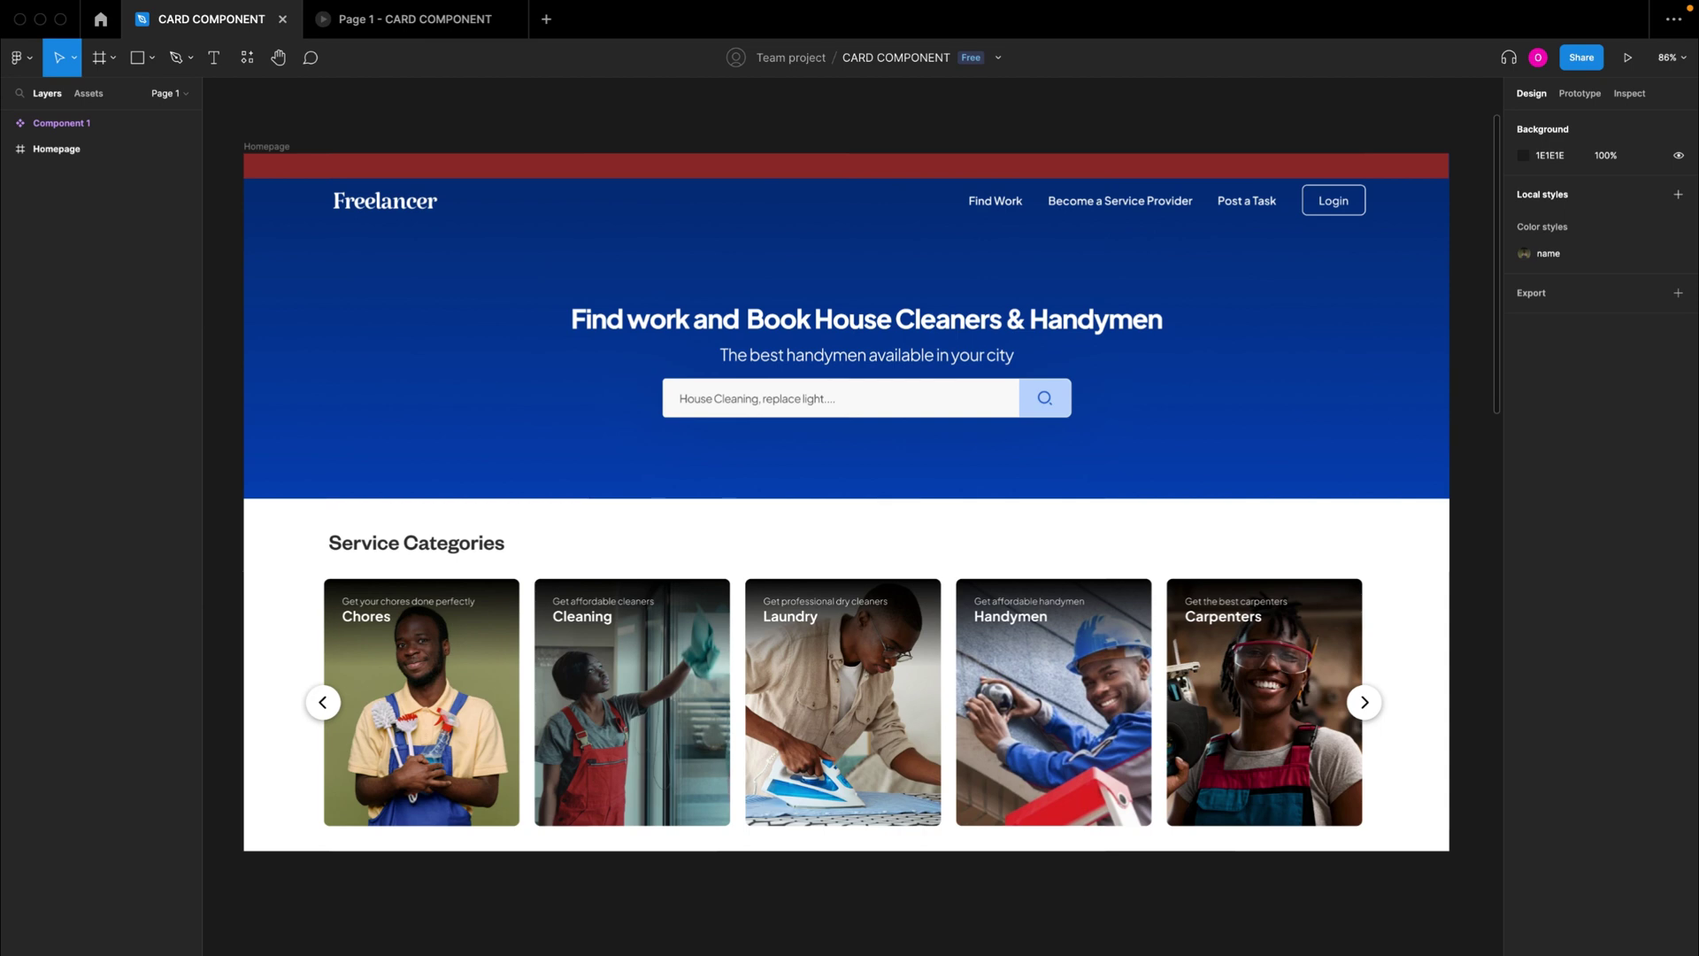
# Examine the Service Categories card carousel in the prototype preview and on the Homepage frame in the design file.
pyautogui.click(453, 28)
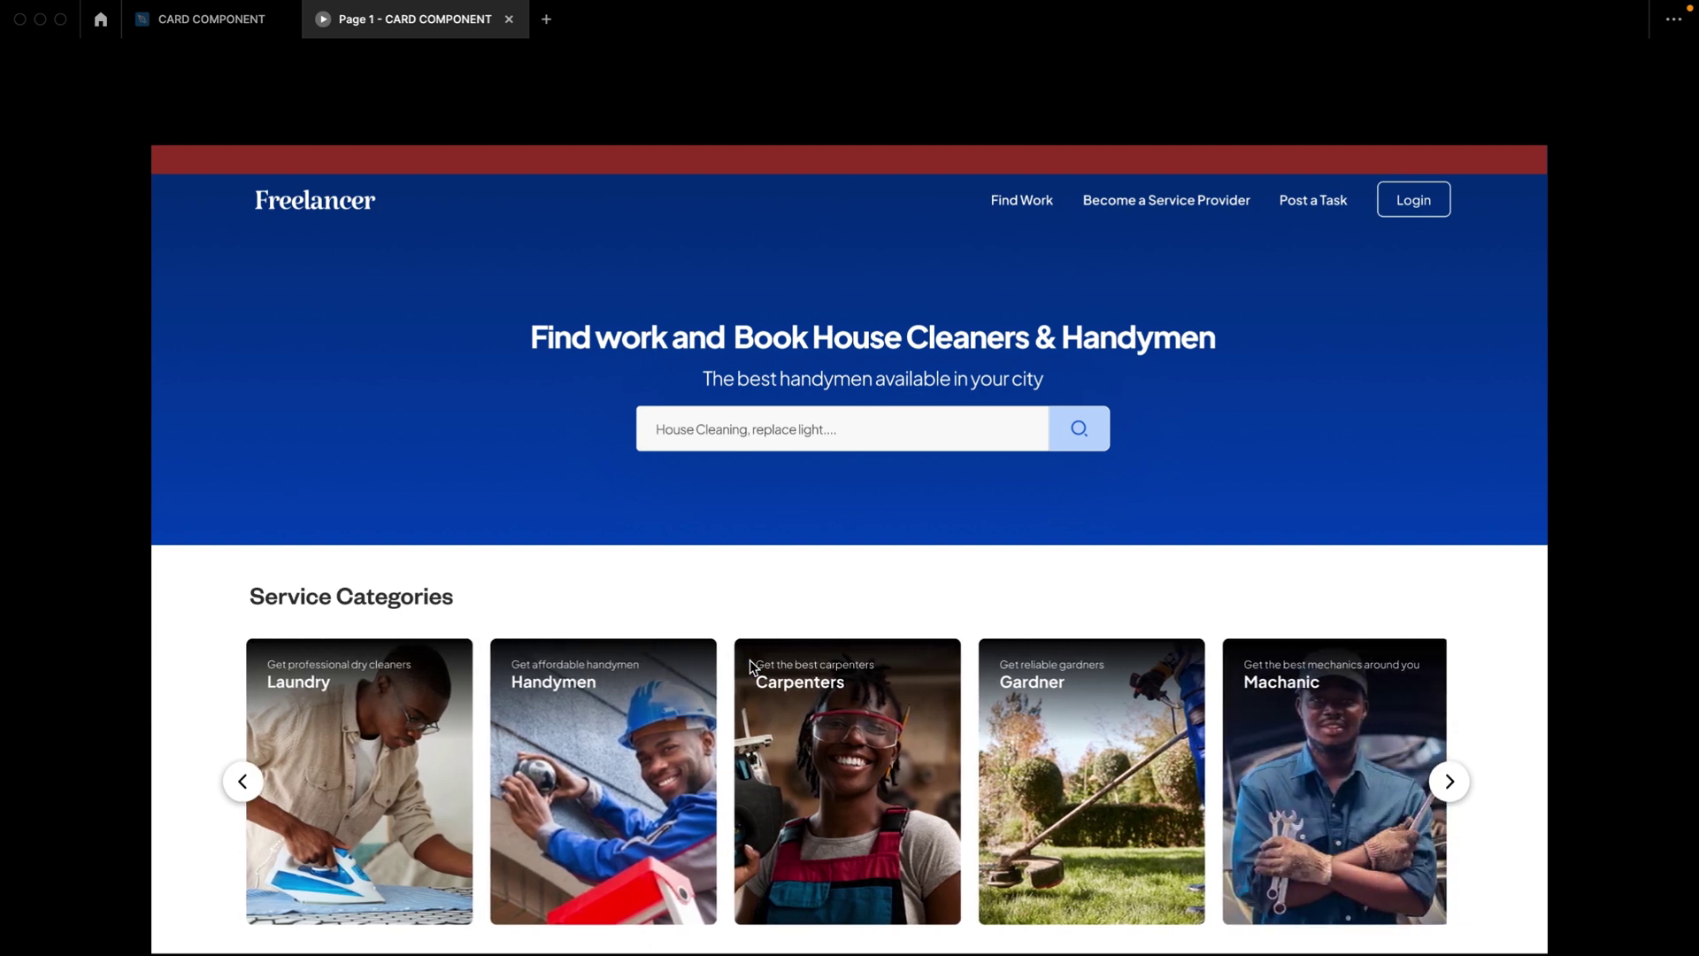
pyautogui.click(211, 30)
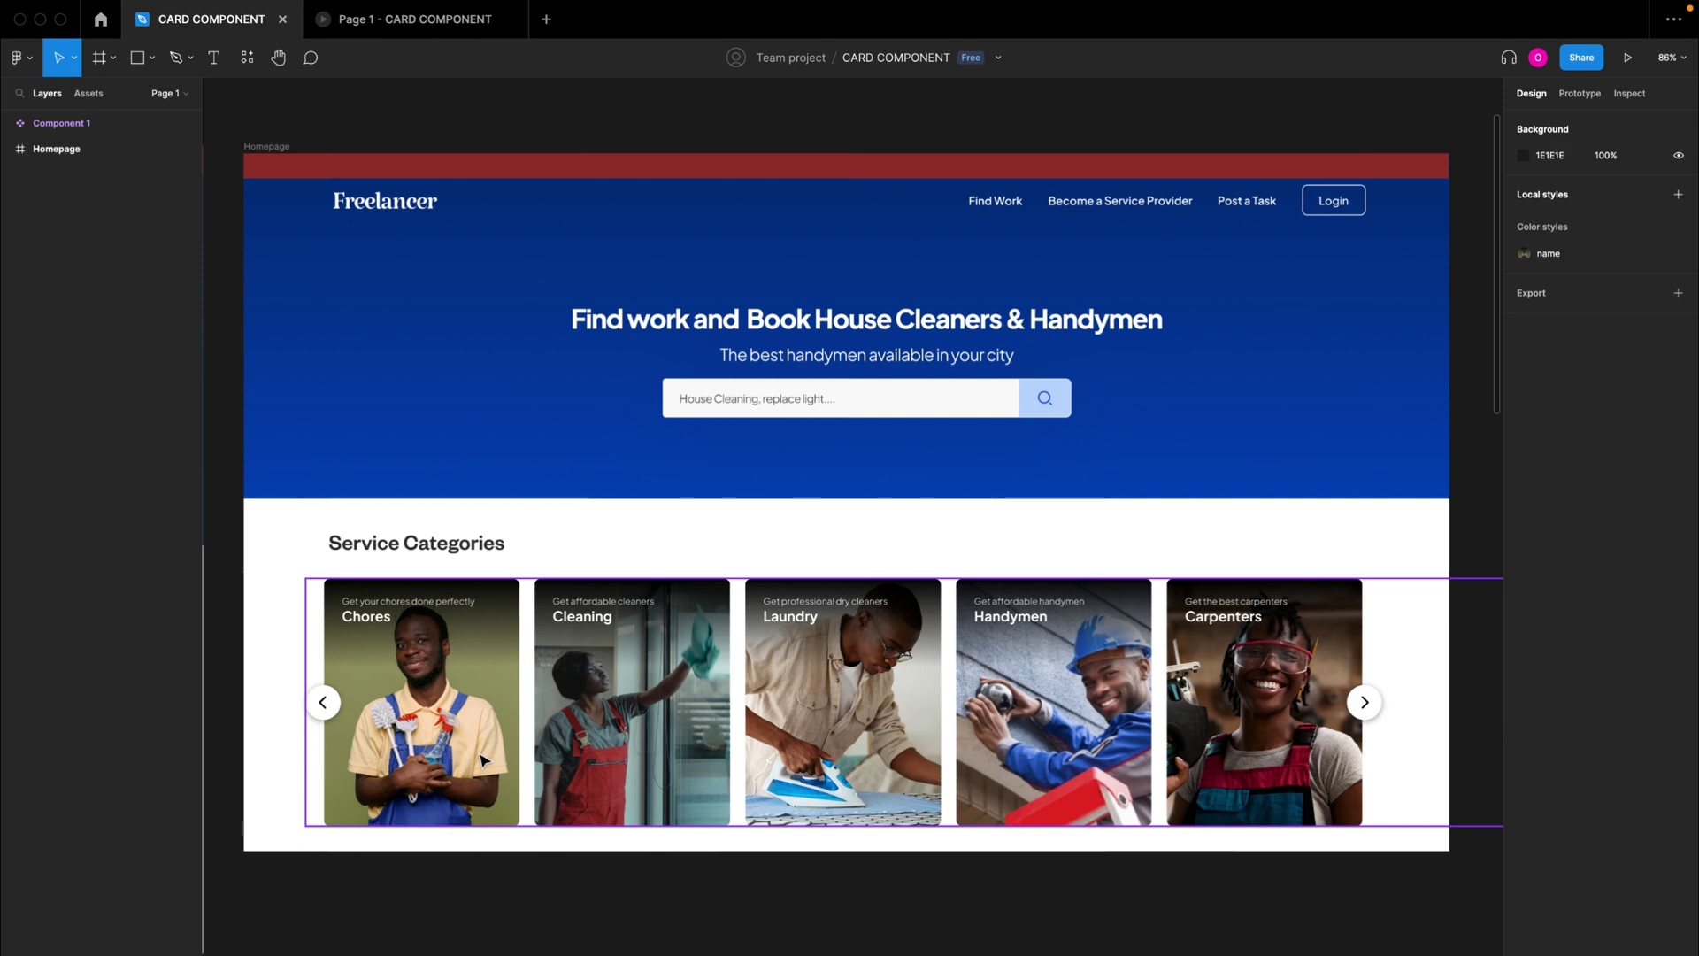
pyautogui.scroll(-5, 482, 760)
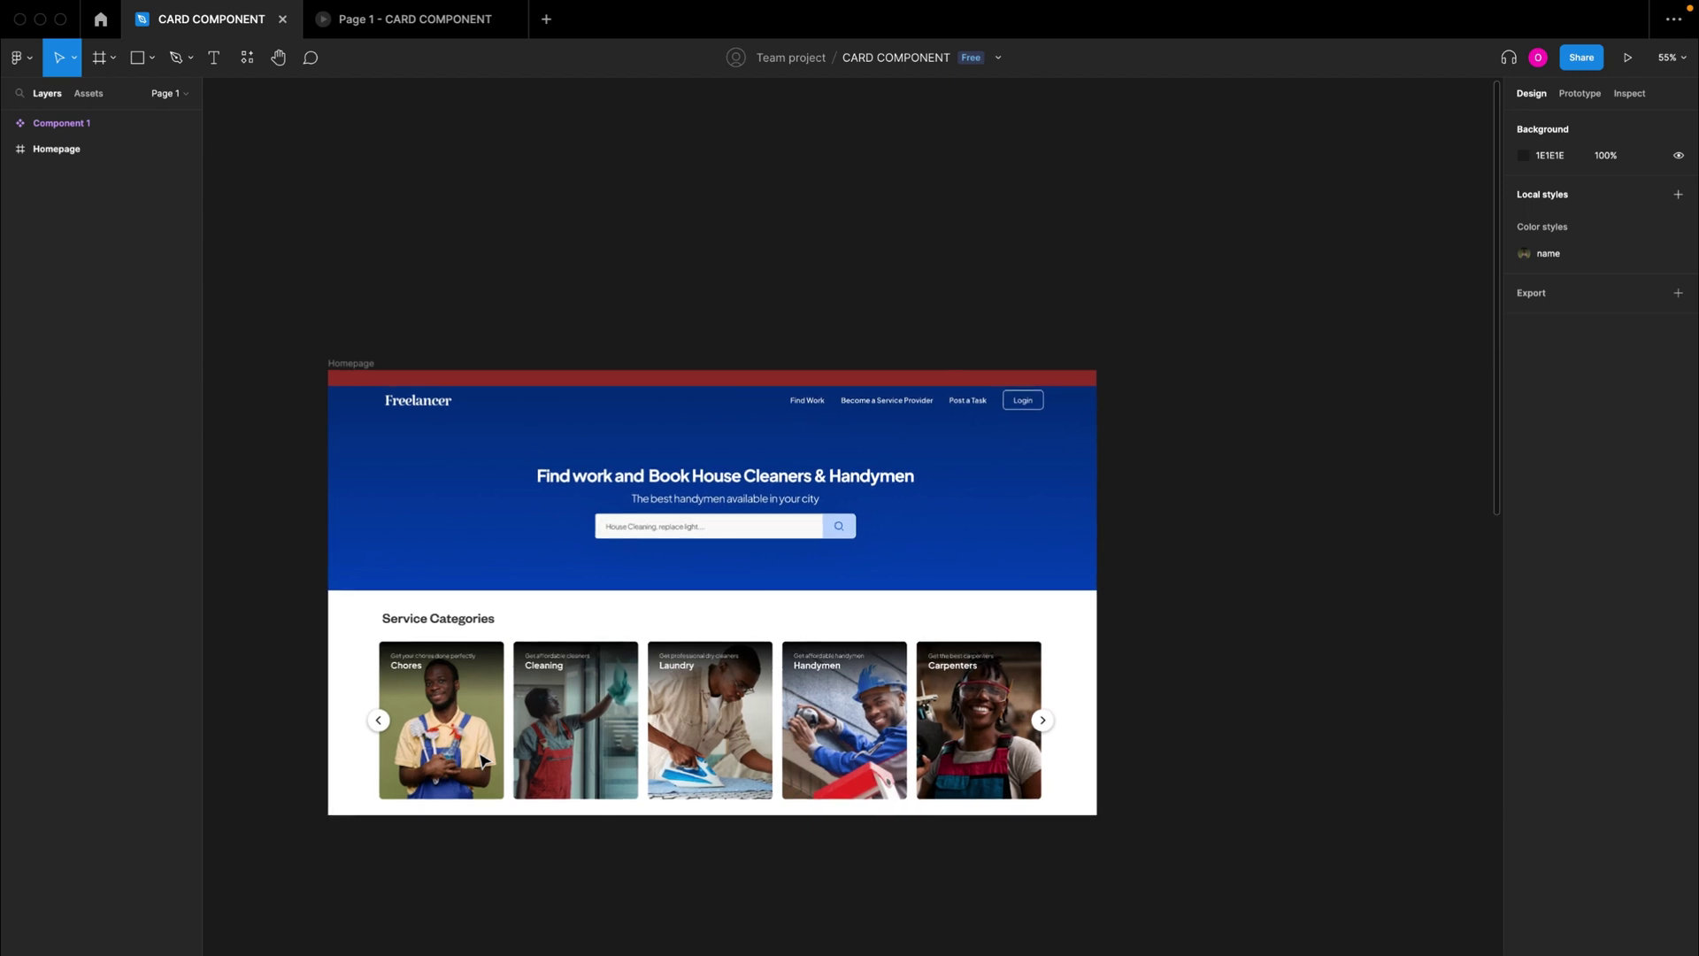
pyautogui.scroll(-5, 483, 760)
pyautogui.hscroll(-3, 482, 759)
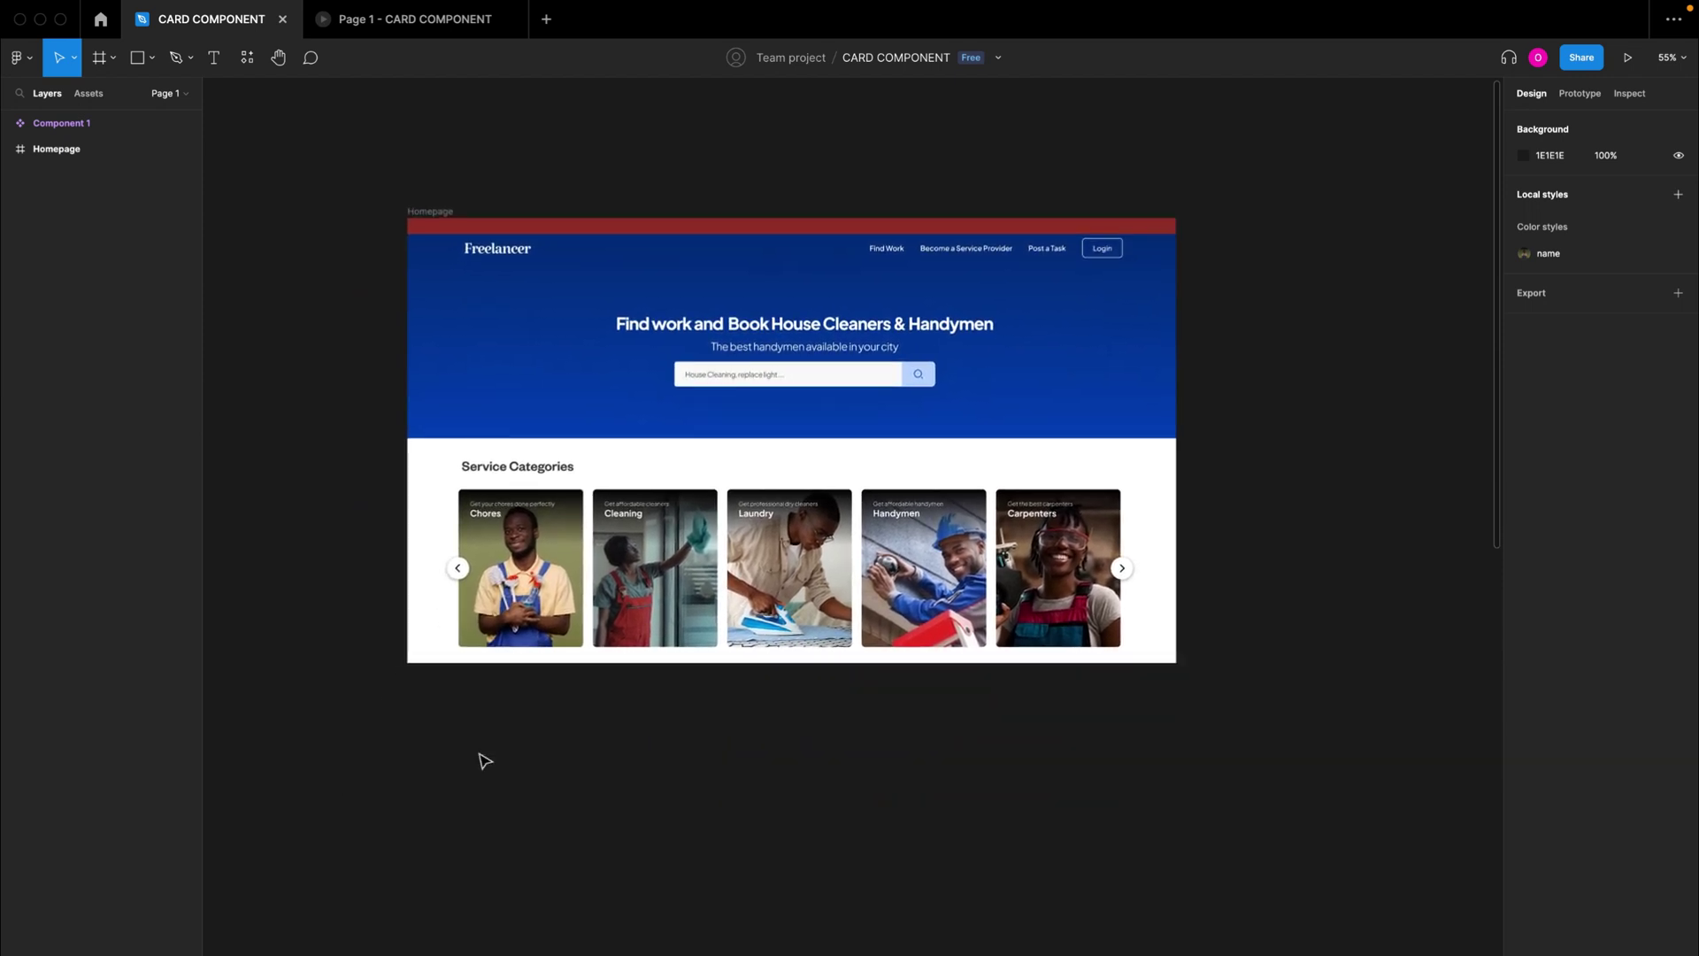
pyautogui.keyDown('super'); pyautogui.click(580, 577); pyautogui.keyUp('super')
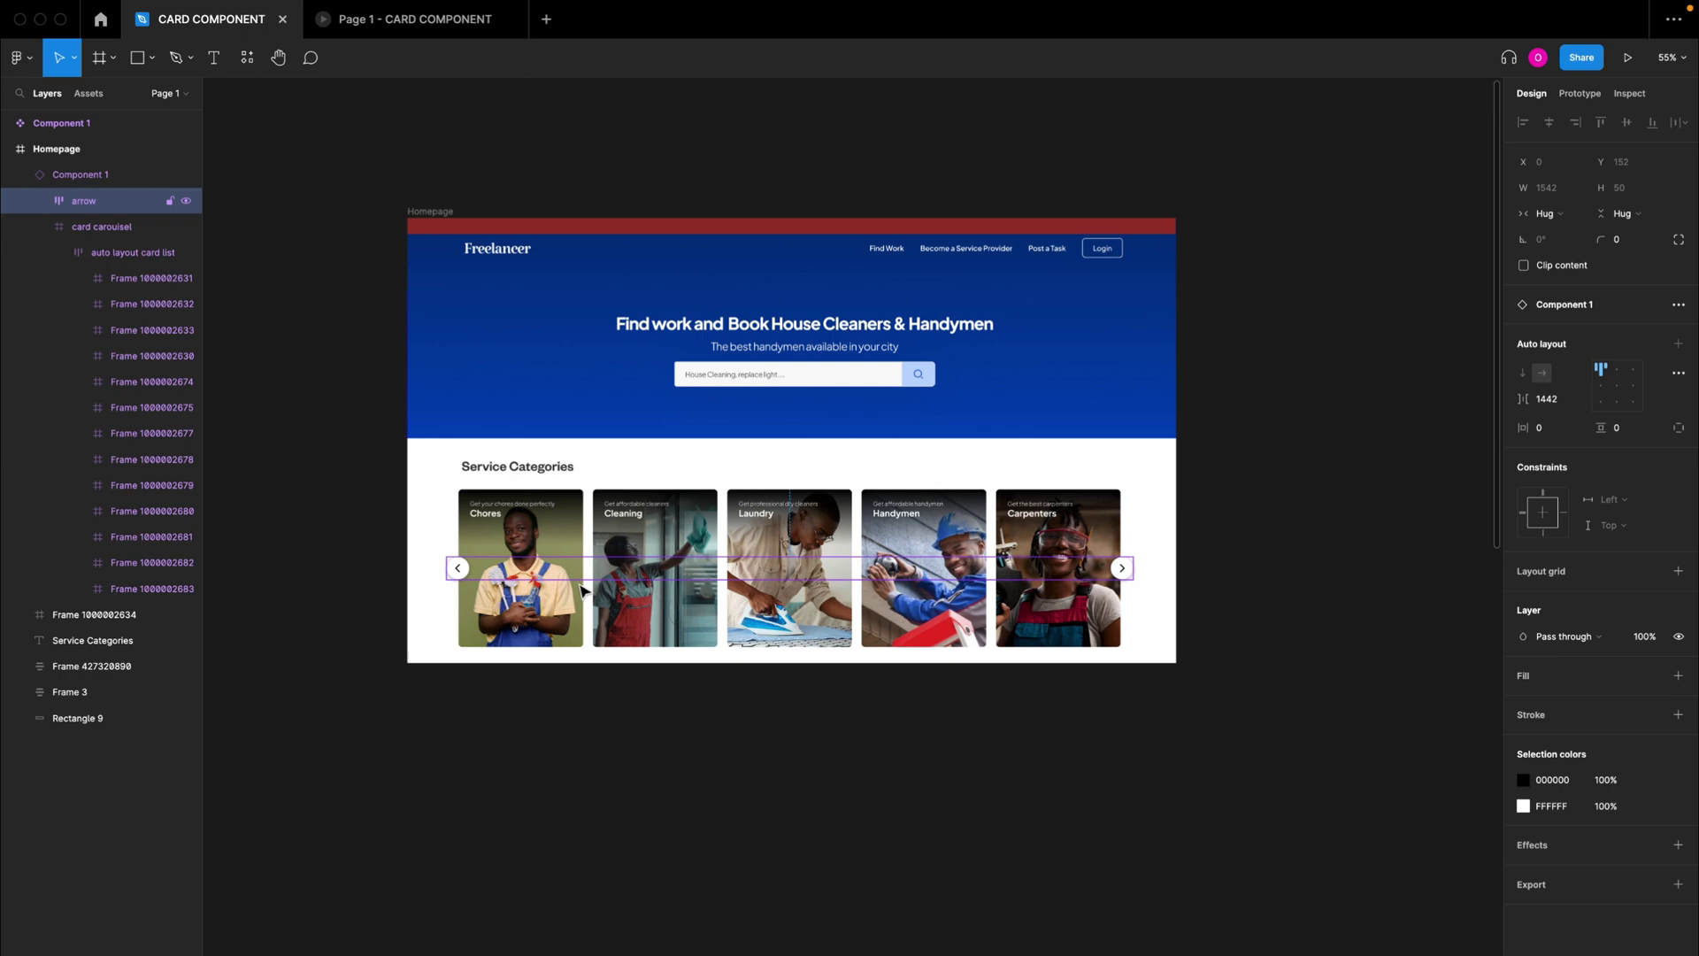
pyautogui.click(601, 717)
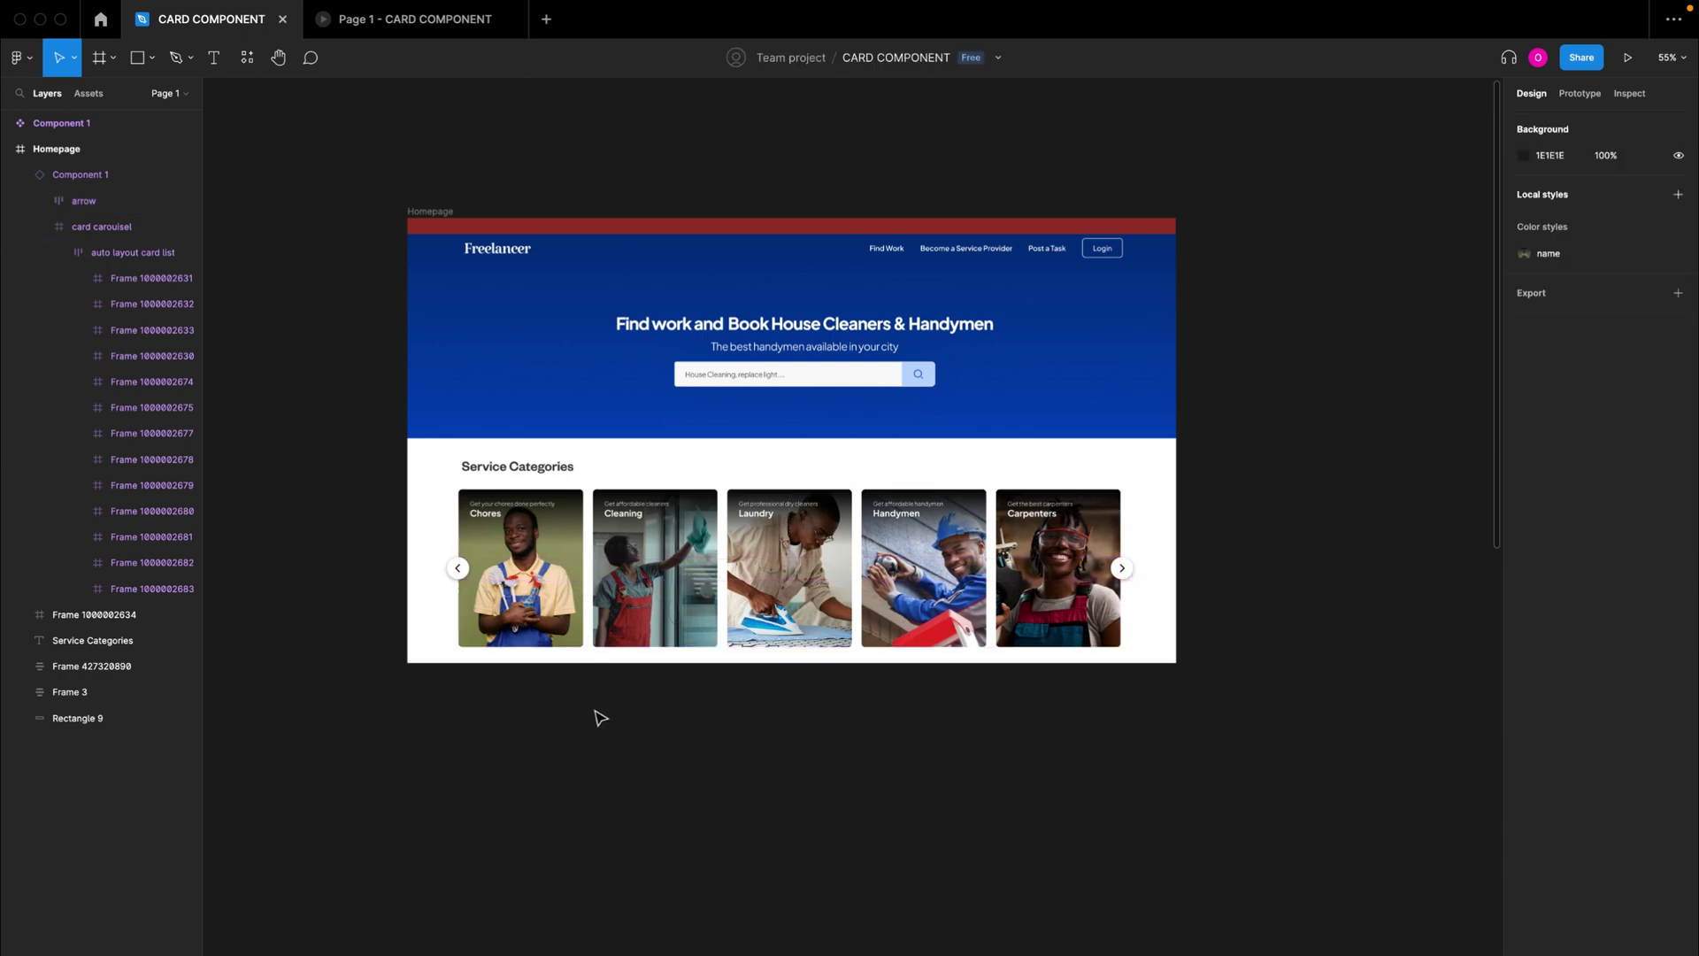
# Paste the seven service photos in a row onto the empty canvas below the Homepage frame.
pyautogui.scroll(-5, 601, 716)
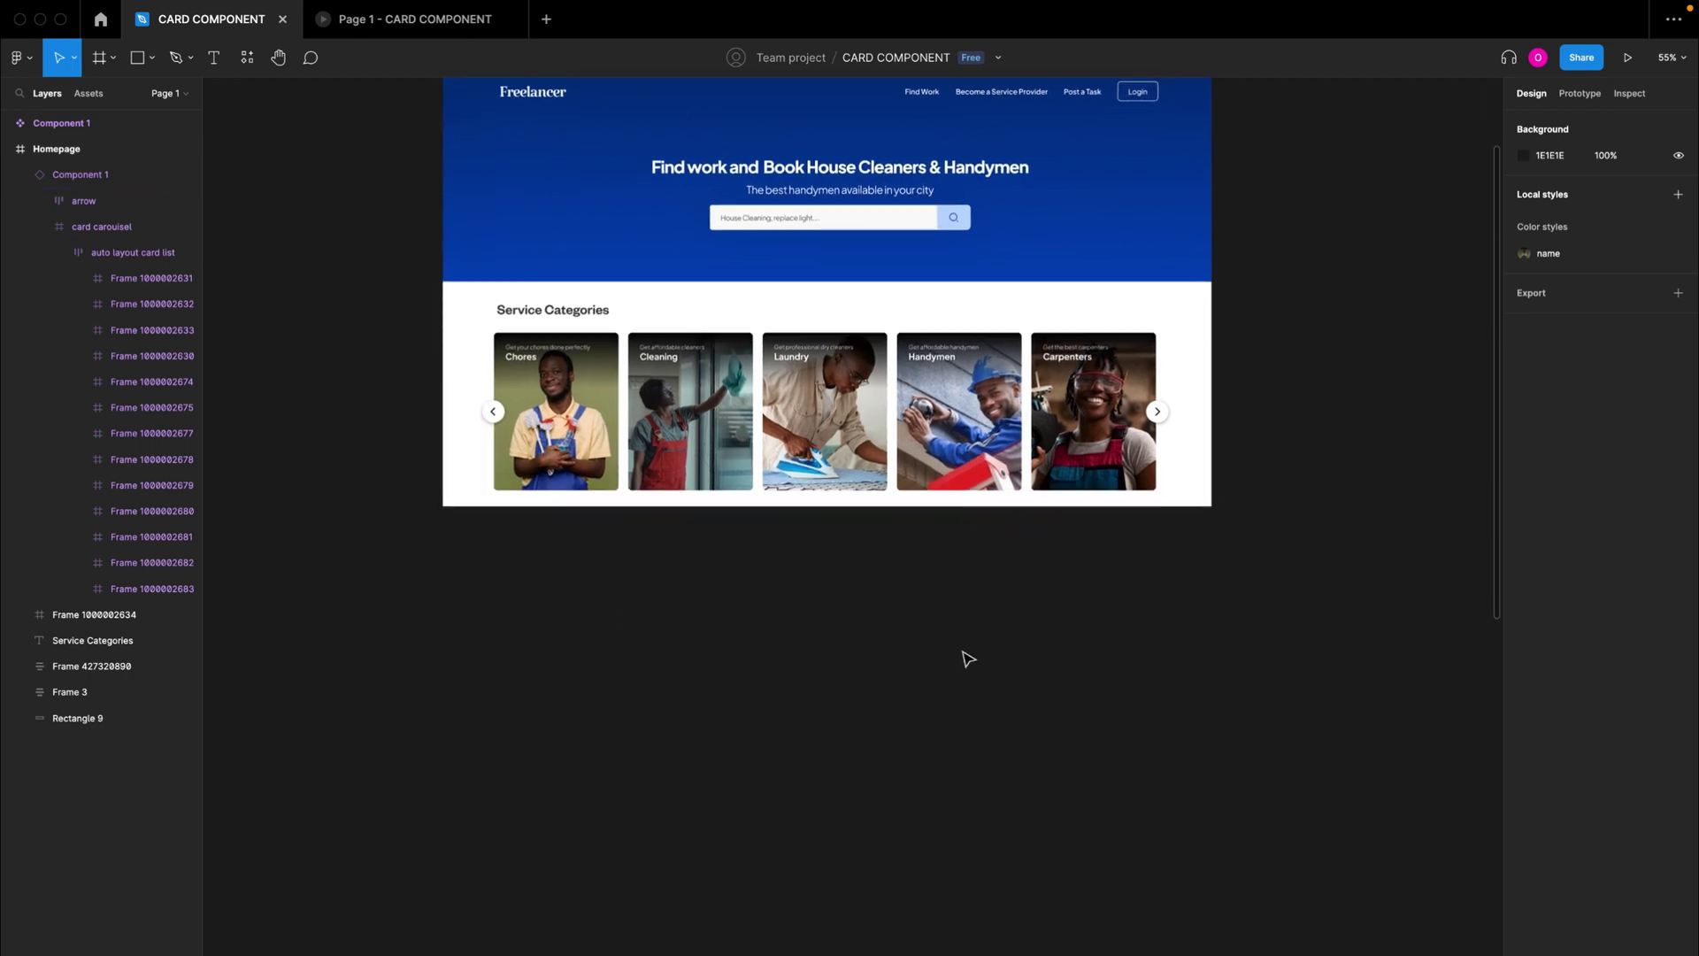
pyautogui.scroll(-5, 965, 656)
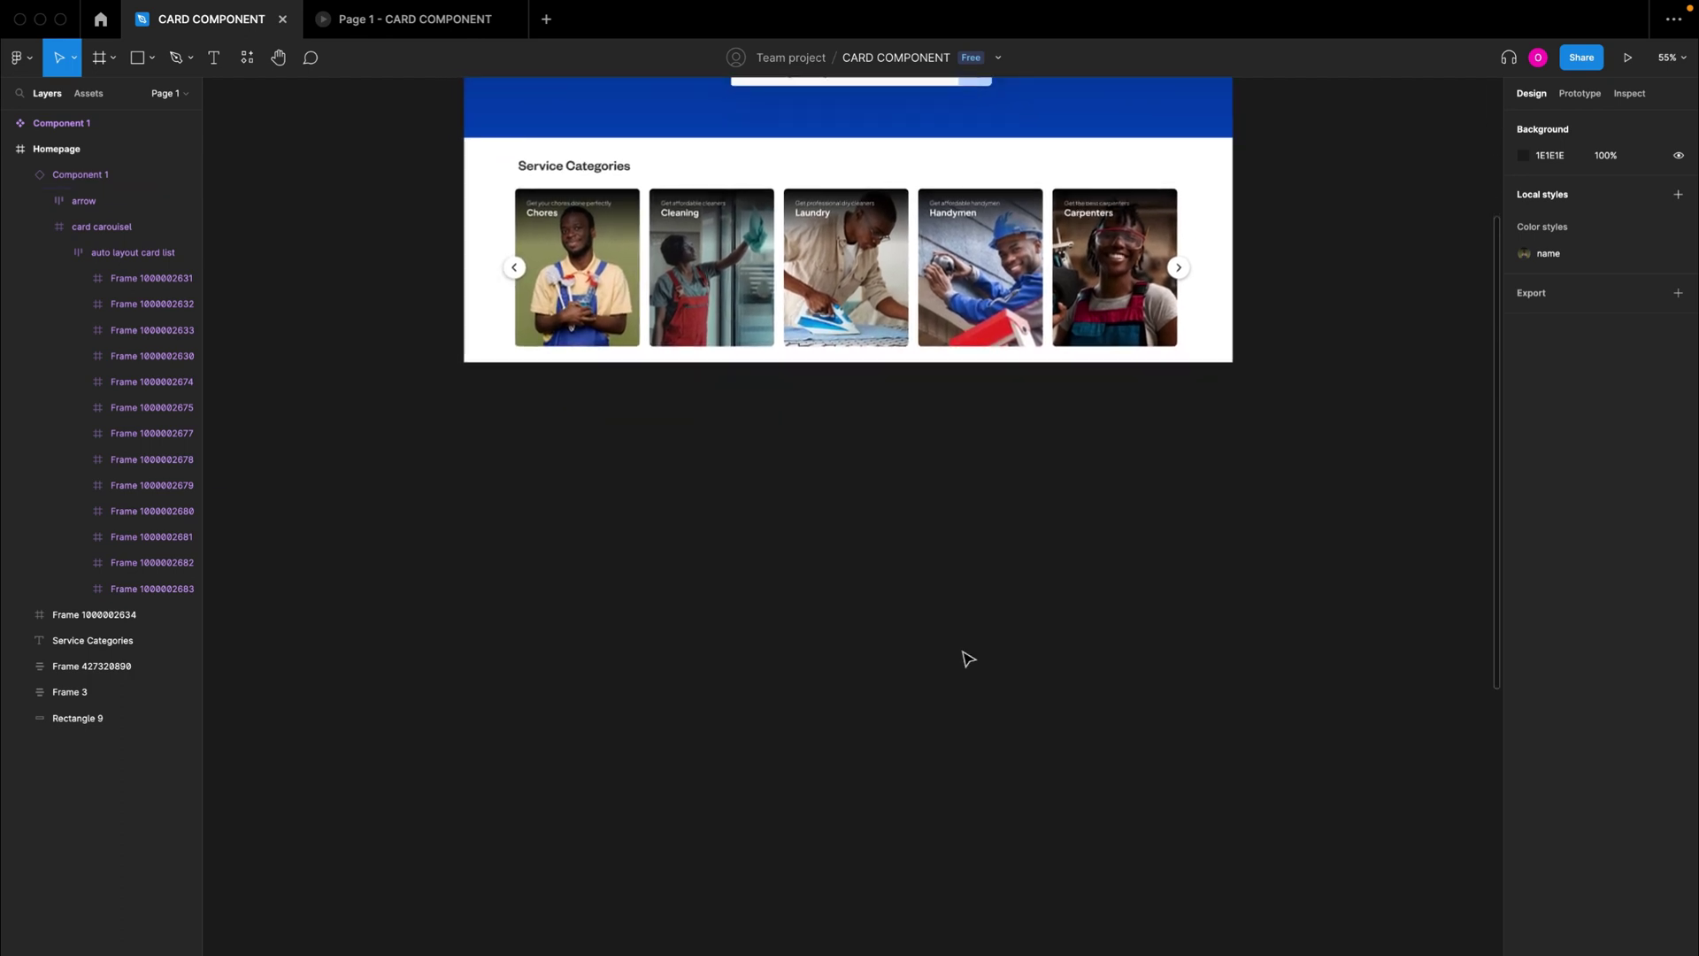
pyautogui.hotkey('ctrl', 'v')
pyautogui.scroll(-3, 1007, 688)
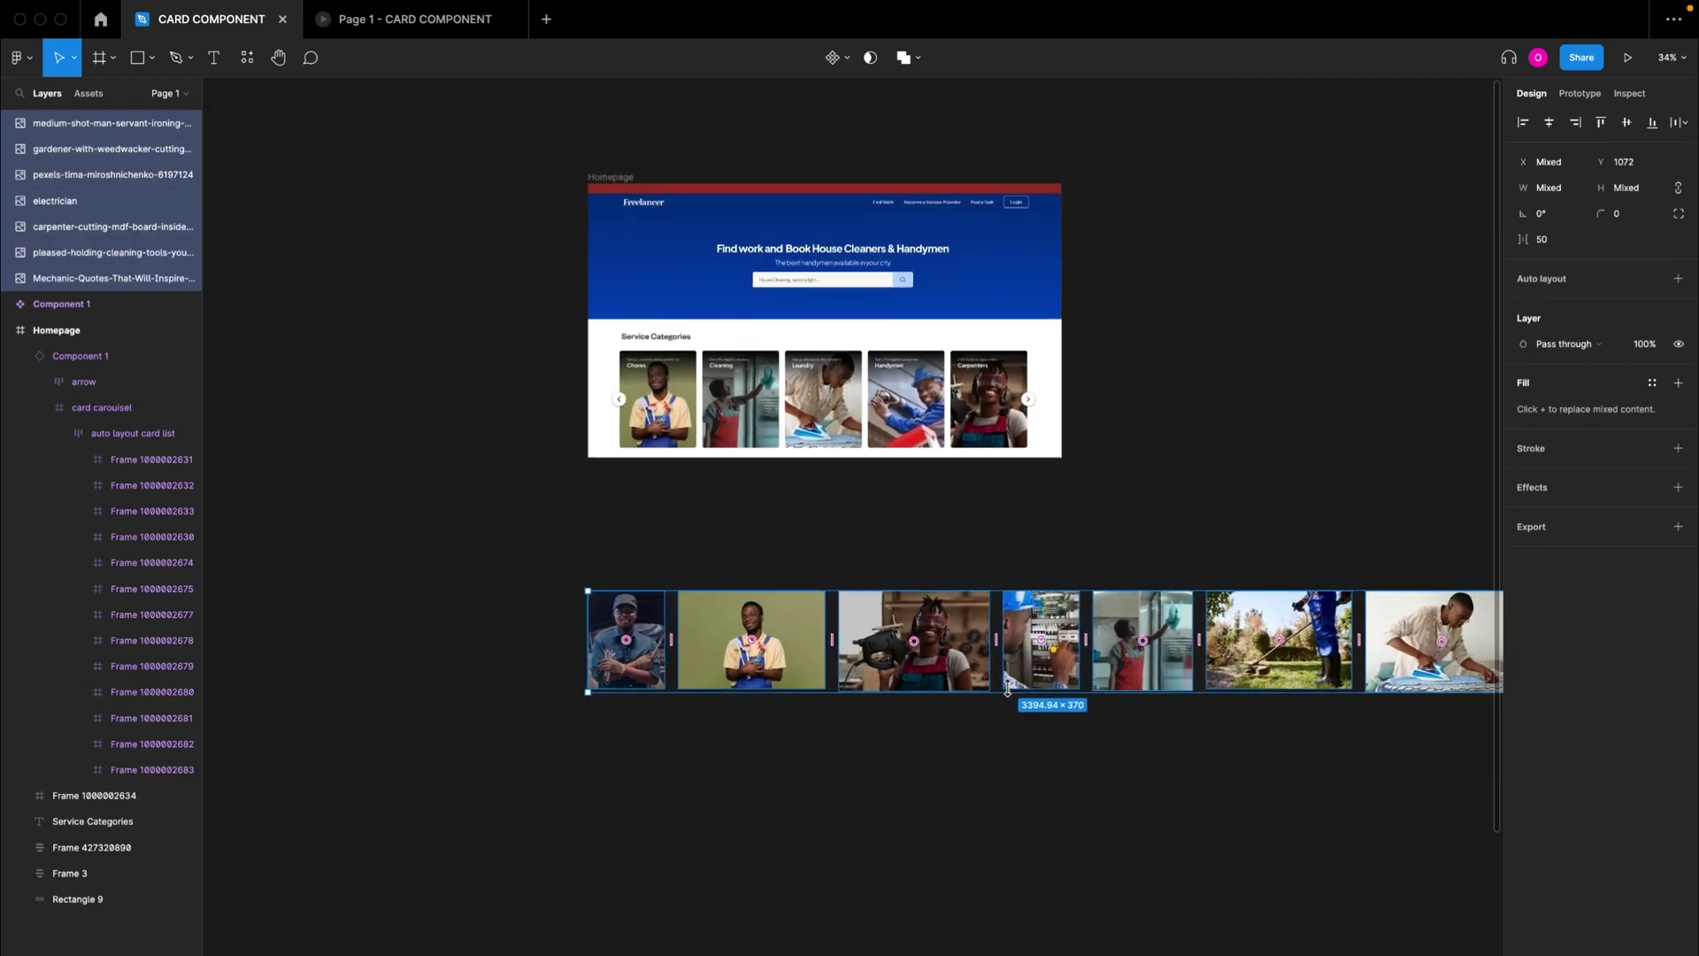
pyautogui.hscroll(4, 1007, 689)
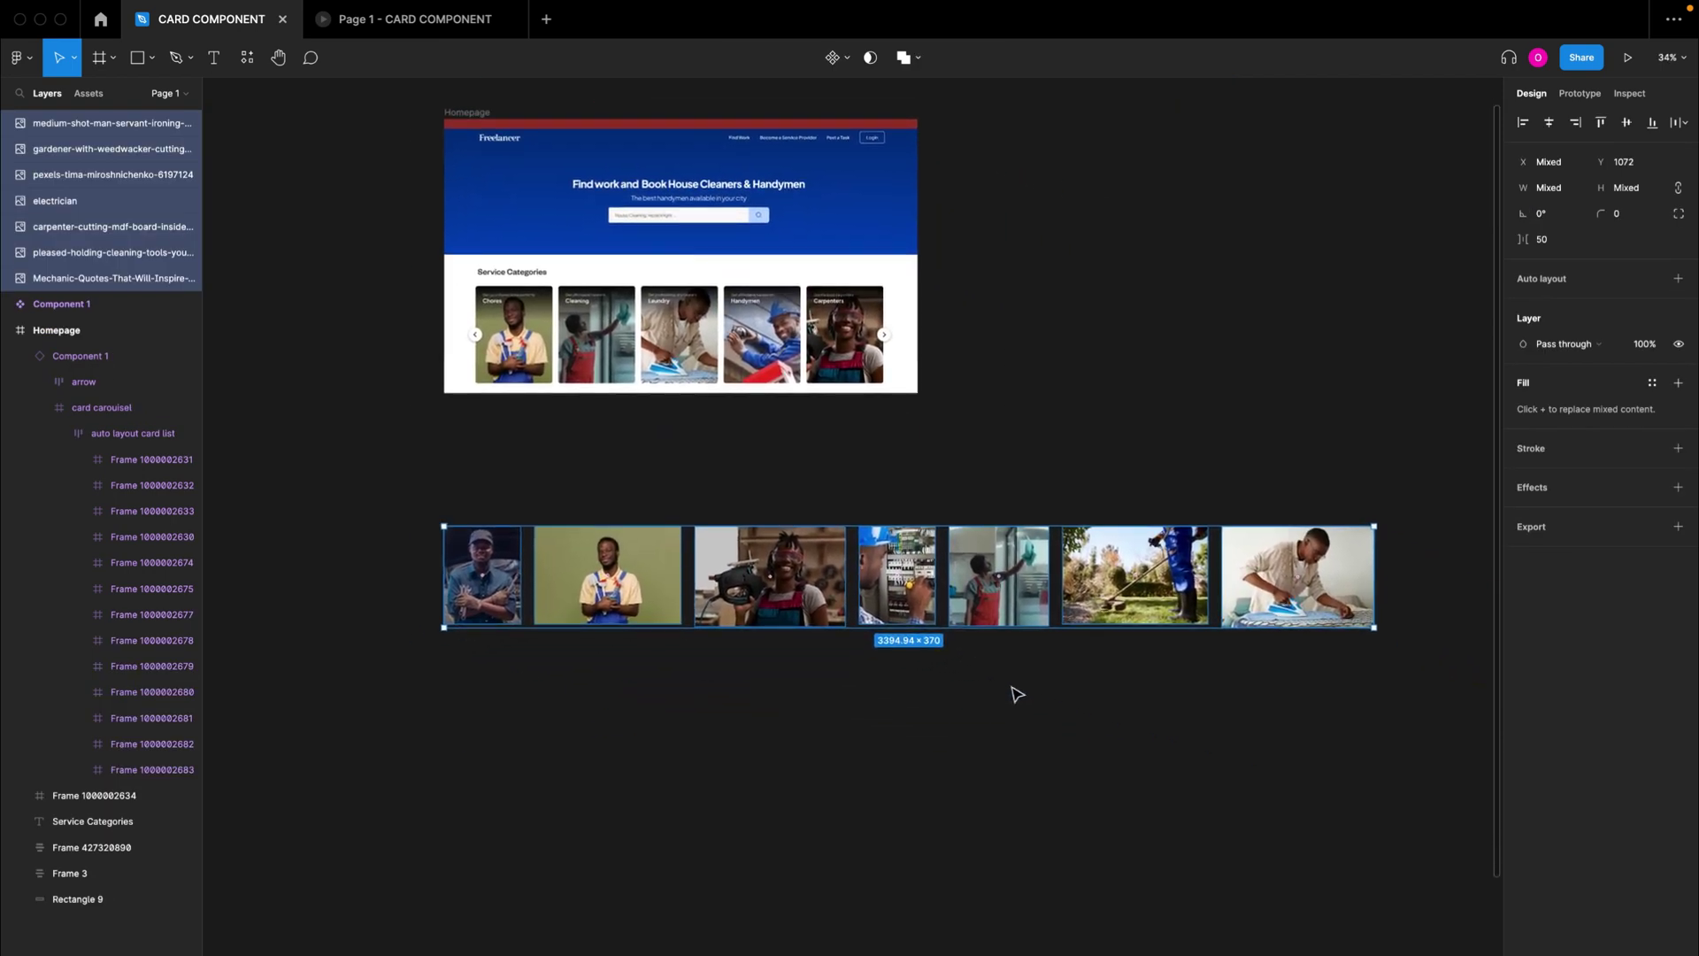
pyautogui.scroll(2, 1017, 694)
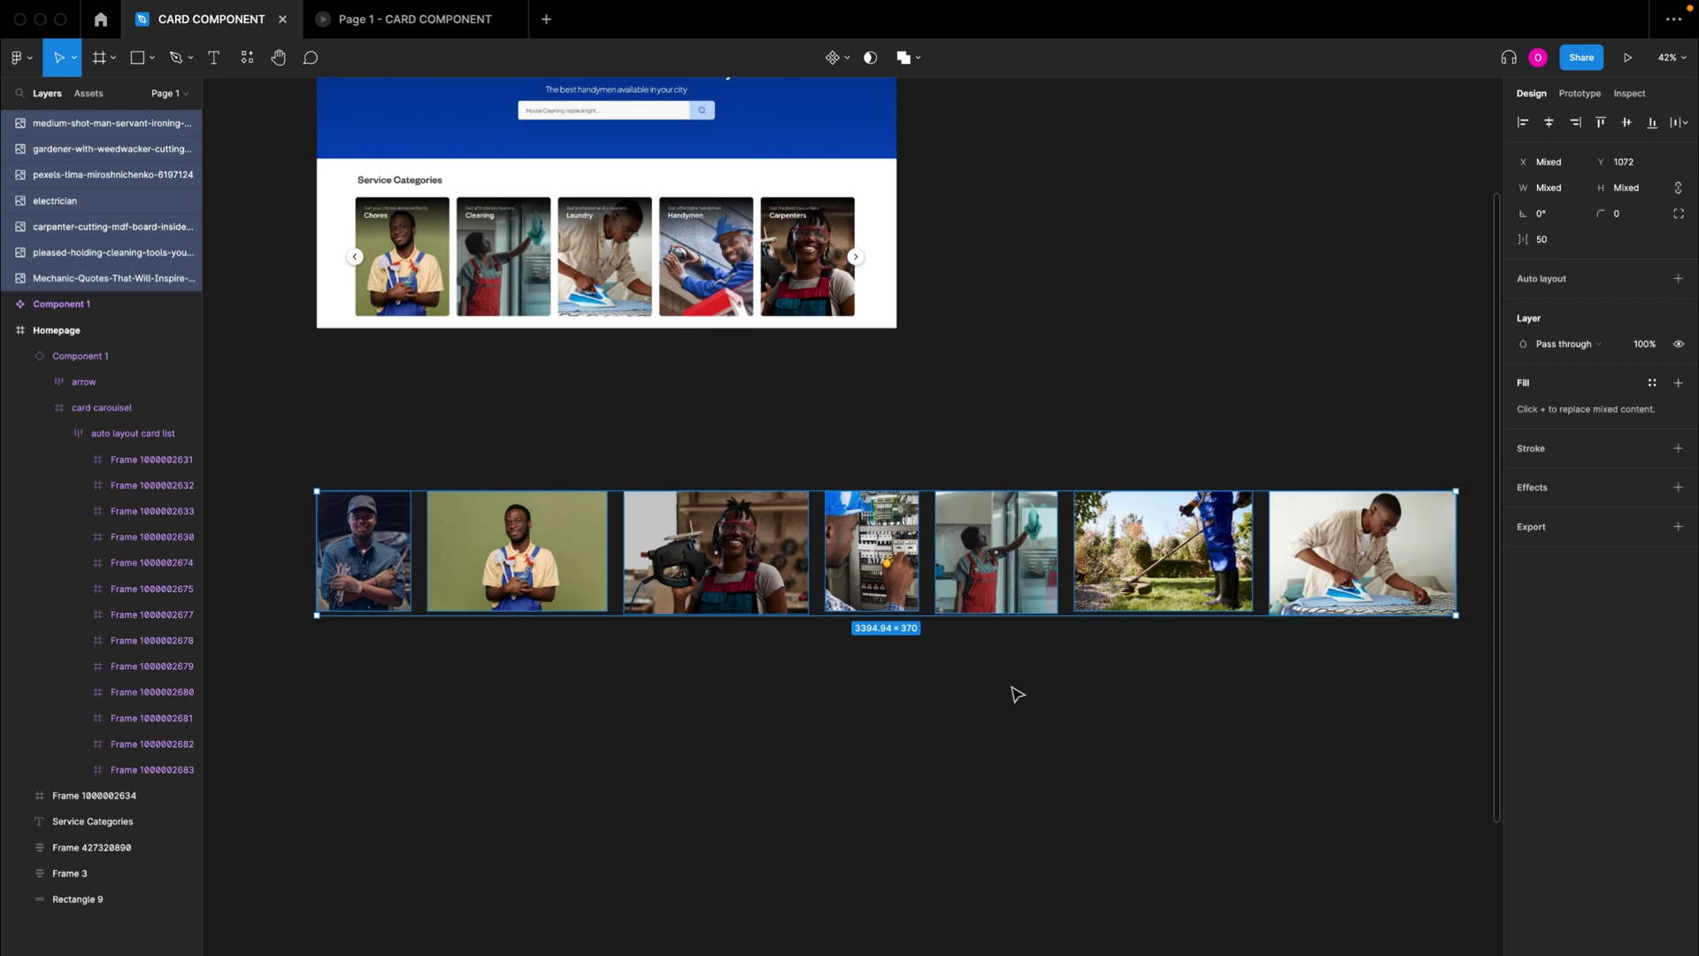
pyautogui.scroll(-3, 793, 649)
pyautogui.hscroll(-1, 793, 648)
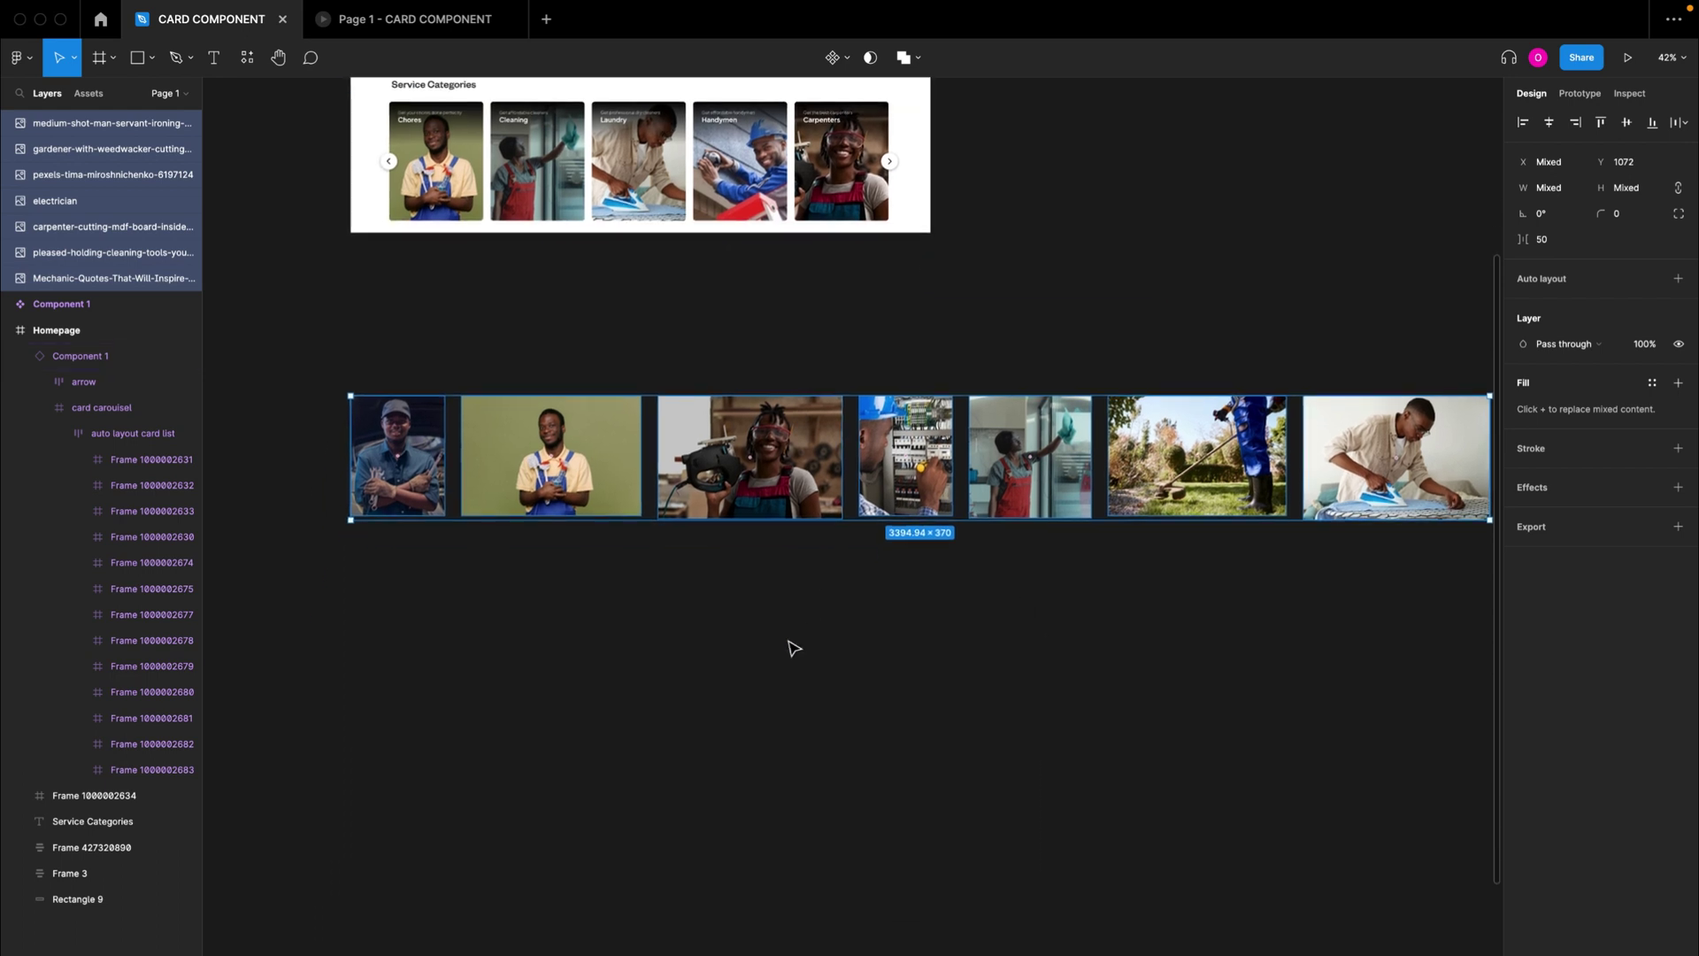
pyautogui.scroll(-1, 792, 648)
pyautogui.hscroll(2, 793, 649)
pyautogui.scroll(3, 793, 649)
pyautogui.hscroll(-2, 793, 649)
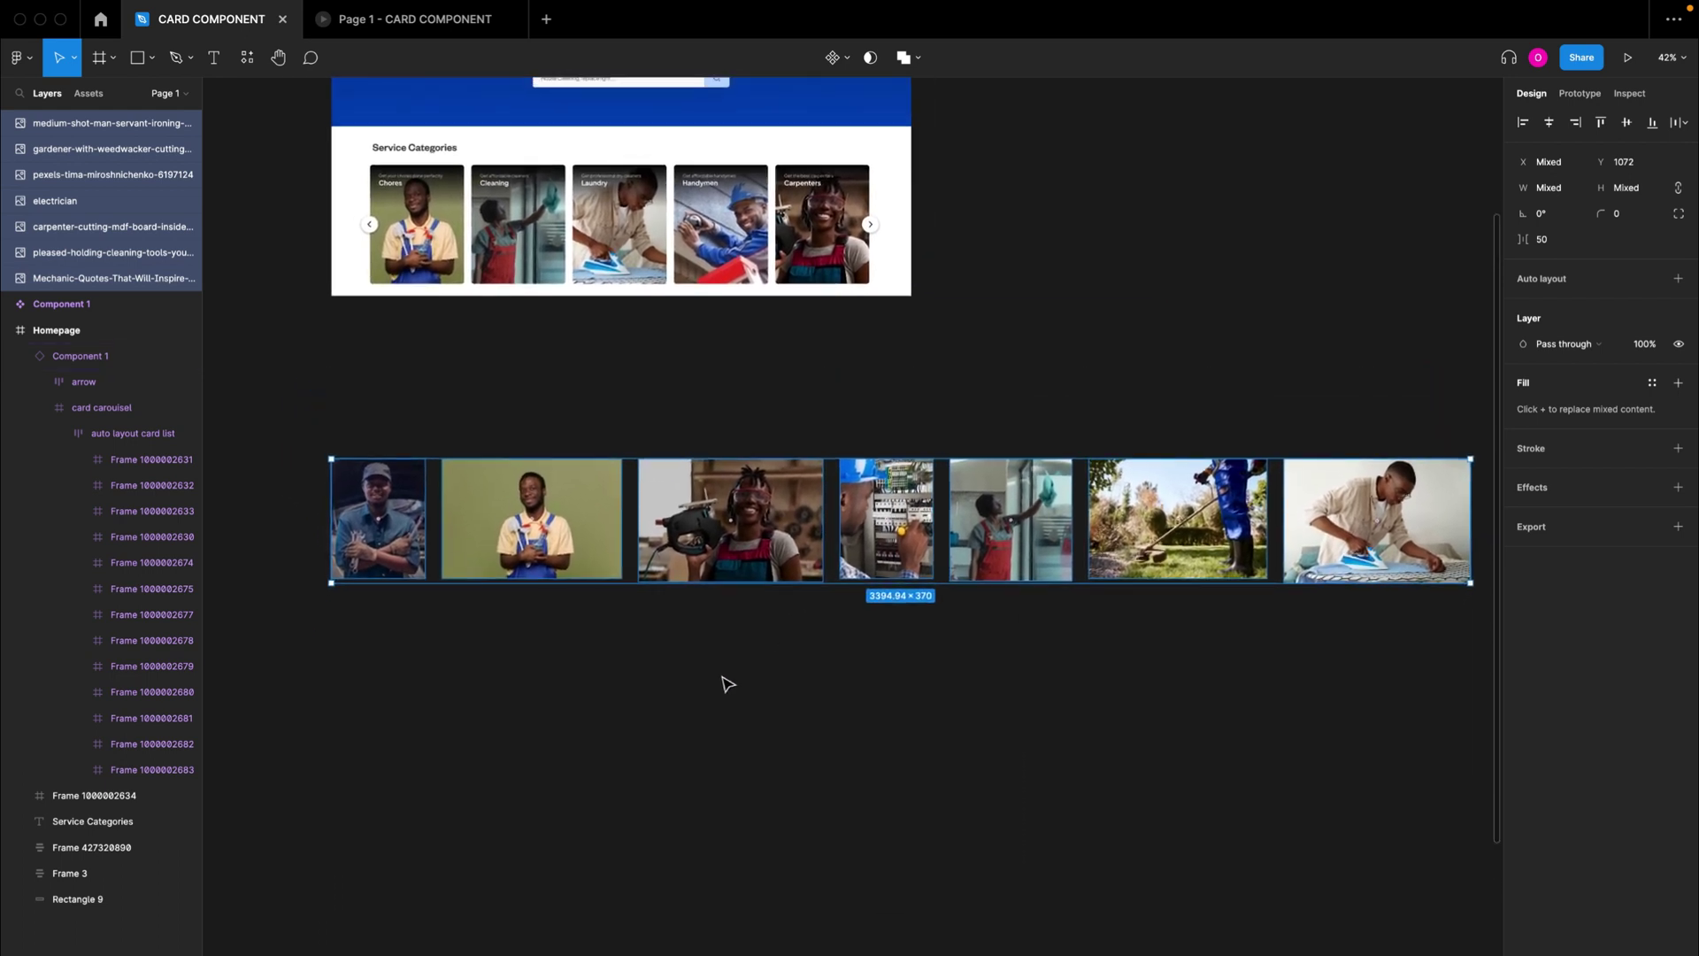
pyautogui.click(724, 683)
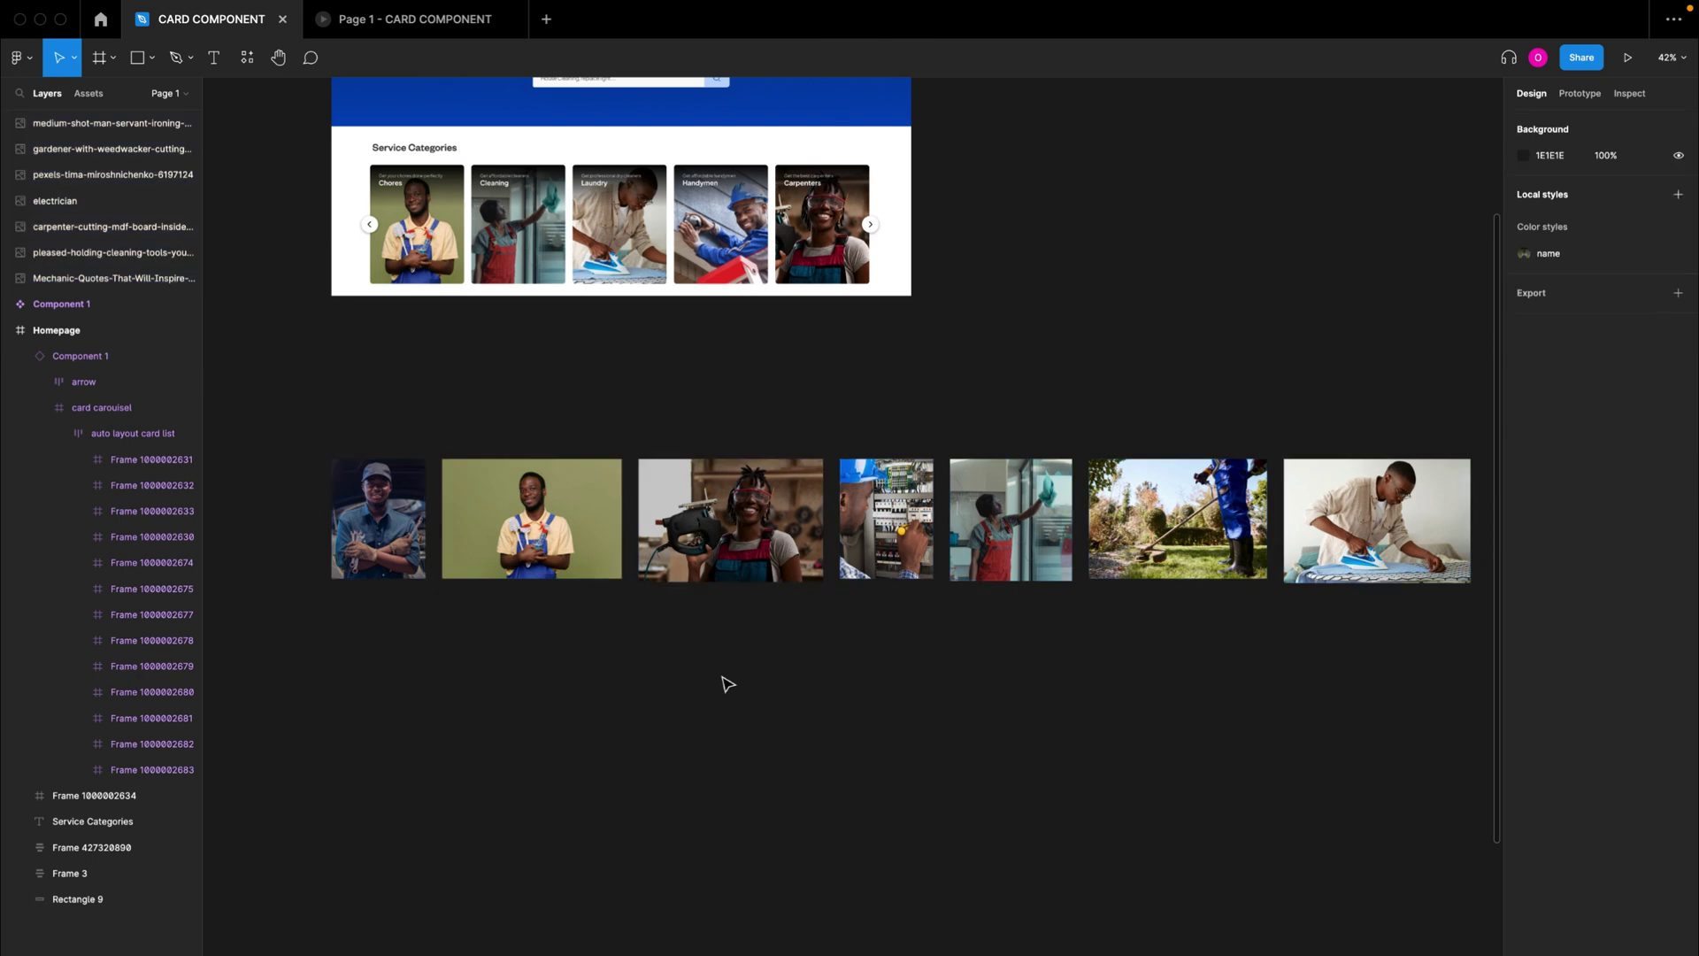
# Check the dimensions of the Chores card in the Homepage carousel.
pyautogui.click(450, 253)
pyautogui.doubleClick(448, 252)
pyautogui.doubleClick(447, 251)
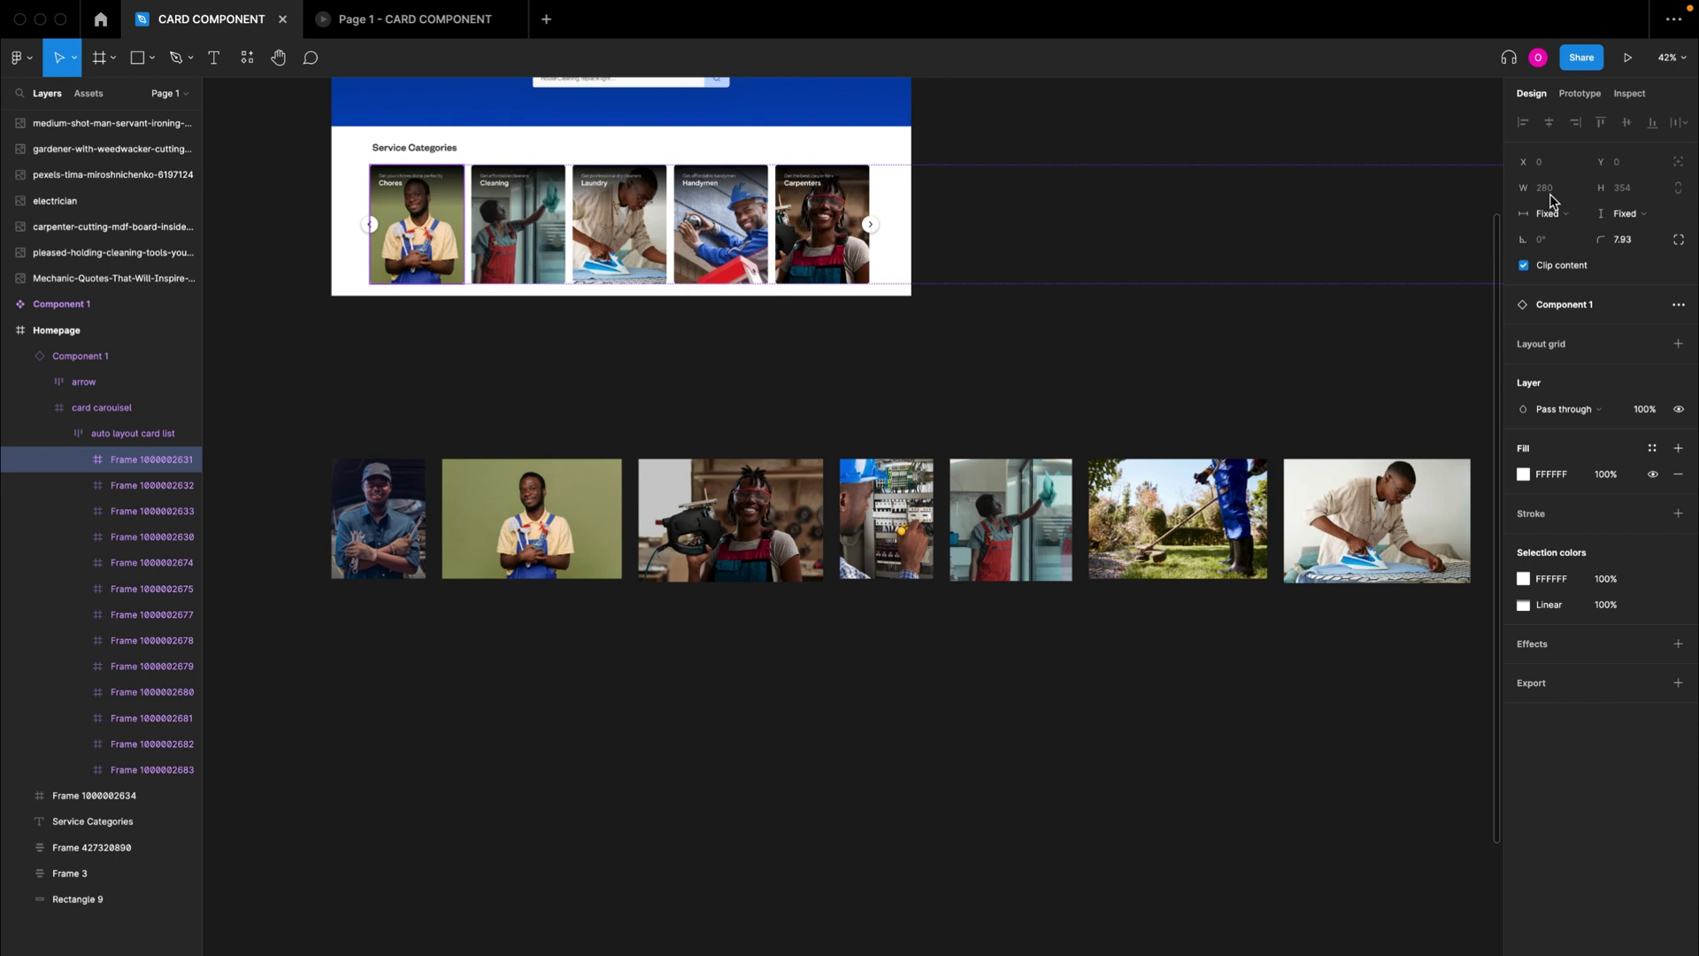
pyautogui.click(747, 782)
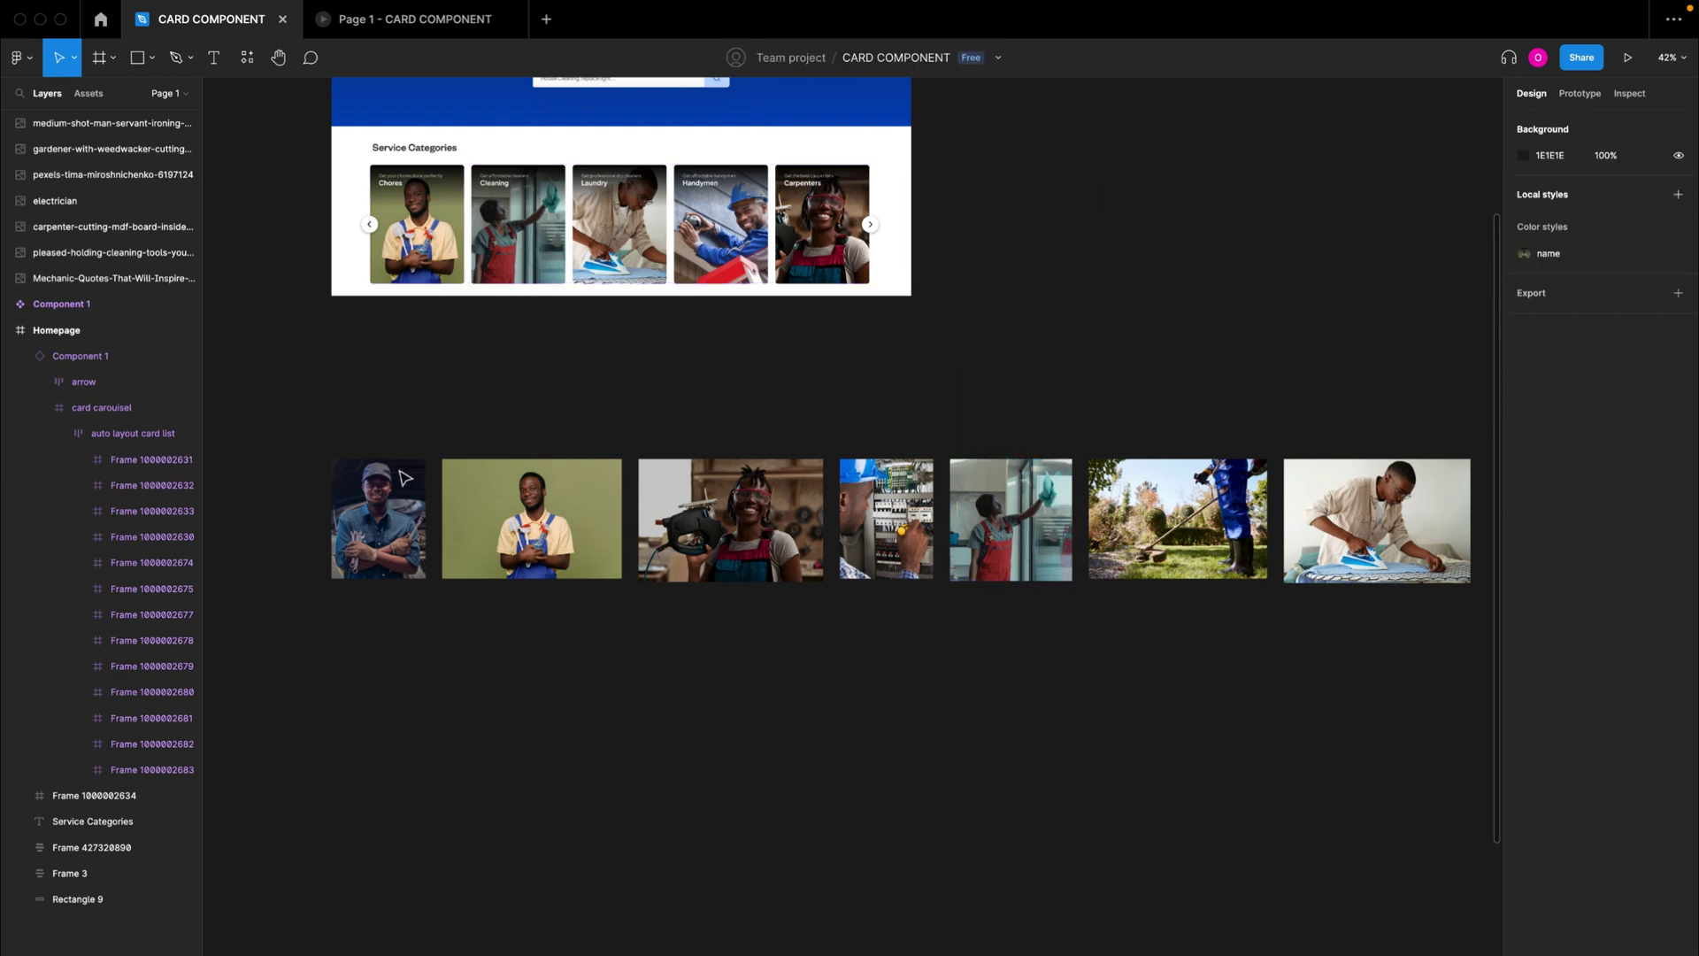
# Create a new frame below the photo row and set its size to 280 × 354.
pyautogui.click(98, 62)
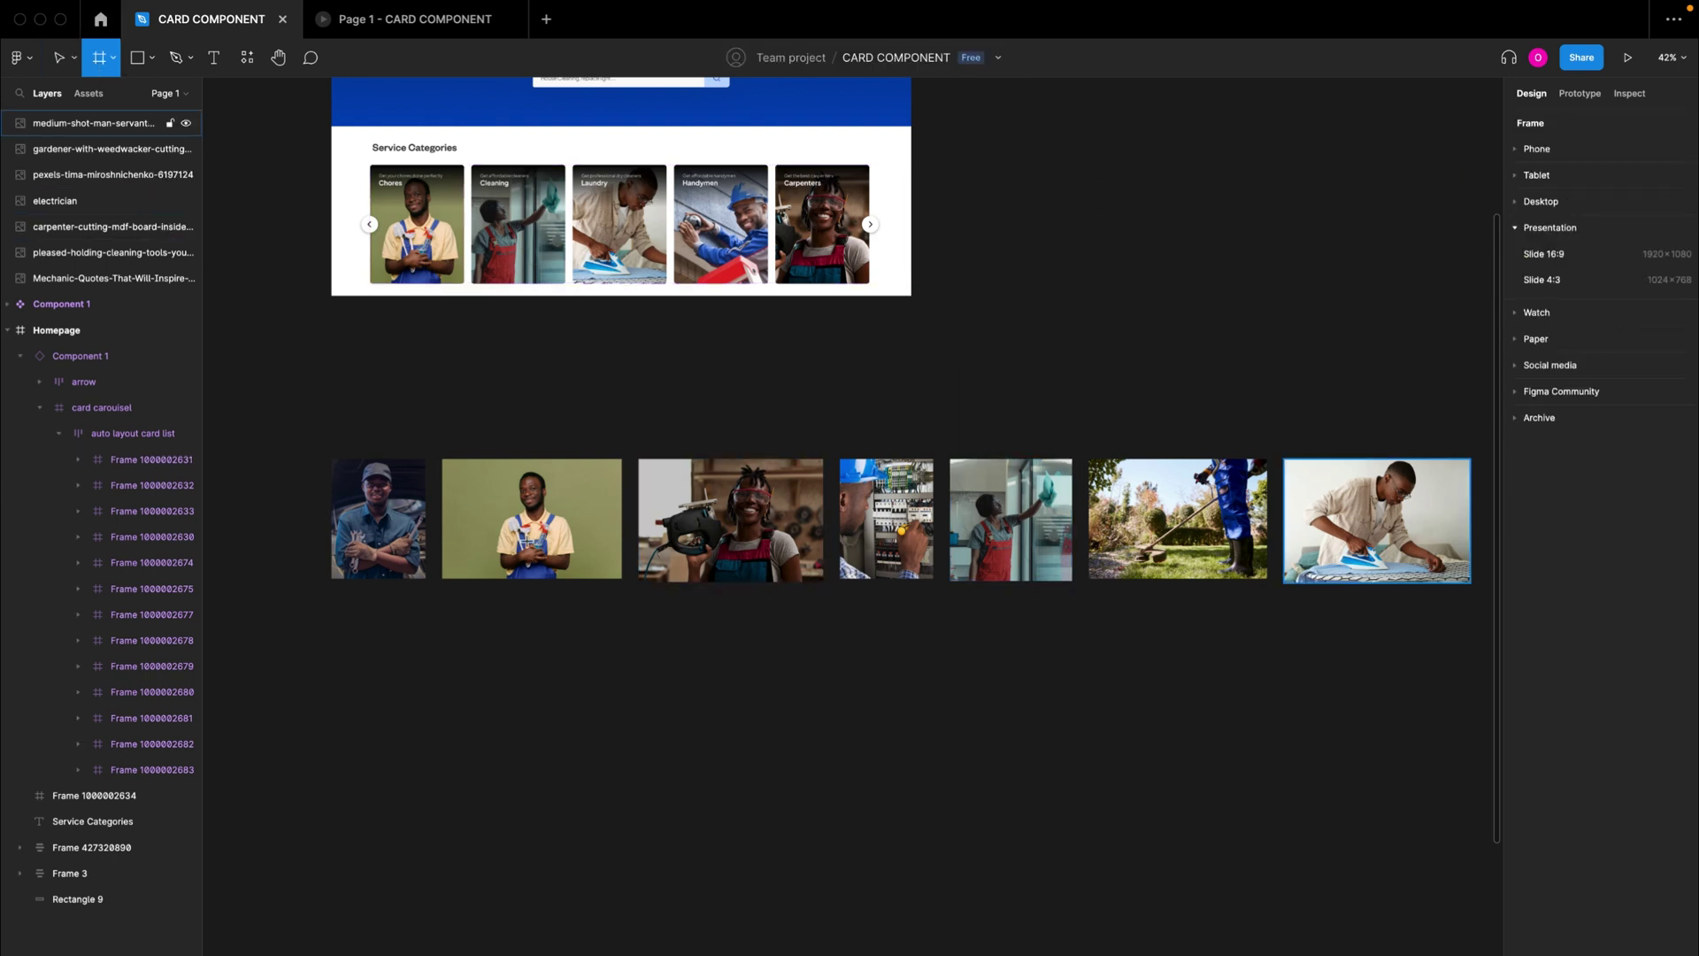
pyautogui.click(551, 658)
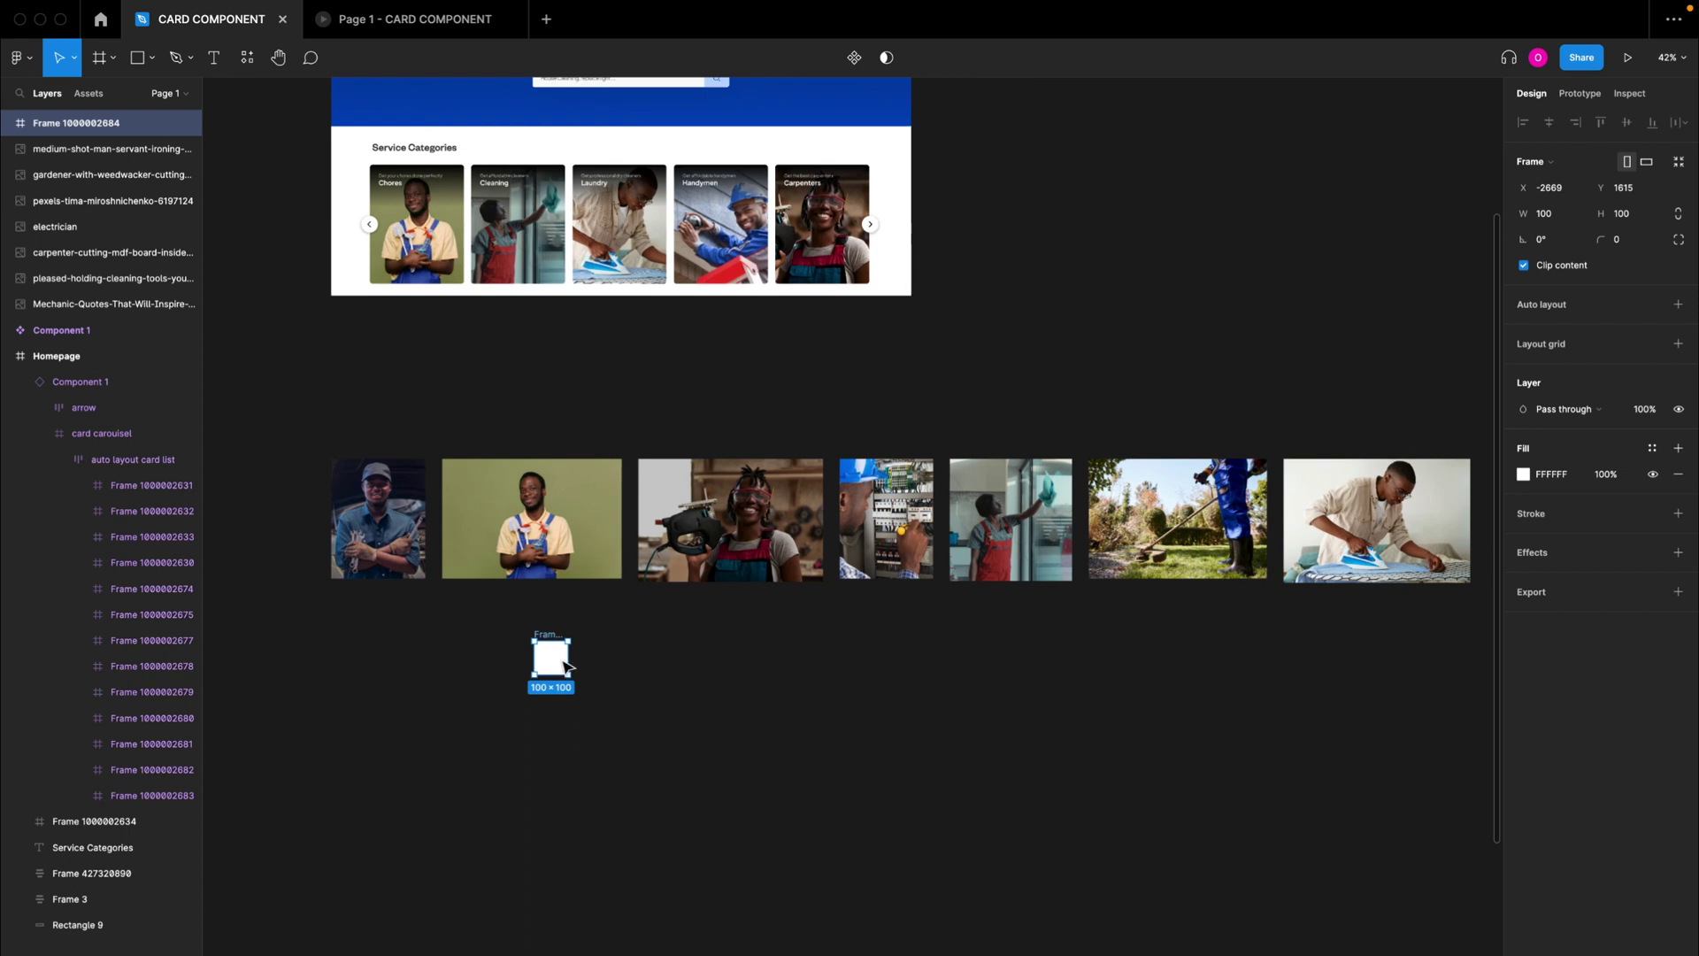
pyautogui.click(1562, 222)
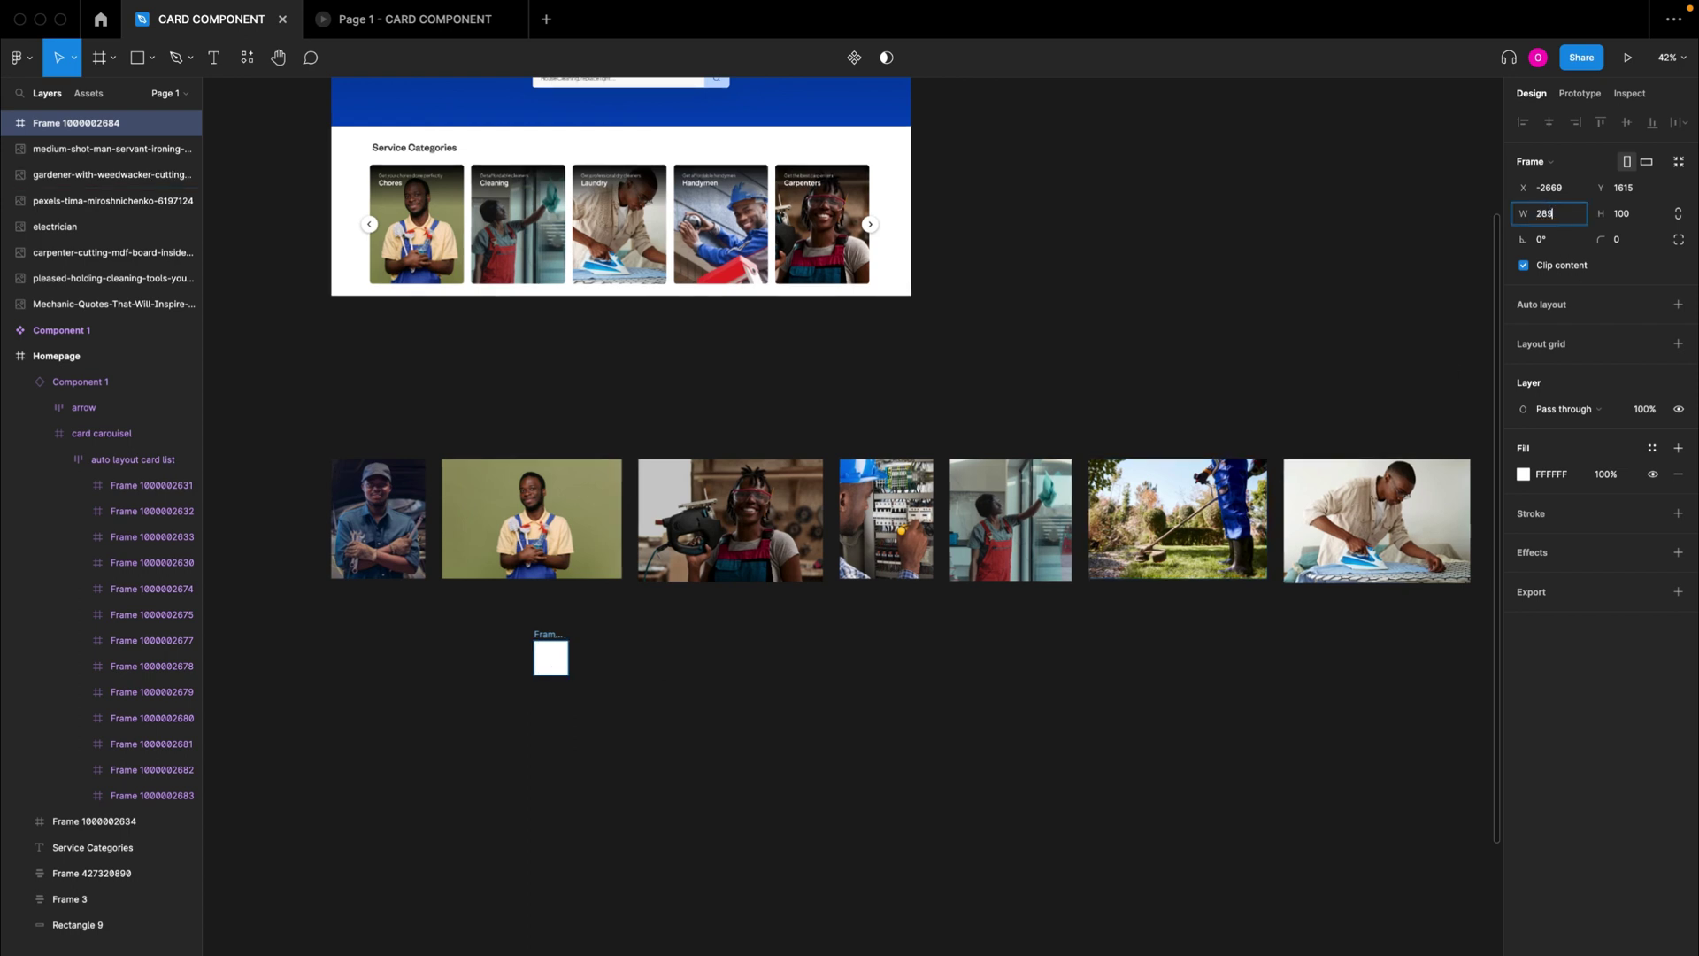
pyautogui.write('280')
pyautogui.click(1632, 221)
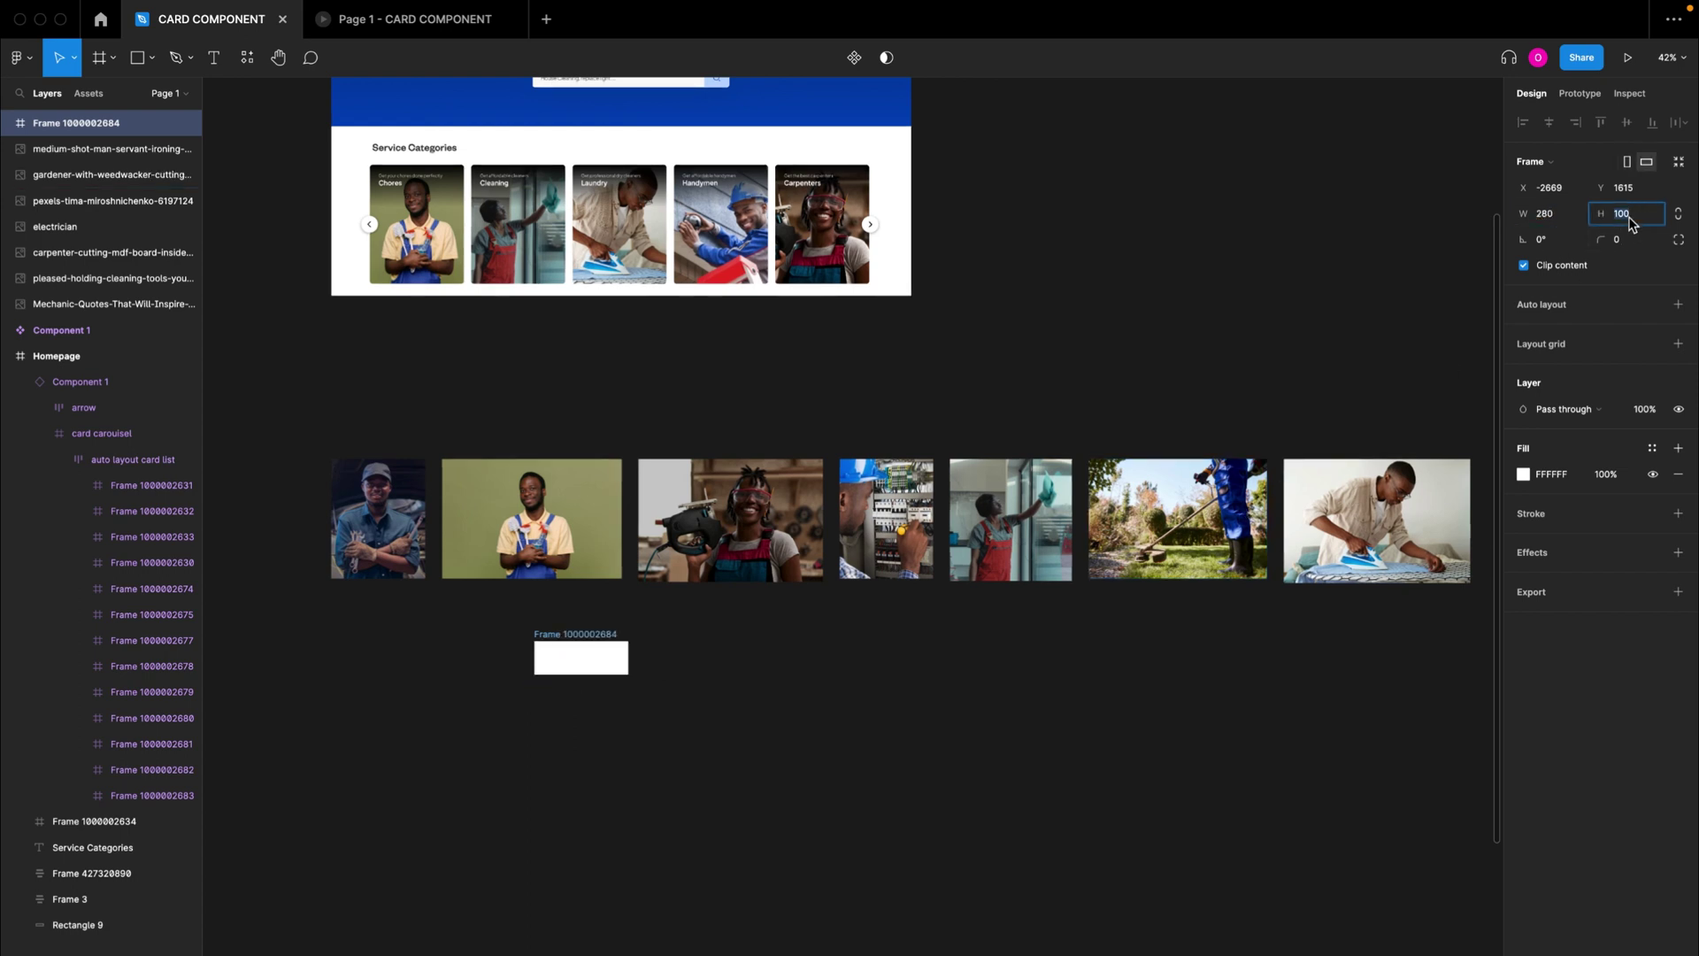
pyautogui.write('354')
pyautogui.press('Return')
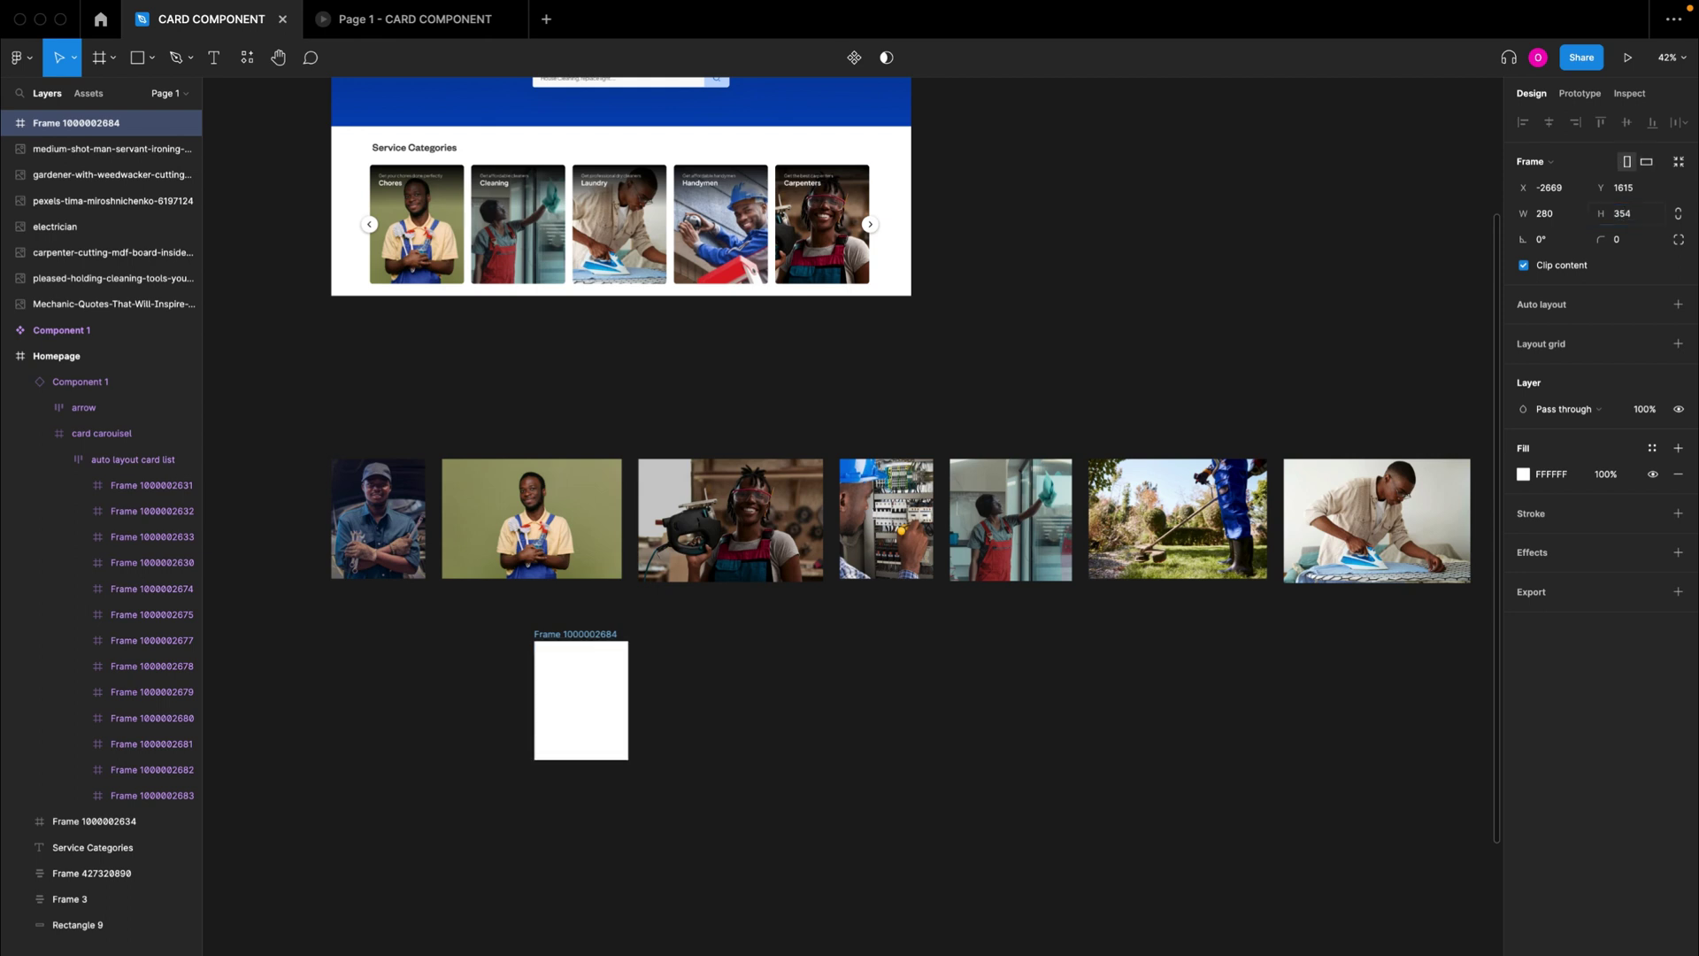
# Move the blank 280 × 354 frame into the photo row, just left of the mechanic photo.
pyautogui.hscroll(-3, 907, 618)
pyautogui.scroll(6, 717, 655)
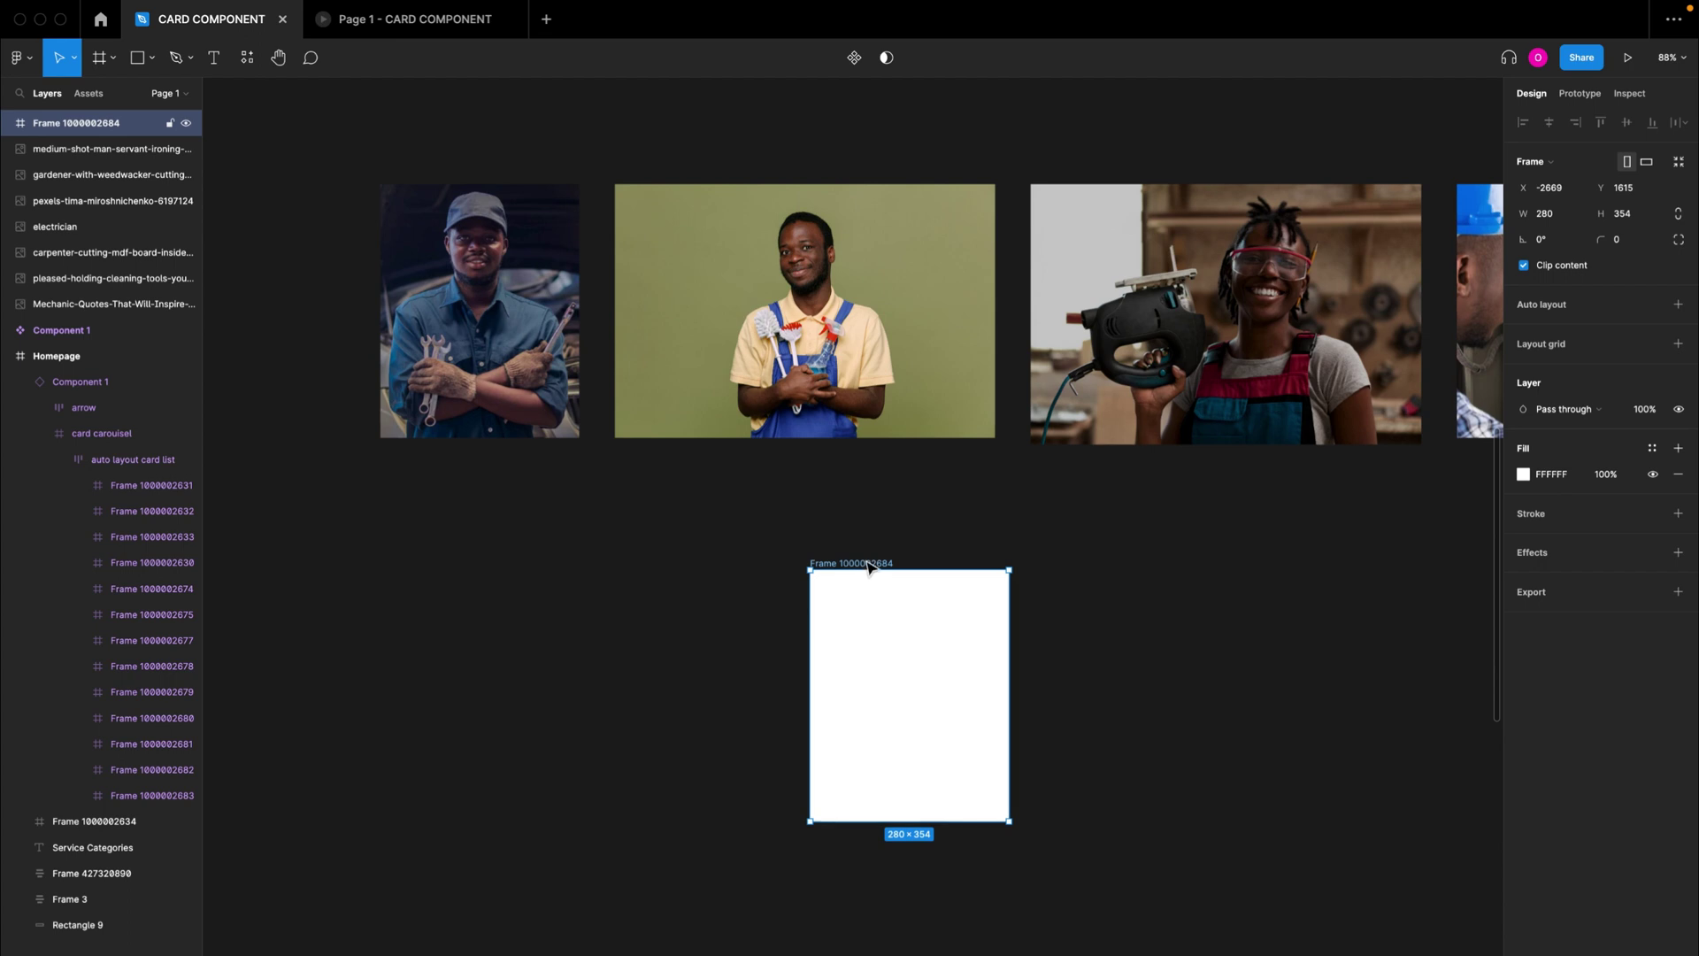
pyautogui.scroll(-4, 863, 563)
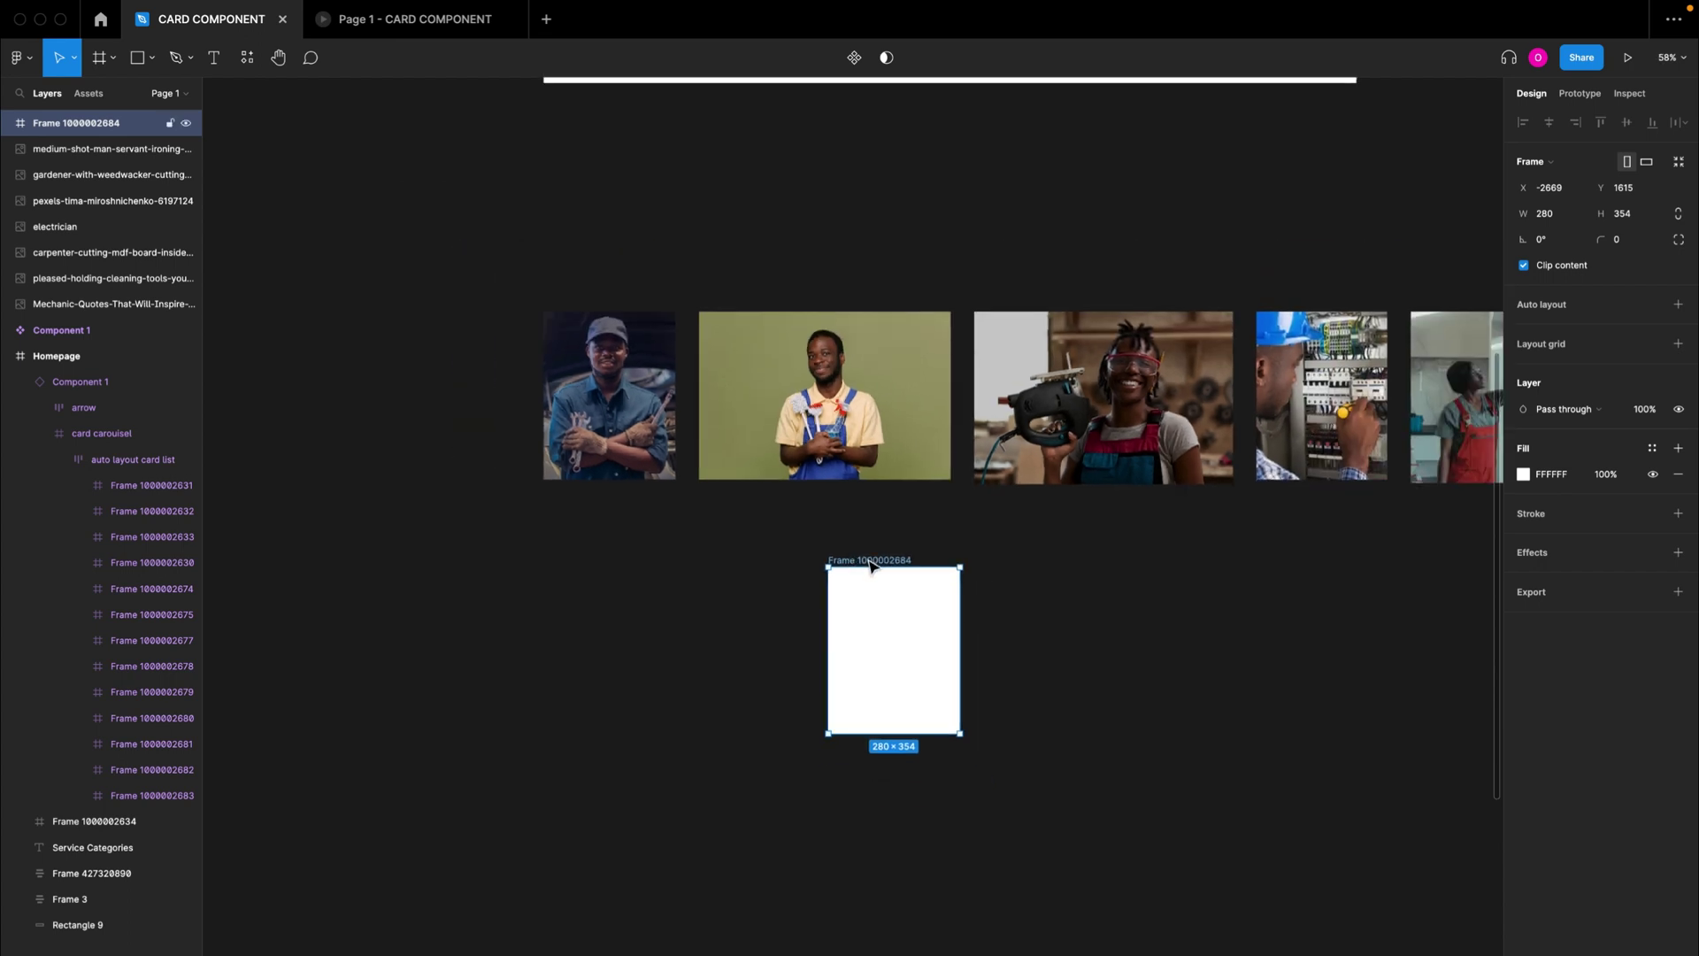
pyautogui.moveTo(870, 564); pyautogui.dragTo(505, 534)
pyautogui.press('super+z')
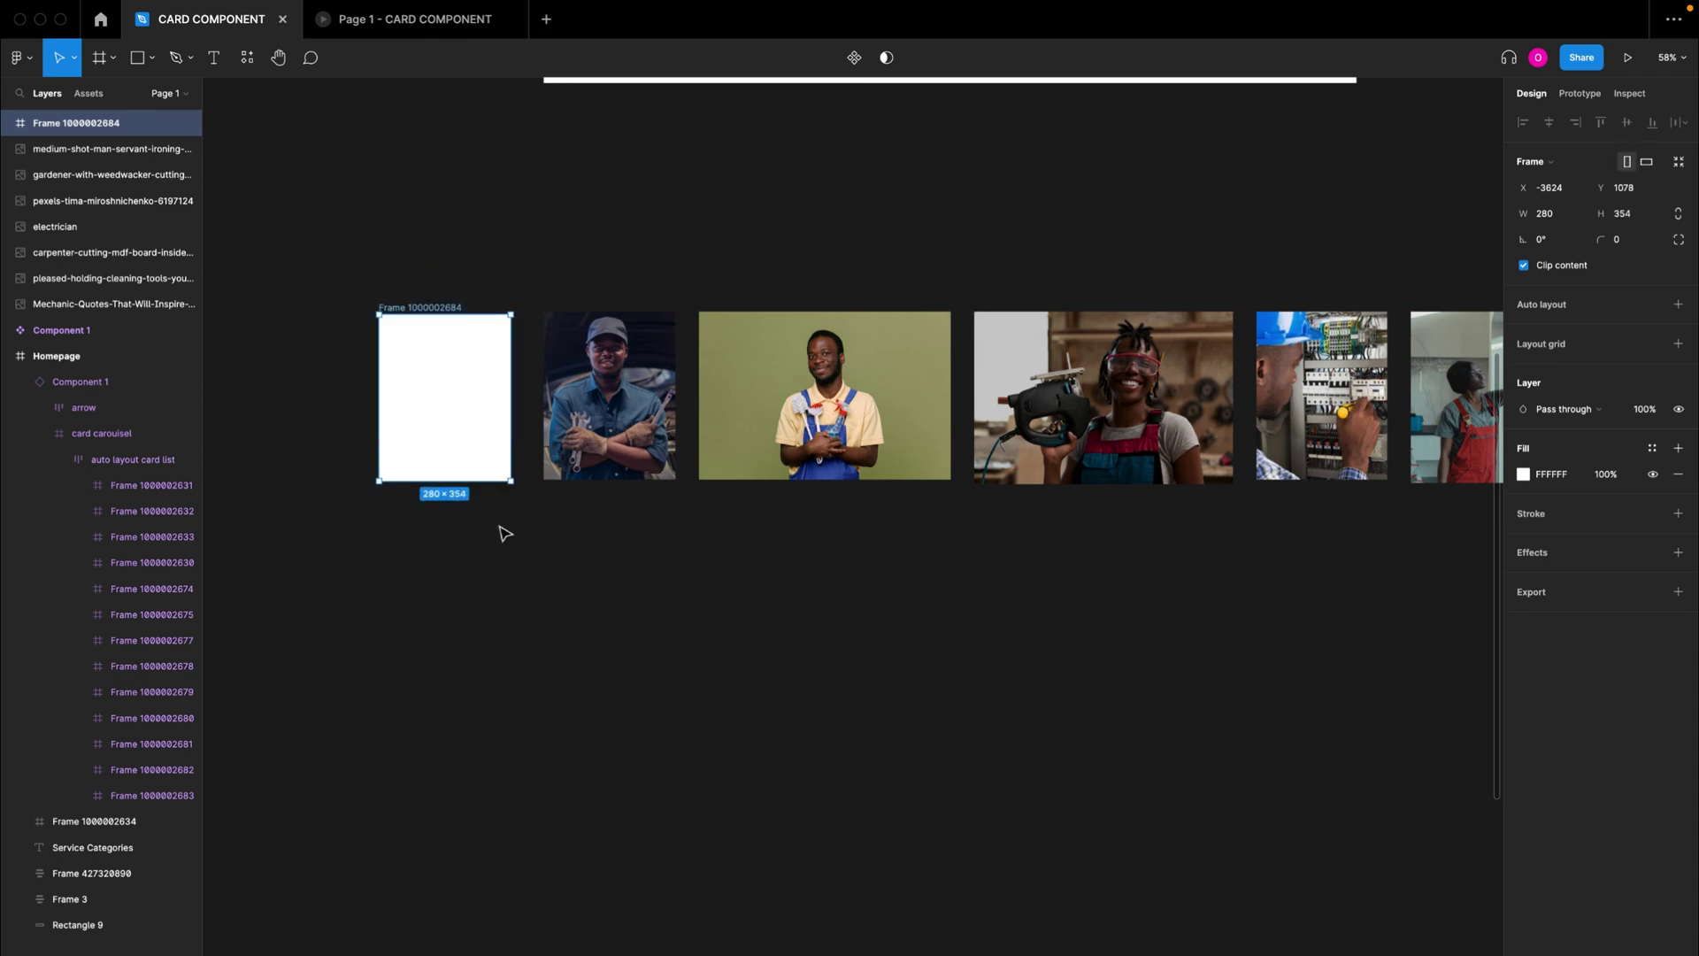
# Place the mechanic photo inside a duplicate of the blank frame, positioned below the original.
pyautogui.moveTo(451, 410); pyautogui.dragTo(599, 663)
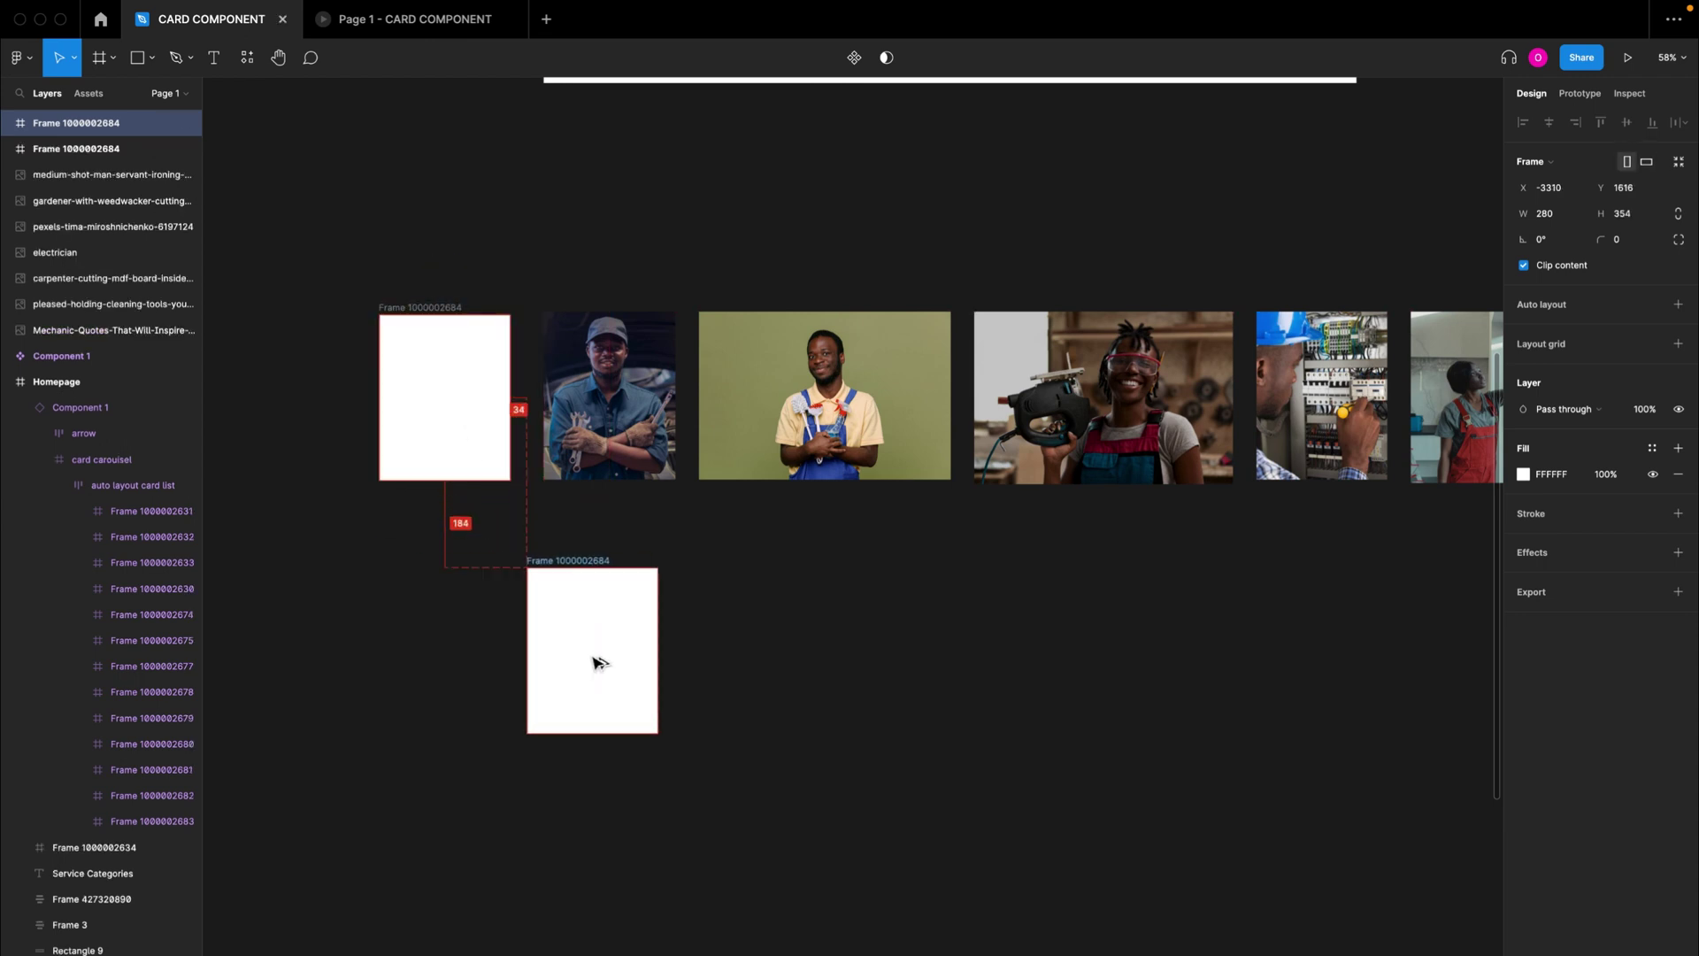
pyautogui.click(605, 424)
pyautogui.scroll(3, 606, 424)
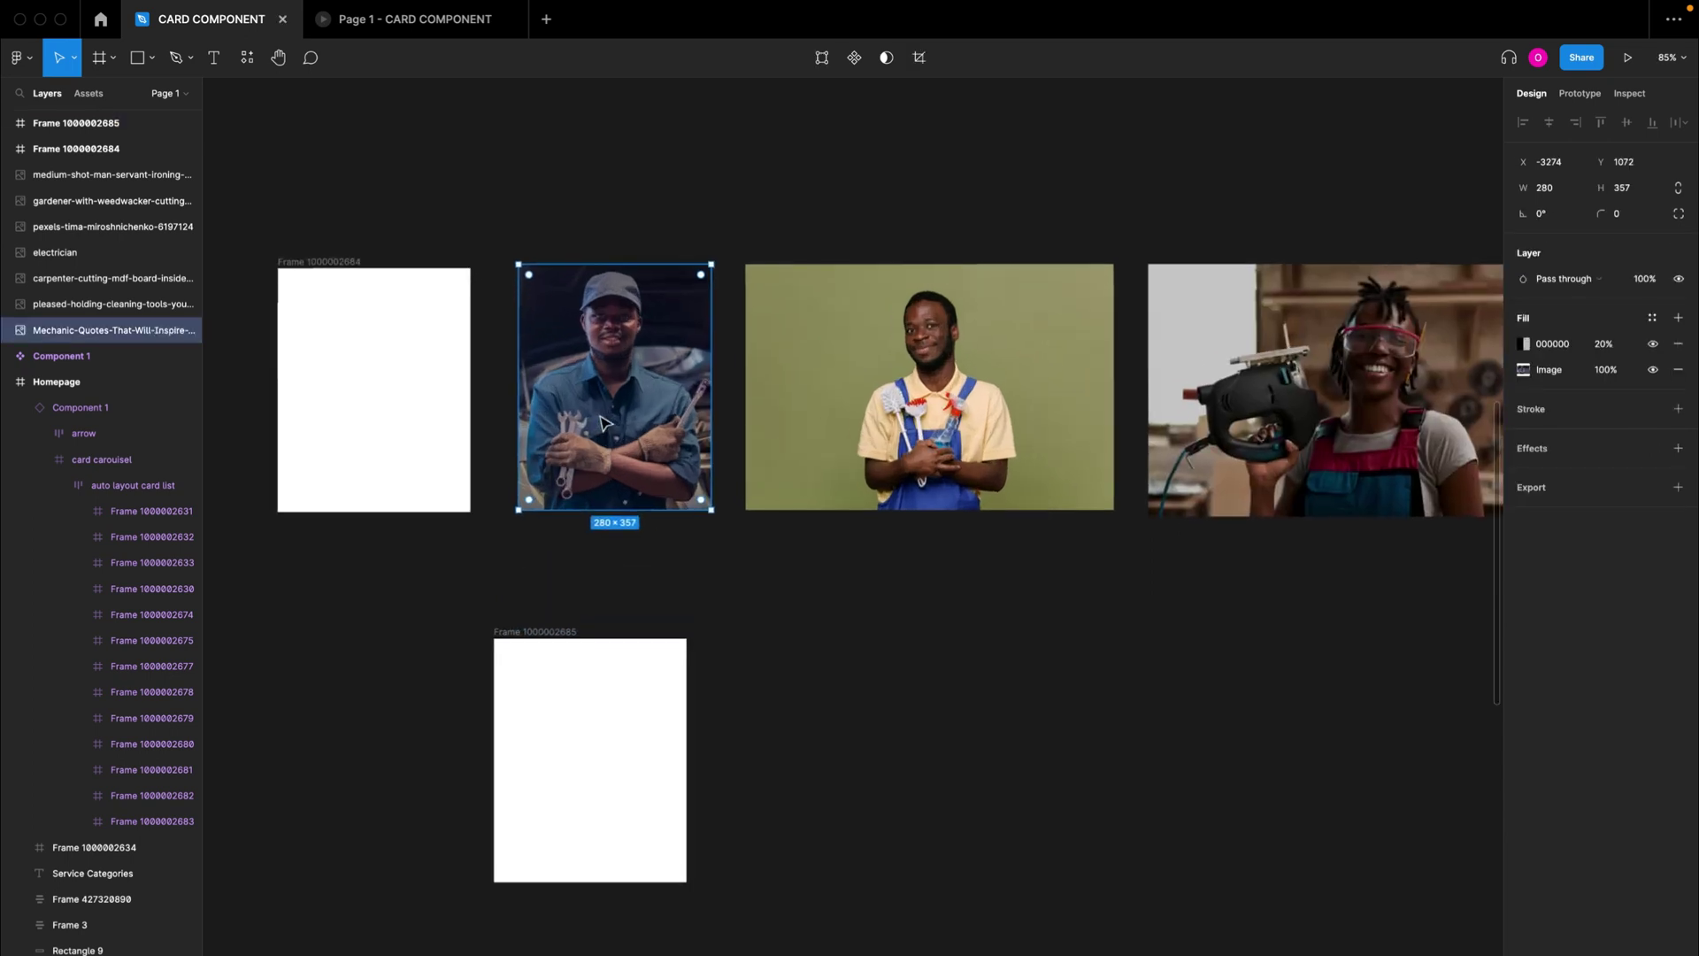
pyautogui.moveTo(607, 493); pyautogui.dragTo(605, 757)
pyautogui.click(708, 713)
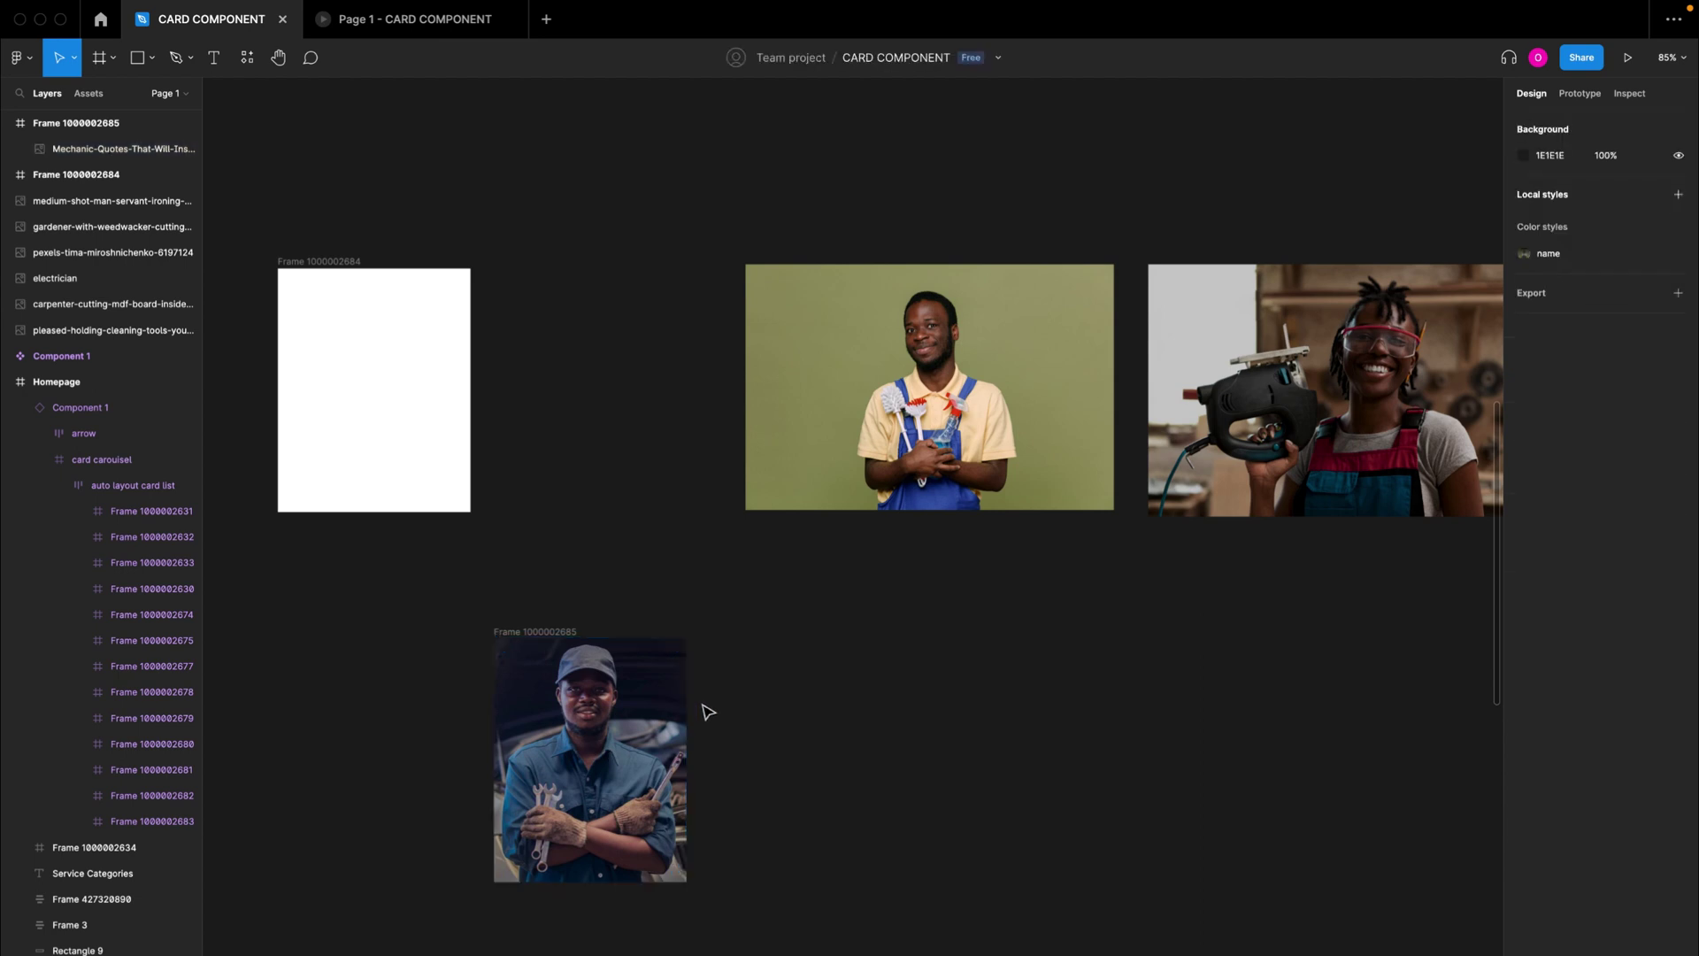
pyautogui.moveTo(565, 642); pyautogui.dragTo(371, 610)
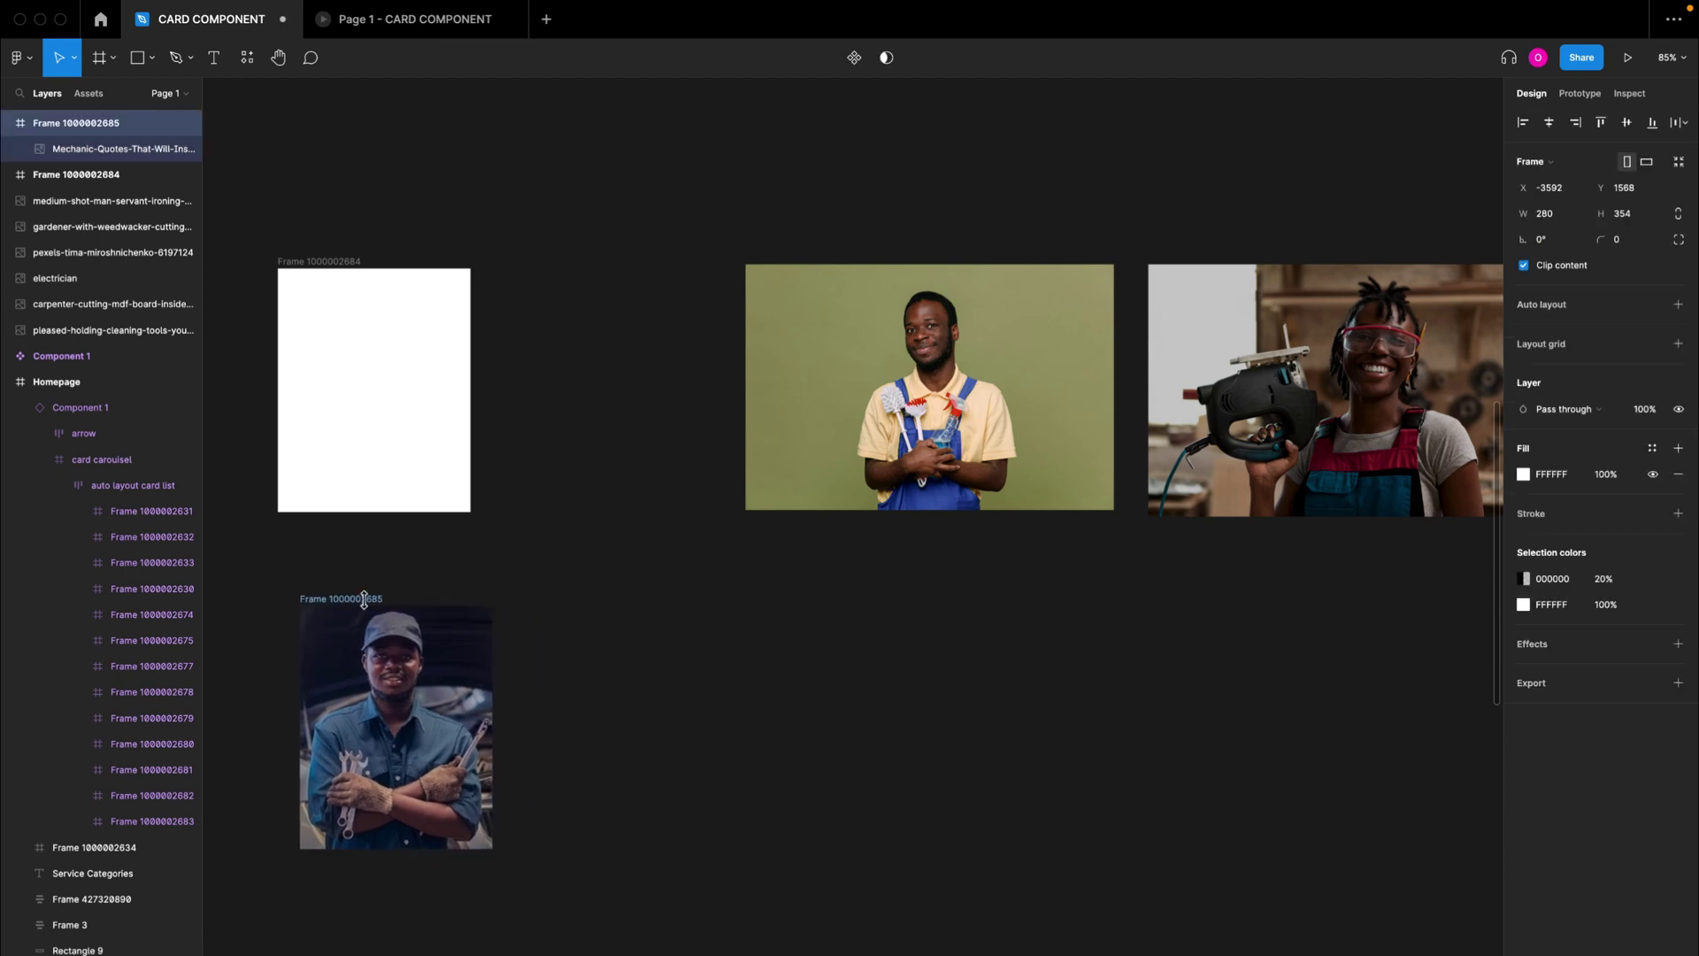
# Place the photo of the man holding cleaning tools inside another duplicate of the blank frame, beside the mechanic card.
pyautogui.click(323, 270)
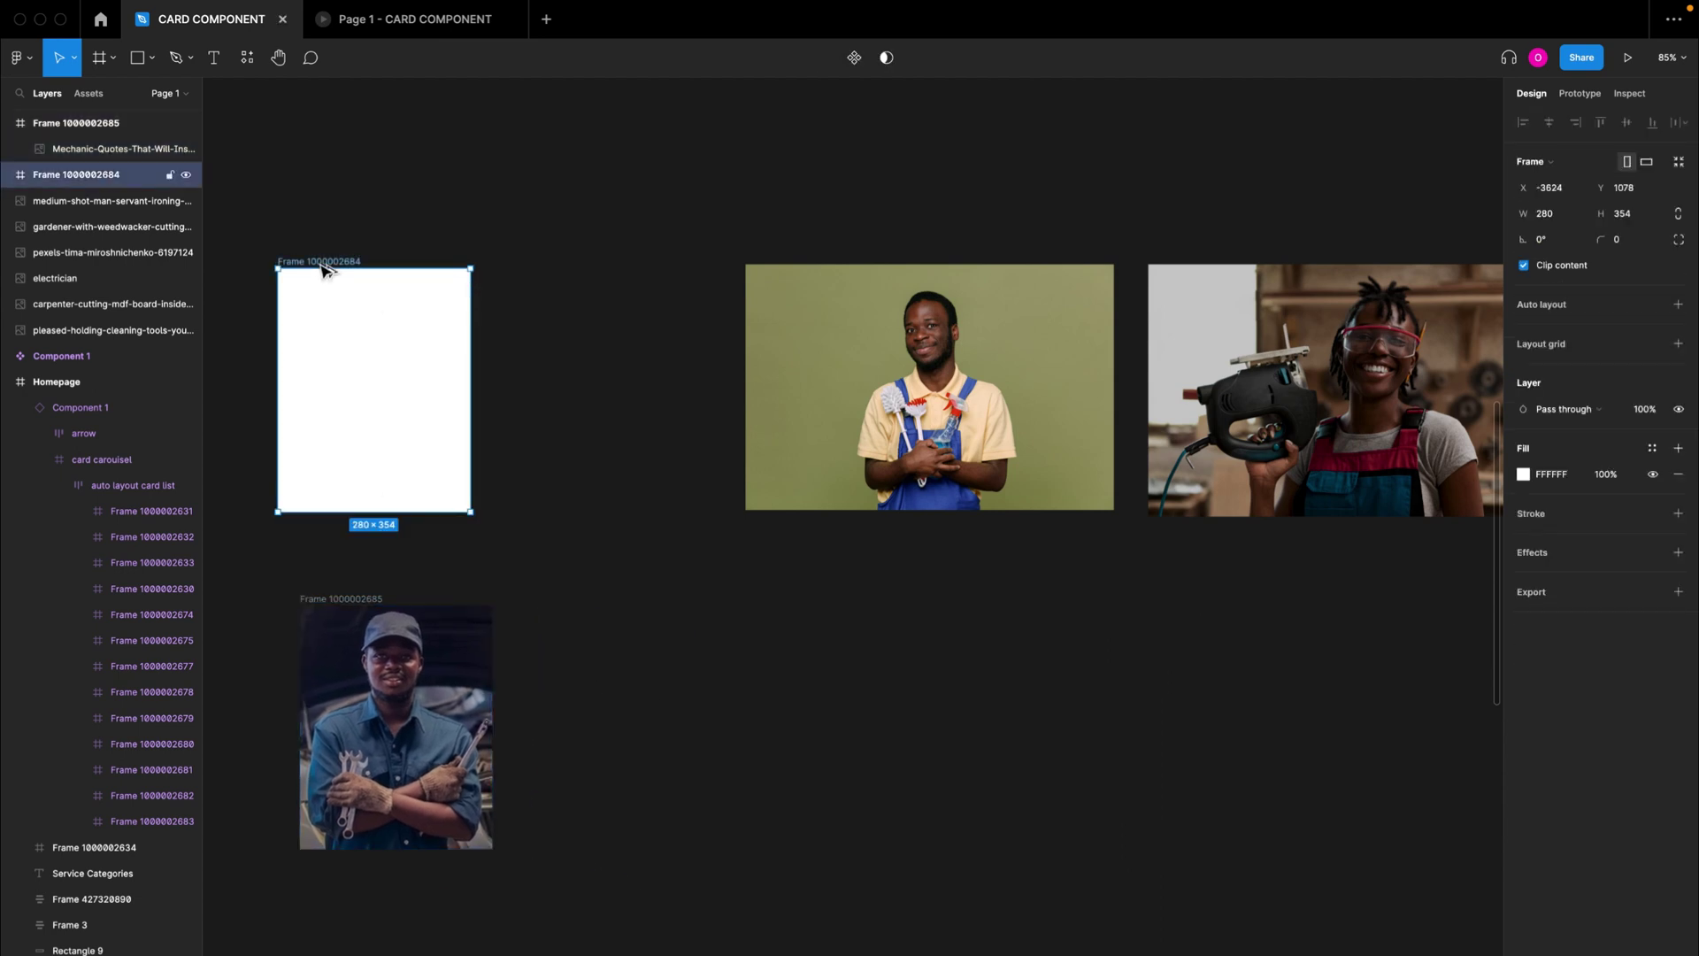
pyautogui.moveTo(323, 270); pyautogui.dragTo(774, 690)
pyautogui.click(888, 425)
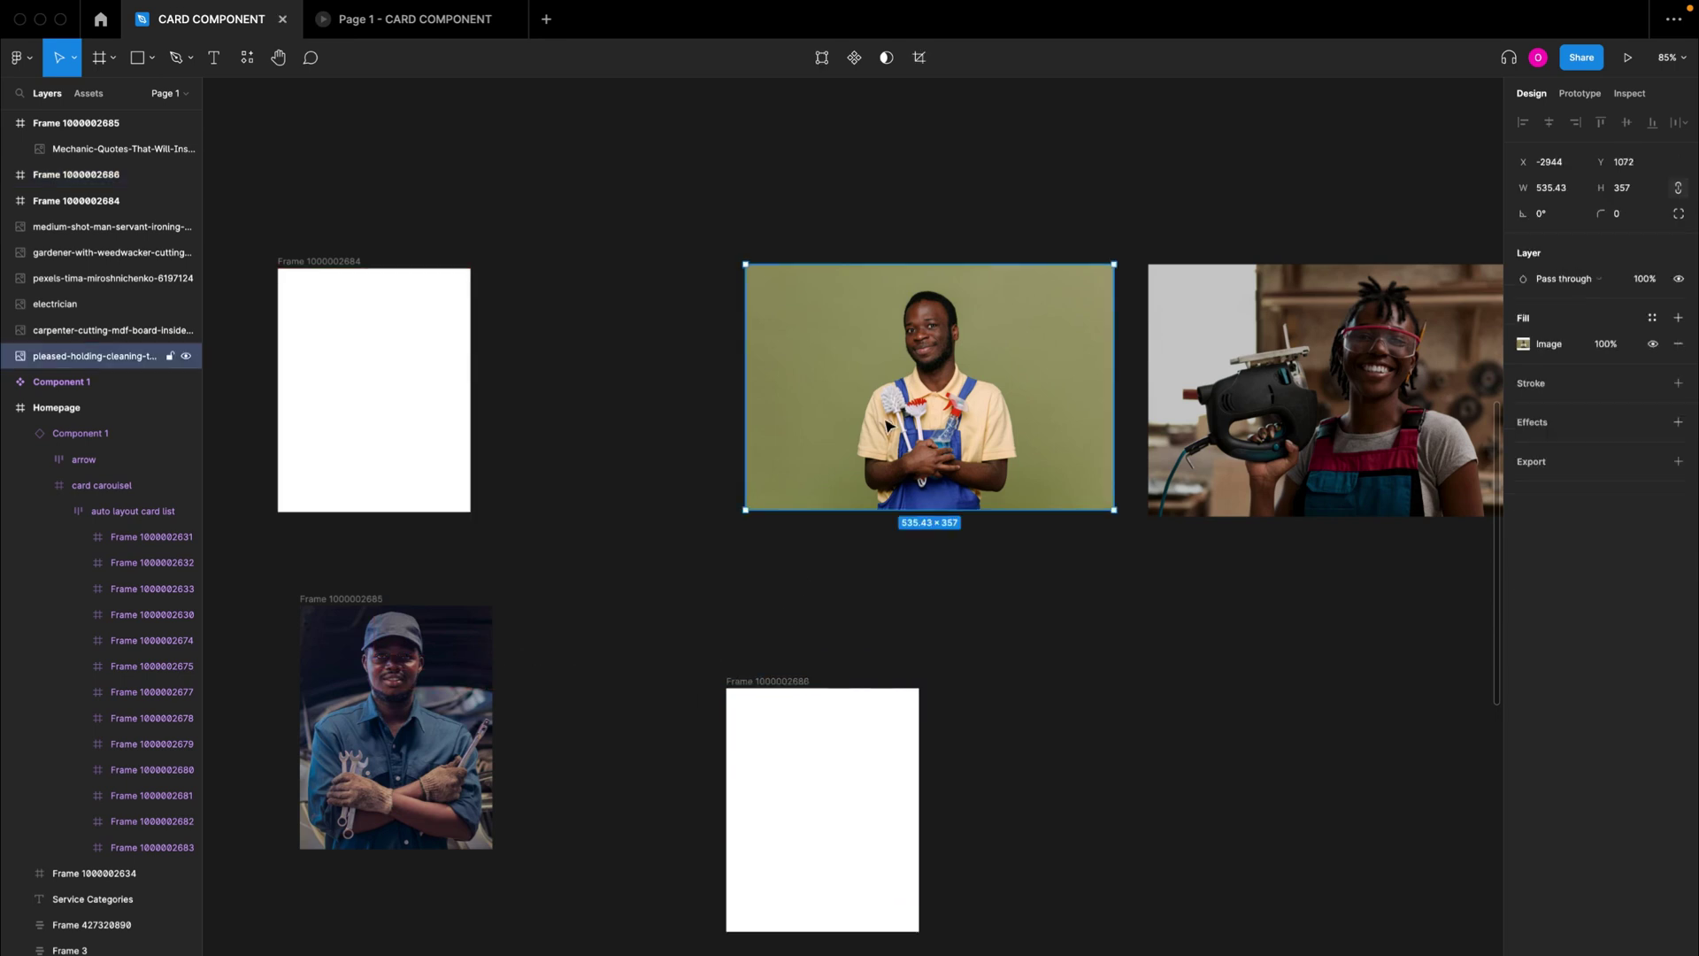
pyautogui.moveTo(887, 425); pyautogui.dragTo(767, 847)
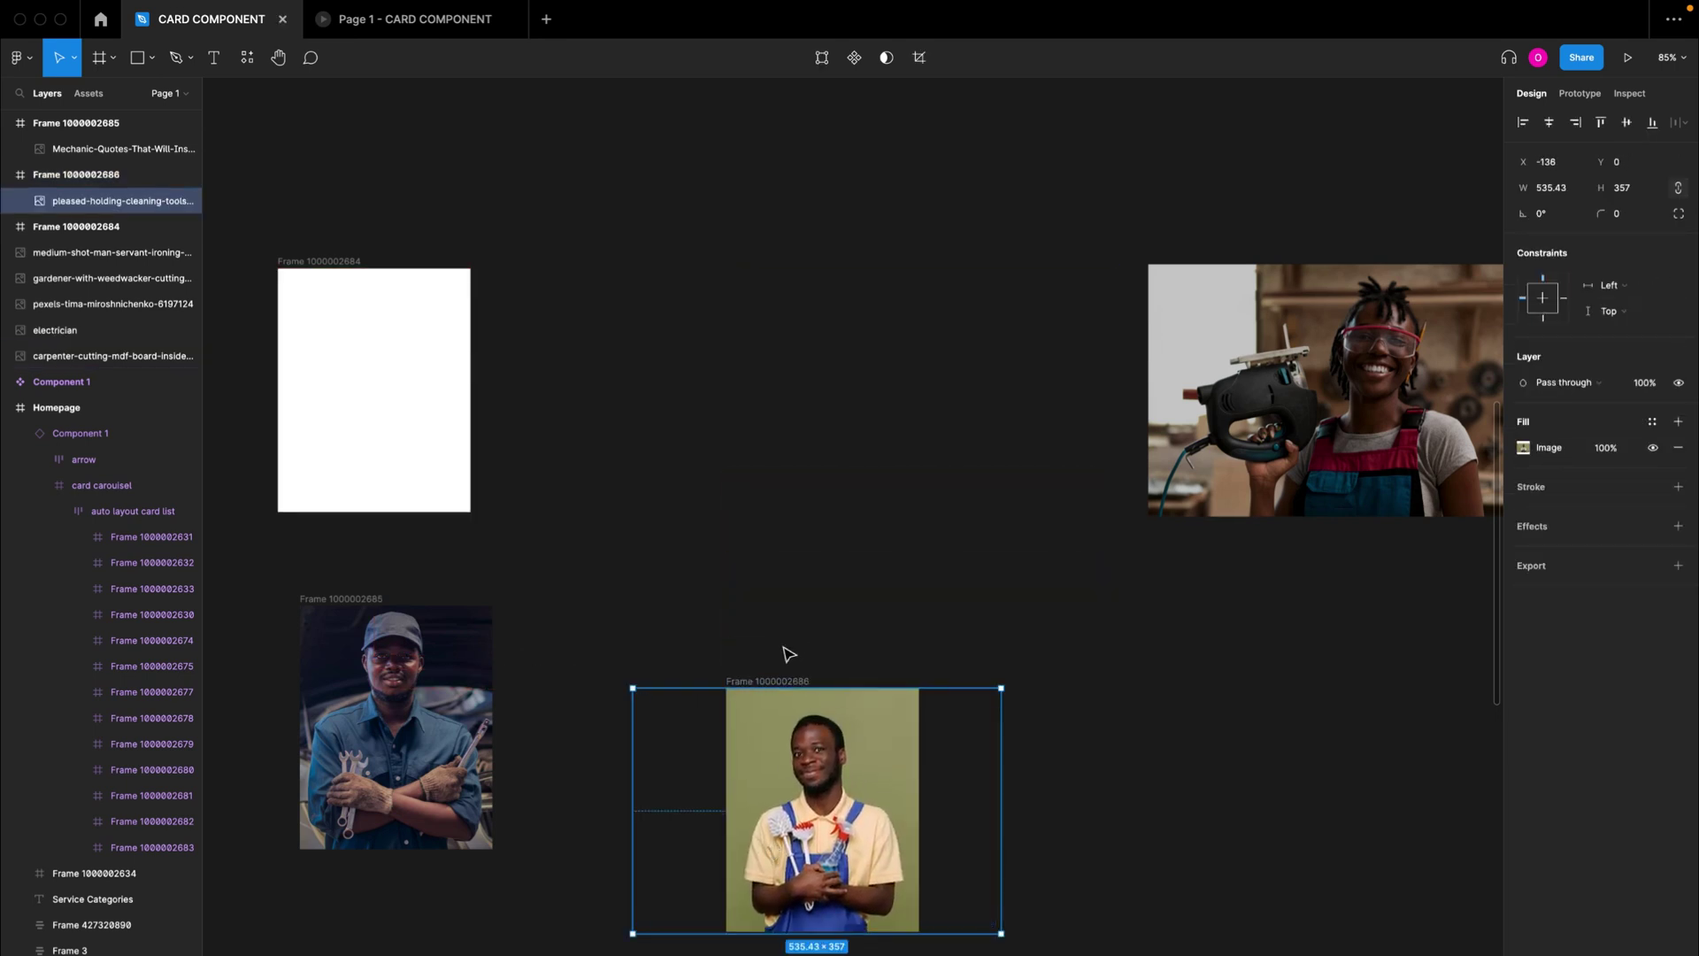
pyautogui.press('Escape')
pyautogui.click(772, 682)
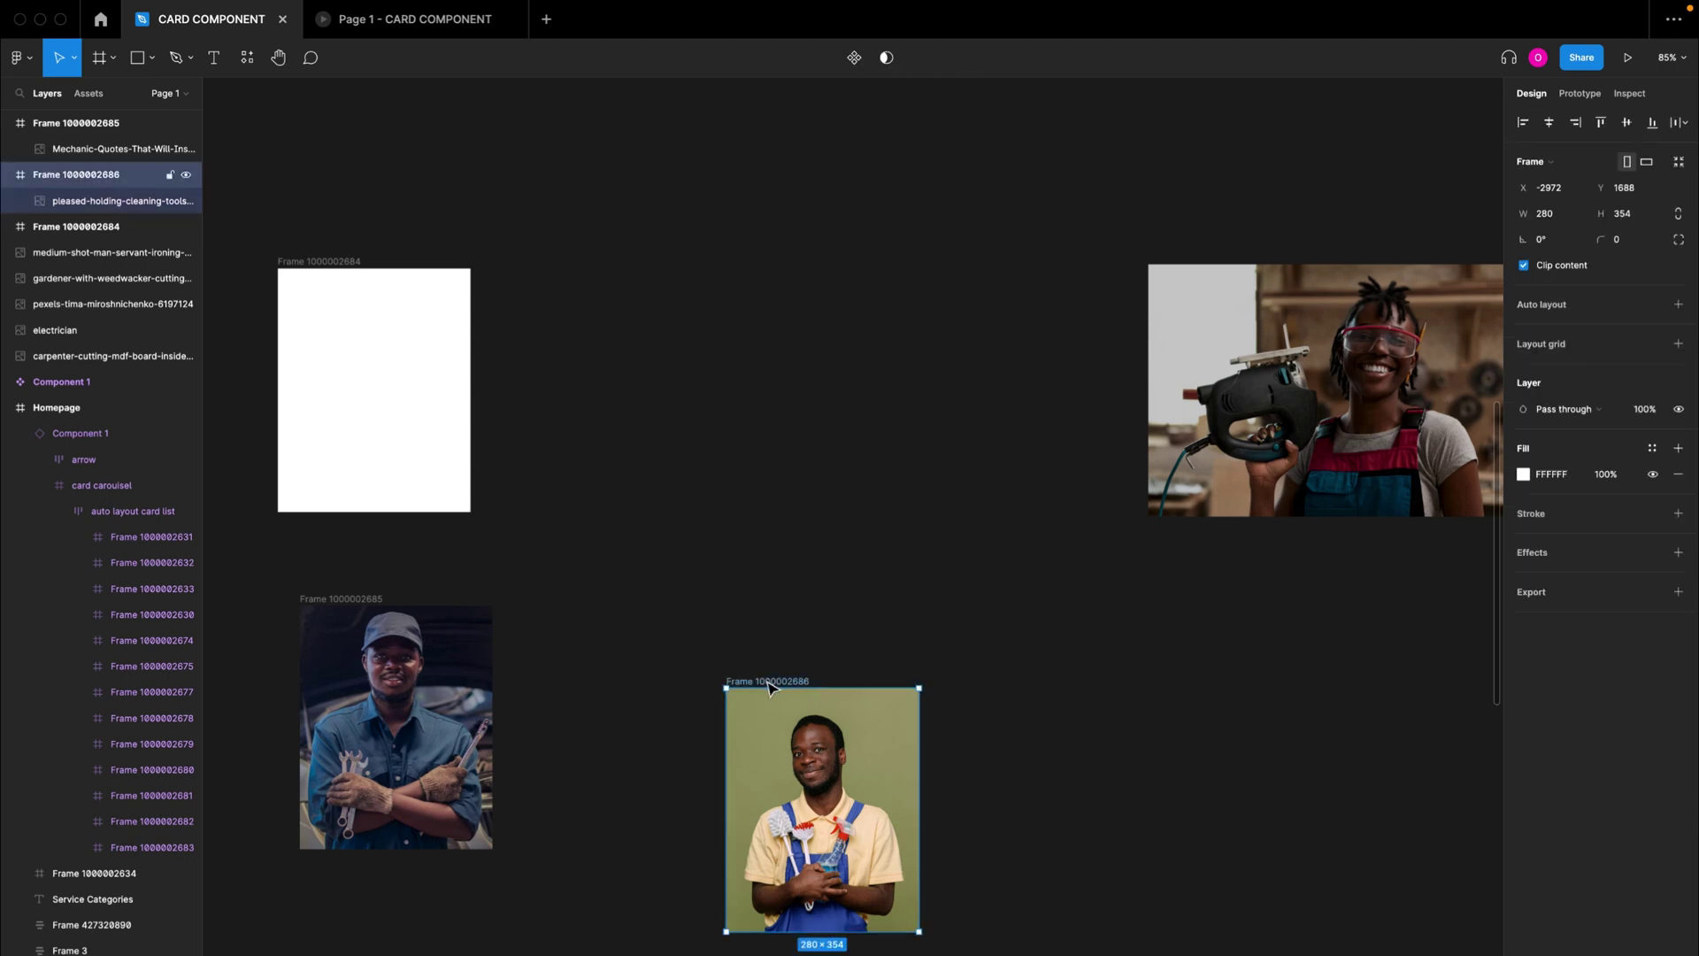
pyautogui.moveTo(768, 686); pyautogui.dragTo(573, 604)
# Place the photo of the carpenter holding a jigsaw inside a duplicate of the blank frame, beside the cleaning-tools card.
pyautogui.click(395, 325)
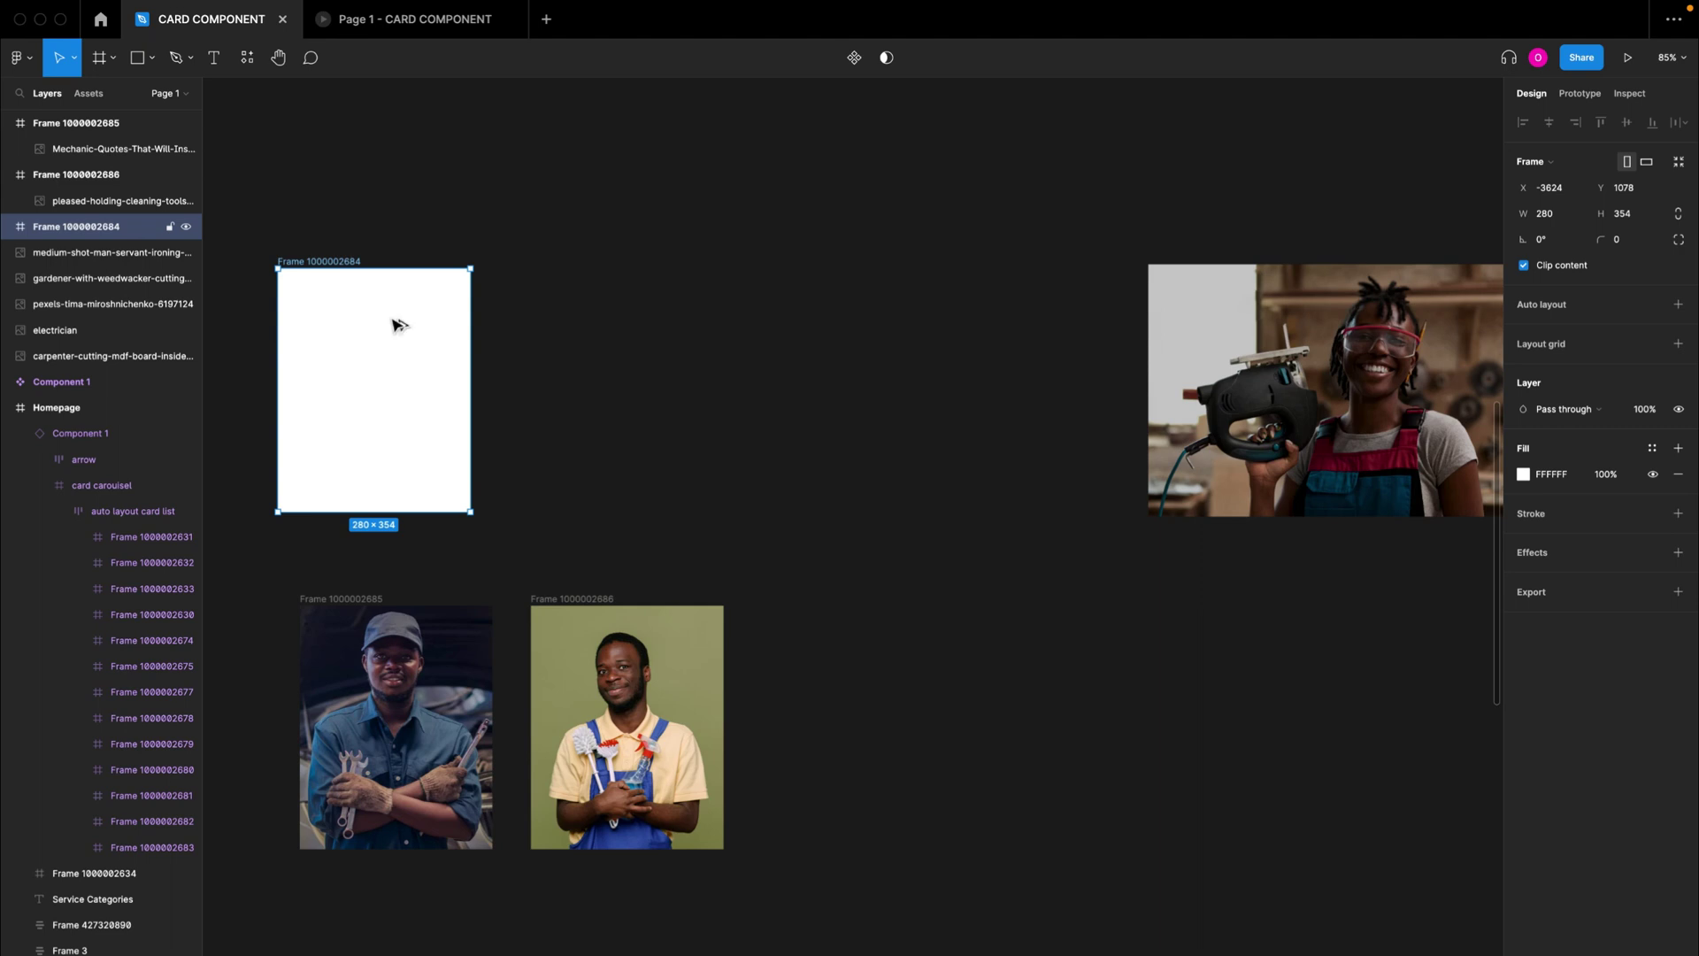
pyautogui.moveTo(395, 326); pyautogui.dragTo(950, 663)
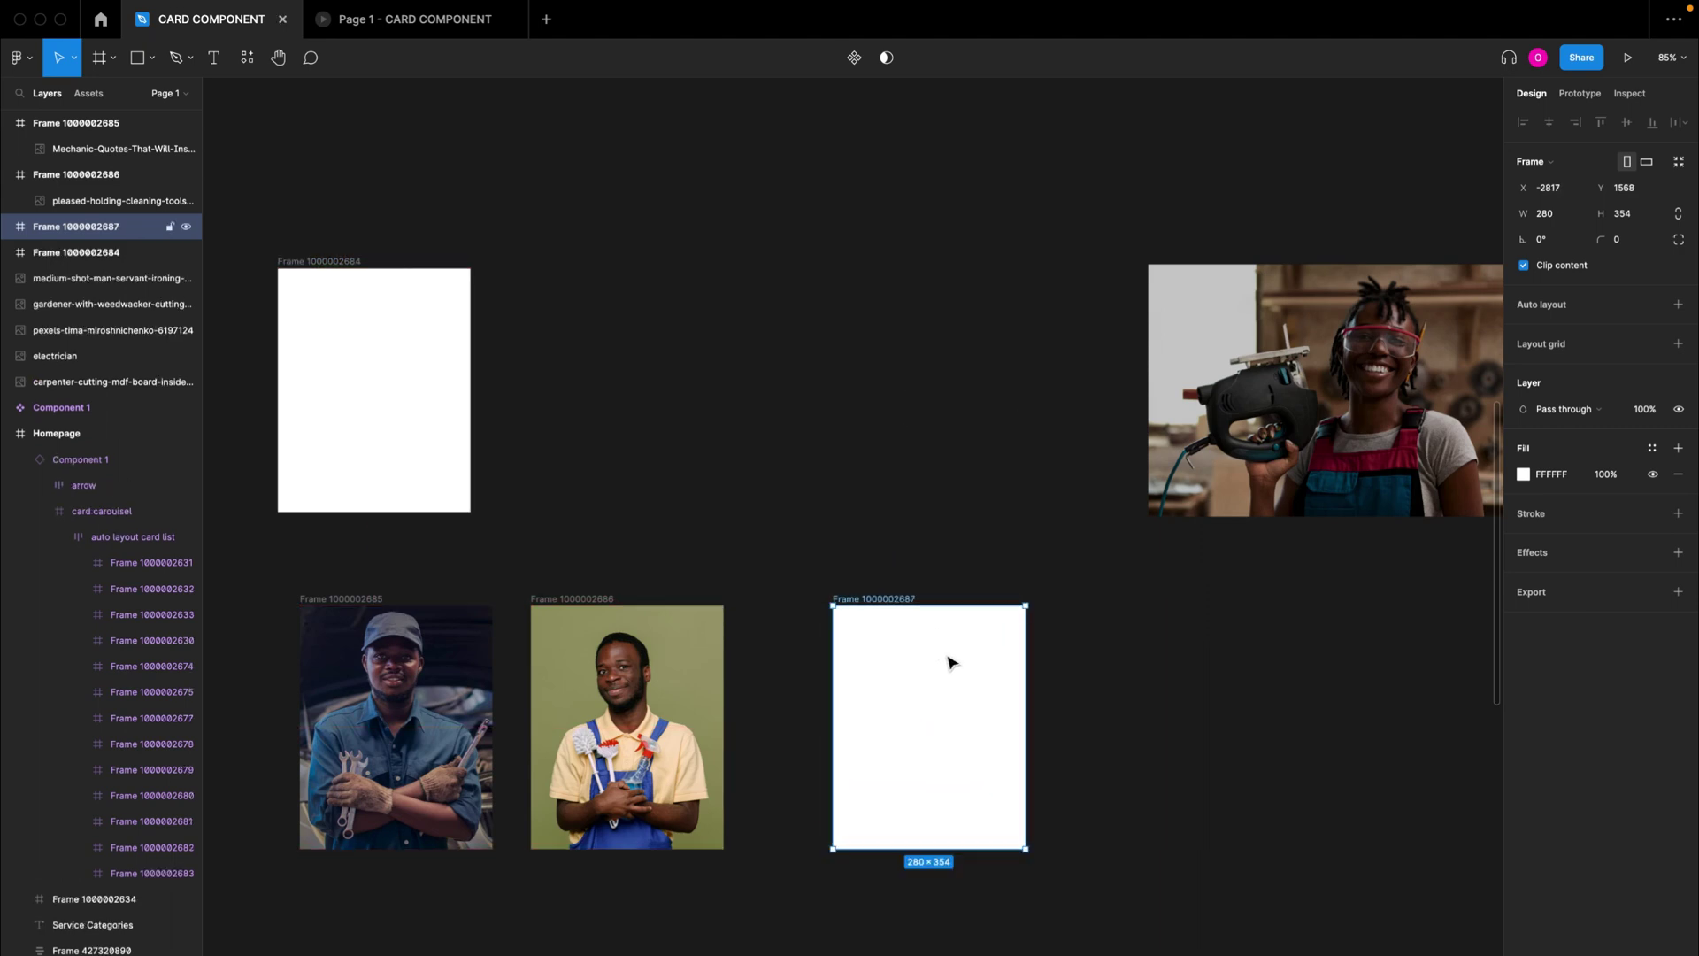
pyautogui.hscroll(5, 948, 664)
pyautogui.scroll(-1, 947, 664)
pyautogui.click(1092, 405)
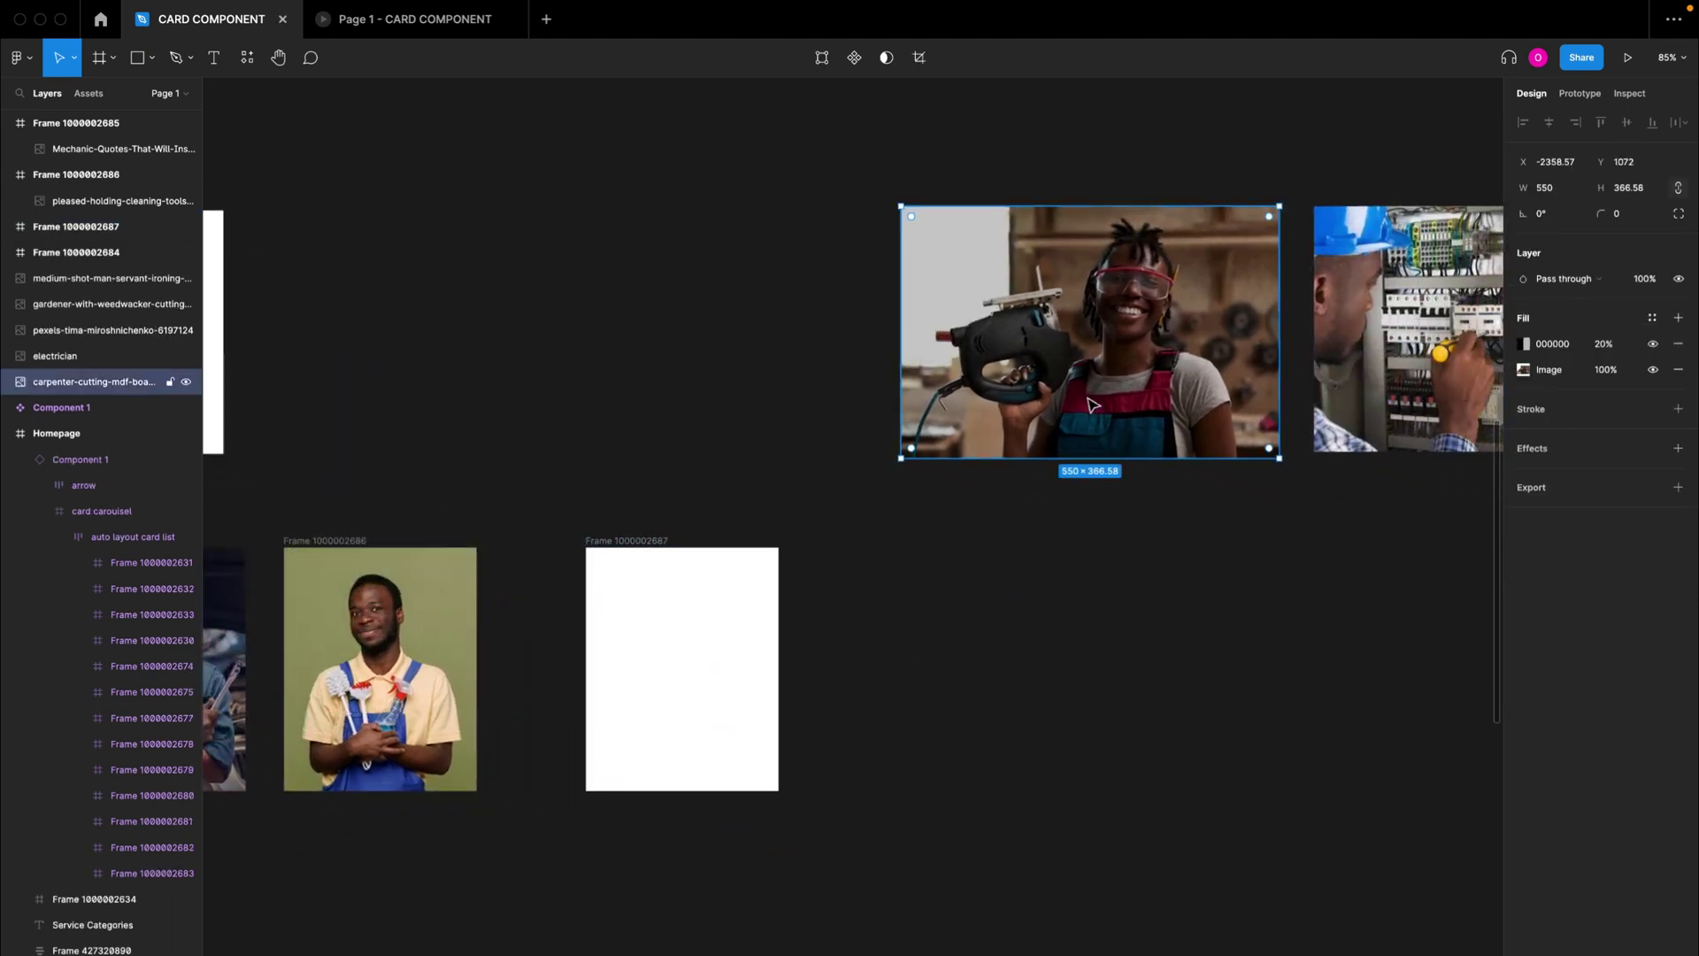
pyautogui.moveTo(1148, 386); pyautogui.dragTo(696, 726)
# Place the electrician photo inside another duplicate of the blank frame, beside the carpenter card.
pyautogui.scroll(-5, 443, 619)
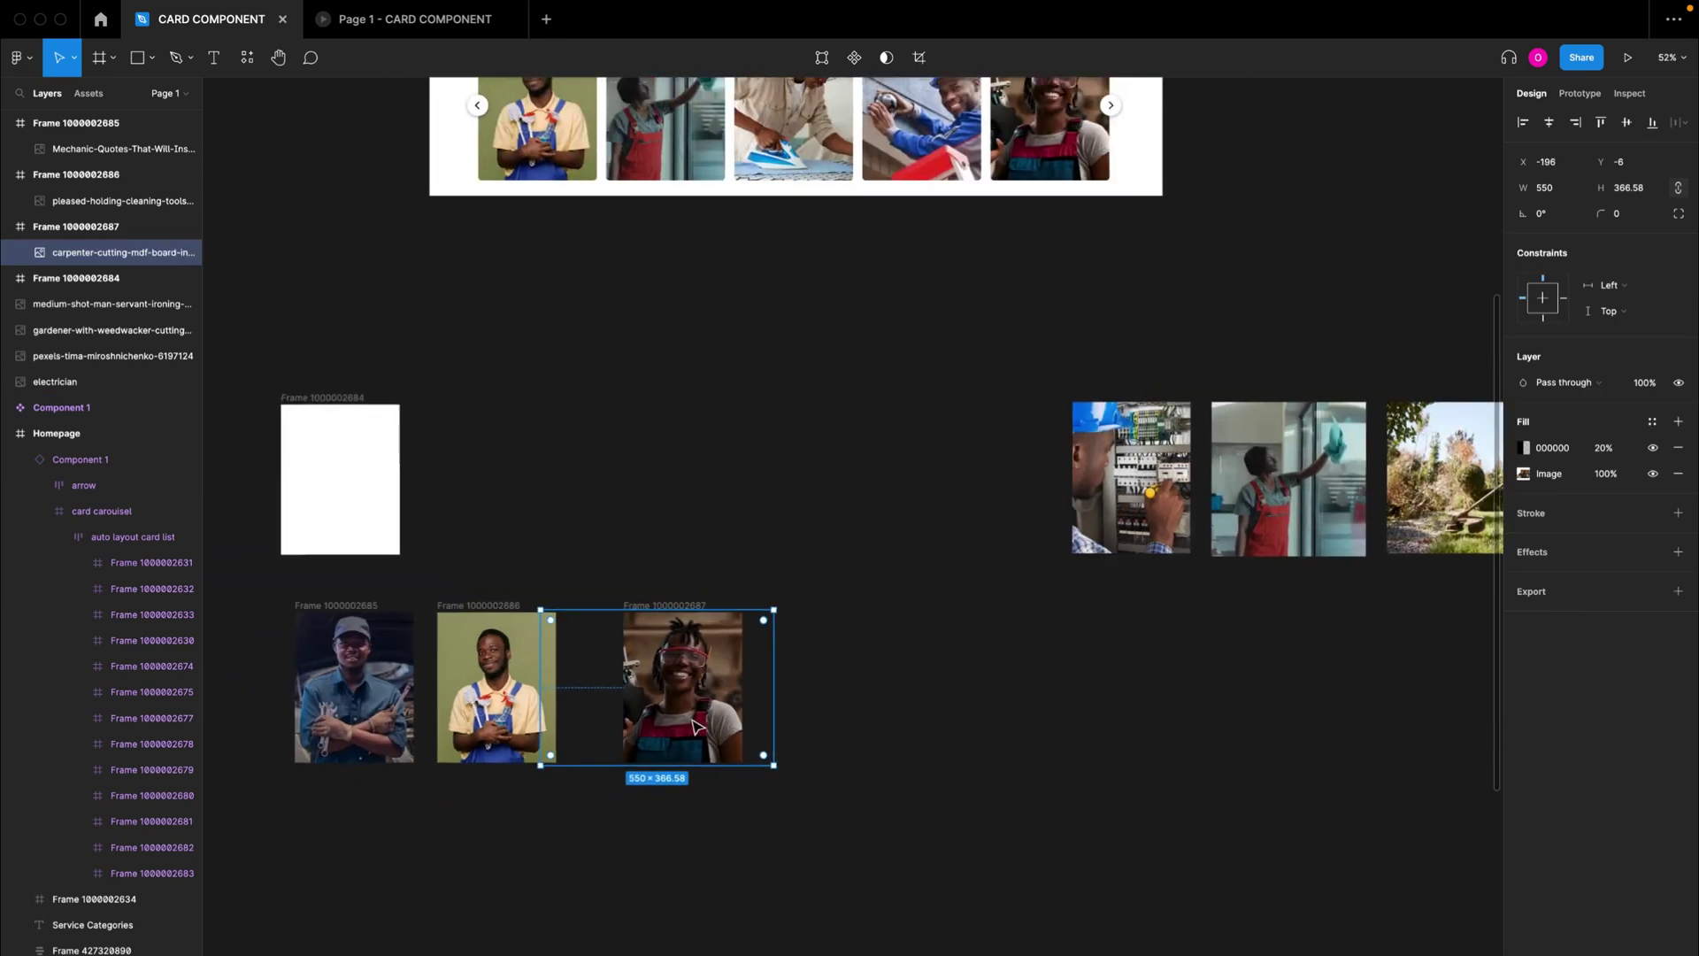
pyautogui.click(248, 486)
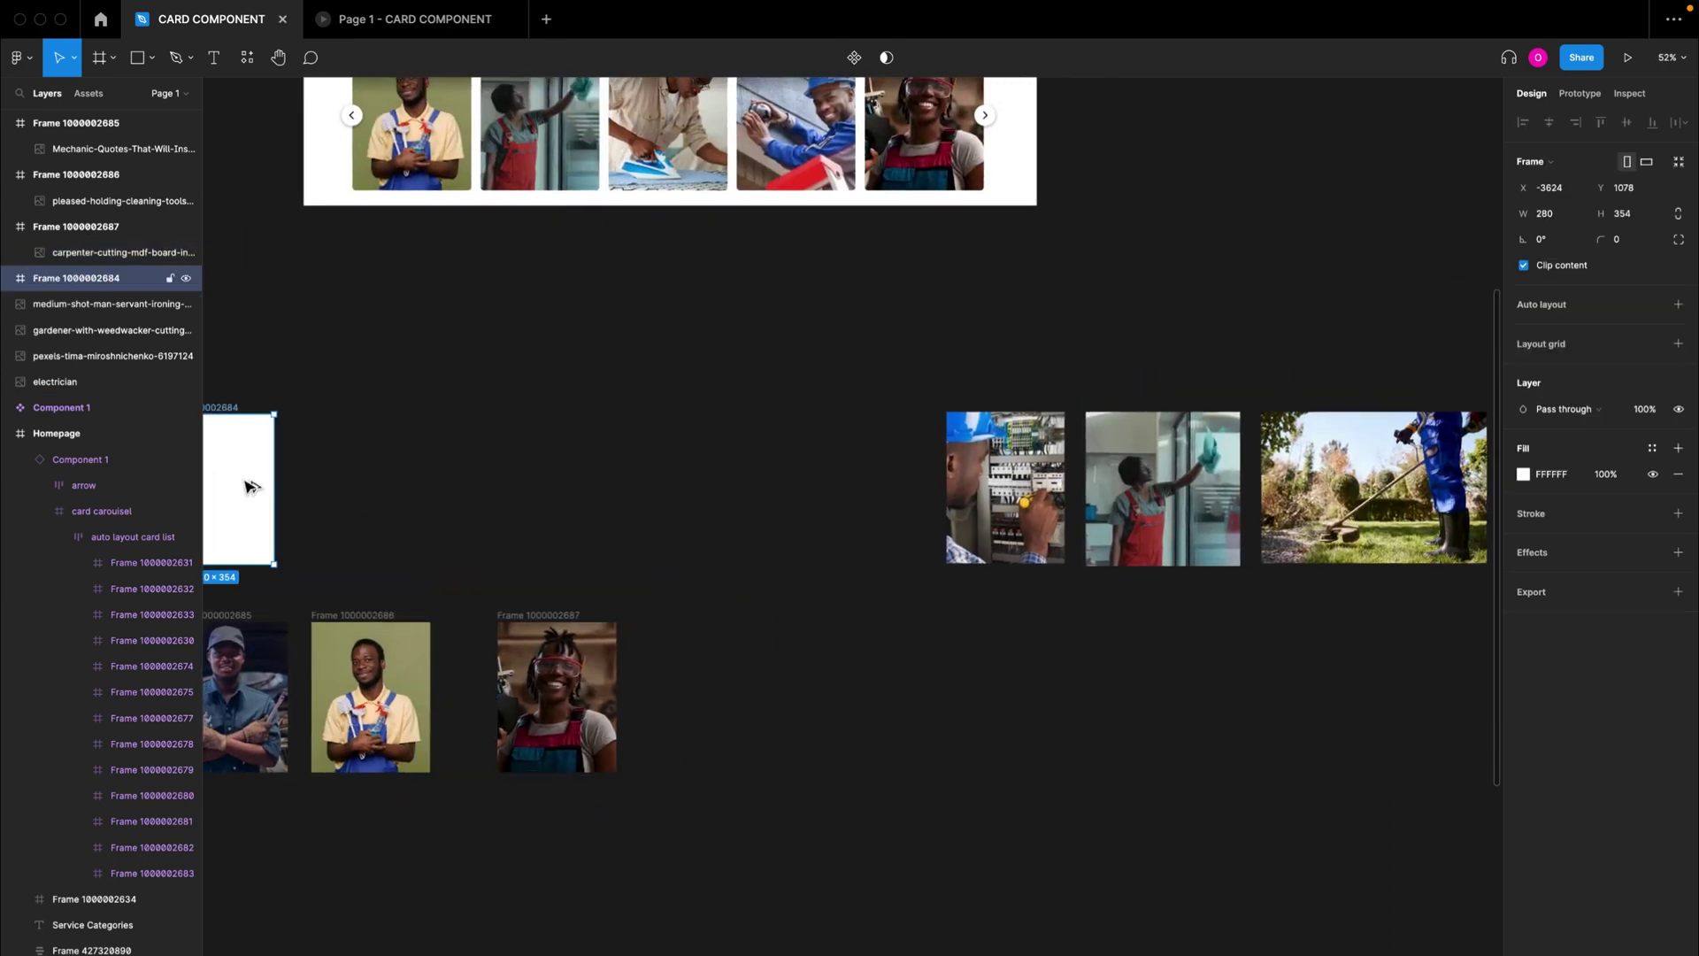
pyautogui.moveTo(248, 486); pyautogui.dragTo(758, 685)
pyautogui.click(1020, 505)
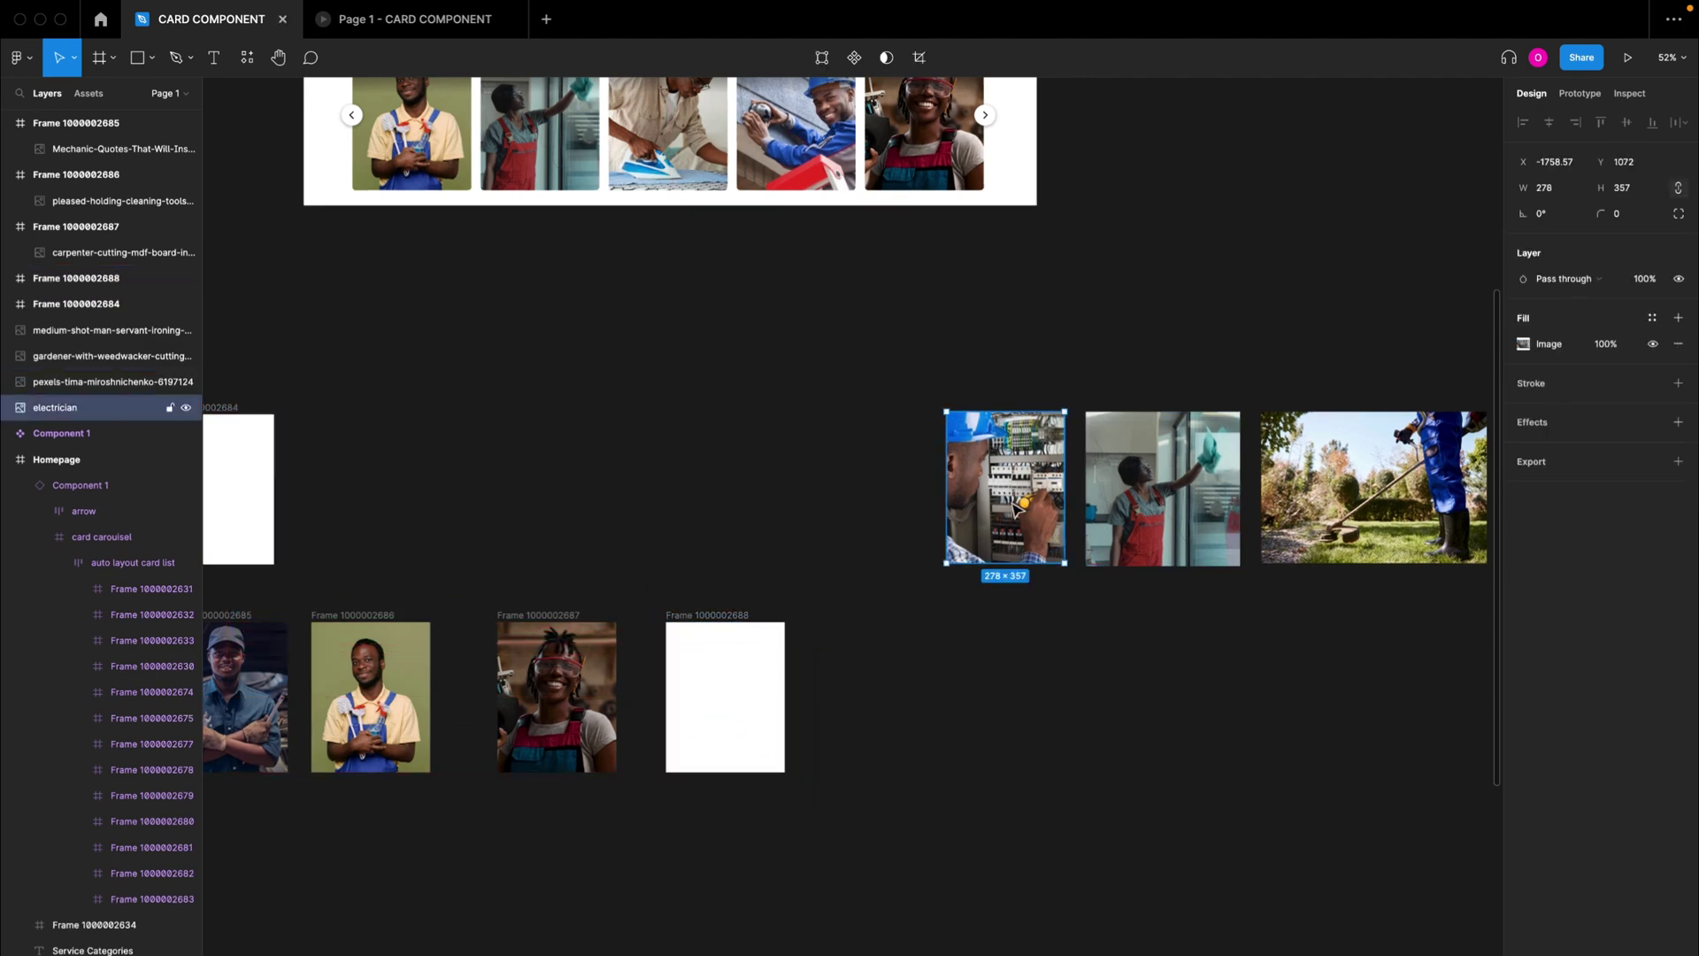
pyautogui.moveTo(1017, 506); pyautogui.dragTo(741, 719)
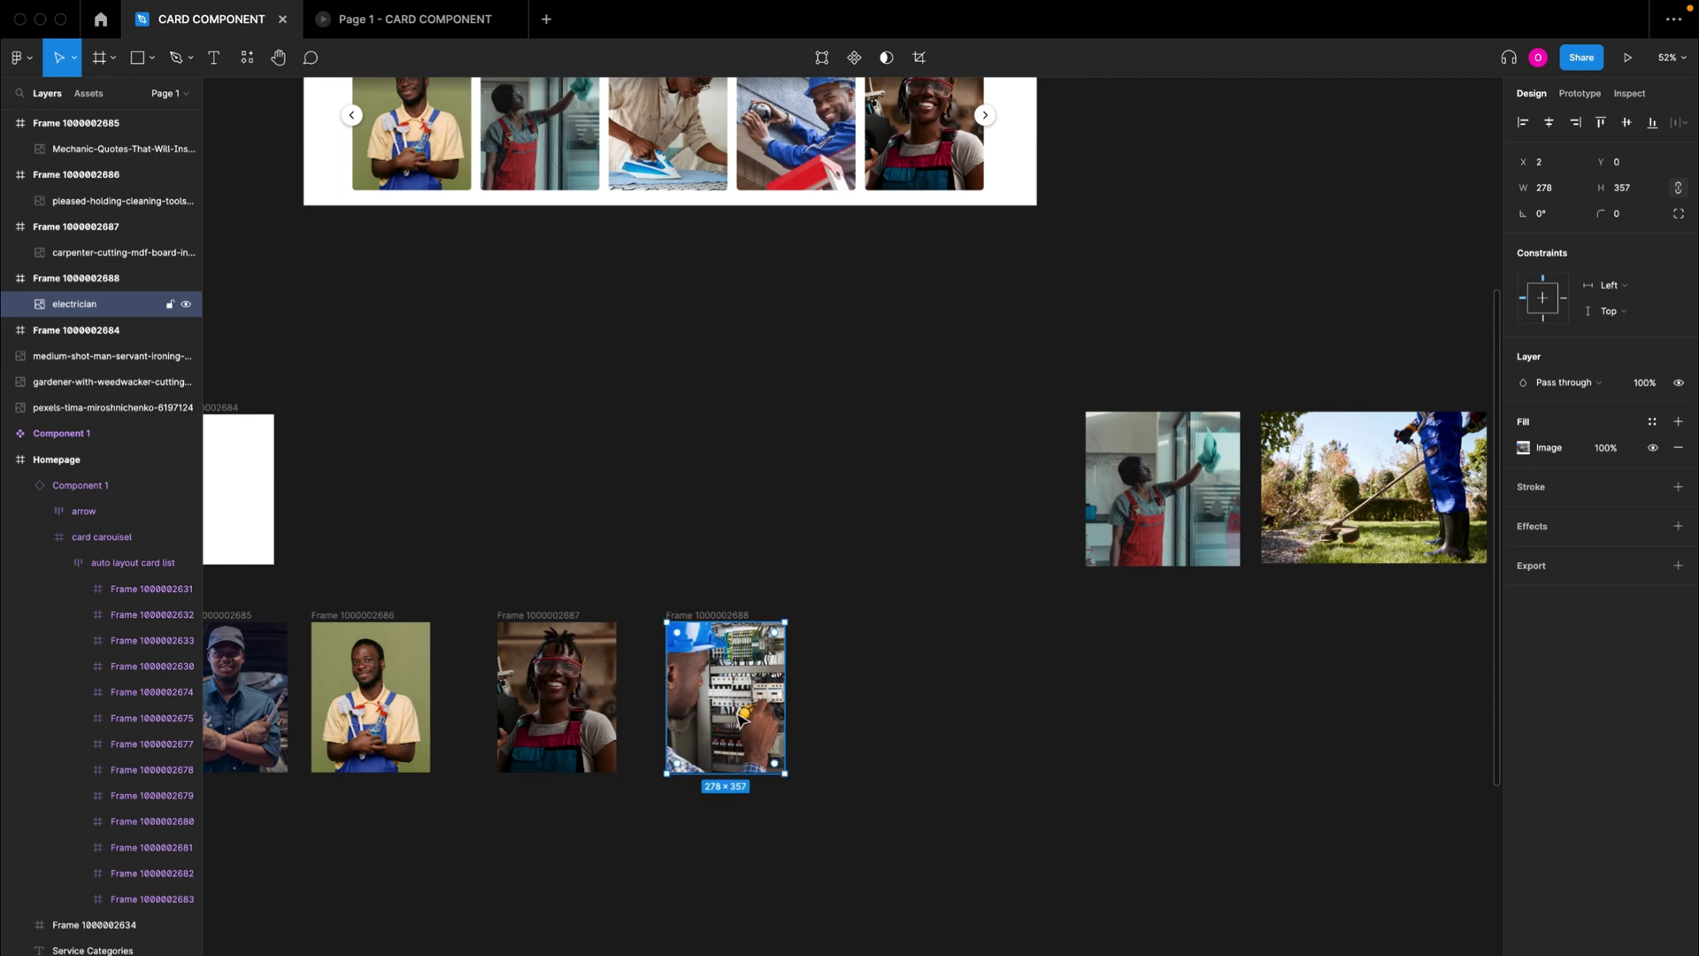
pyautogui.click(653, 547)
pyautogui.click(715, 682)
pyautogui.scroll(3, 716, 681)
pyautogui.scroll(4, 717, 683)
pyautogui.doubleClick(713, 677)
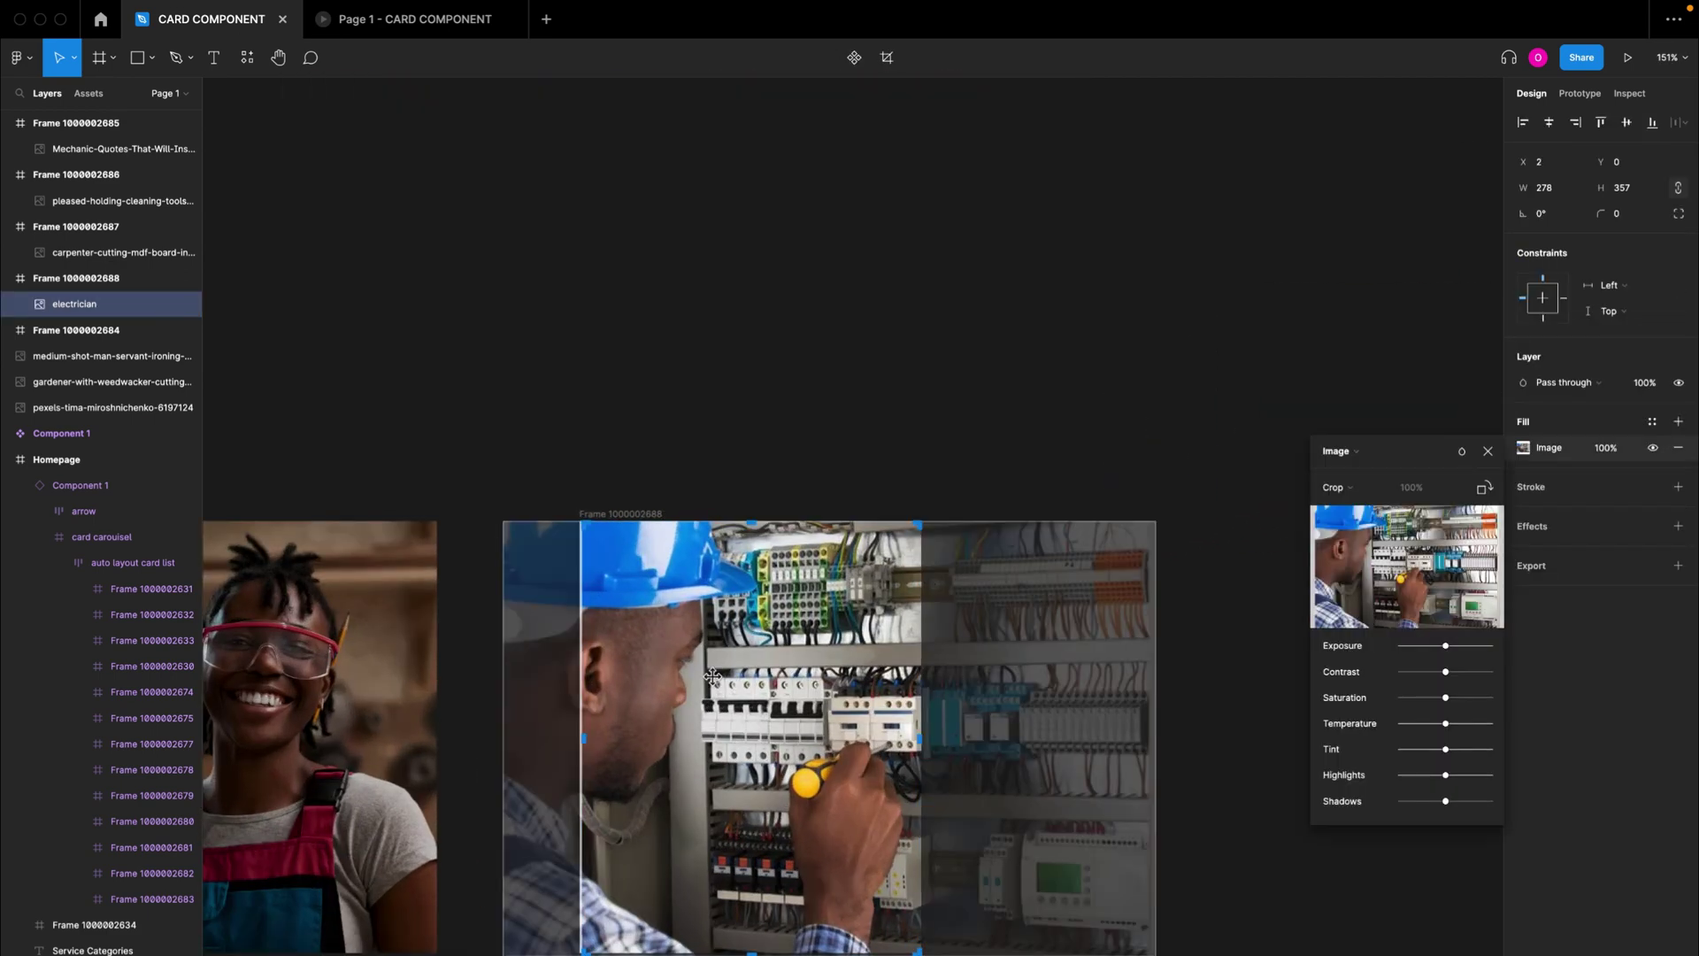
pyautogui.click(733, 497)
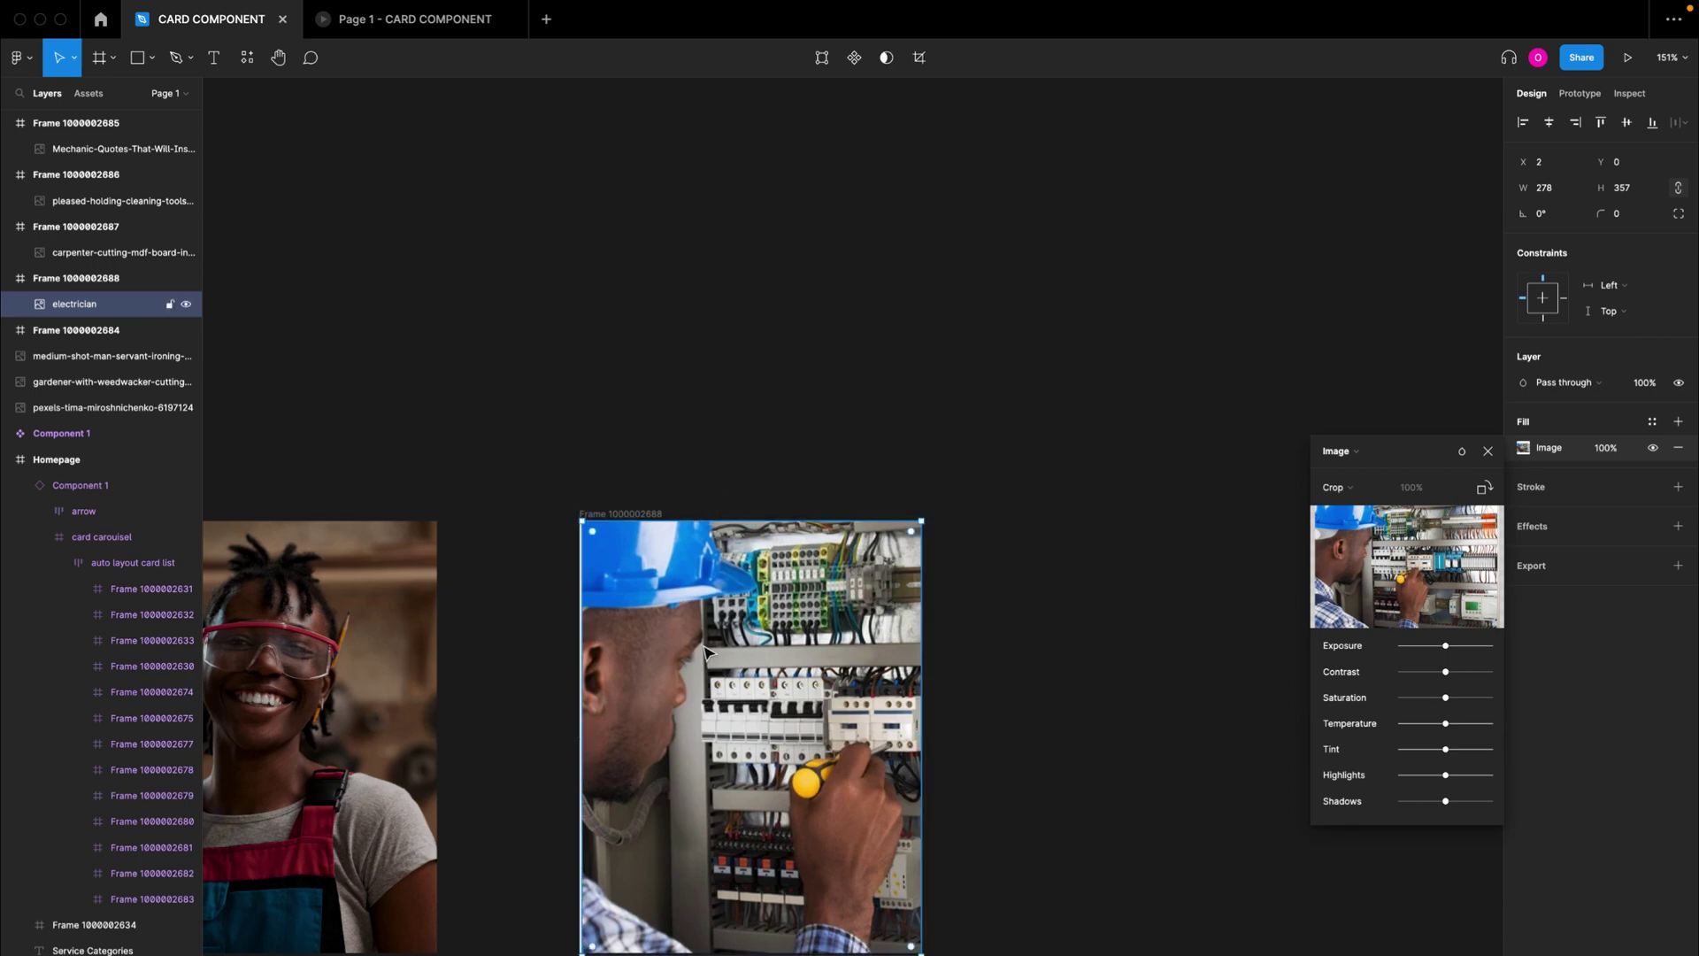
# Nudge the electrician photo horizontally inside its card frame to X 1.
pyautogui.press('Left')
pyautogui.press('Left')
pyautogui.press('Left')
pyautogui.press('Left')
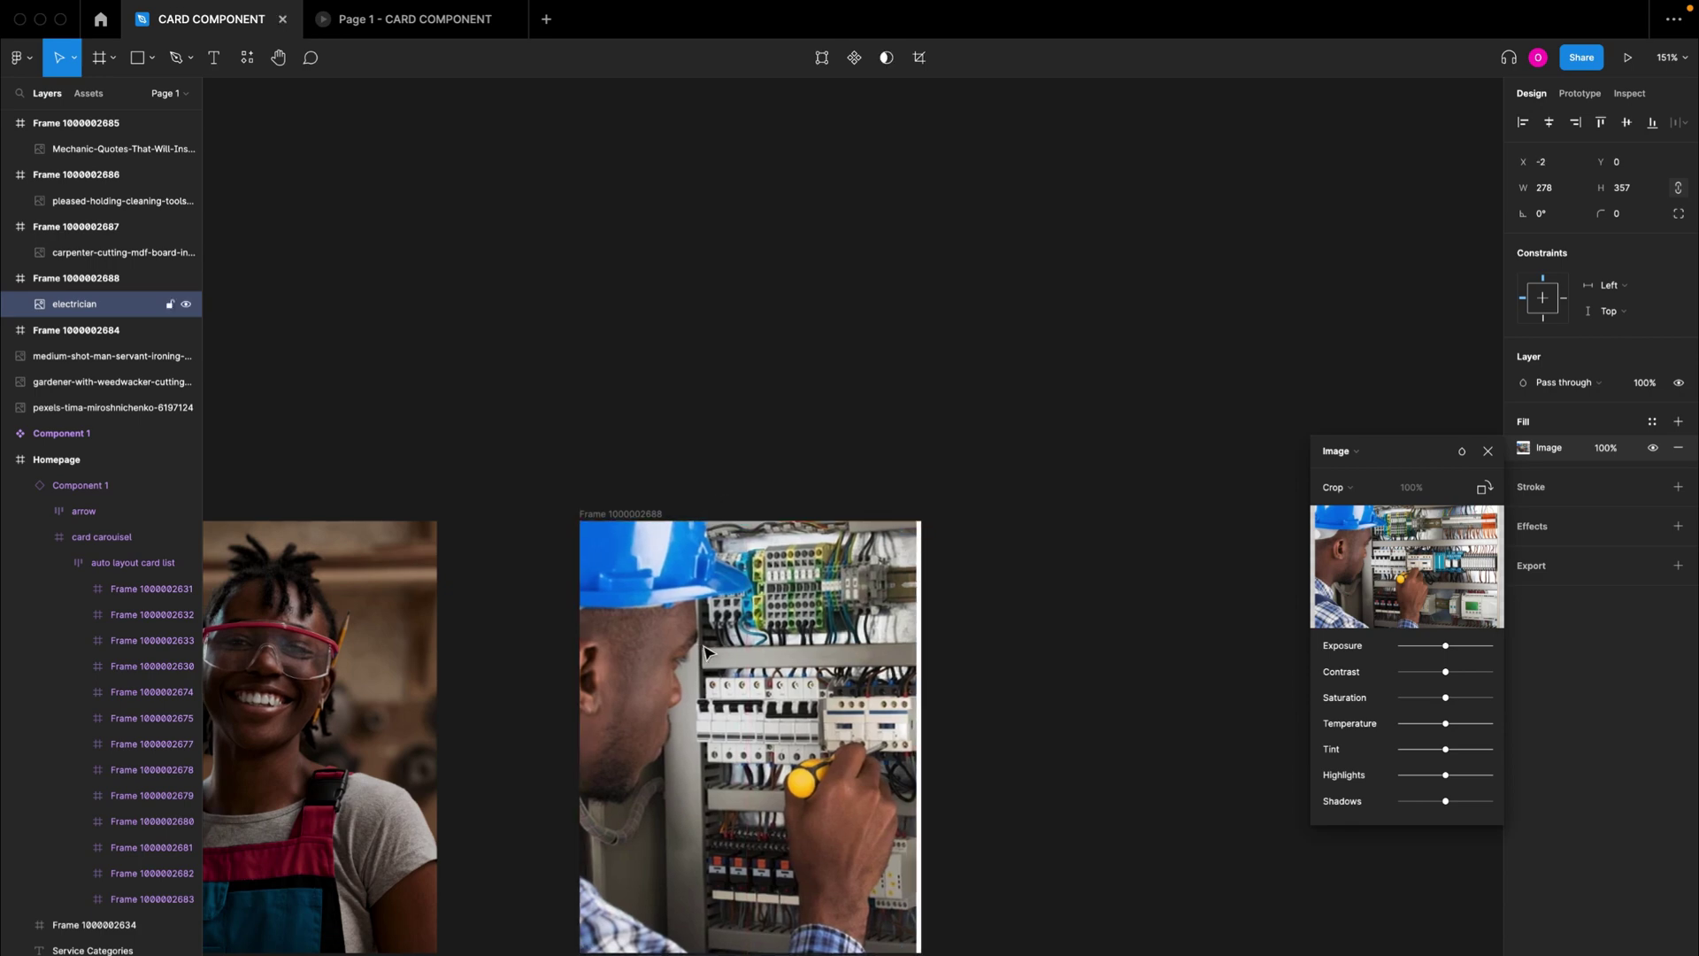
pyautogui.press('Right')
pyautogui.press('Right')
pyautogui.press('Right')
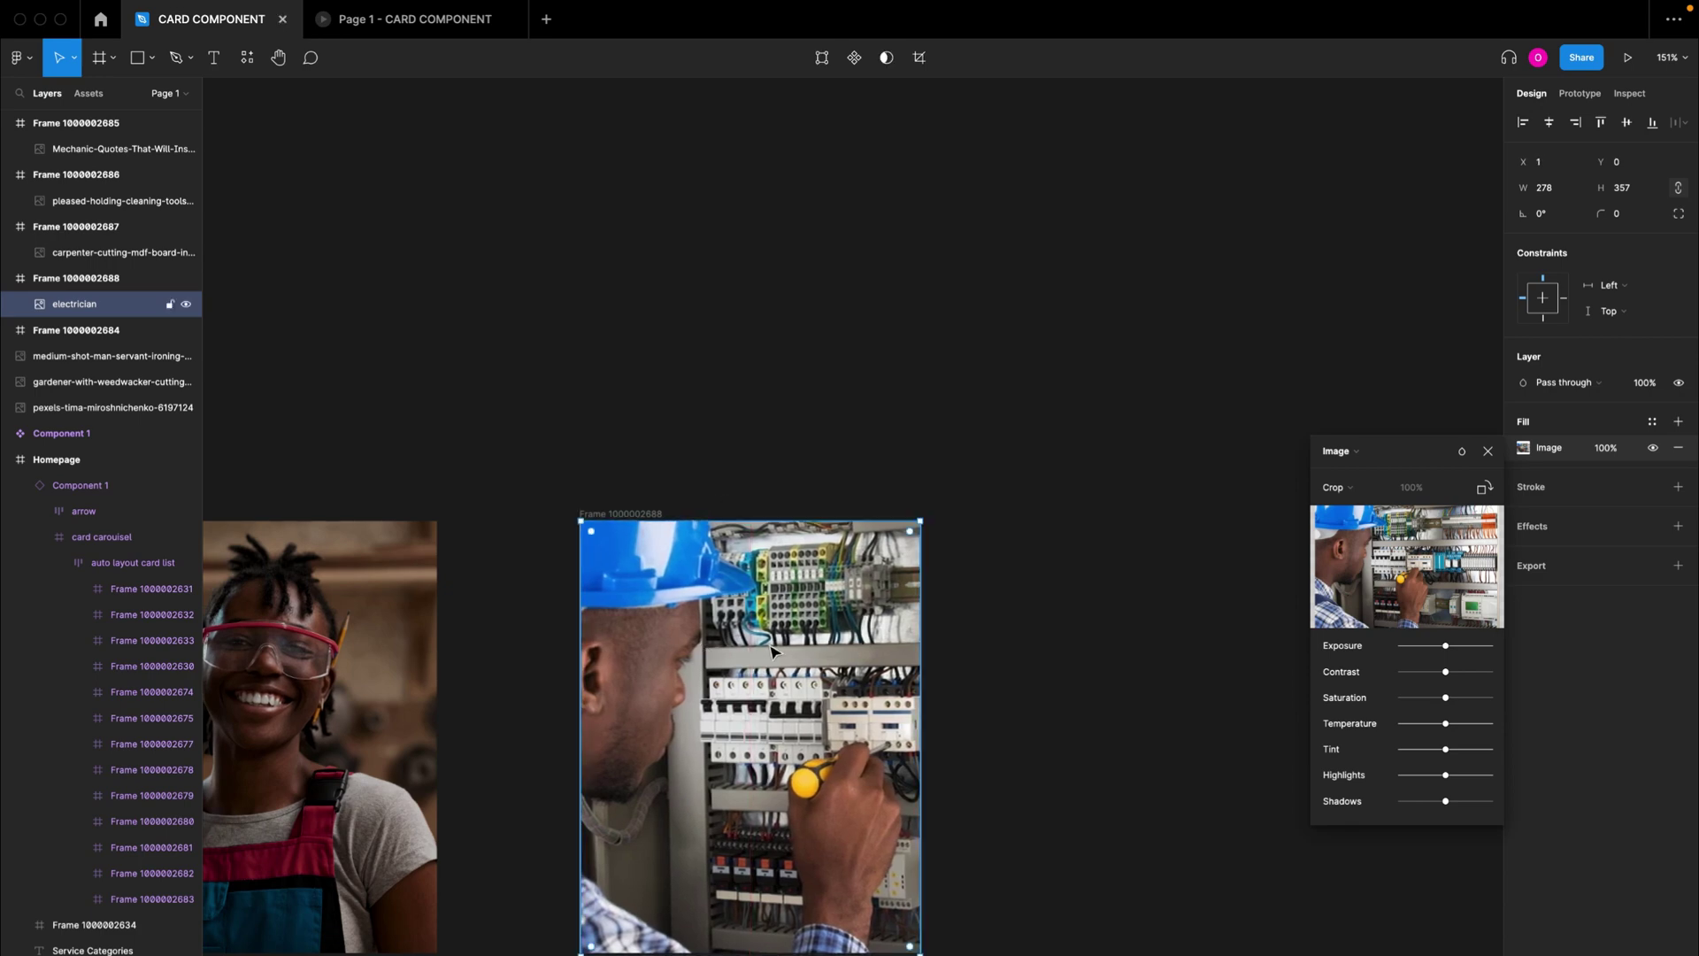
# Scale the electrician photo to about 290 × 372 so it covers its whole card frame.
pyautogui.press('k')
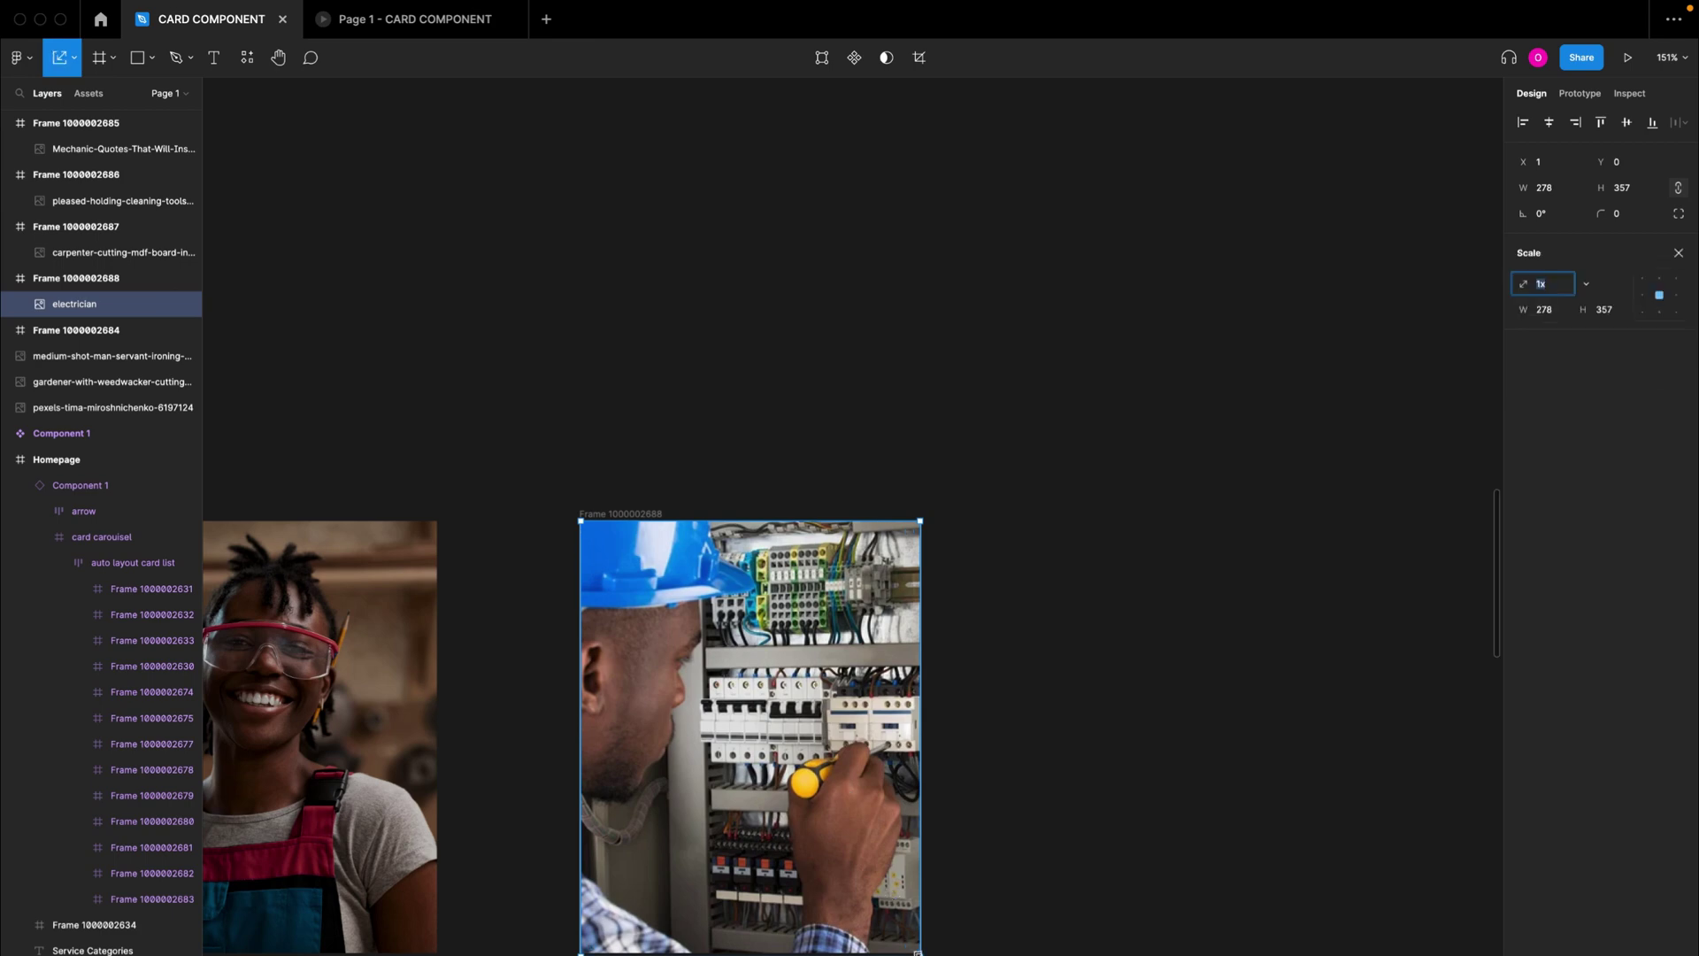
pyautogui.press('Escape')
pyautogui.scroll(-5, 998, 911)
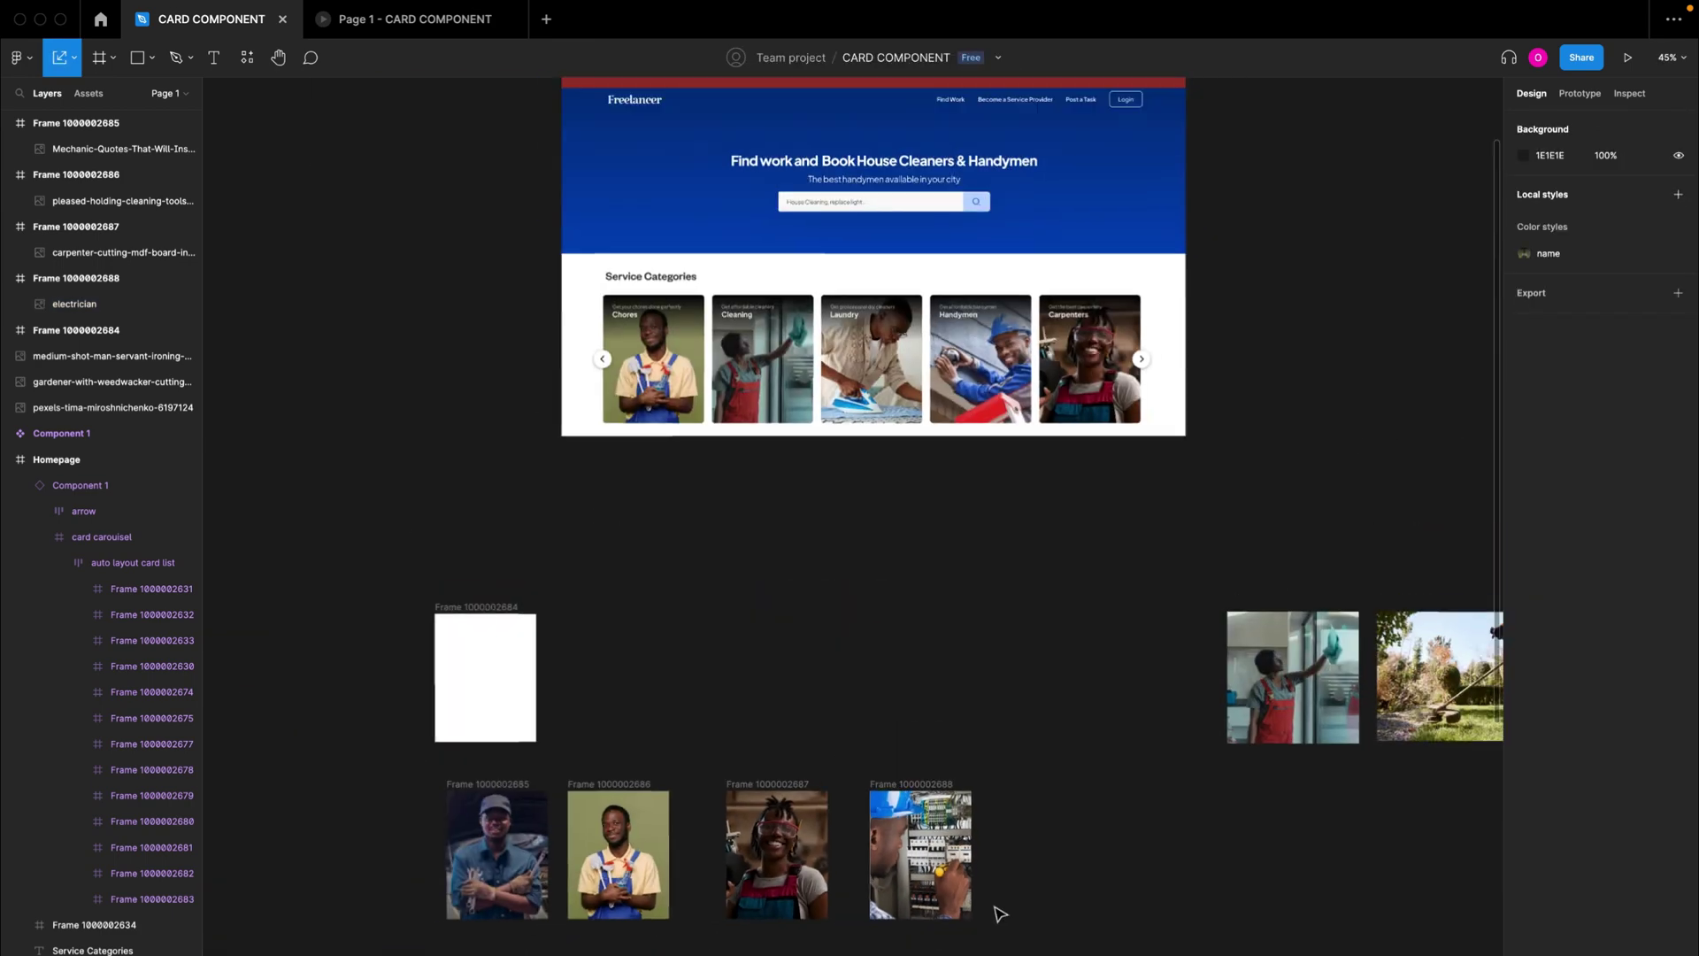
pyautogui.click(920, 854)
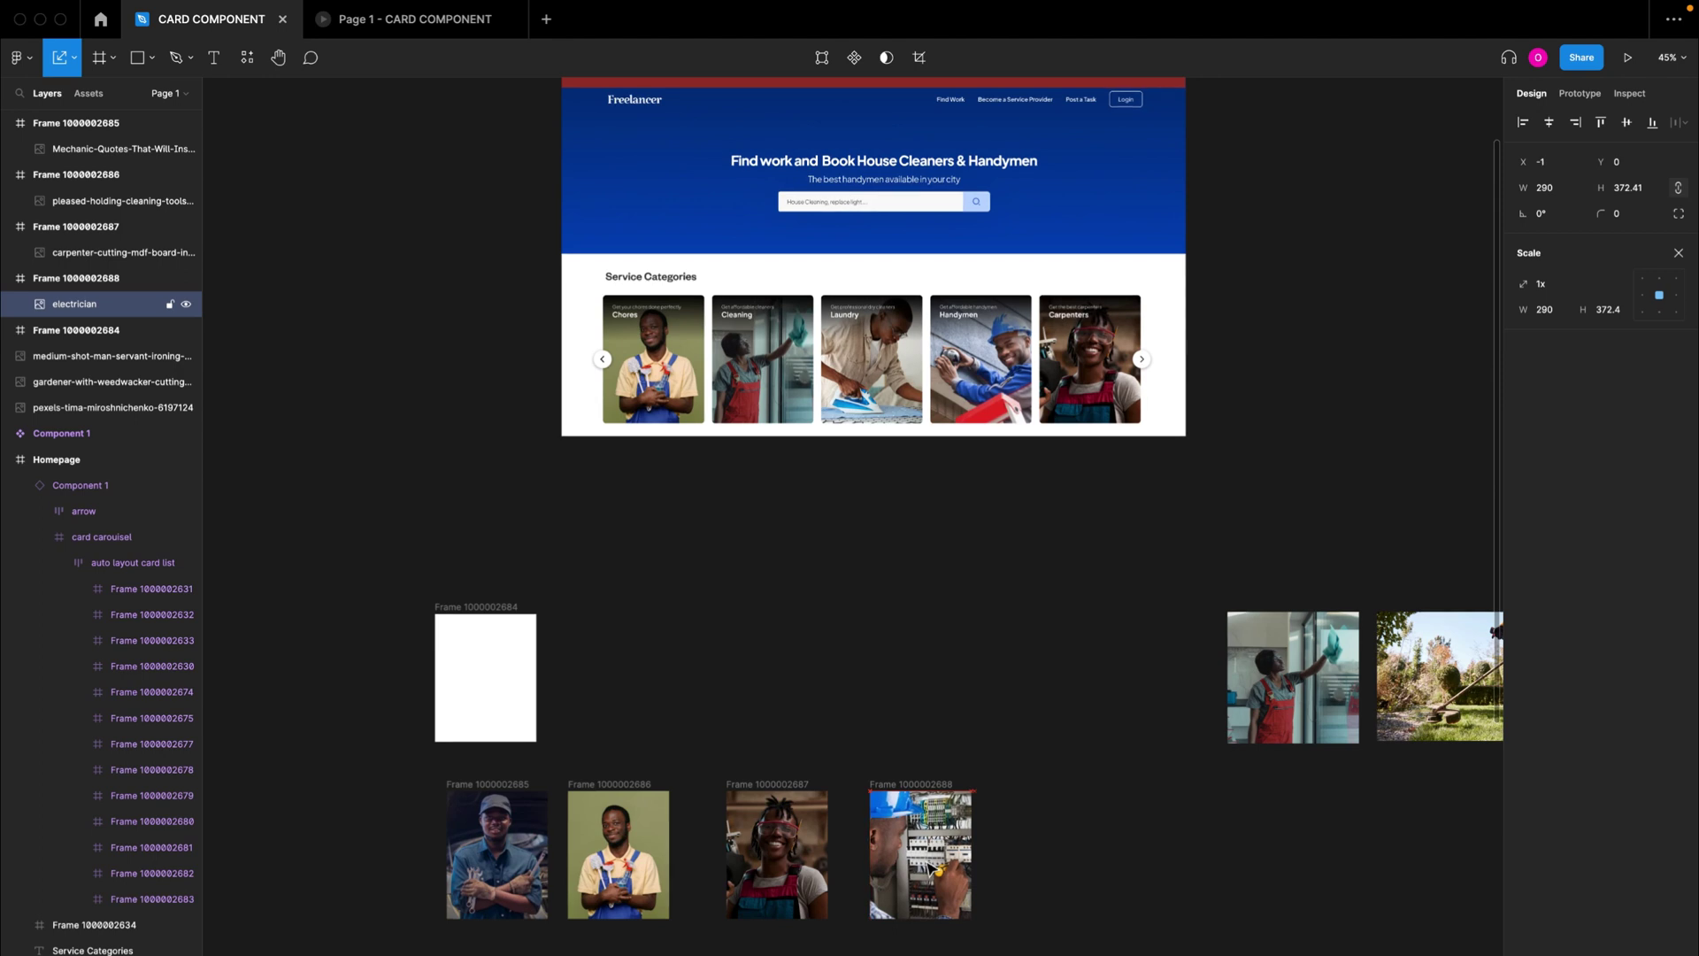
# Place the photo of the cleaner wiping glass inside a duplicate of the blank frame, beside the electrician card.
pyautogui.click(497, 665)
pyautogui.moveTo(498, 665); pyautogui.dragTo(1077, 819)
pyautogui.click(1288, 699)
pyautogui.hscroll(3, 1284, 716)
pyautogui.hscroll(1, 1284, 715)
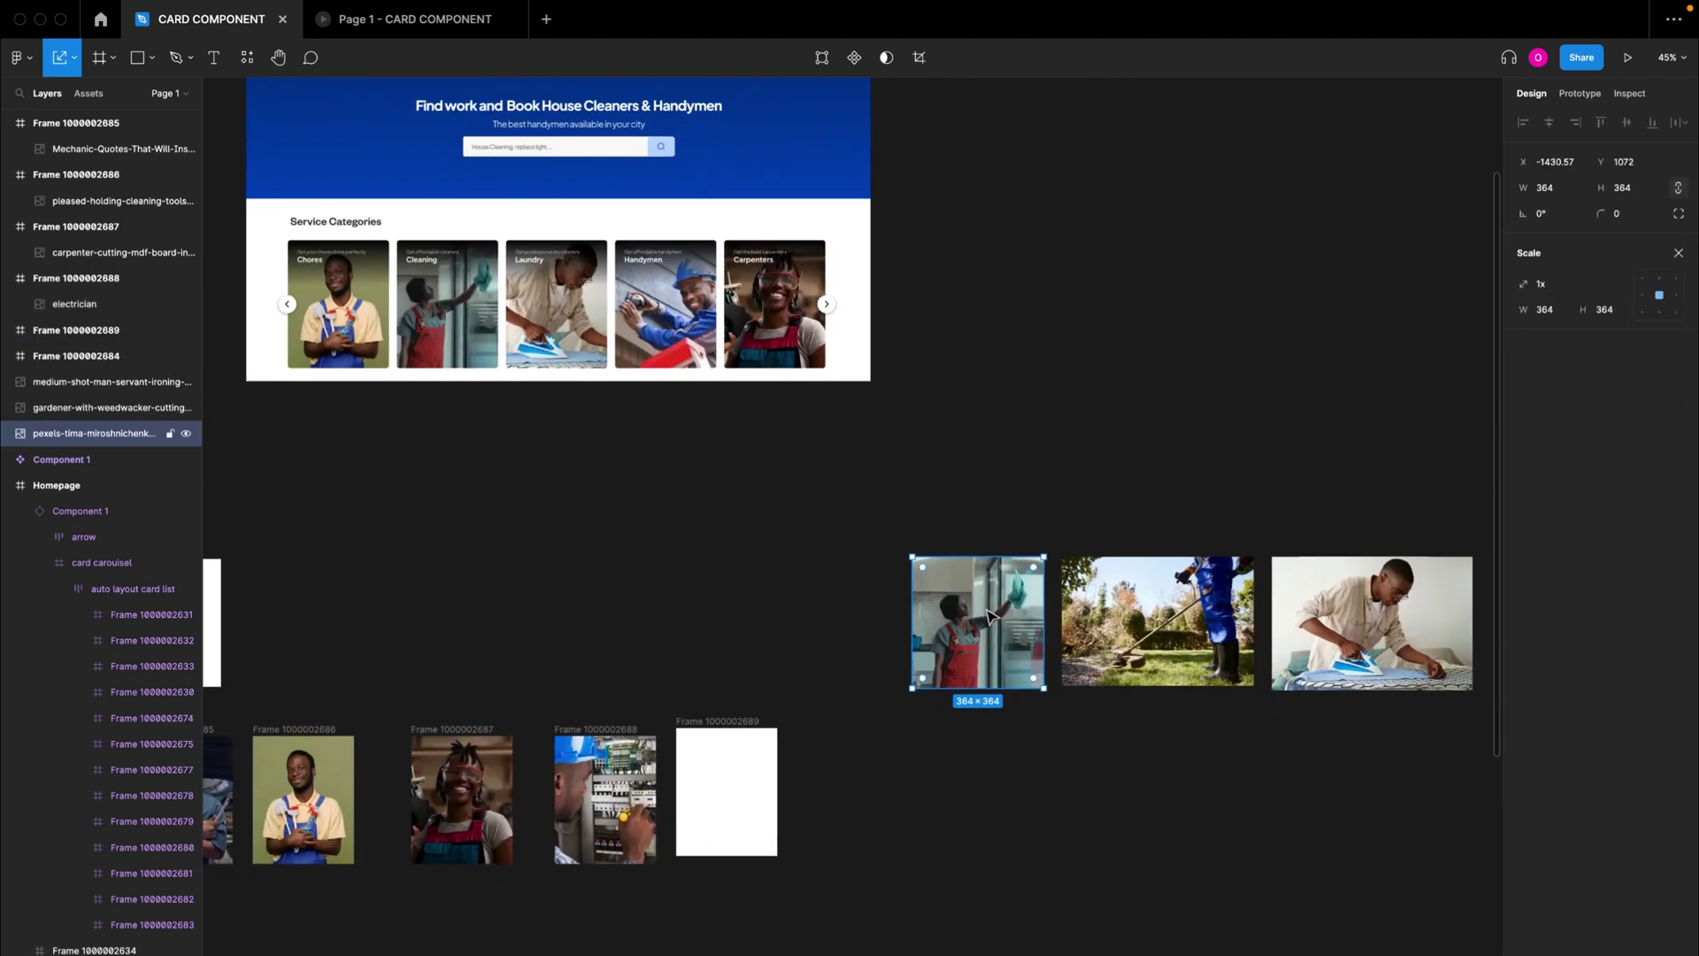
pyautogui.moveTo(987, 615); pyautogui.dragTo(735, 780)
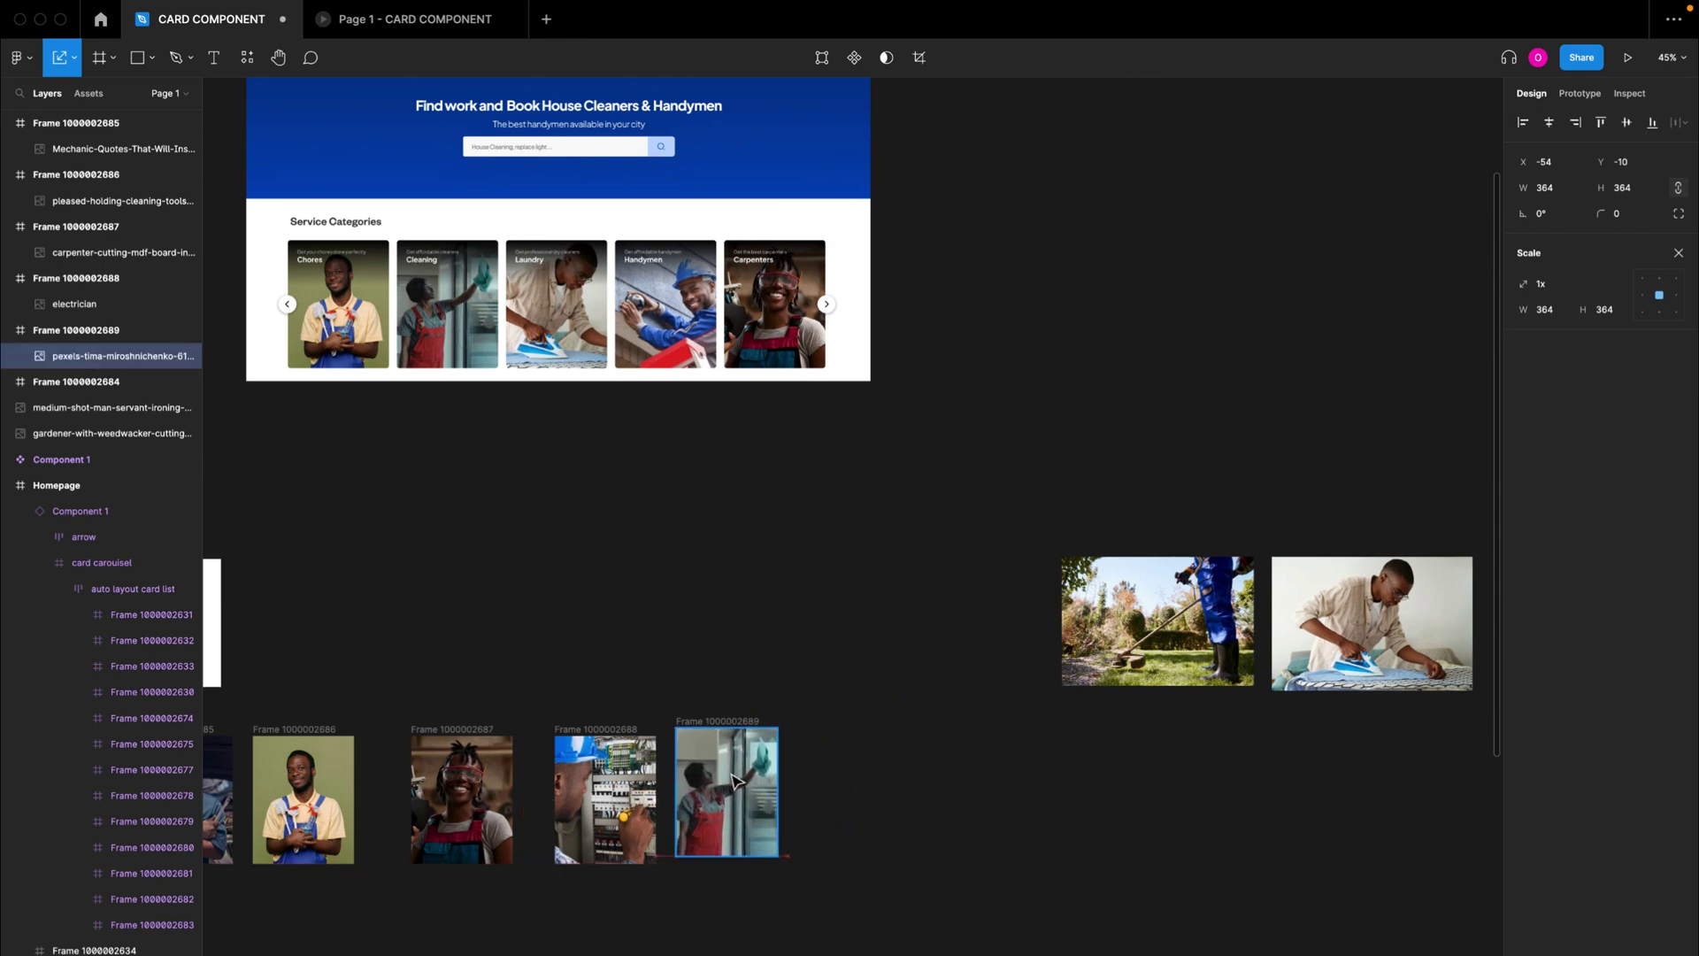
# Place the gardener photo inside another duplicate of the blank frame, beside the glass-cleaning card.
pyautogui.click(1154, 660)
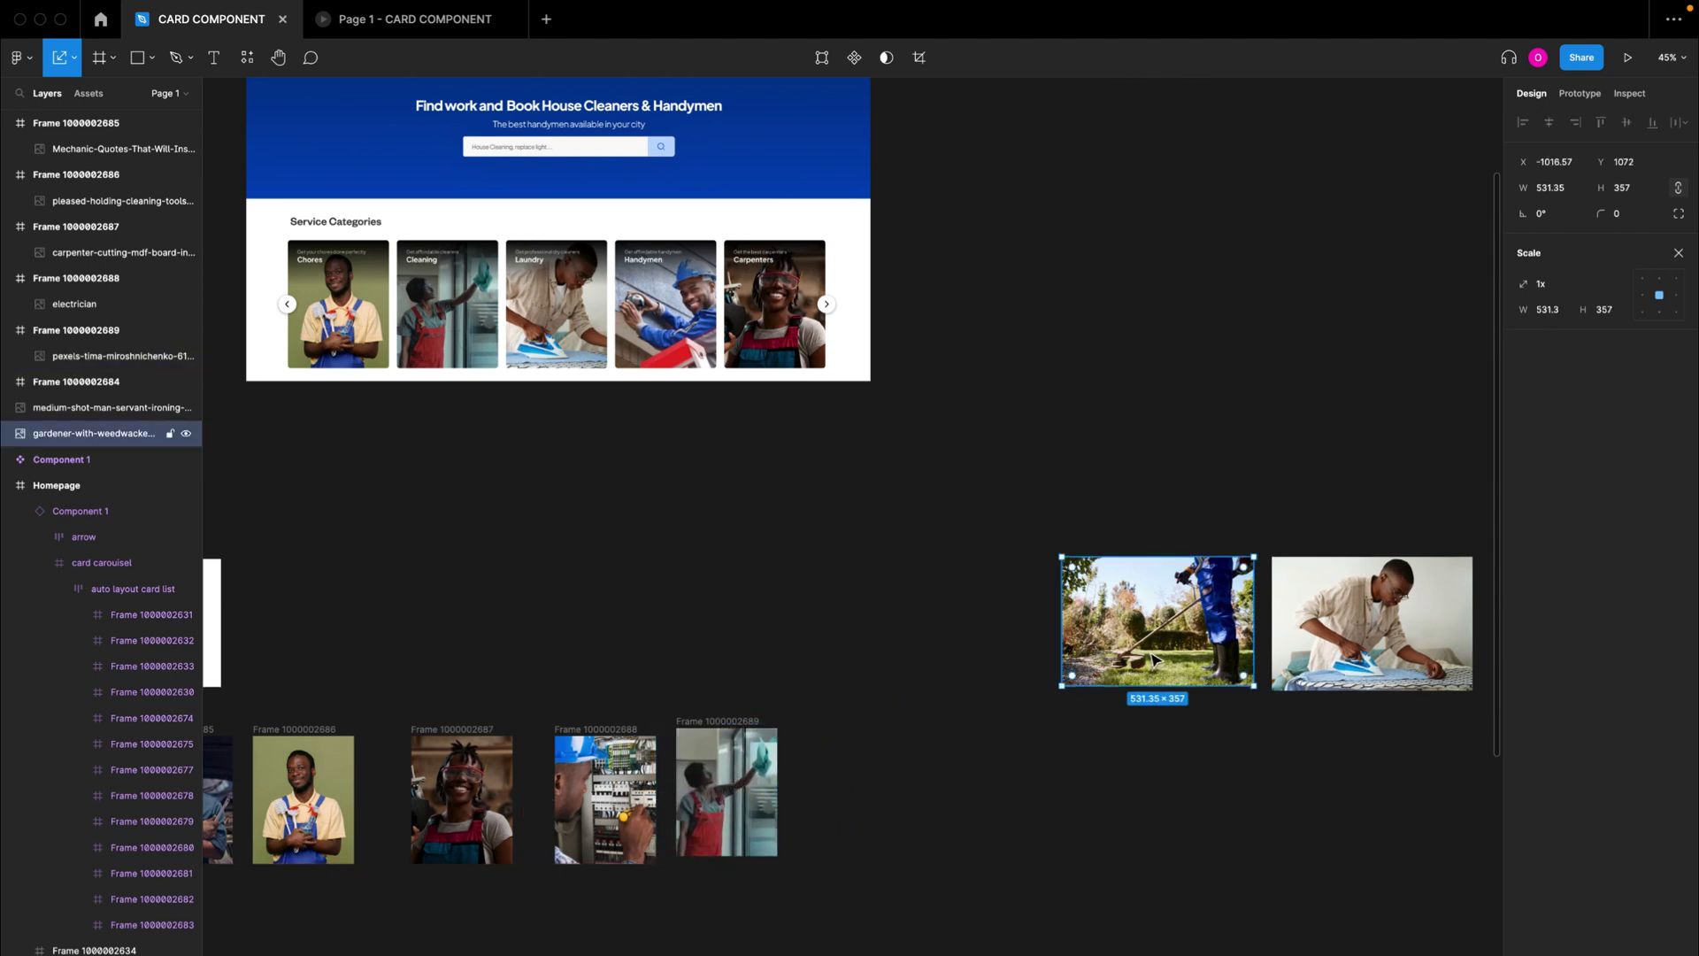
pyautogui.click(218, 620)
pyautogui.hscroll(-3, 230, 619)
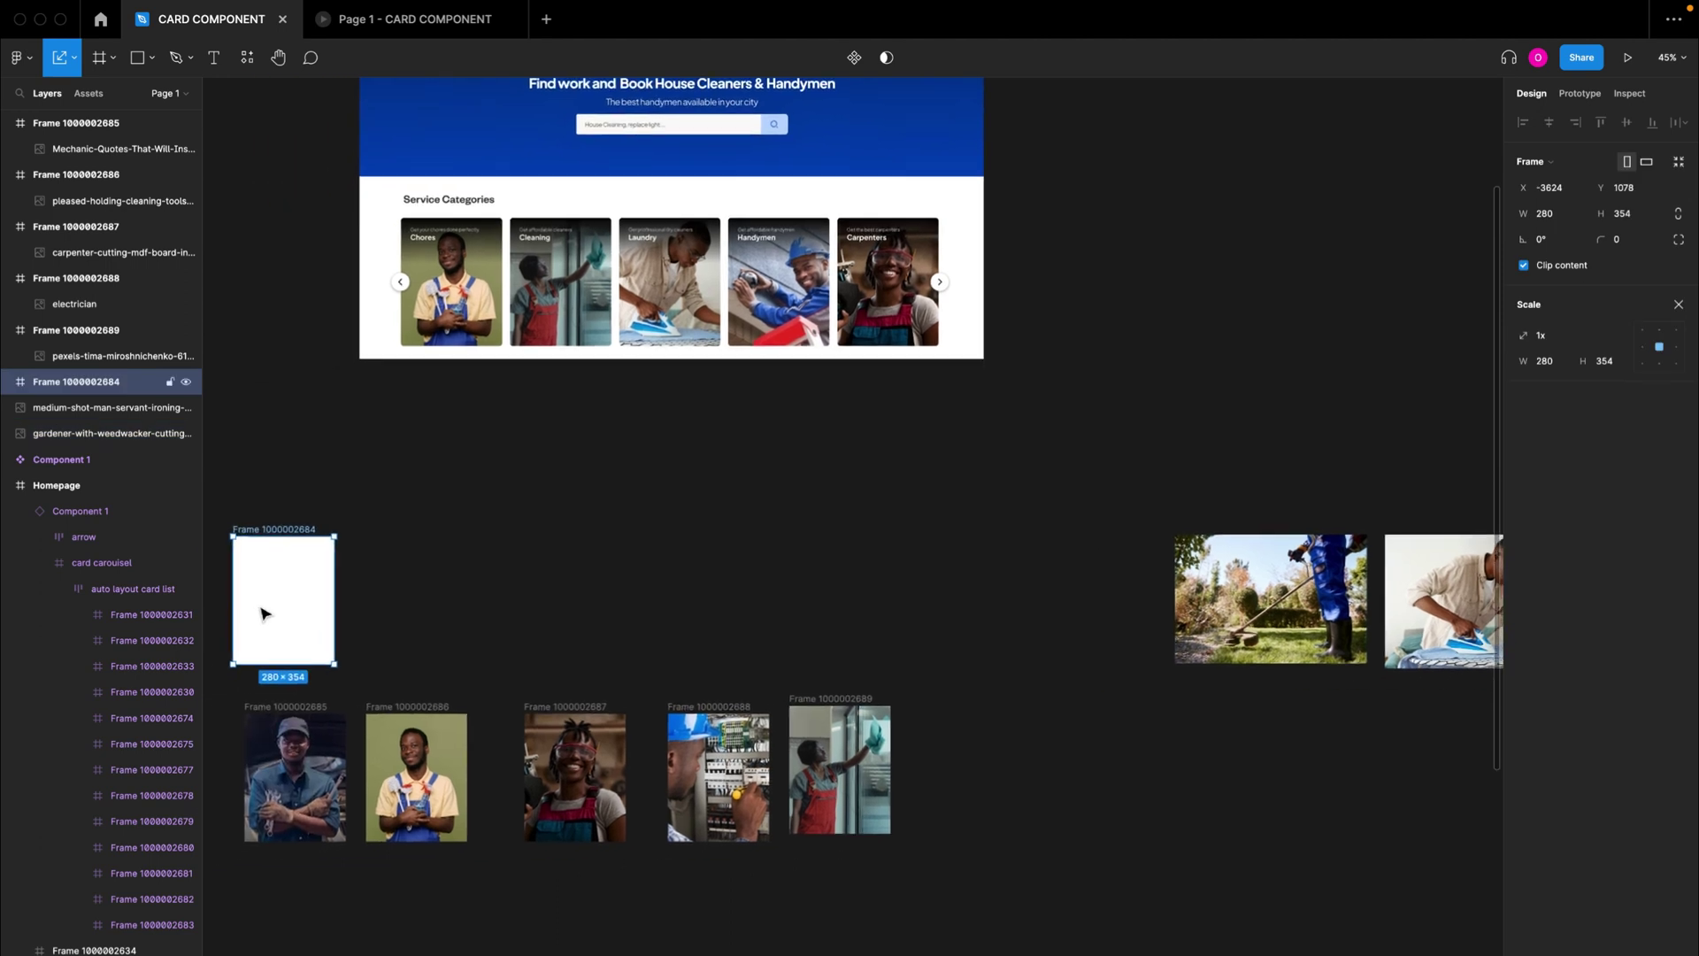
pyautogui.moveTo(266, 614); pyautogui.dragTo(1001, 778)
pyautogui.click(1193, 631)
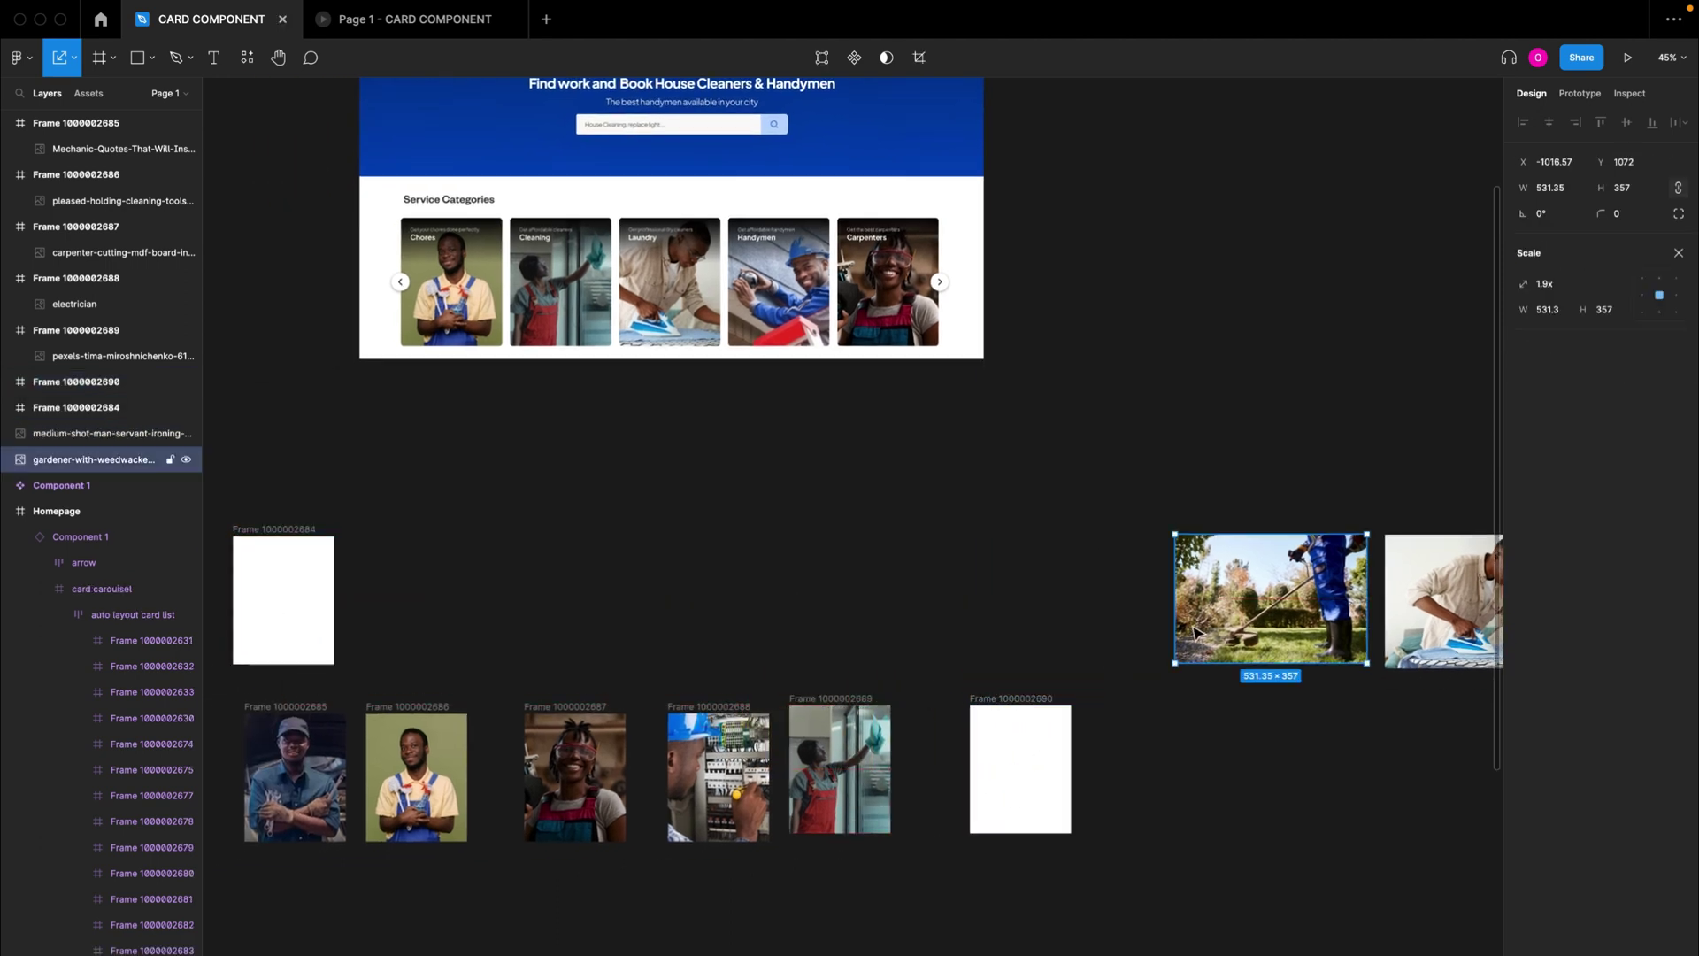
pyautogui.moveTo(1260, 613); pyautogui.dragTo(1004, 783)
# Duplicate the blank frame beyond the gardener card and move the ironing photo over the duplicate.
pyautogui.click(308, 580)
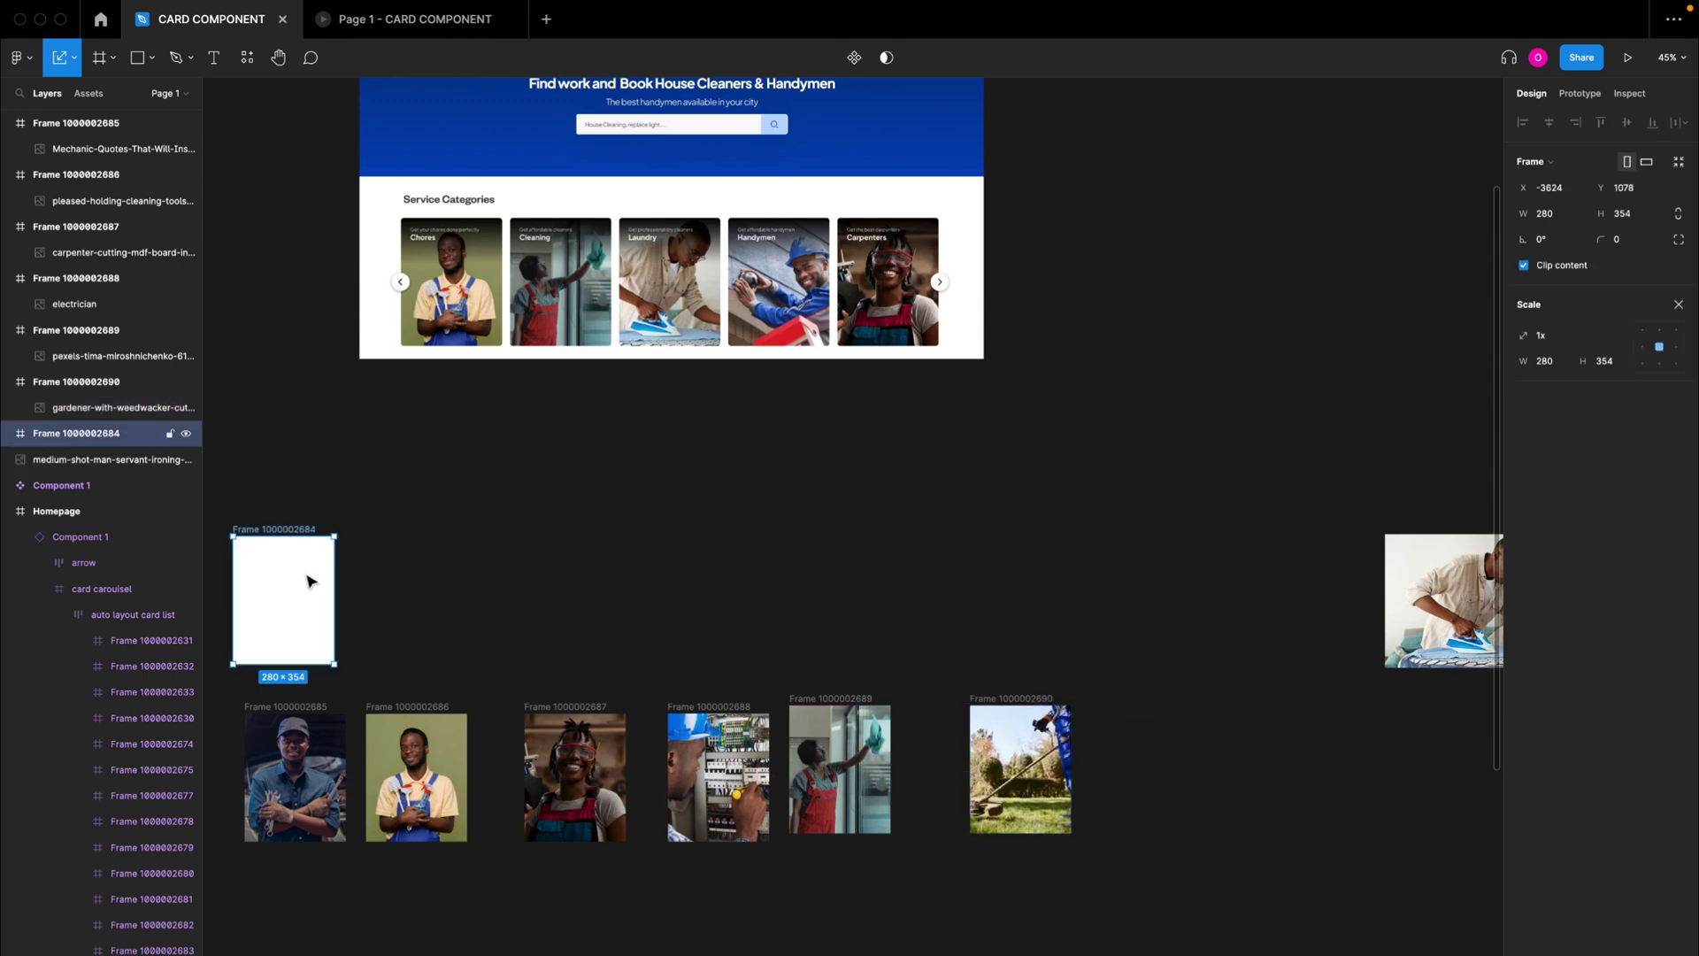
pyautogui.moveTo(1102, 659); pyautogui.dragTo(1256, 717)
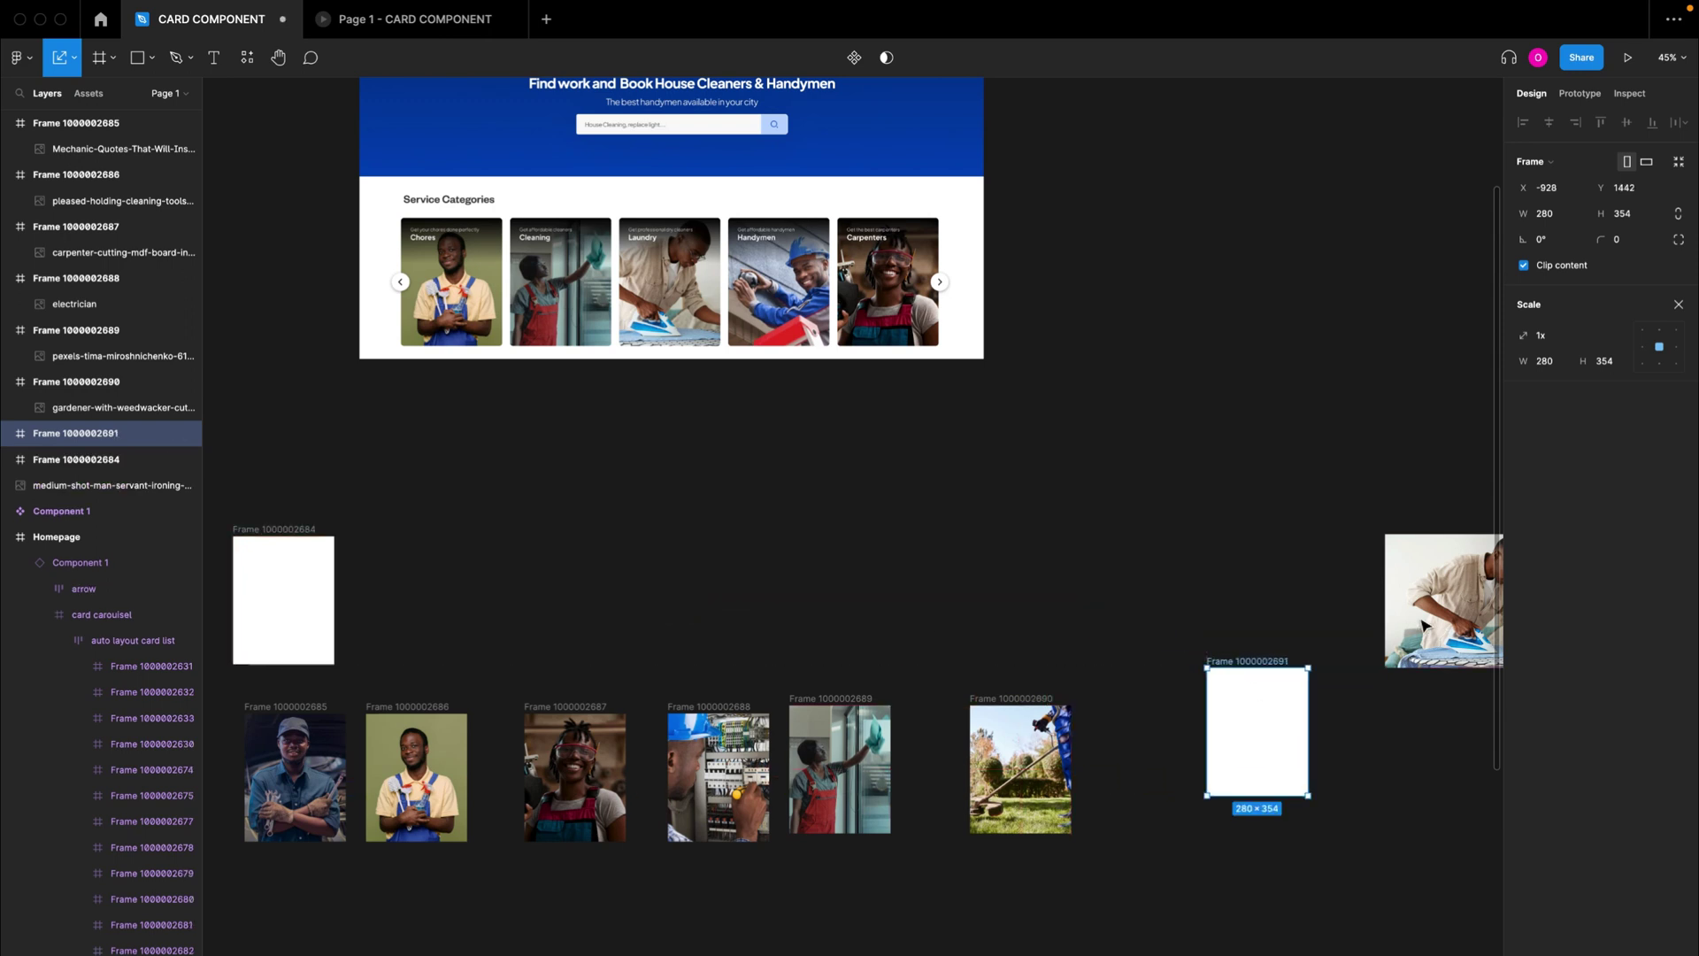
pyautogui.click(1456, 610)
pyautogui.moveTo(1430, 616); pyautogui.dragTo(1196, 496)
pyautogui.click(1241, 665)
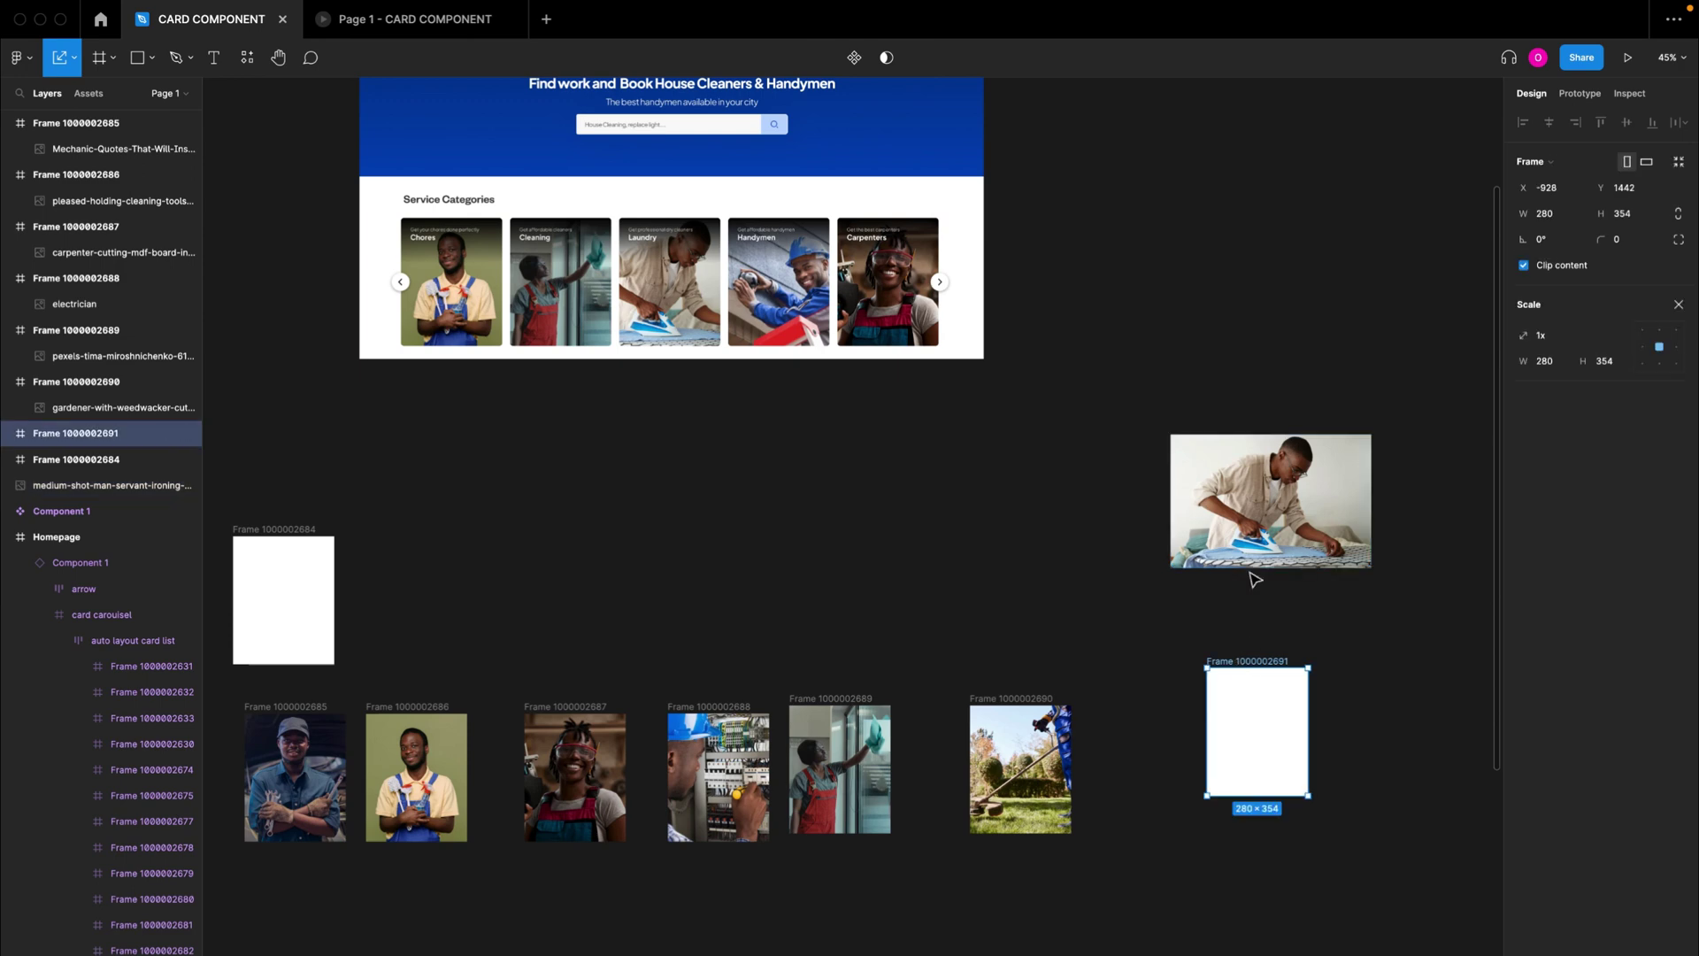
pyautogui.moveTo(1250, 566); pyautogui.dragTo(1194, 674)
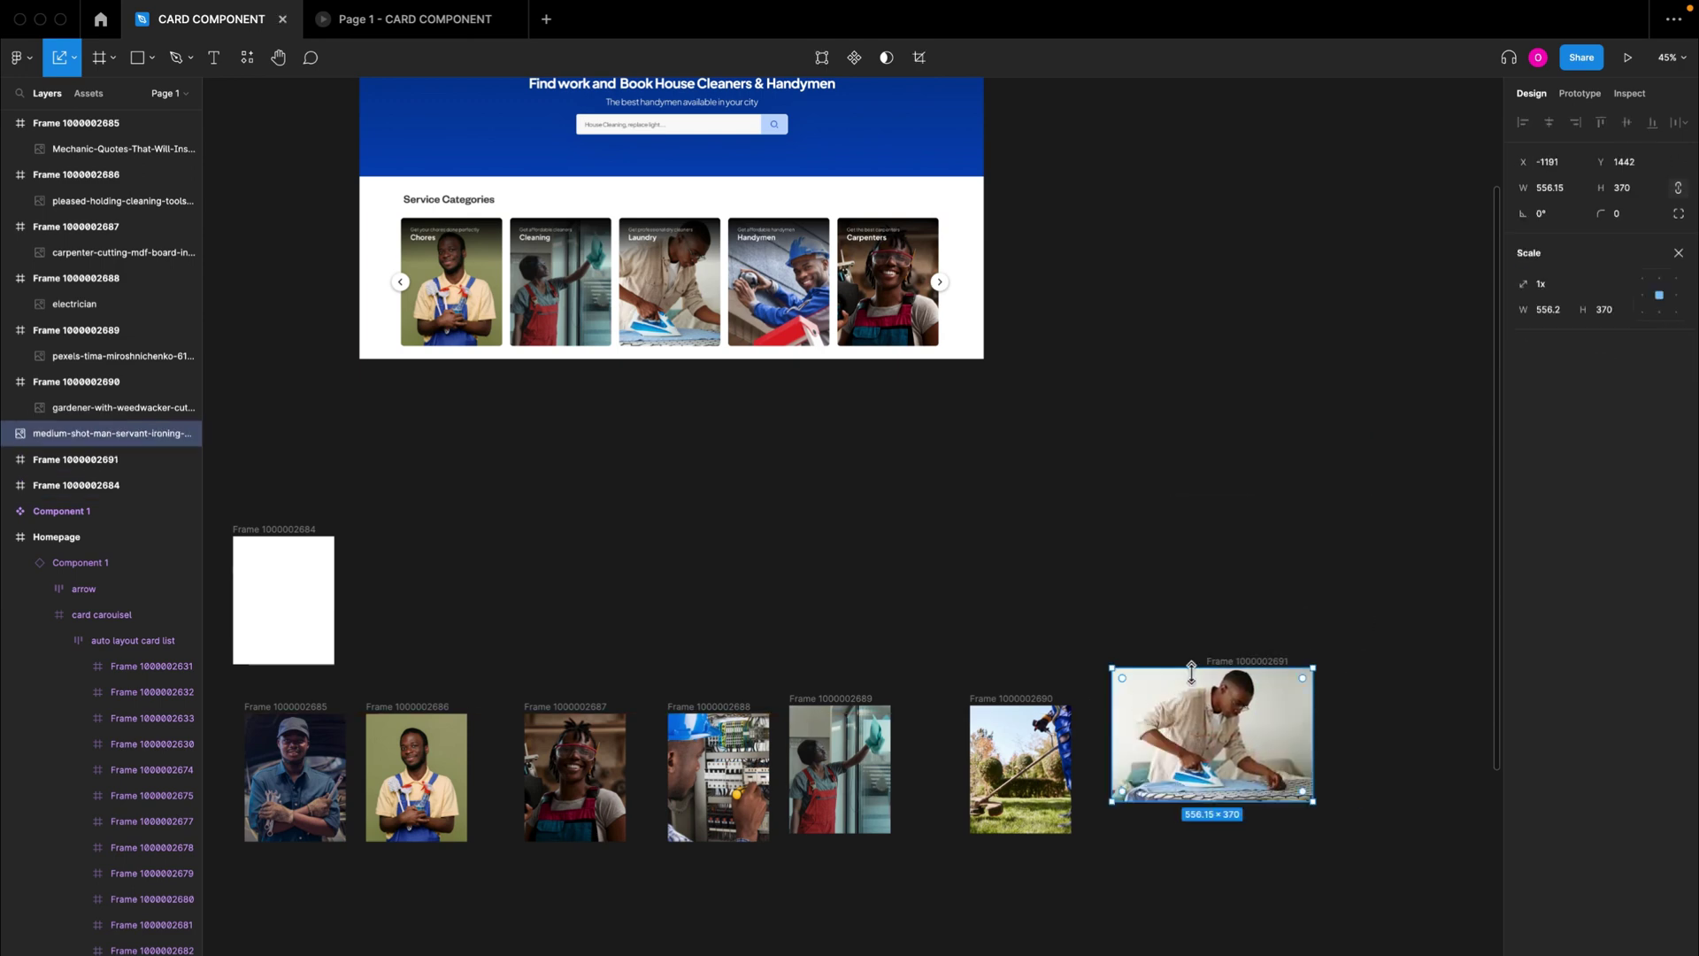
# Nest the ironing photo inside its blank frame and centre it horizontally at X -138.
pyautogui.scroll(-5, 1191, 672)
pyautogui.moveTo(759, 635); pyautogui.dragTo(622, 617)
pyautogui.moveTo(699, 654); pyautogui.dragTo(1436, 787)
pyautogui.click(1213, 631)
pyautogui.click(1219, 670)
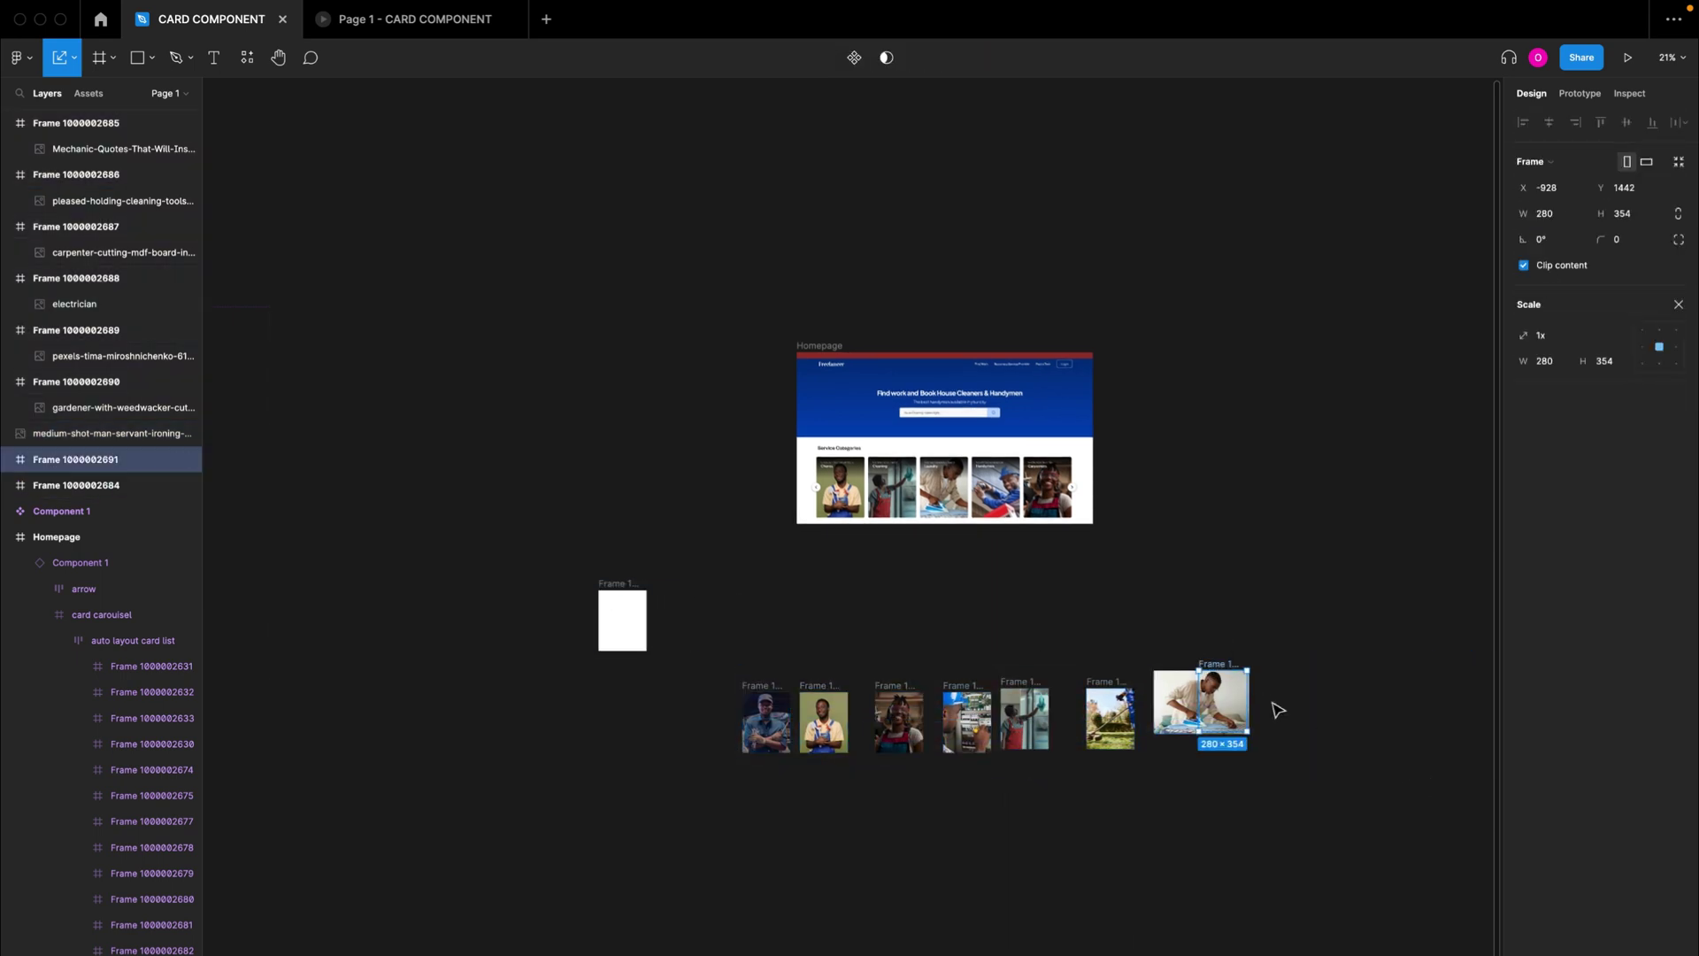
pyautogui.scroll(5, 1274, 709)
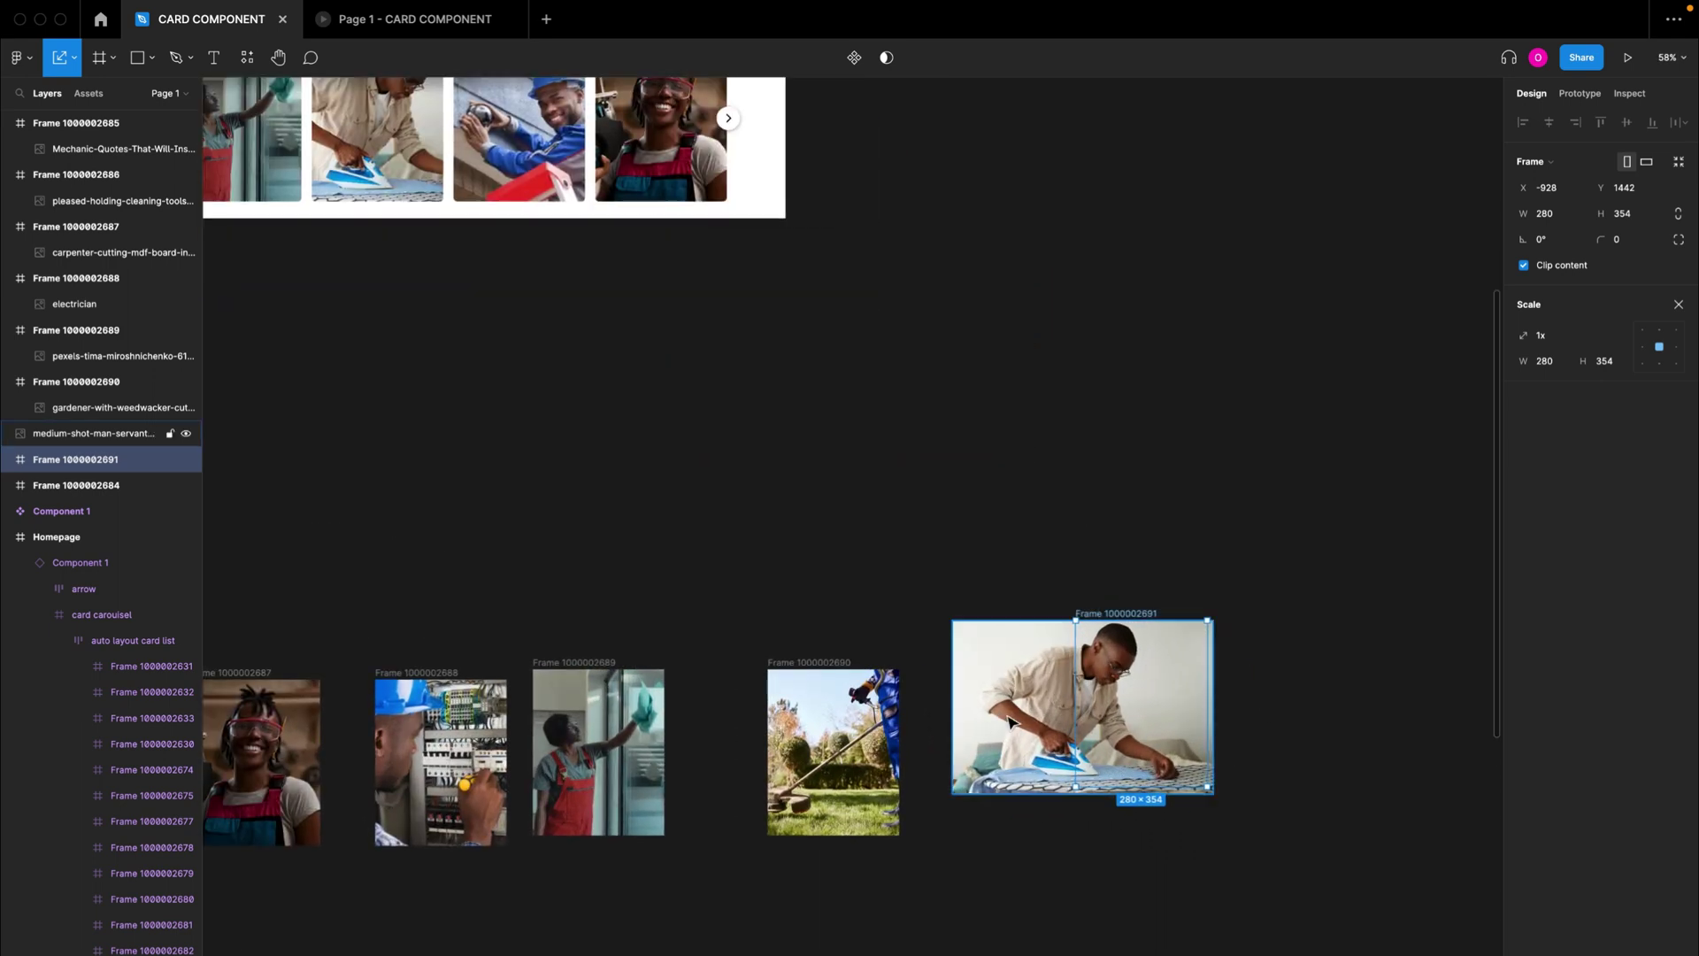
pyautogui.doubleClick(1011, 721)
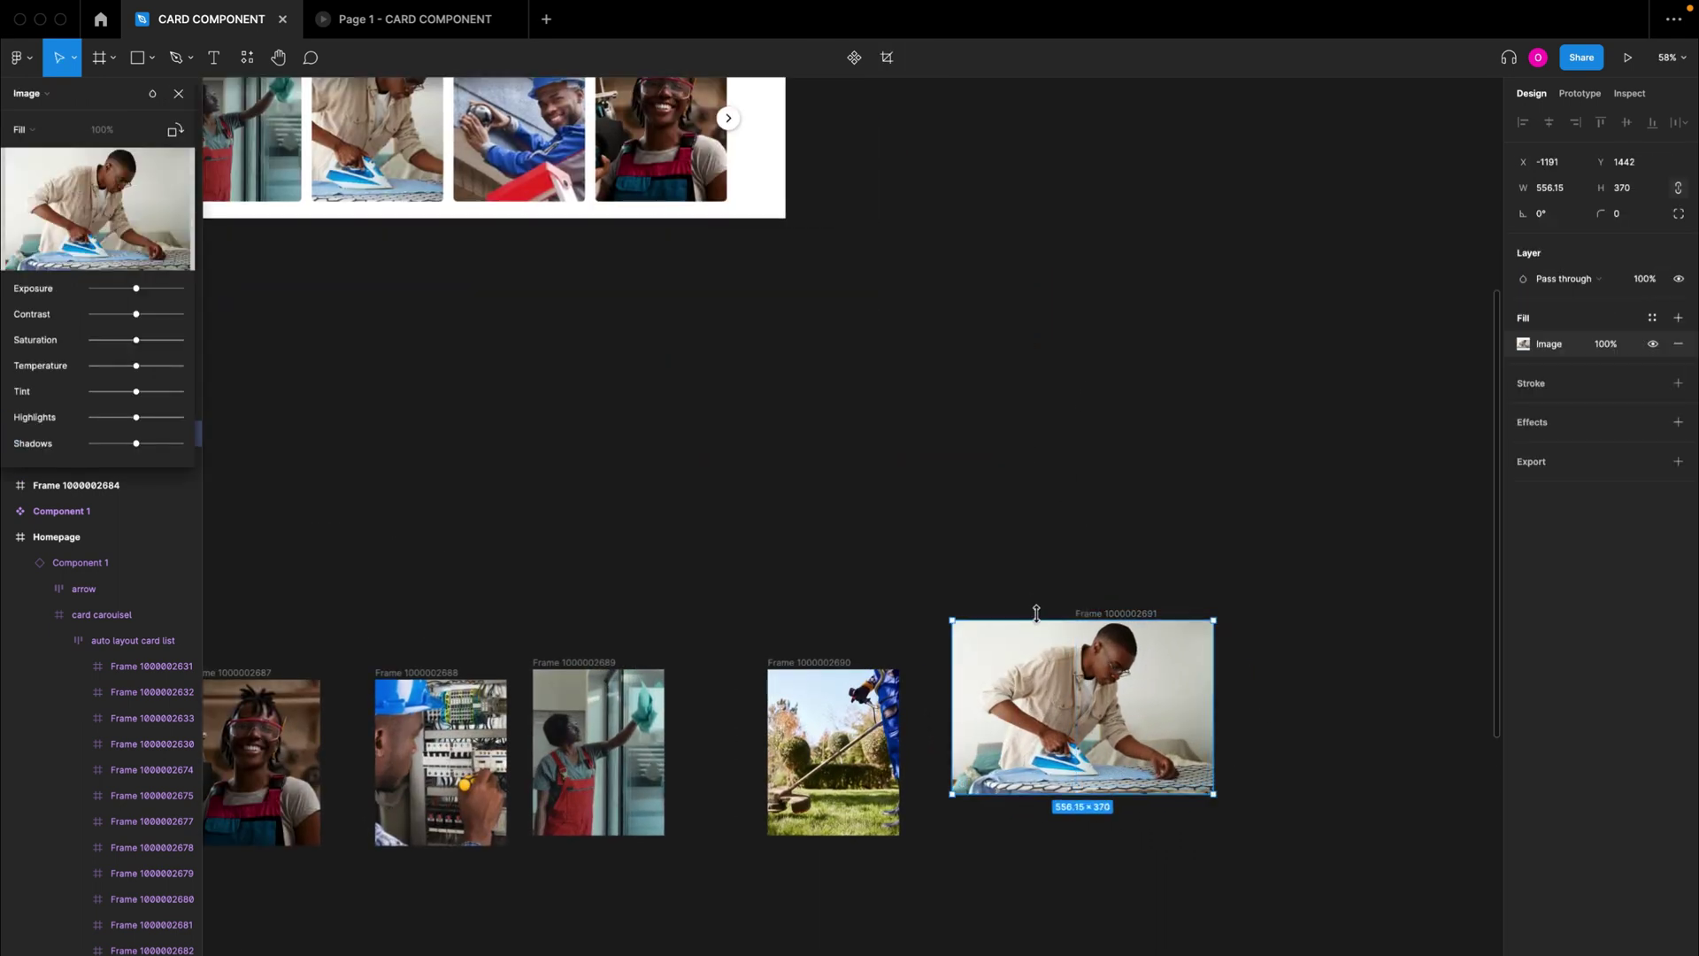
pyautogui.moveTo(1001, 708); pyautogui.dragTo(1137, 715)
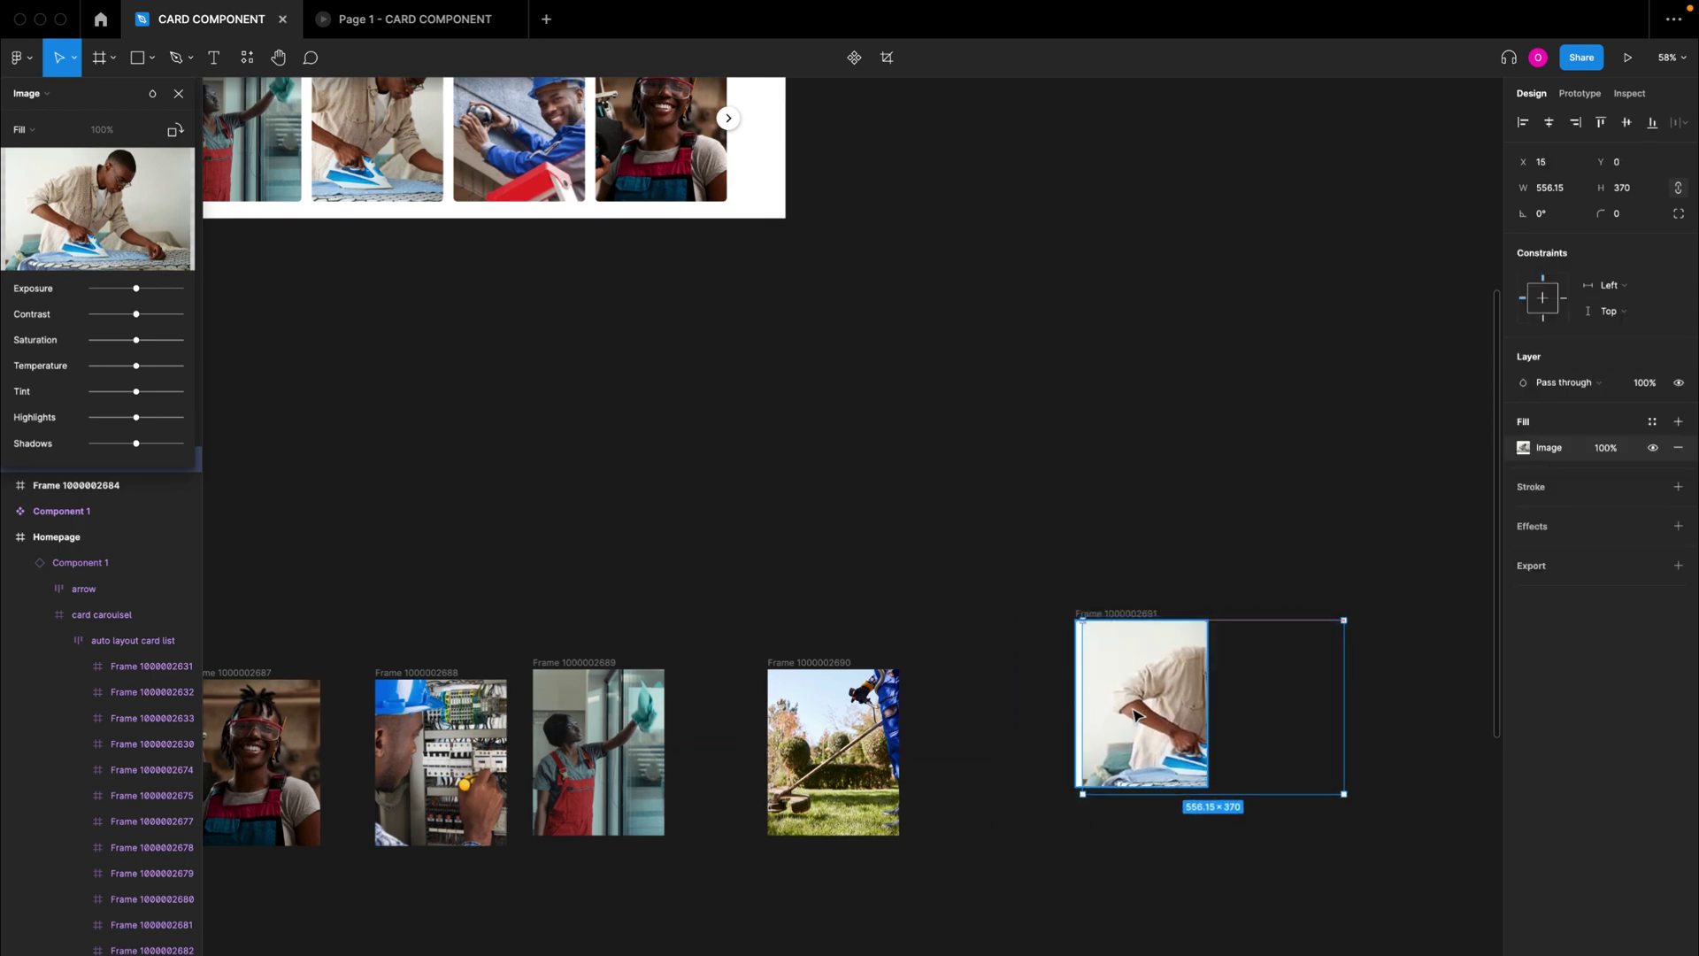
pyautogui.moveTo(1167, 715); pyautogui.dragTo(1098, 717)
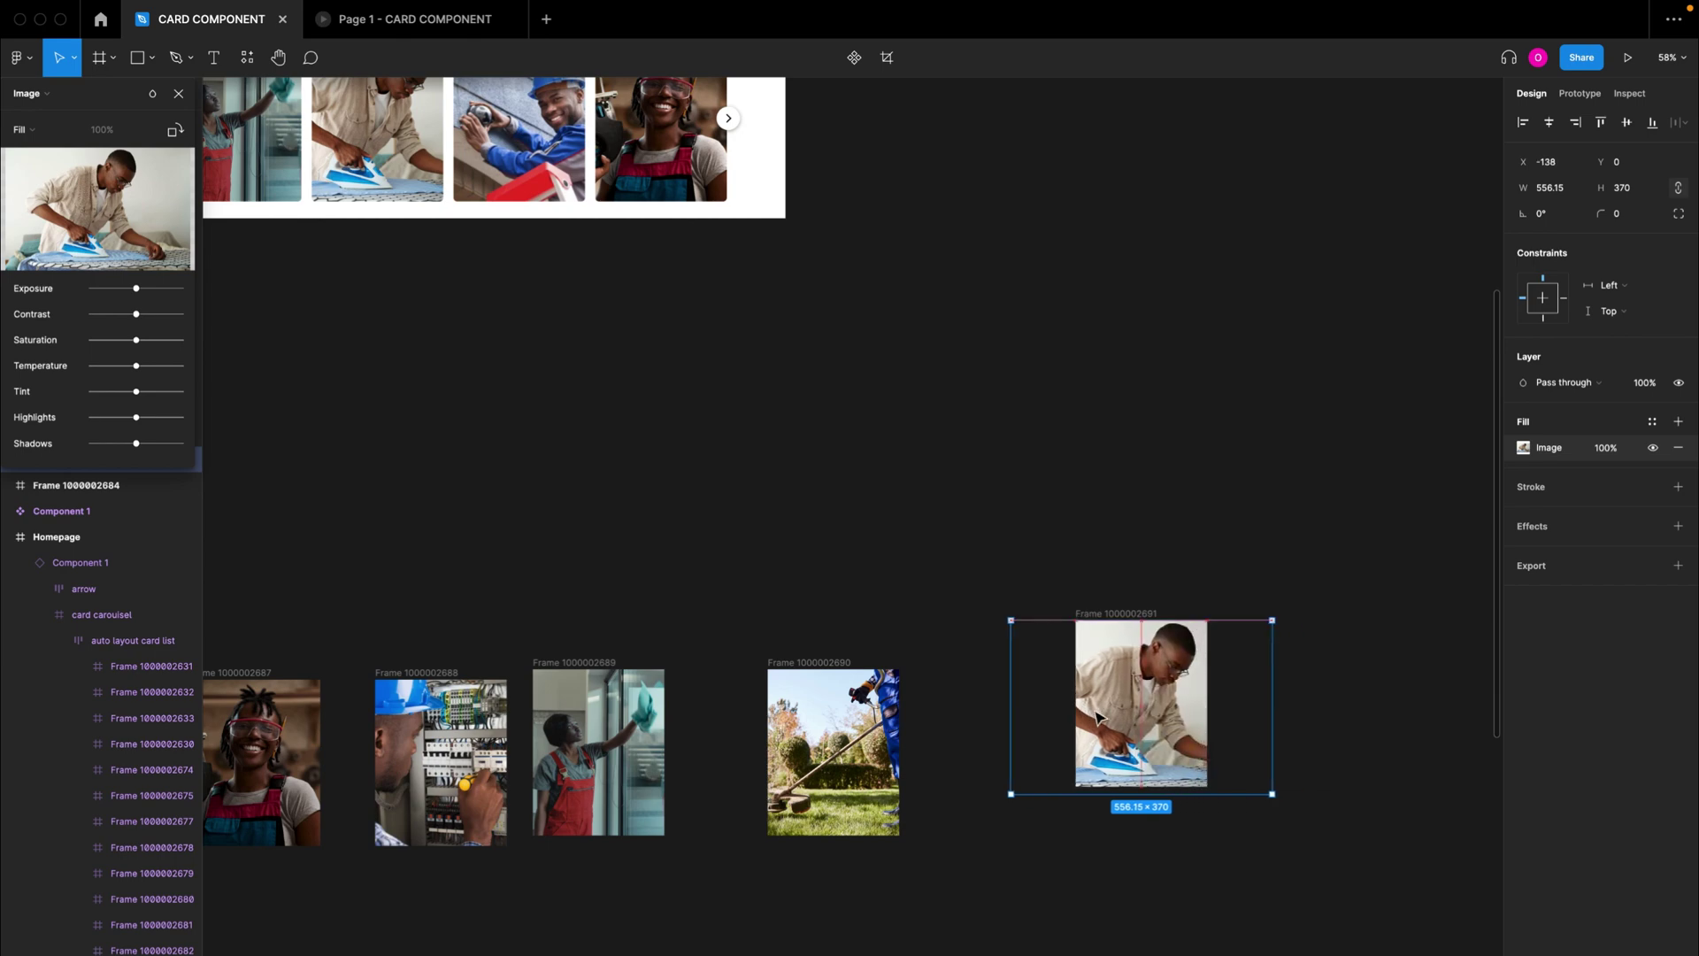
pyautogui.scroll(-5, 1058, 560)
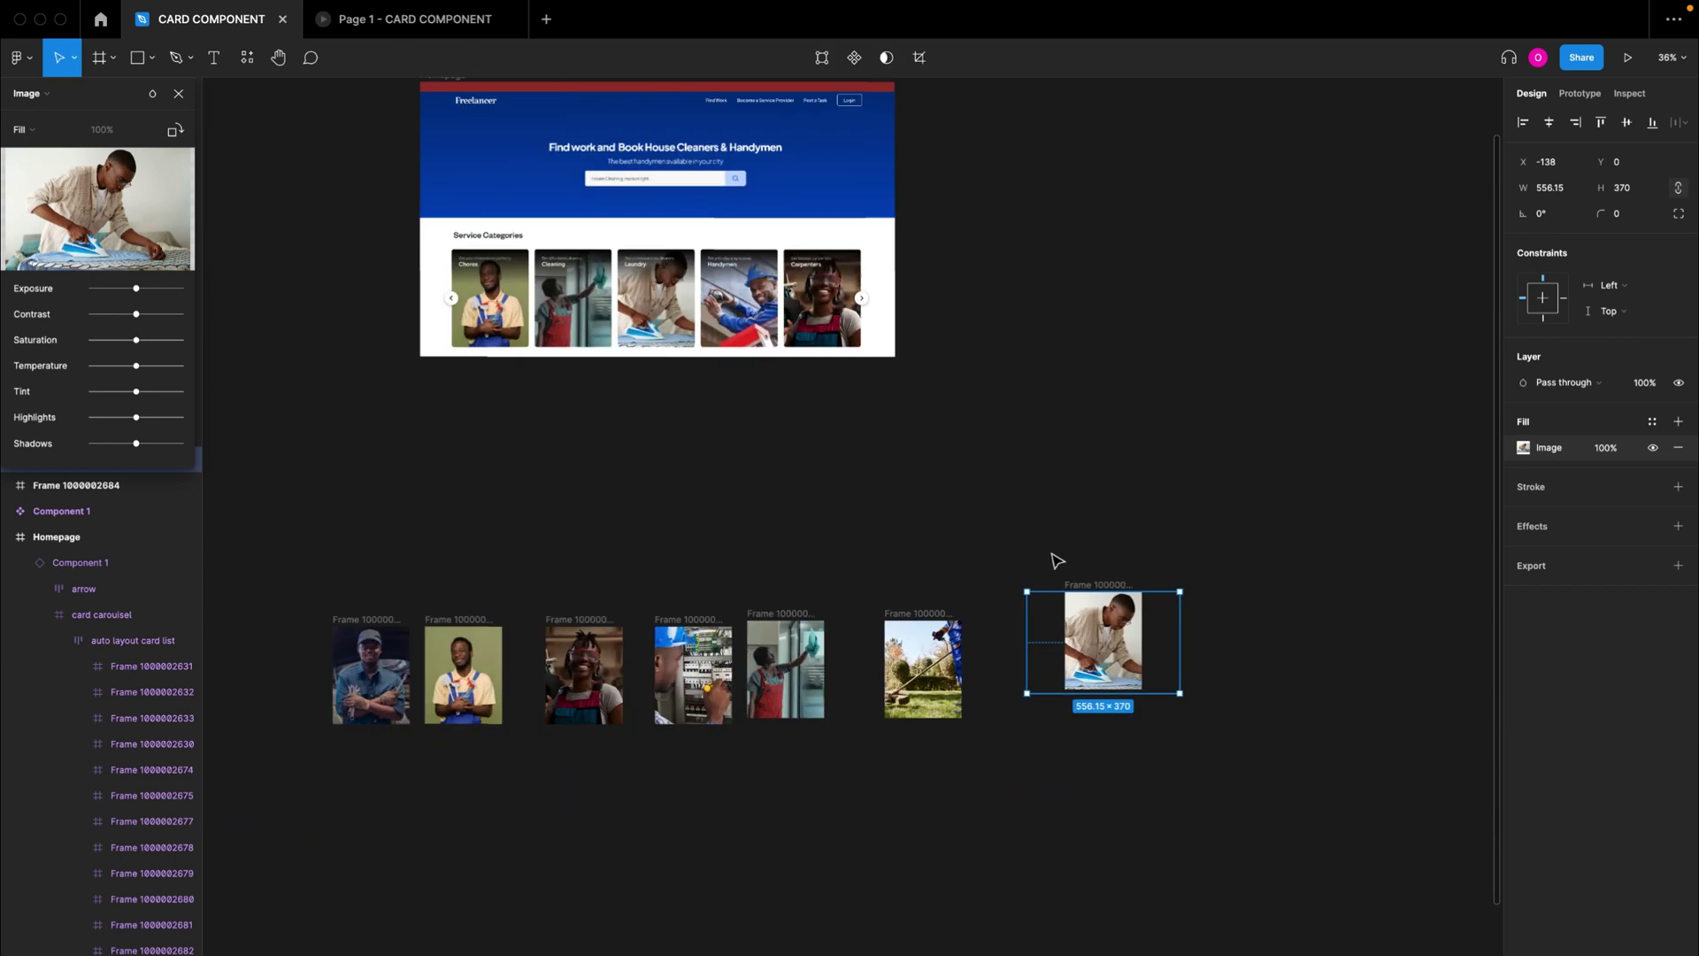
pyautogui.click(1077, 567)
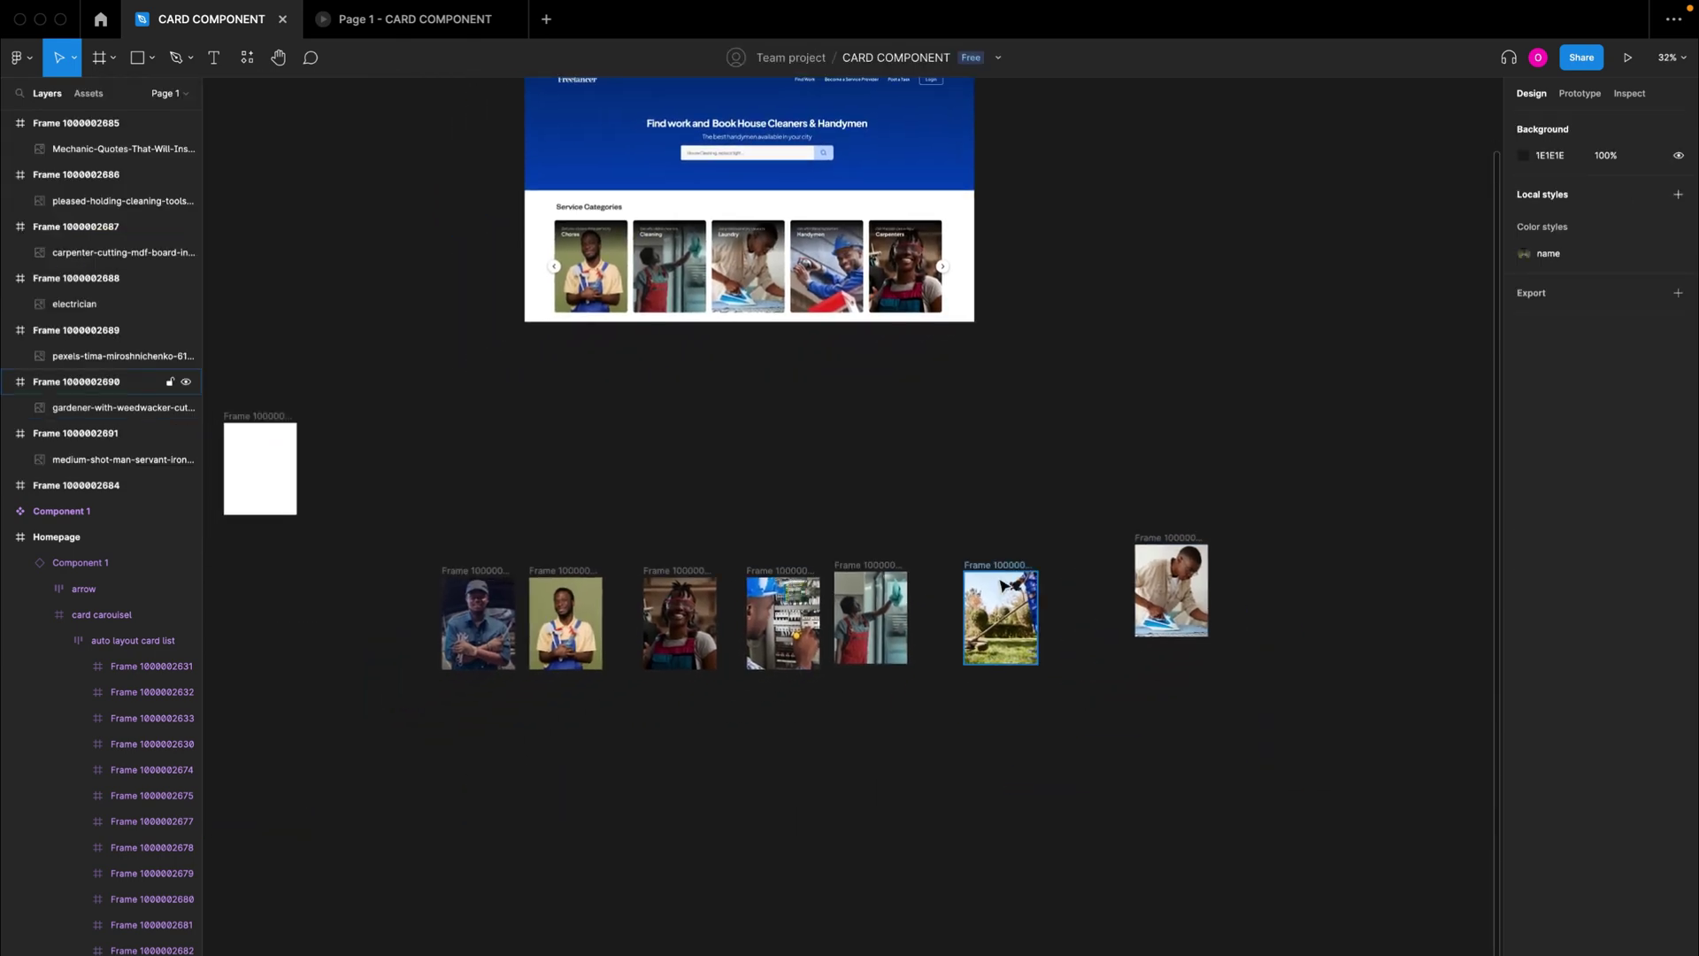
# Switch Clip content off and back on for the ironing card, and select the gardener card.
pyautogui.scroll(7, 943, 567)
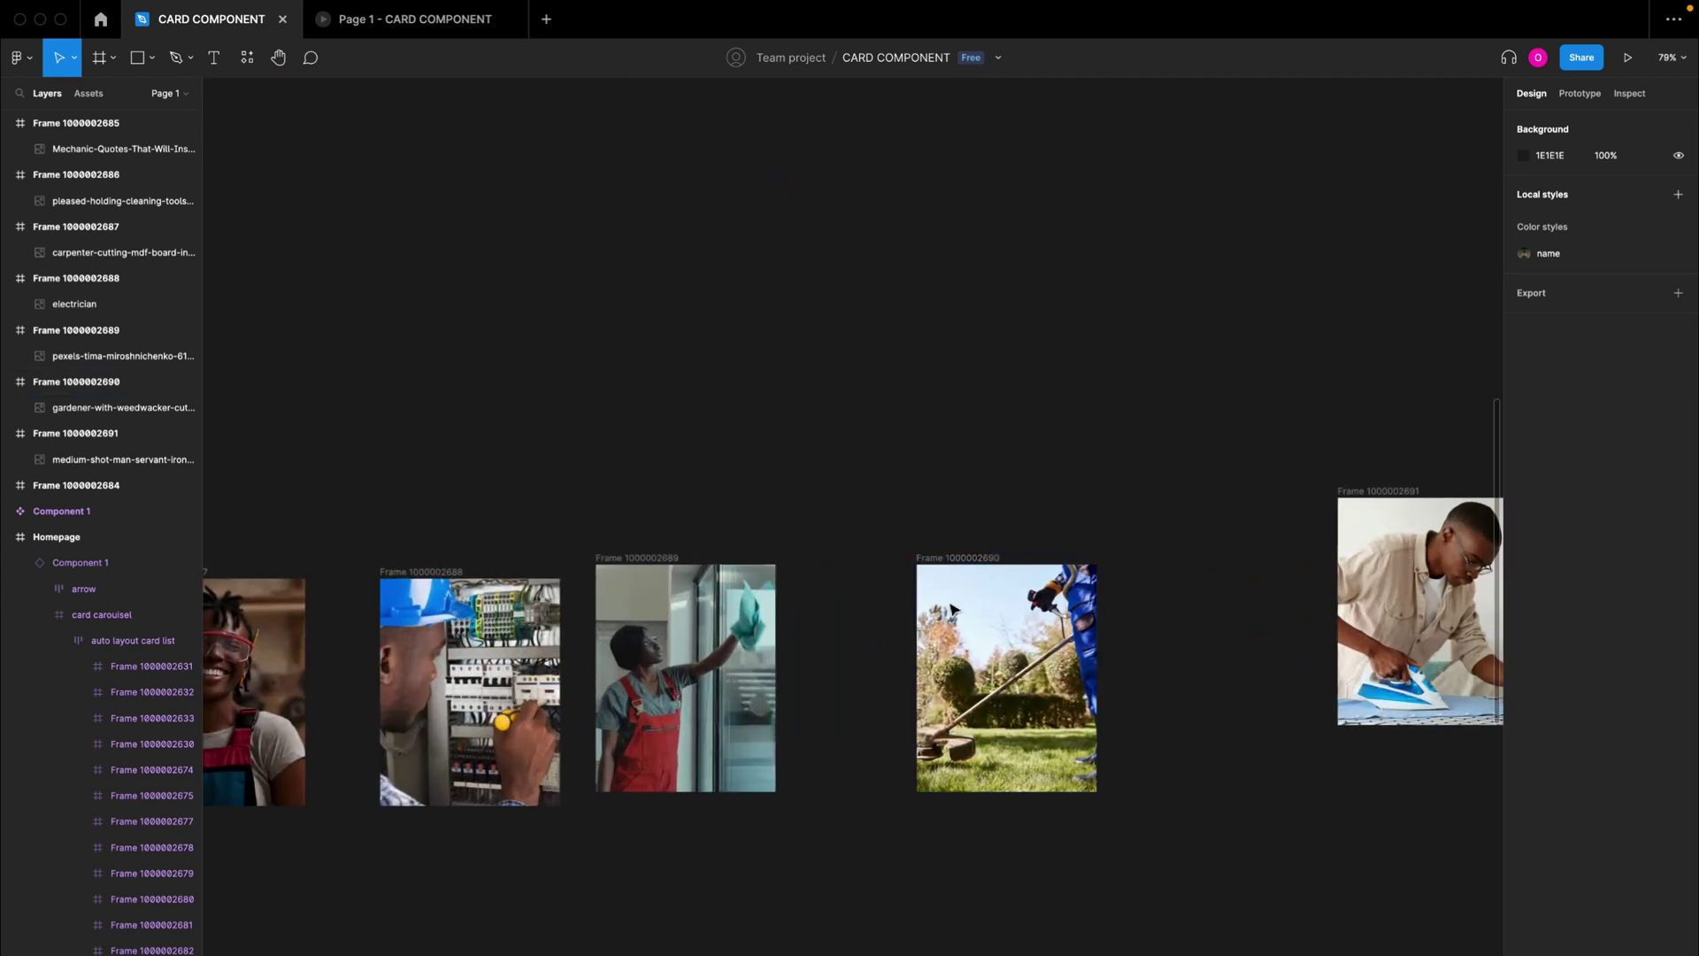
pyautogui.hscroll(3, 978, 607)
pyautogui.click(1097, 491)
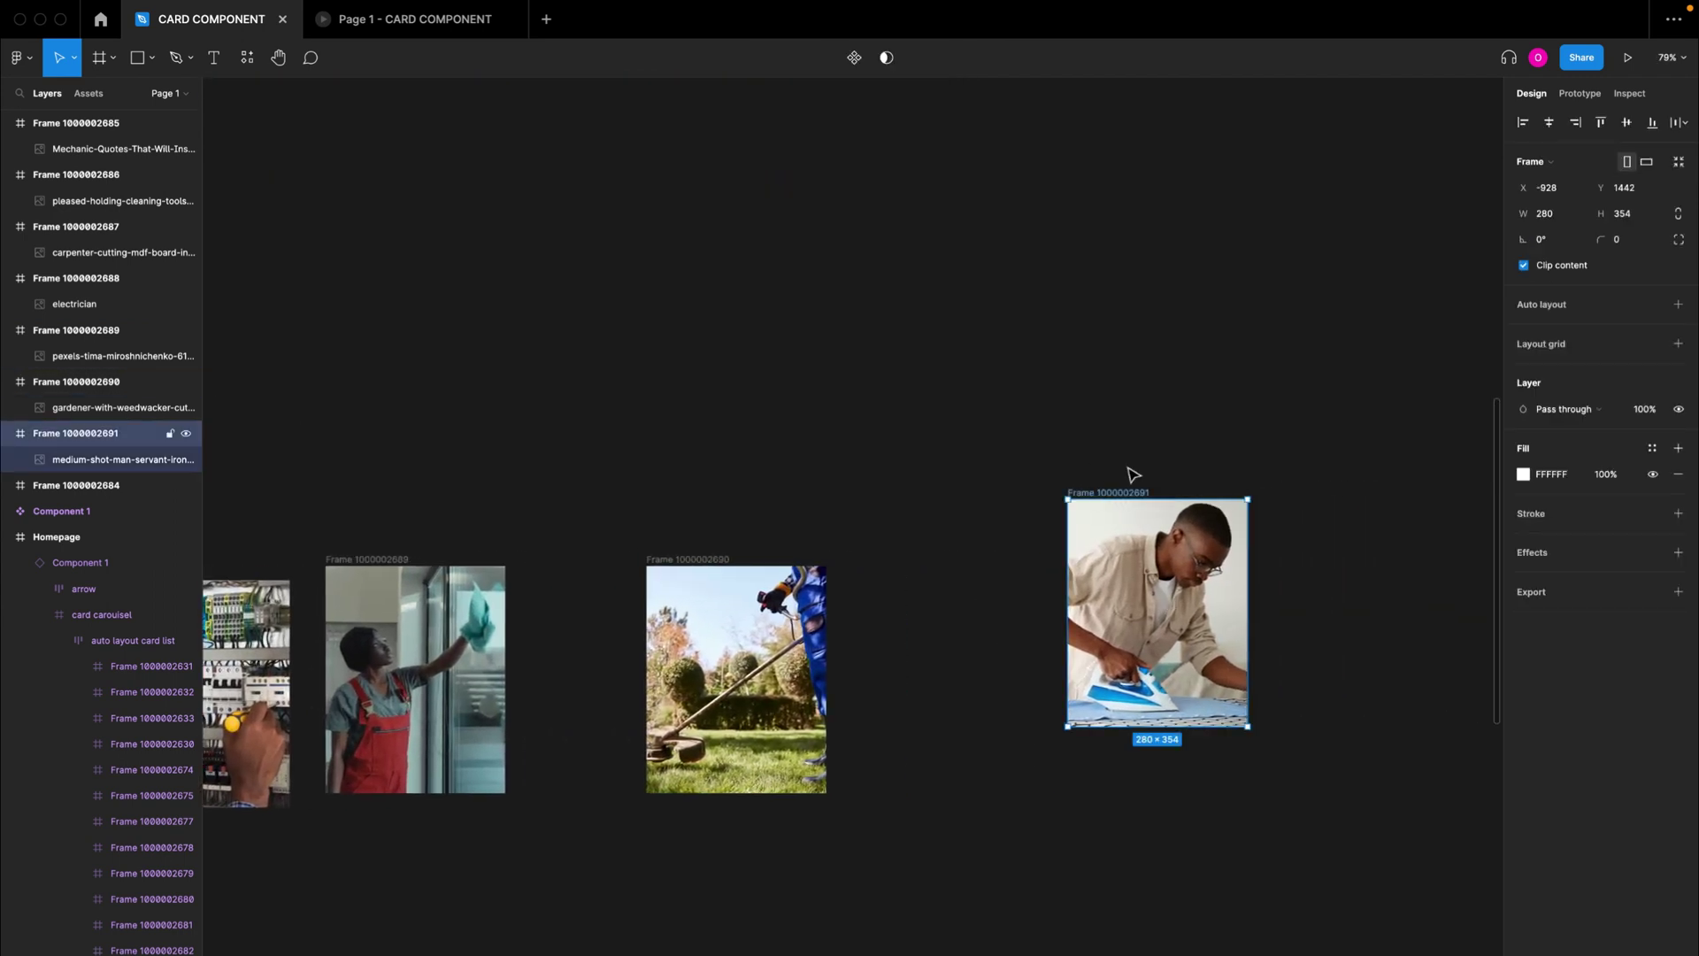
pyautogui.click(1523, 266)
pyautogui.click(1524, 265)
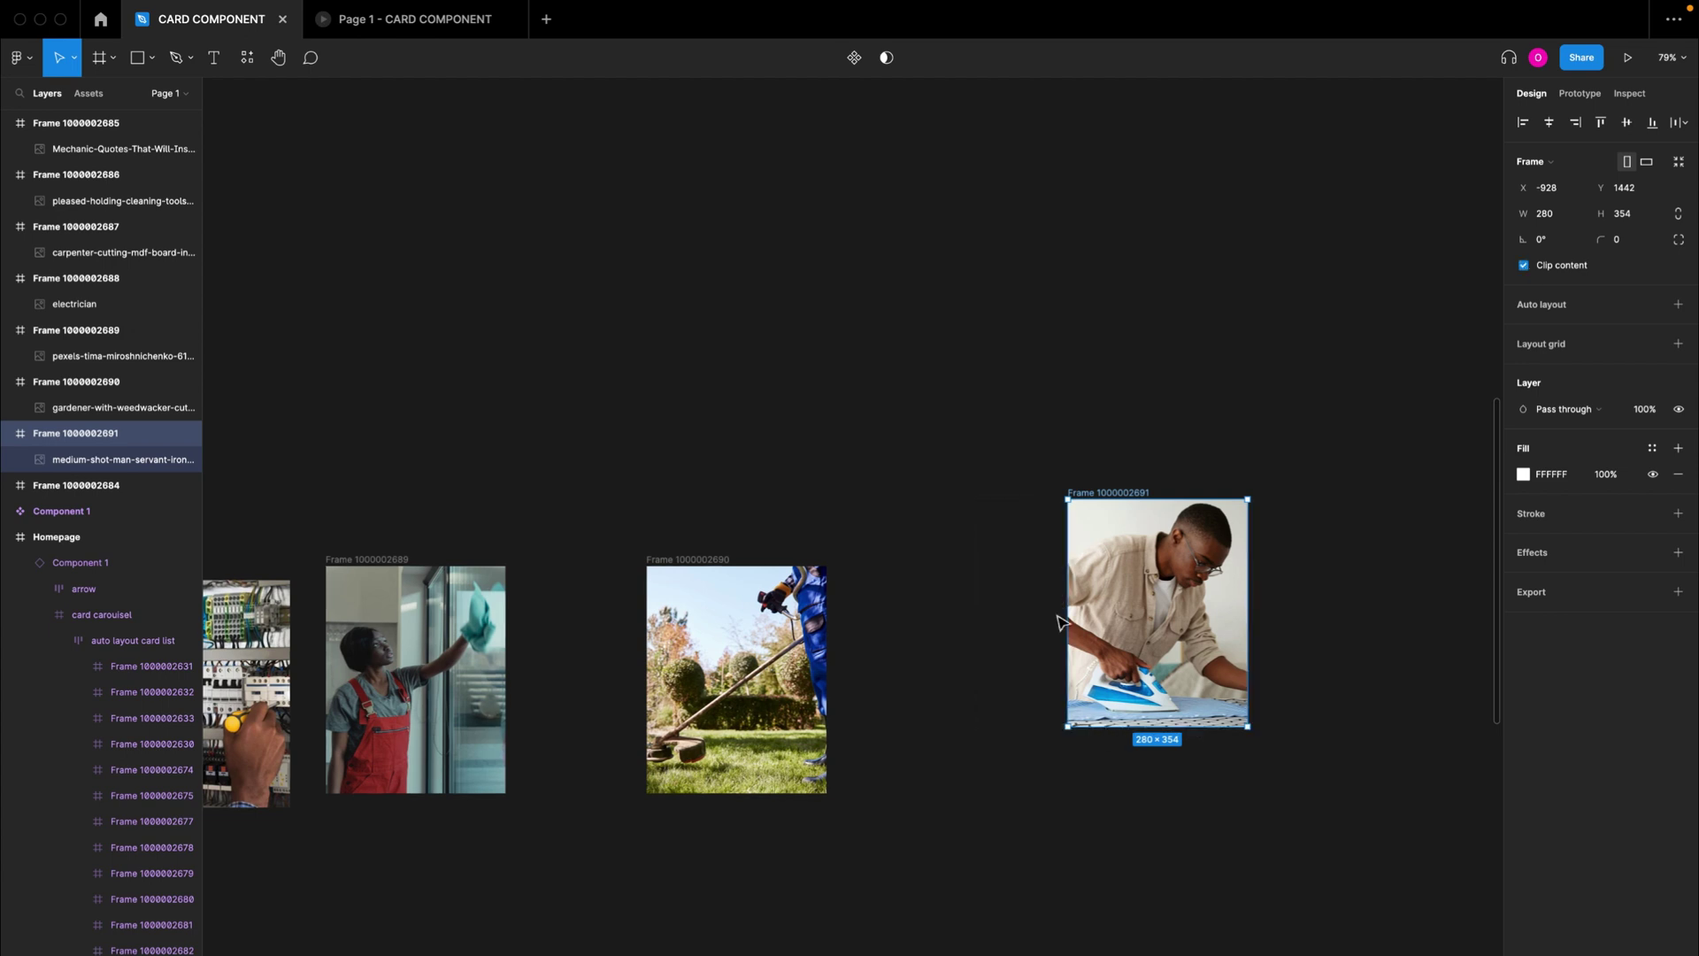
pyautogui.click(668, 566)
# Select all seven photo cards and wrap them in one horizontal auto layout frame.
pyautogui.scroll(-10, 670, 567)
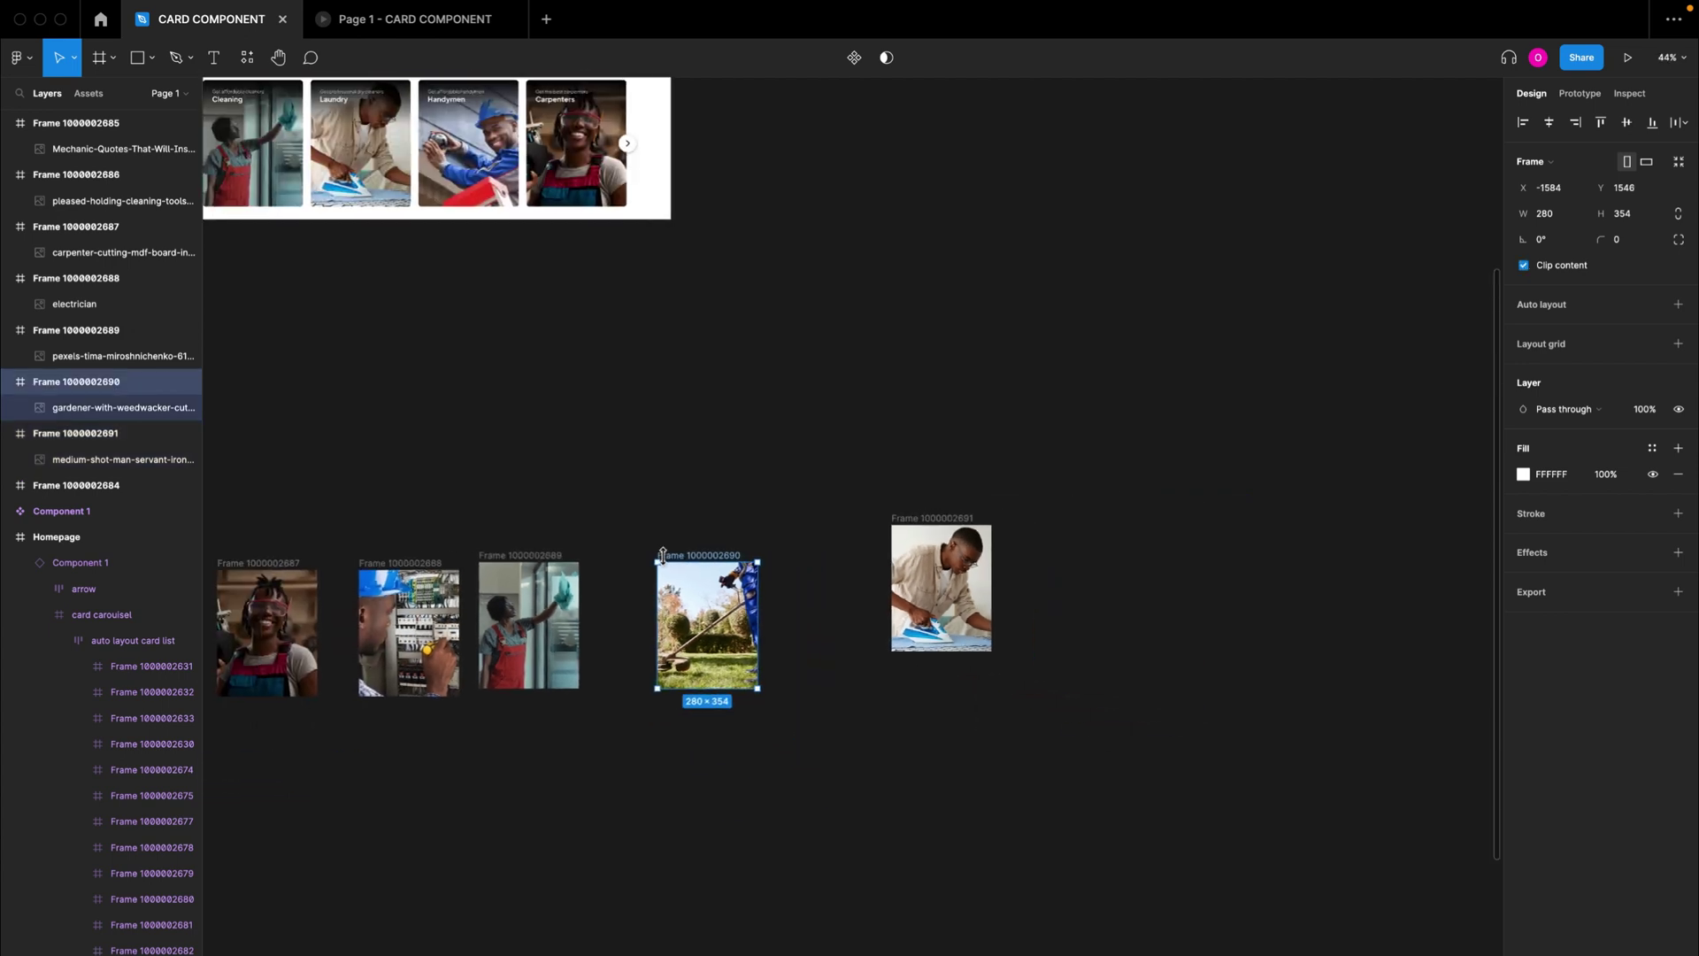
pyautogui.moveTo(317, 498); pyautogui.dragTo(1244, 670)
pyautogui.hotkey('shift', 'a')
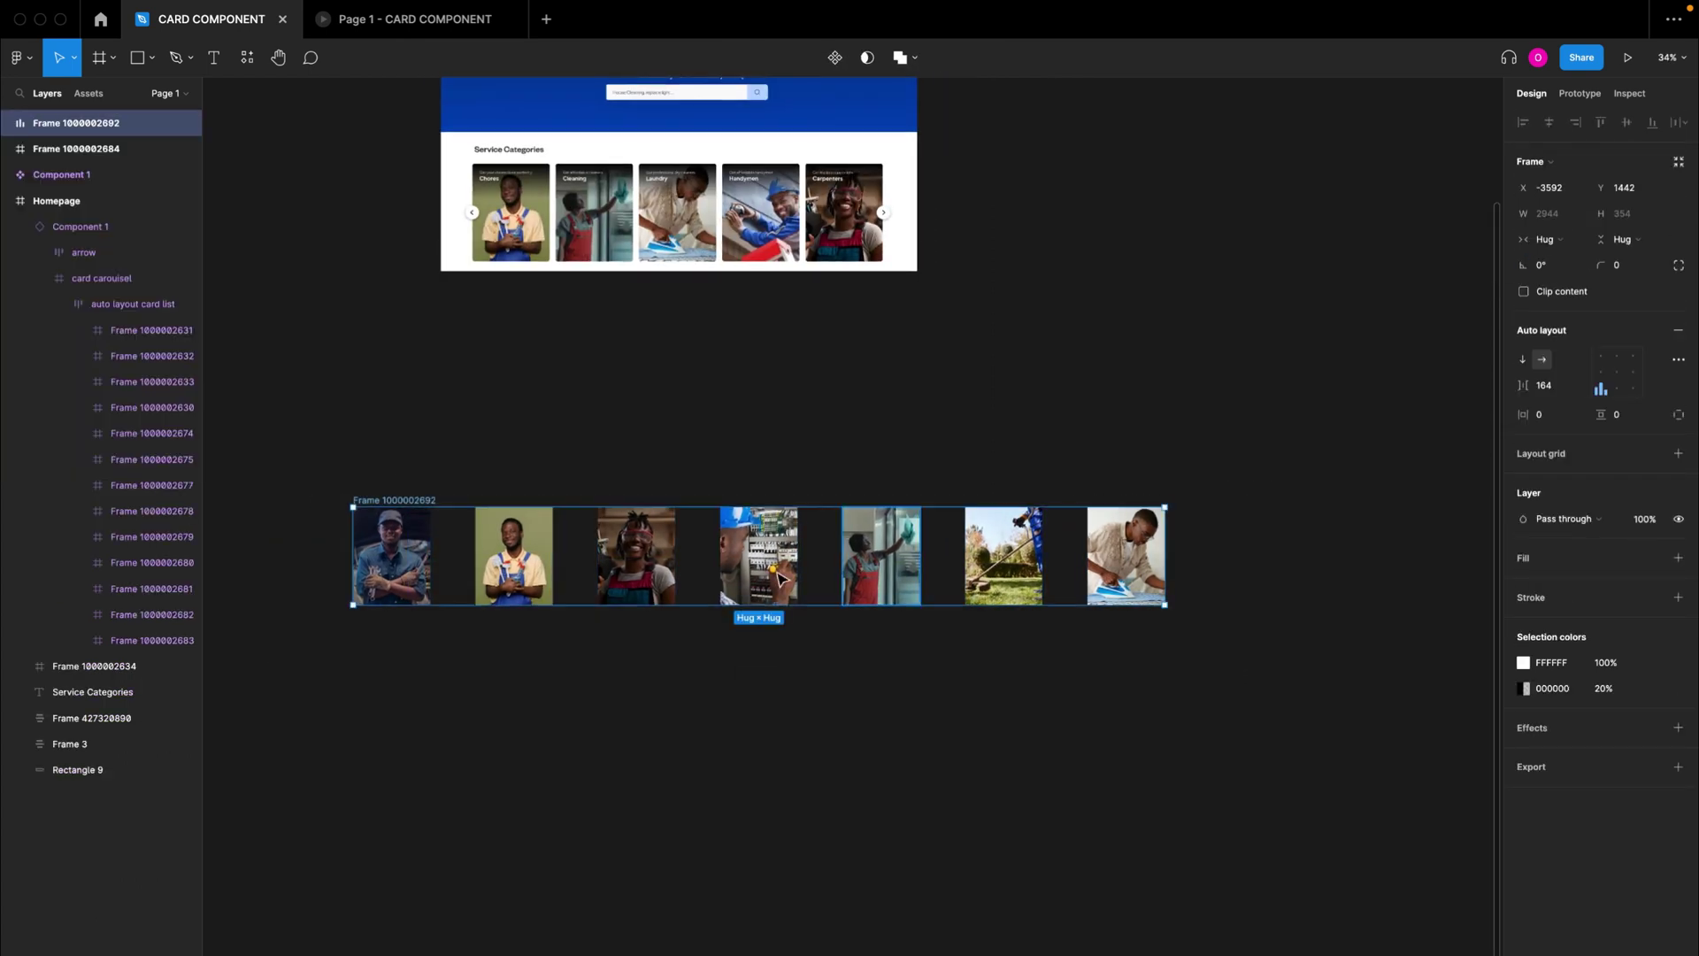
# Try a spacing of 60 between the seven photo cards, and undo it together with the auto layout wrapping.
pyautogui.click(1569, 390)
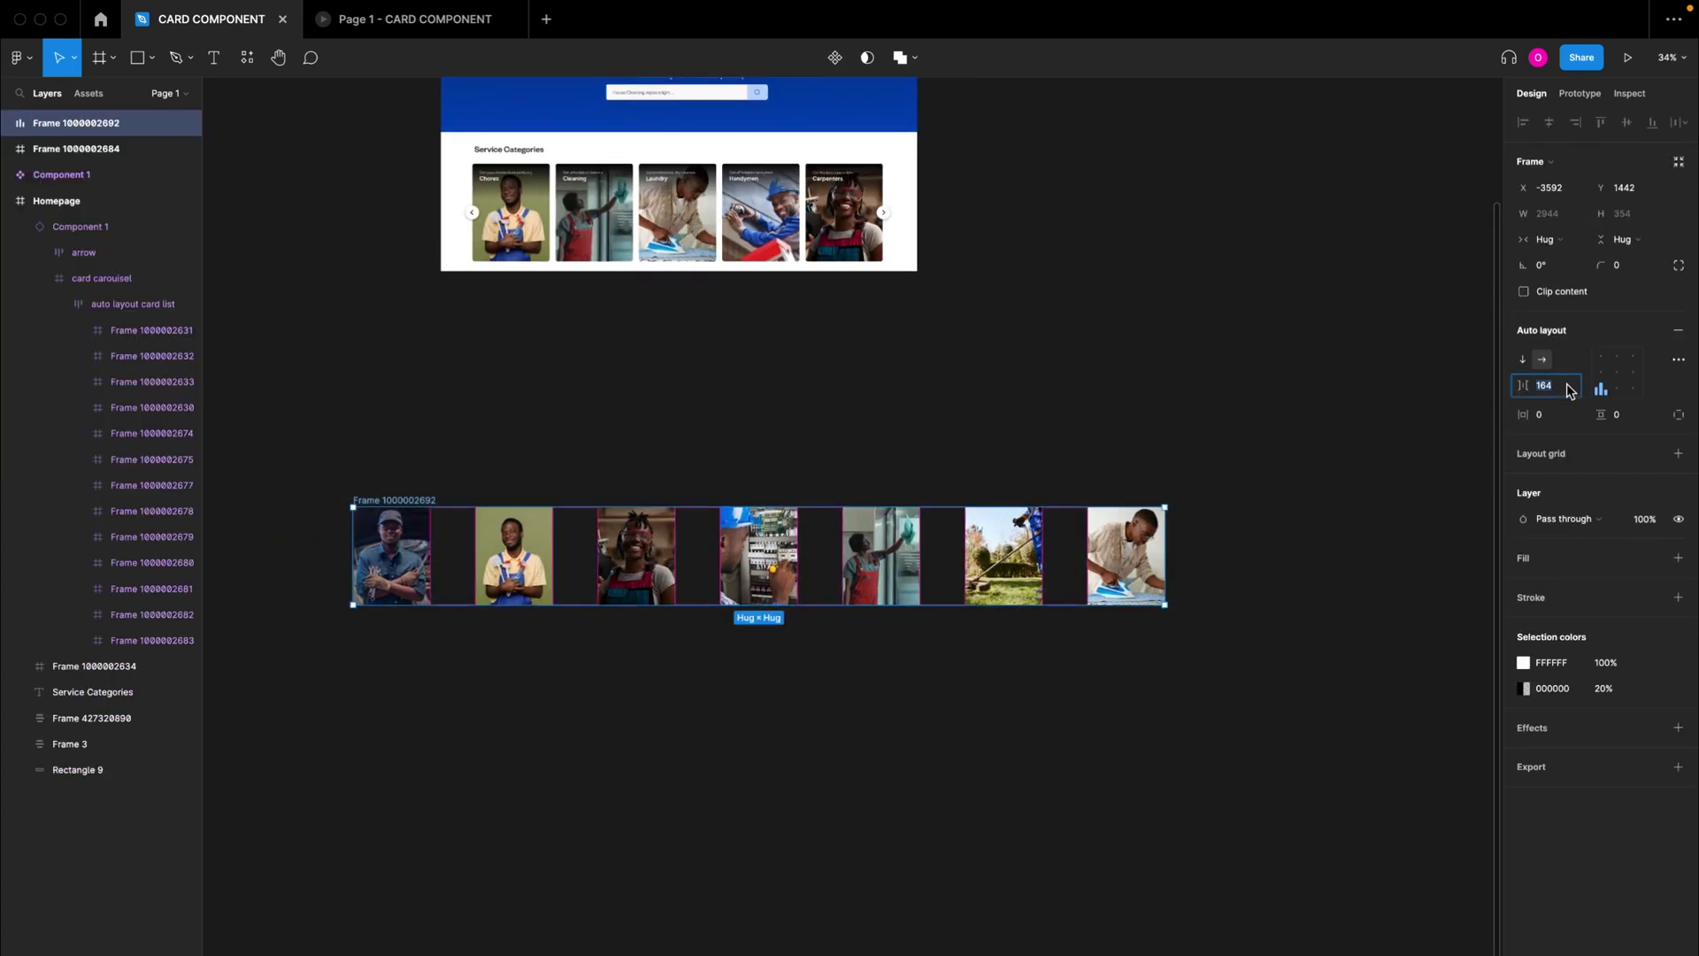
pyautogui.write('60')
pyautogui.press('Return')
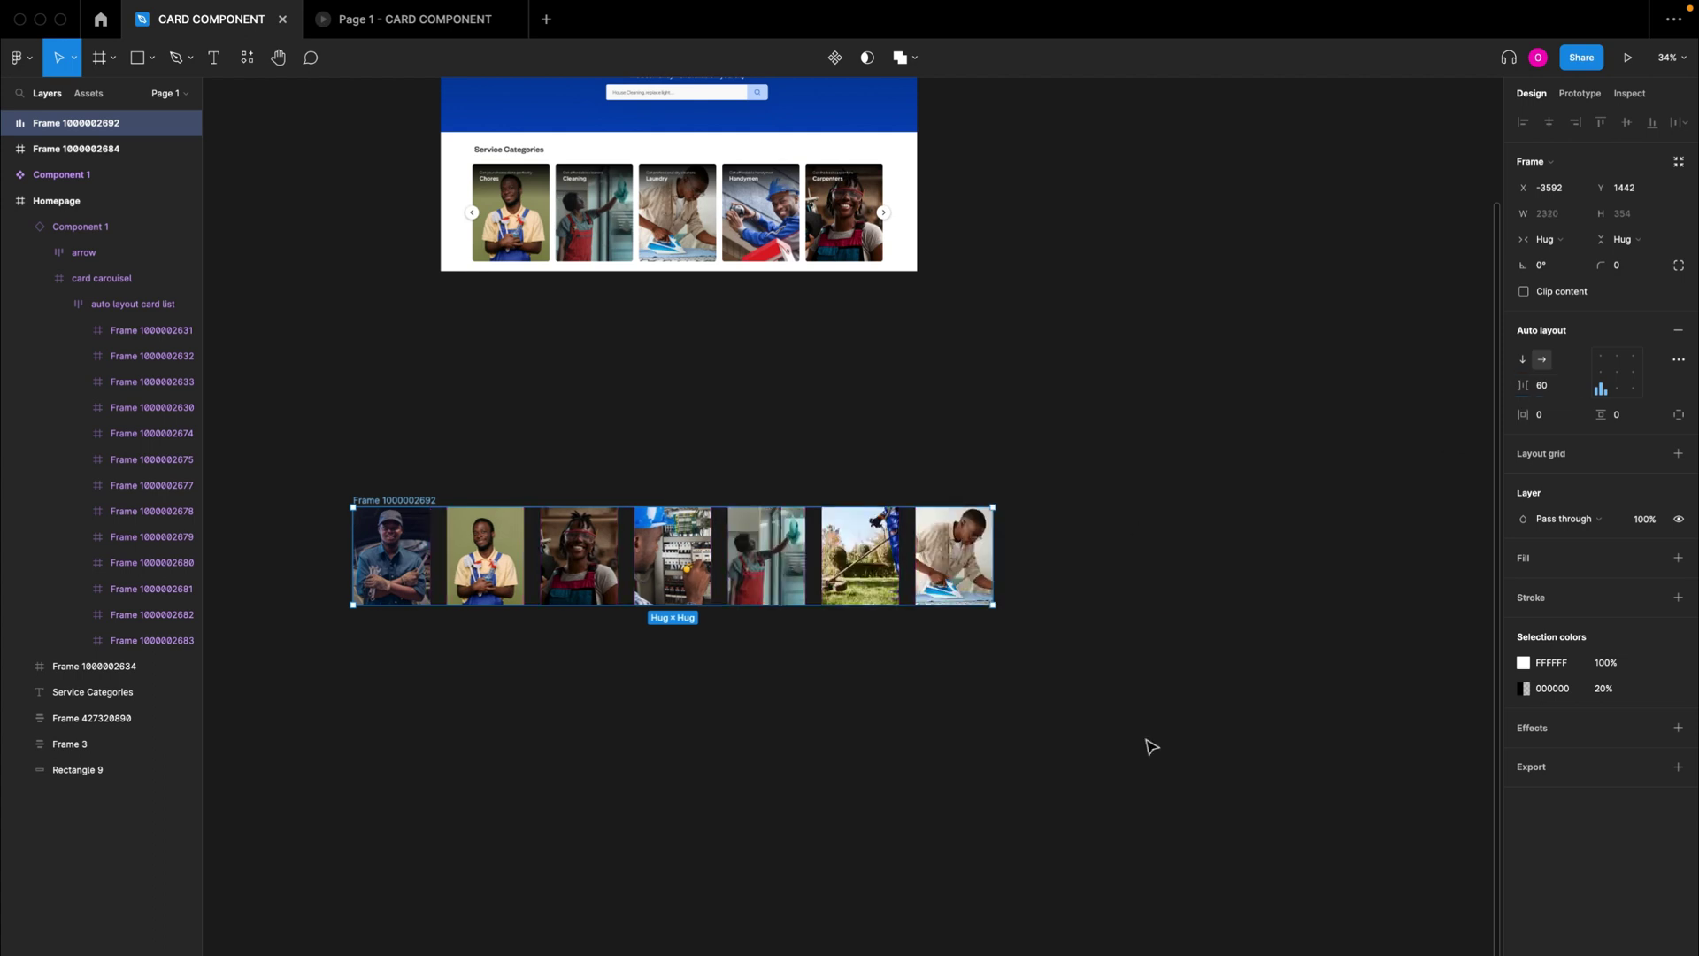
pyautogui.hotkey('ctrl', 'z')
pyautogui.hotkey('ctrl', 'z')
pyautogui.hotkey('ctrl', 'z')
# Duplicate the mechanic card and place the copy below the row at about X -2923, Y 2102.
pyautogui.scroll(3, 850, 752)
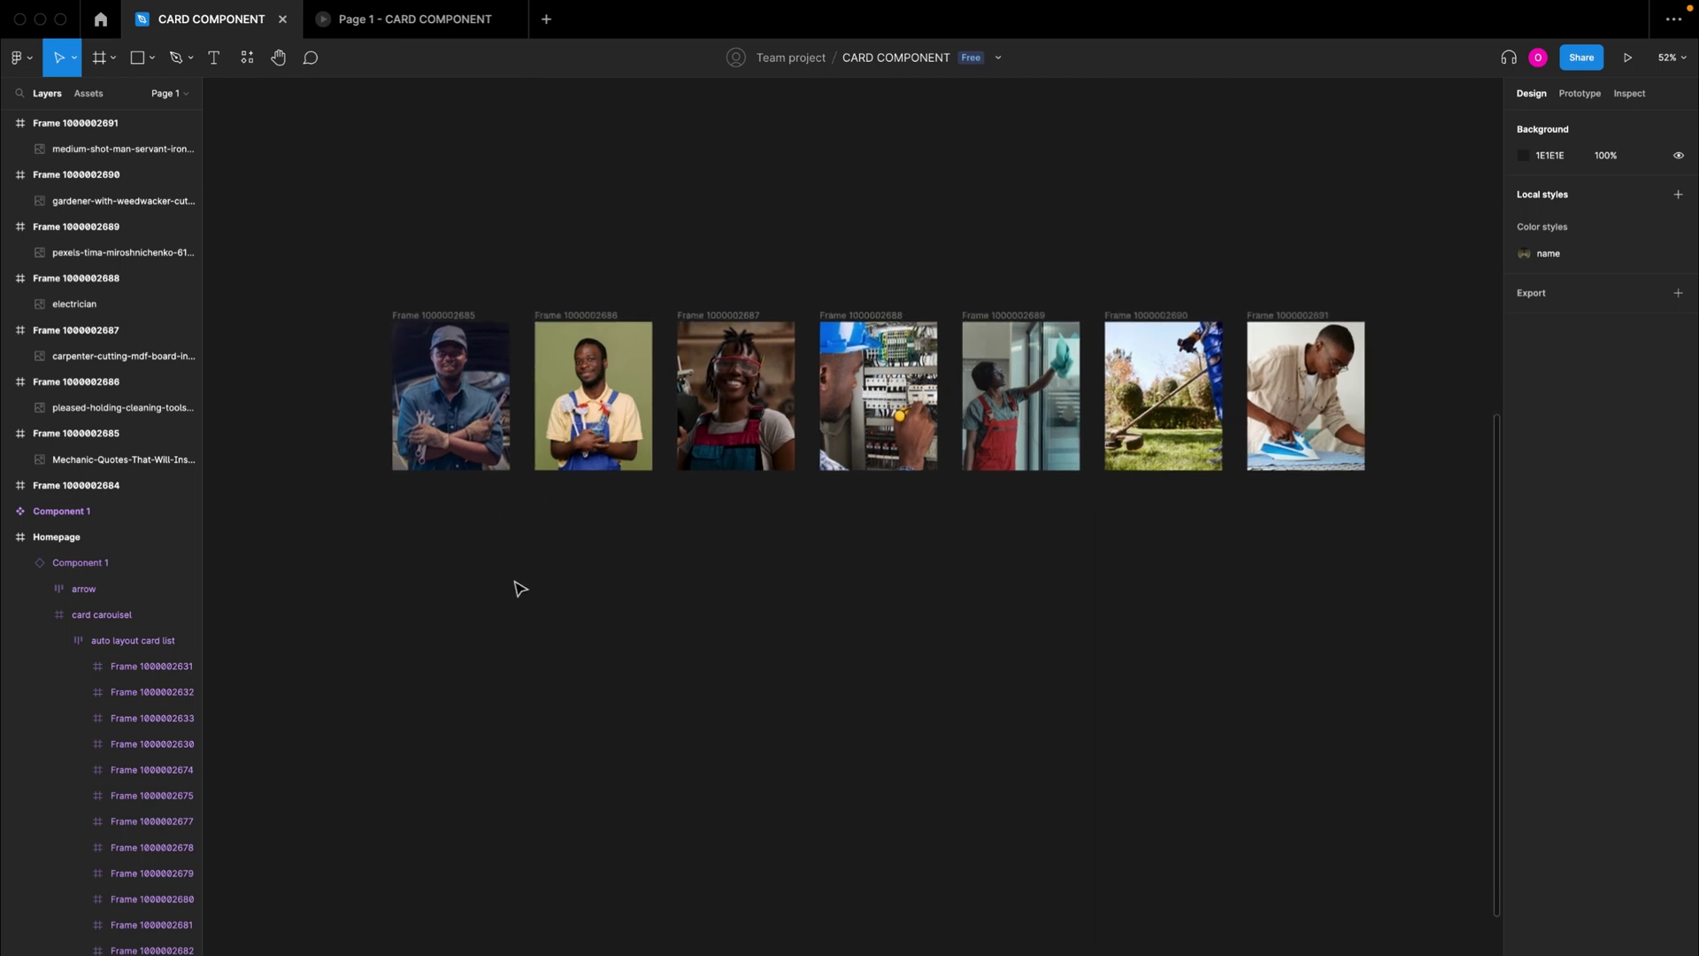
pyautogui.click(434, 321)
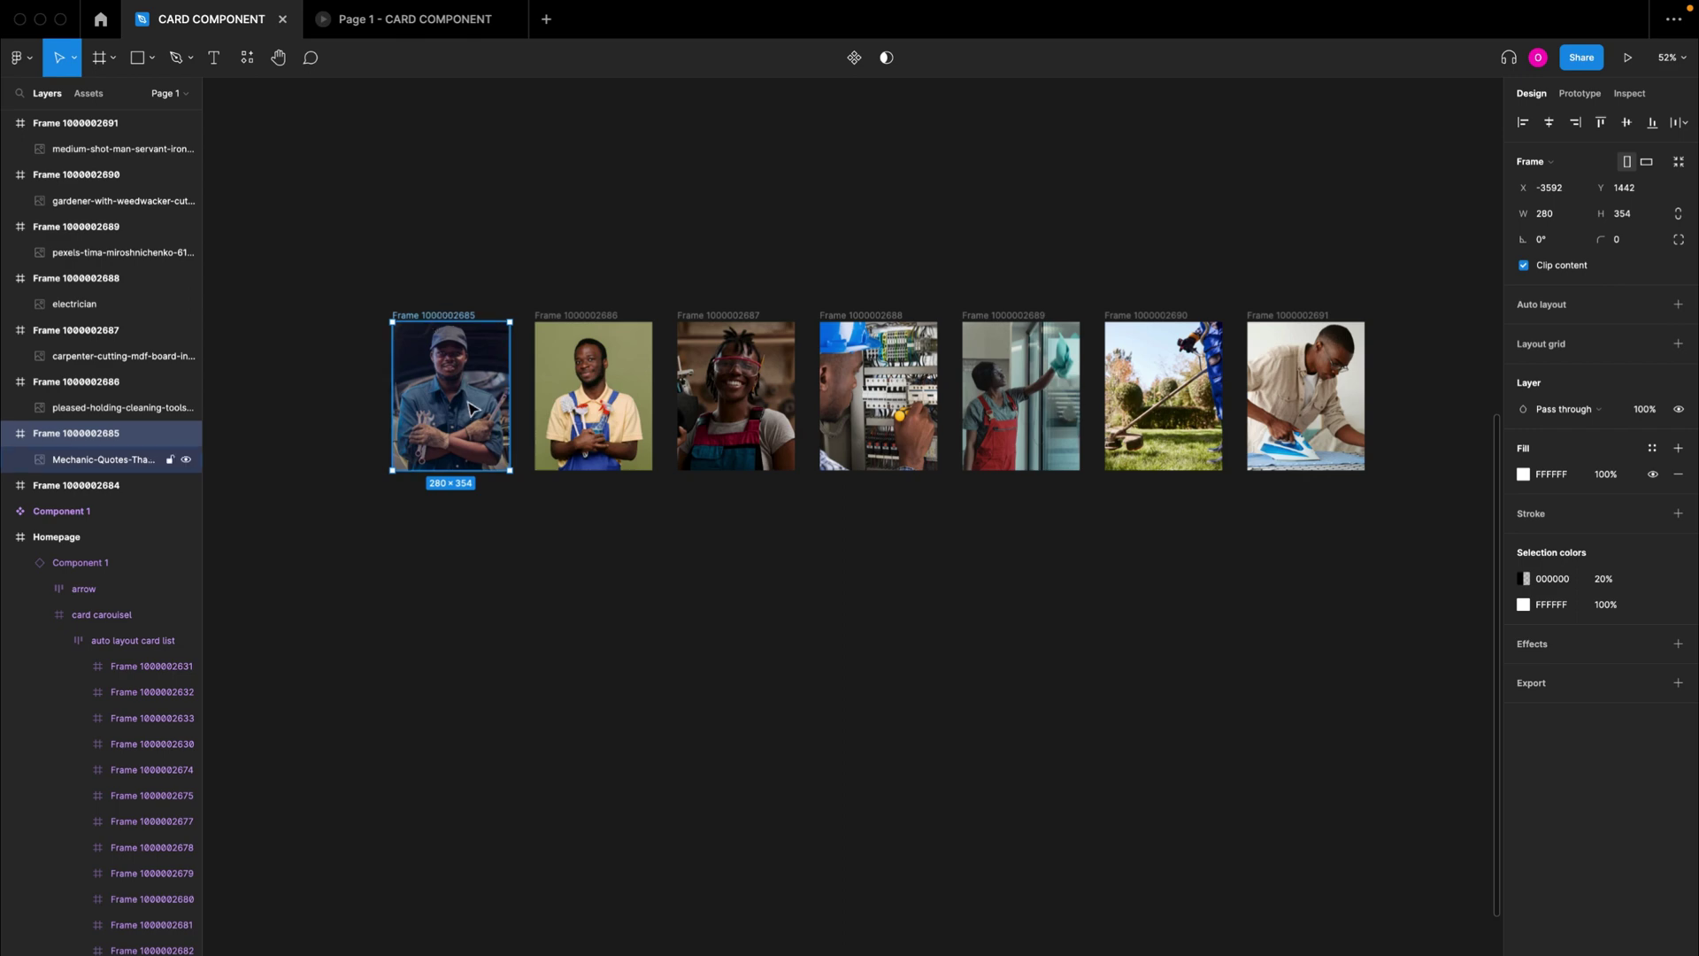
pyautogui.moveTo(471, 415); pyautogui.dragTo(713, 708)
pyautogui.scroll(5, 714, 708)
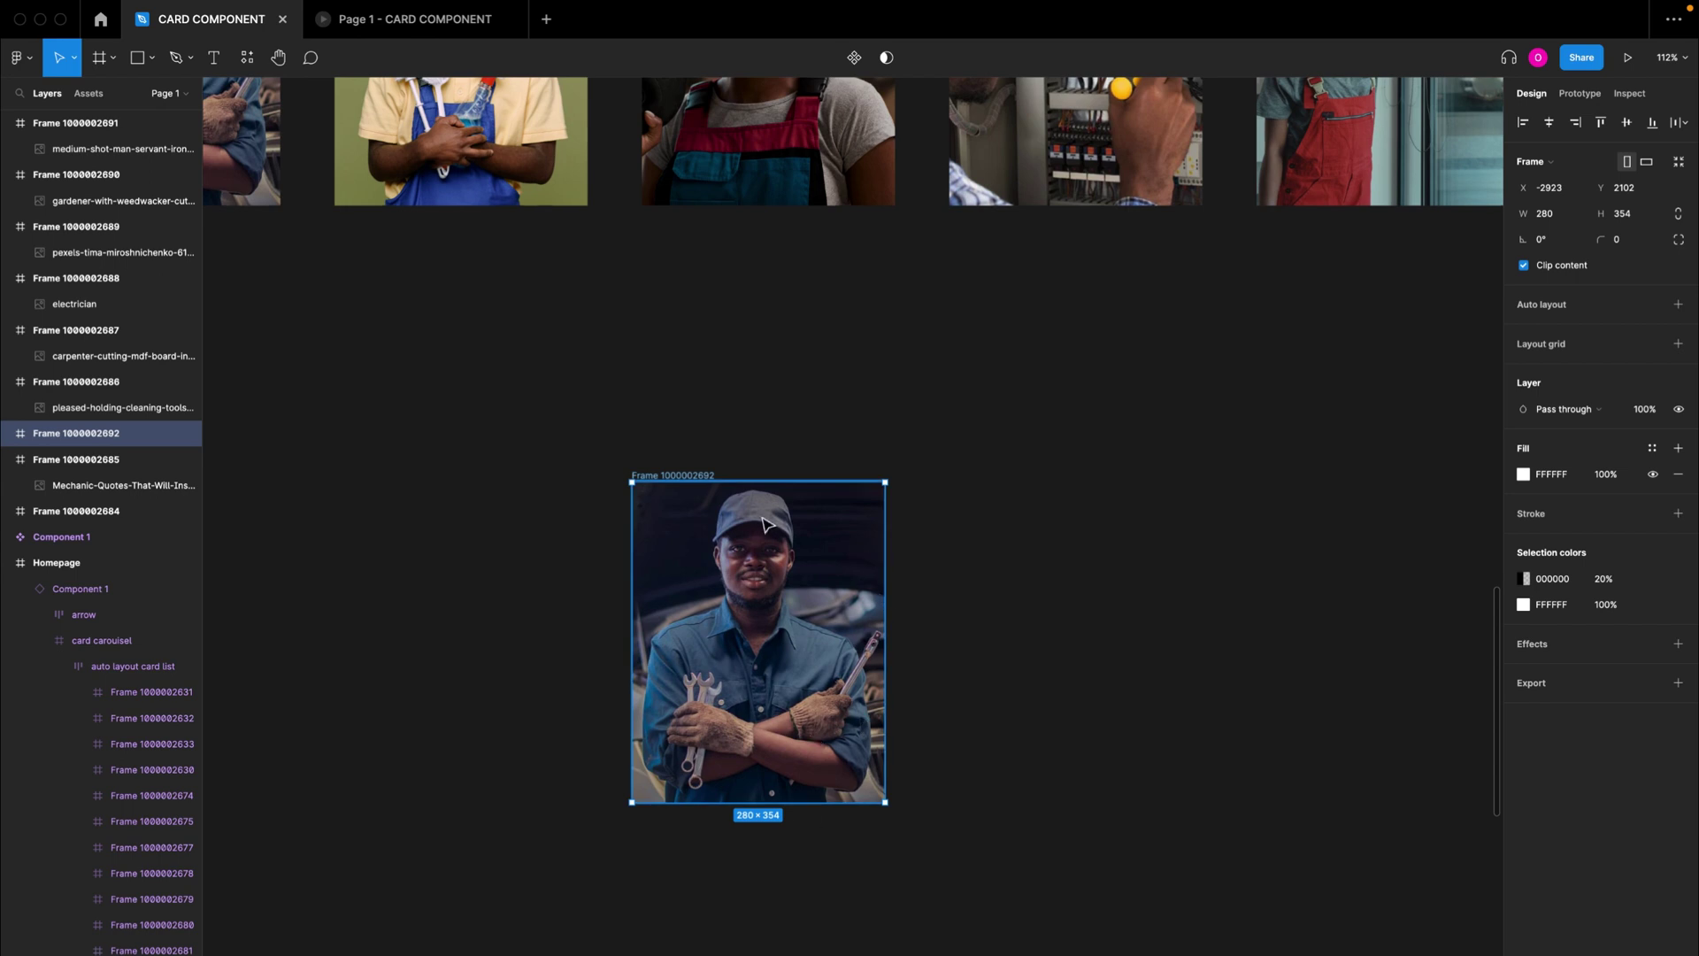
pyautogui.scroll(-3, 759, 514)
pyautogui.scroll(-5, 759, 514)
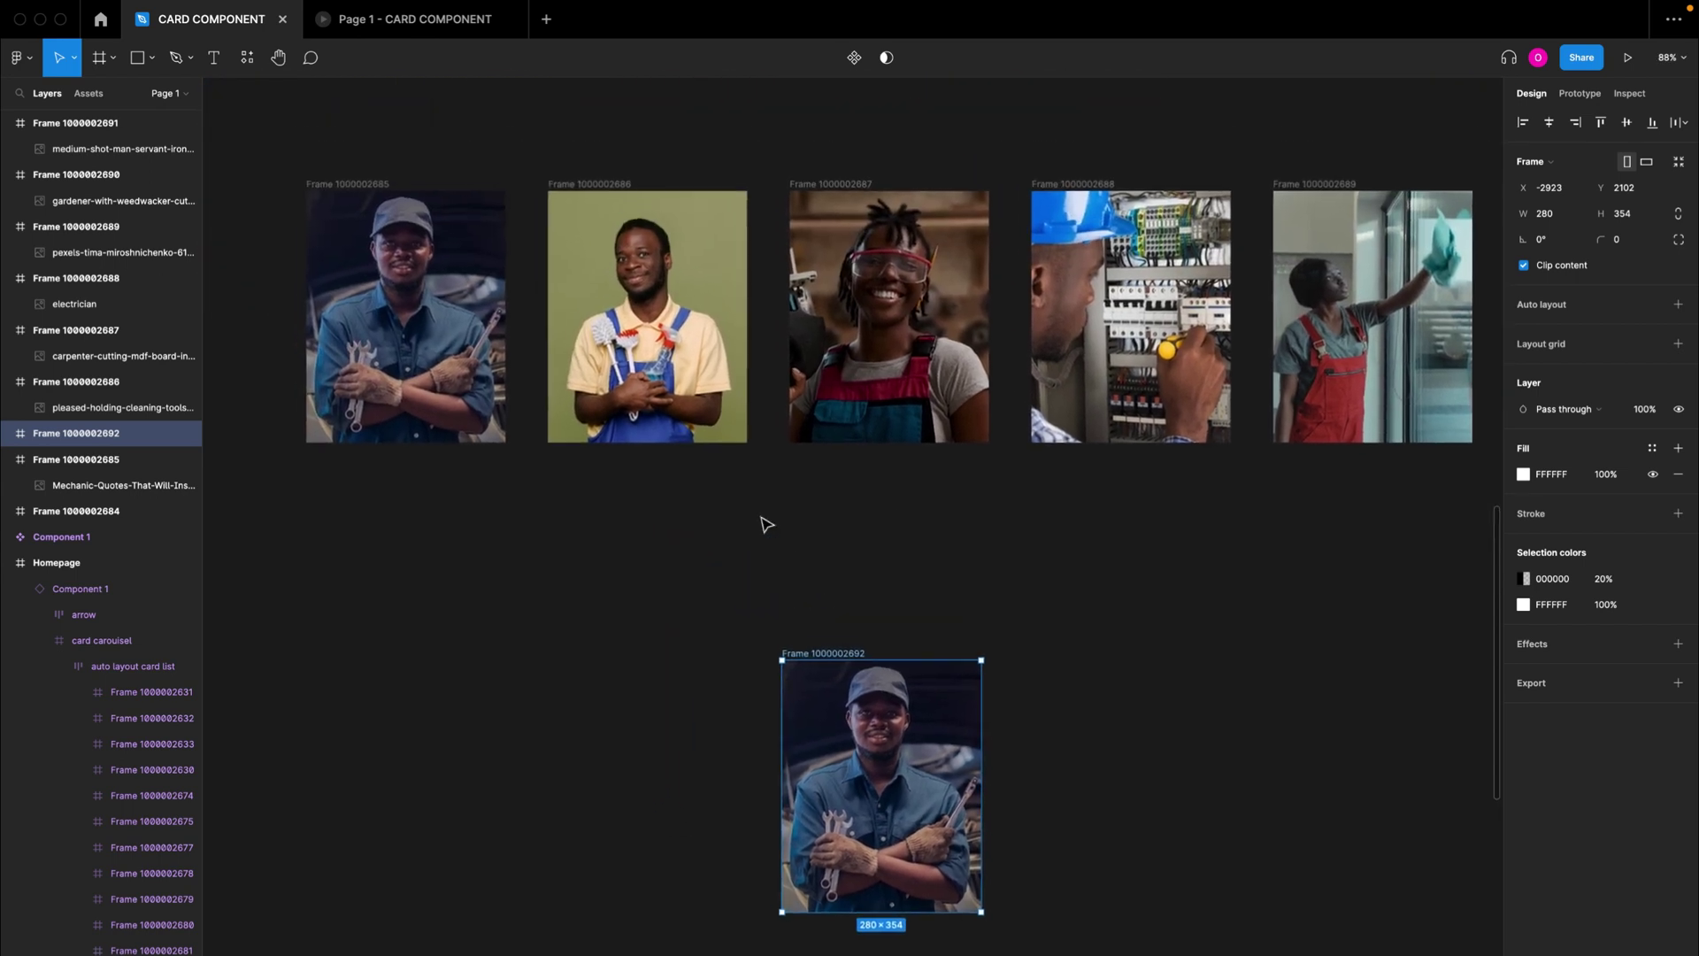
# Copy the finished Chores card out of the homepage carousel and place it beside the duplicated mechanic card as a reference.
pyautogui.scroll(3, 698, 173)
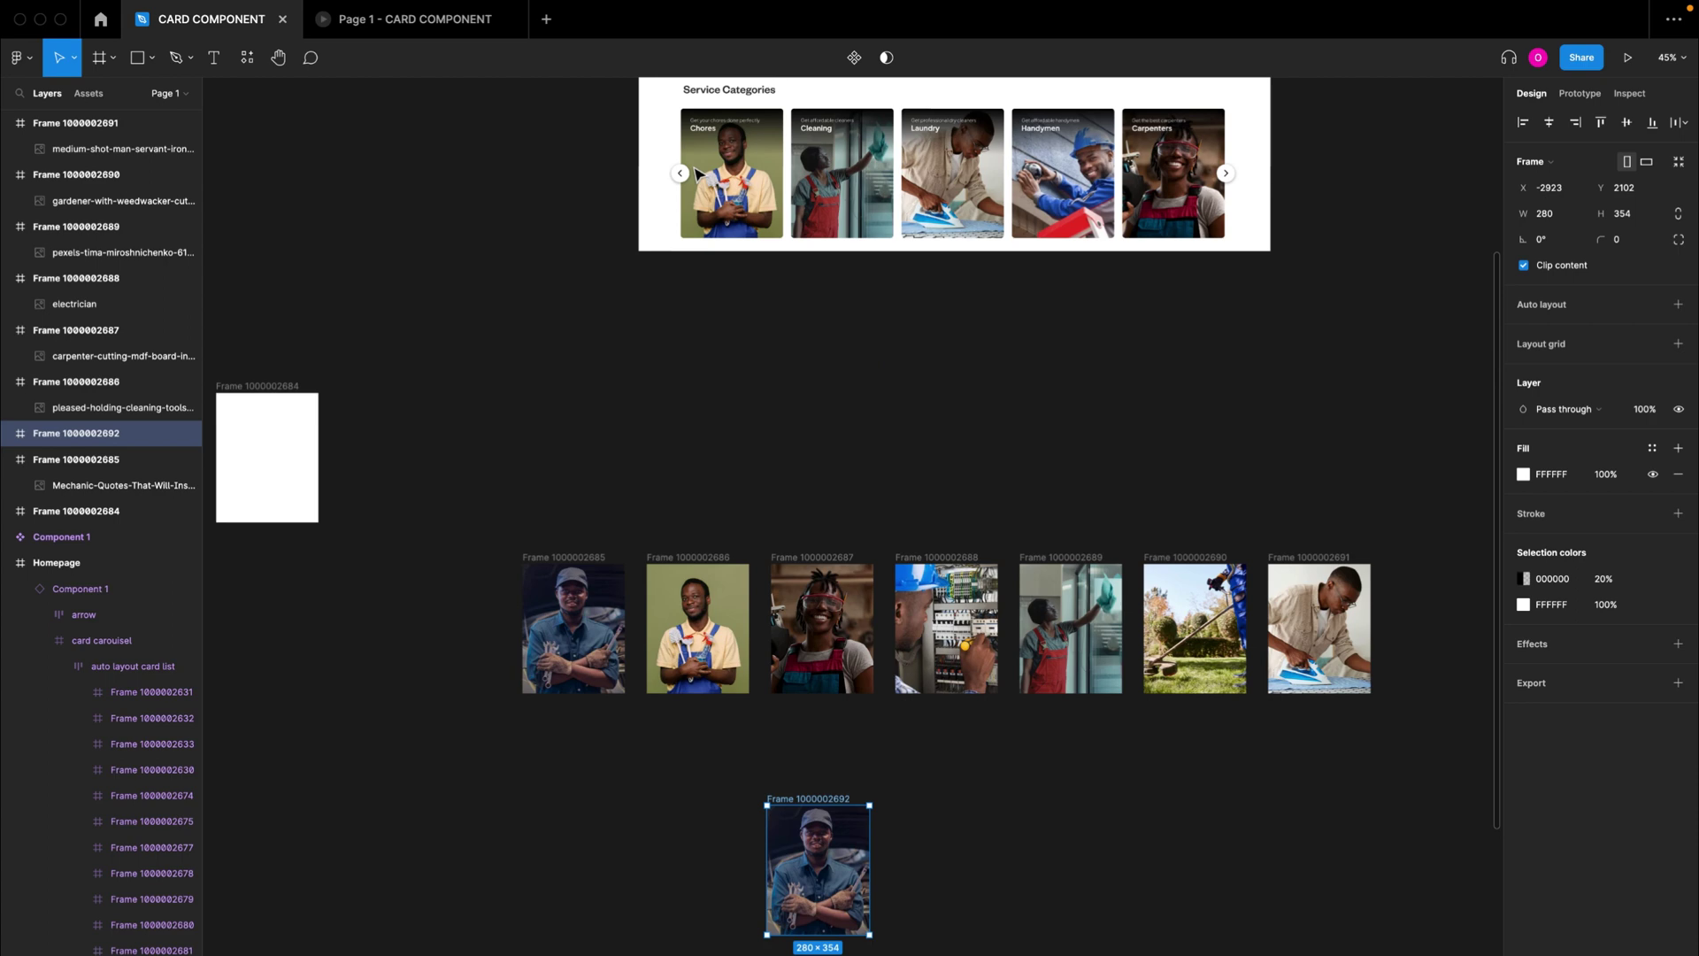
pyautogui.doubleClick(733, 196)
pyautogui.doubleClick(733, 197)
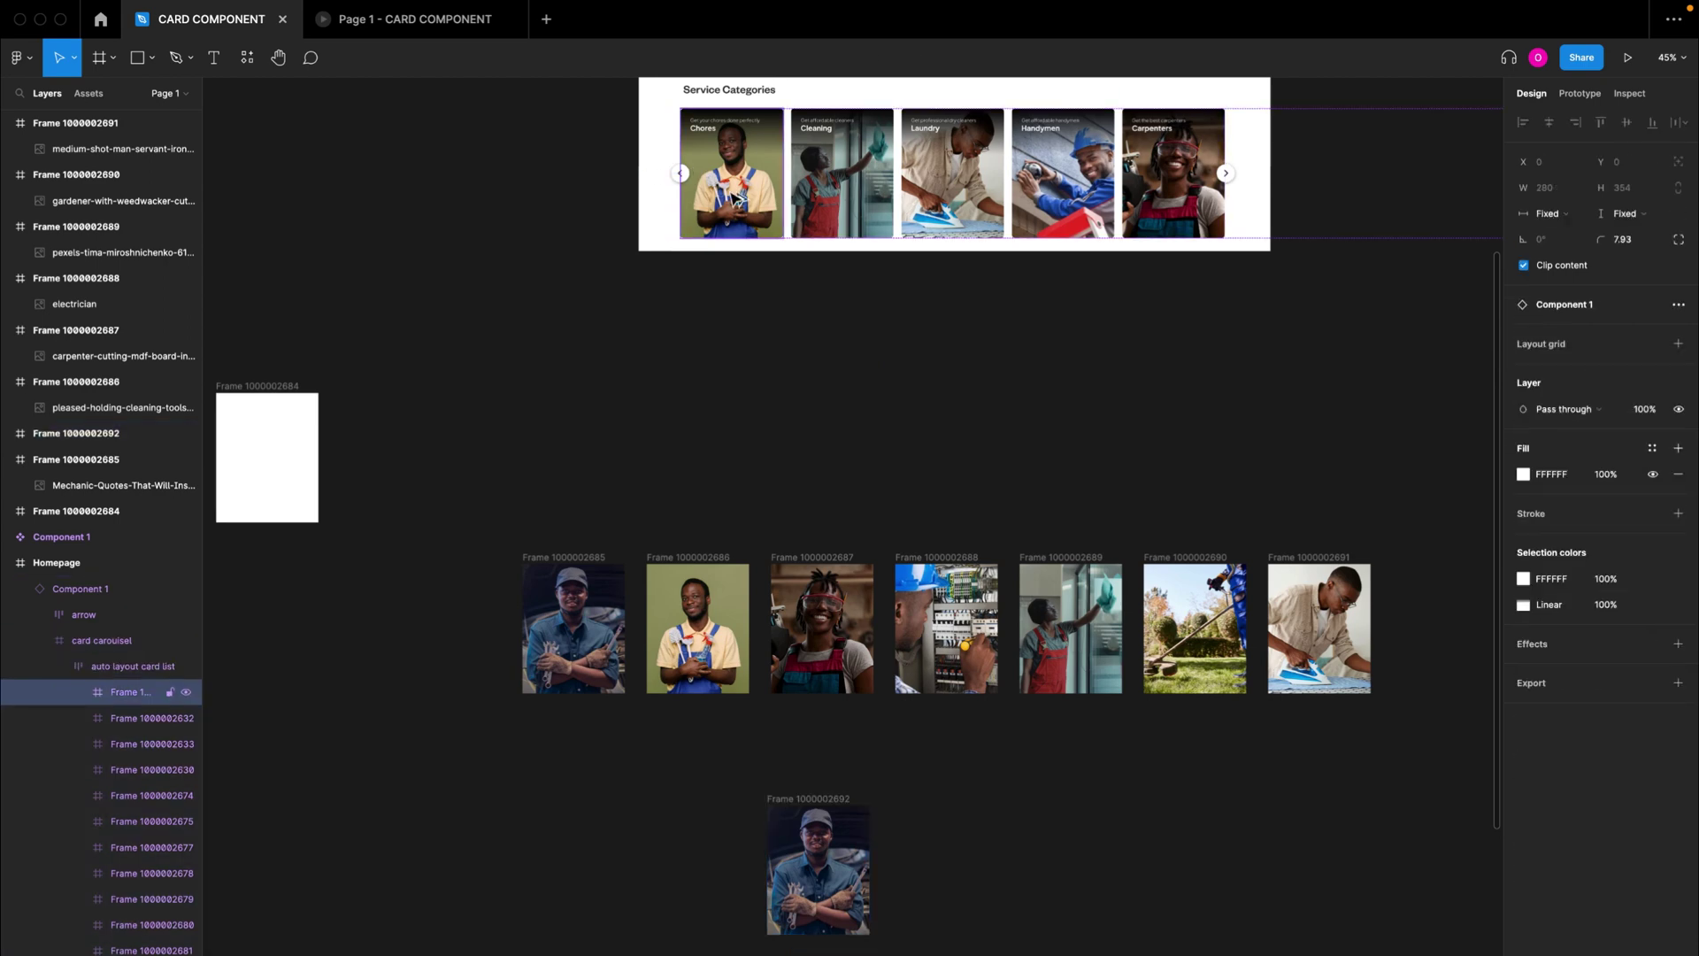
pyautogui.moveTo(735, 197); pyautogui.dragTo(695, 871)
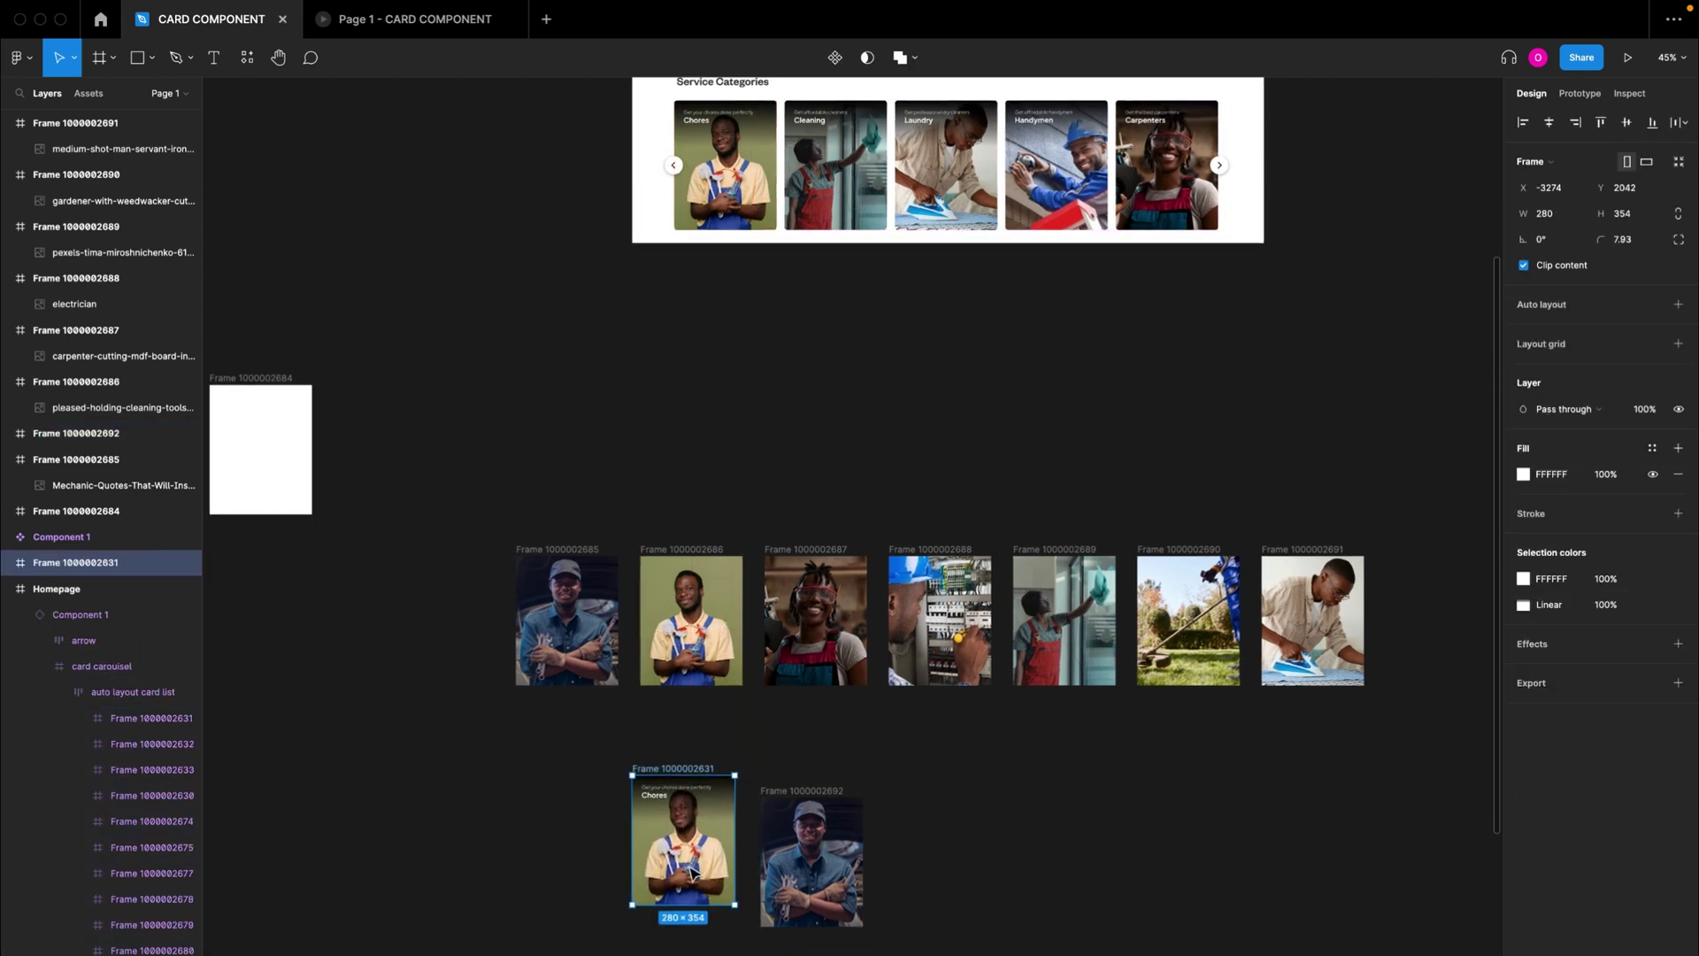
pyautogui.scroll(6, 695, 872)
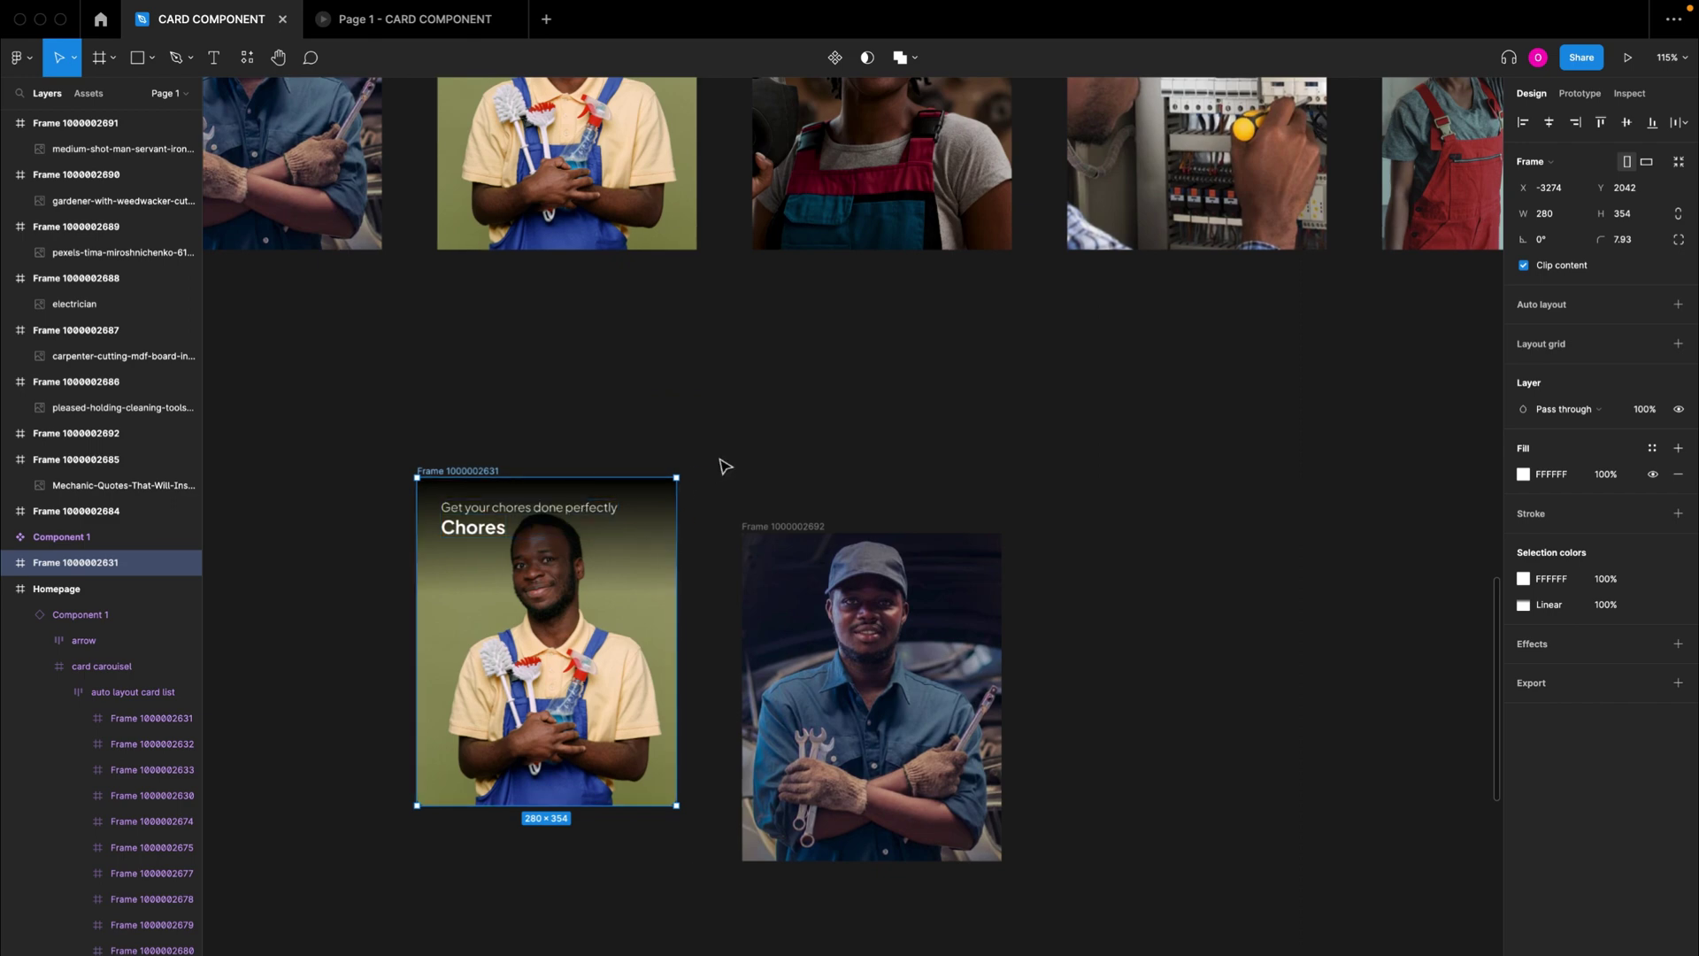
# Draw a 280 × 355 rectangle over the duplicated mechanic card and fill it with black 000000.
pyautogui.click(137, 58)
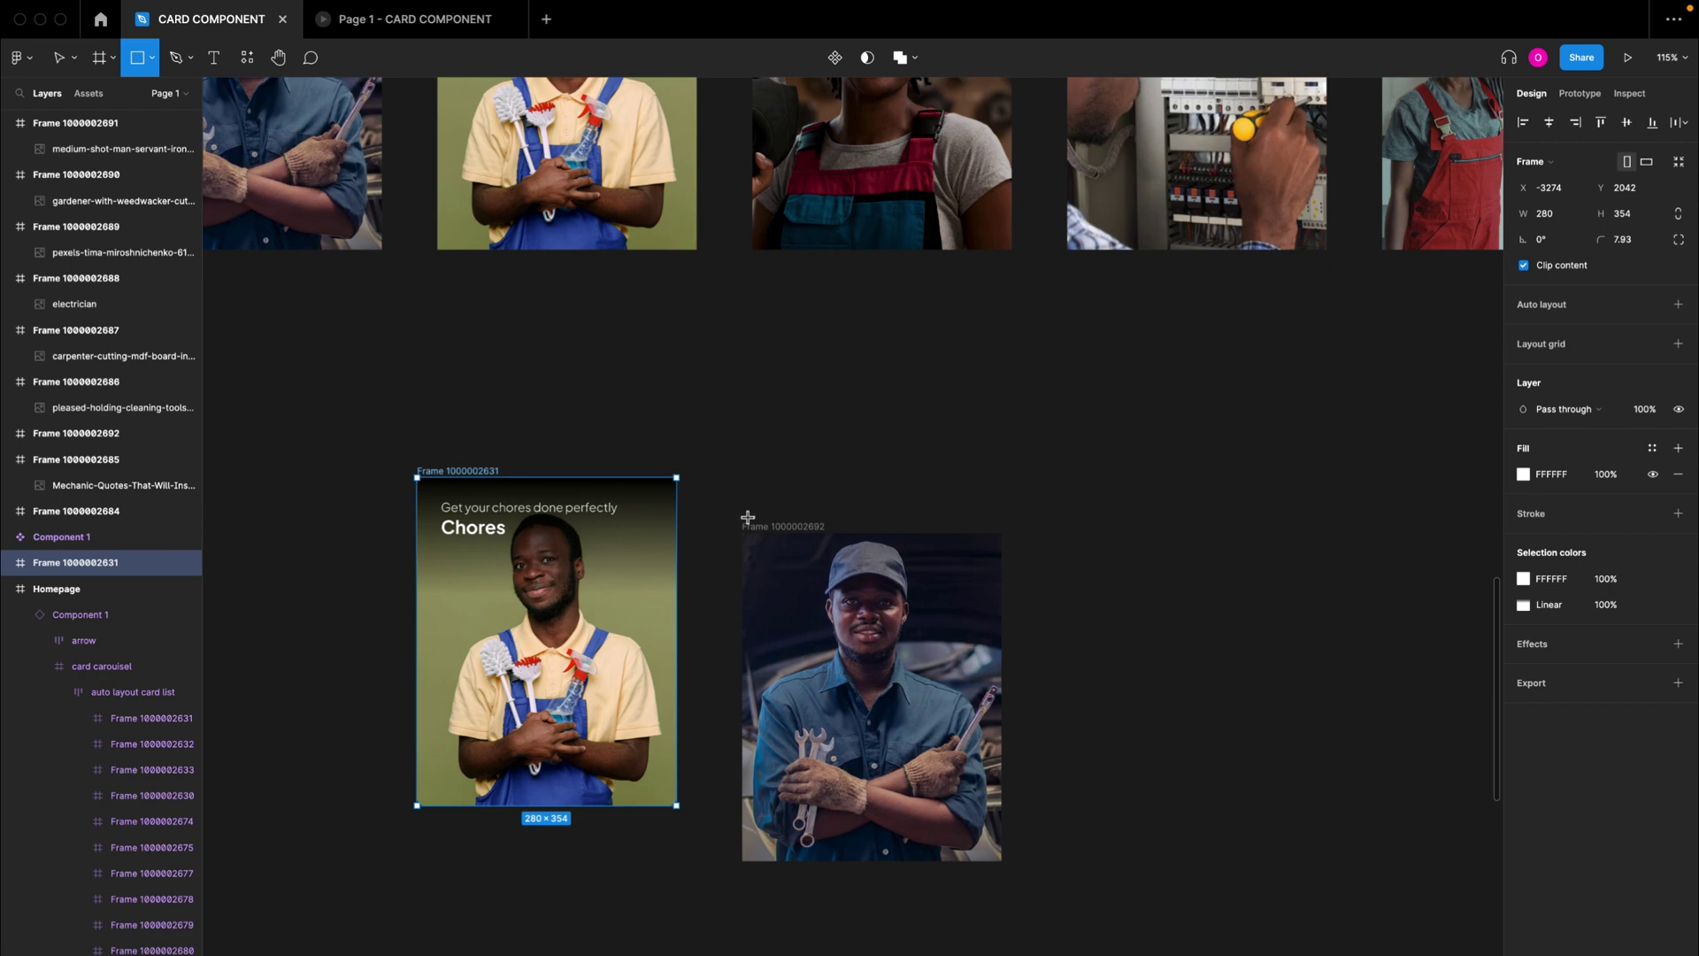
pyautogui.moveTo(742, 533)
pyautogui.mouseDown()
pyautogui.moveTo(957, 750)
pyautogui.moveTo(975, 839)
pyautogui.moveTo(1002, 863)
pyautogui.mouseUp()
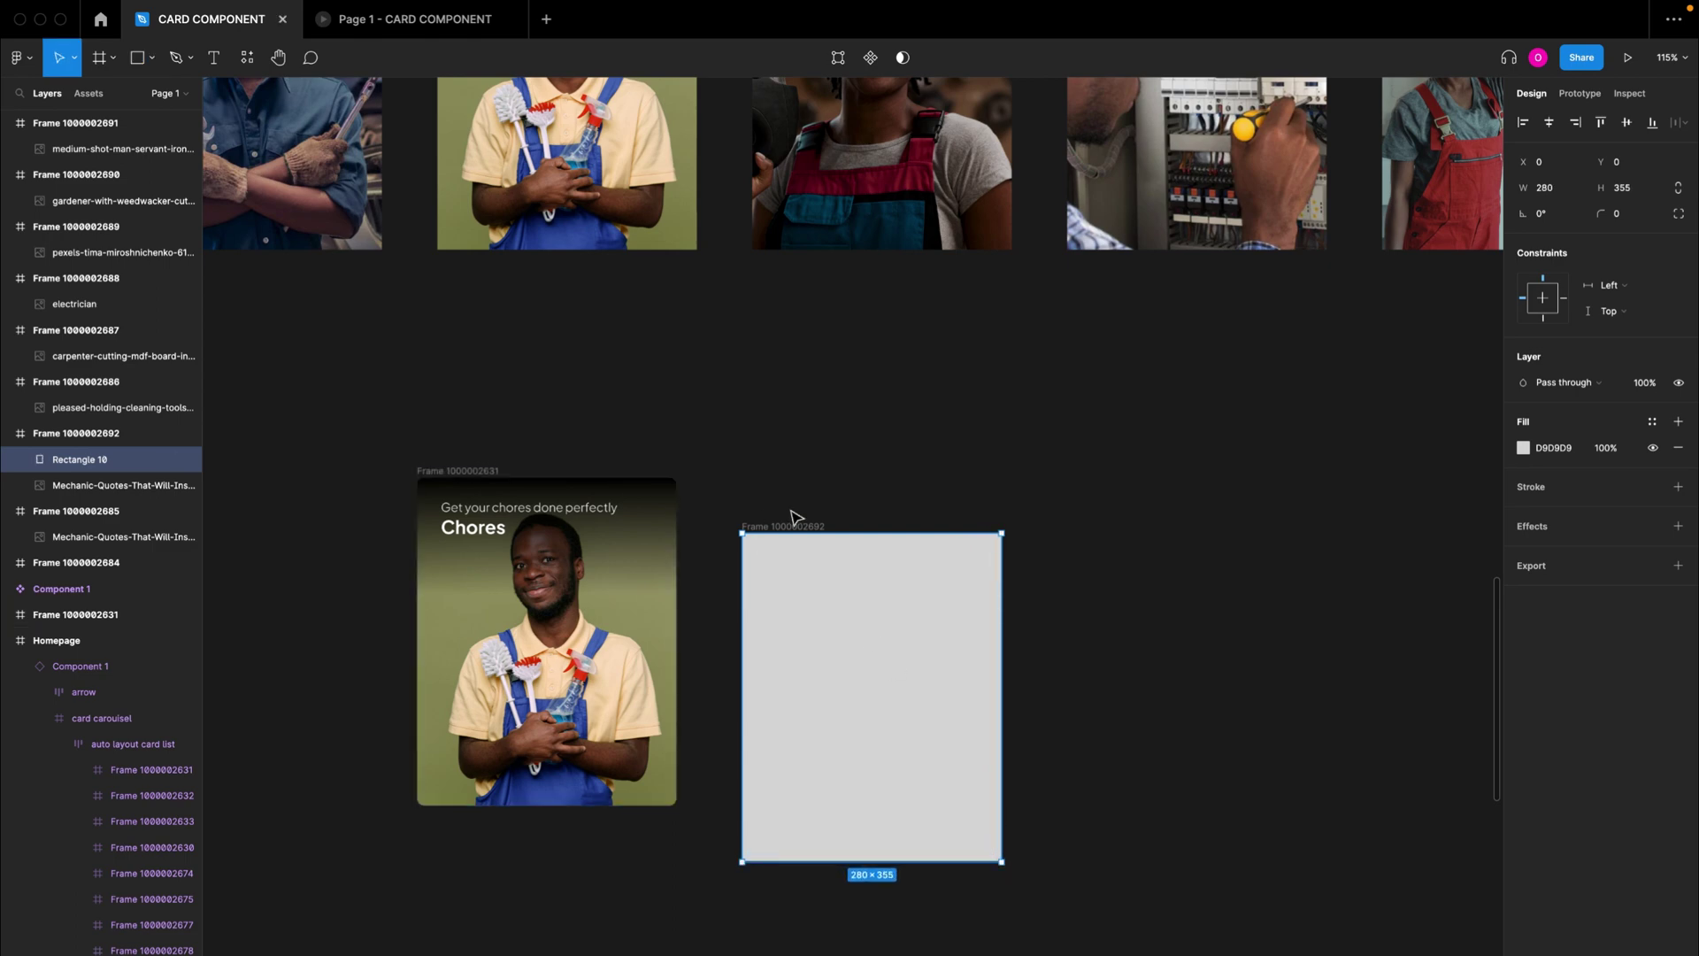
pyautogui.click(1524, 449)
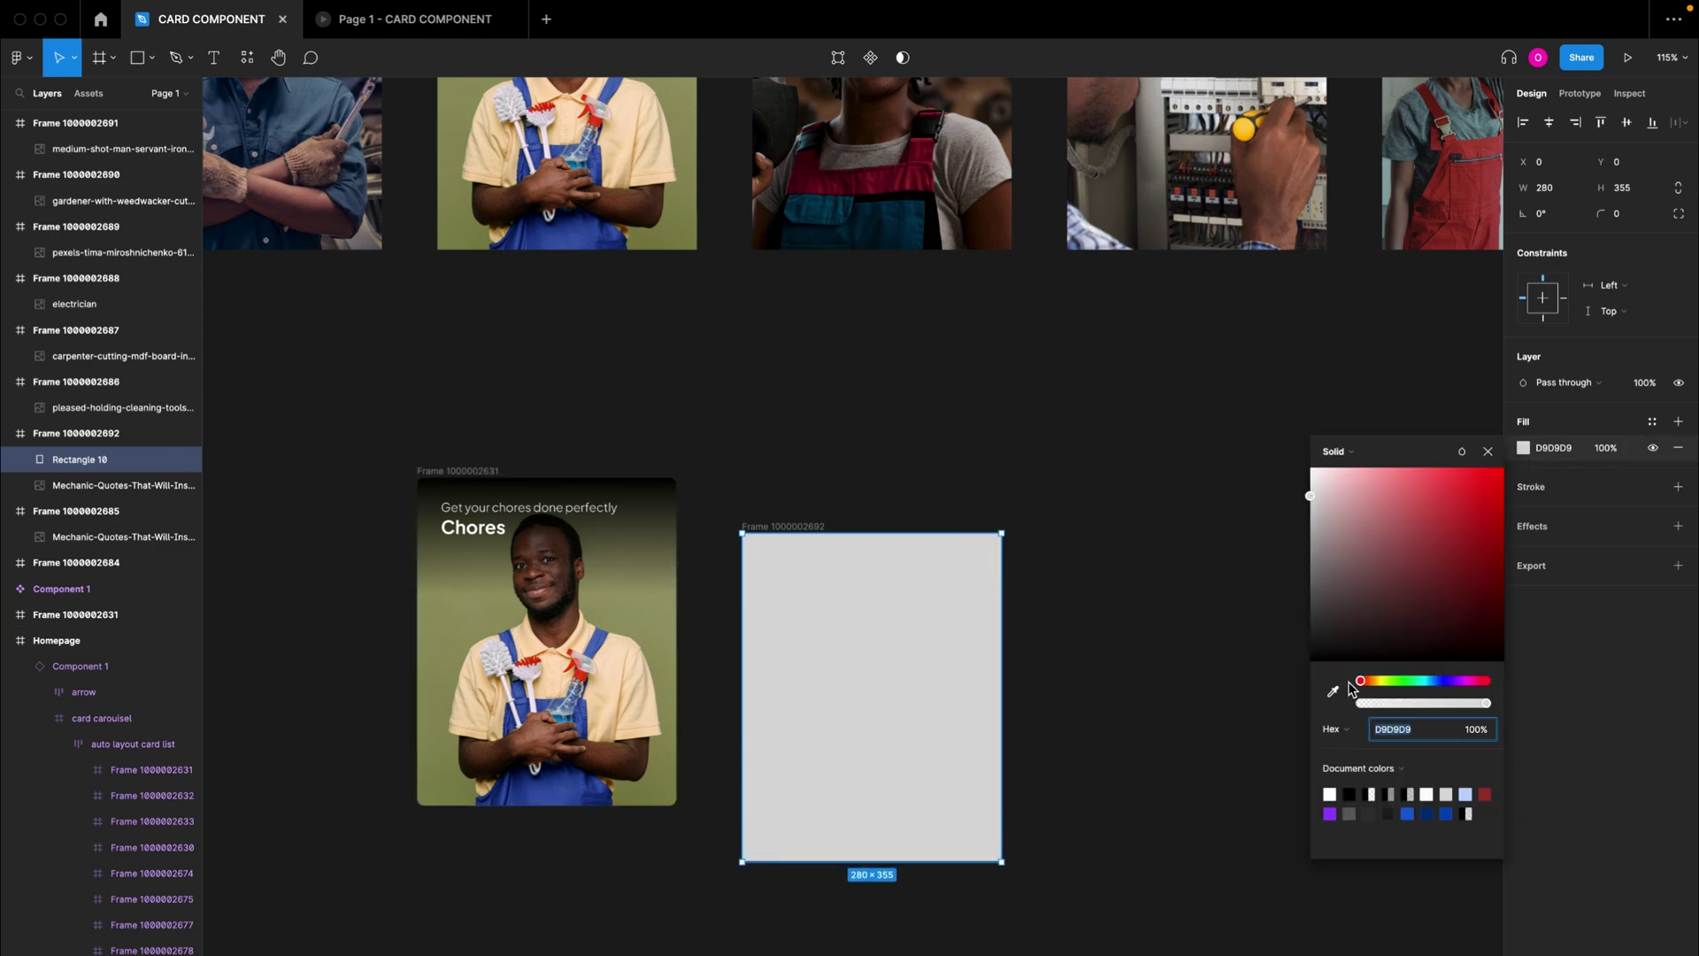
pyautogui.click(1351, 793)
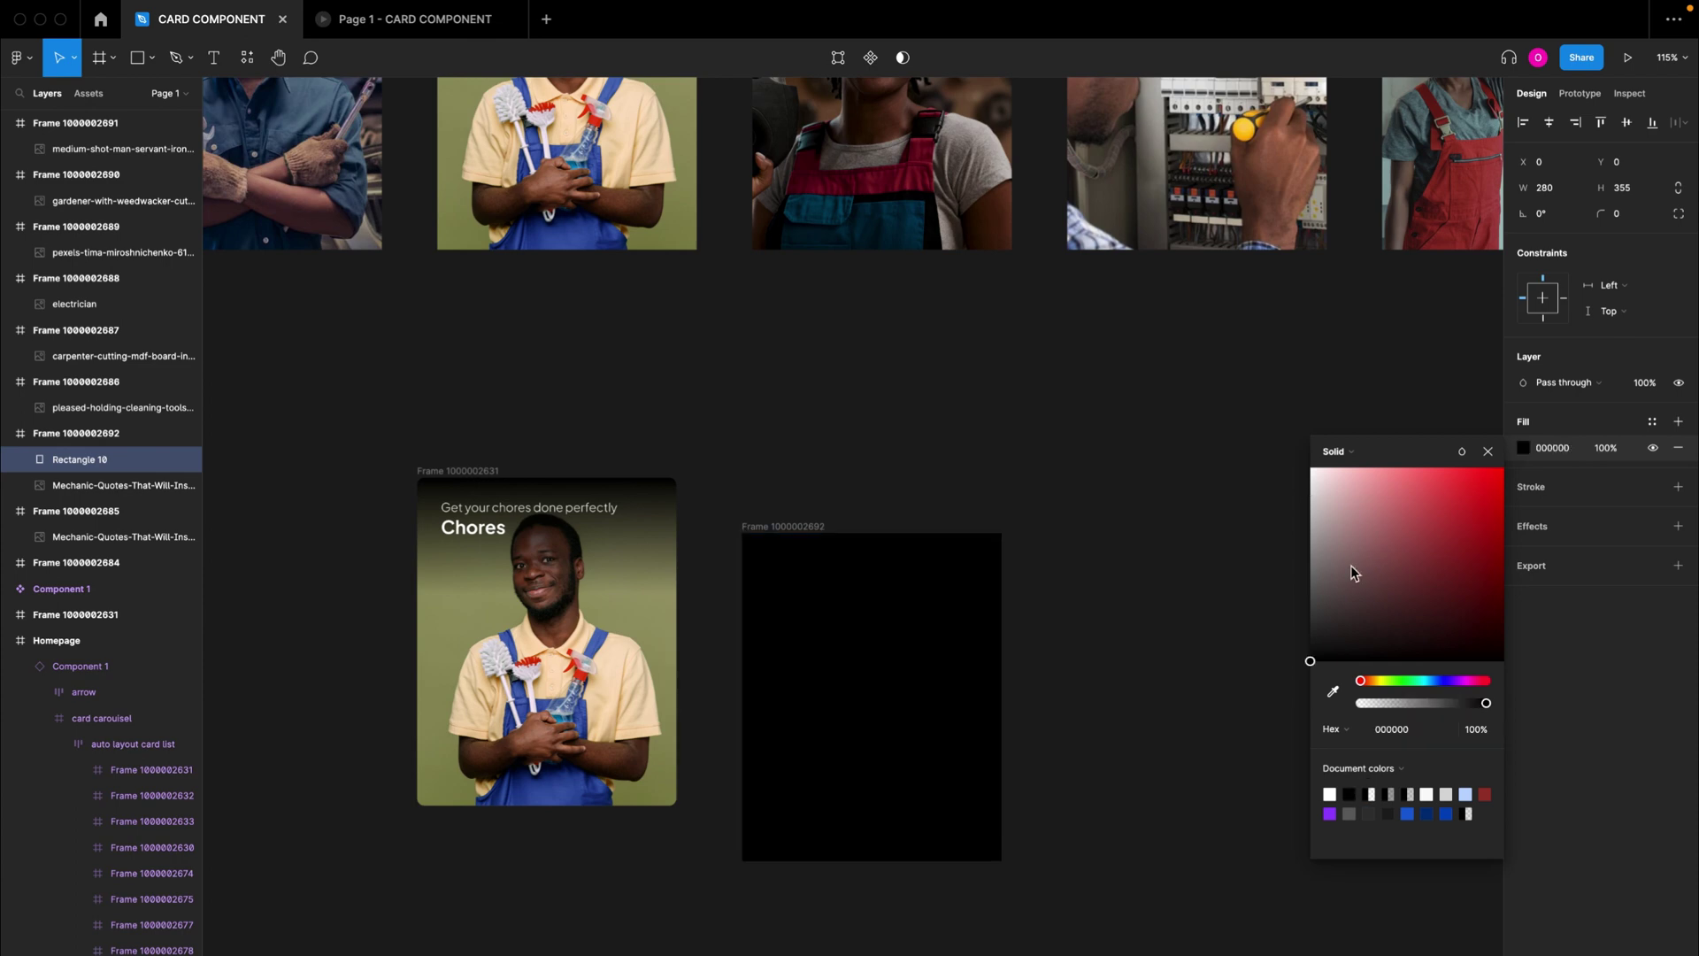
# Change the rectangle's fill to a linear gradient, solid black at the card's bottom edge and fading to transparent just below mid-height.
pyautogui.click(1335, 453)
pyautogui.click(1351, 478)
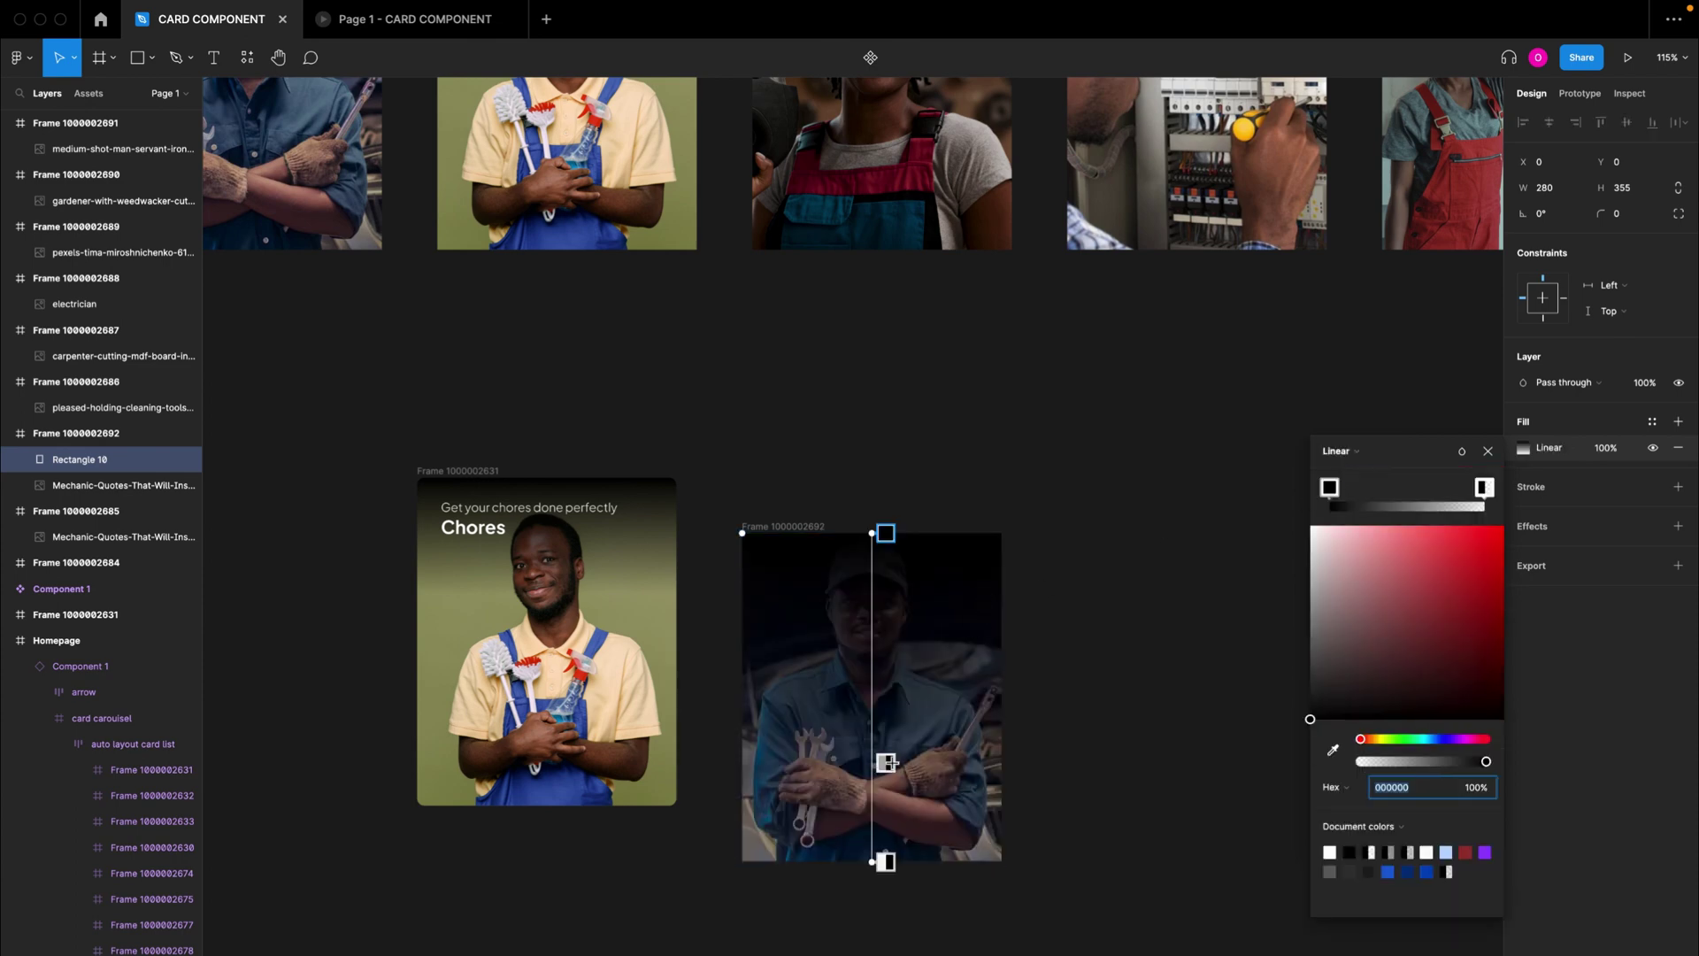
pyautogui.moveTo(885, 860); pyautogui.dragTo(871, 636)
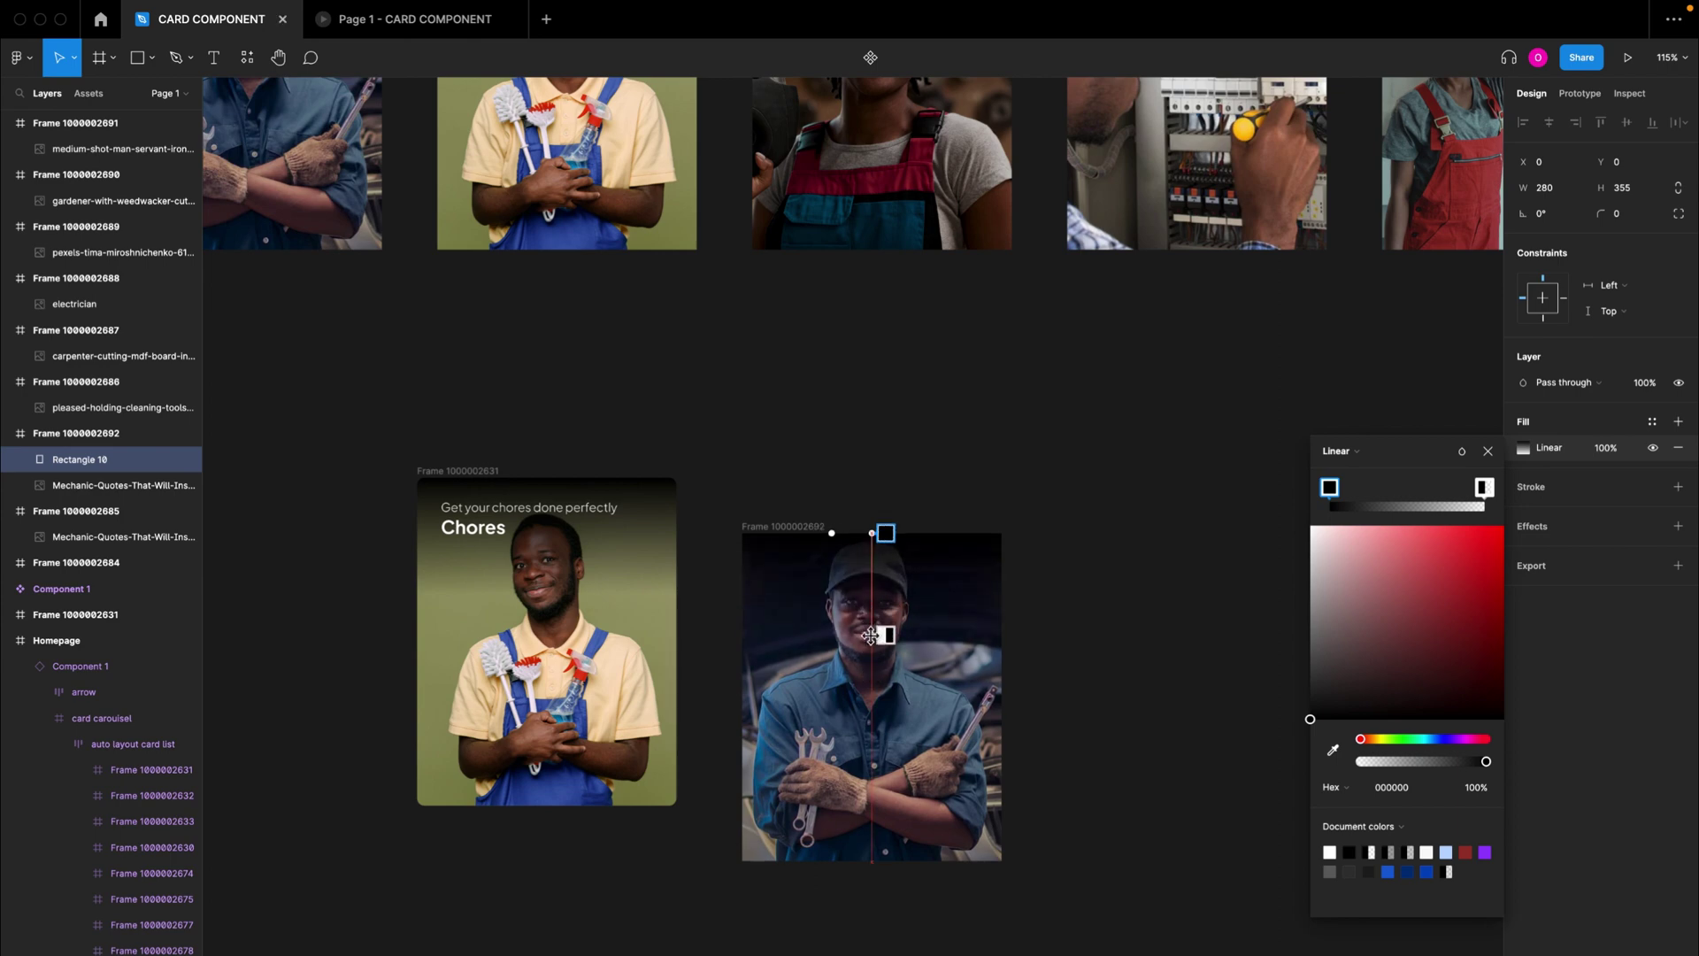
pyautogui.moveTo(871, 636); pyautogui.dragTo(872, 635)
pyautogui.moveTo(885, 533); pyautogui.dragTo(874, 862)
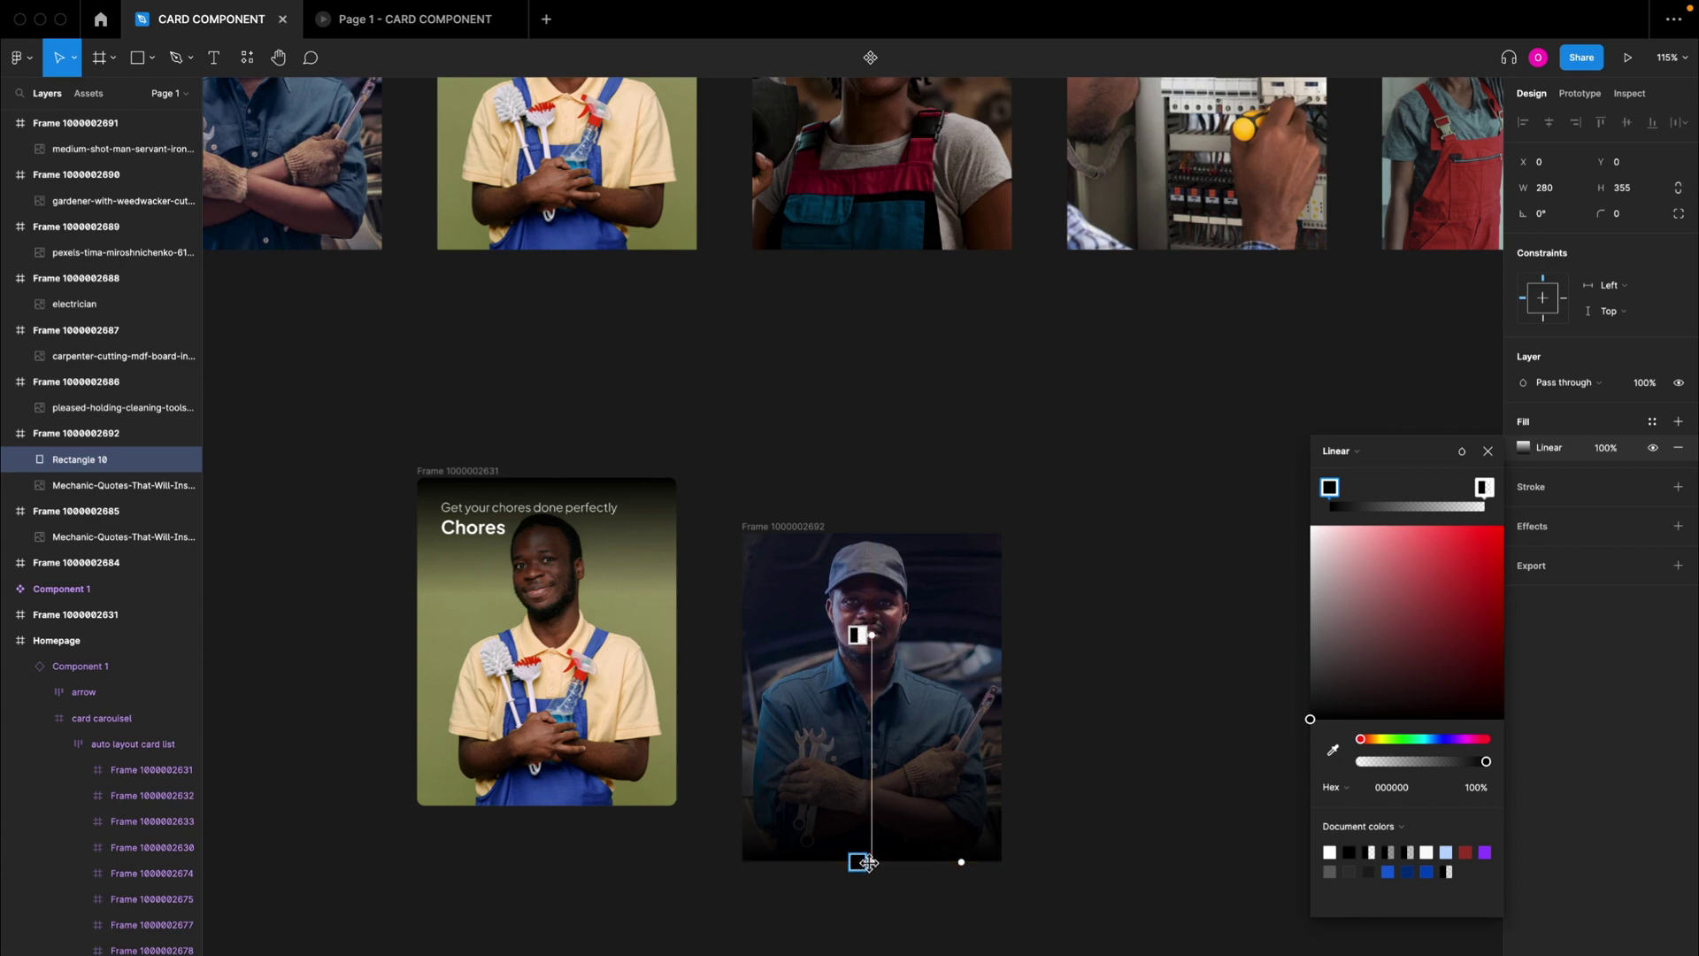
pyautogui.moveTo(872, 635); pyautogui.dragTo(872, 711)
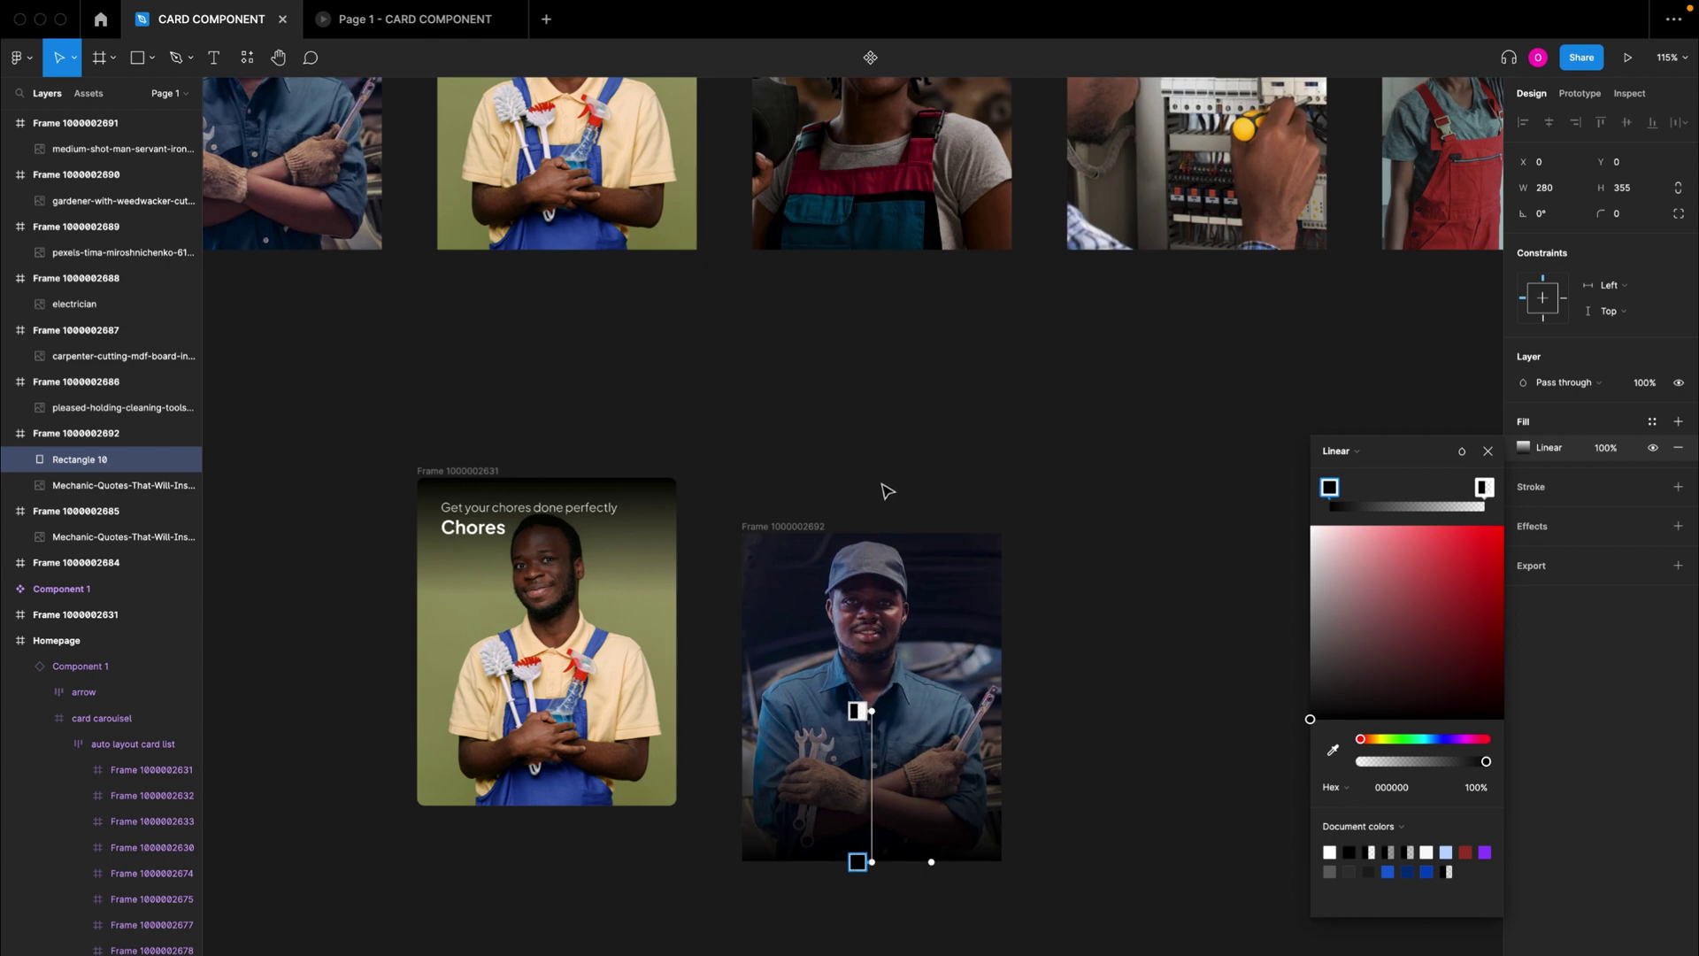
pyautogui.press('Escape')
# Copy the Chores card's heading block onto the dark lower area of the mechanic card.
pyautogui.click(498, 528)
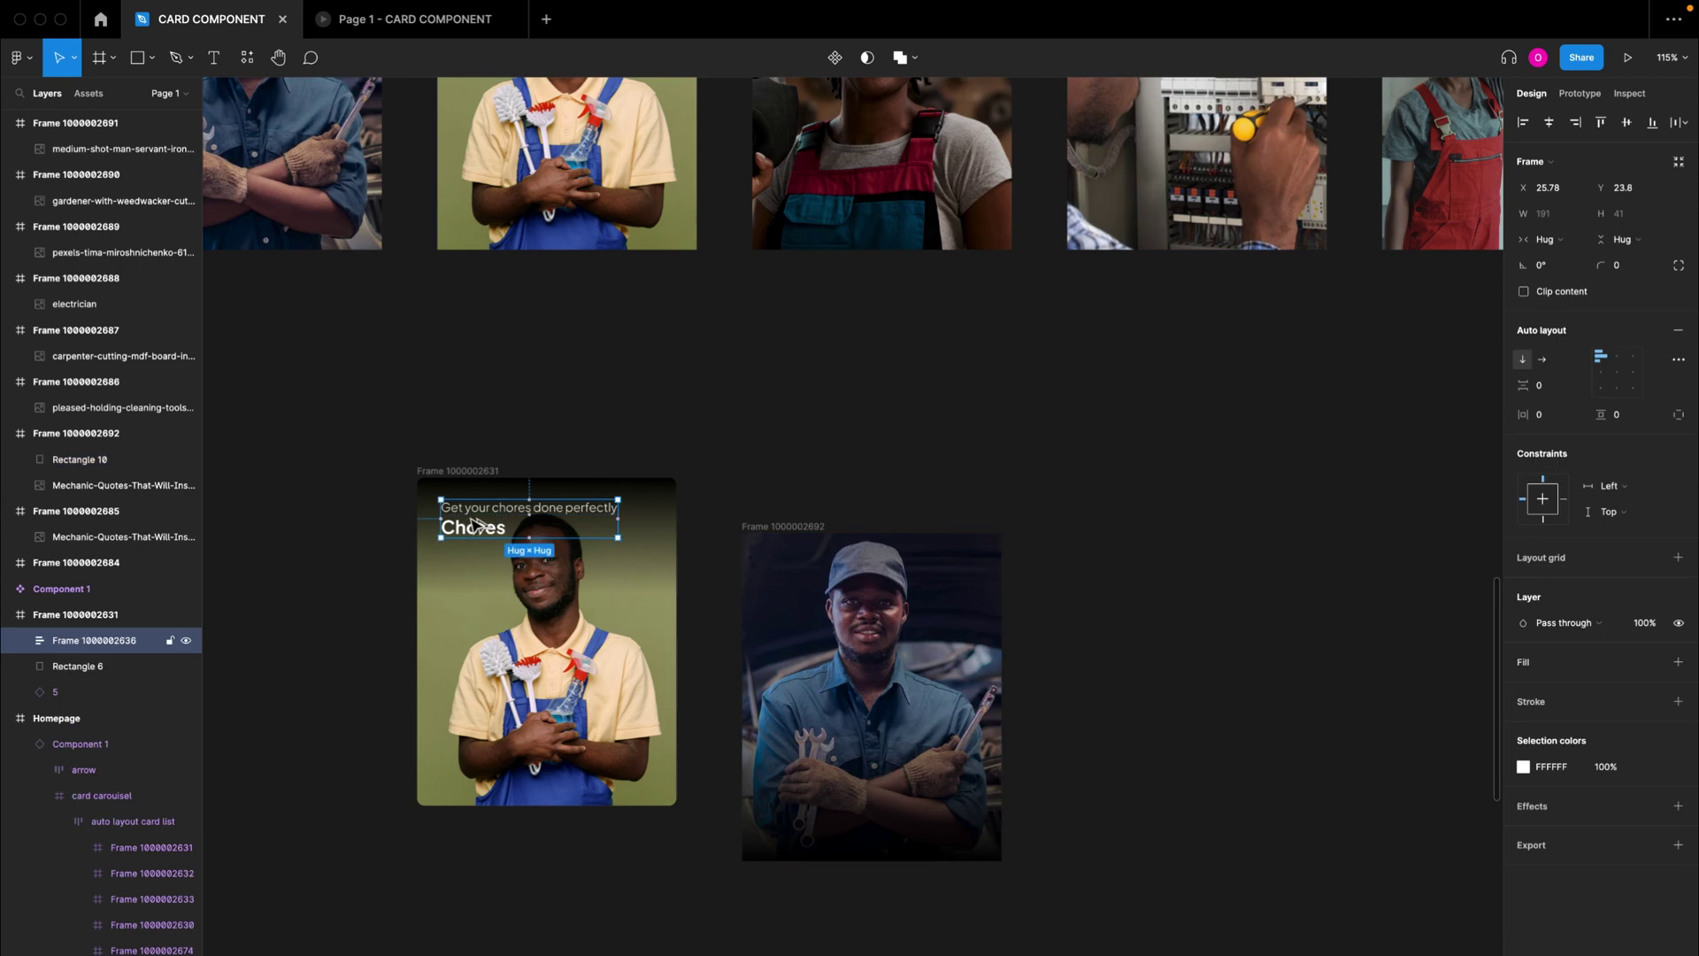
pyautogui.keyDown('alt'); pyautogui.moveTo(475, 523); pyautogui.dragTo(801, 824); pyautogui.keyUp('alt')
pyautogui.click(1066, 678)
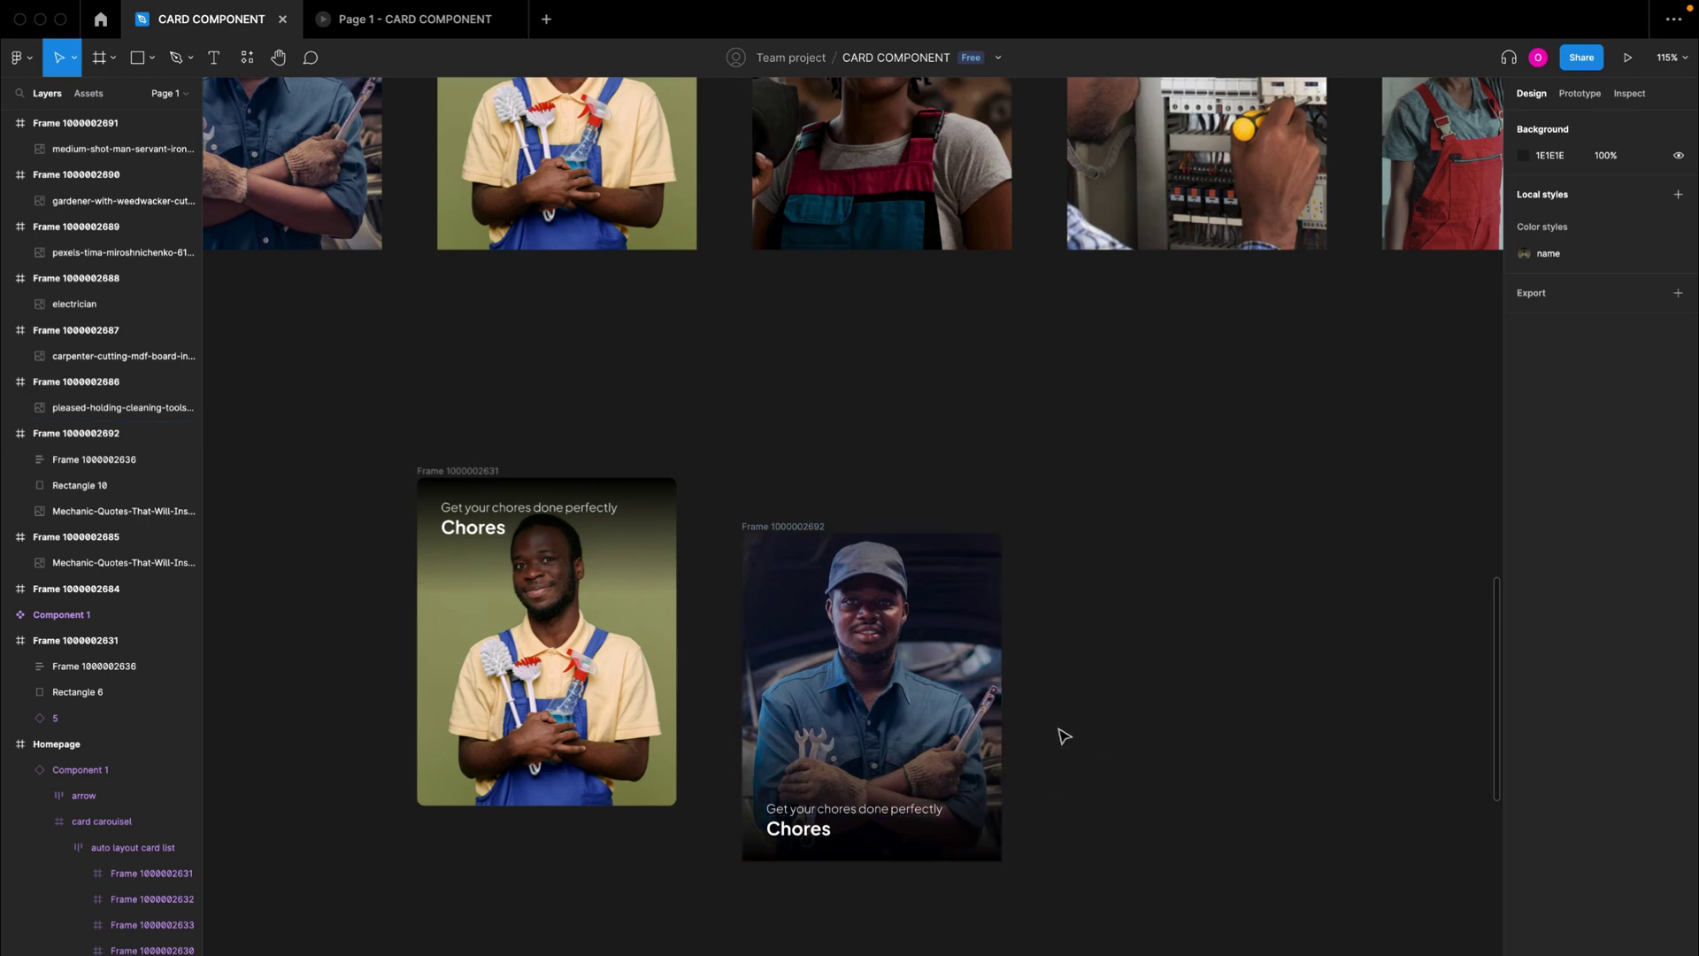
# Create a "New" text label, wrap it in an auto layout frame 76 wide, and centre the text inside.
pyautogui.press('t')
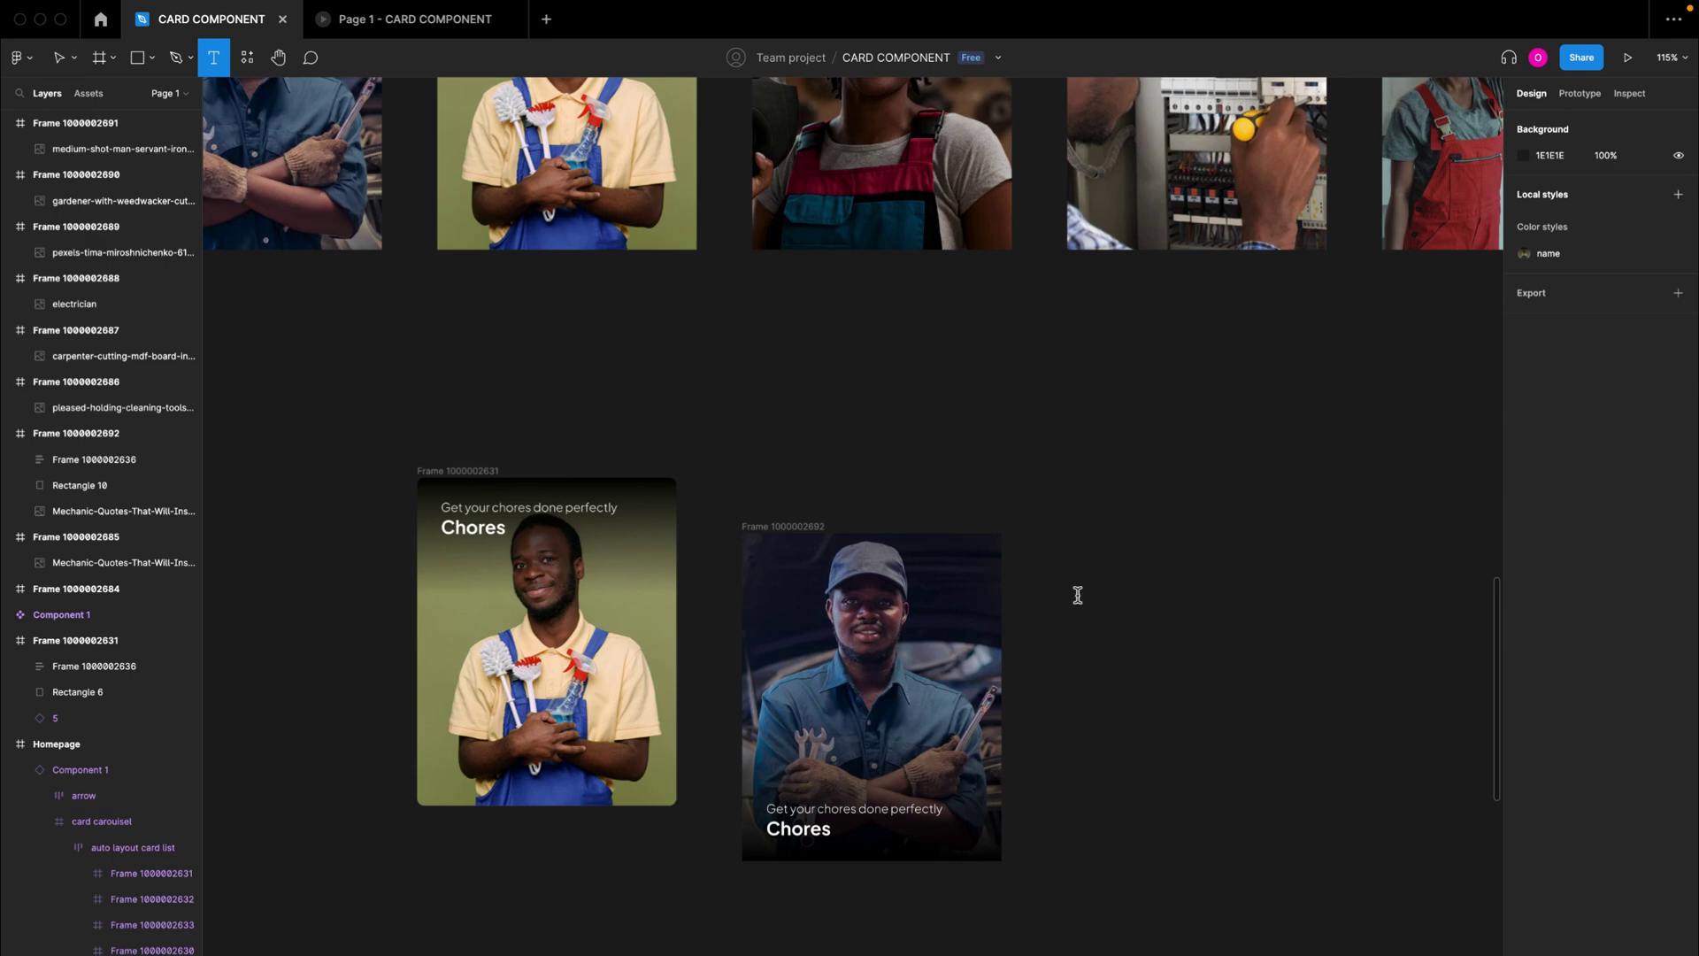
pyautogui.click(1078, 594)
pyautogui.write('New')
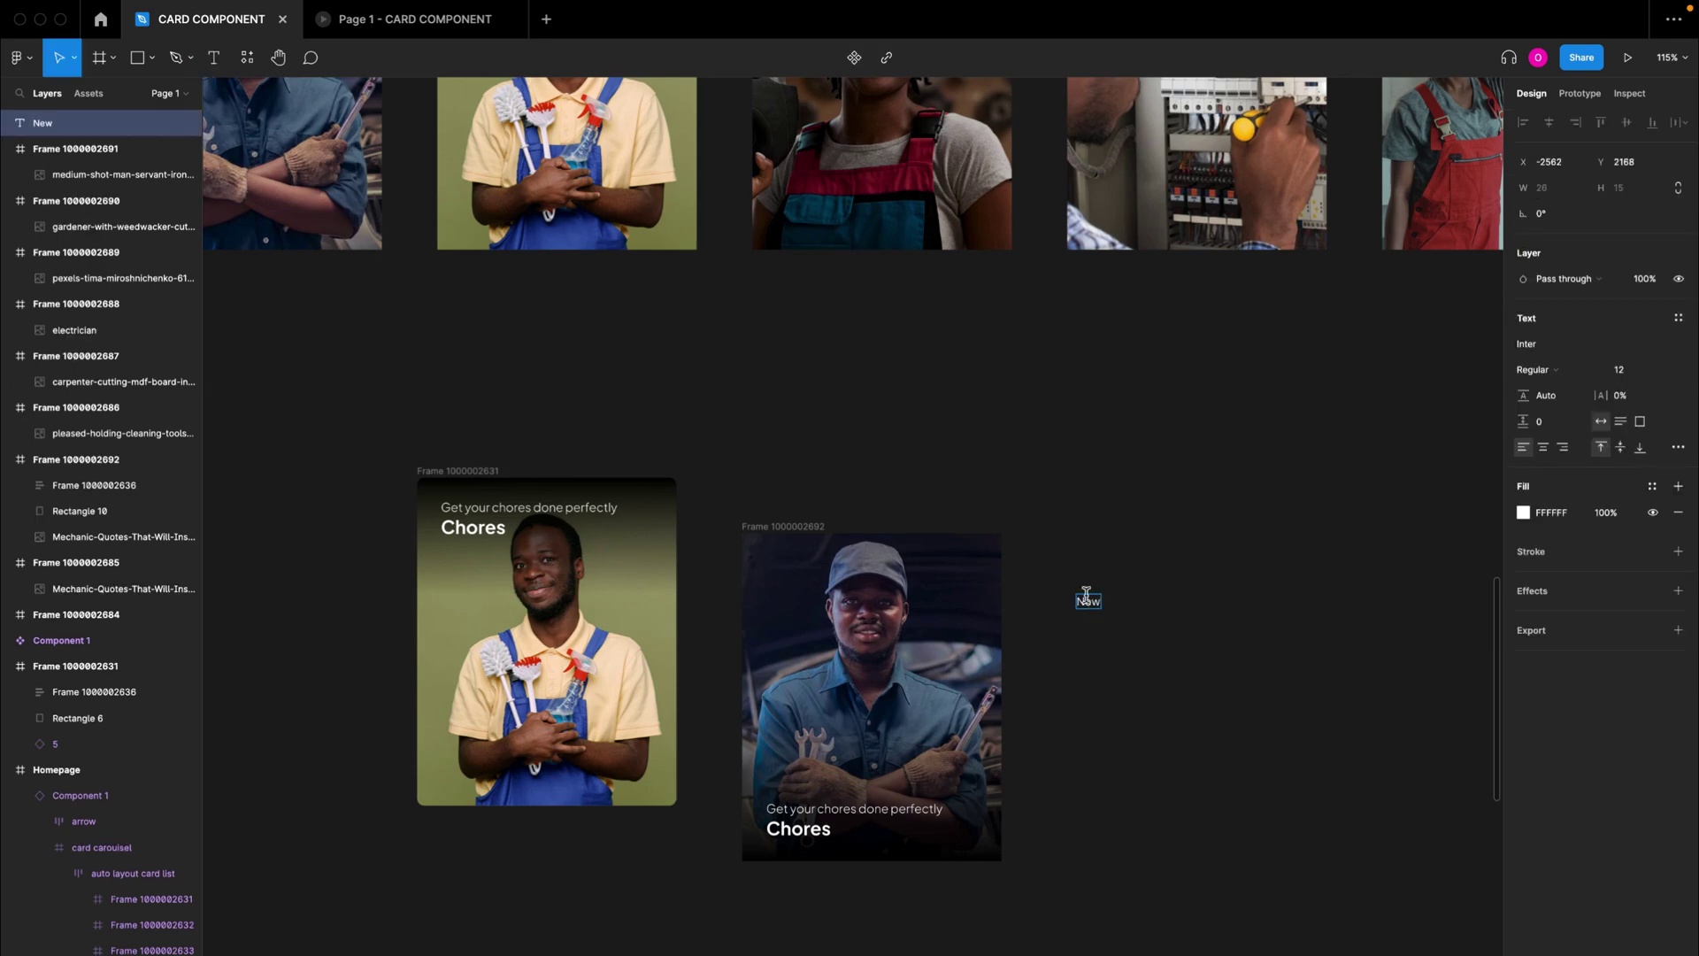
pyautogui.press('Escape')
pyautogui.hotkey('shift', 'a')
pyautogui.moveTo(1114, 601); pyautogui.dragTo(1138, 598)
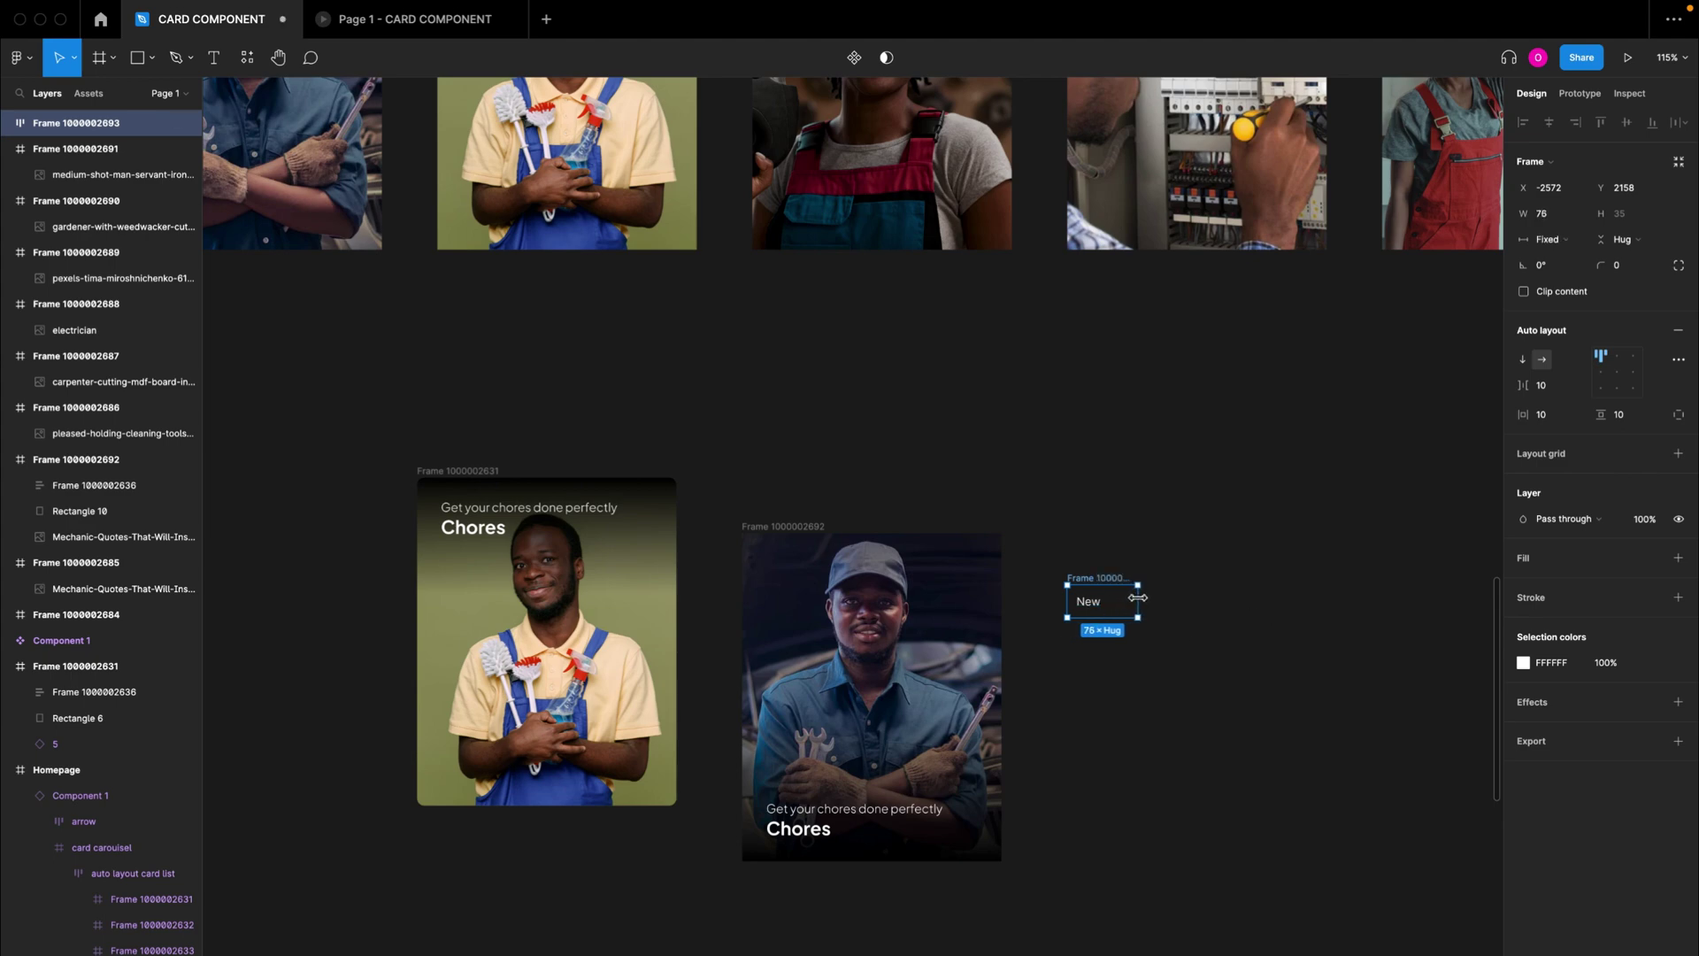
pyautogui.click(1617, 372)
# Move the New tag into the mechanic card's upper-left corner at about X 8, Y 21 and fill it green 16761F.
pyautogui.moveTo(1100, 583); pyautogui.dragTo(786, 553)
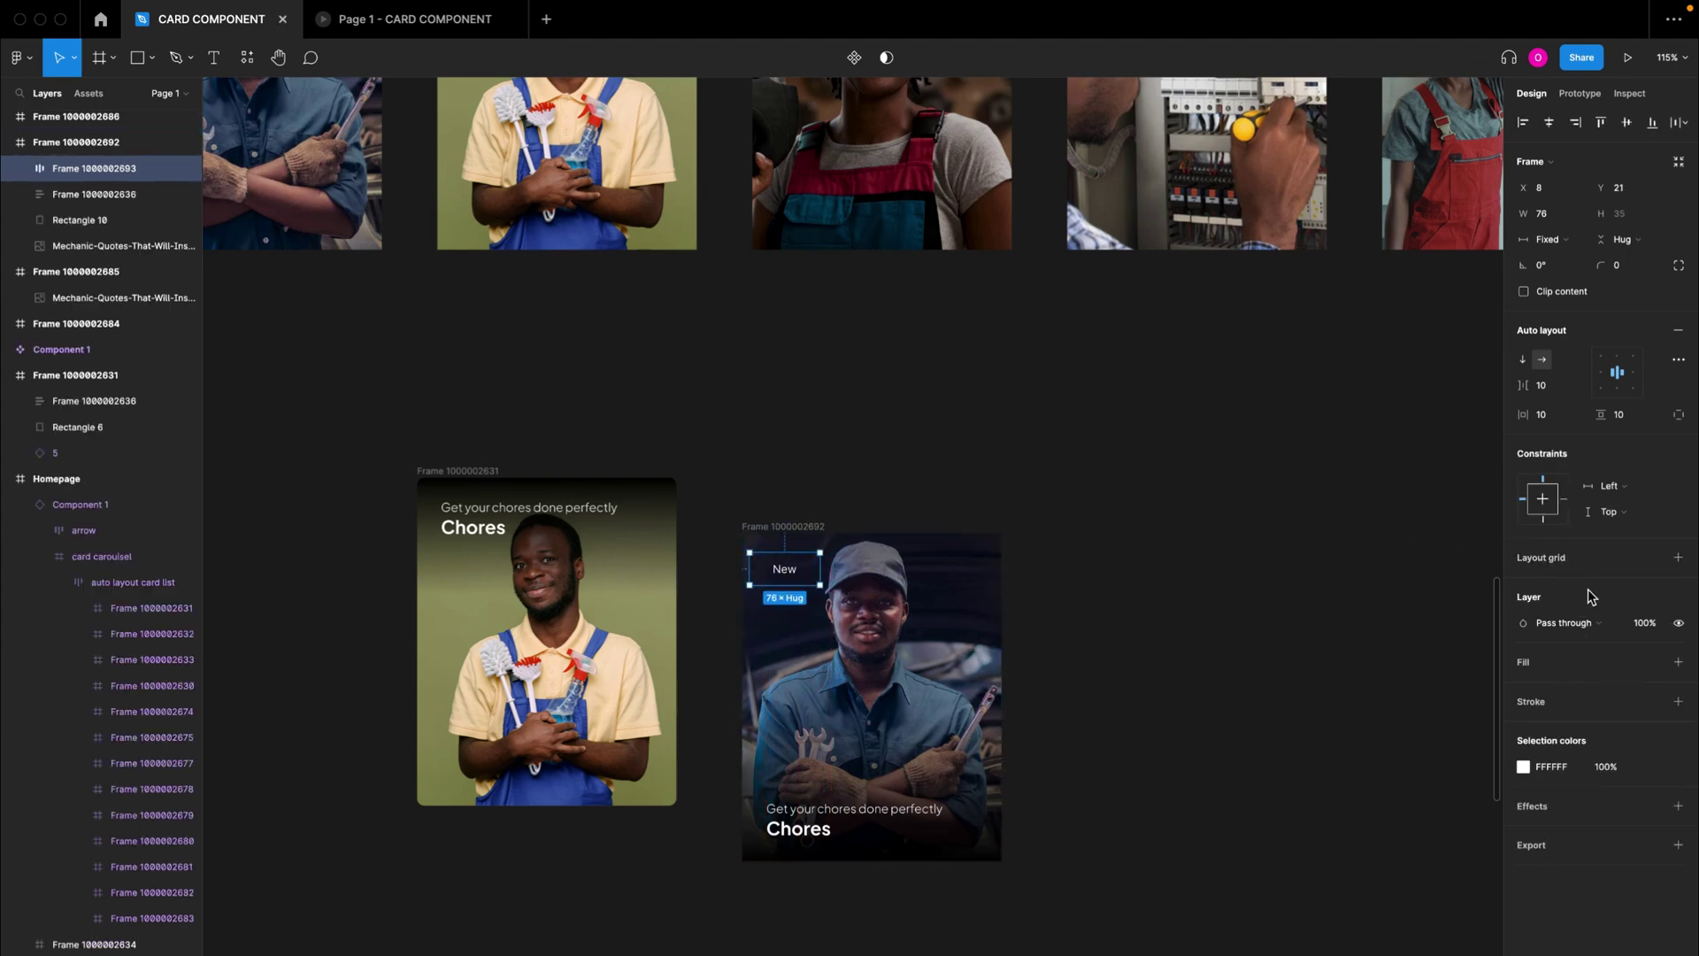
pyautogui.click(1678, 662)
pyautogui.click(1523, 689)
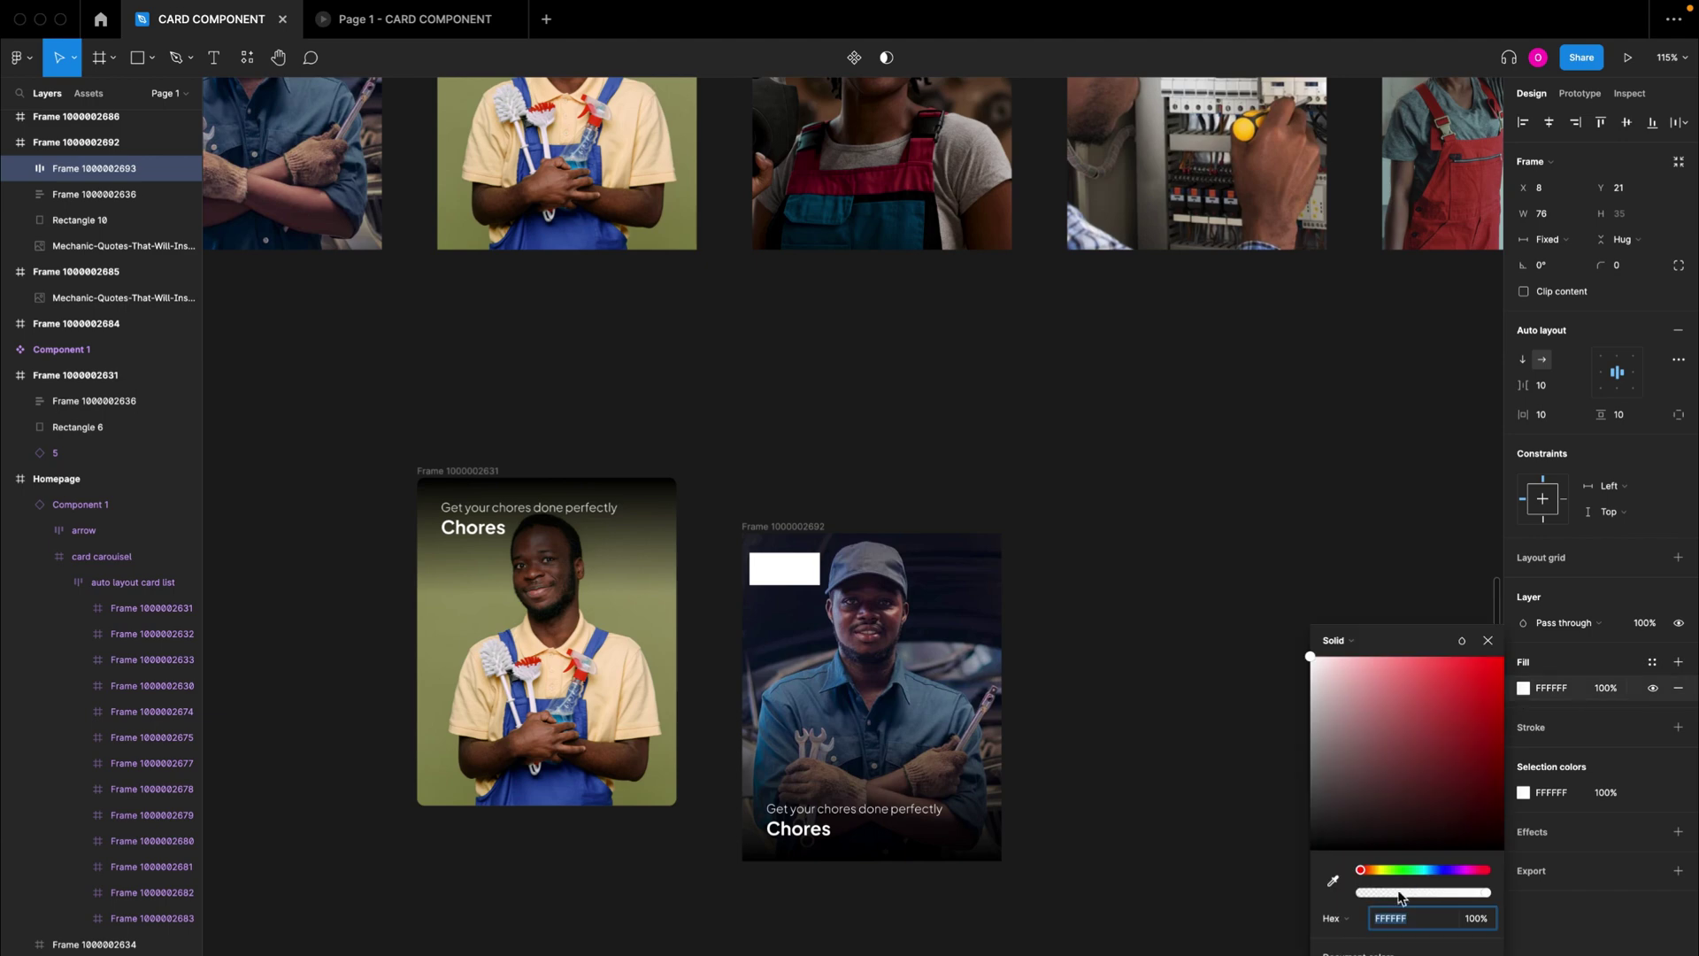
pyautogui.click(1404, 869)
pyautogui.click(1468, 763)
pyautogui.moveTo(1468, 764); pyautogui.dragTo(1469, 763)
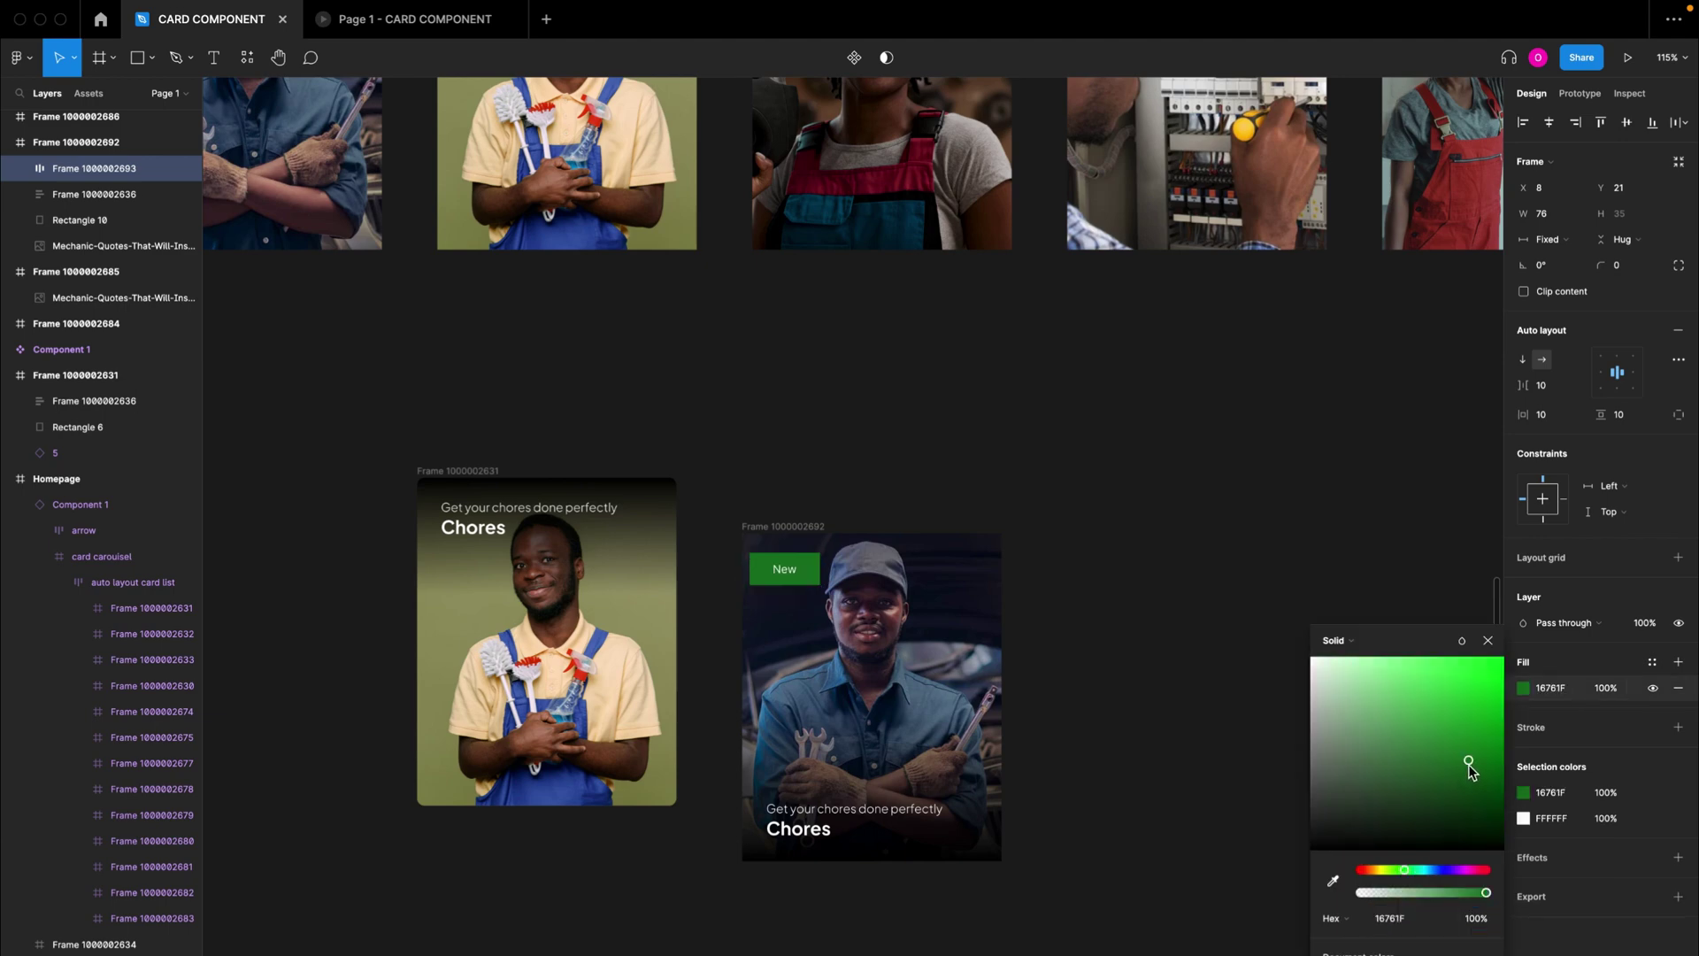
# Enlarge the New tag's text and set the tag's horizontal and vertical padding to 8.
pyautogui.doubleClick(788, 578)
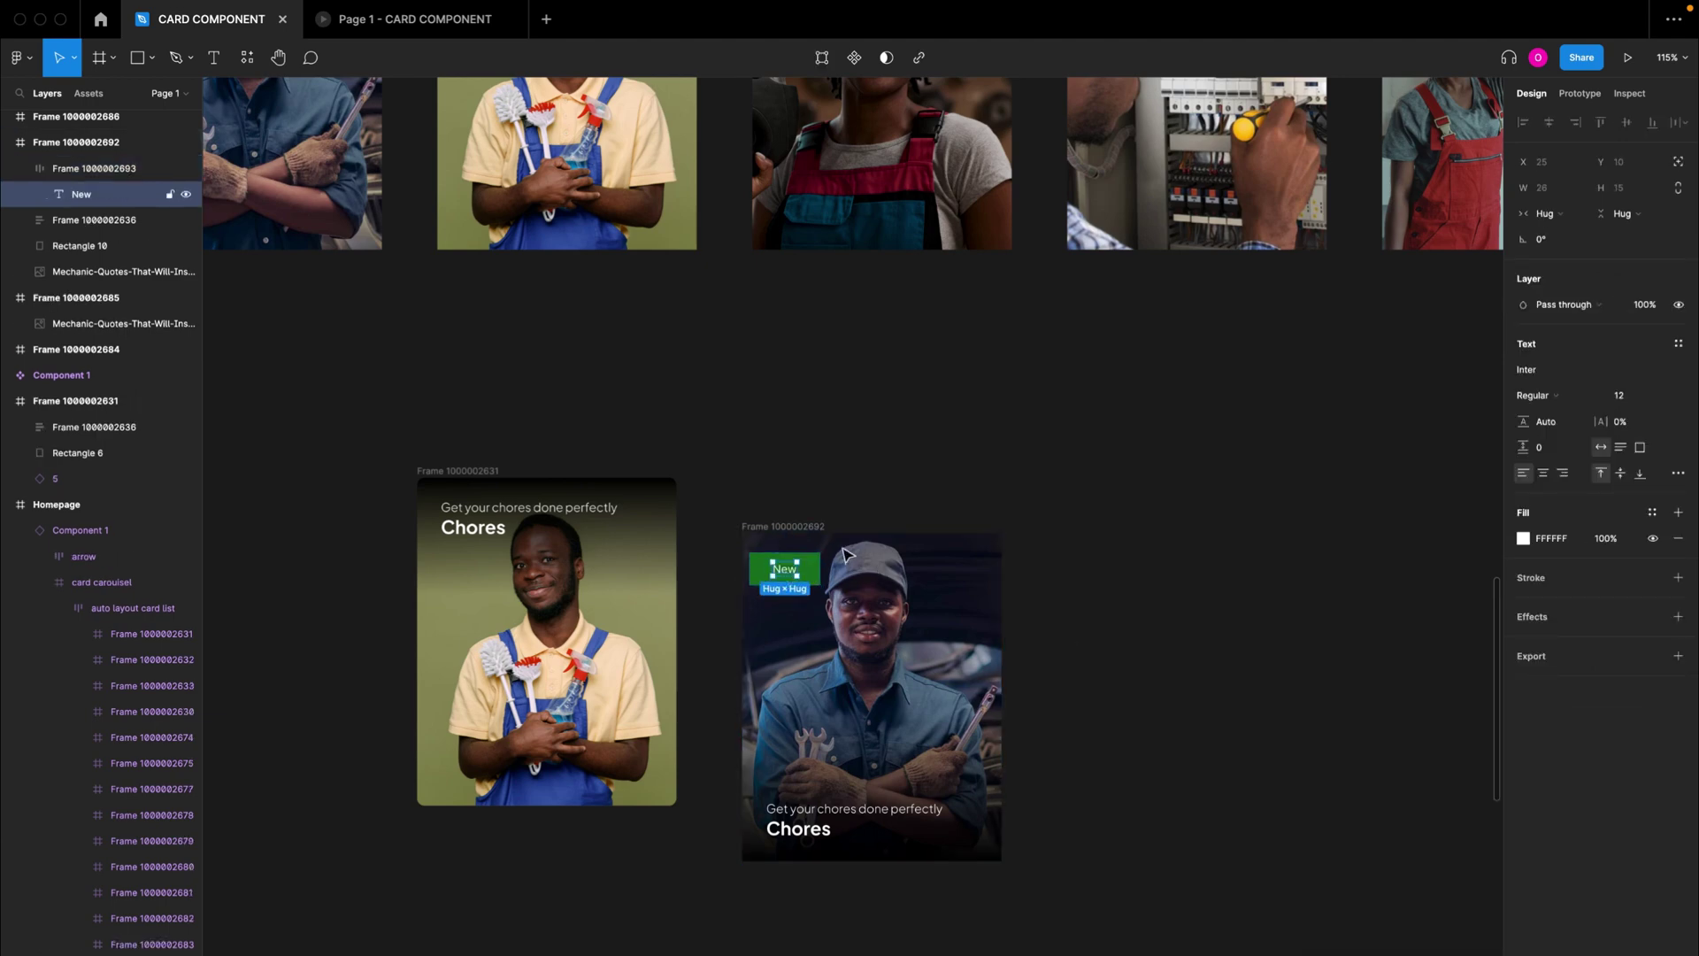
pyautogui.doubleClick(789, 578)
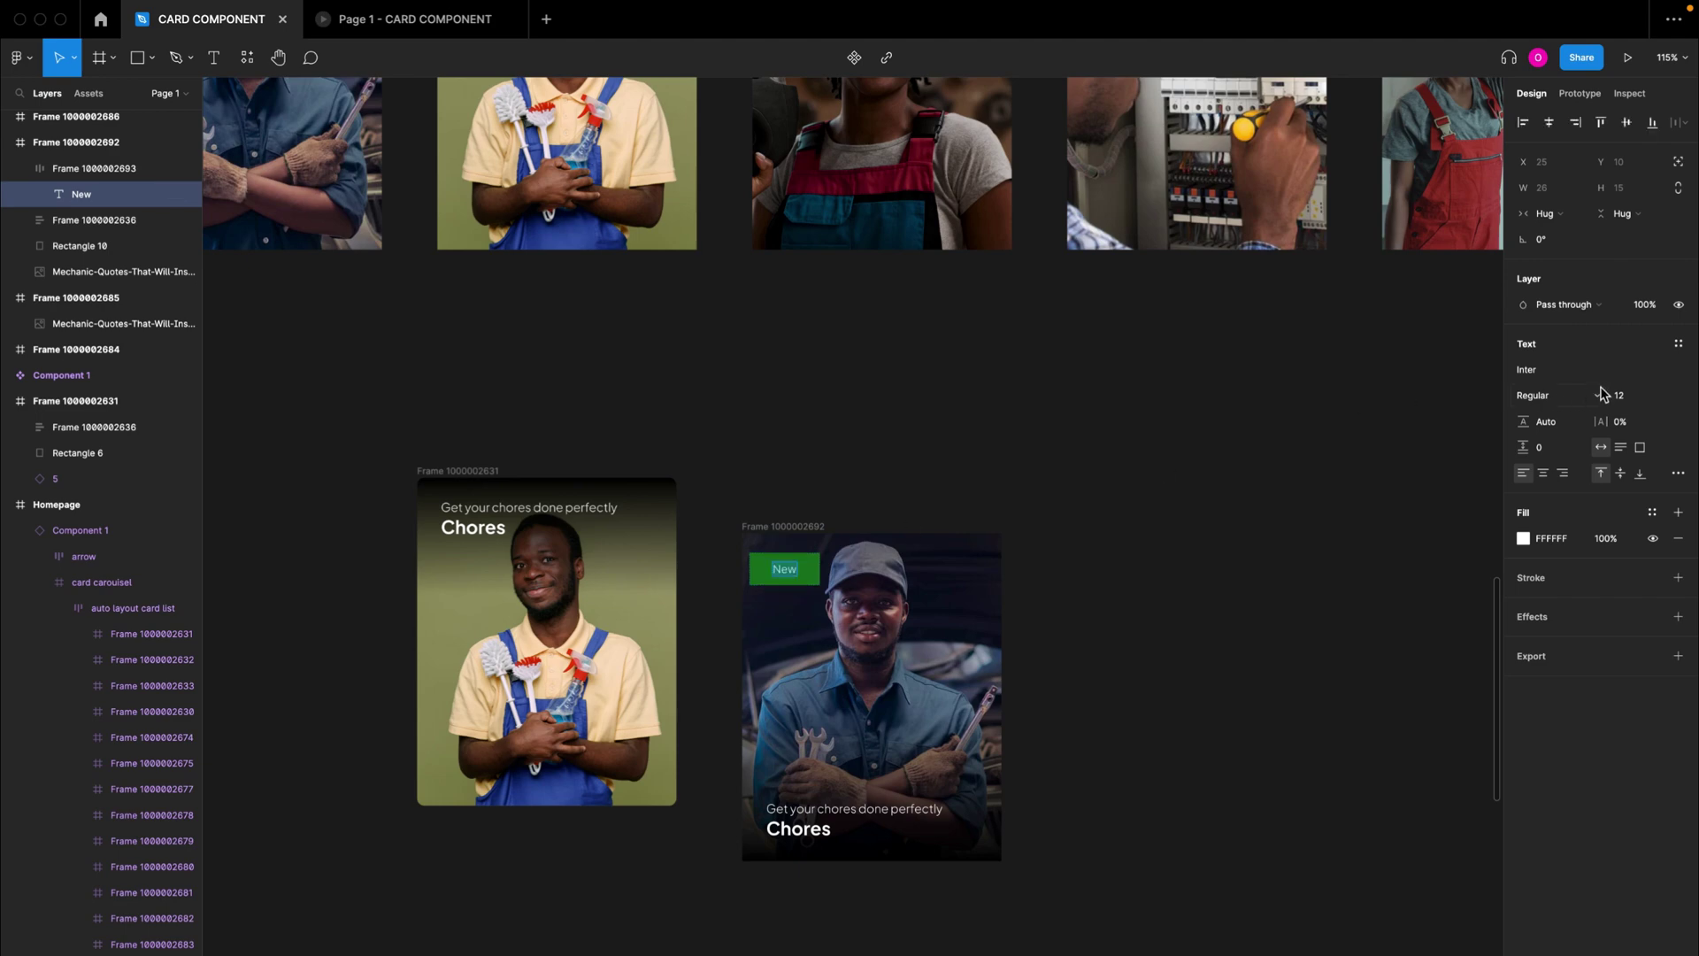
pyautogui.click(1627, 398)
pyautogui.press('Return')
pyautogui.click(806, 574)
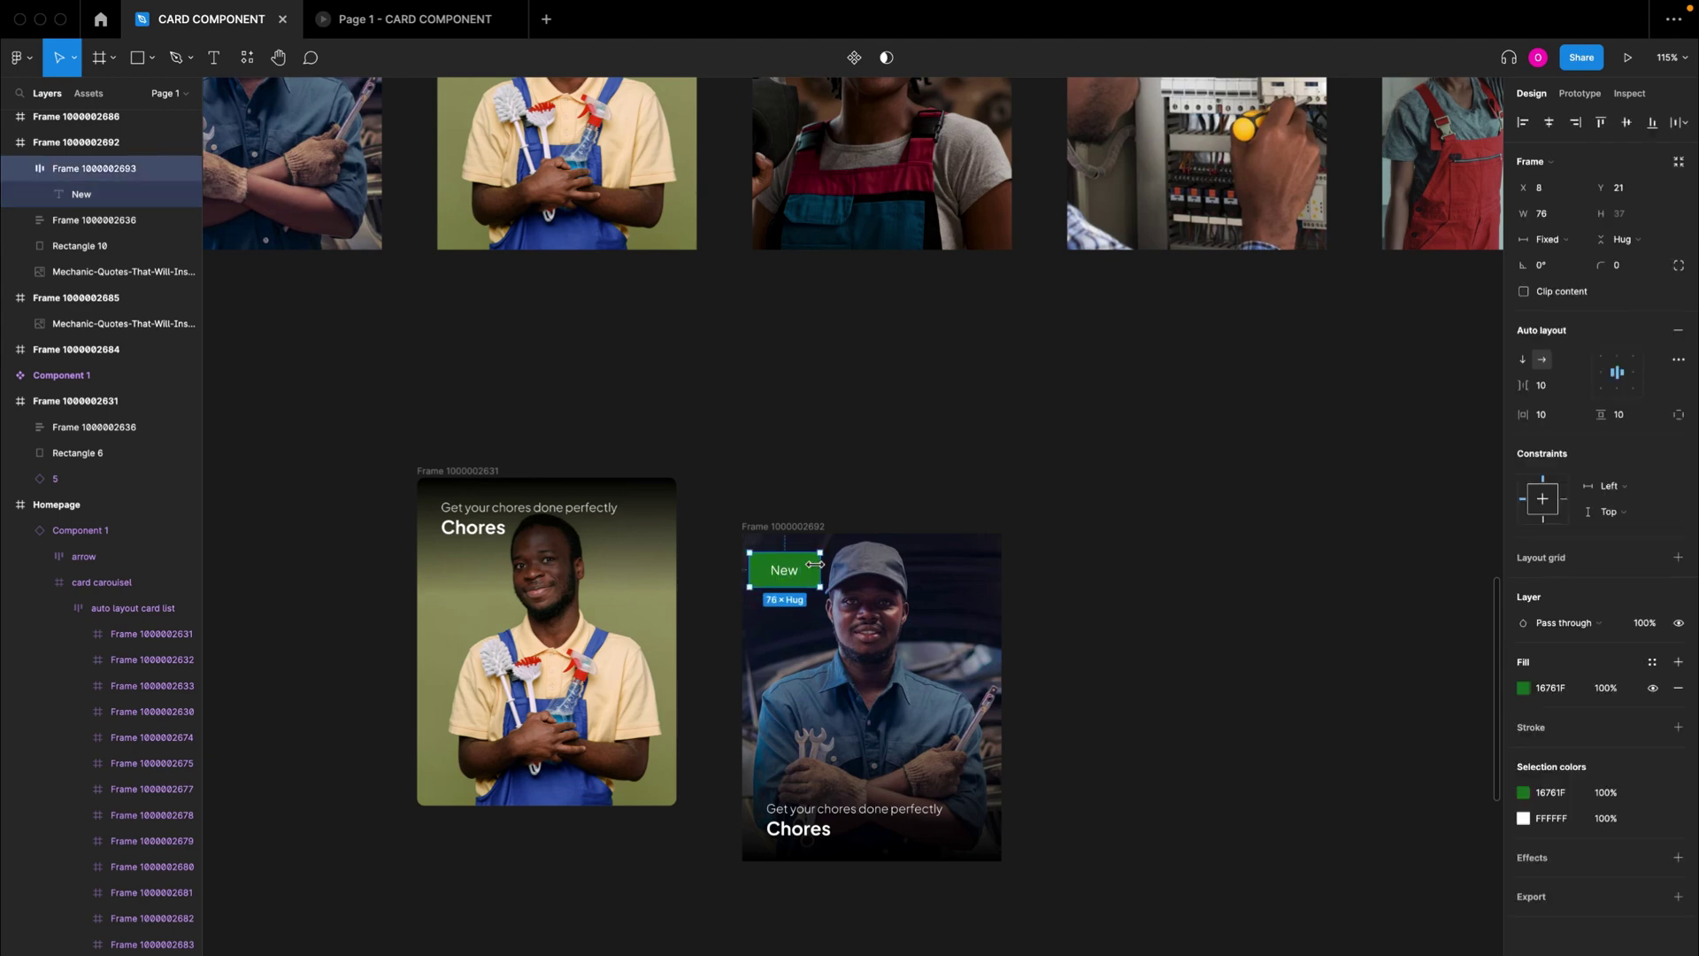
pyautogui.click(1638, 423)
pyautogui.write('8')
pyautogui.press('Return')
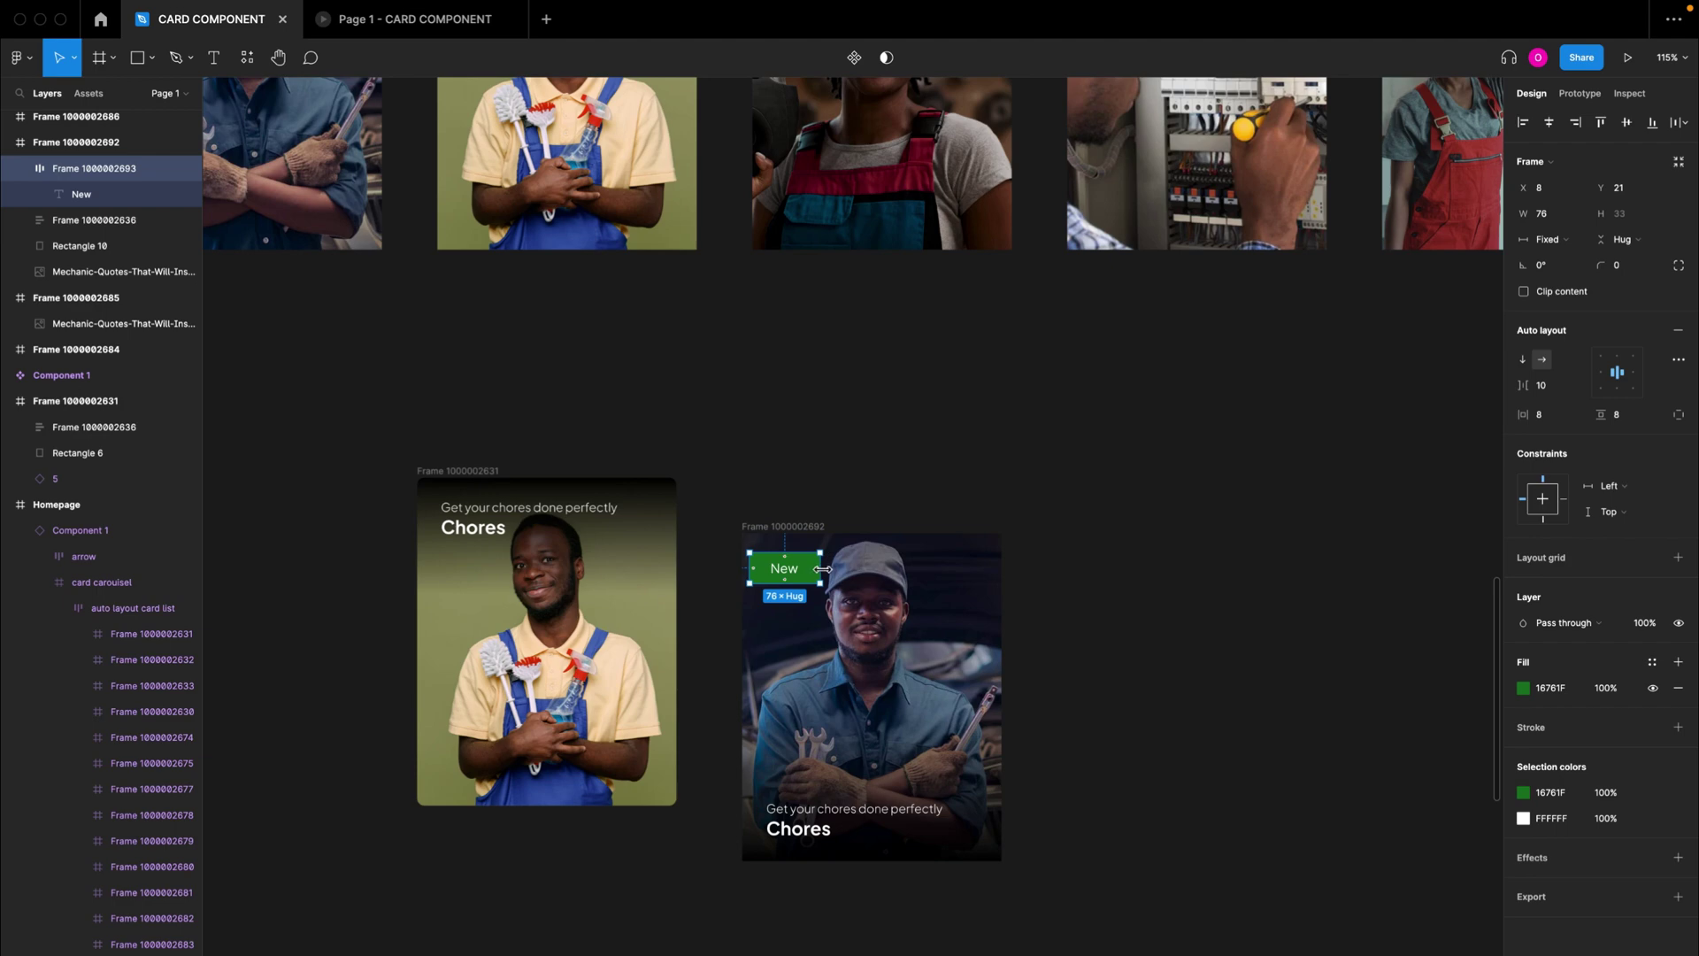
# Narrow the New tag to 64, position it at X 20, Y 17, and set its corner radius to 2.
pyautogui.moveTo(823, 569); pyautogui.dragTo(803, 573)
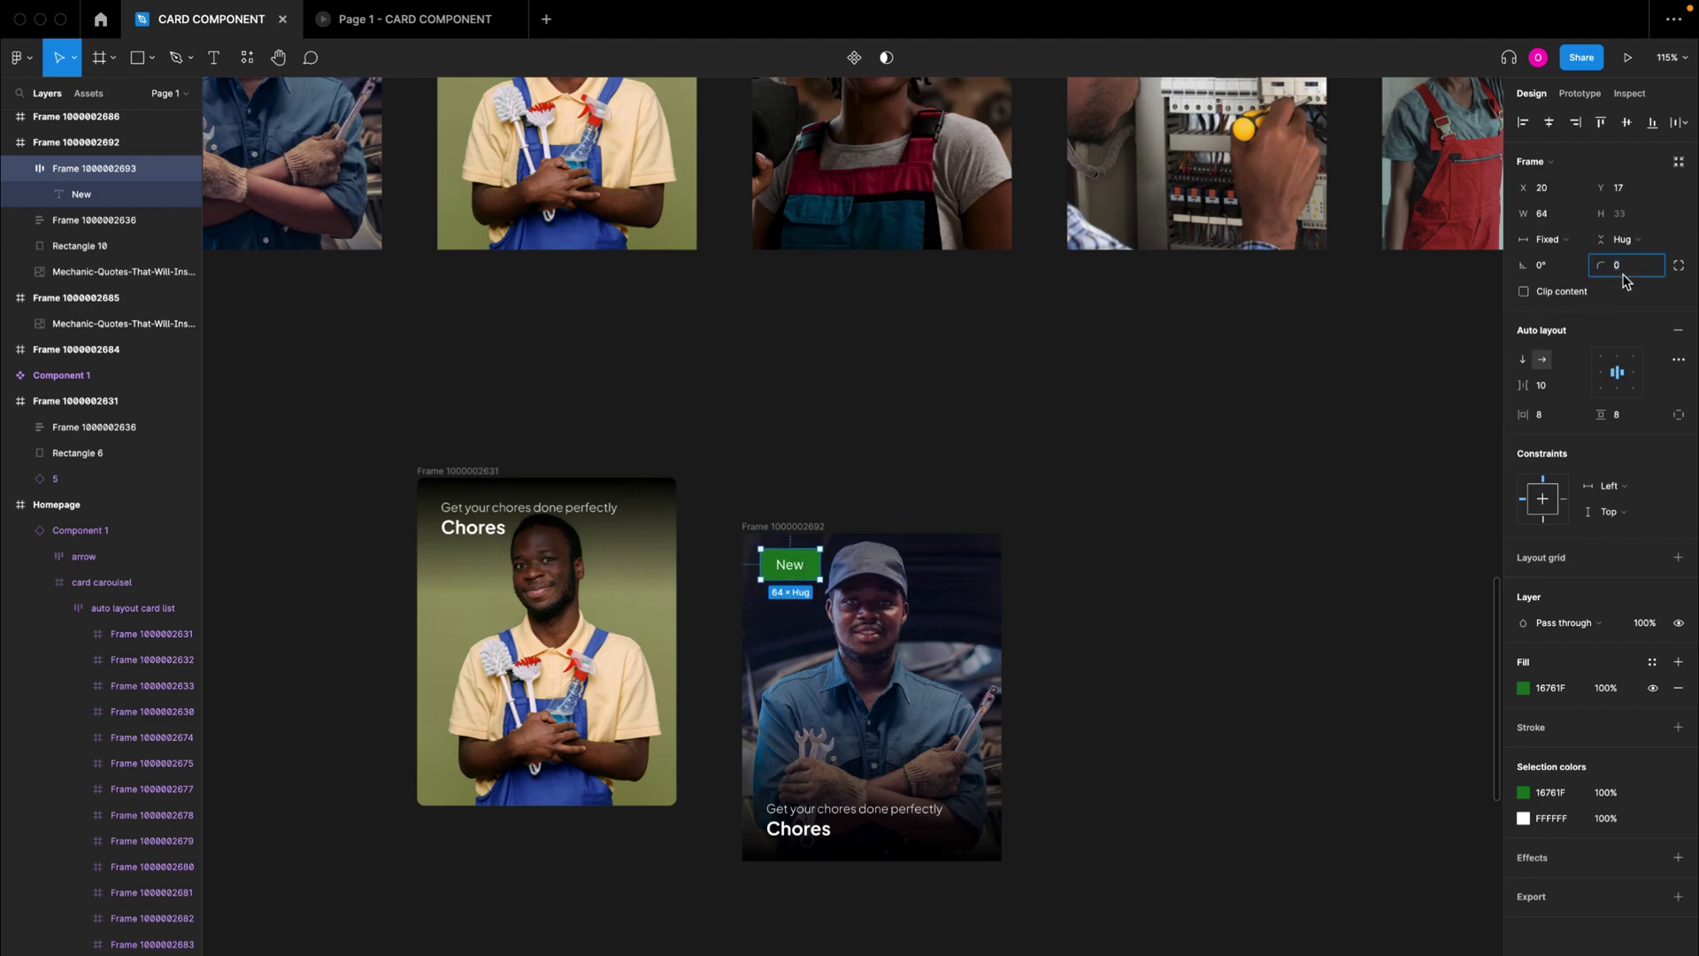
pyautogui.write('2')
pyautogui.press('Return')
pyautogui.click(1053, 641)
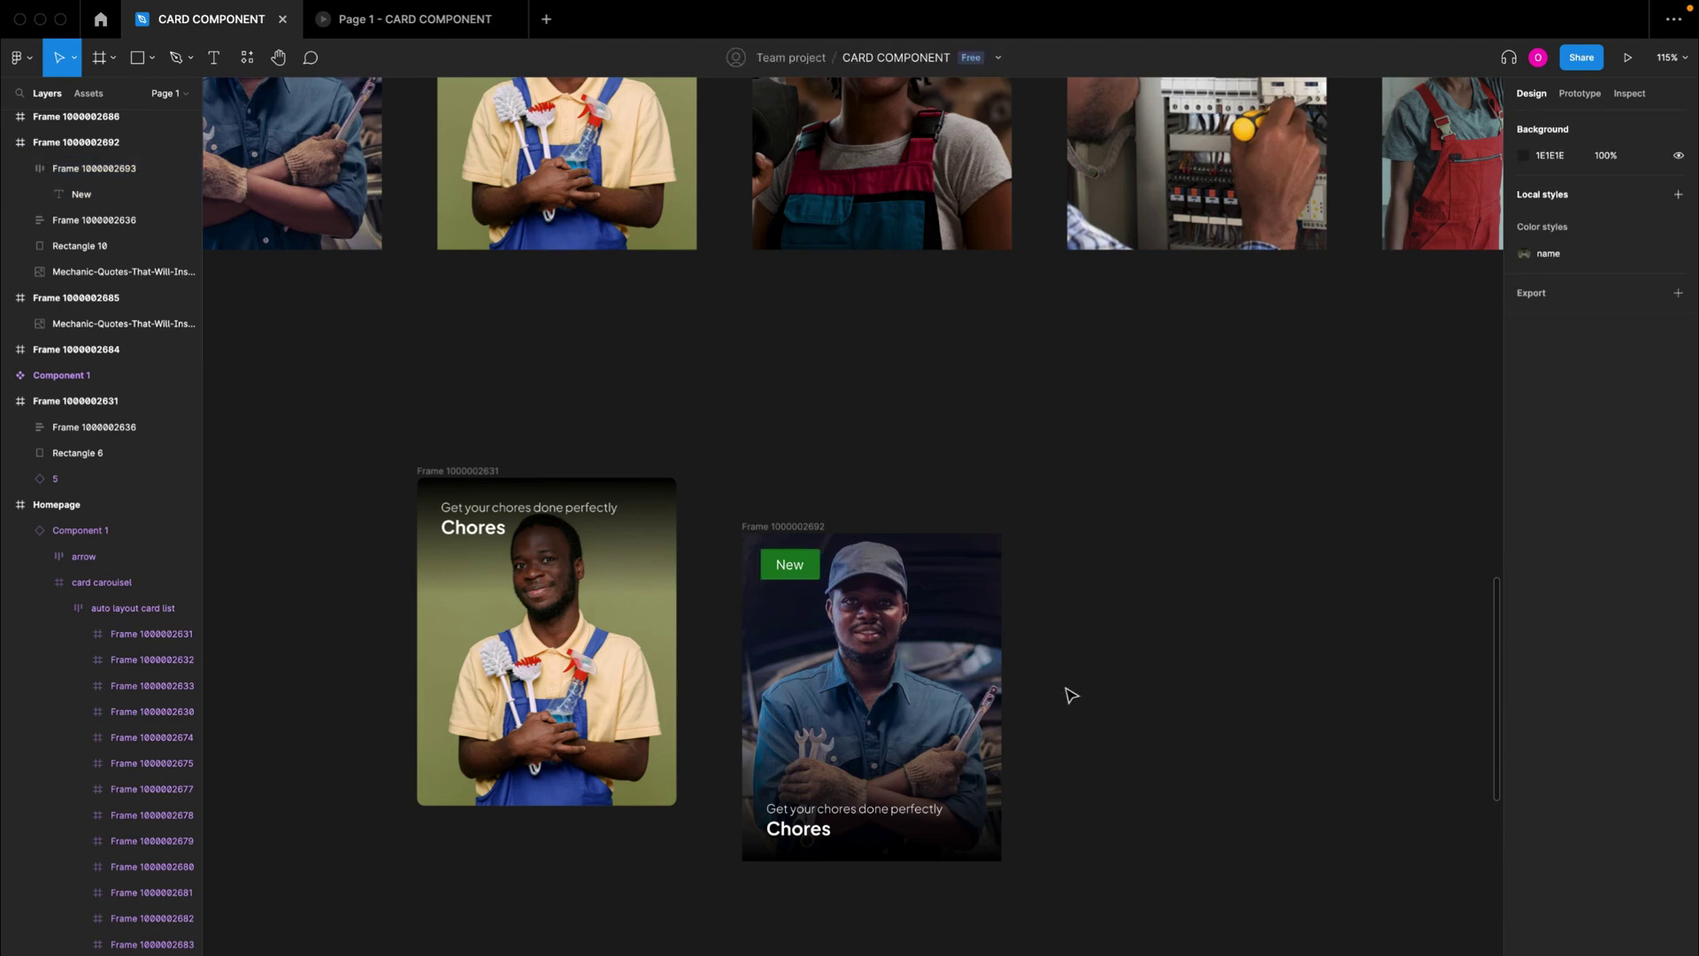
# Move the mechanic card away from the Chores card to X -2841, Y 2054 and turn it into a component.
pyautogui.scroll(-3, 962, 622)
pyautogui.click(822, 547)
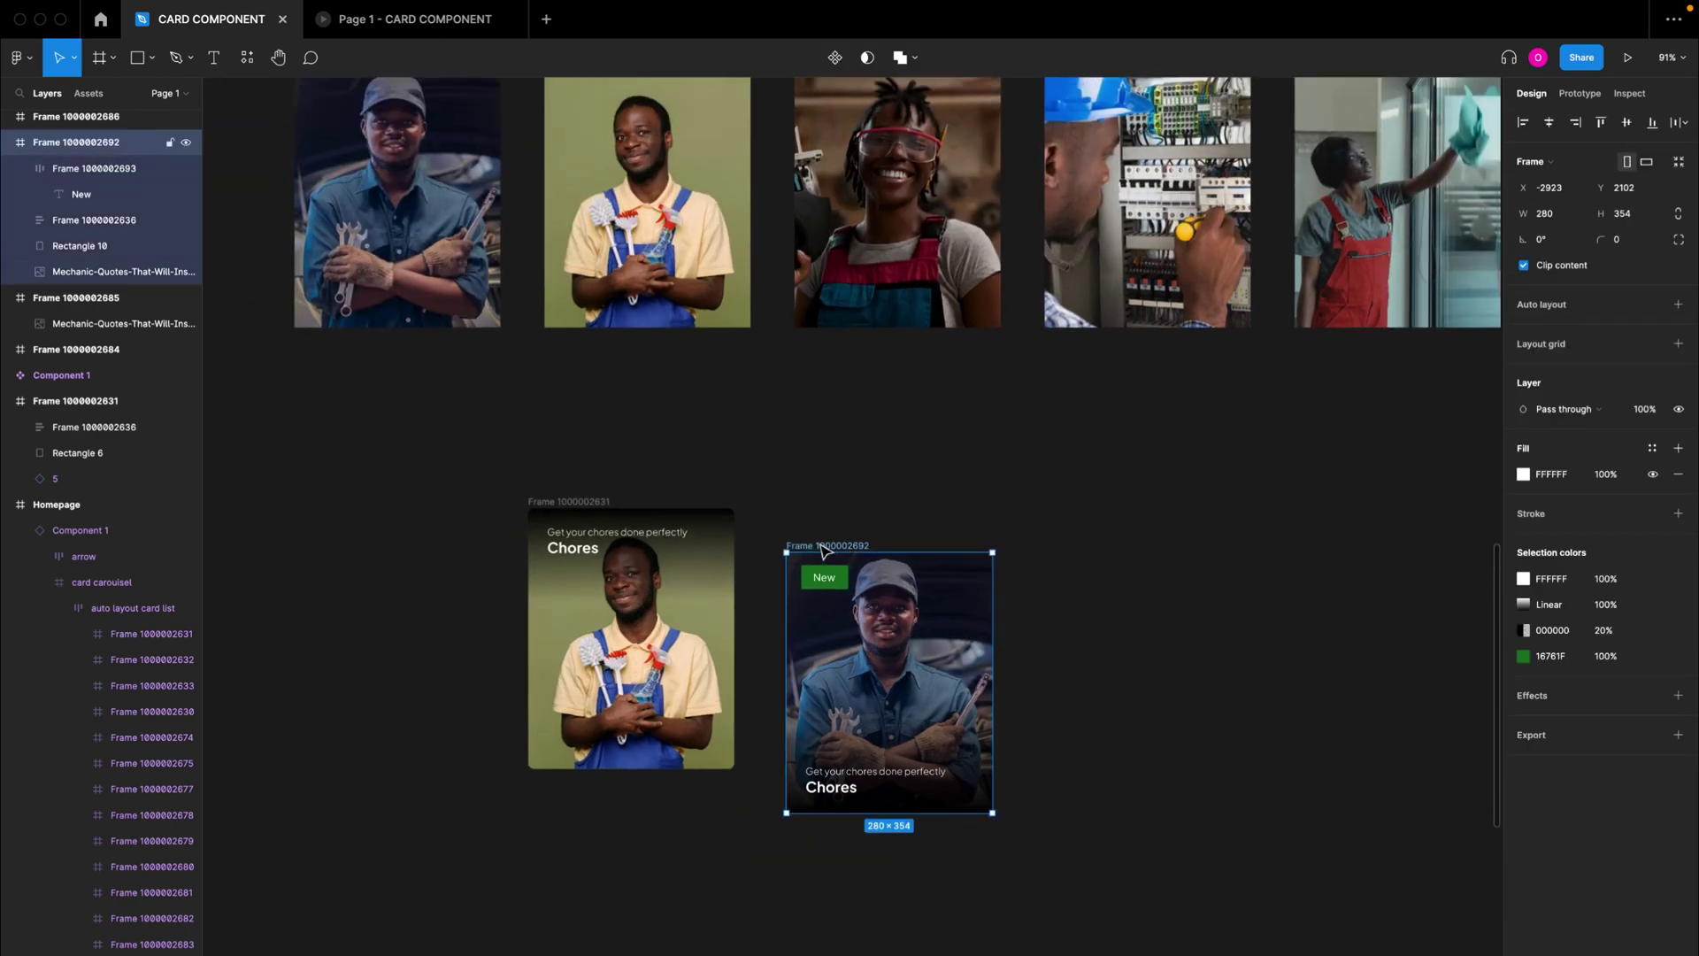
pyautogui.moveTo(822, 548); pyautogui.dragTo(873, 518)
pyautogui.moveTo(921, 609); pyautogui.dragTo(930, 601)
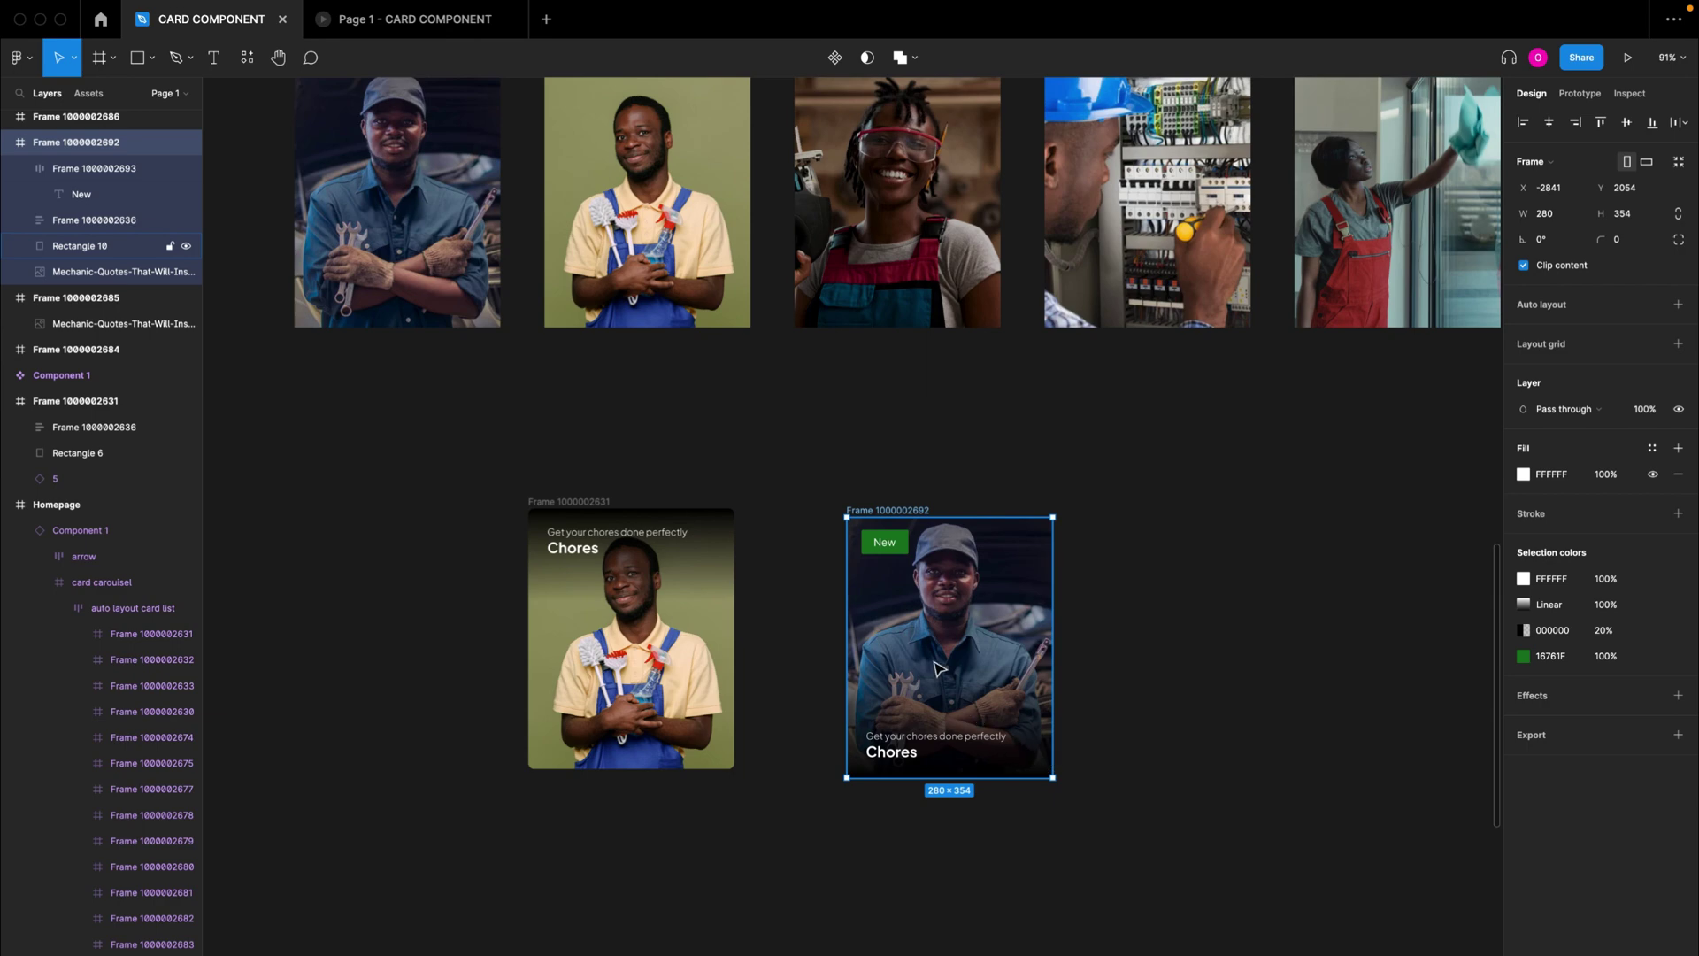
pyautogui.click(835, 59)
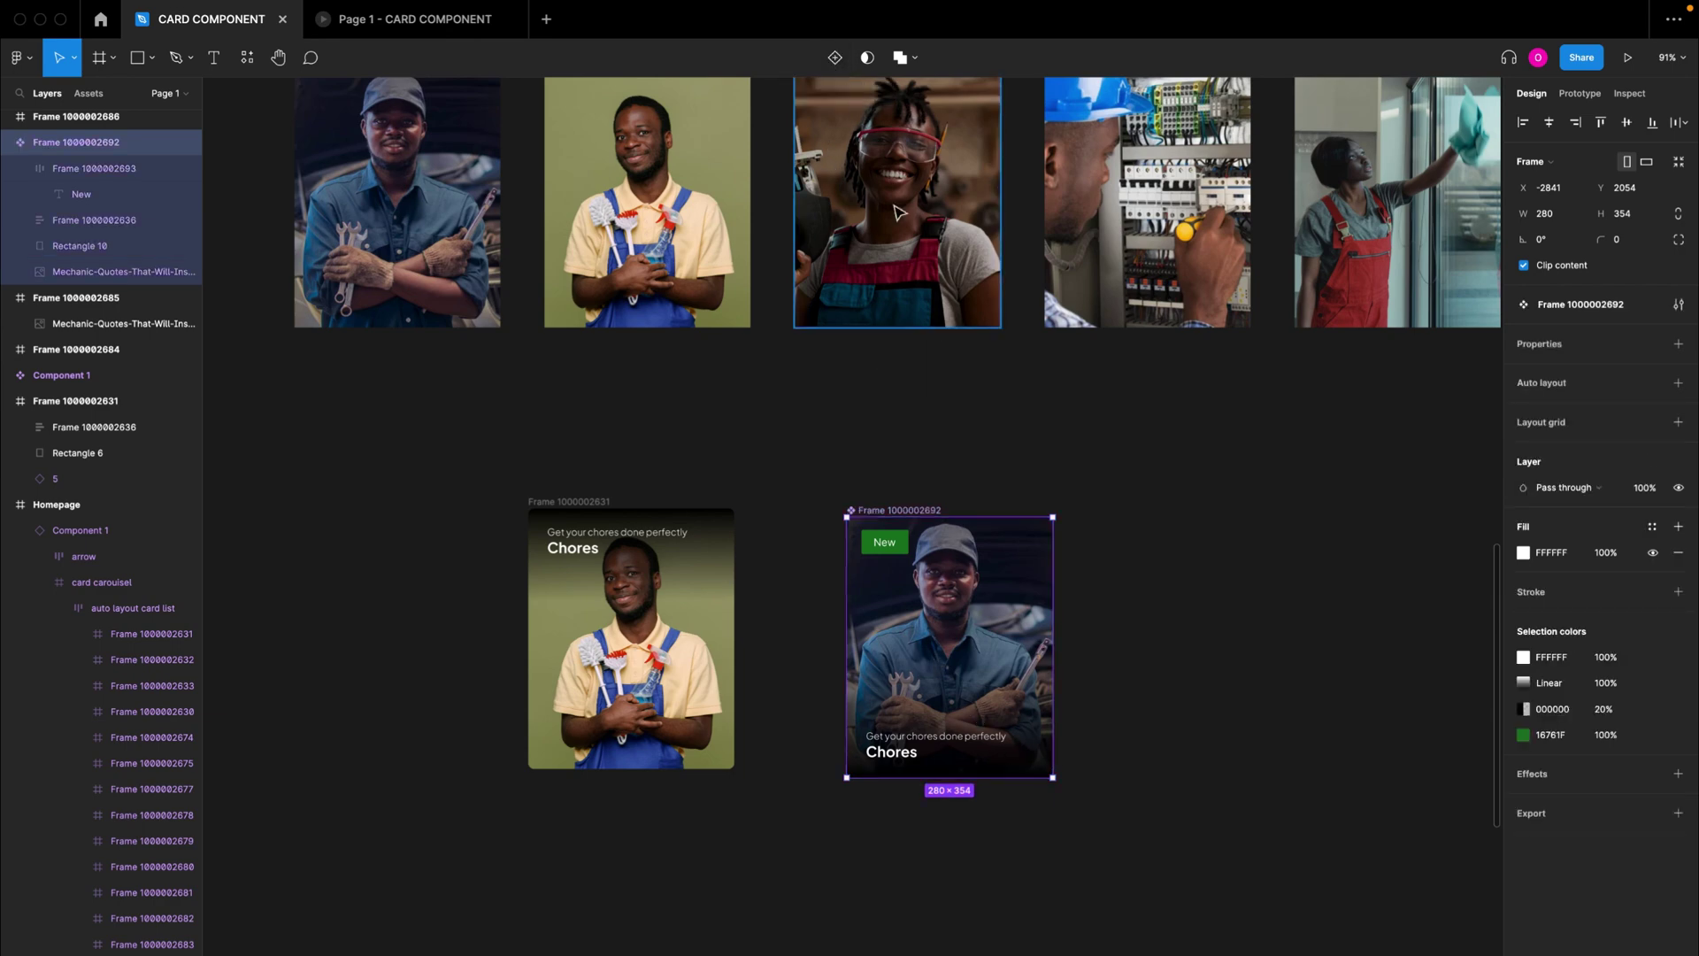
# Move the Chores heading above the subtitle in the mechanic card component's text group.
pyautogui.hscroll(3, 904, 520)
pyautogui.scroll(2, 905, 521)
pyautogui.hscroll(-1, 904, 520)
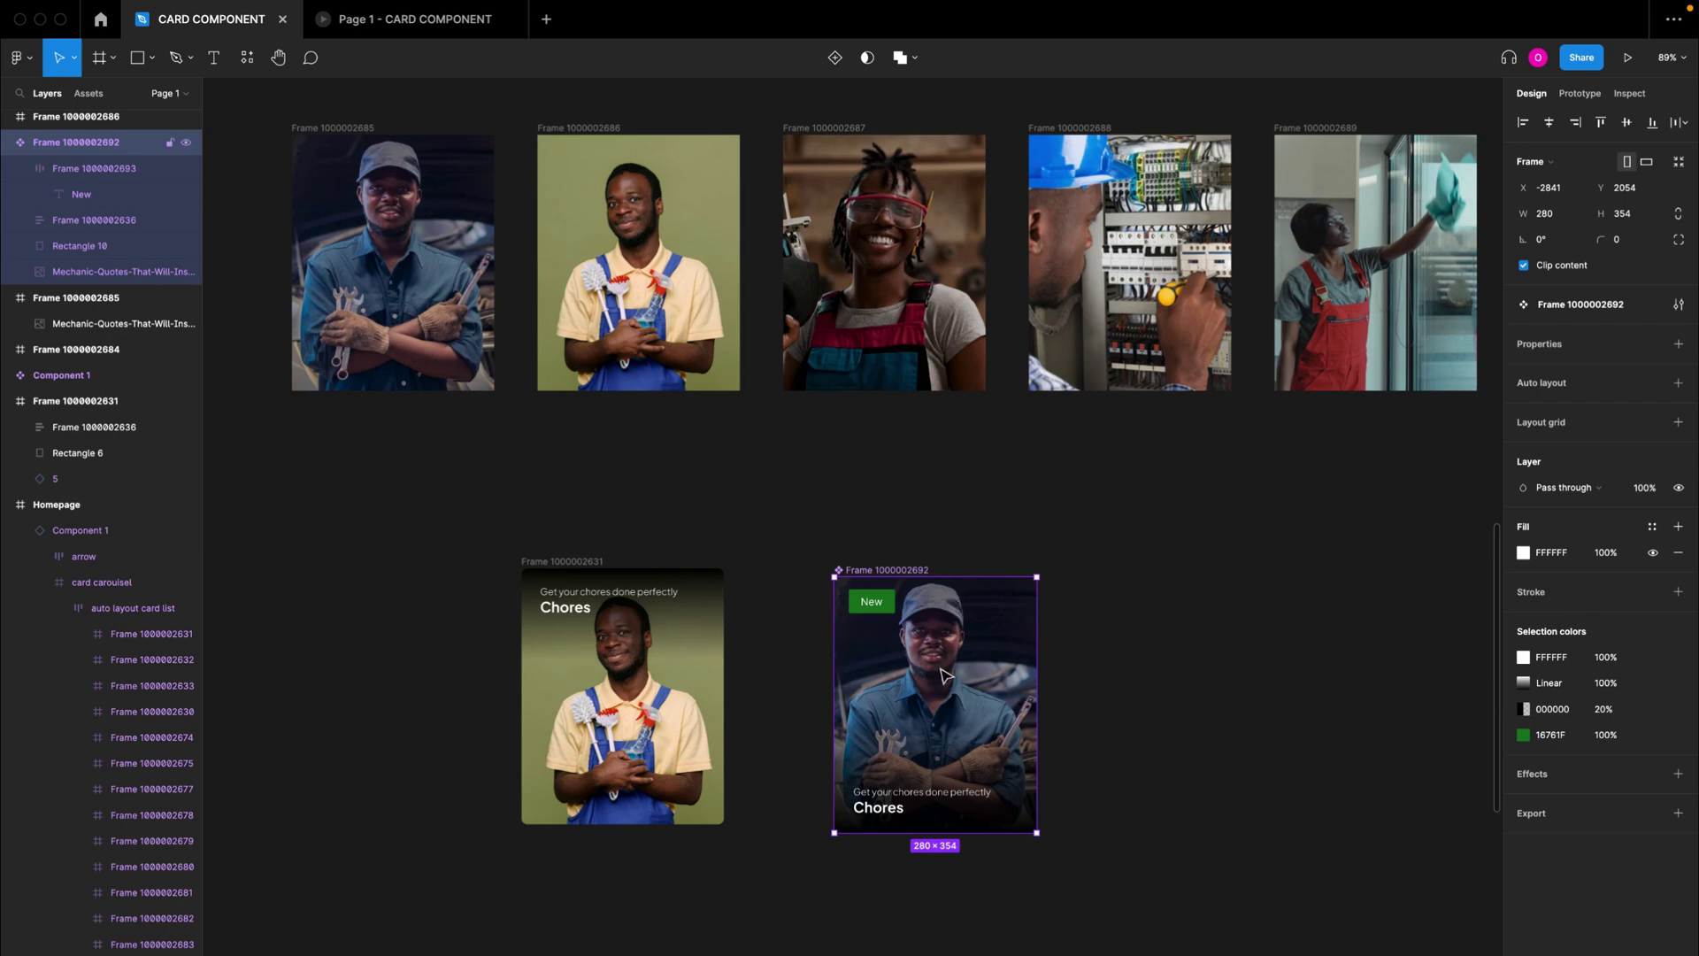
pyautogui.scroll(5, 930, 733)
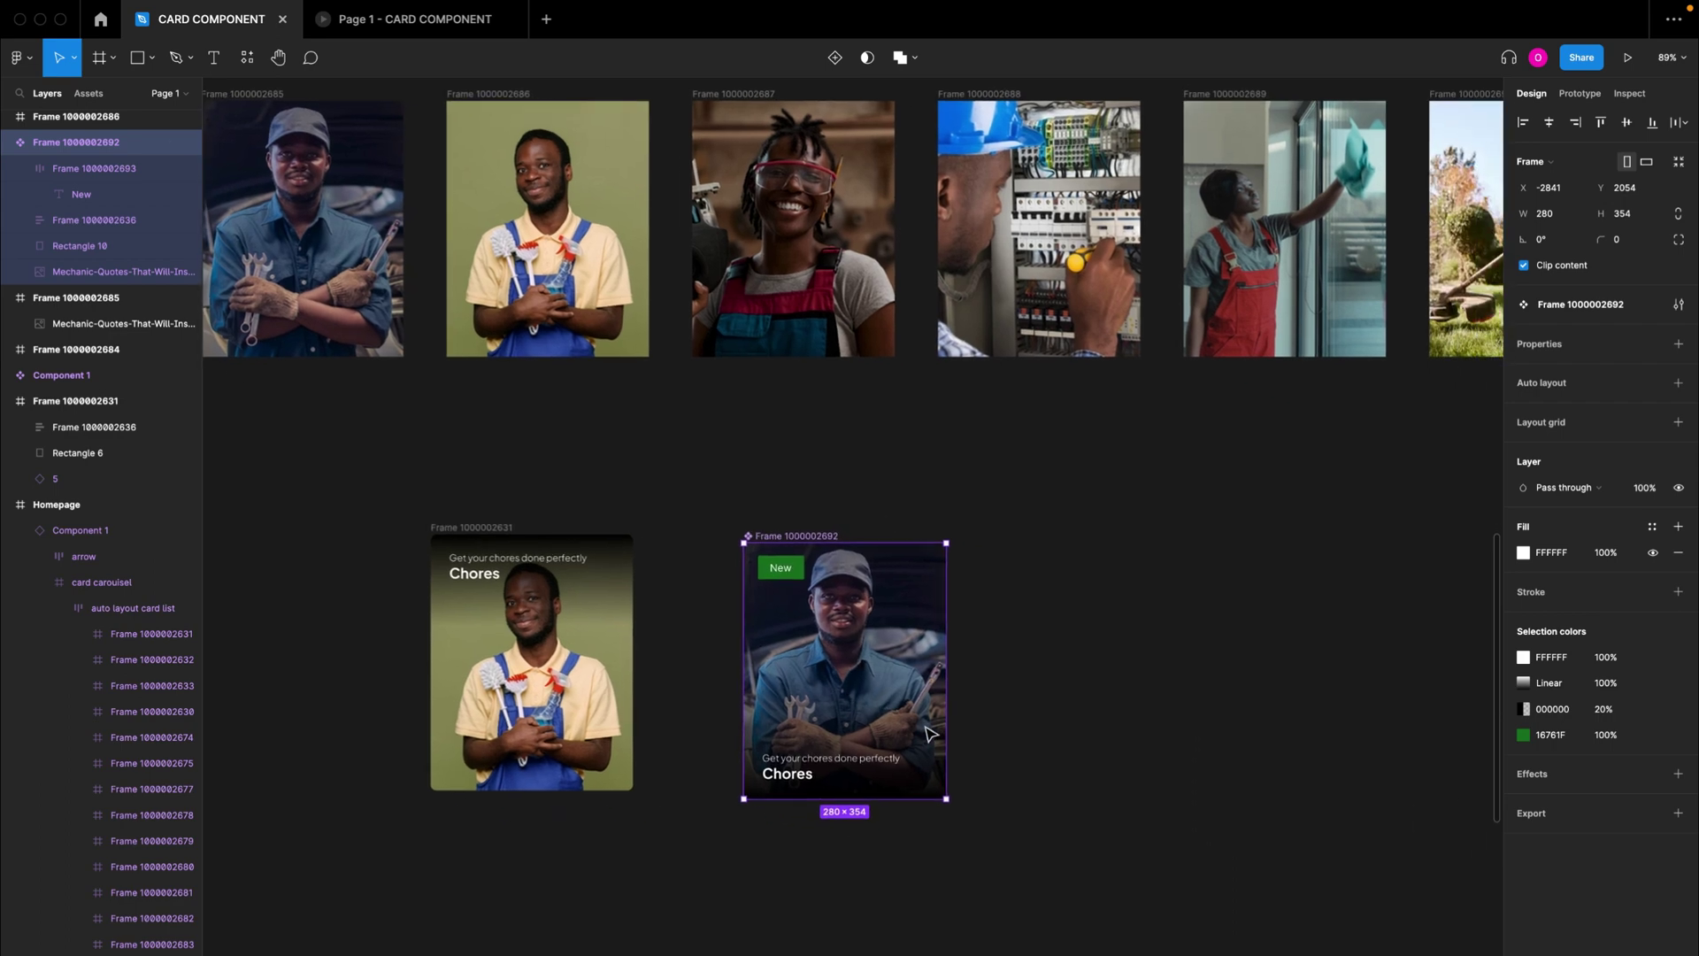
pyautogui.scroll(1, 929, 733)
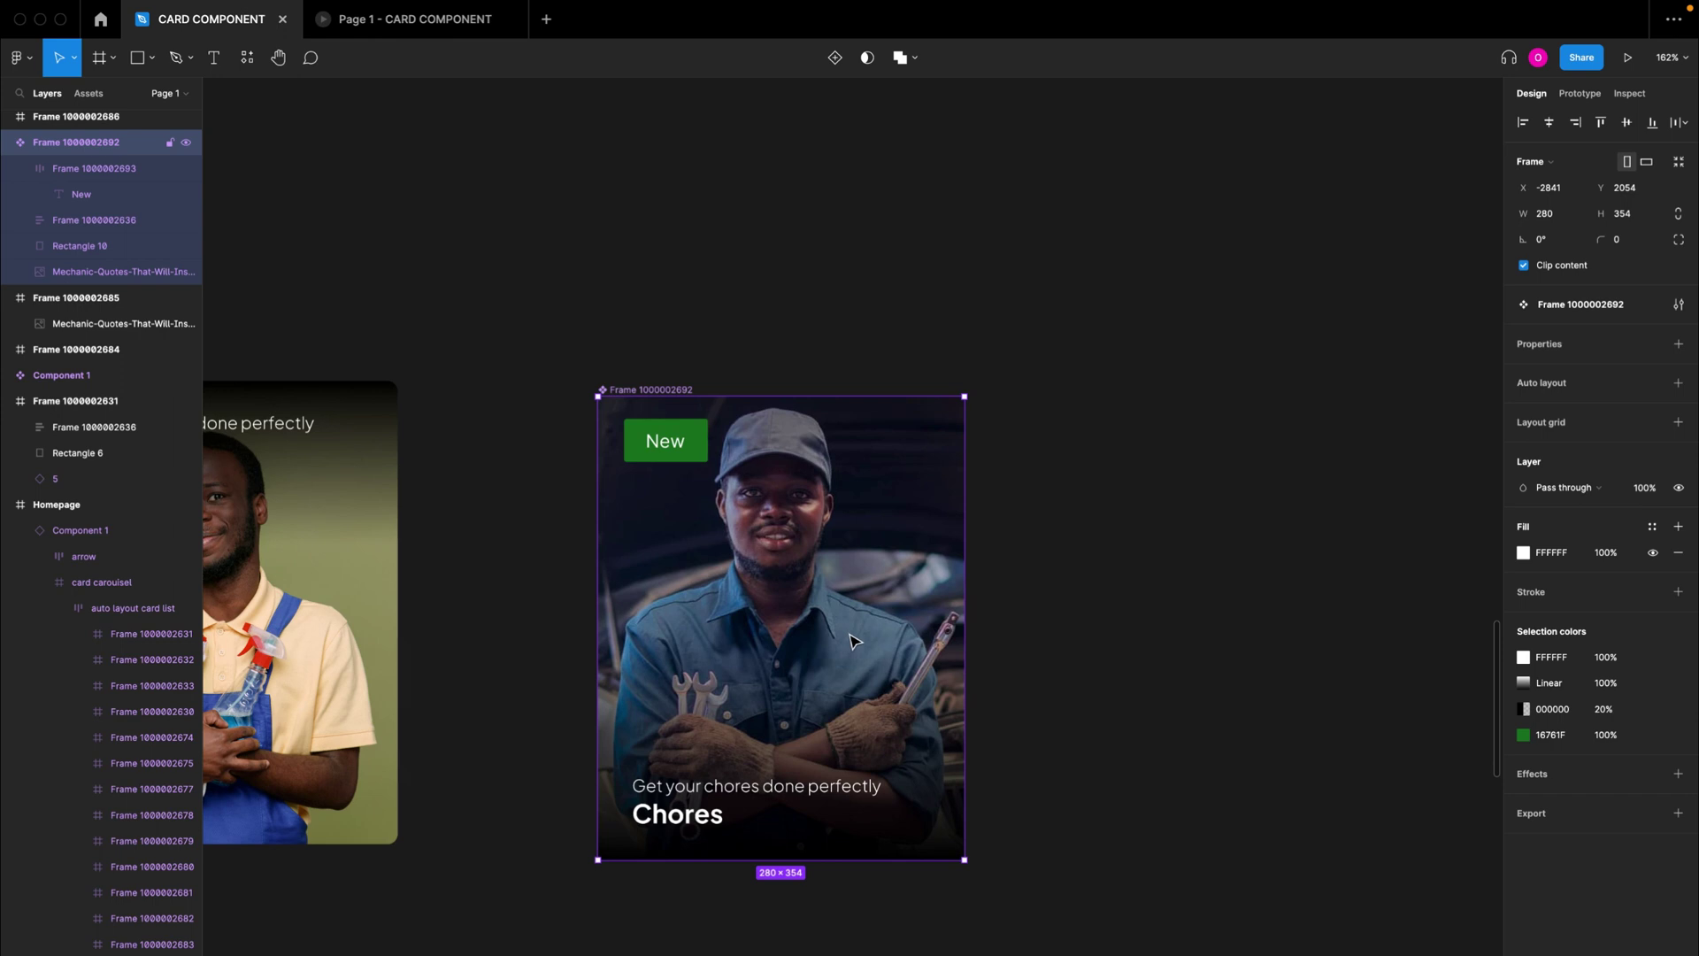
pyautogui.click(673, 451)
pyautogui.press('Escape')
pyautogui.scroll(5, 718, 443)
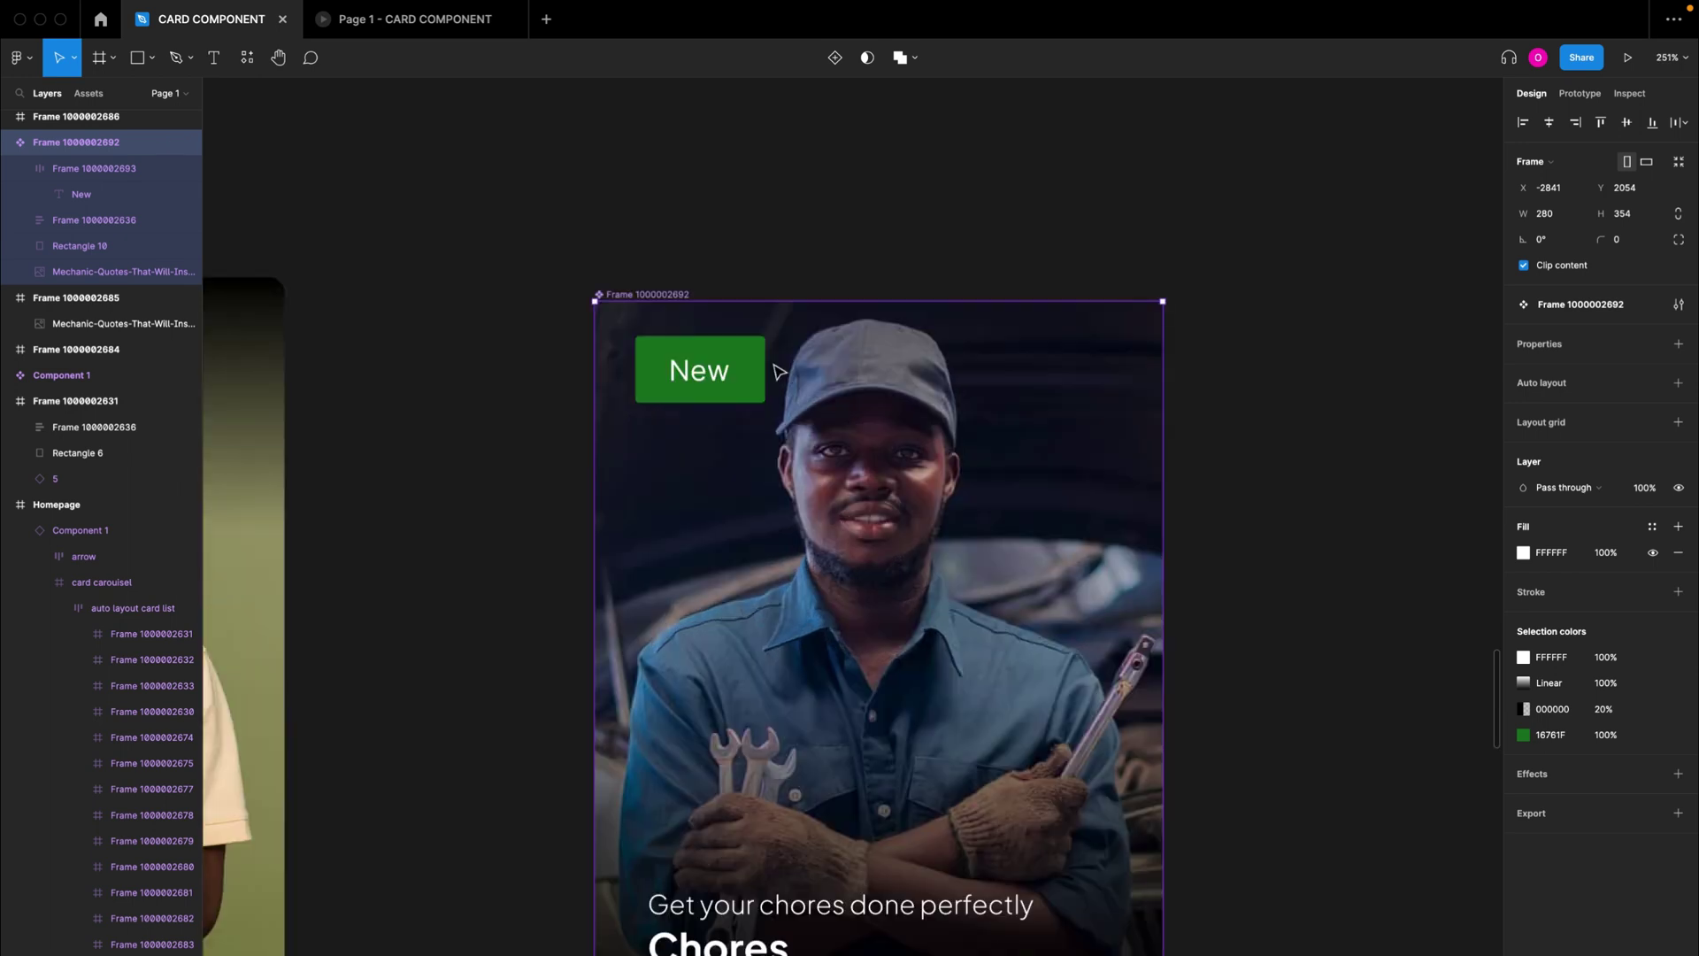
pyautogui.scroll(-2, 779, 372)
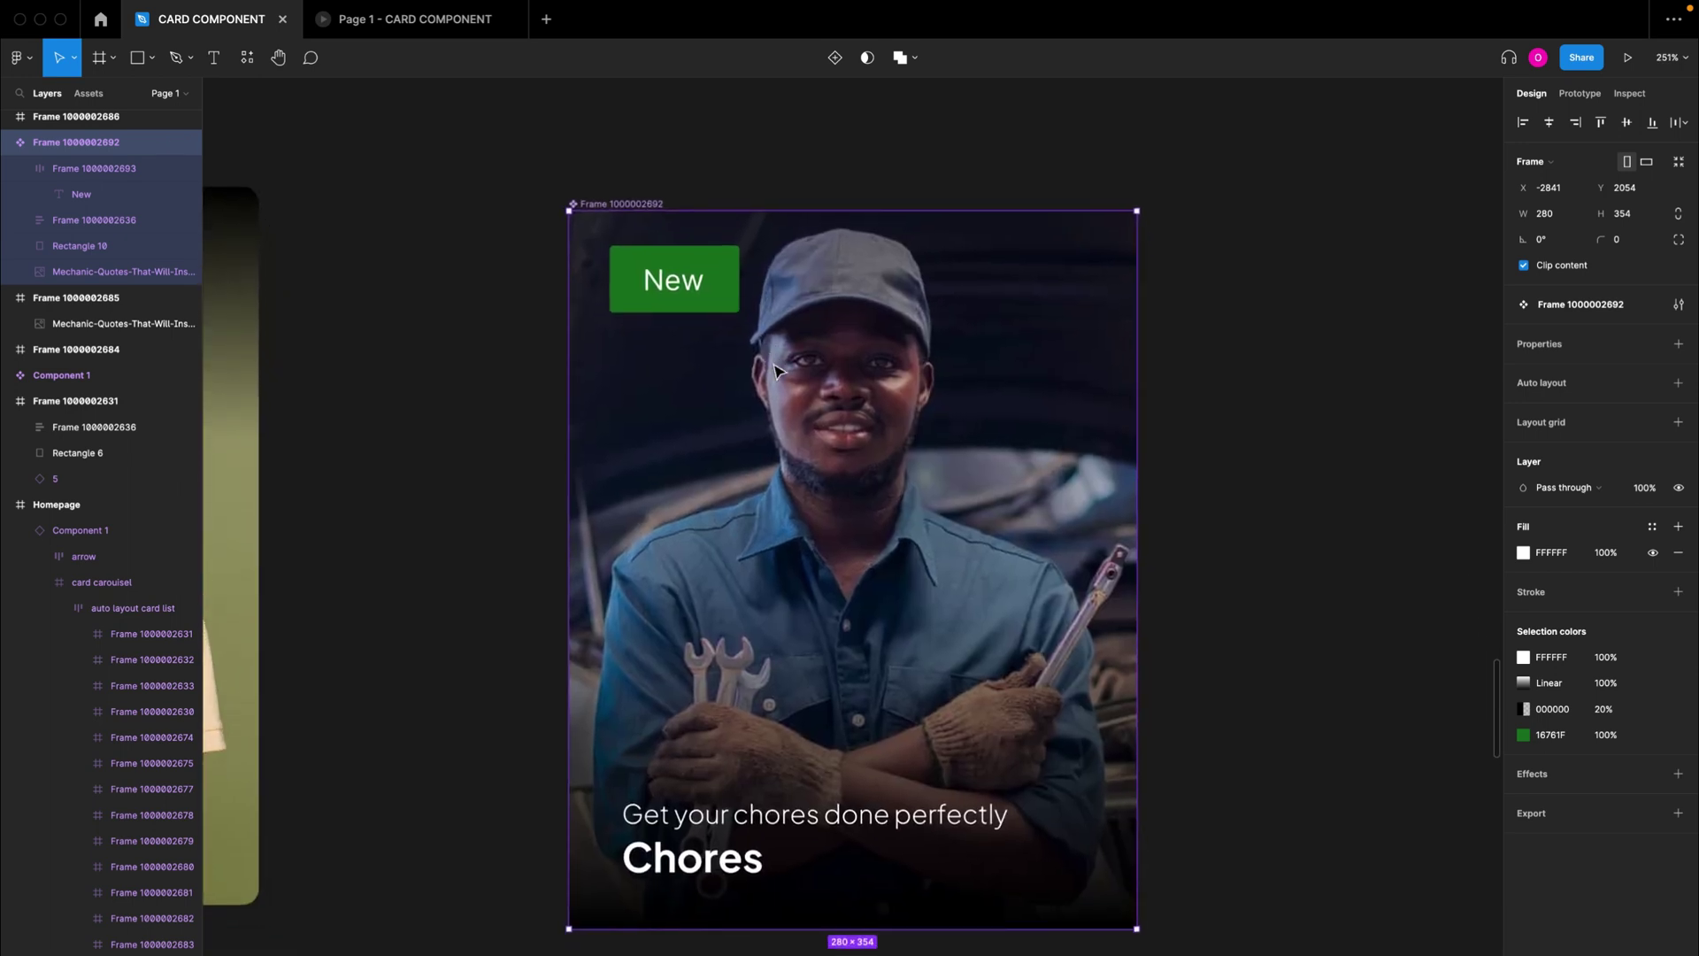
pyautogui.click(506, 767)
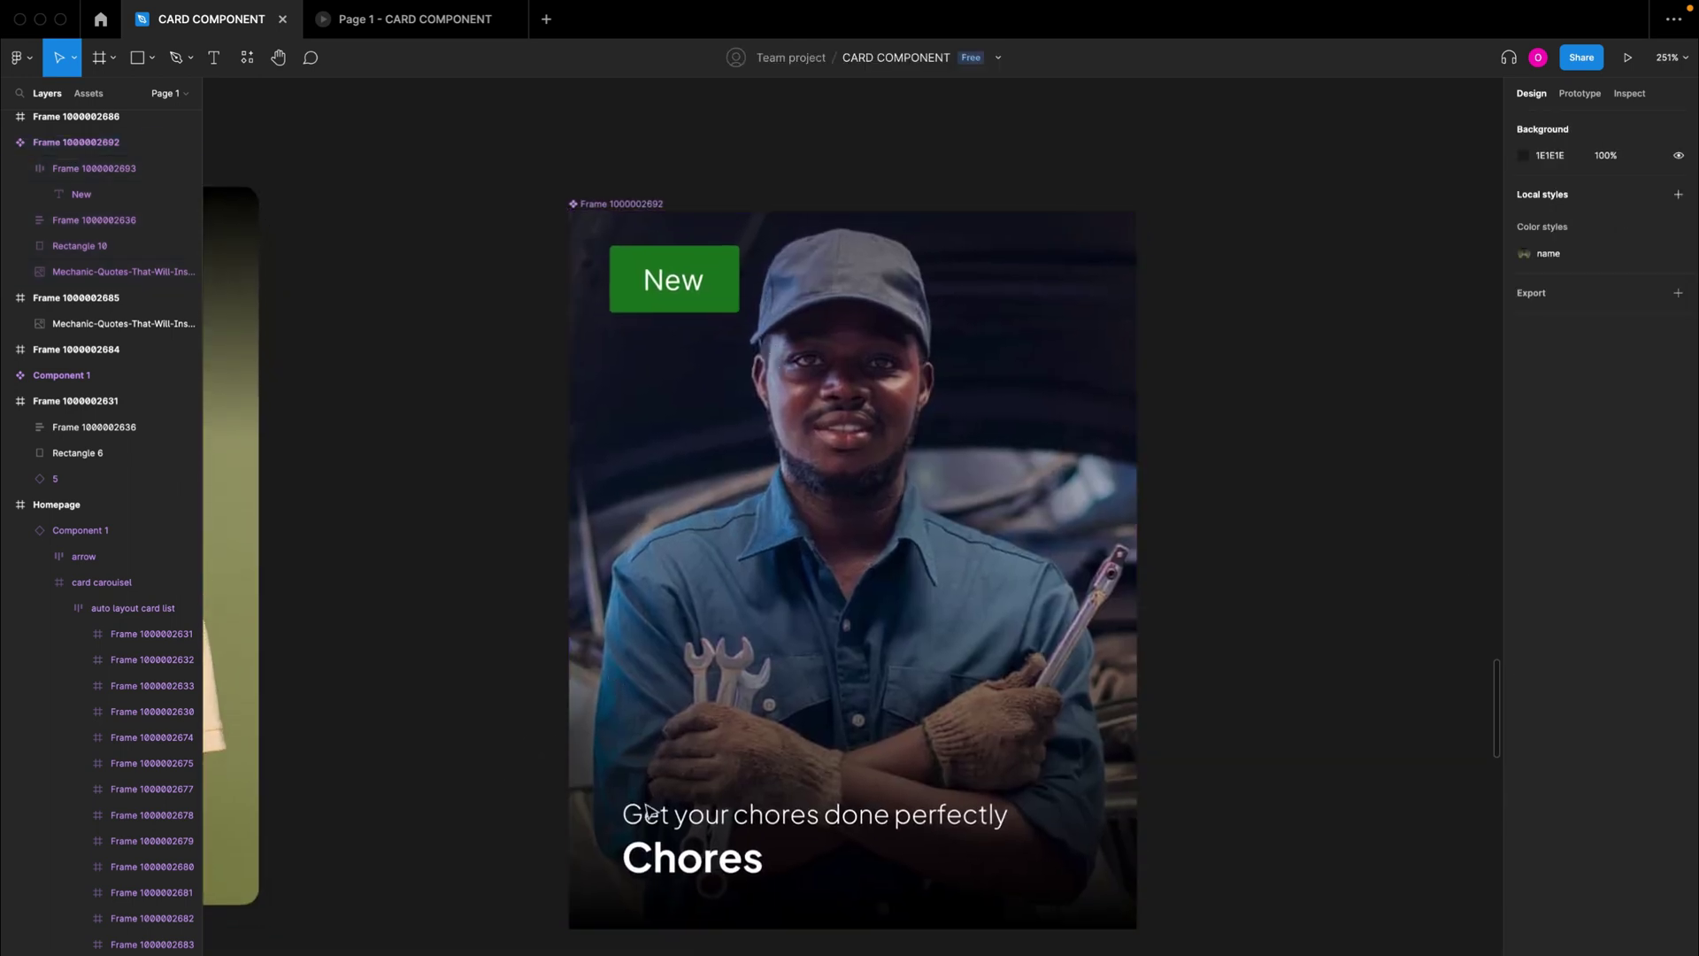
pyautogui.click(708, 866)
pyautogui.click(705, 866)
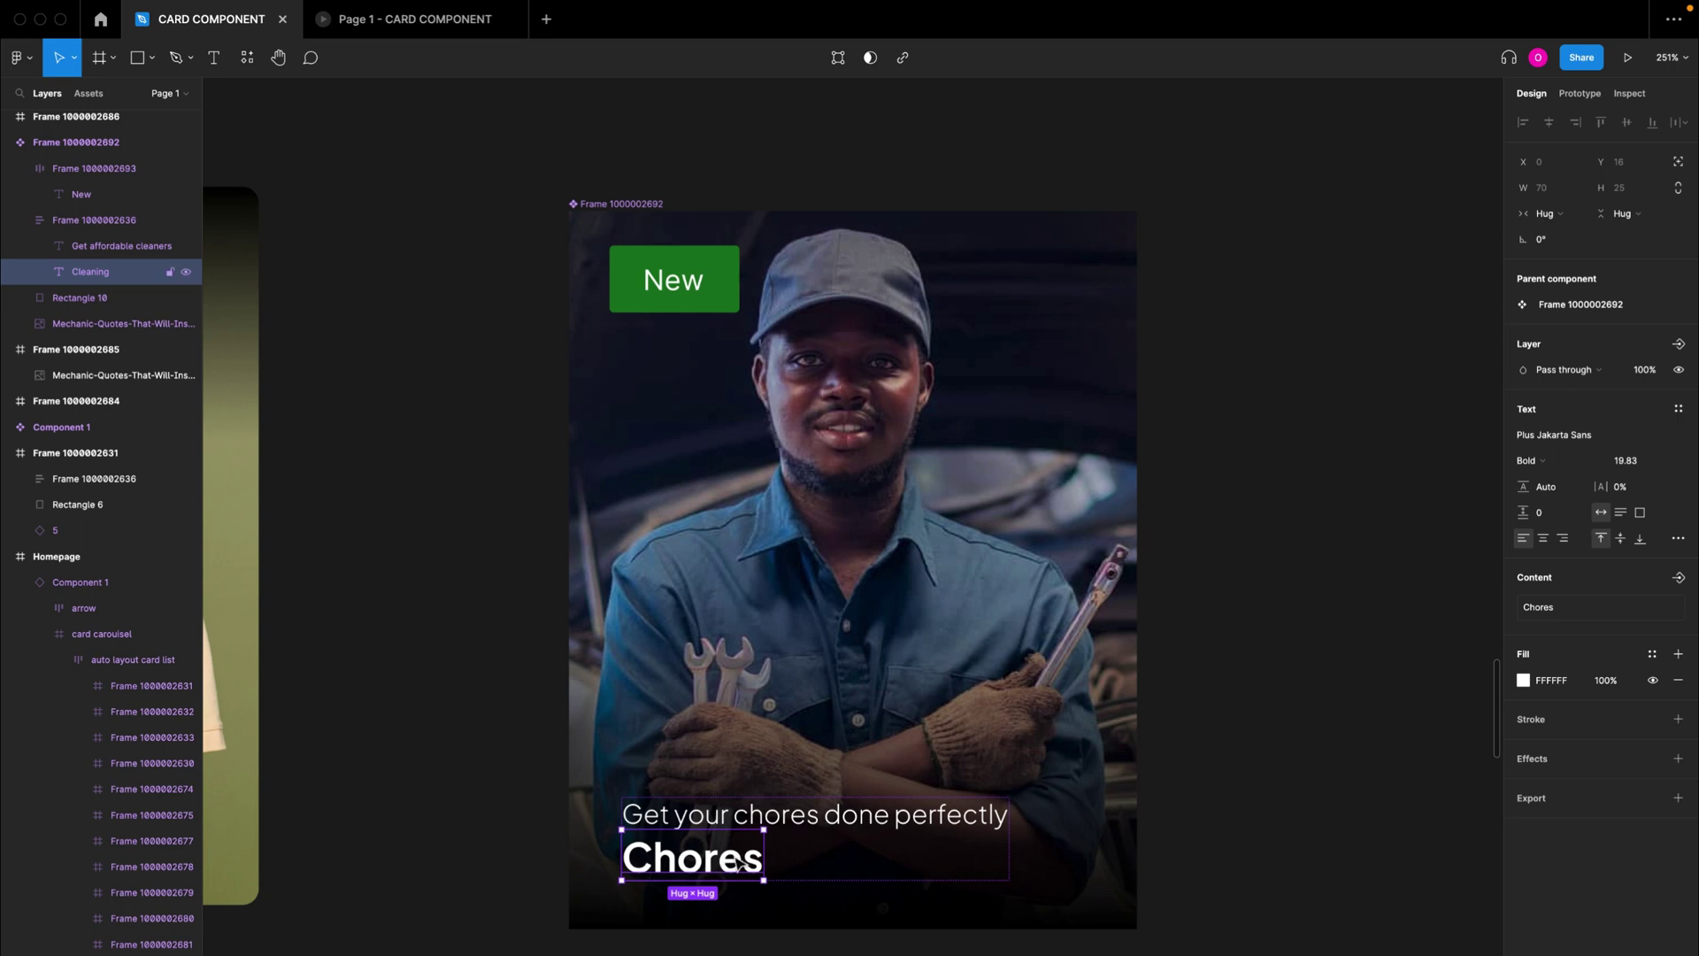
pyautogui.press('Up')
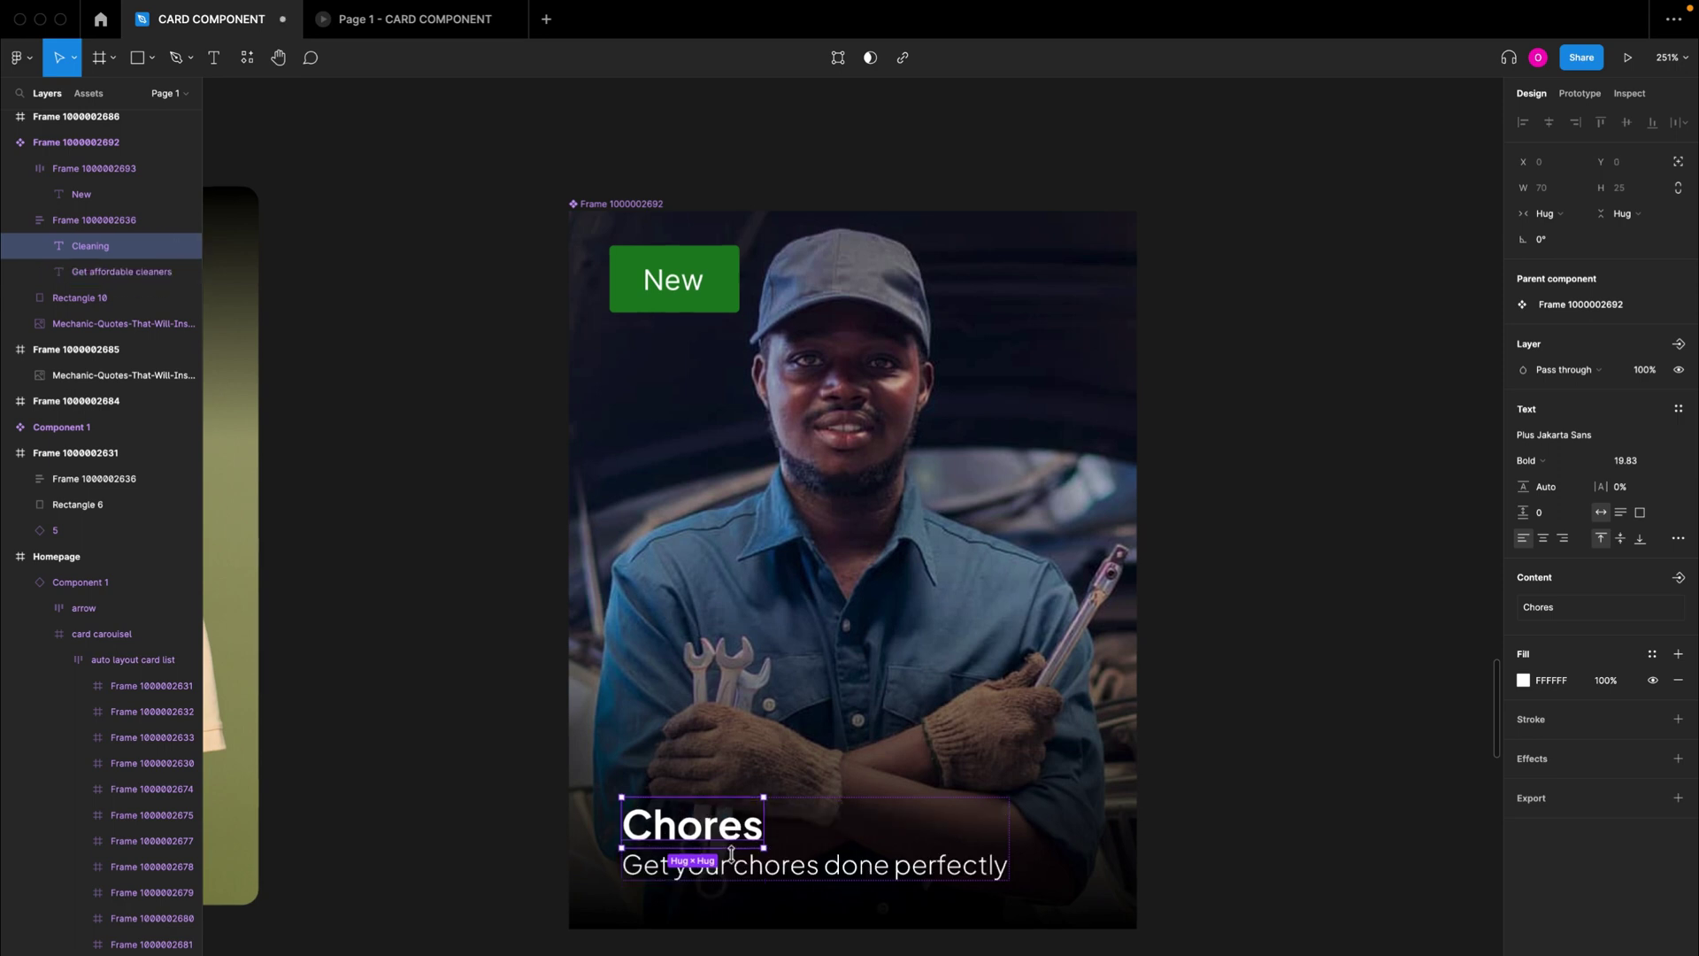
pyautogui.click(1237, 829)
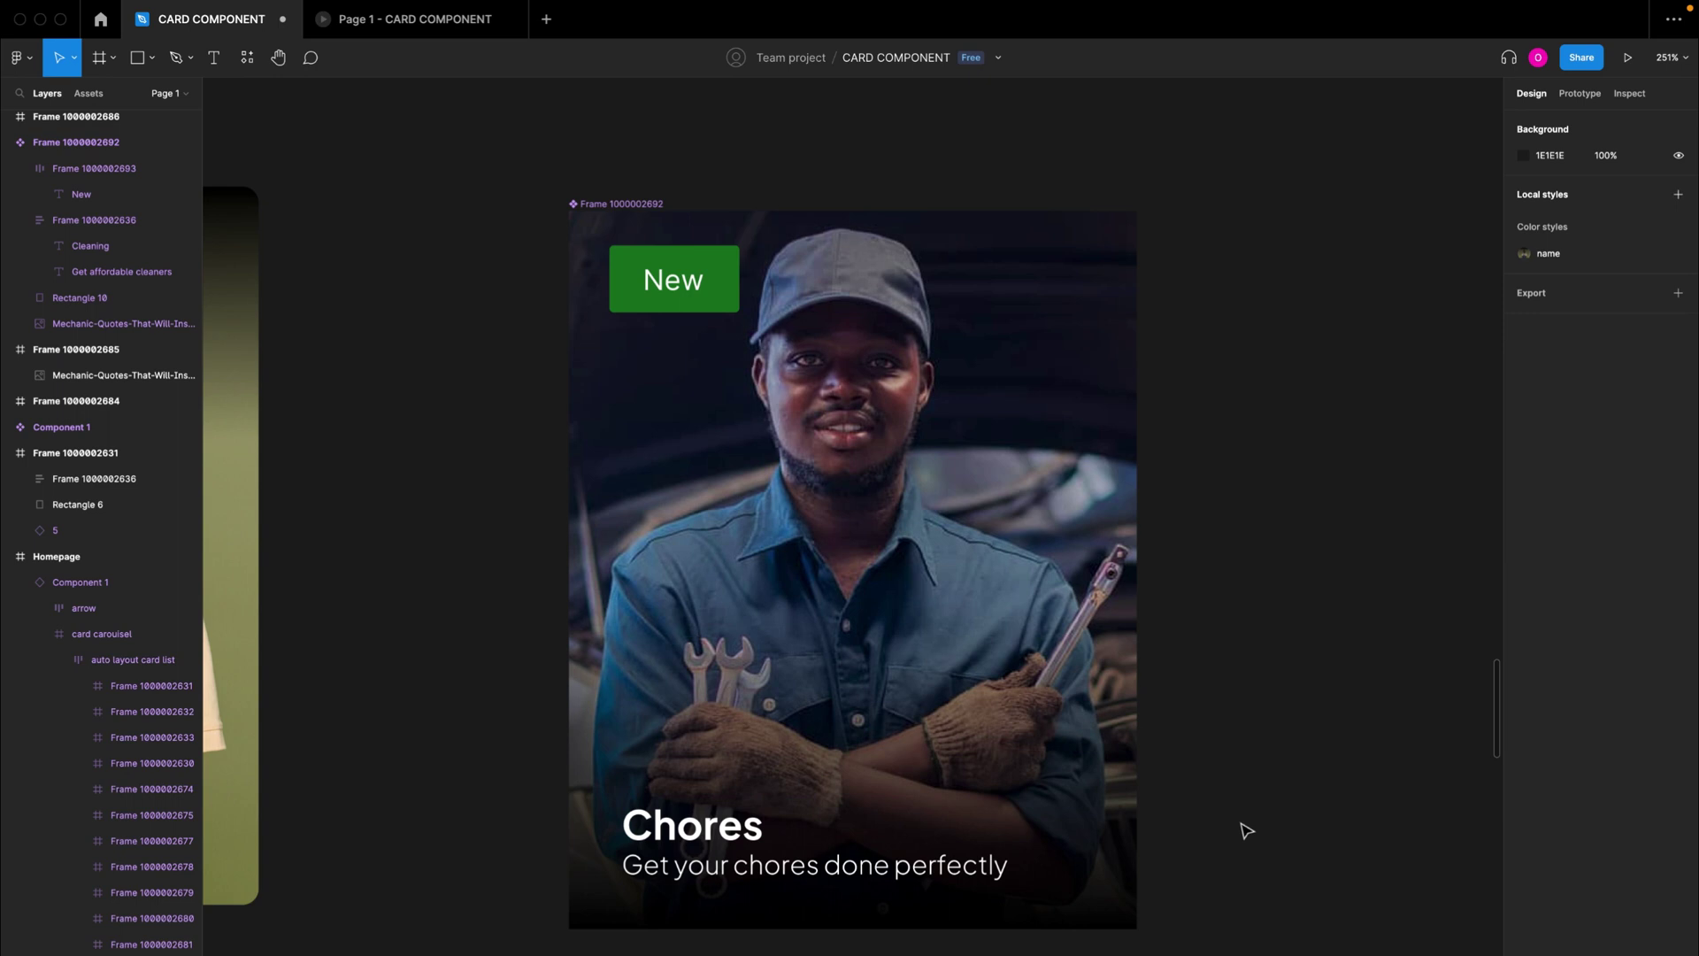
# Create a text component property named Card Title from the Chores heading's content.
pyautogui.doubleClick(721, 867)
pyautogui.doubleClick(721, 866)
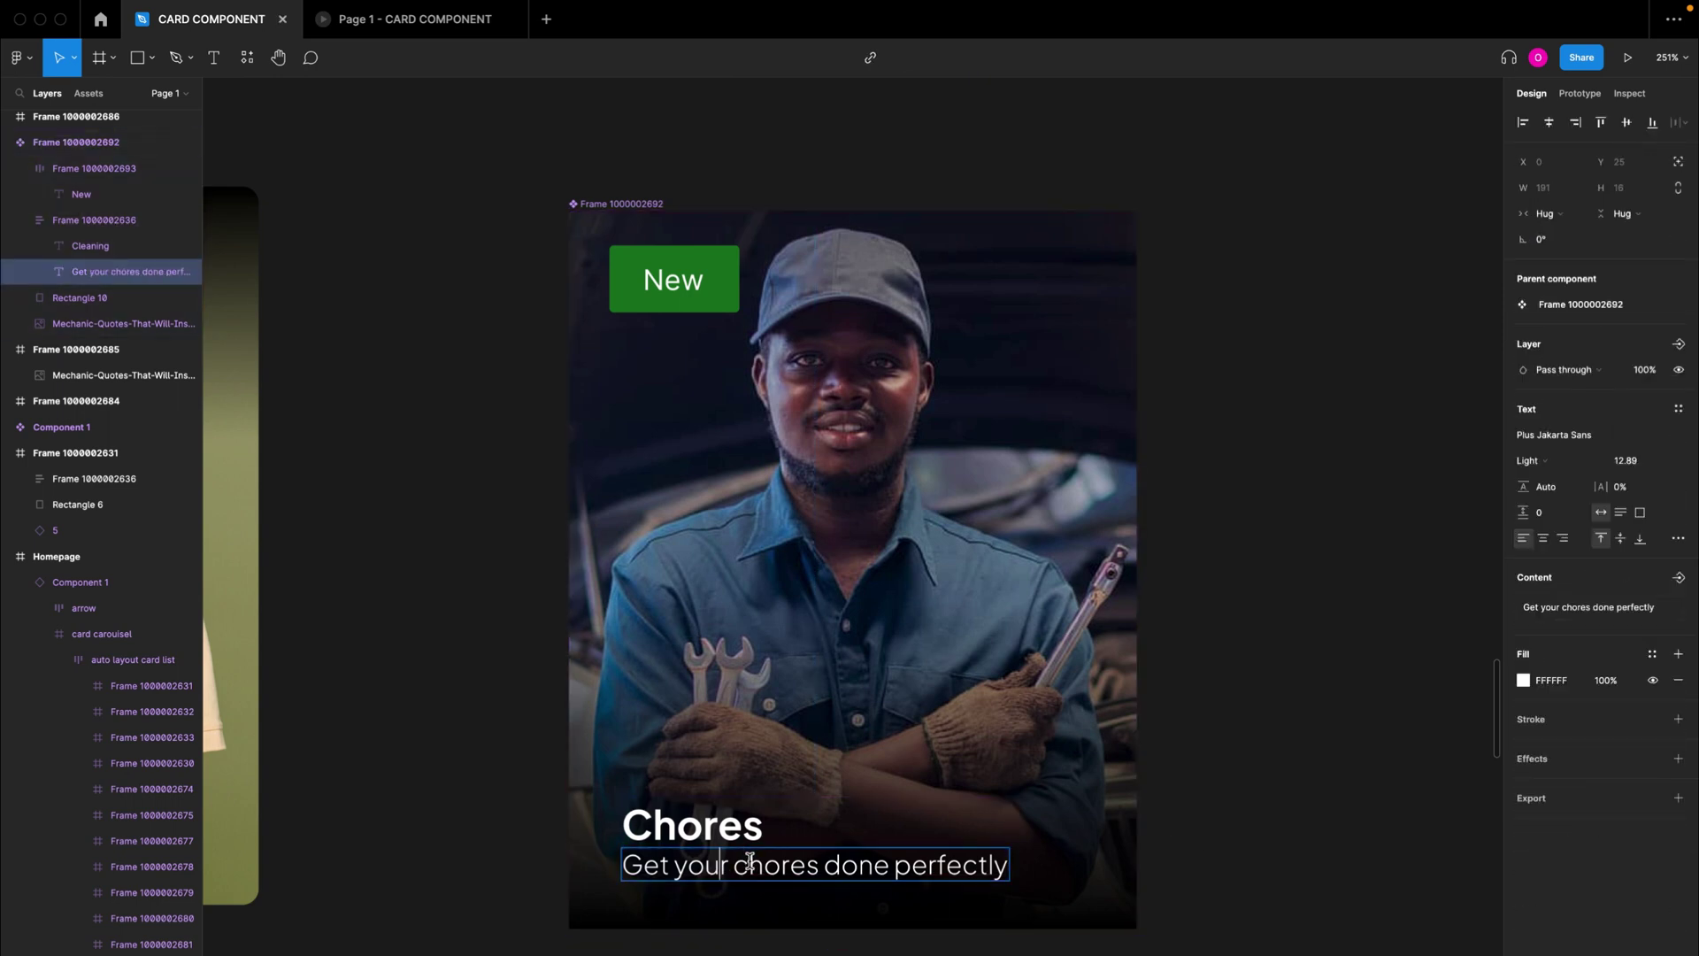
pyautogui.click(483, 826)
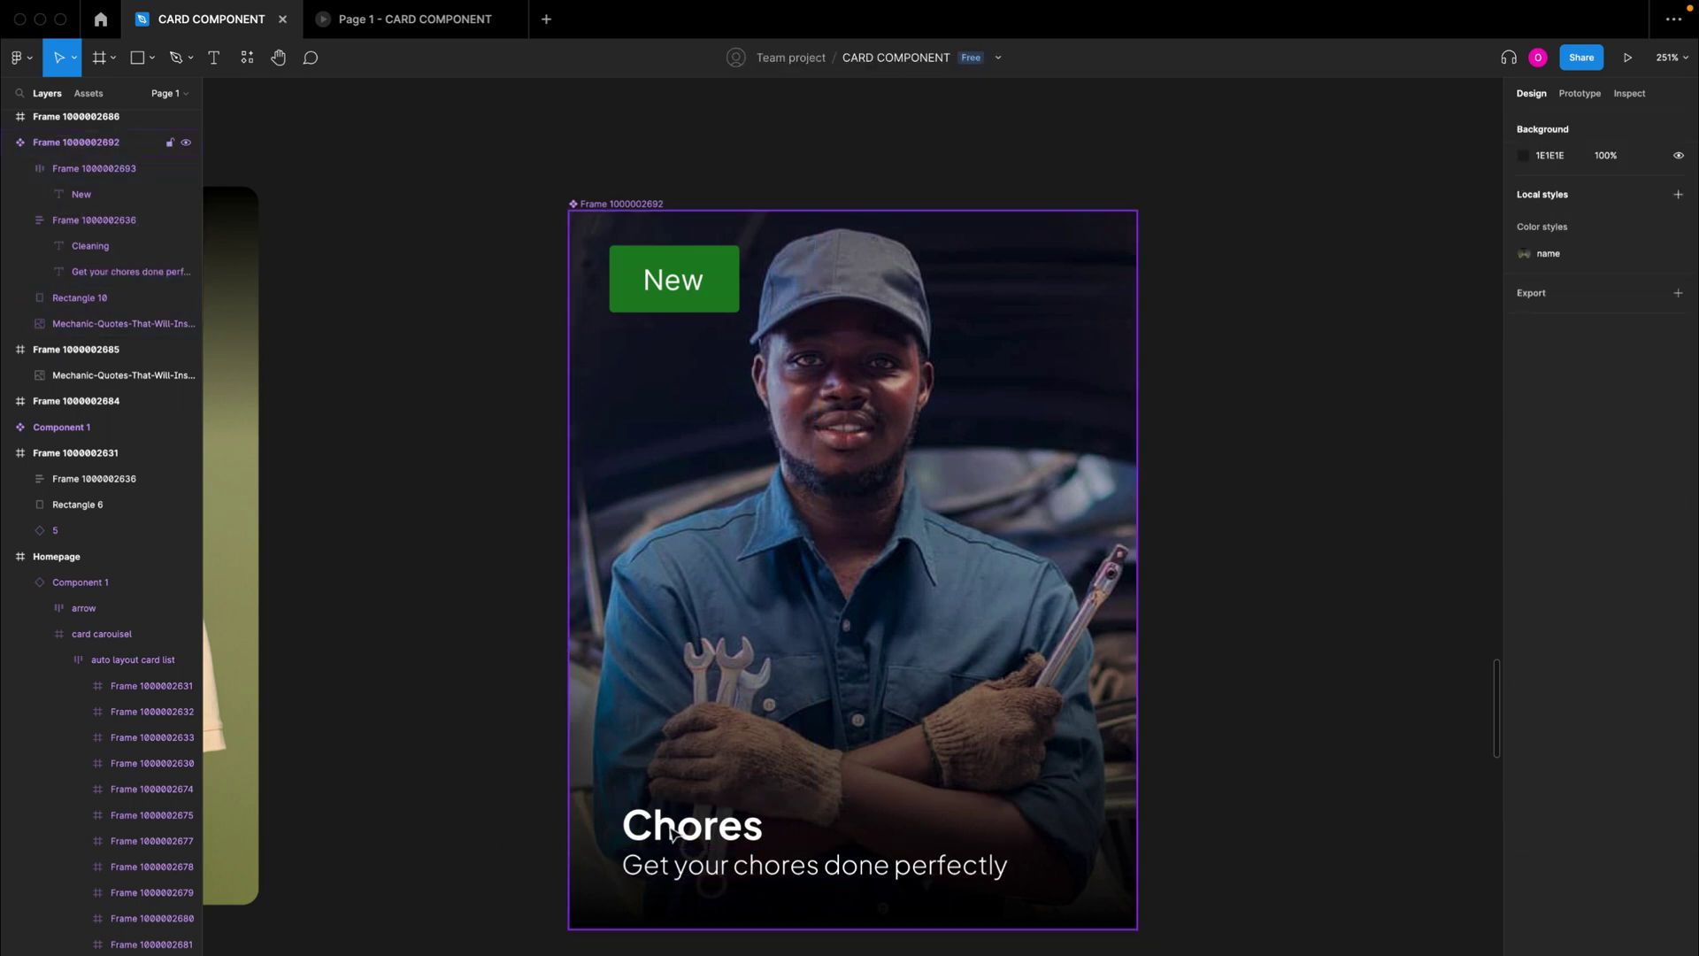
pyautogui.click(677, 832)
pyautogui.doubleClick(677, 830)
pyautogui.press('Escape')
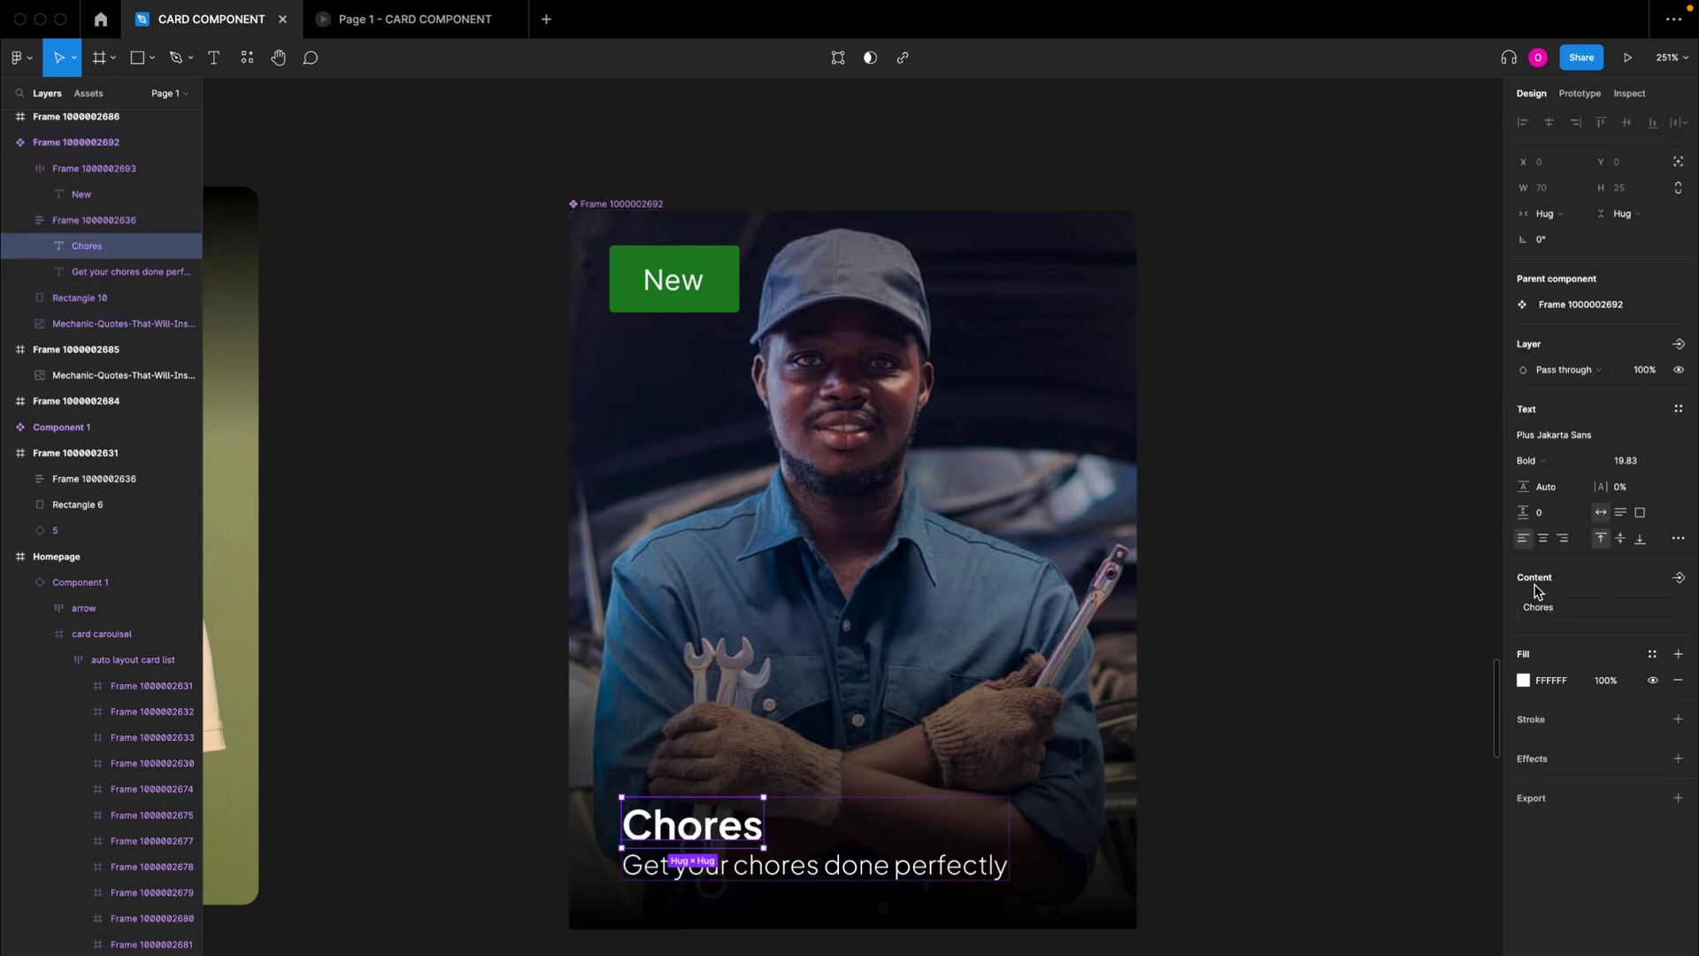
pyautogui.click(1679, 580)
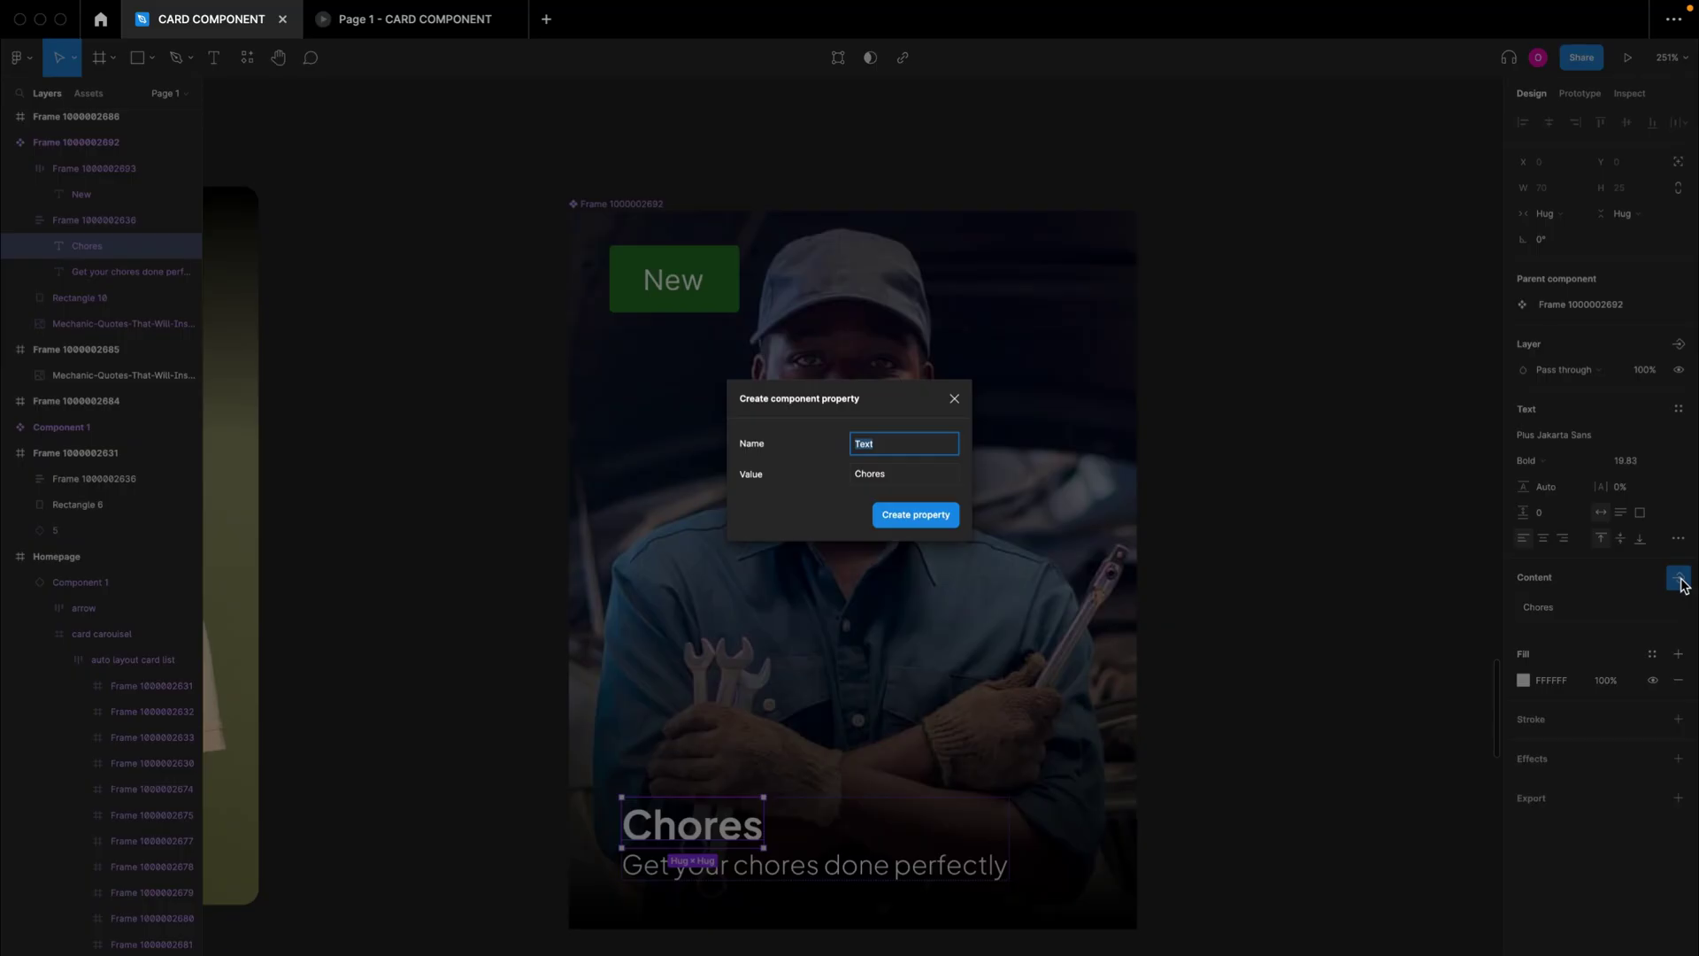
pyautogui.doubleClick(881, 445)
pyautogui.write('Card Titl')
pyautogui.click(913, 517)
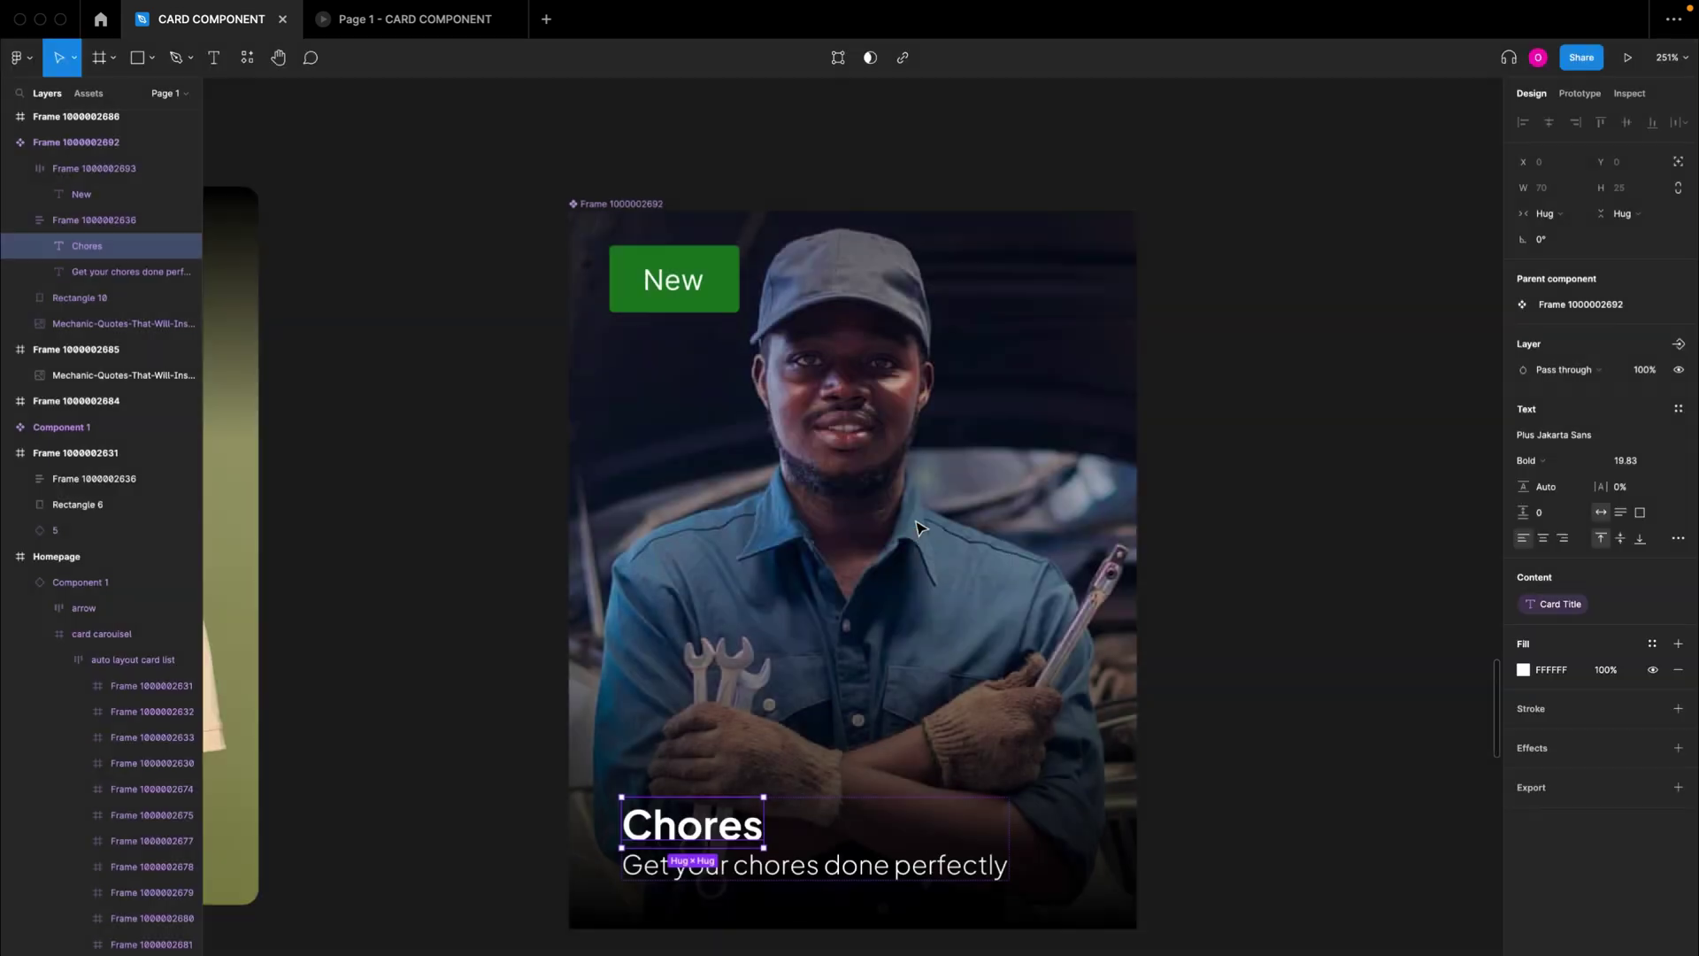
# Create a text component property named Card Subtitle from the "Get your chores done perfectly" line.
pyautogui.click(812, 872)
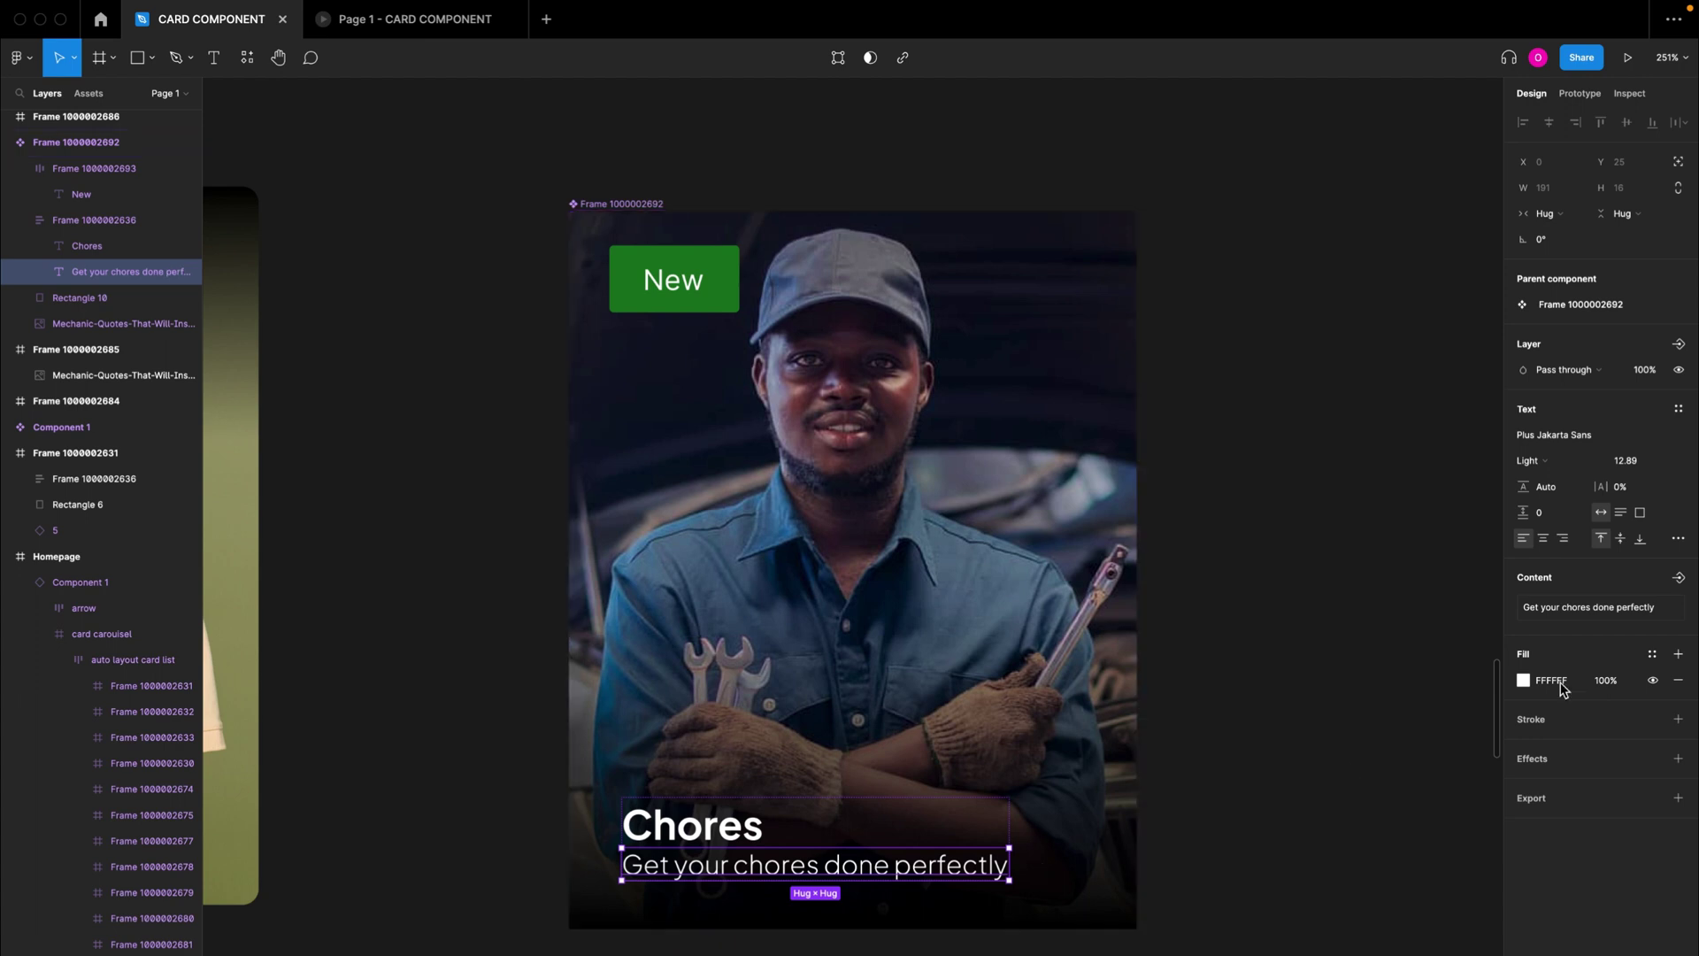
pyautogui.click(1680, 580)
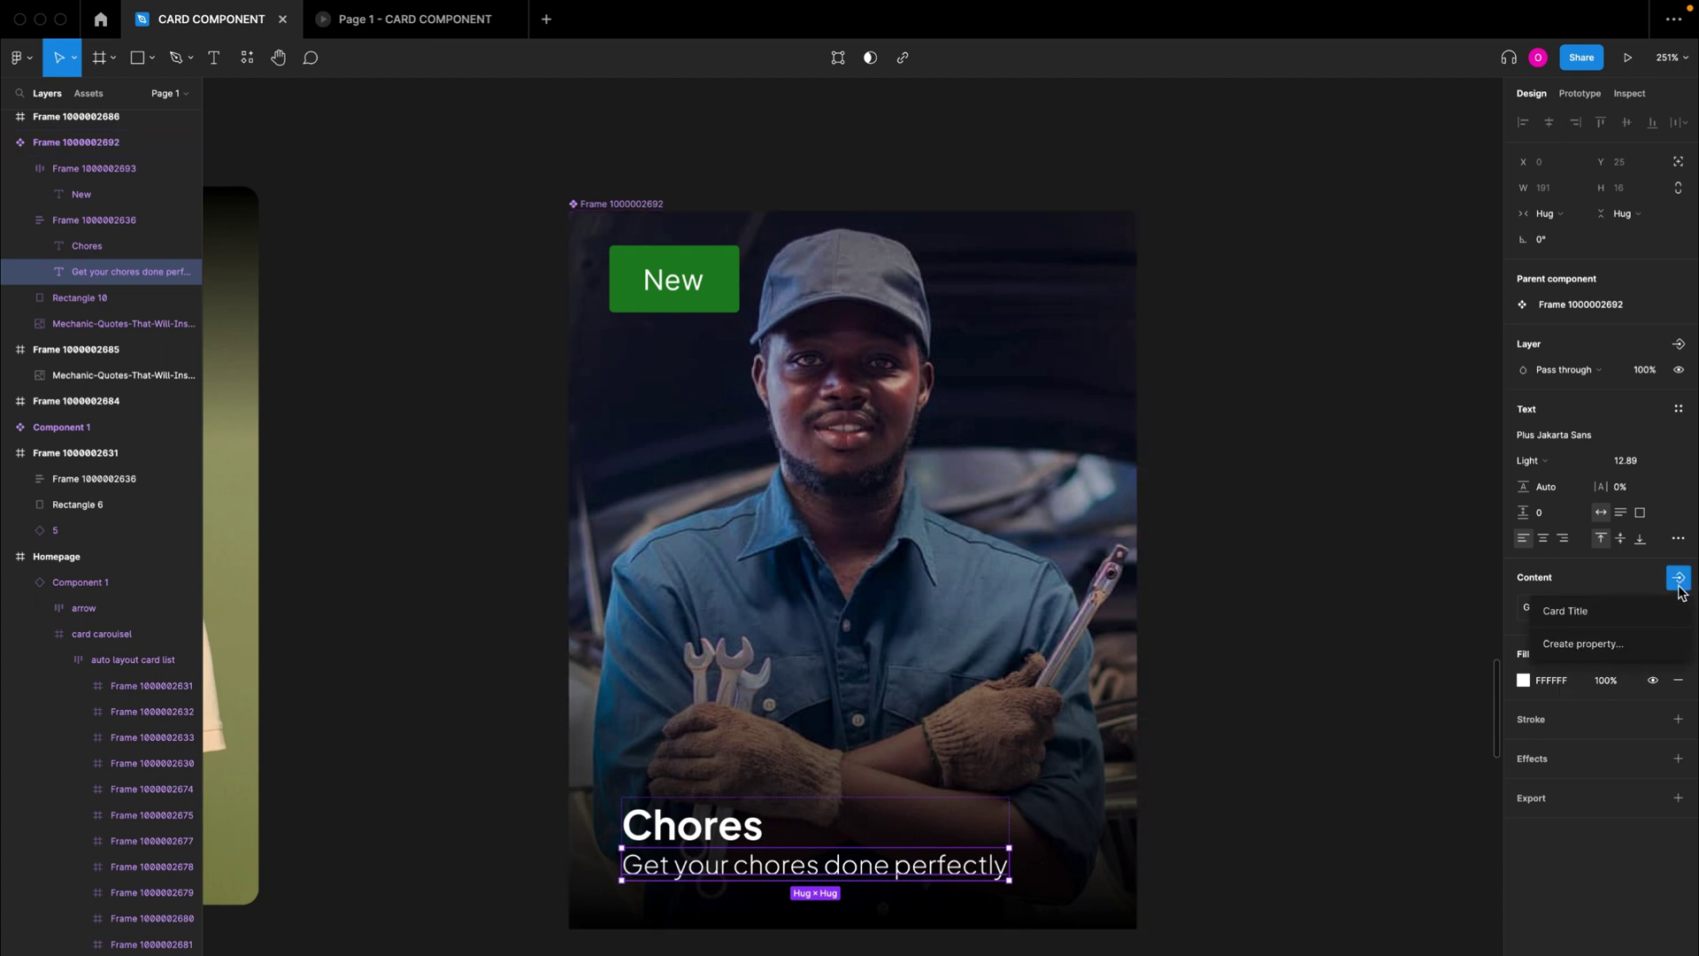
pyautogui.click(1590, 645)
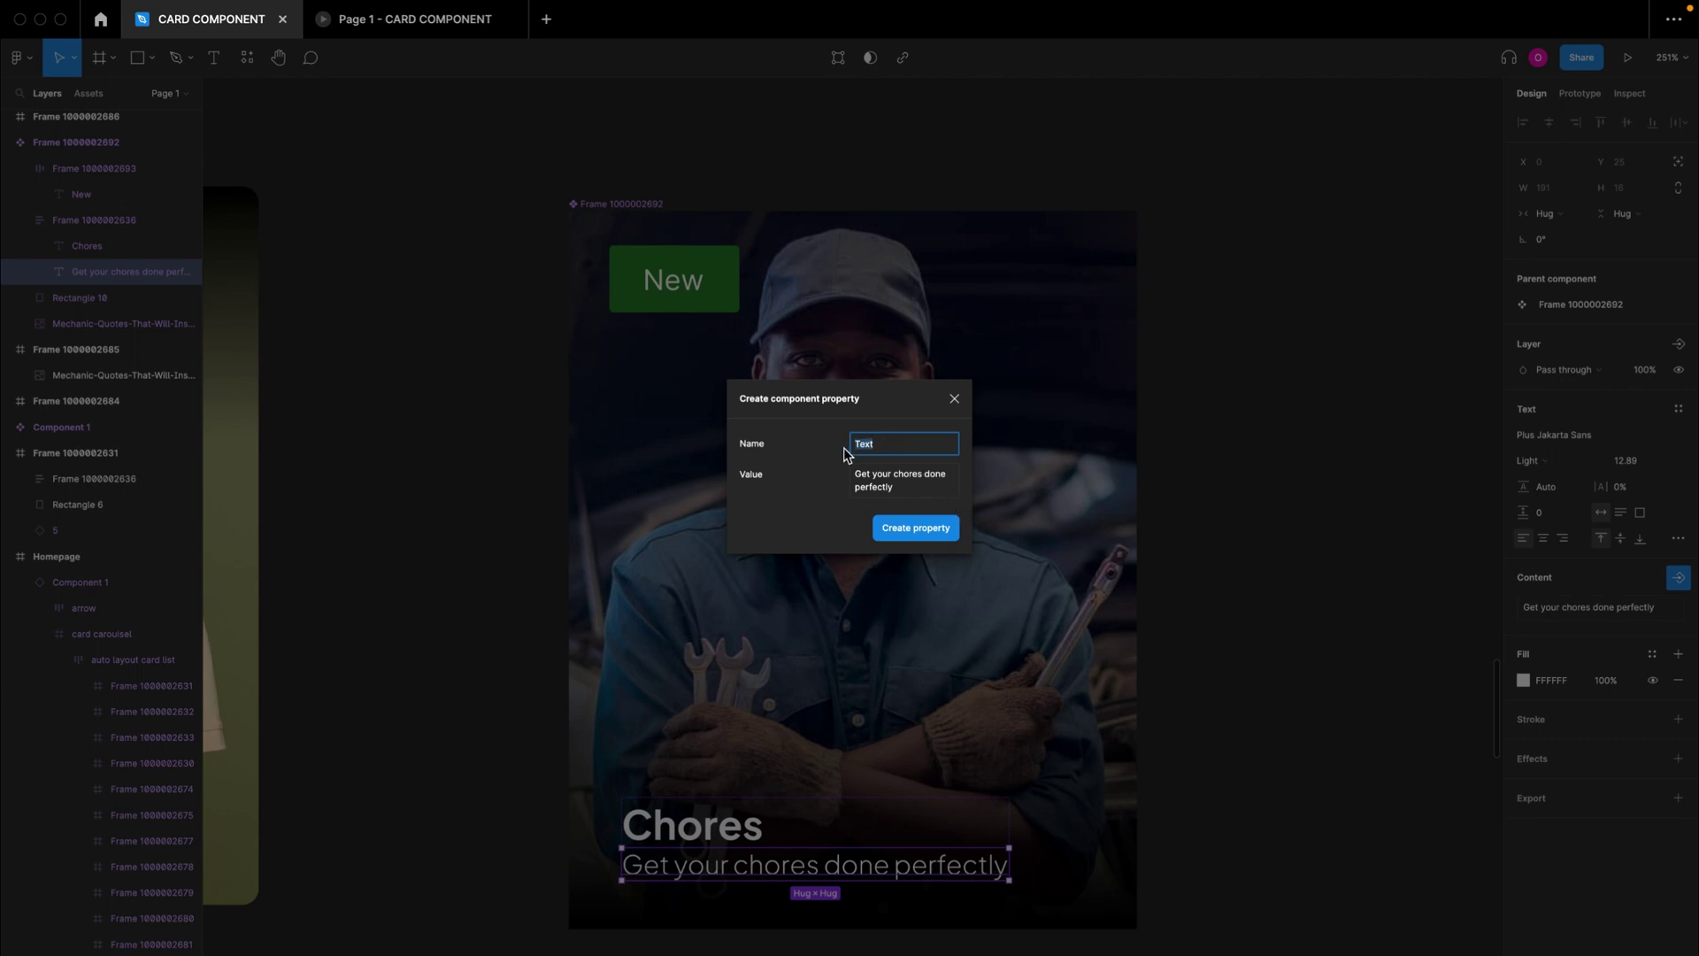
pyautogui.write('Card Subtitle')
pyautogui.click(930, 527)
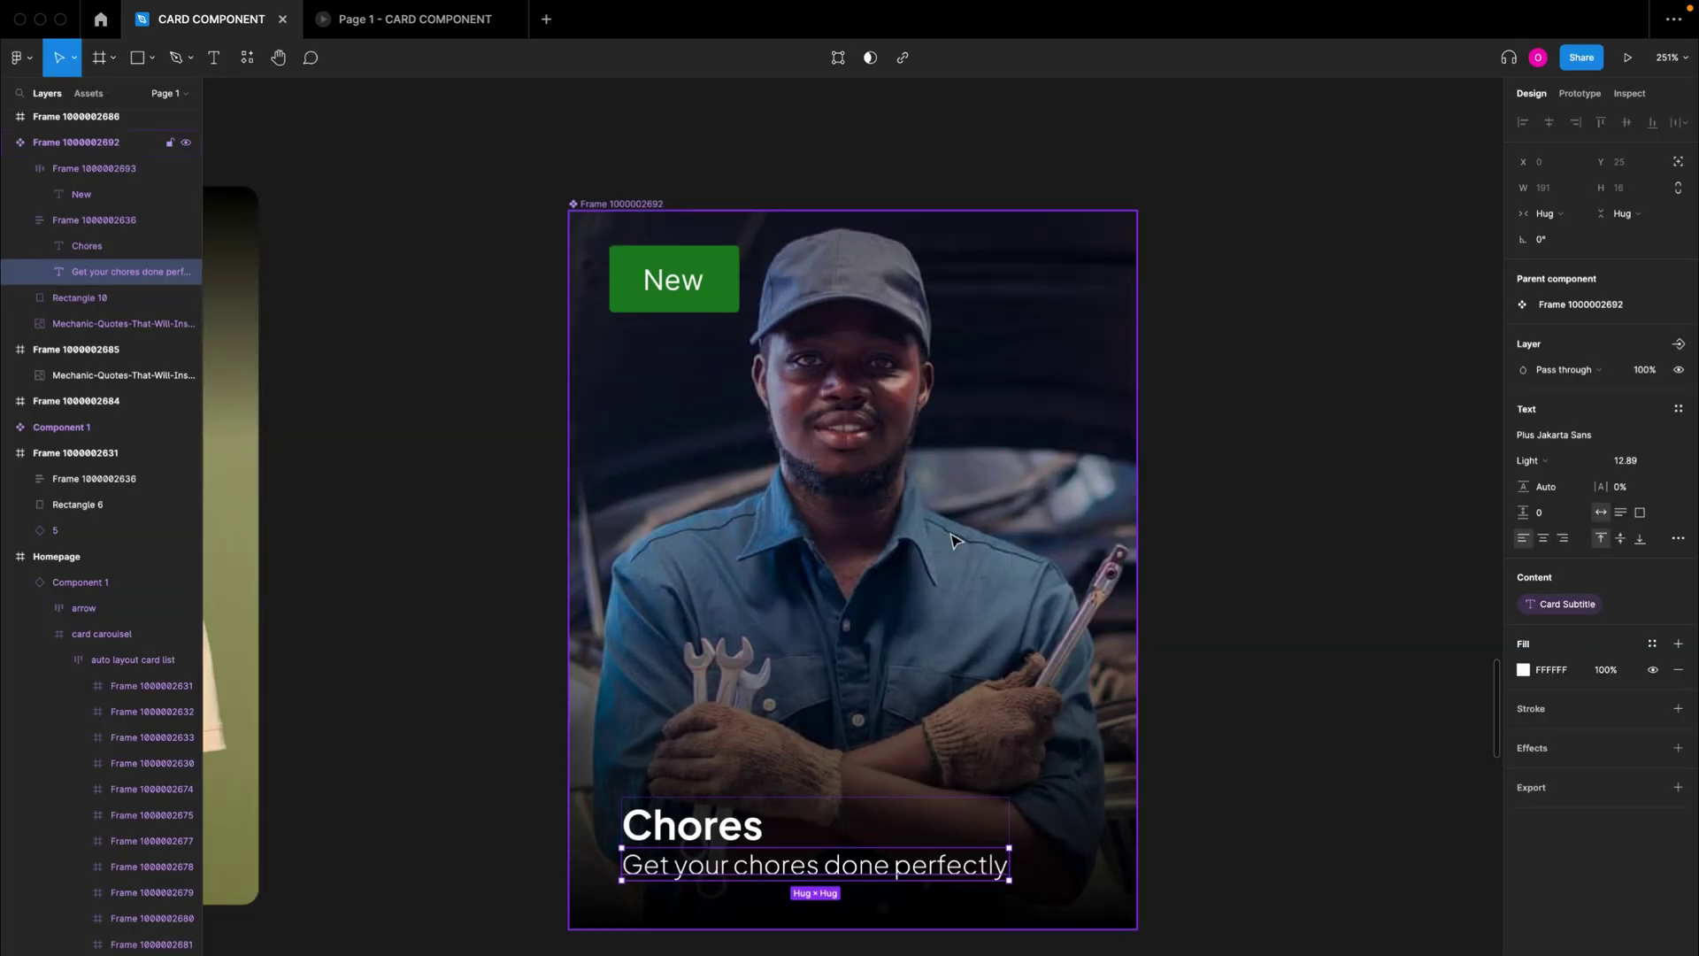
pyautogui.click(1163, 535)
# Duplicate the mechanic card component as an instance beside it at about X -2432, Y 2062.
pyautogui.scroll(-2, 708, 845)
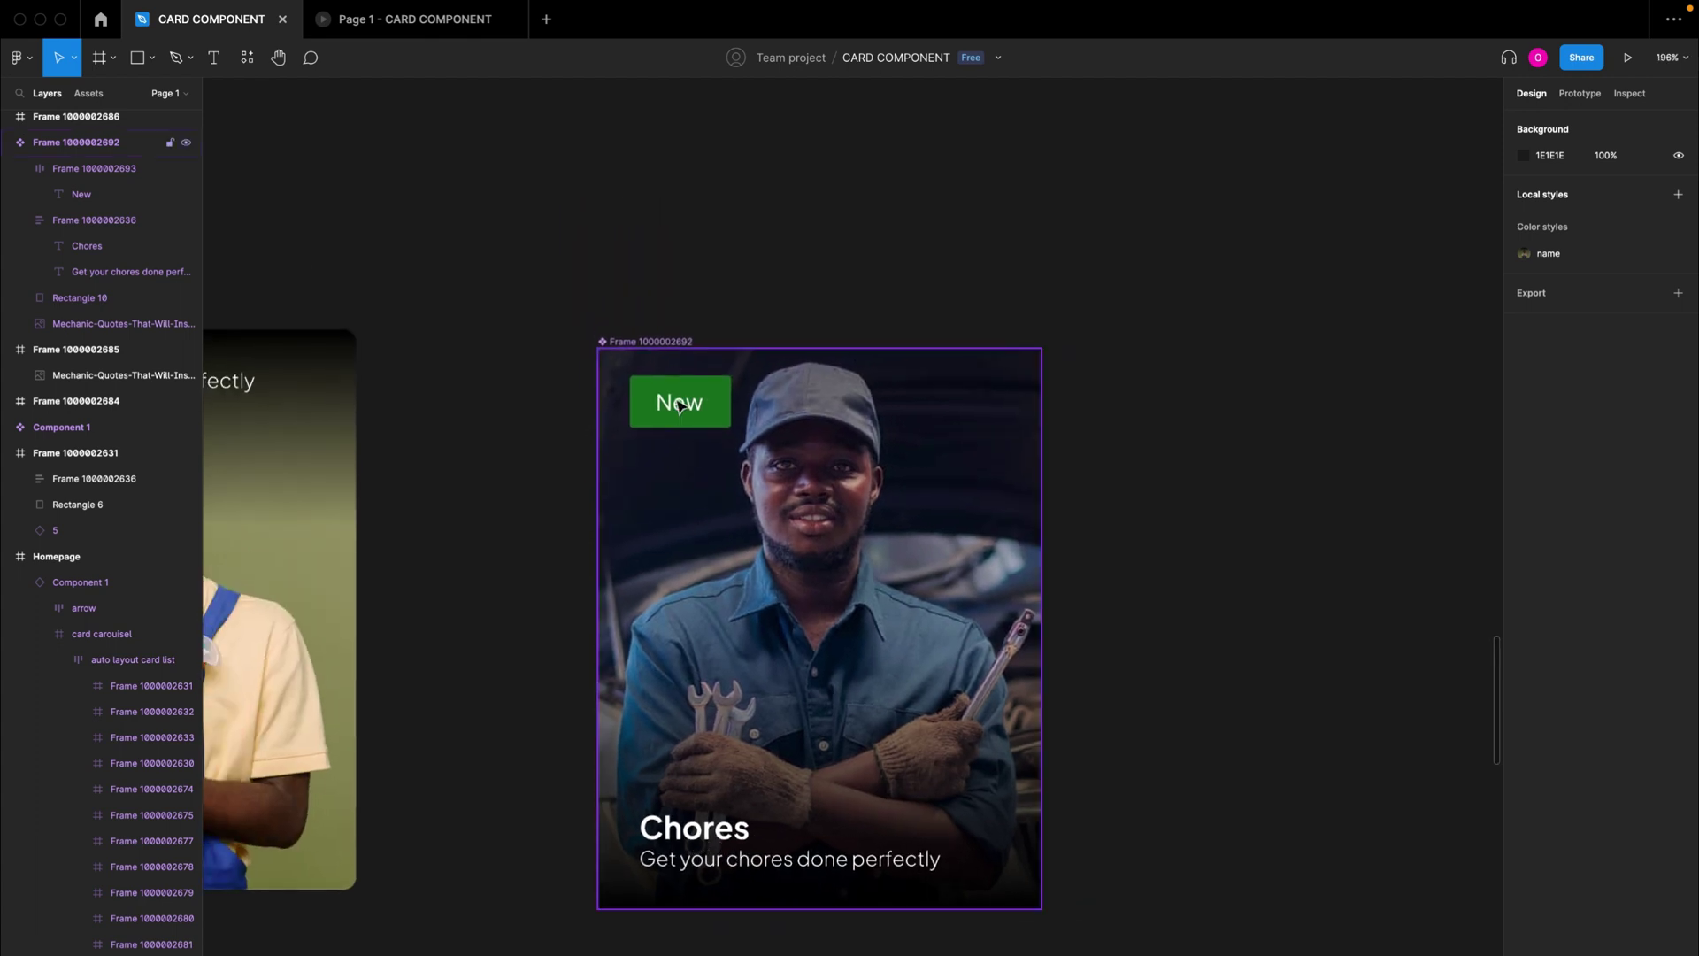
pyautogui.scroll(-4, 672, 407)
pyautogui.click(603, 338)
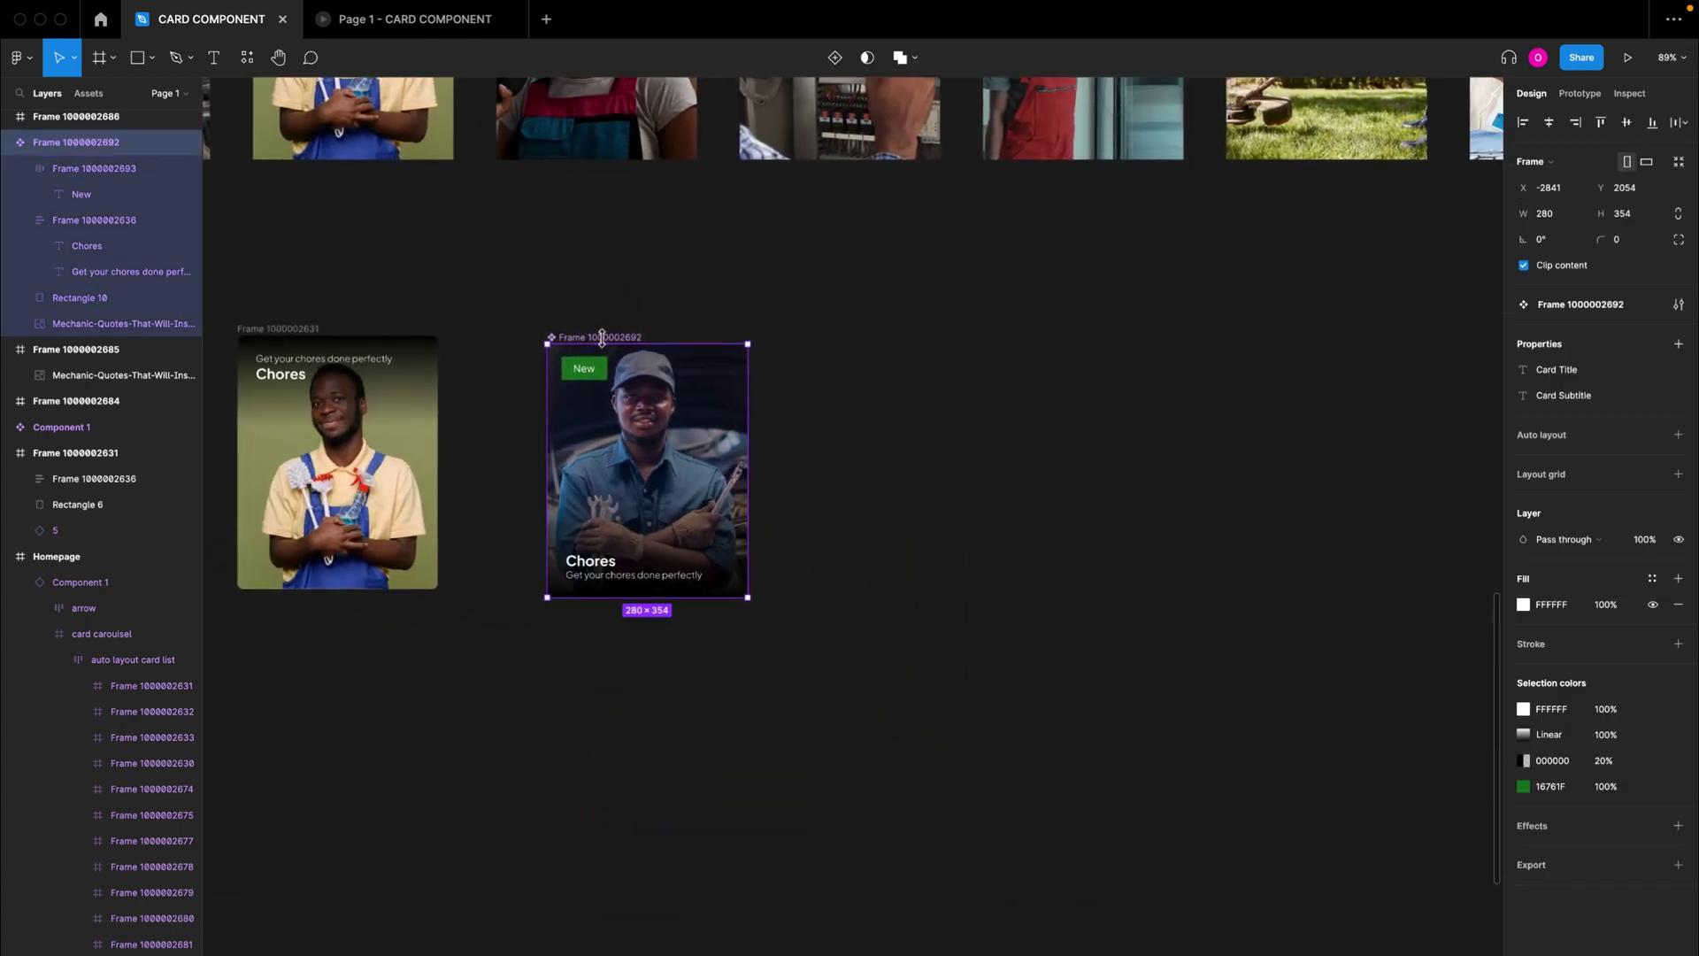
pyautogui.moveTo(601, 337); pyautogui.dragTo(896, 345)
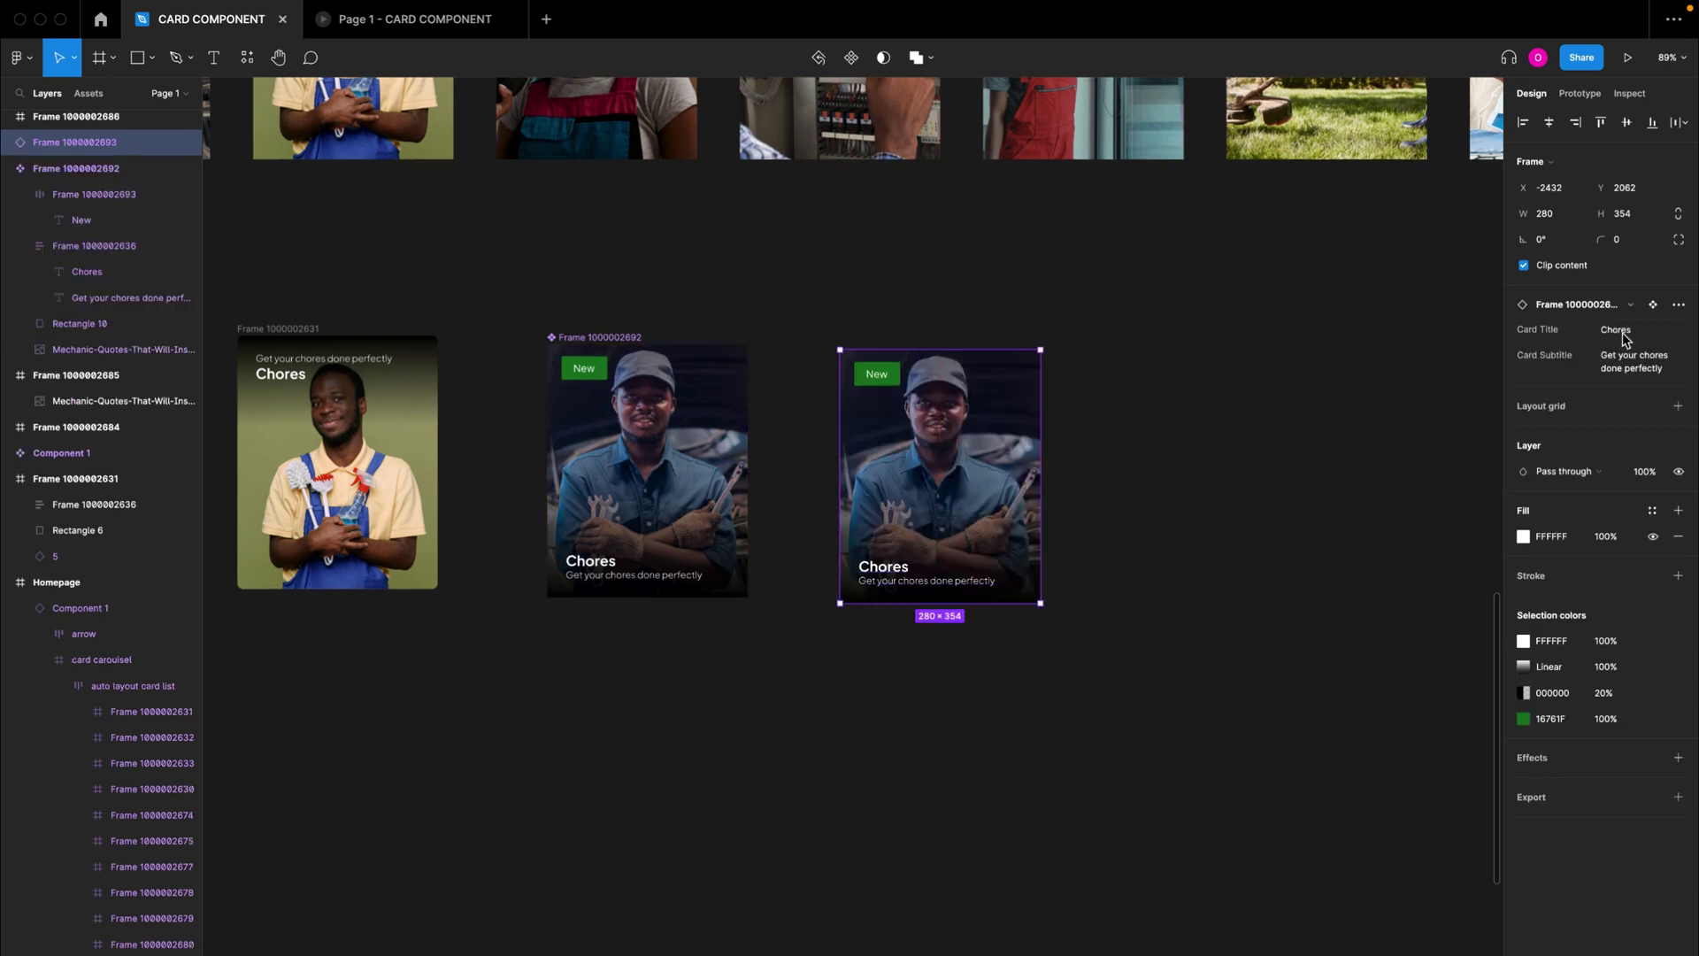
# Set the new card instance's Card Title to Mechanic.
pyautogui.scroll(5, 1081, 491)
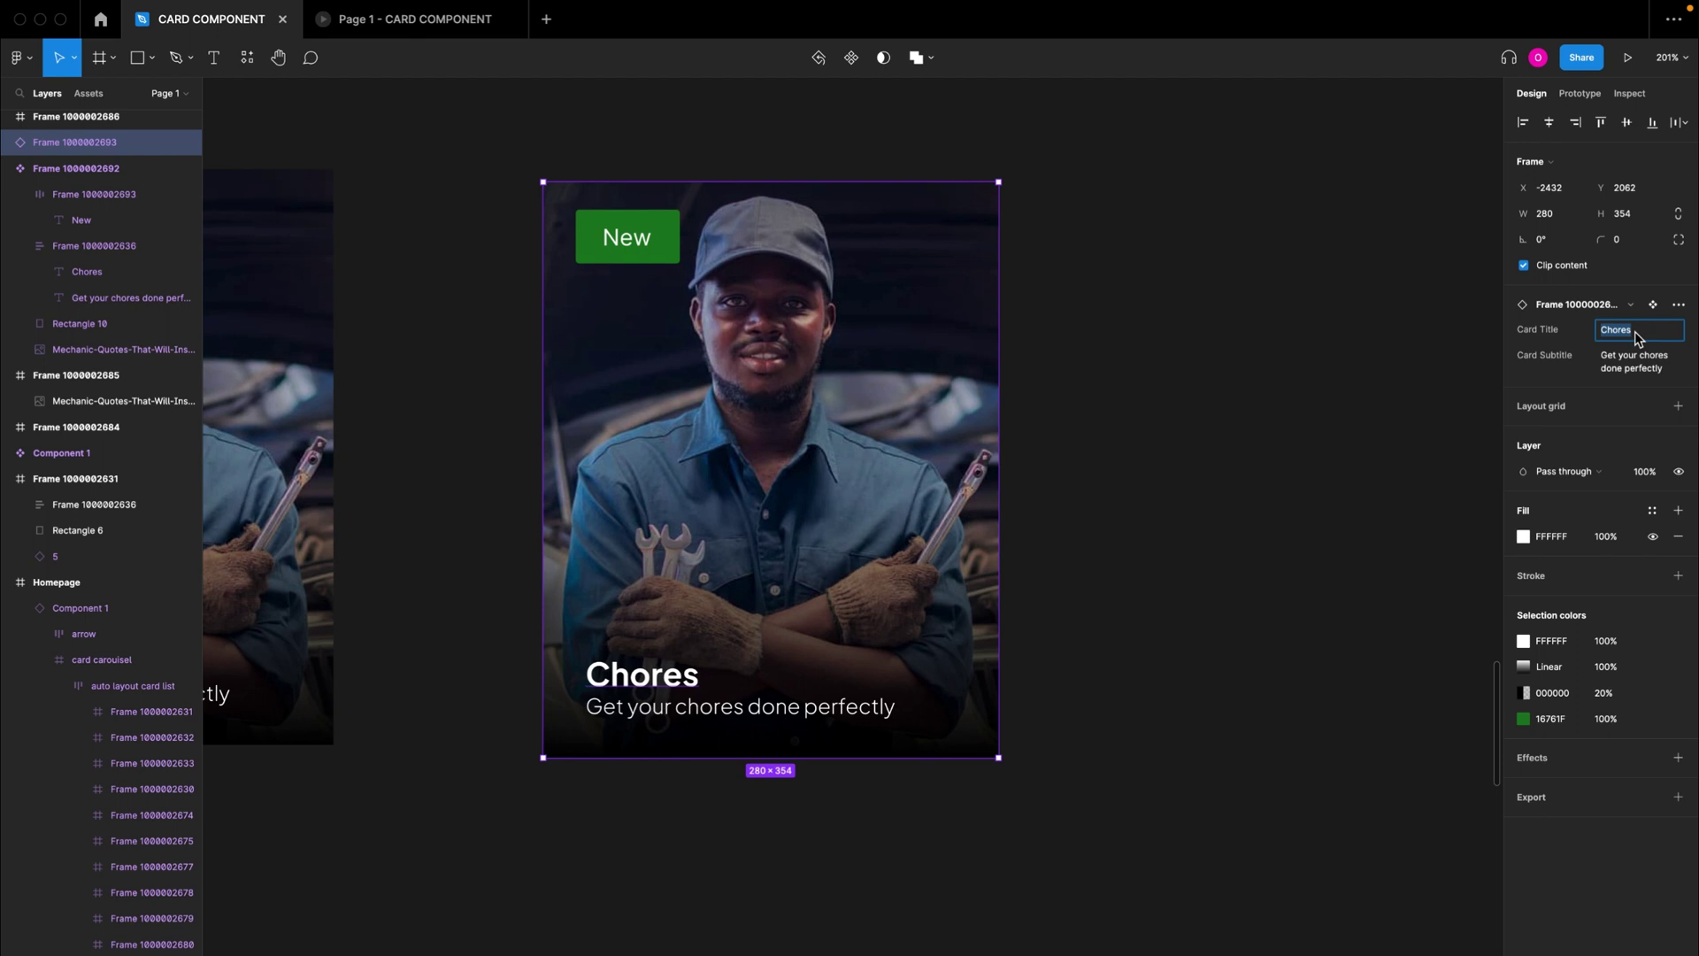
pyautogui.write('Mechanic')
pyautogui.press('Return')
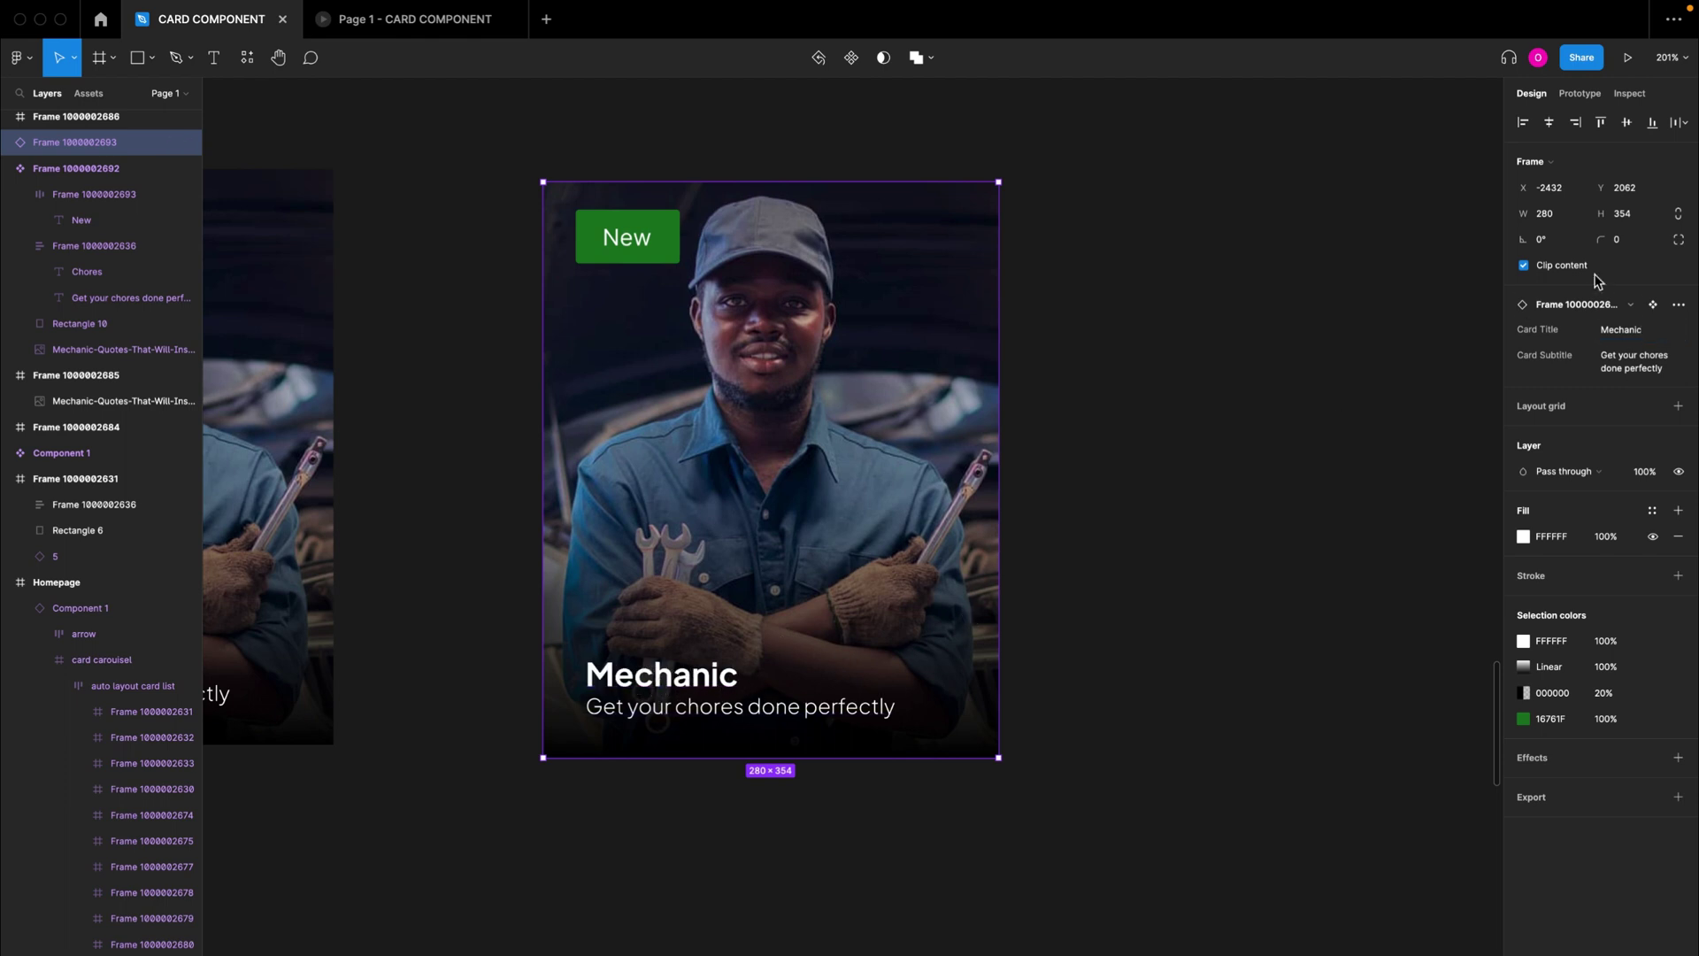
# Set the card instance's Card Subtitle to "change the subtitle".
pyautogui.click(1642, 377)
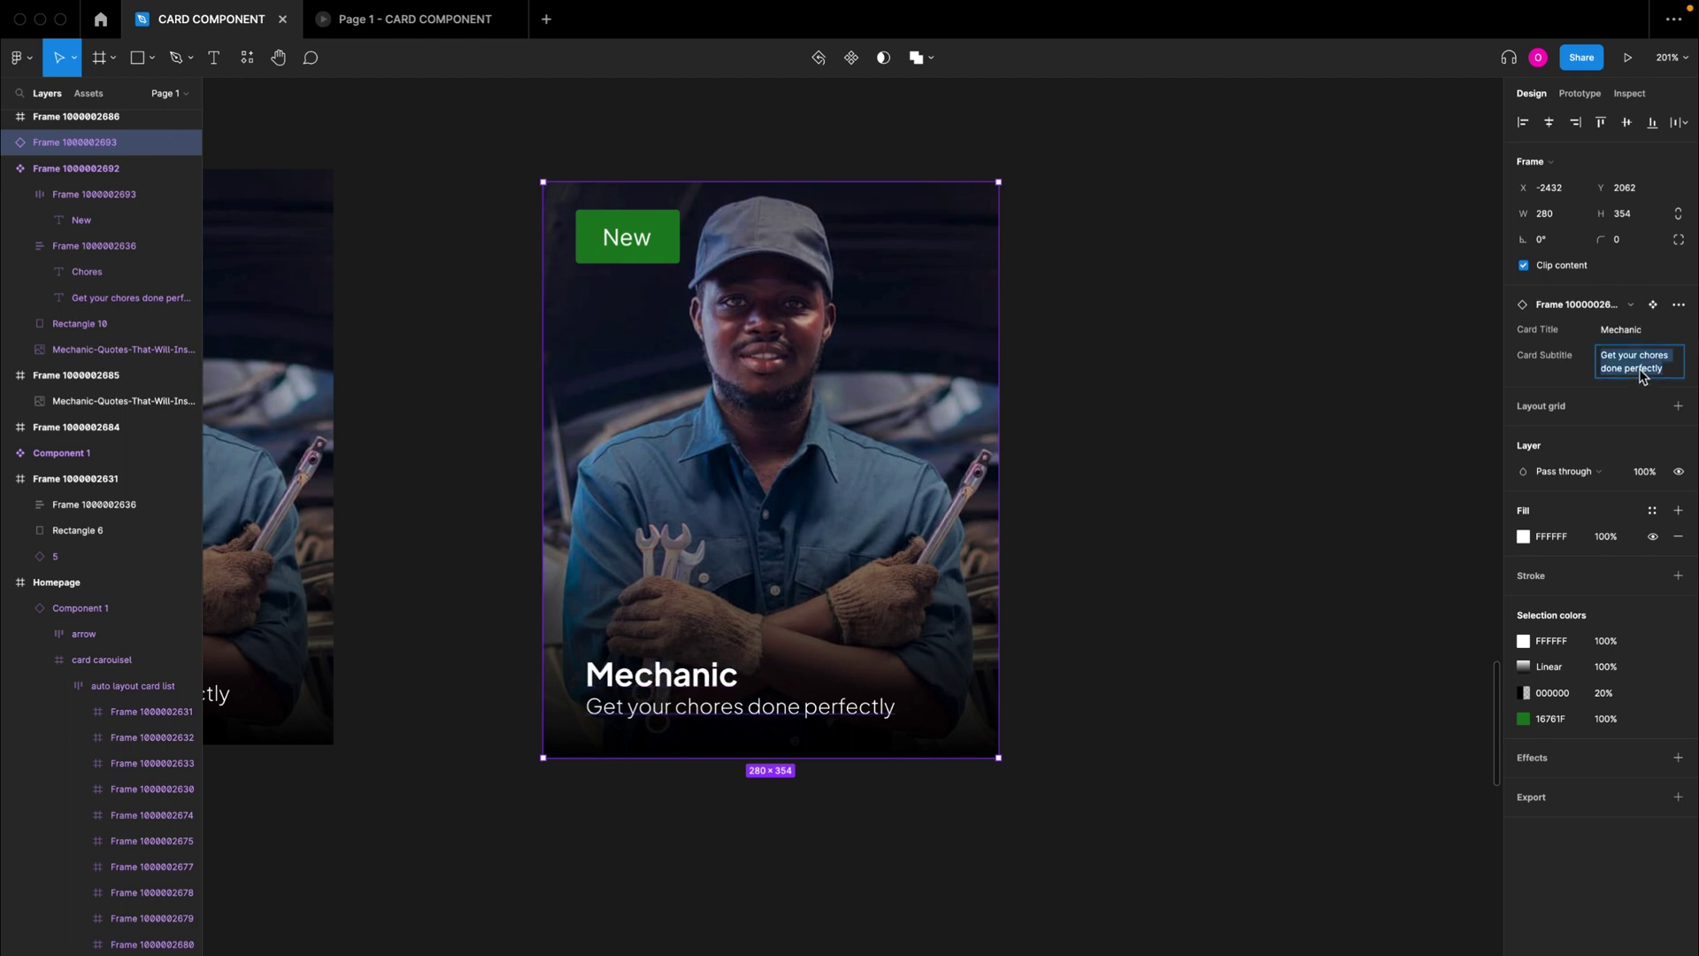
pyautogui.write('change th')
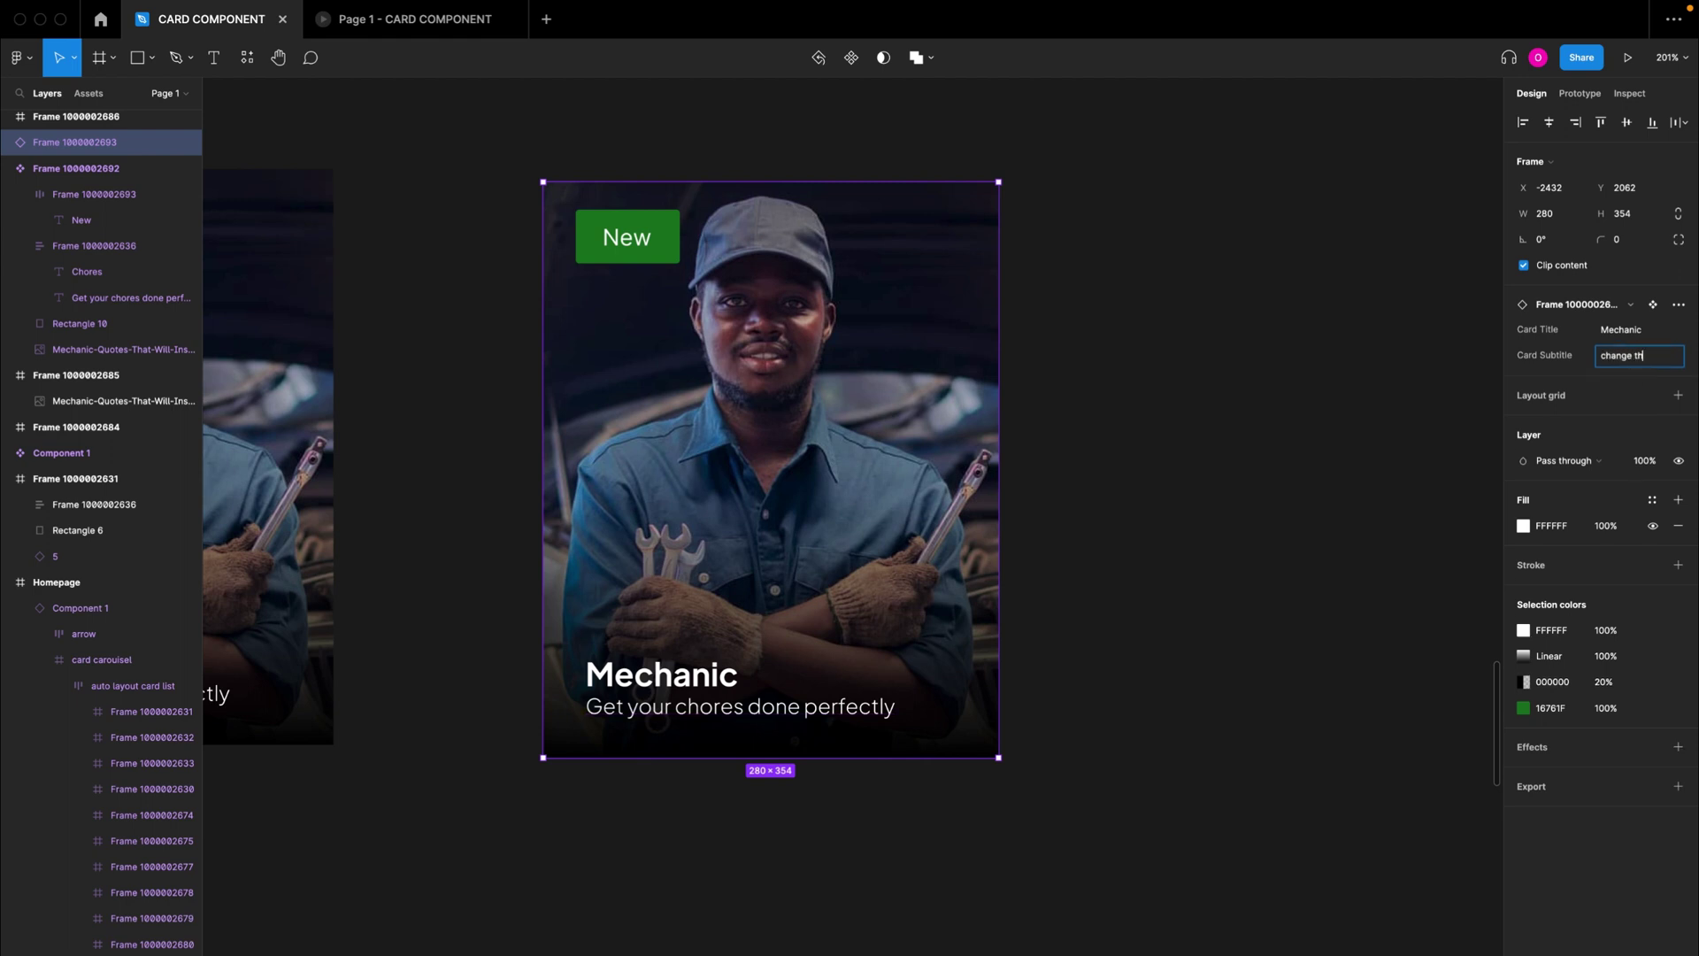
pyautogui.write('e subtitle')
pyautogui.press('Return')
pyautogui.click(1085, 687)
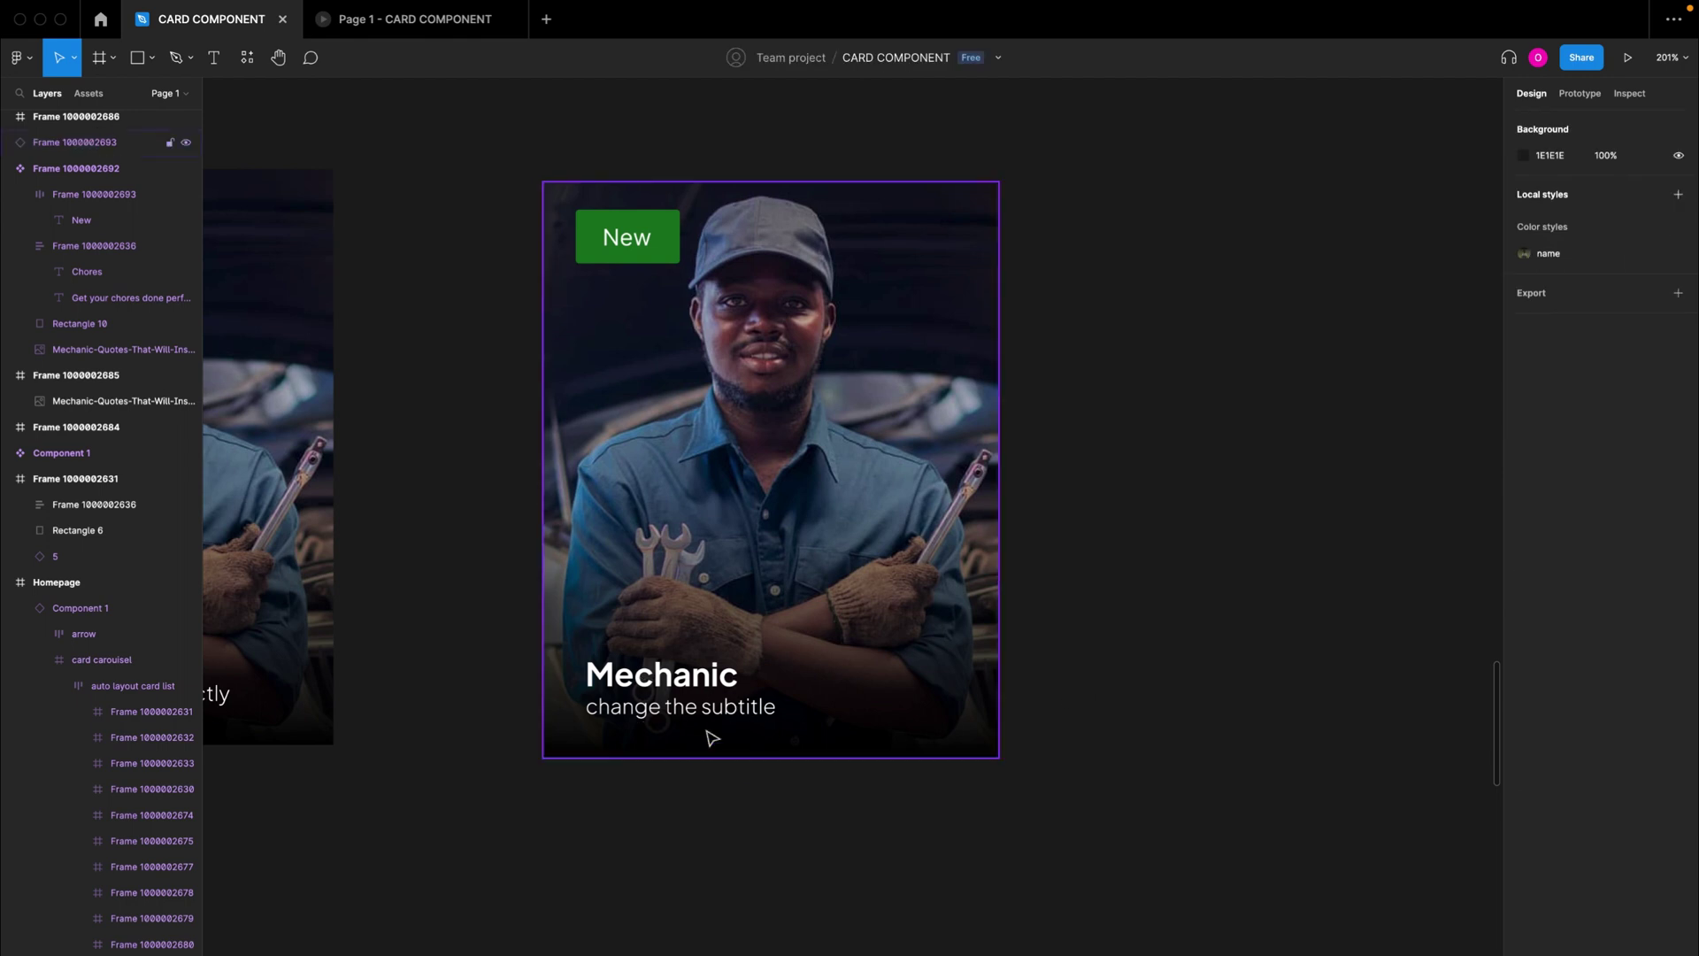
# Inspect the New tag's settings inside the Mechanic card instance.
pyautogui.scroll(1, 675, 702)
pyautogui.hscroll(-1, 675, 701)
pyautogui.scroll(1, 675, 702)
pyautogui.hscroll(-1, 675, 702)
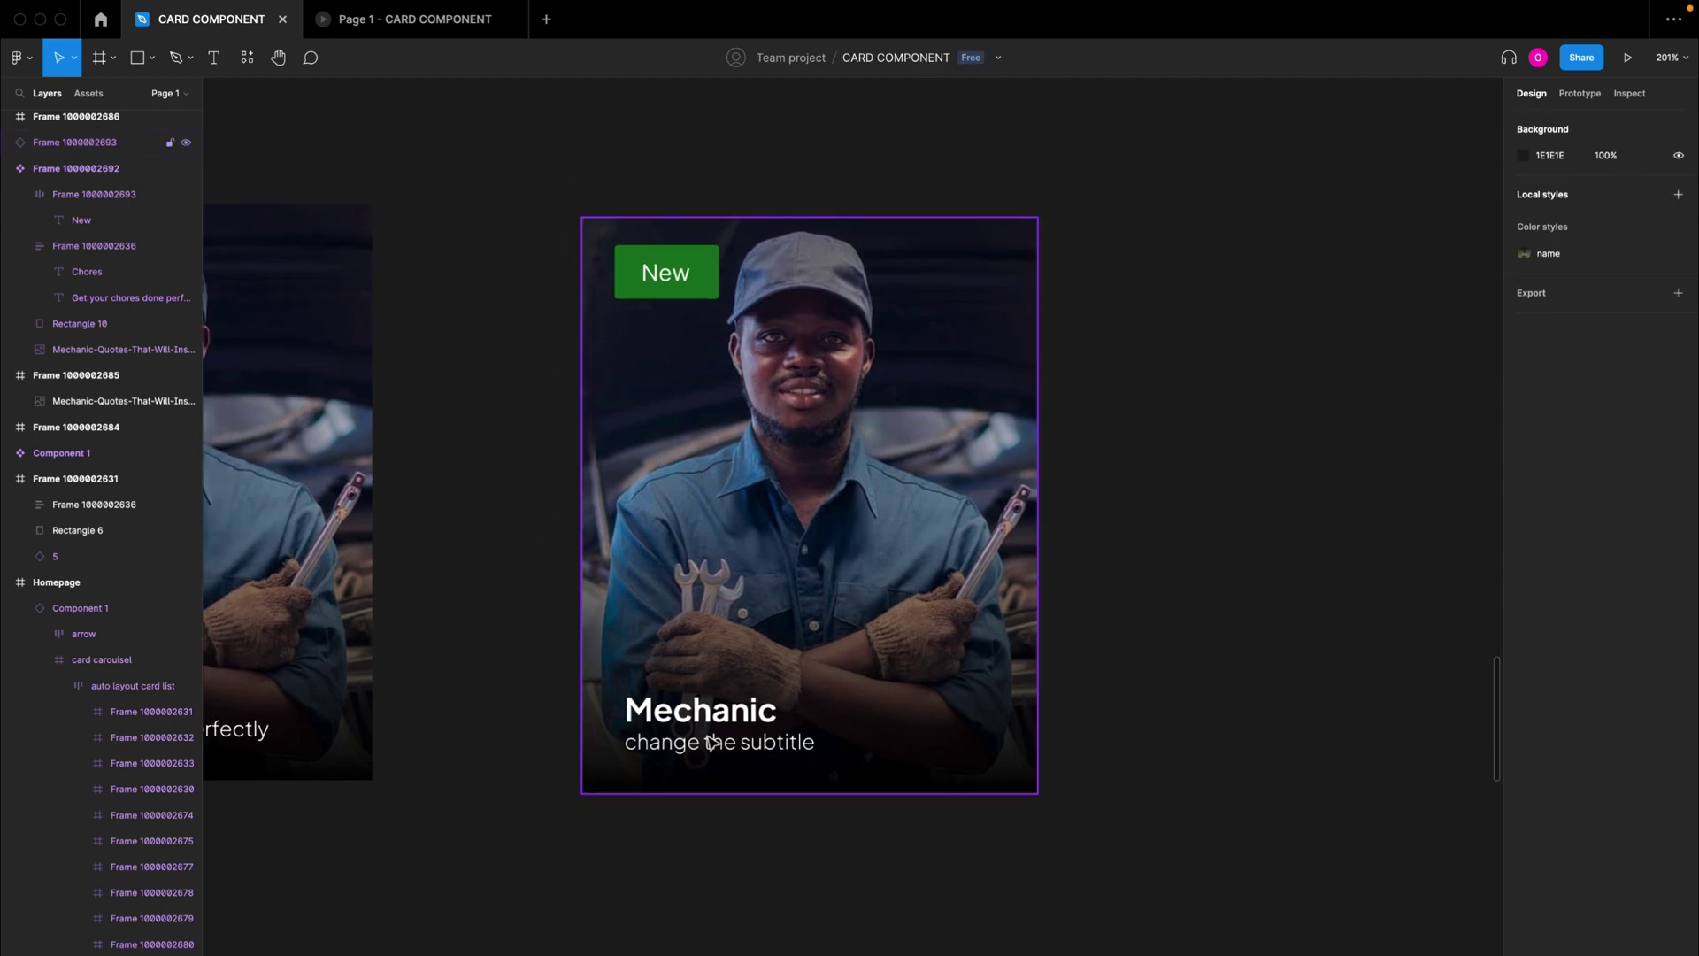
pyautogui.click(794, 476)
pyautogui.click(677, 265)
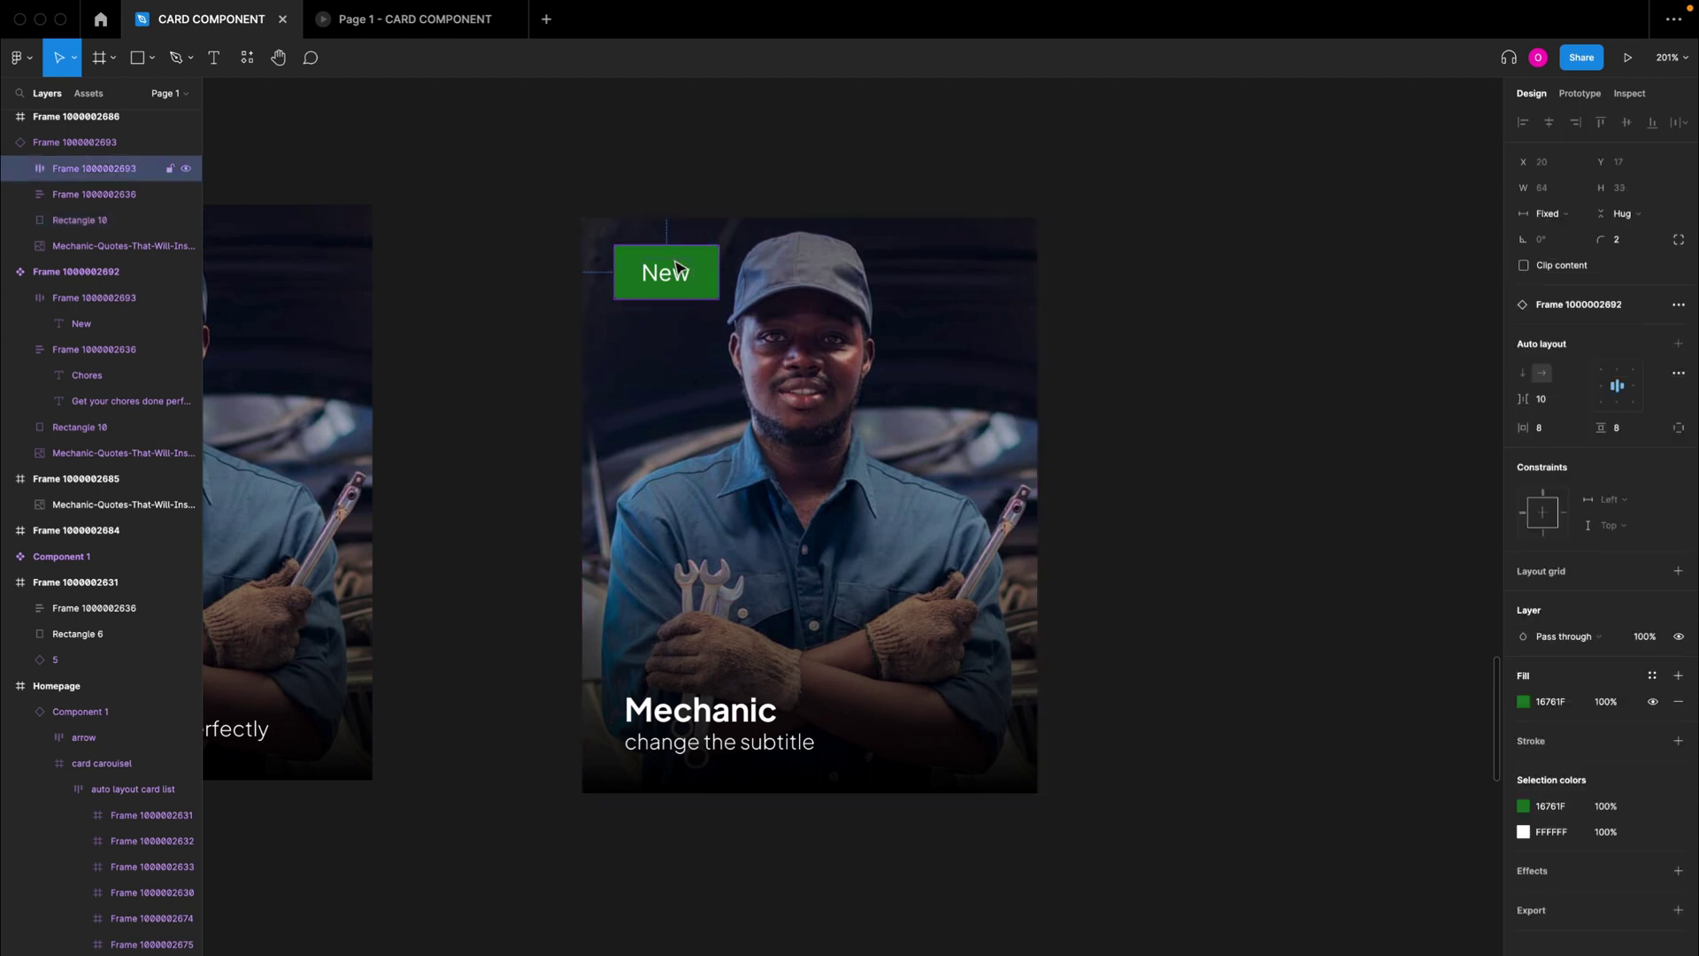
pyautogui.click(879, 314)
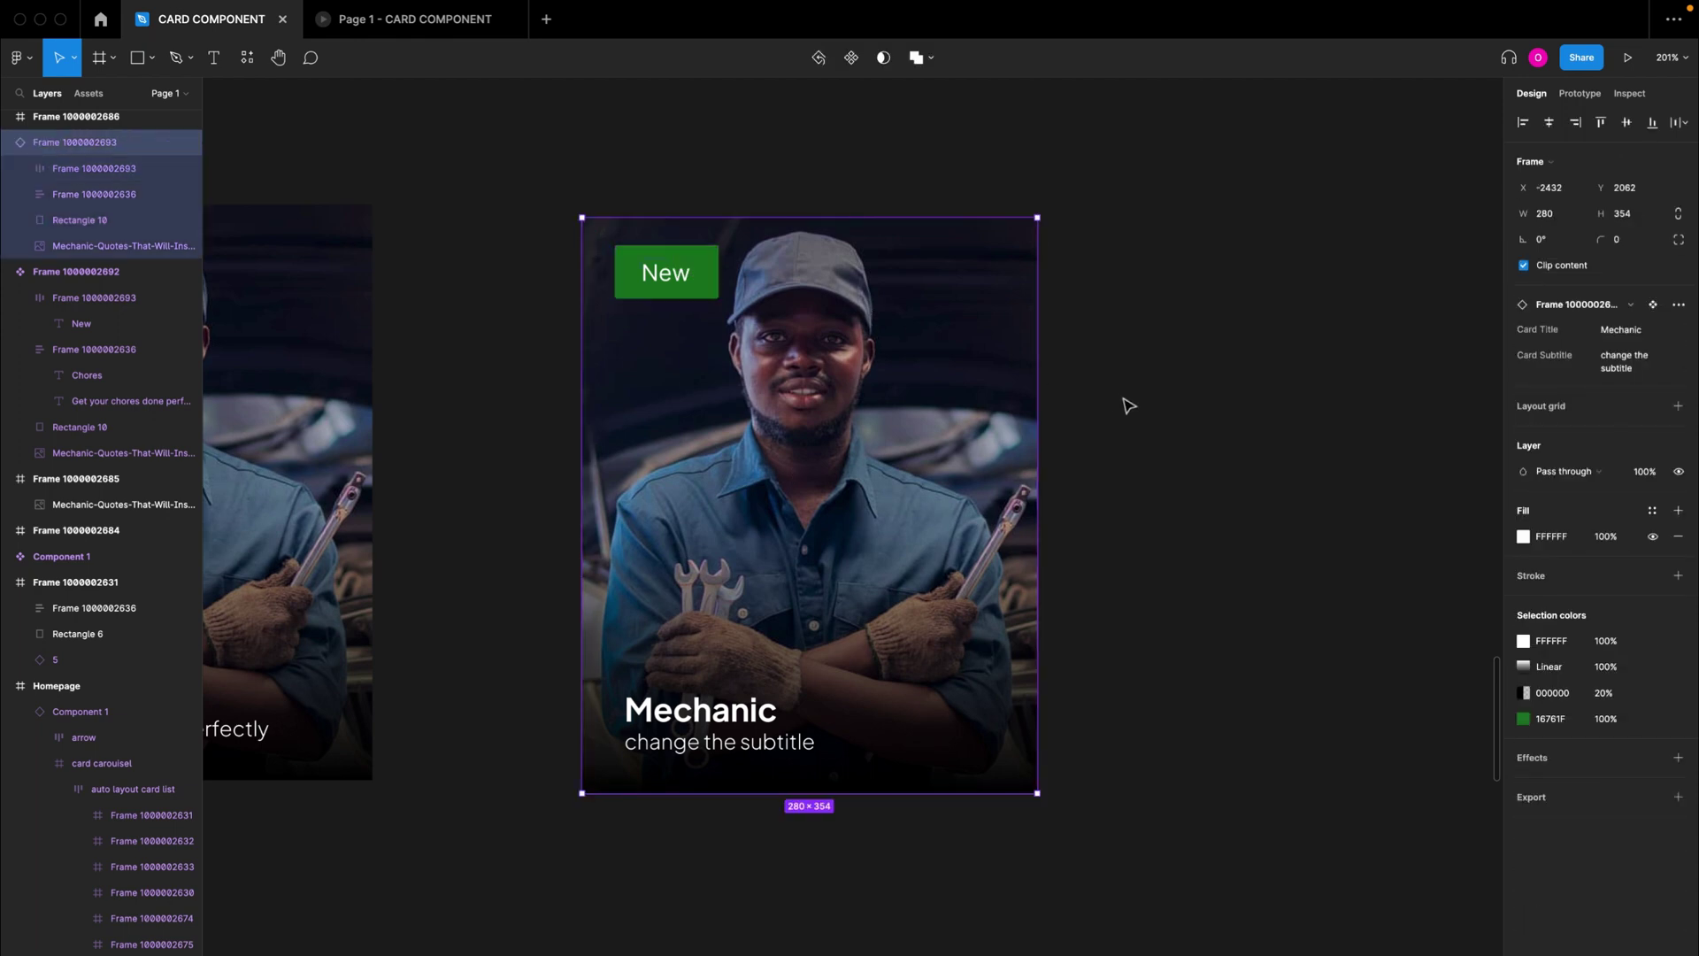
# Align the Mechanic instance with the main component by moving it to X -2451, Y 2054.
pyautogui.hscroll(-5, 866, 477)
pyautogui.scroll(2, 866, 478)
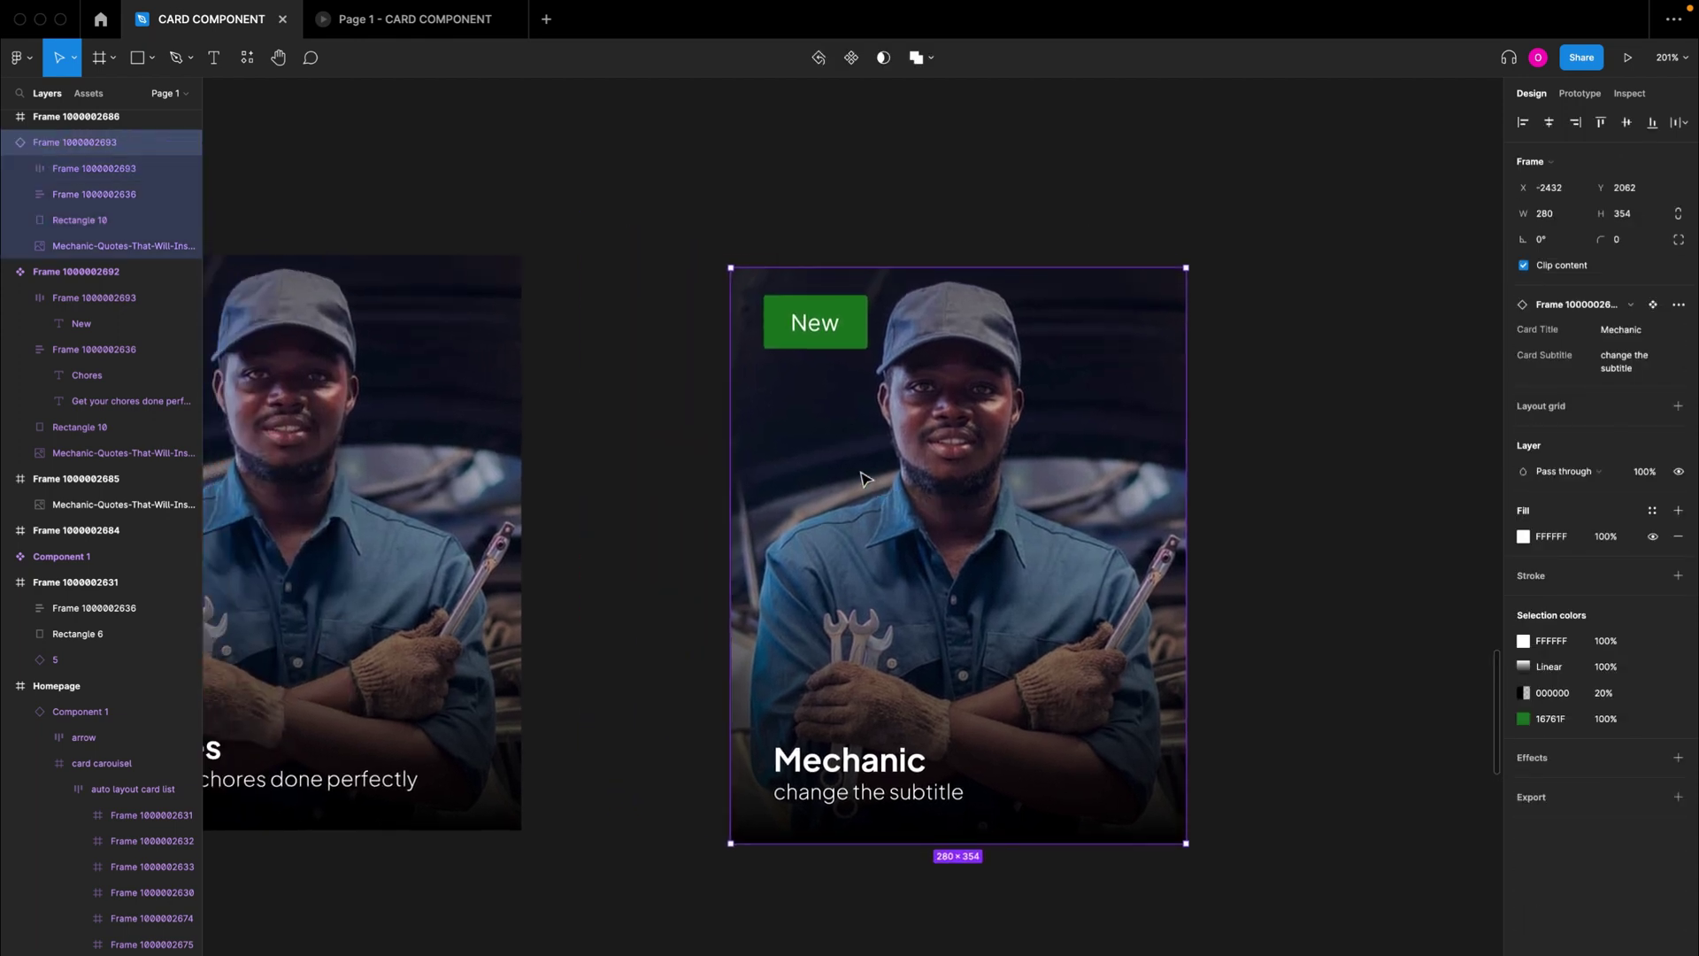
pyautogui.click(561, 524)
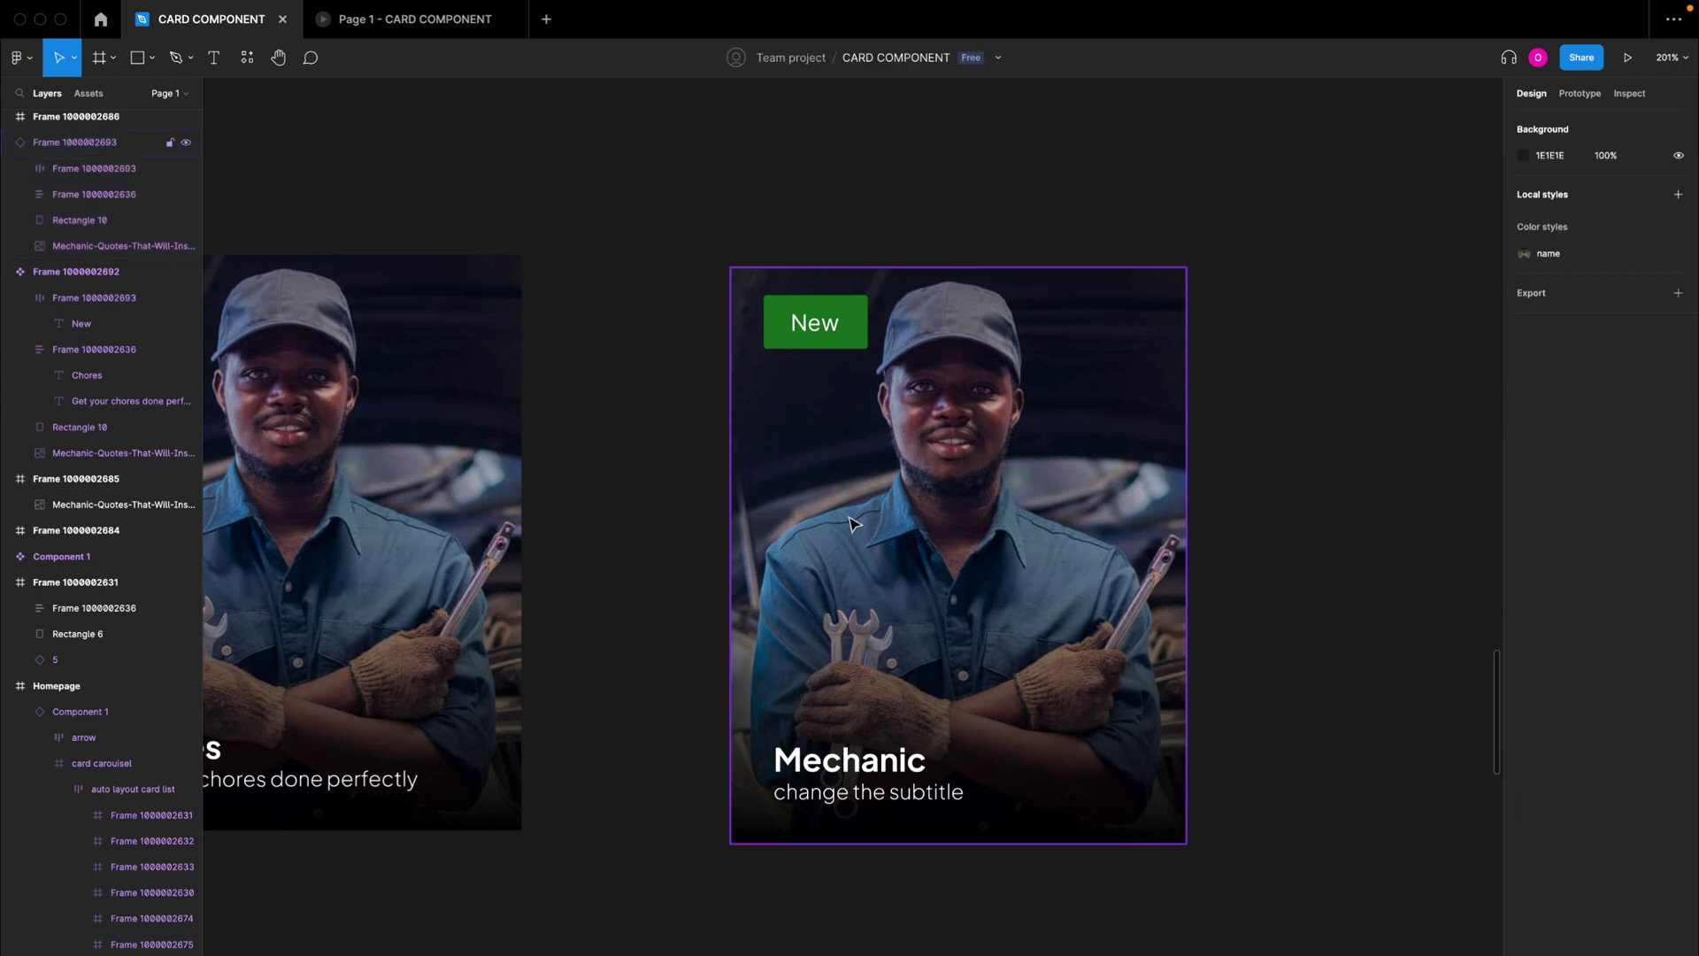
pyautogui.moveTo(852, 523); pyautogui.dragTo(822, 513)
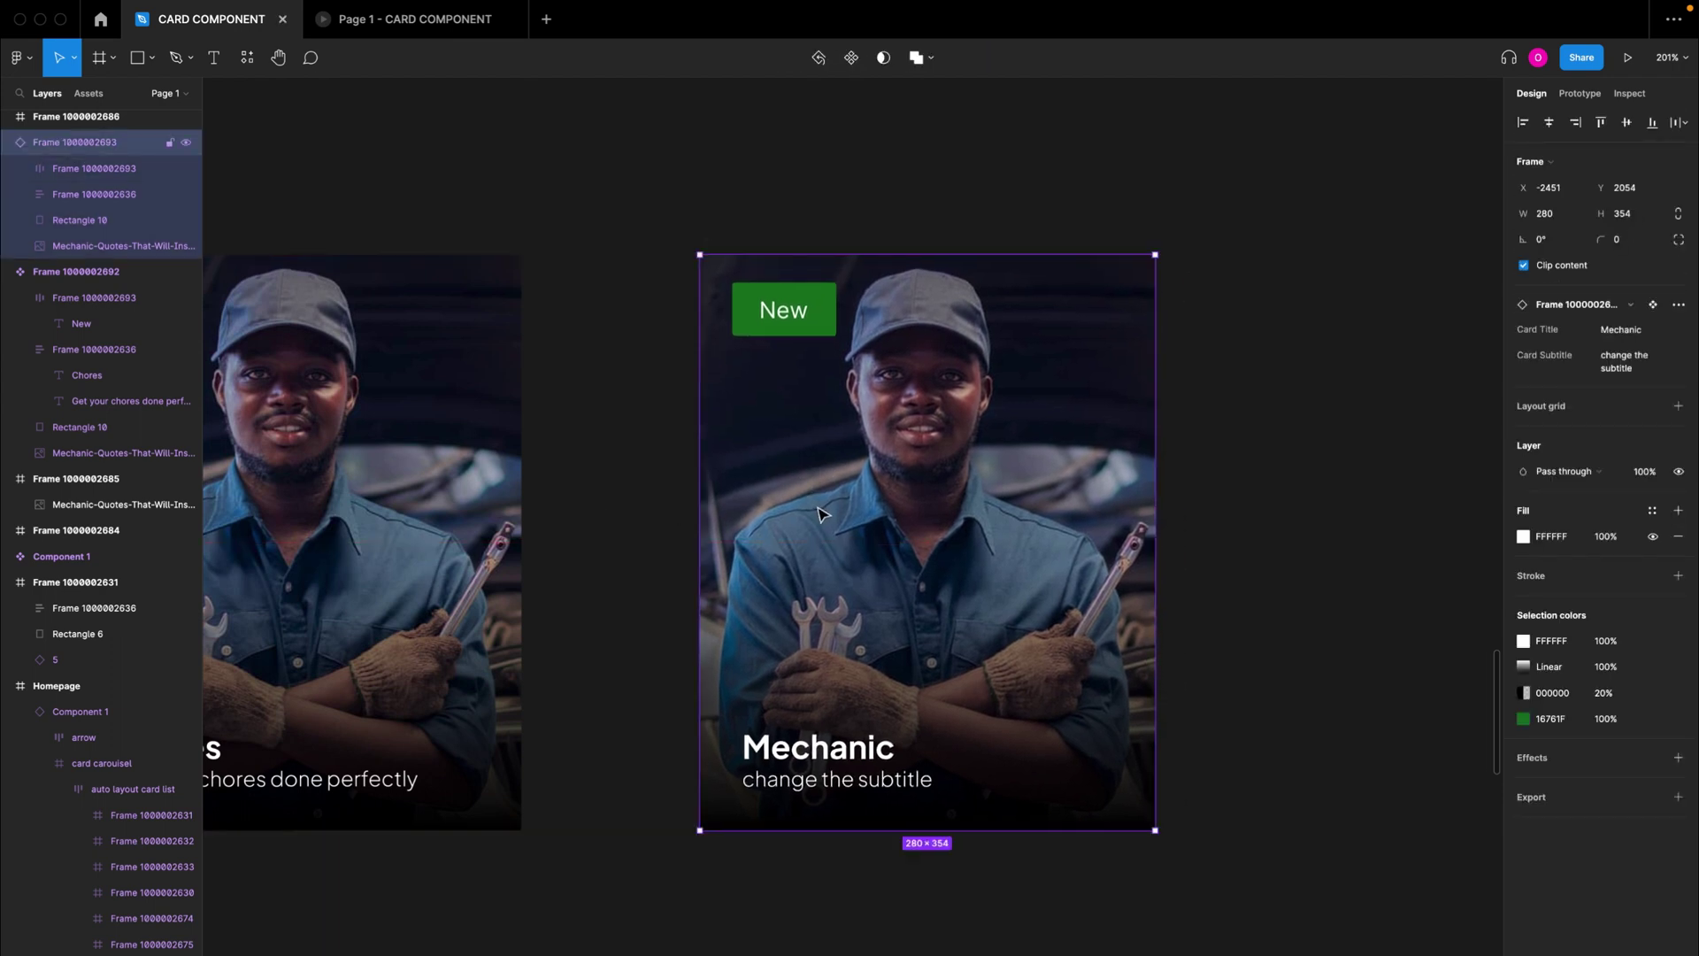
# Examine the gradient rectangle and the background image layer inside the main Chores card component.
pyautogui.hscroll(-5, 821, 513)
pyautogui.scroll(2, 821, 514)
pyautogui.hscroll(6, 822, 514)
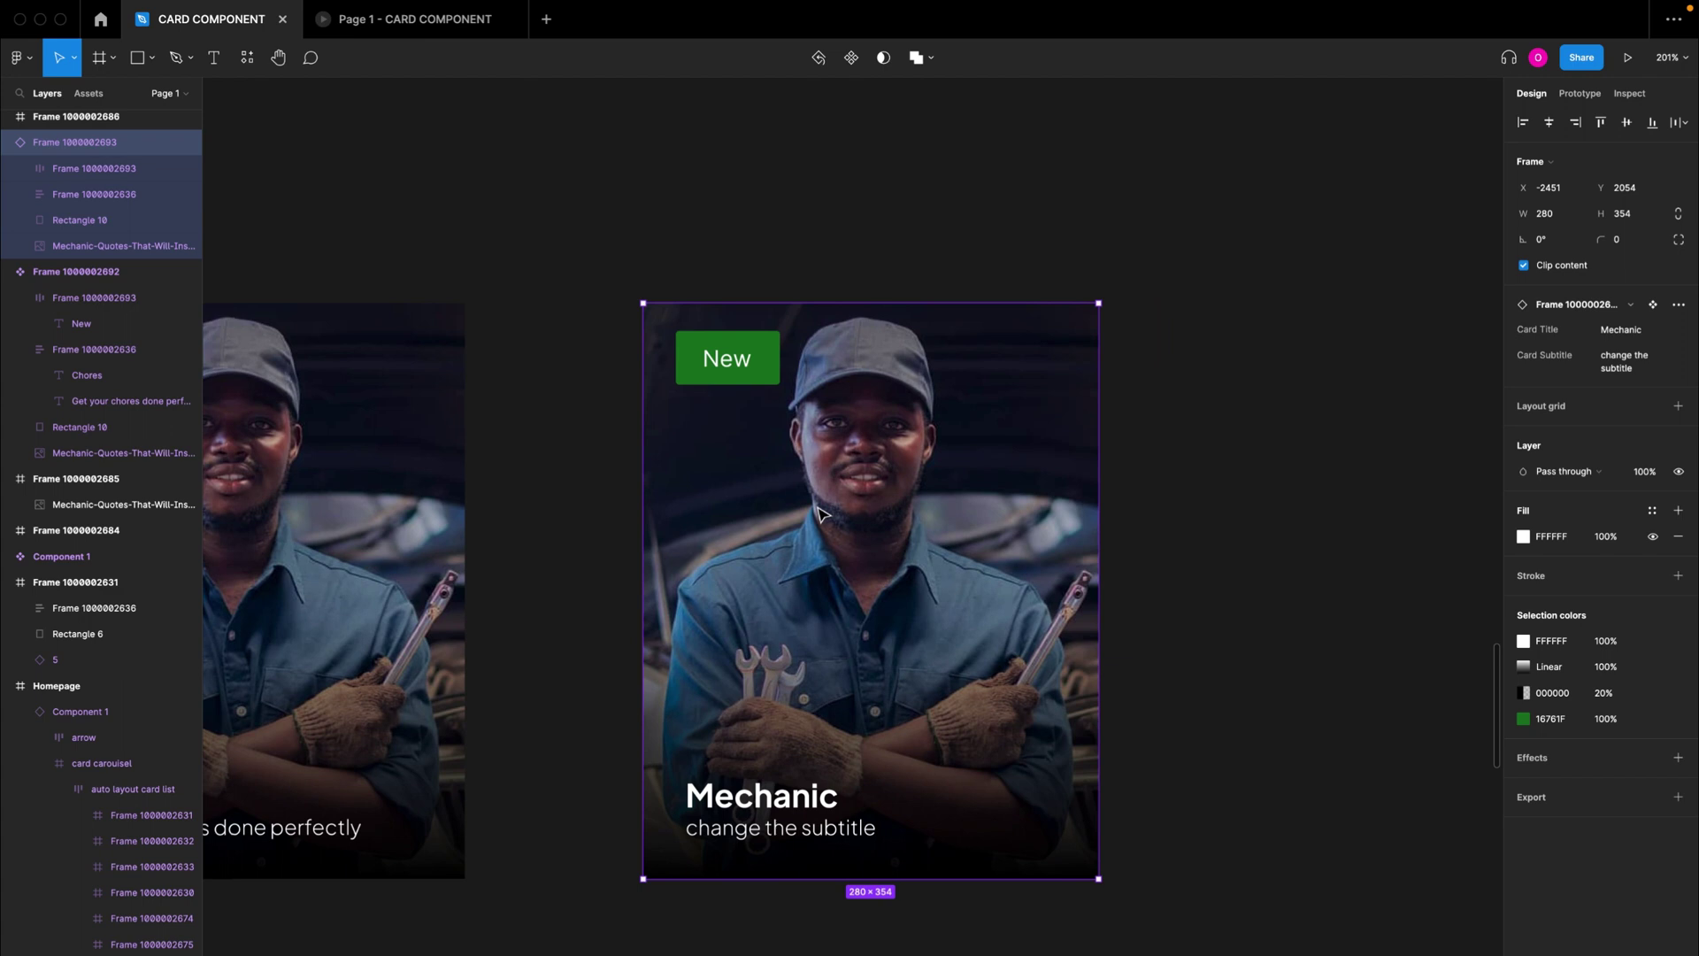
pyautogui.hscroll(-7, 822, 514)
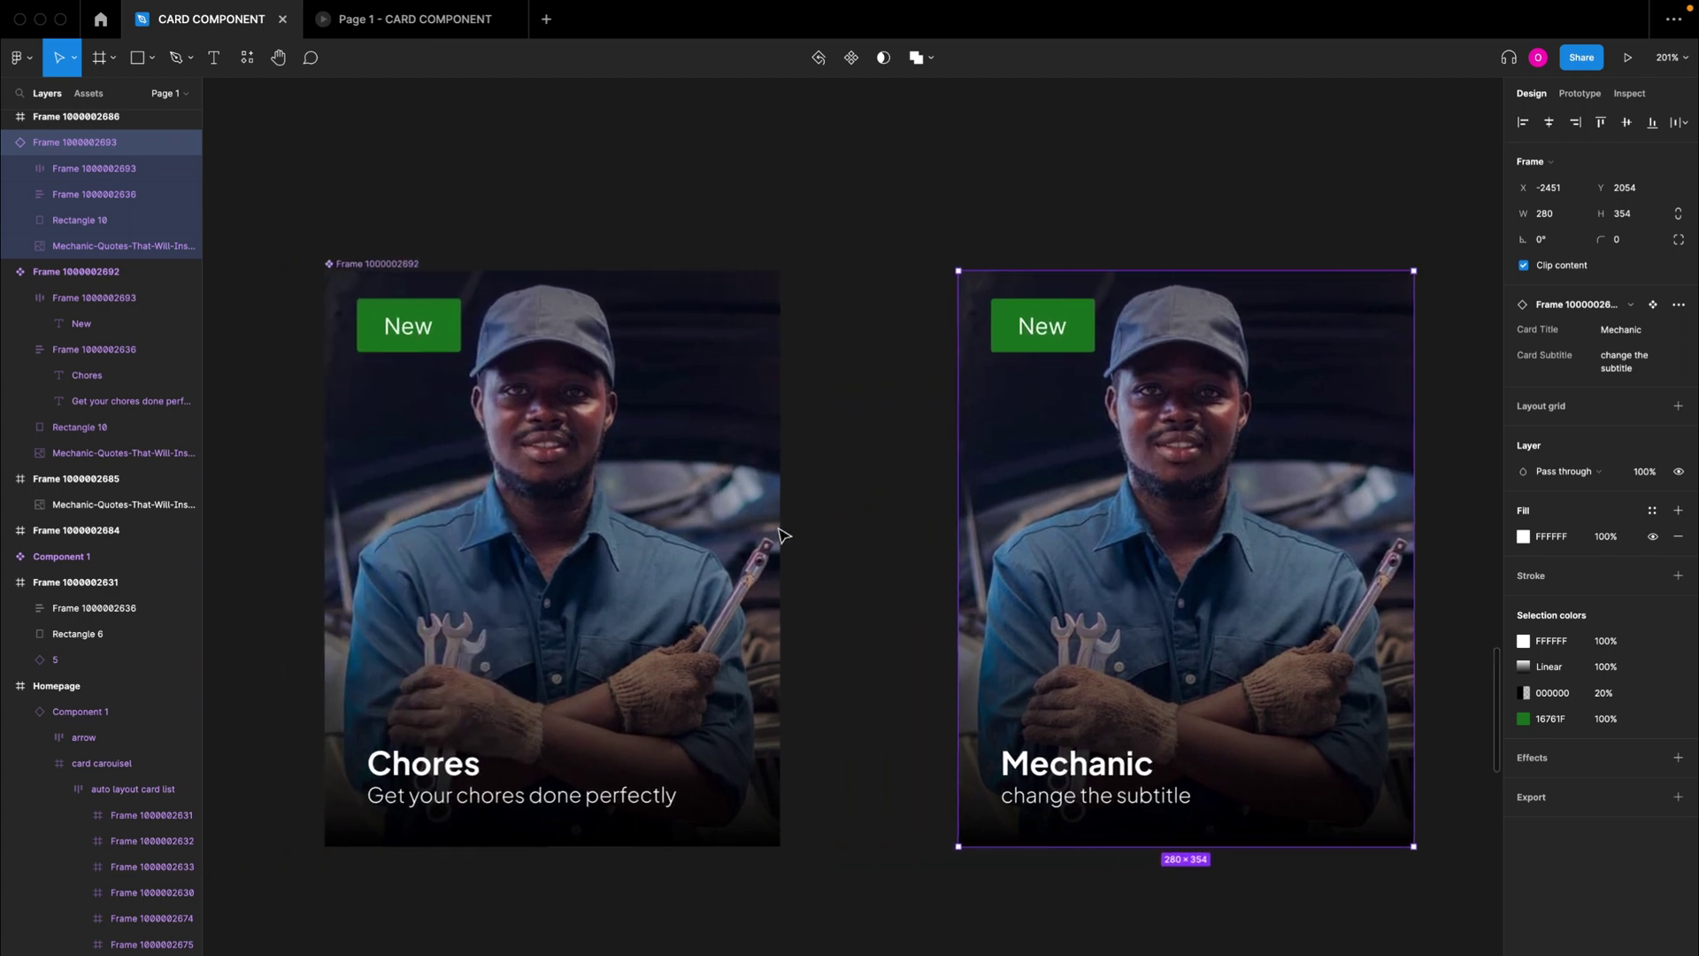
pyautogui.doubleClick(686, 543)
pyautogui.hscroll(-4, 686, 542)
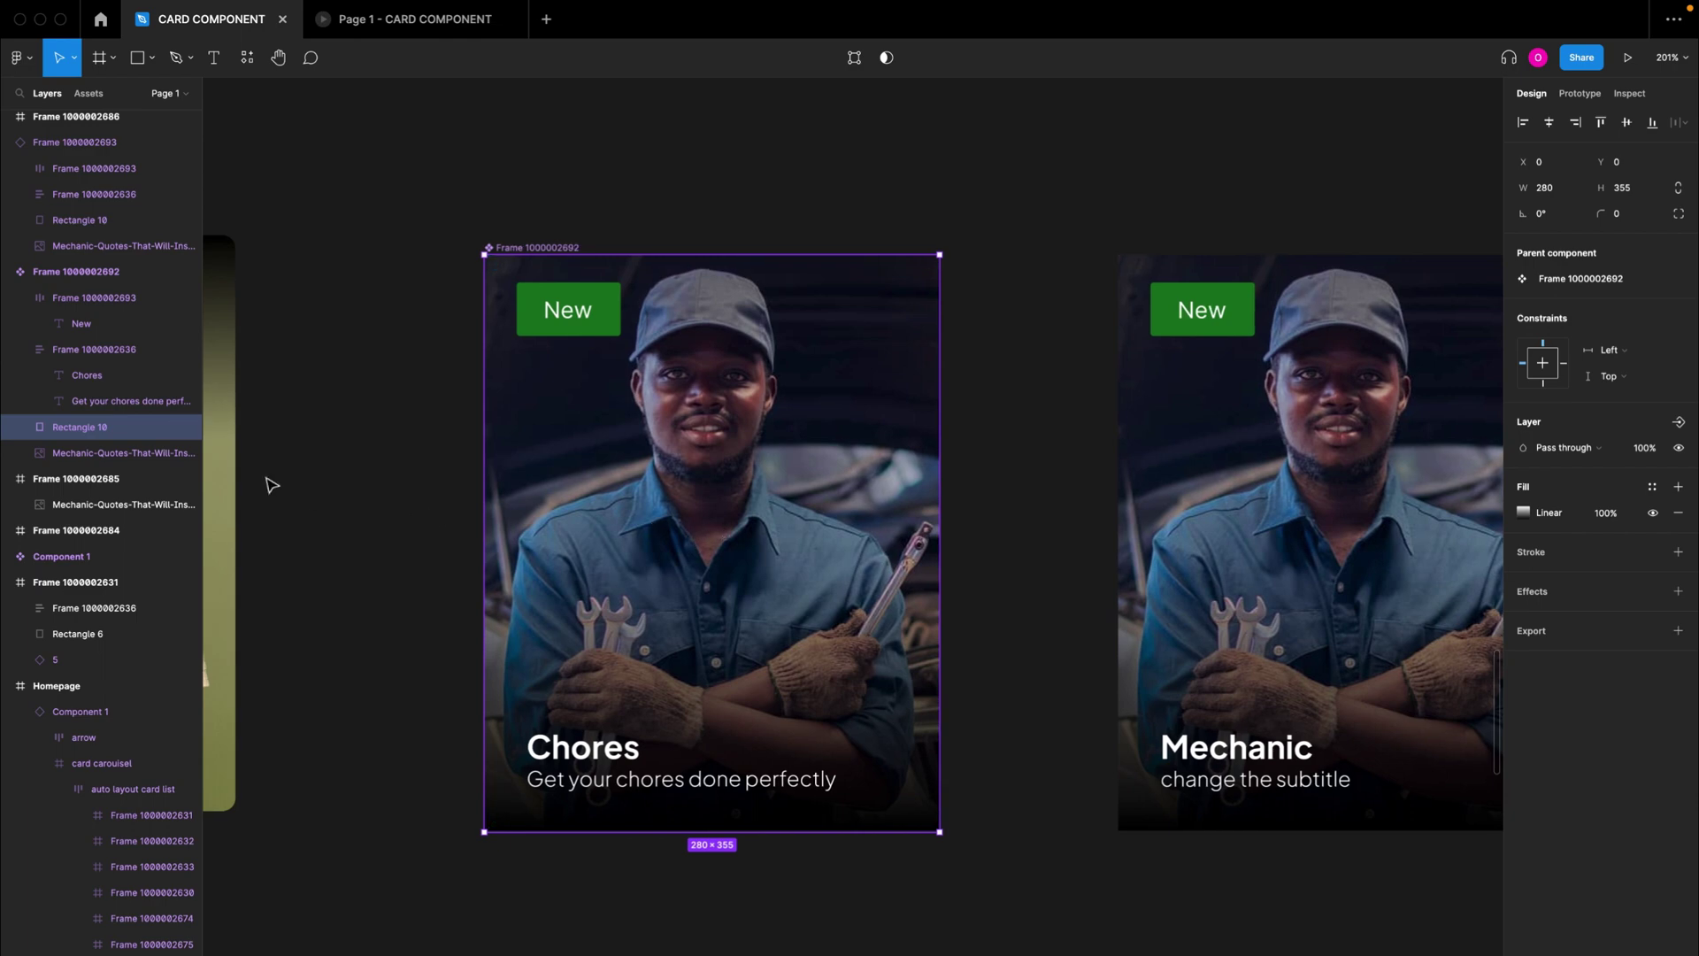
pyautogui.click(124, 452)
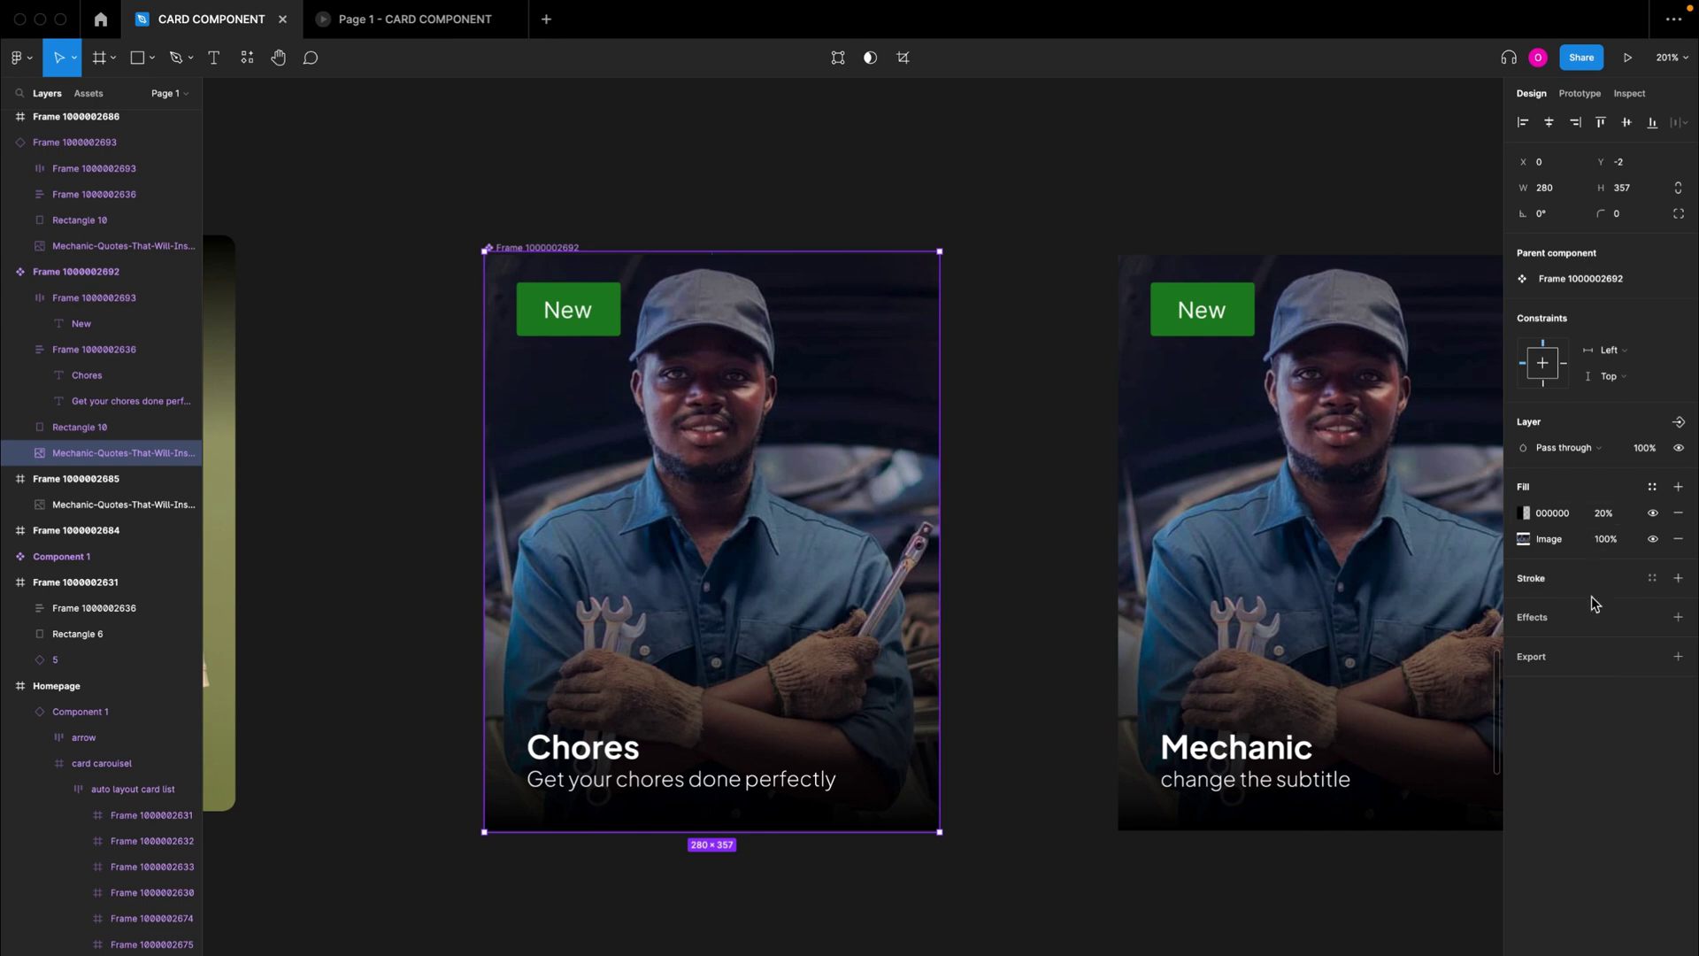
pyautogui.click(1047, 545)
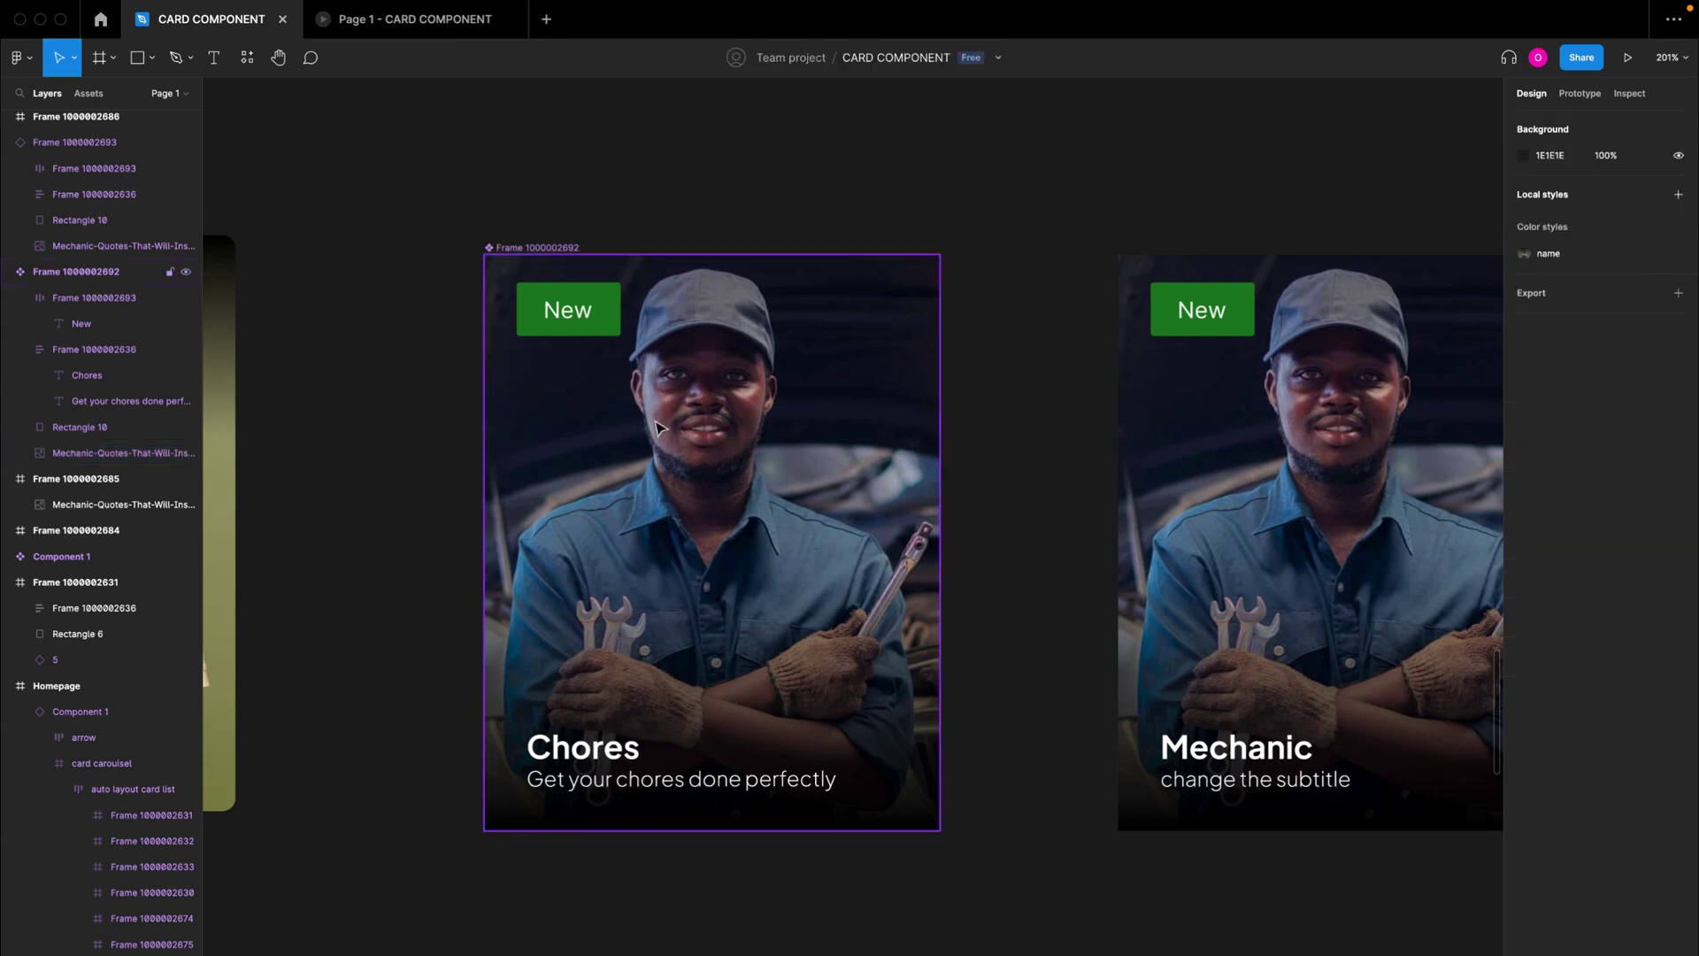
# Create a visibility property named New Tag with value False for the main component's green New tag frame.
pyautogui.doubleClick(584, 325)
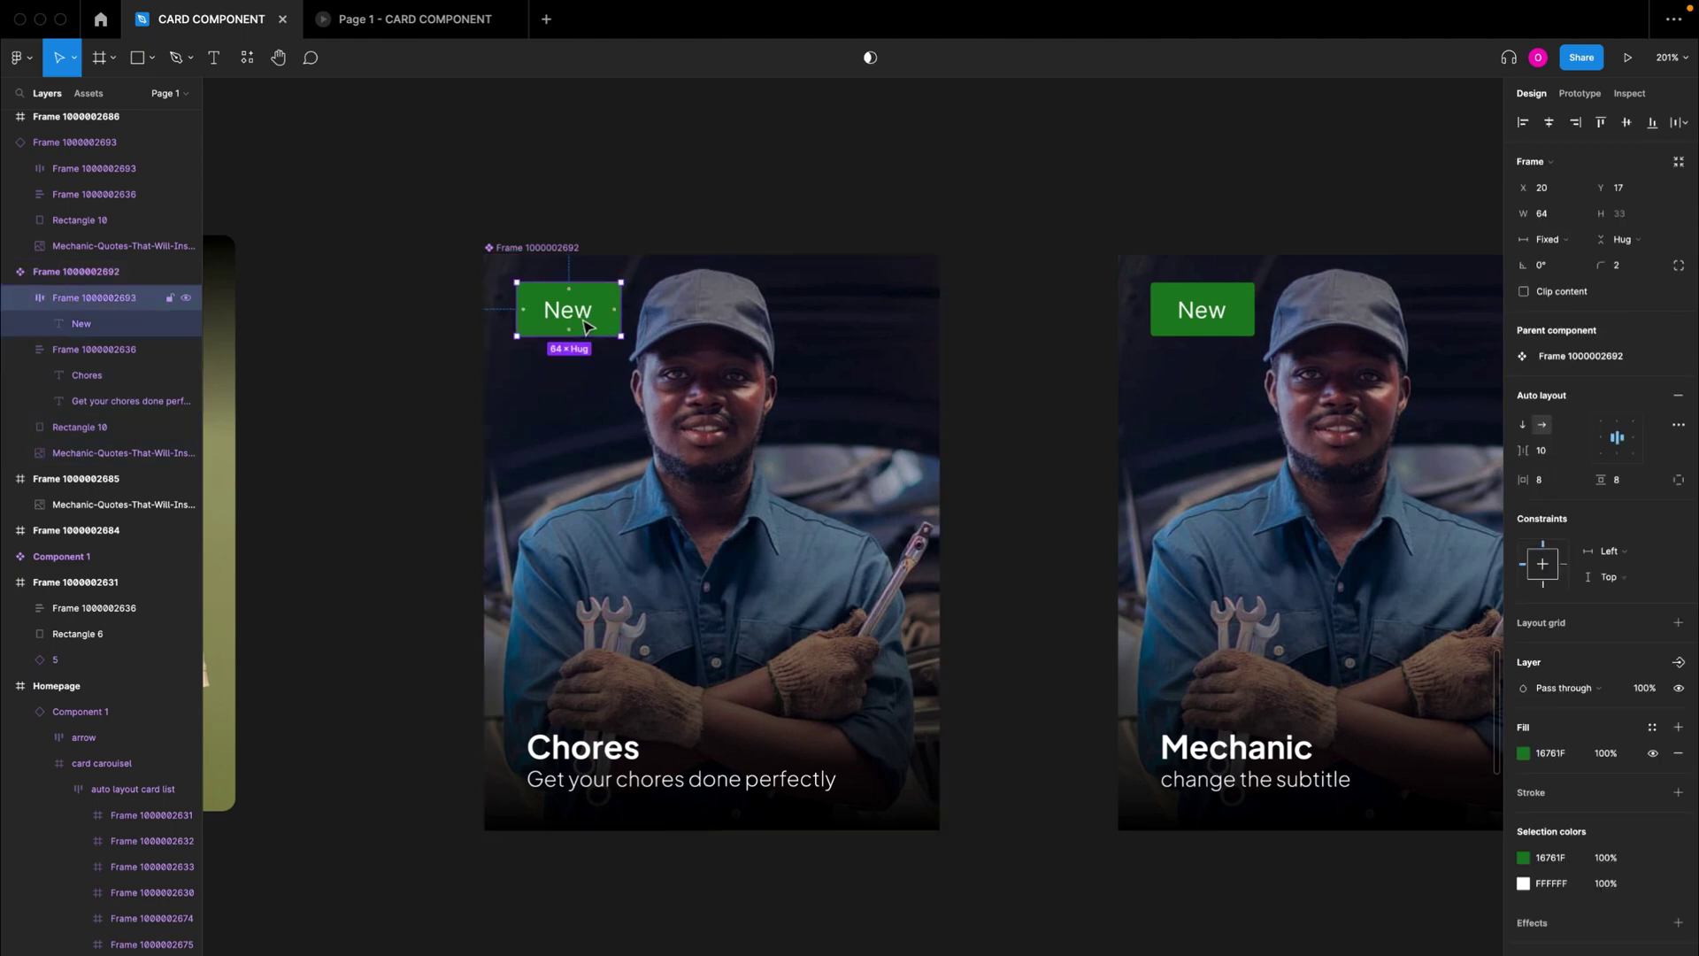
pyautogui.click(581, 236)
pyautogui.doubleClick(581, 310)
pyautogui.doubleClick(579, 317)
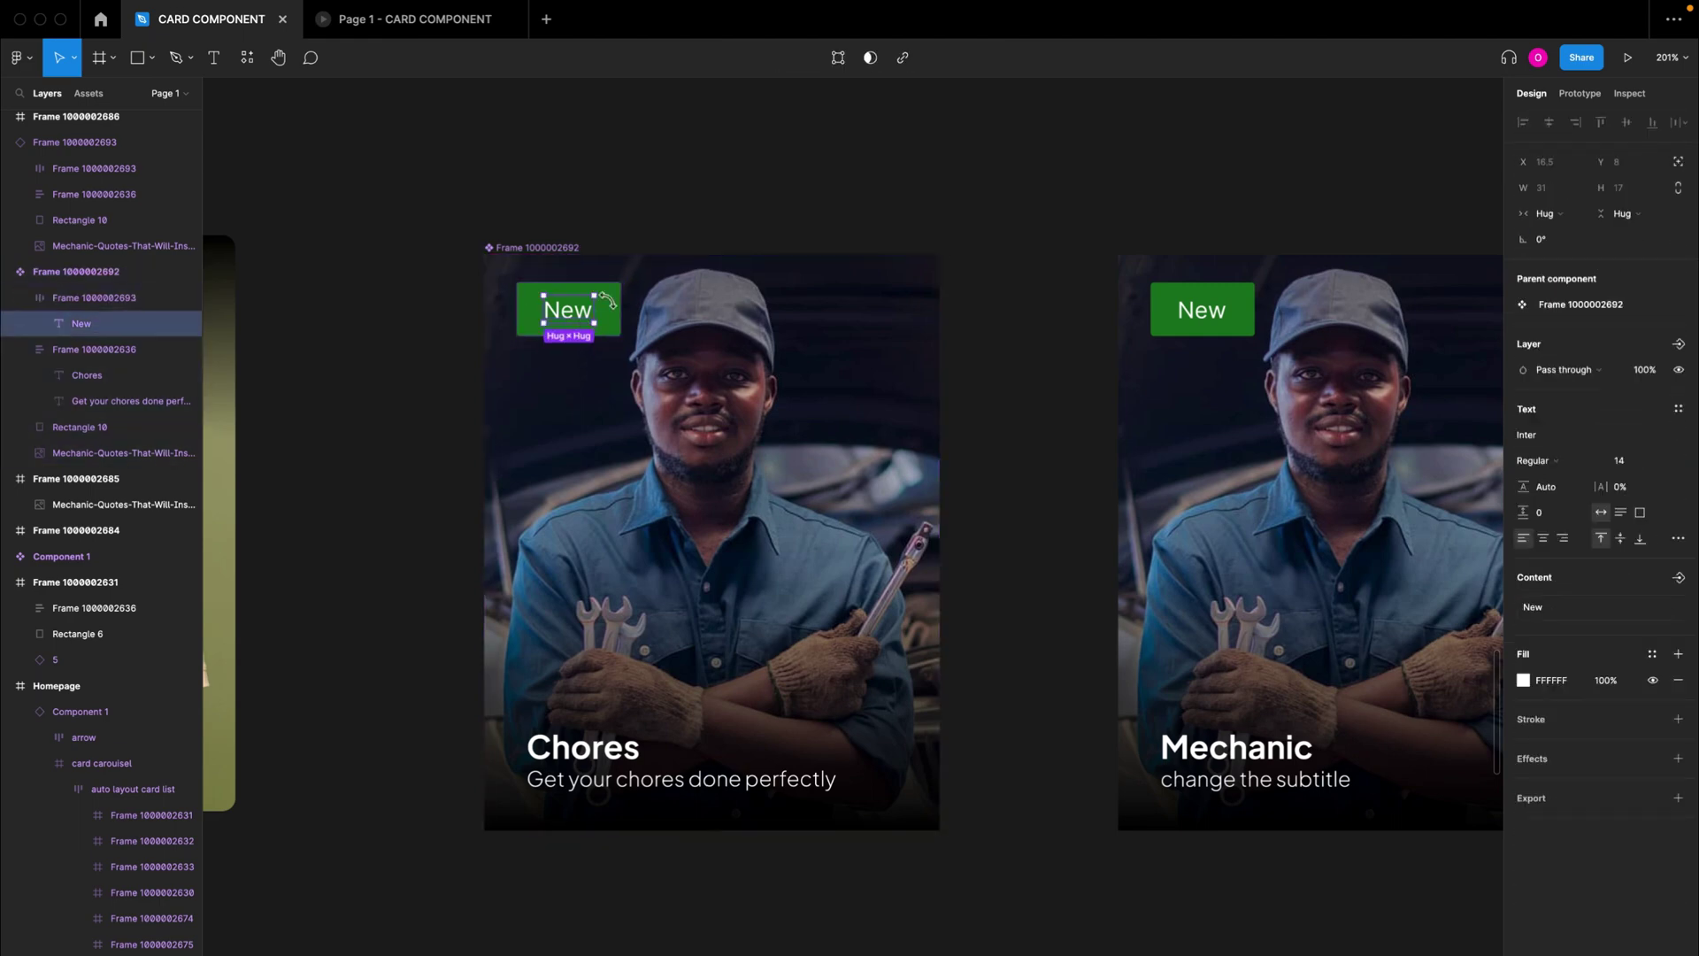
pyautogui.click(609, 302)
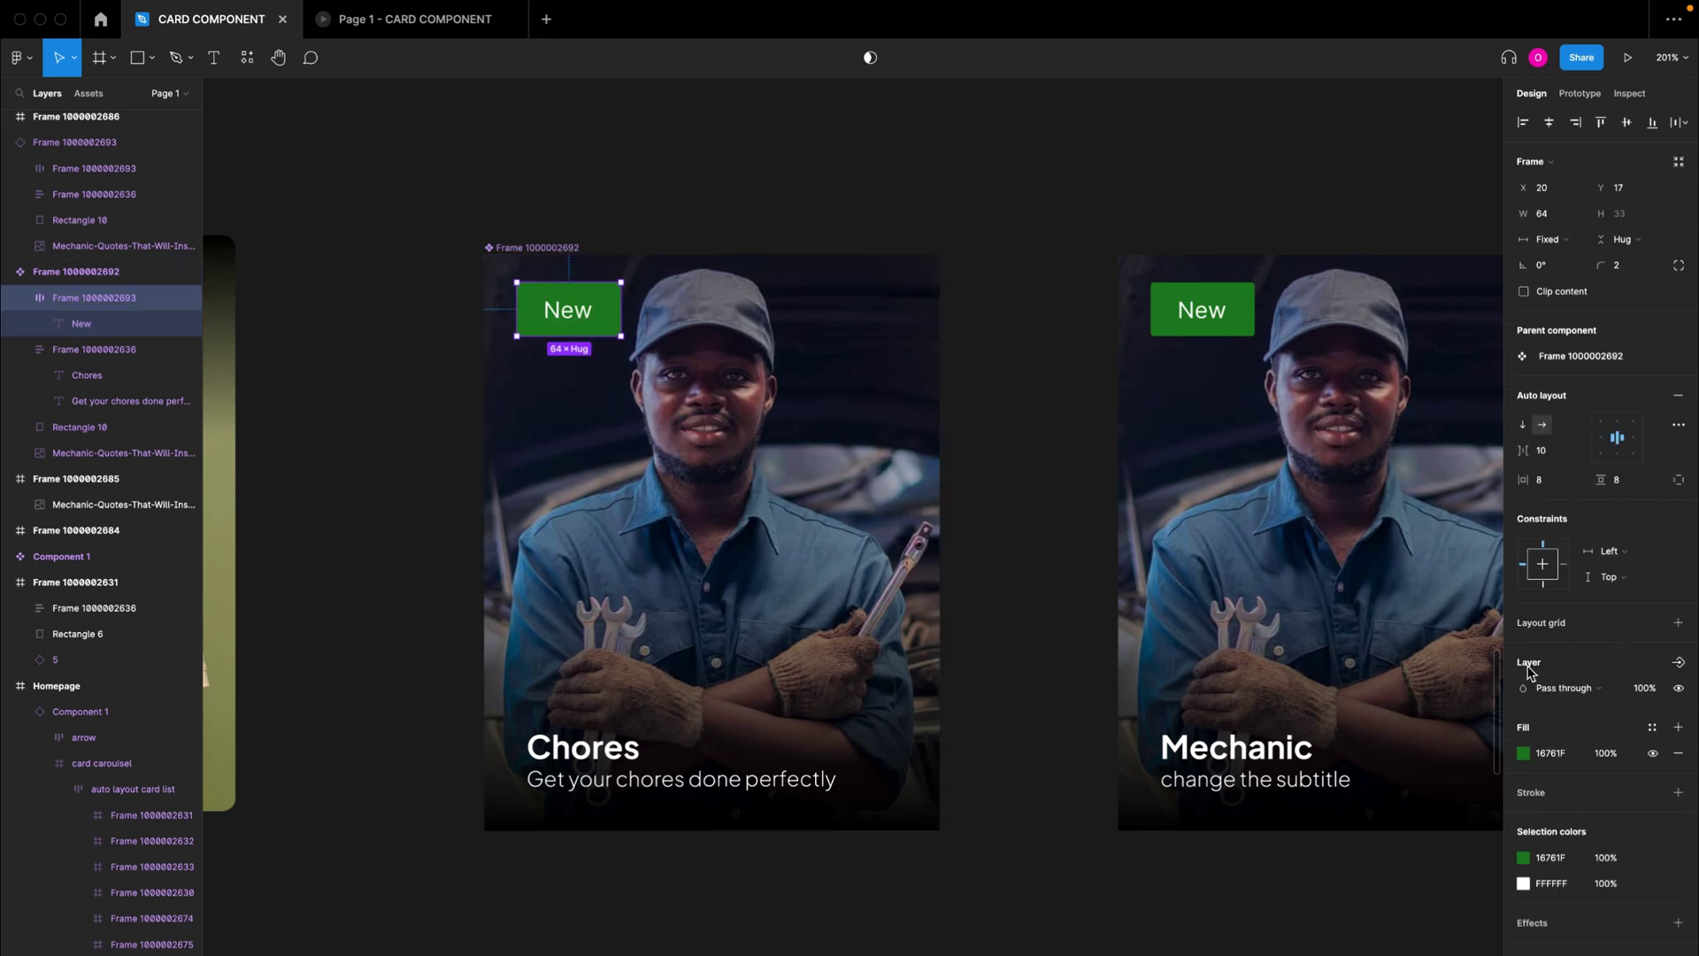
pyautogui.click(1679, 664)
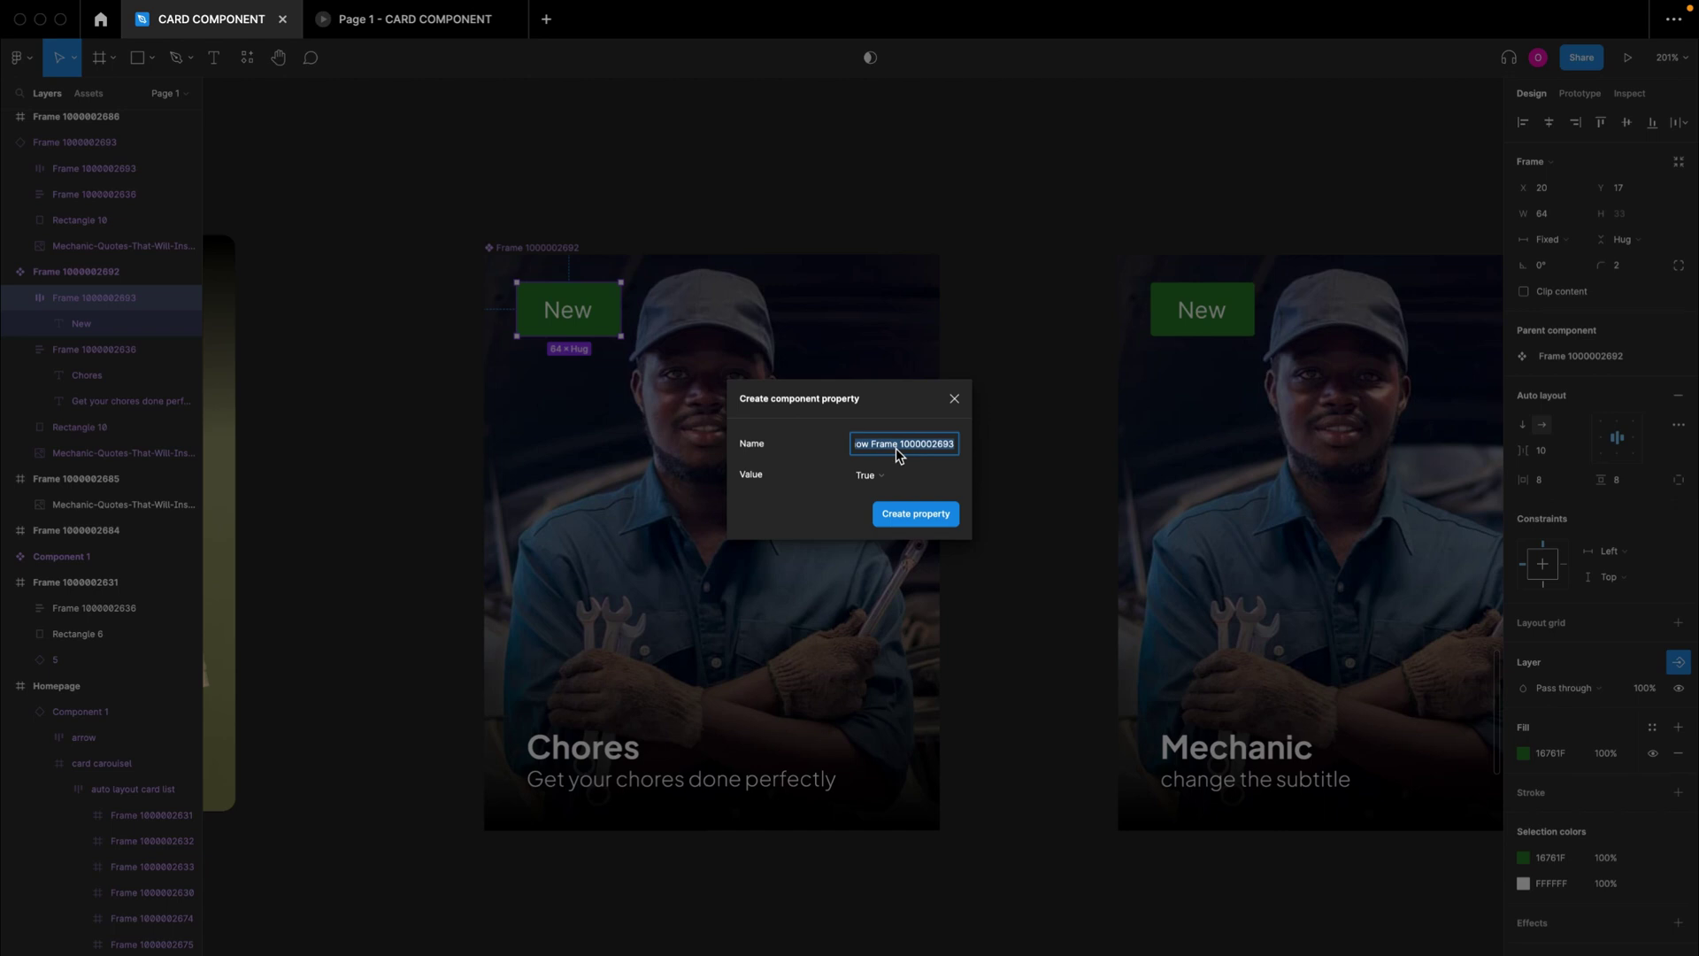
pyautogui.write('New Tag')
pyautogui.click(871, 475)
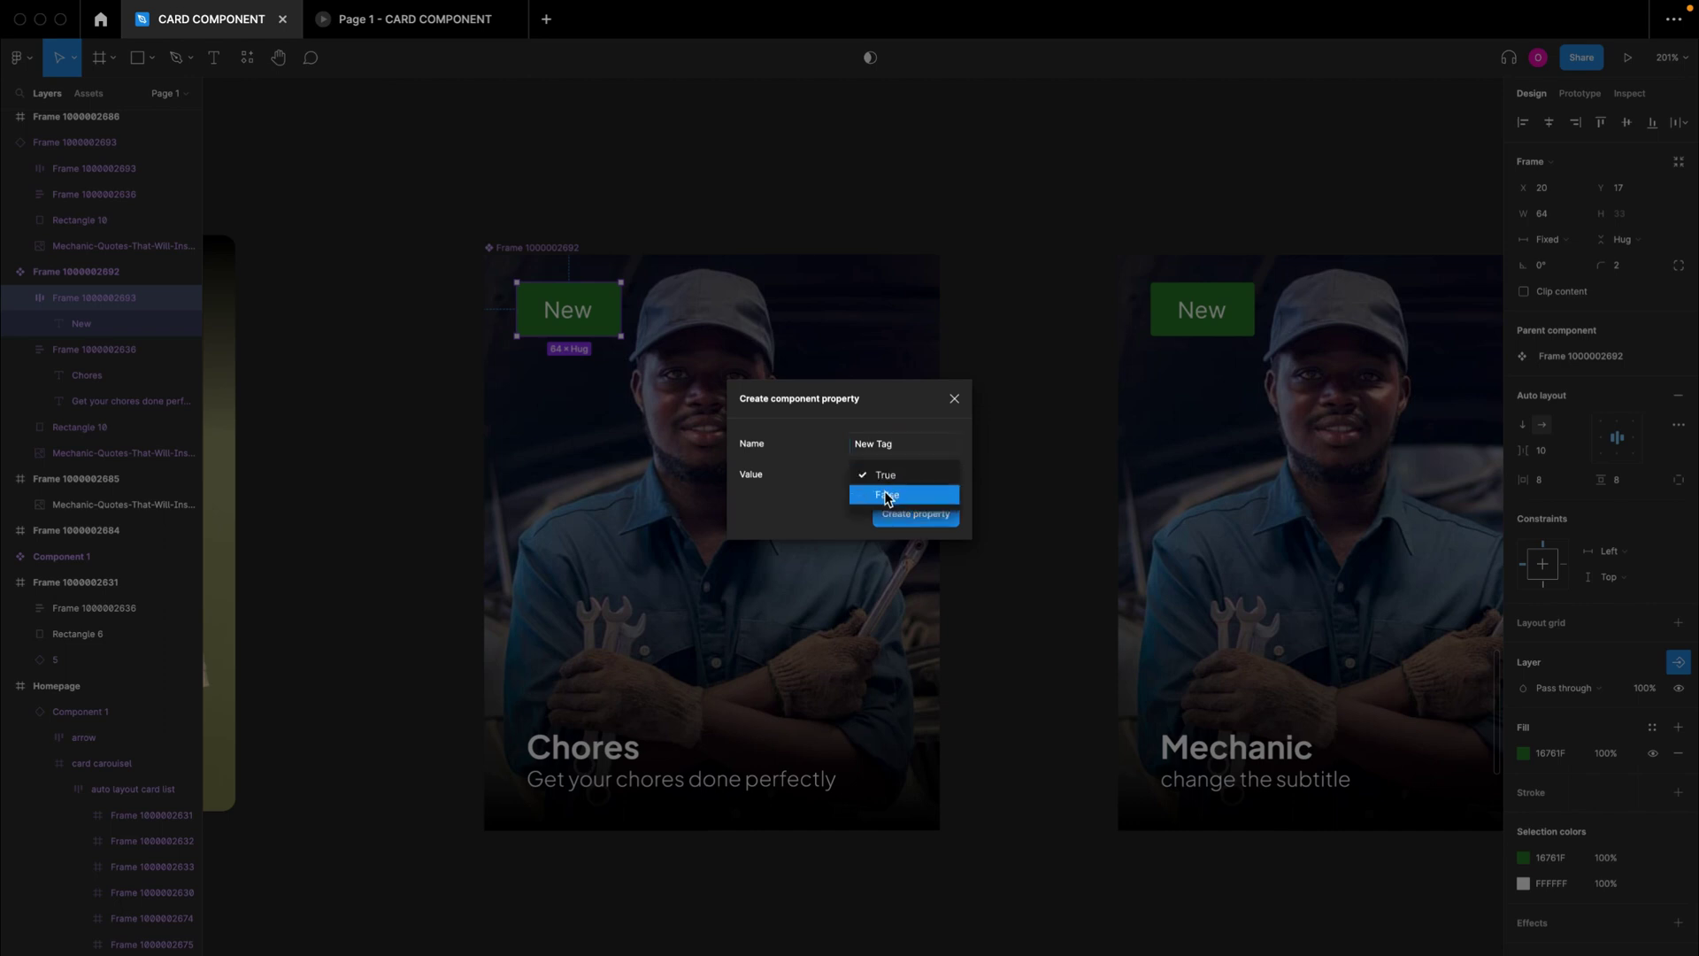
pyautogui.click(884, 492)
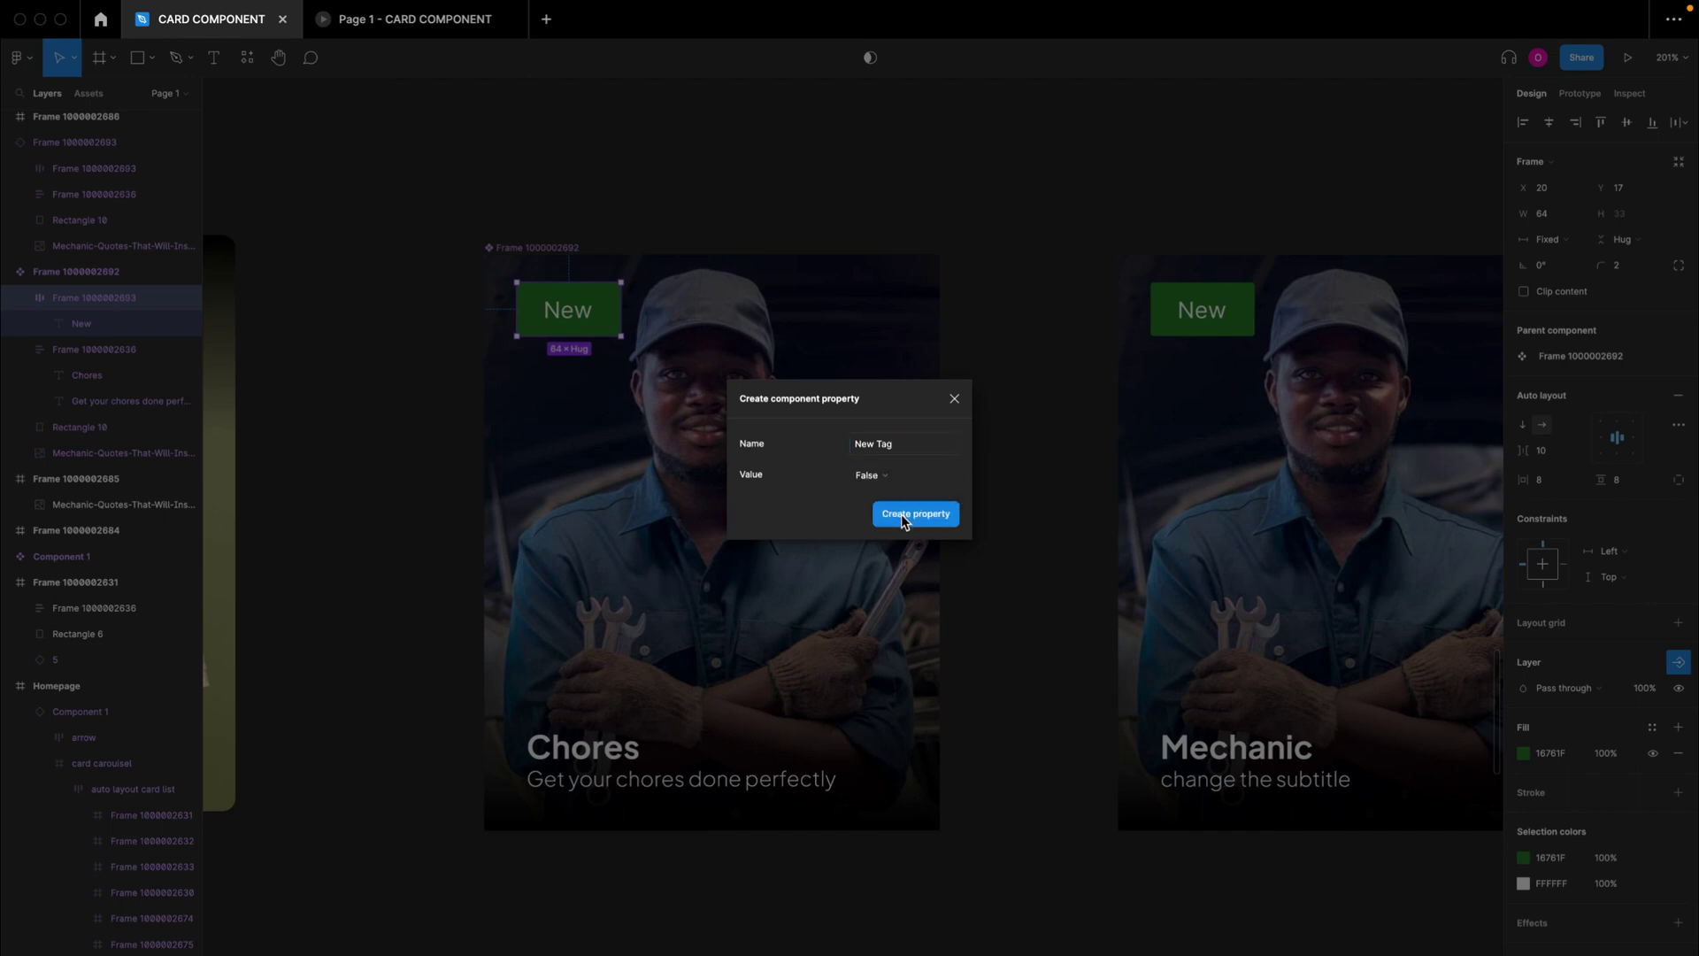
pyautogui.click(901, 513)
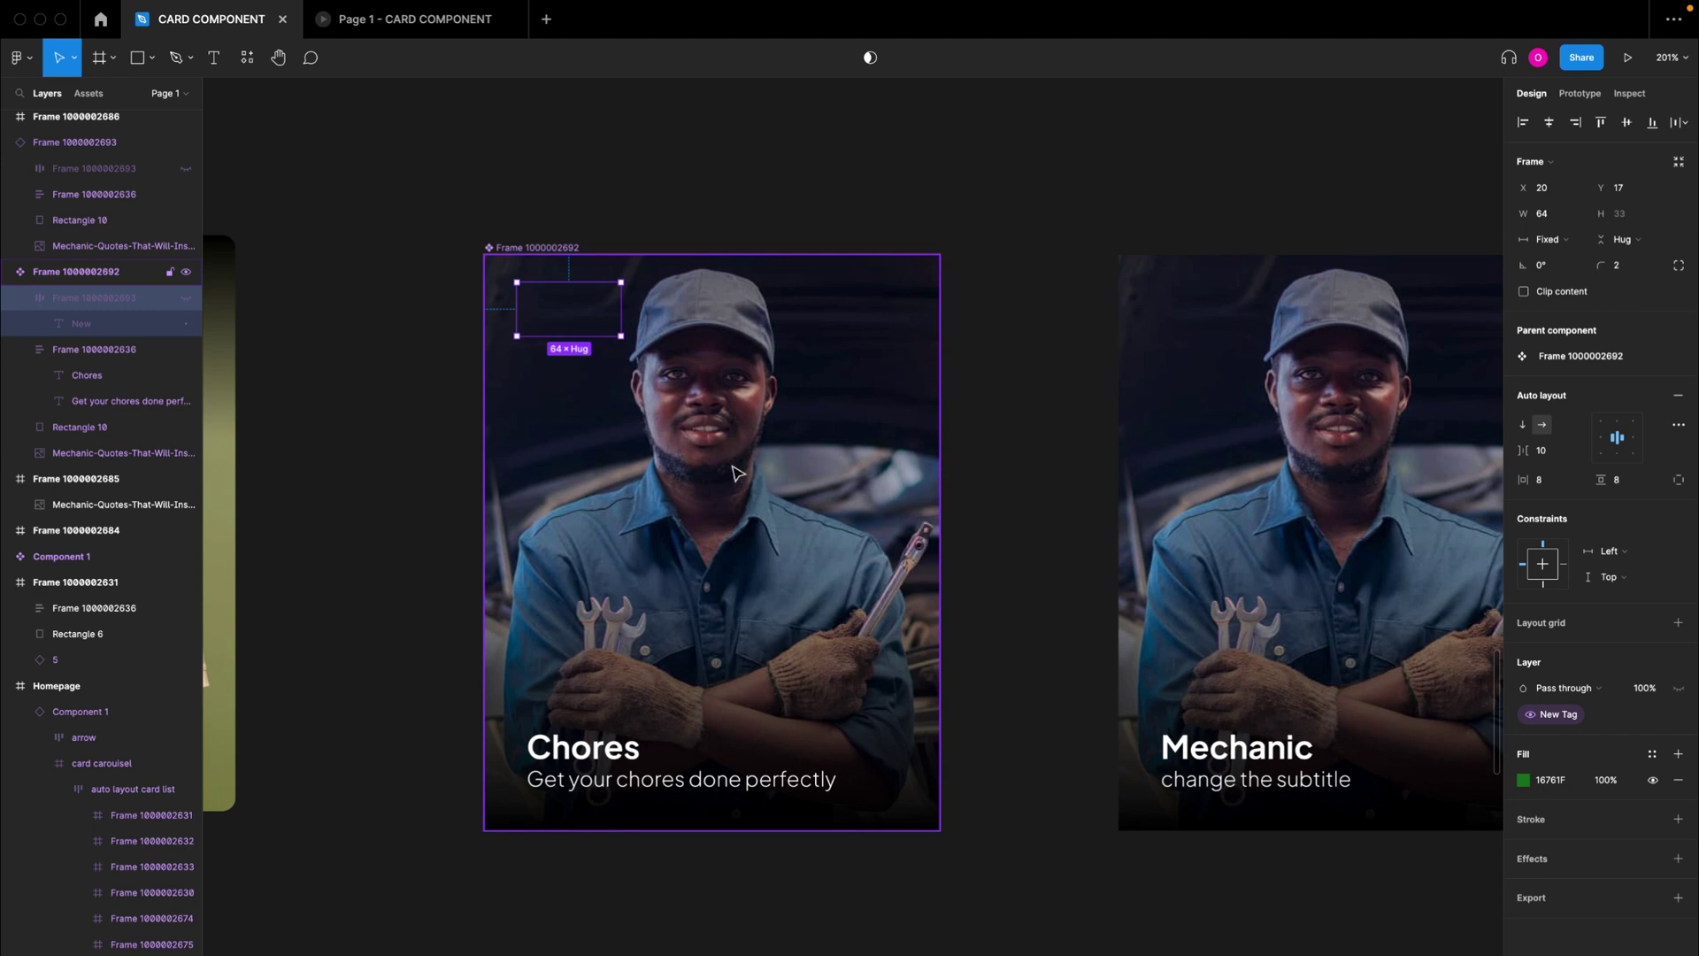
# Turn on the New Tag property for the Mechanic card instance.
pyautogui.hscroll(3, 782, 469)
pyautogui.scroll(-1, 782, 469)
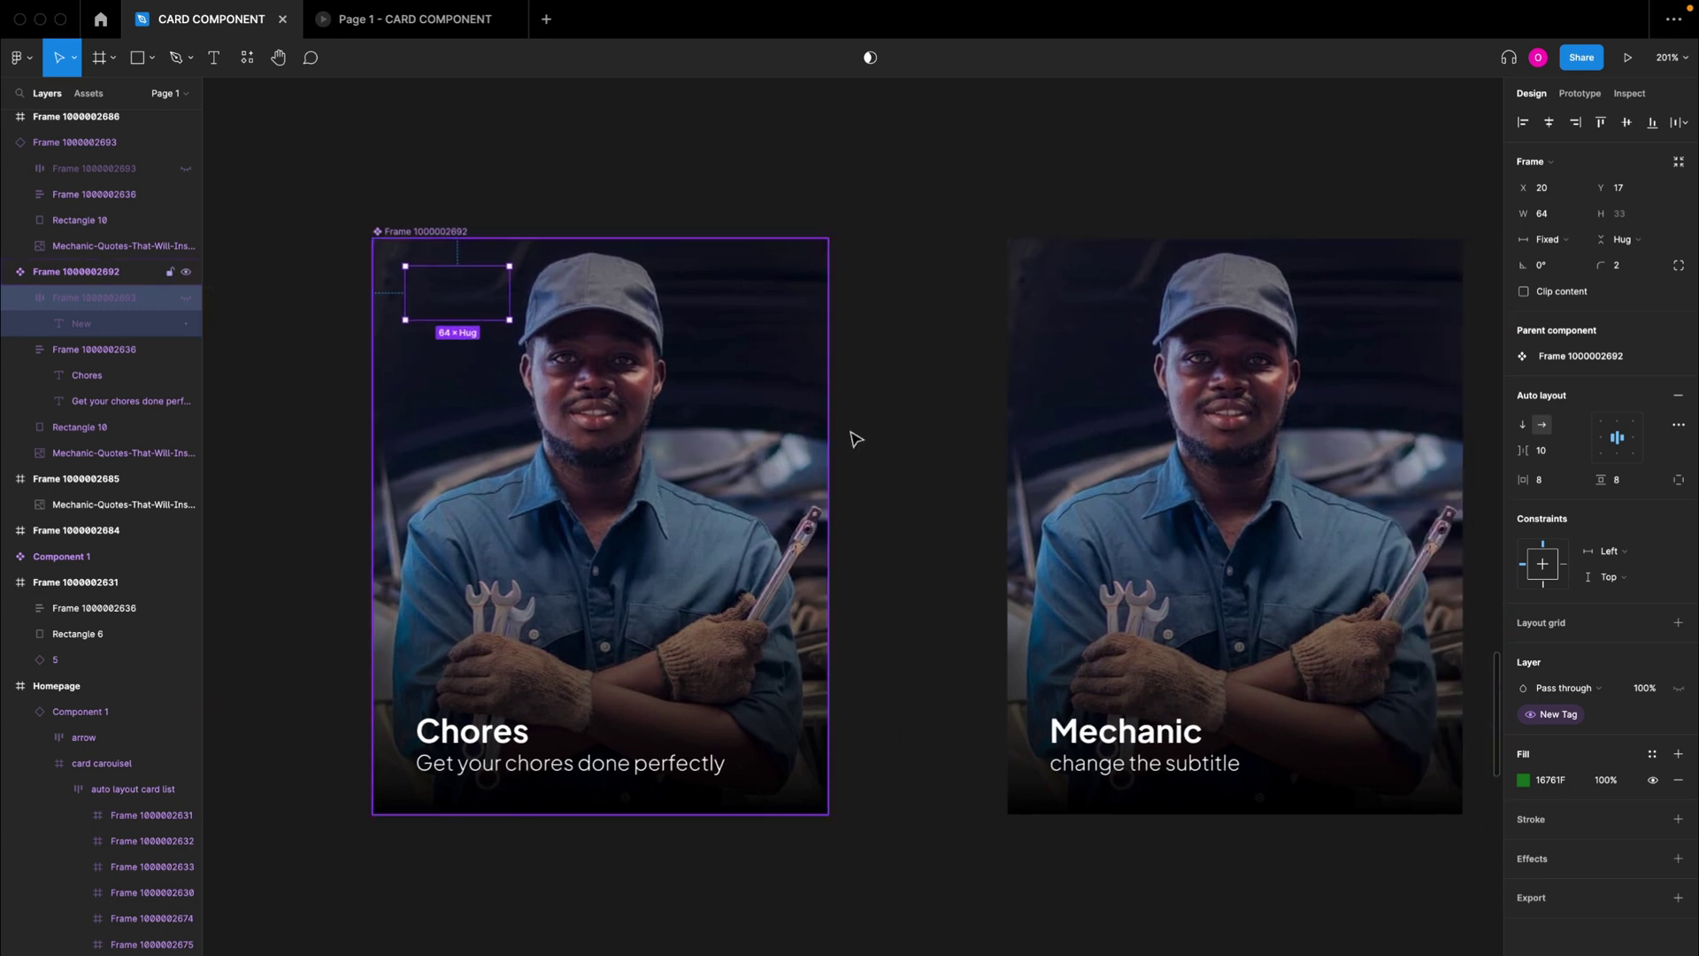
pyautogui.click(731, 305)
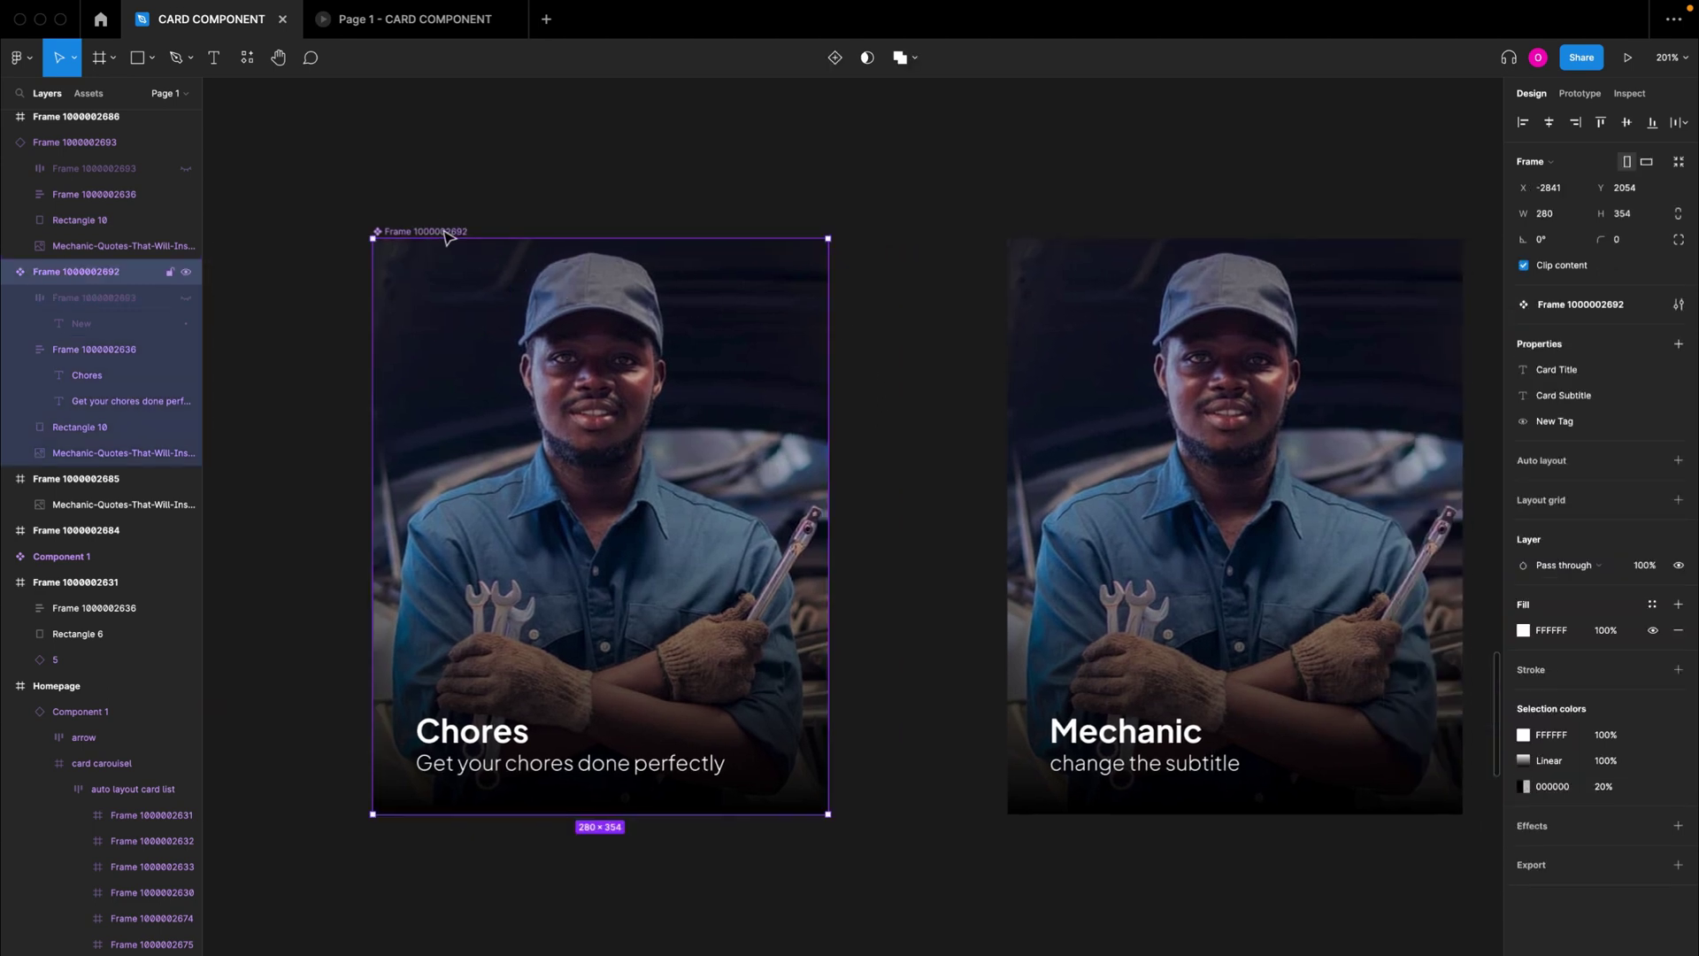
pyautogui.click(1102, 319)
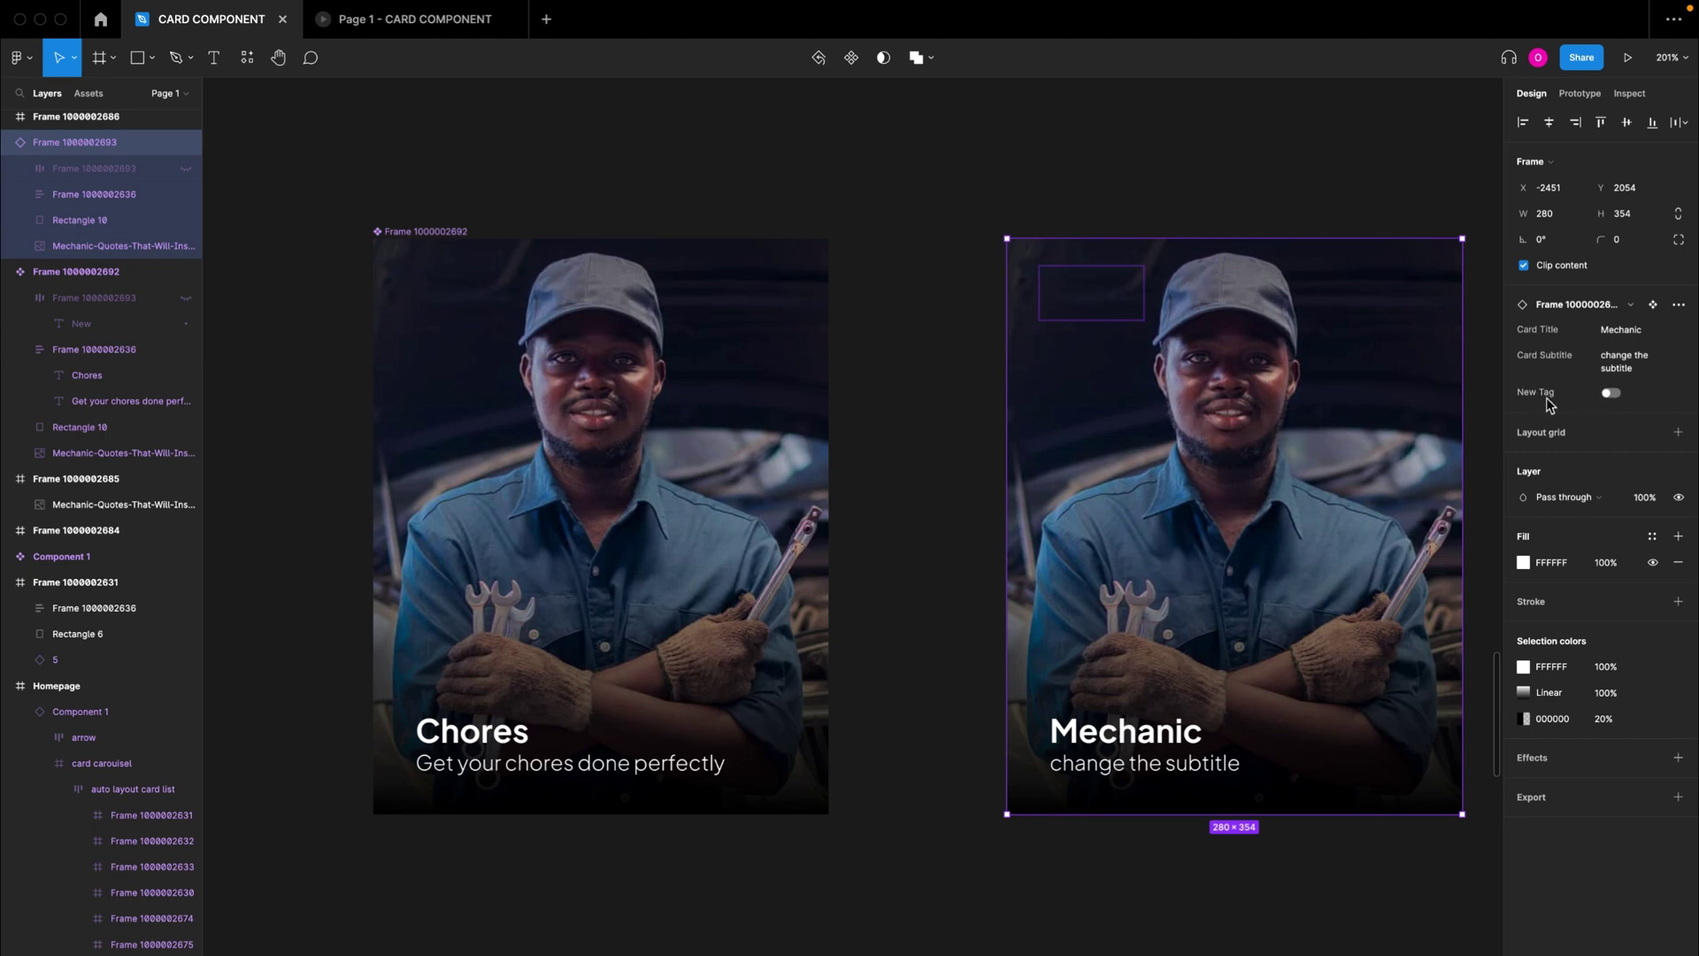
pyautogui.click(1611, 394)
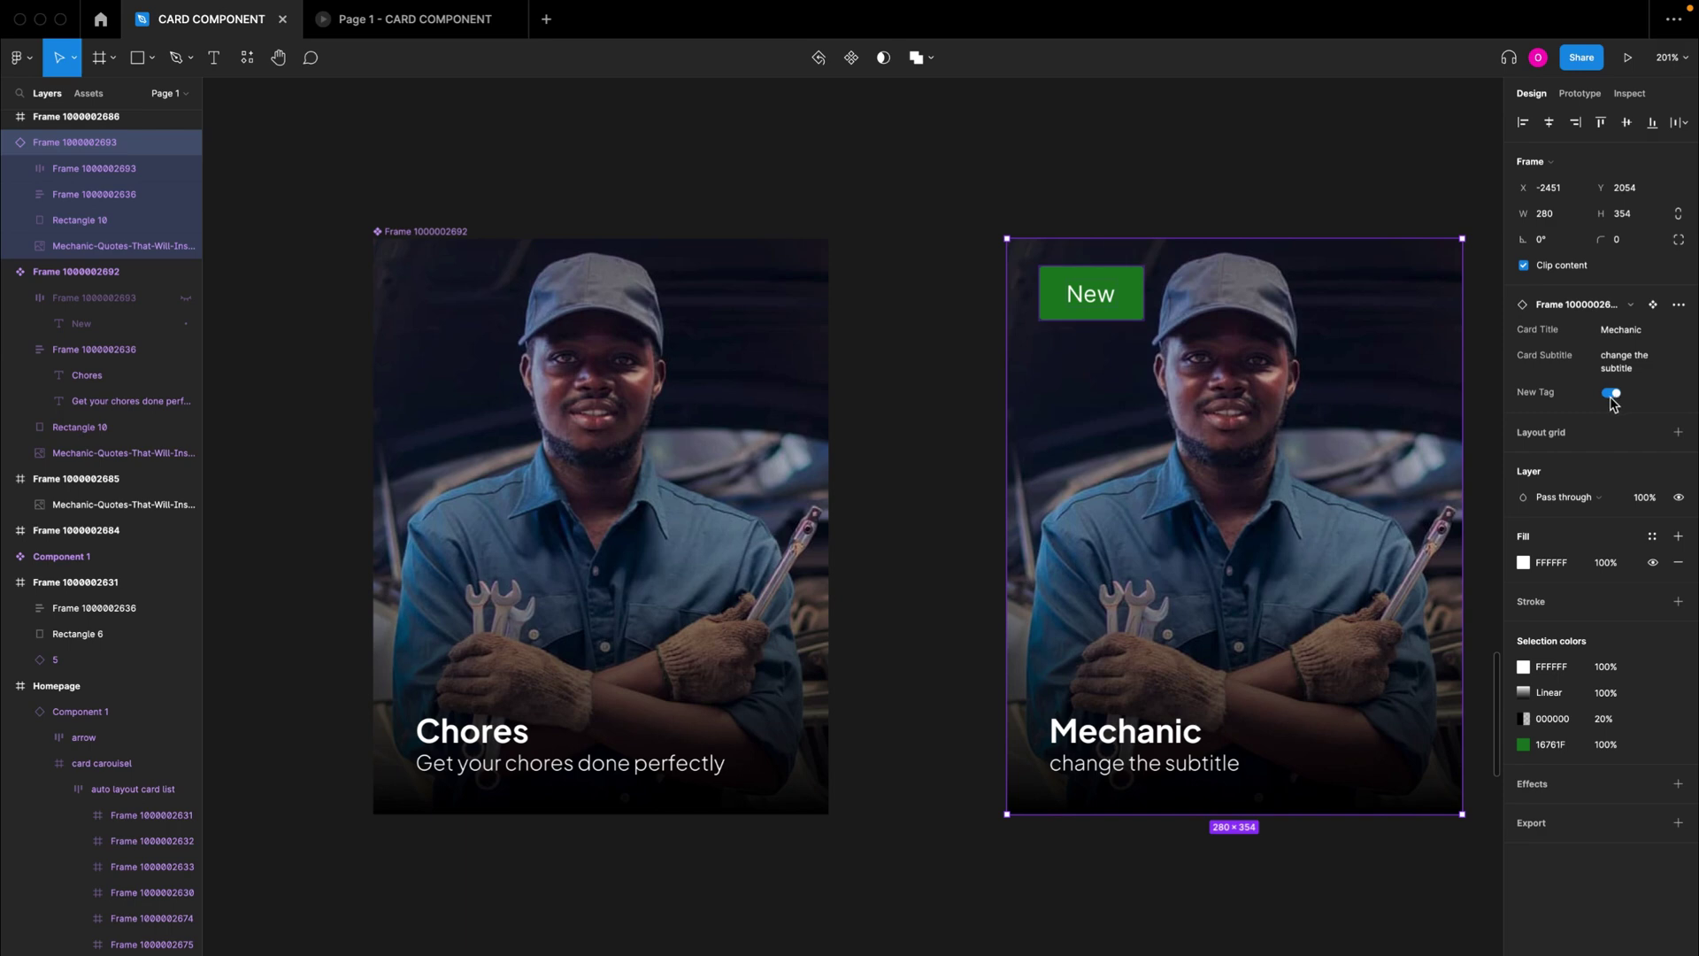
# Test the Mechanic instance's New Tag property by switching it off and back on twice.
pyautogui.click(1607, 395)
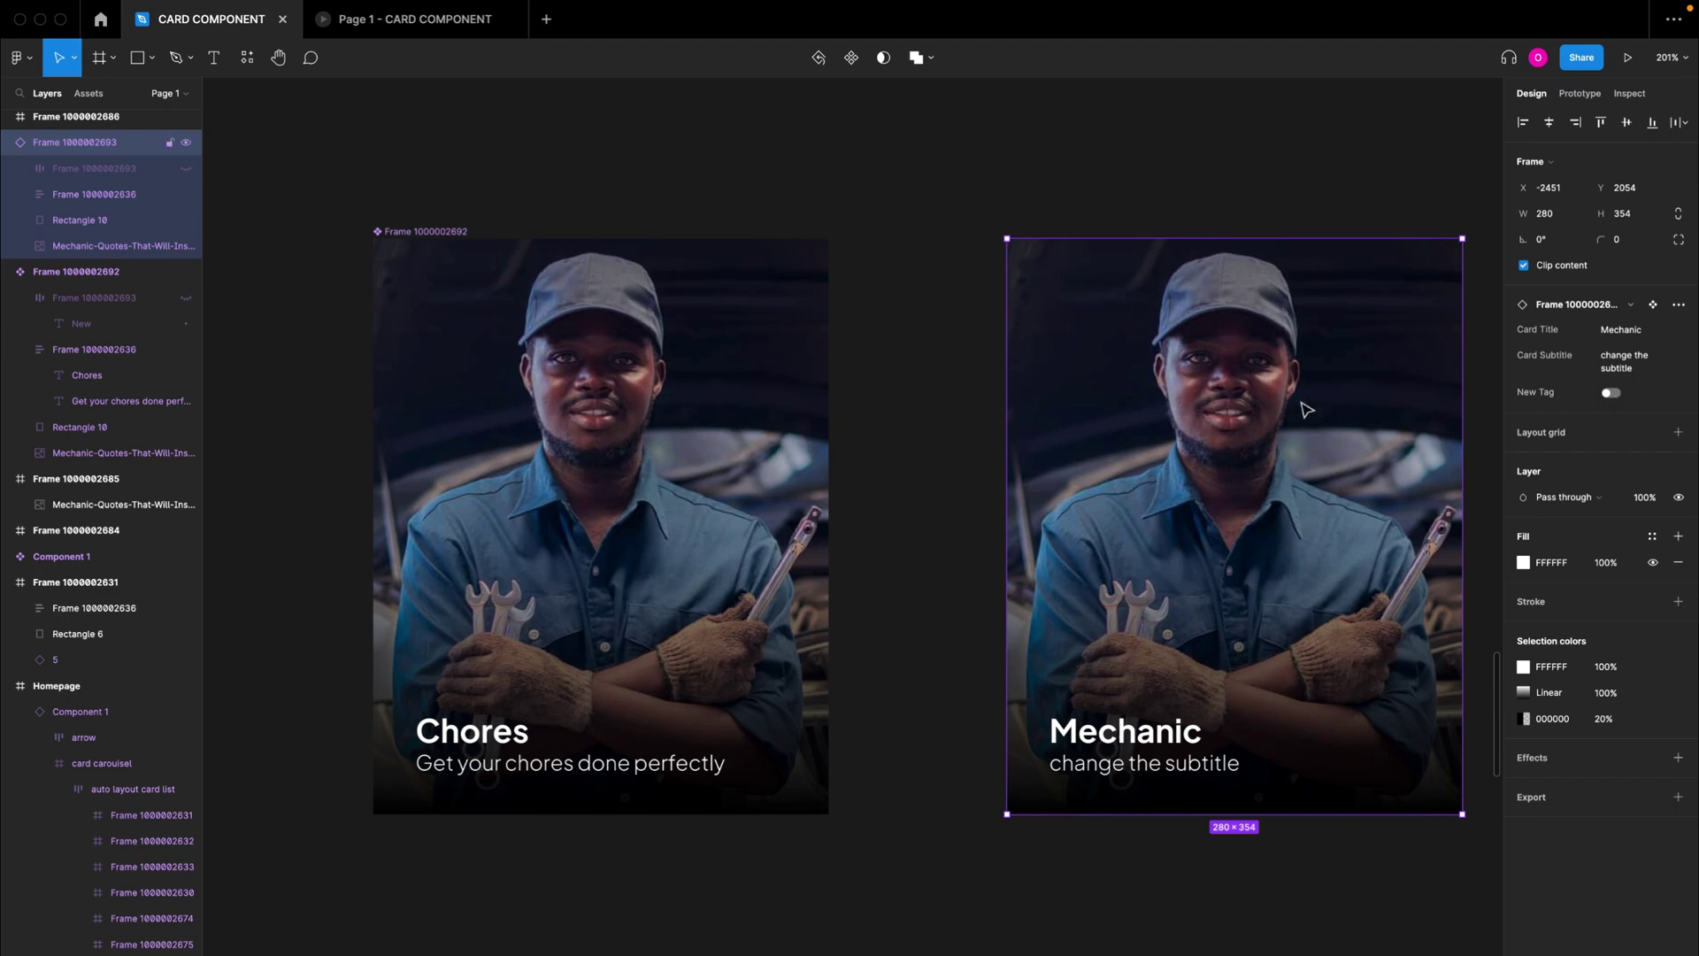
pyautogui.click(1612, 393)
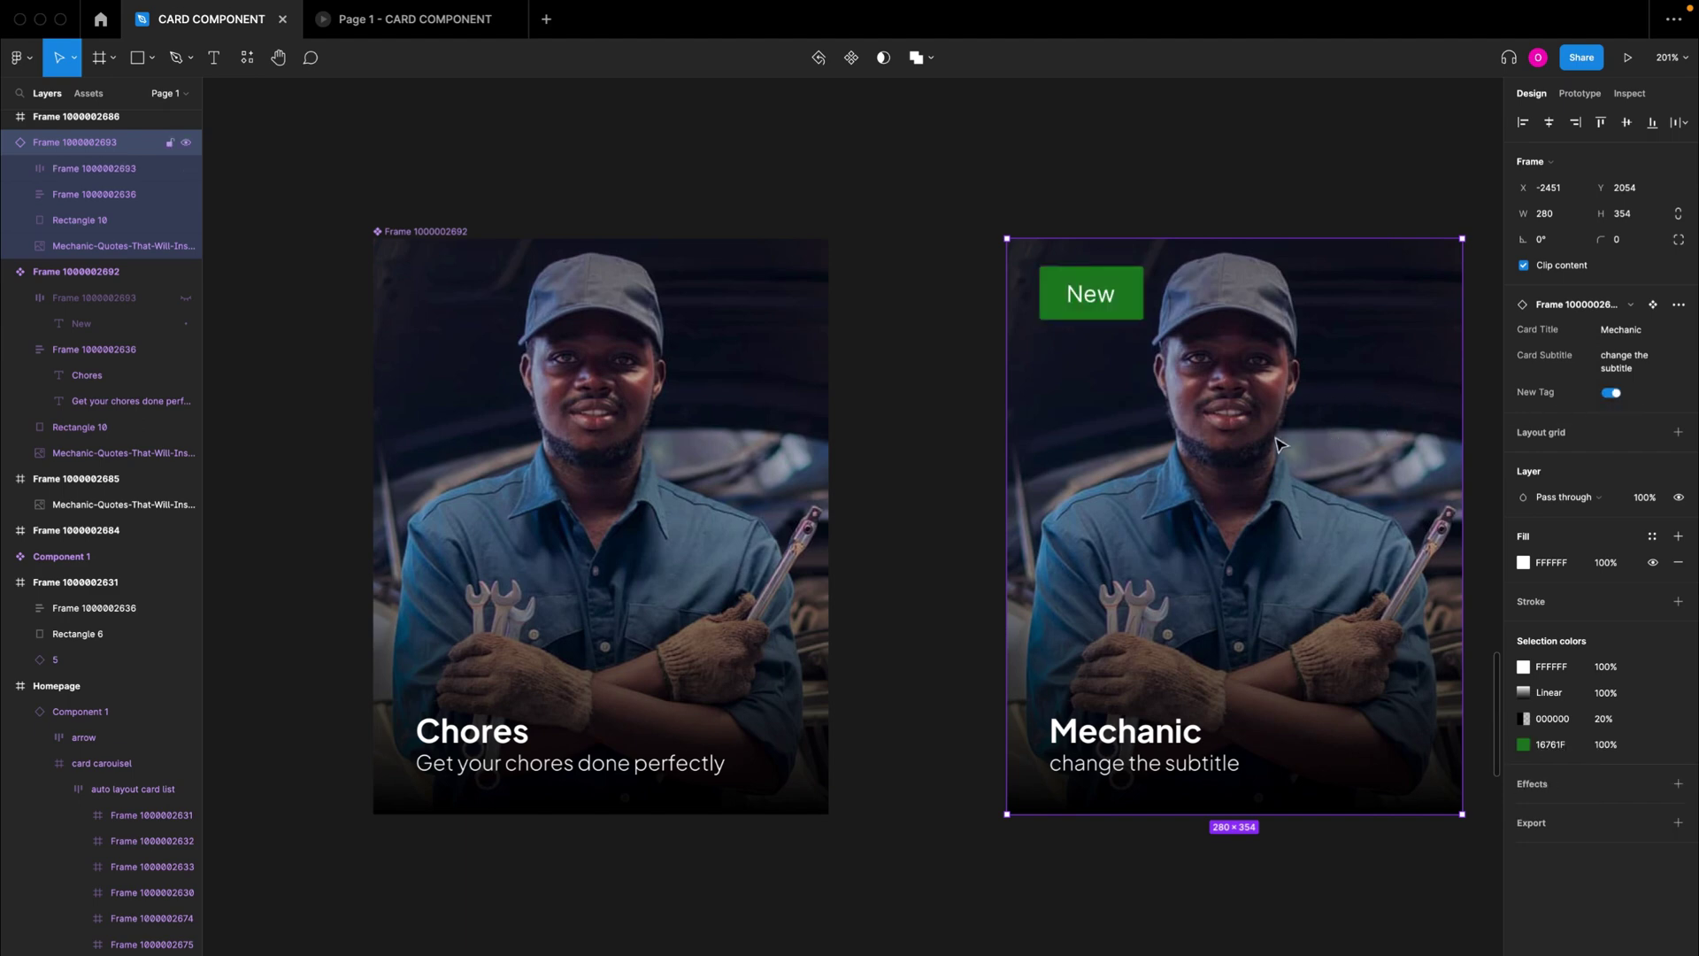
pyautogui.click(1612, 395)
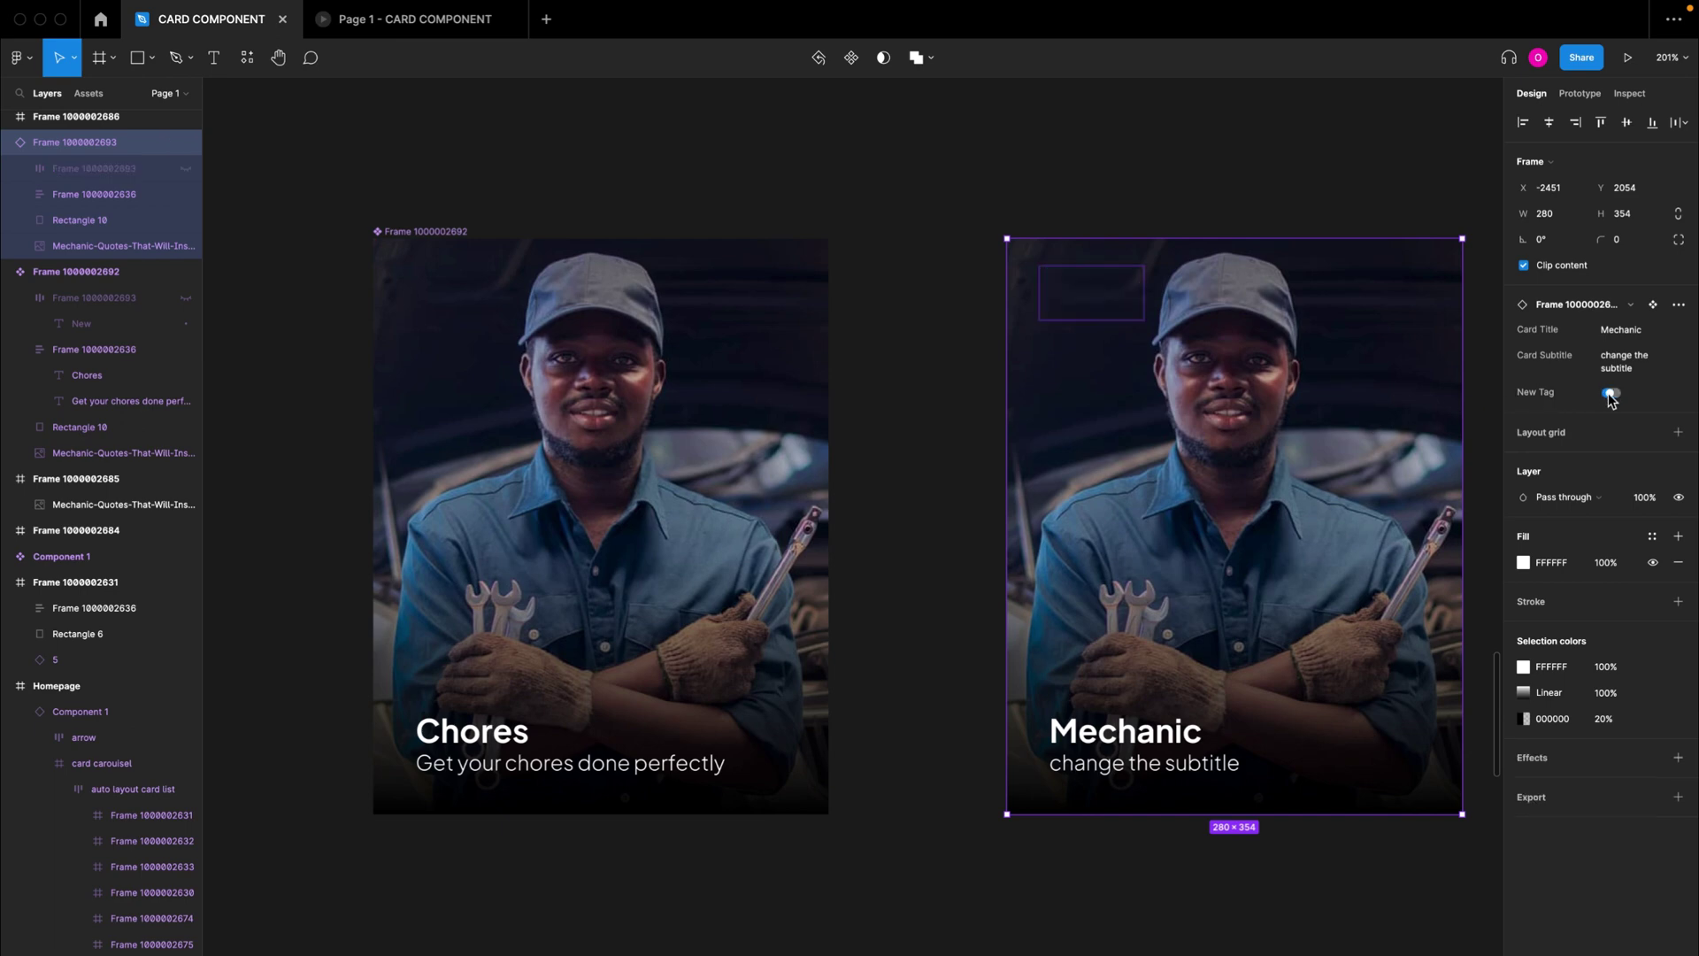
pyautogui.click(1612, 394)
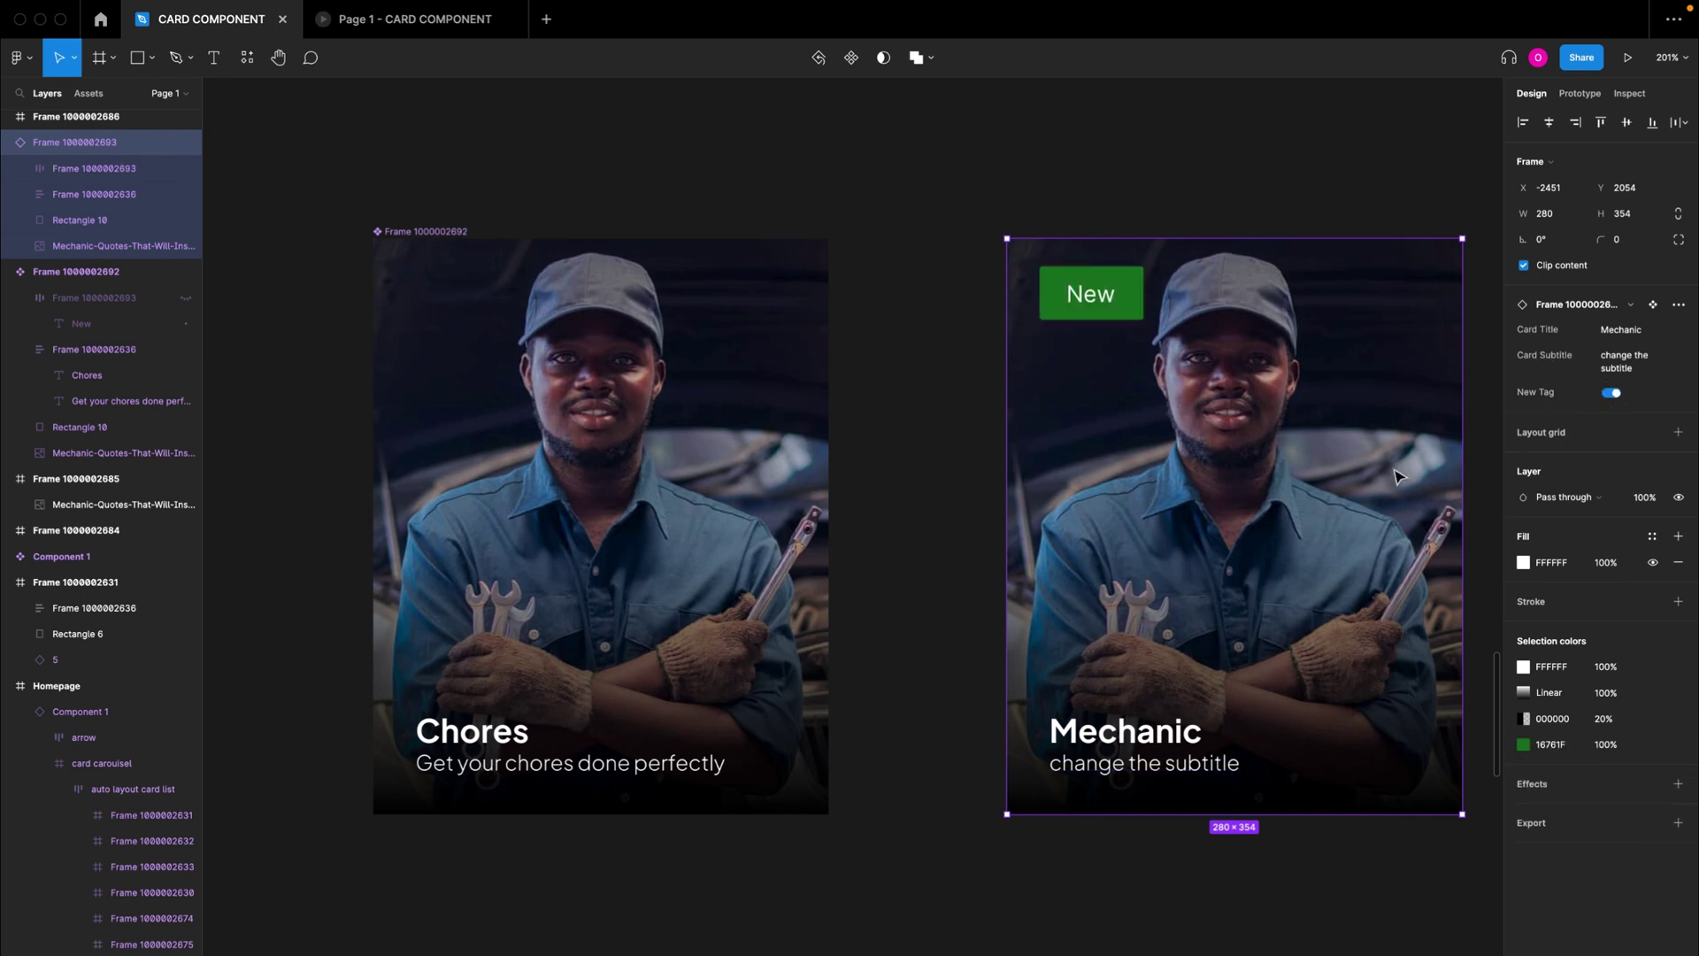
# Left-align the hidden New tag frame and the title and subtitle frame in the main Chores component.
pyautogui.hscroll(4, 1194, 550)
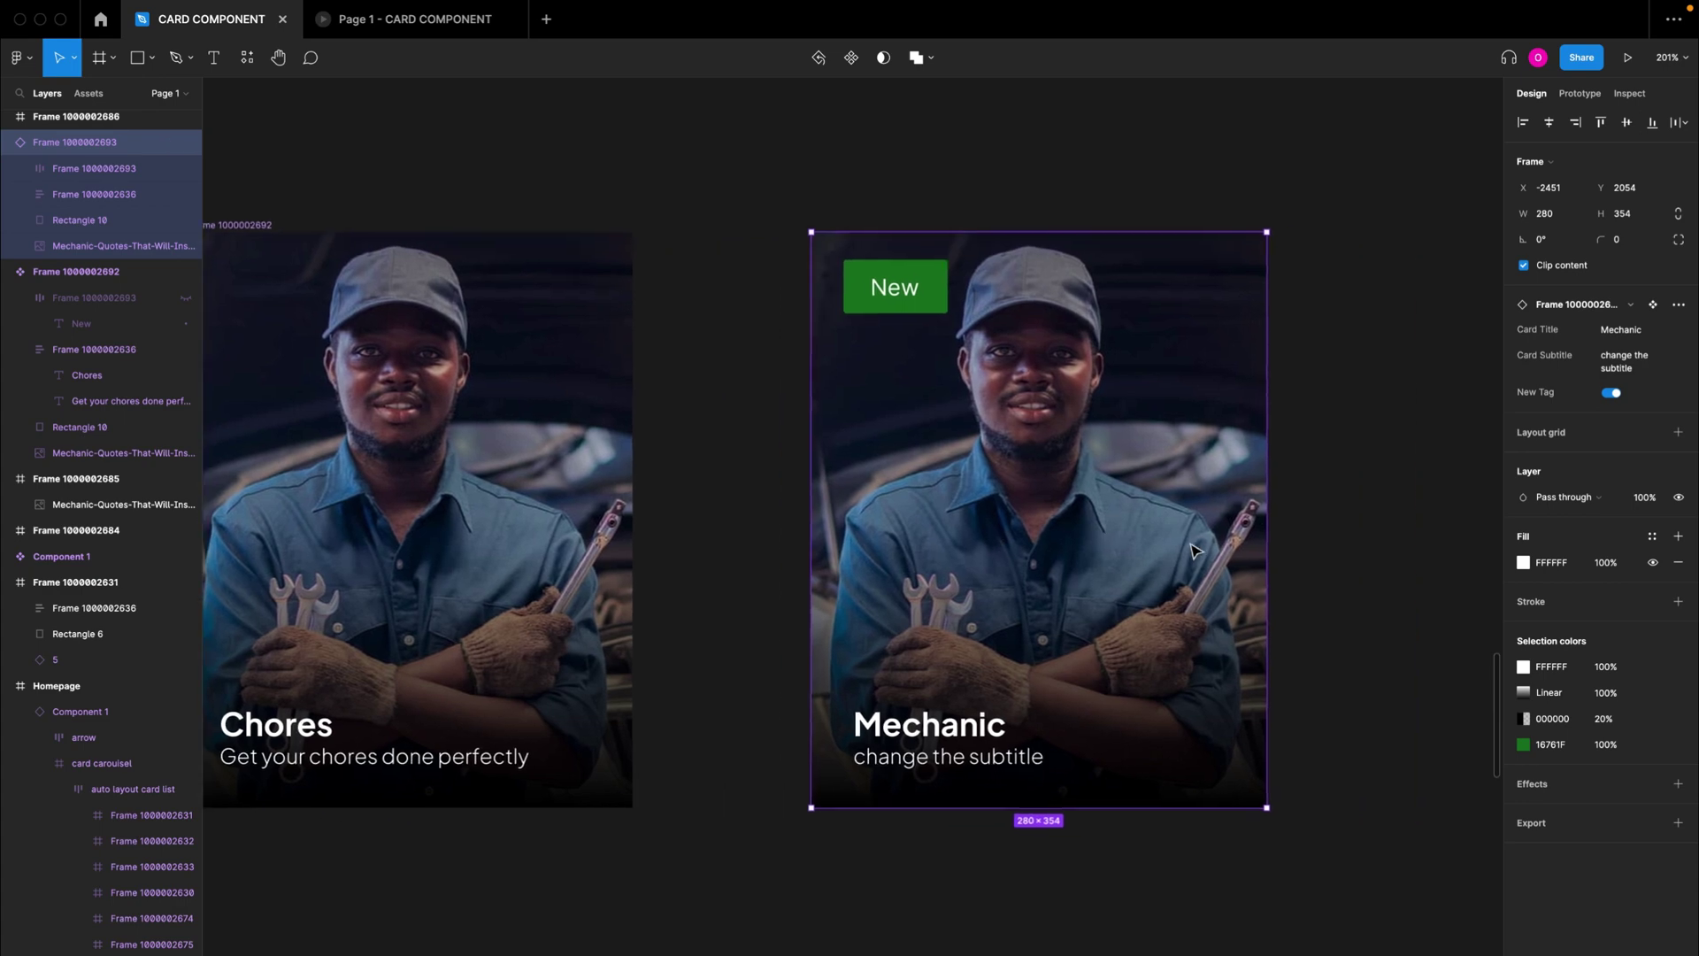
pyautogui.click(928, 722)
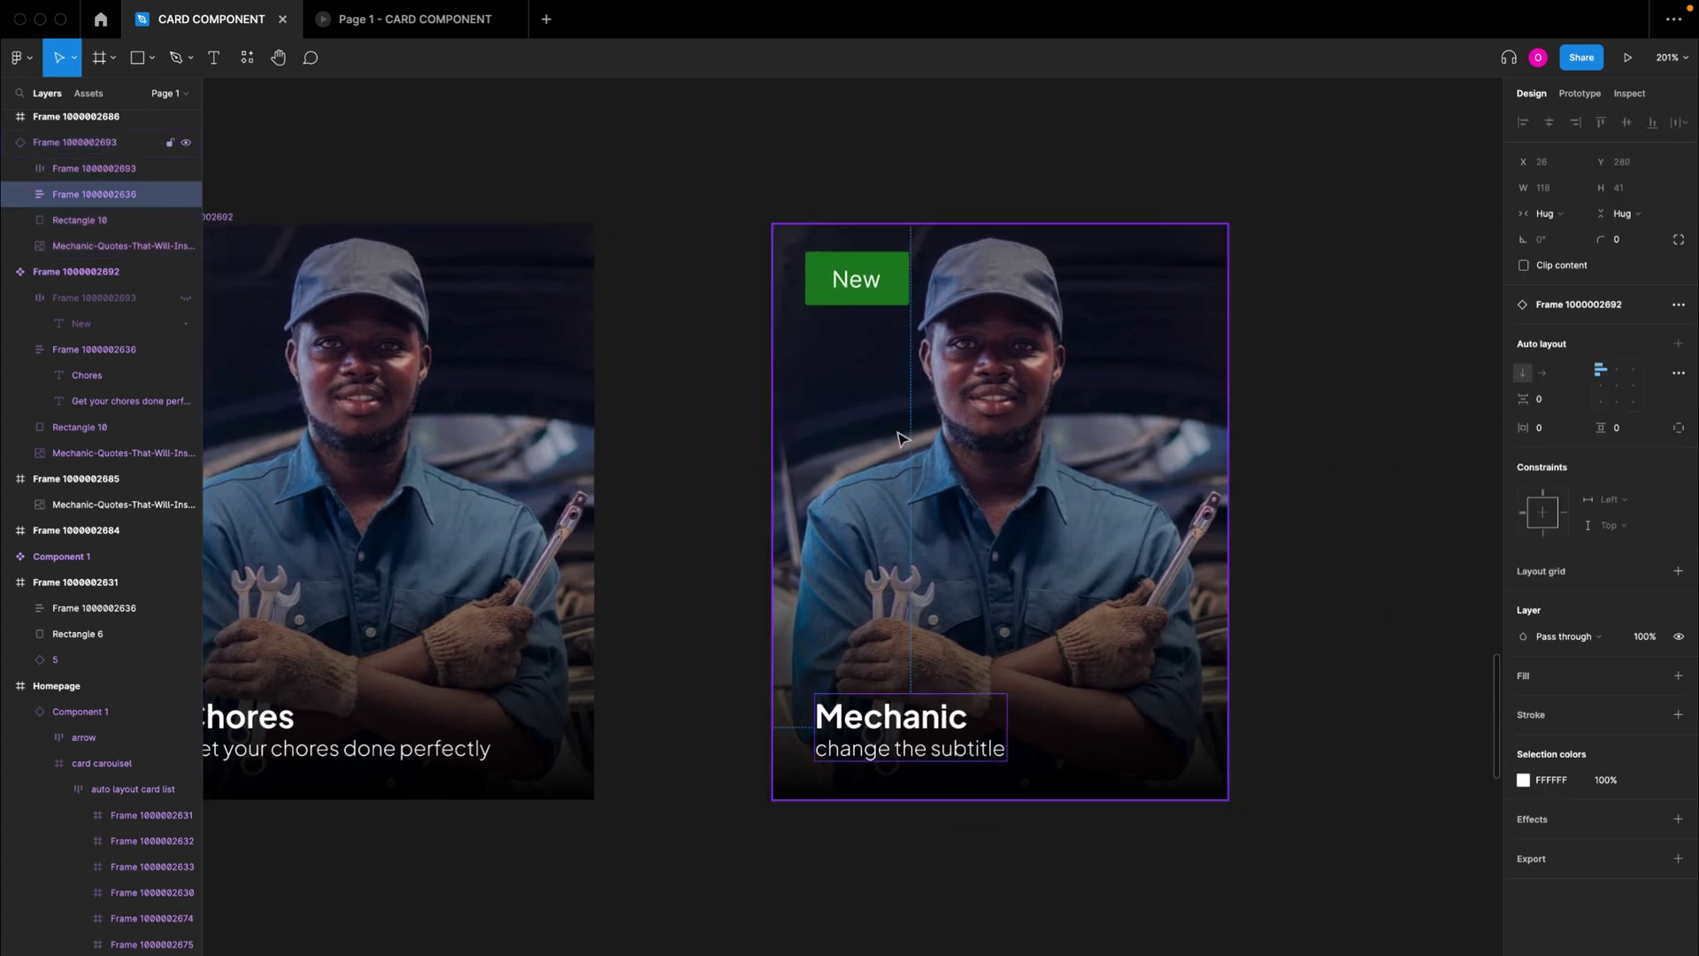
pyautogui.click(885, 301)
pyautogui.hscroll(-3, 694, 369)
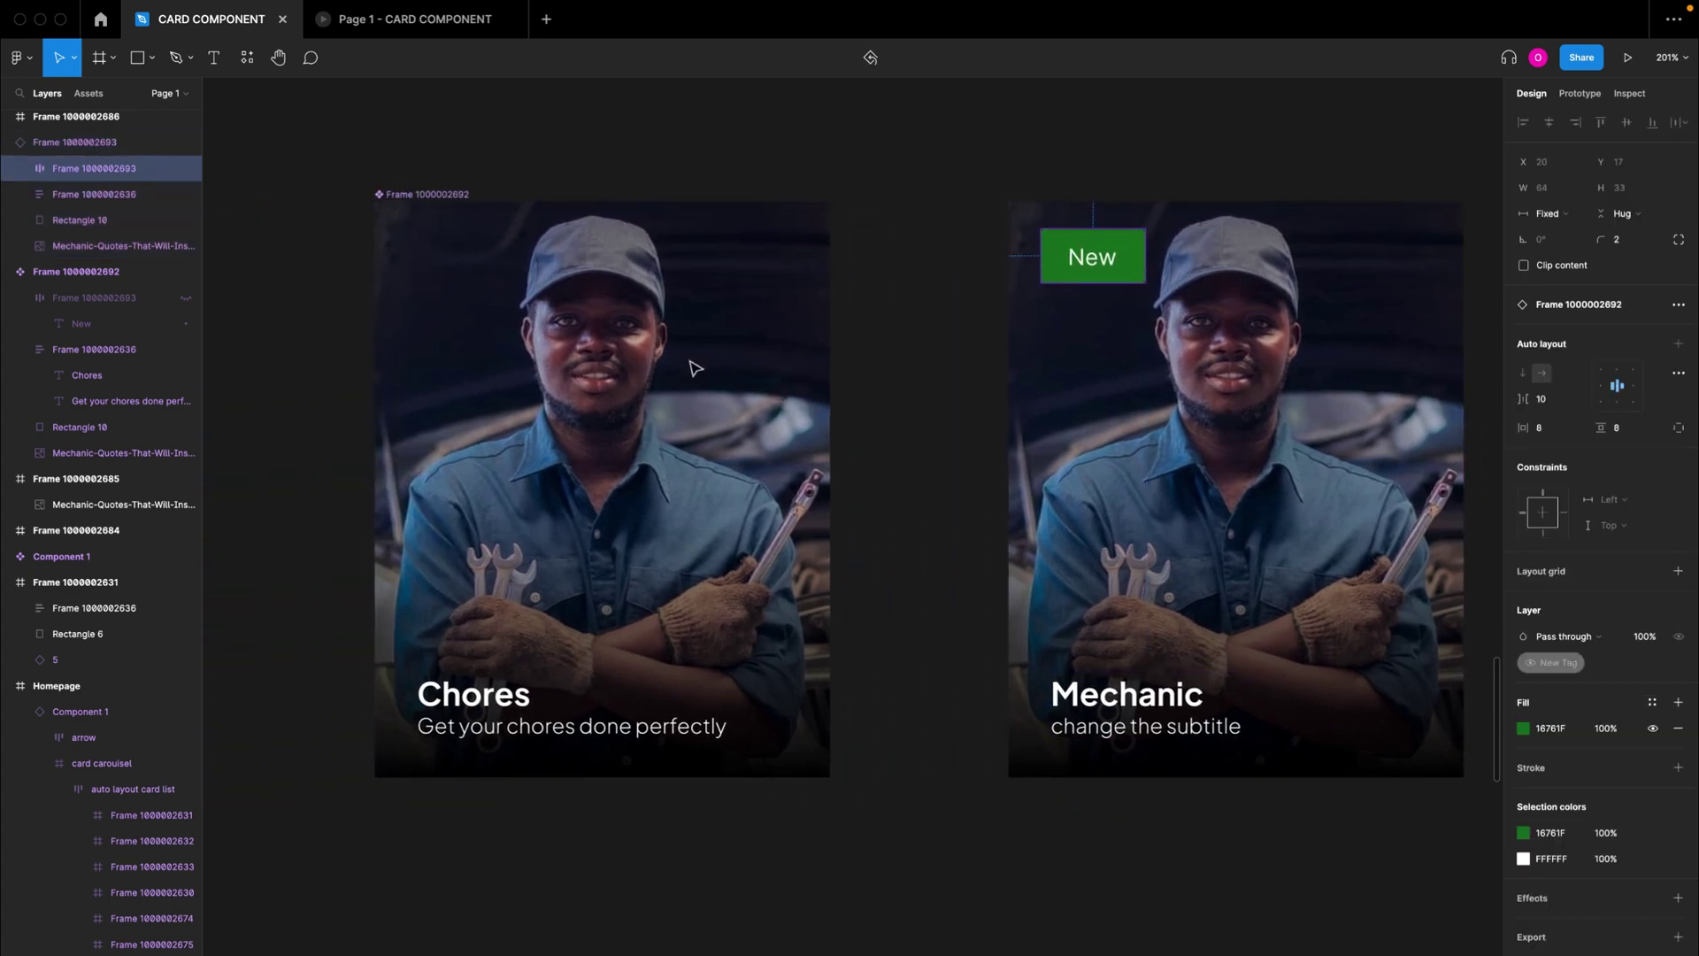
pyautogui.click(469, 274)
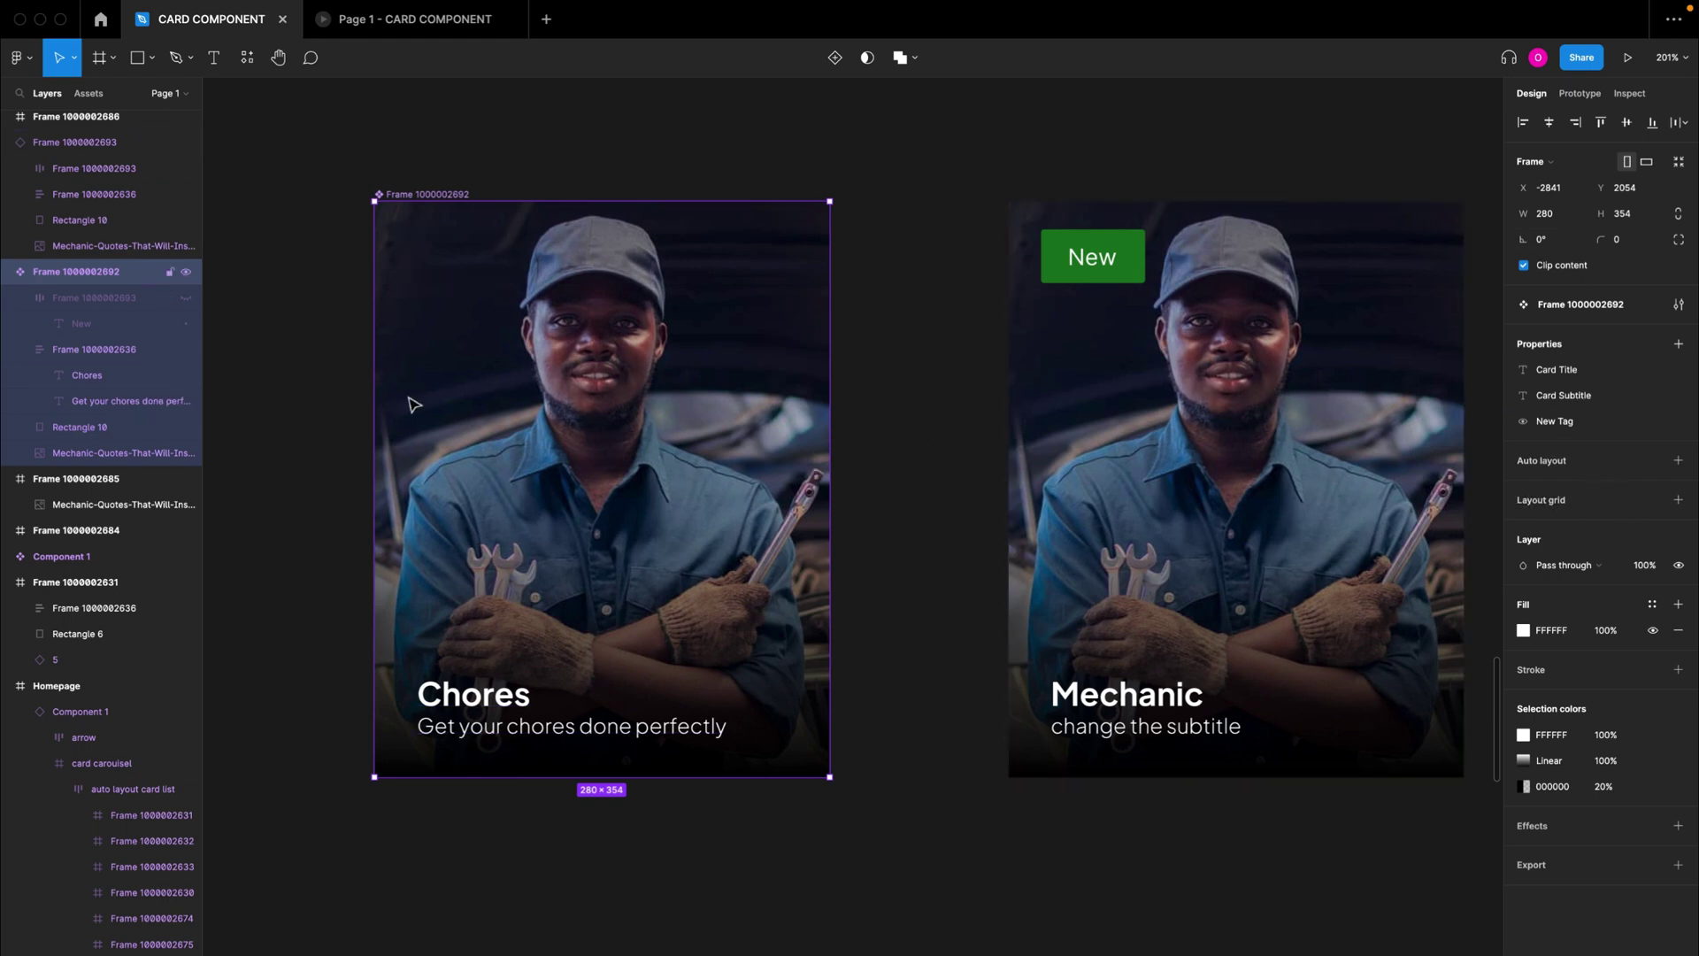
pyautogui.click(117, 299)
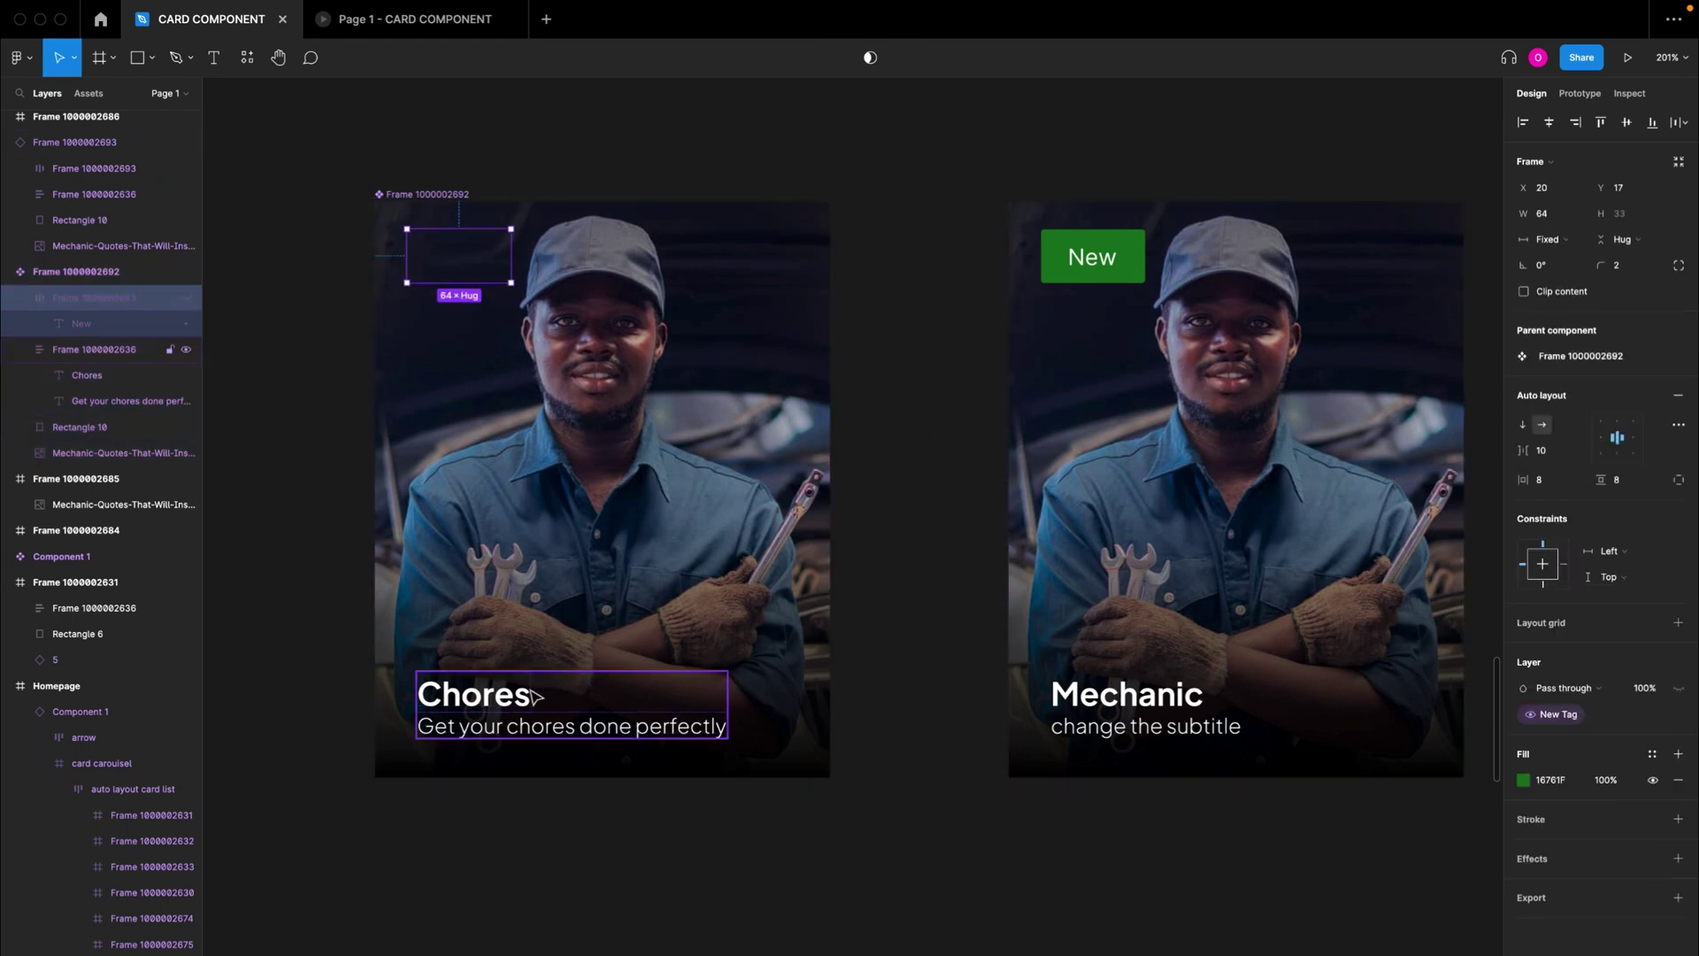
pyautogui.keyDown('shift'); pyautogui.click(505, 713); pyautogui.keyUp('shift')
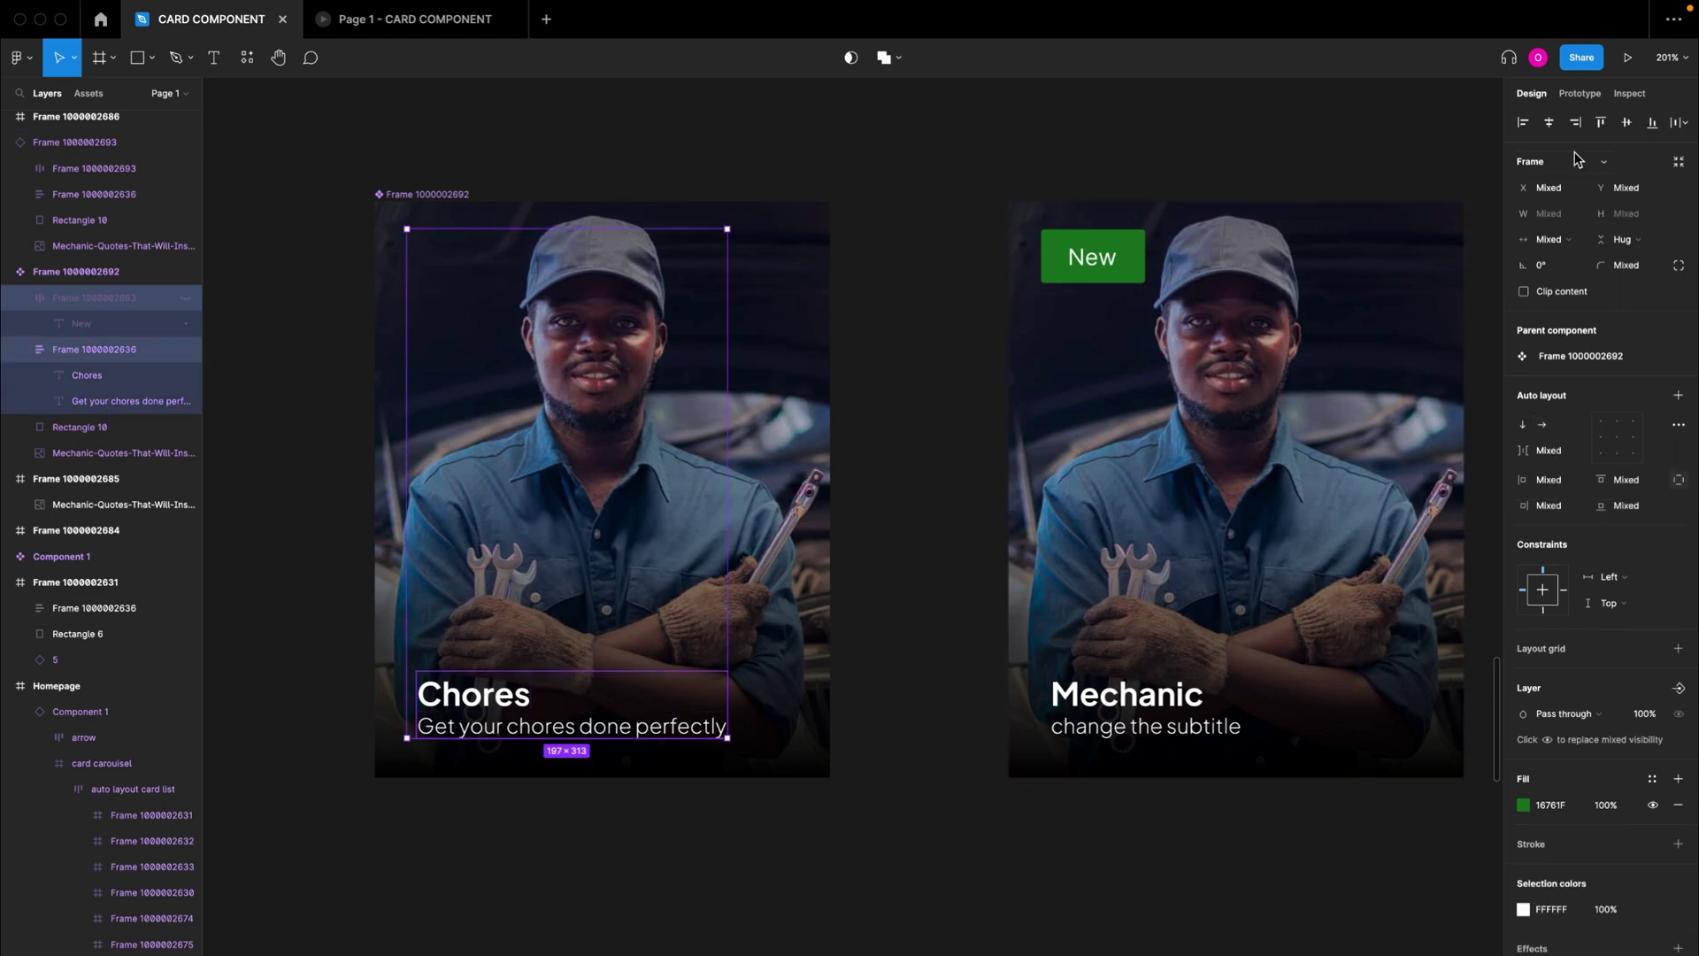
pyautogui.click(1524, 122)
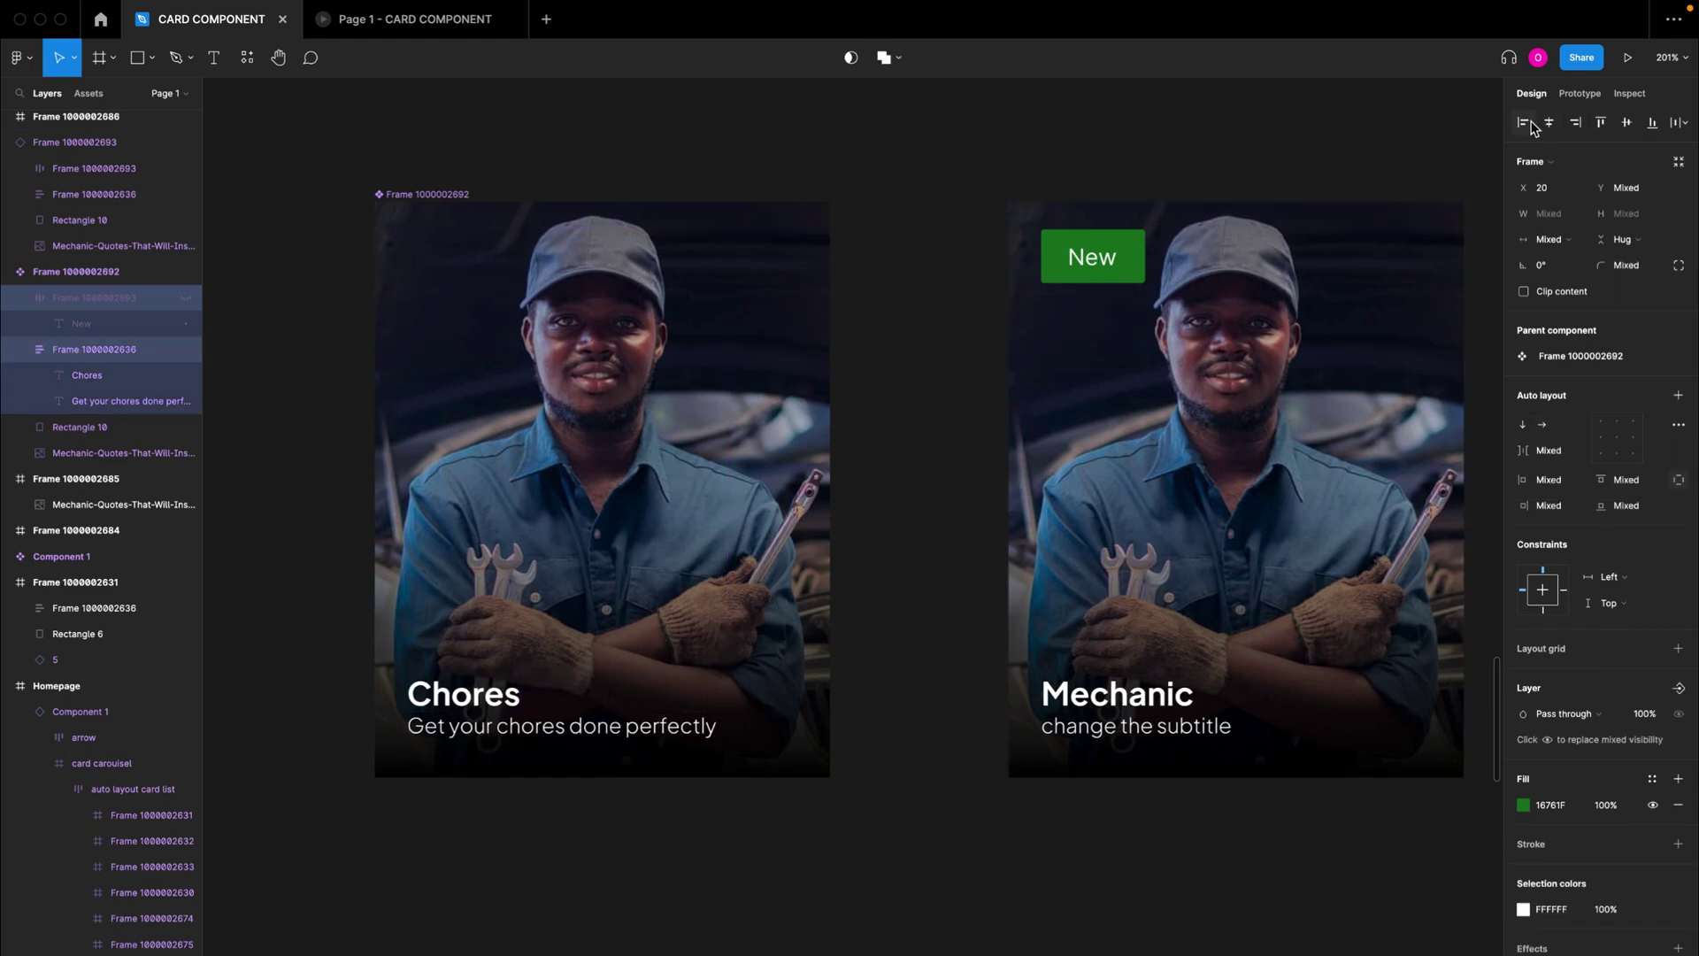
pyautogui.click(917, 390)
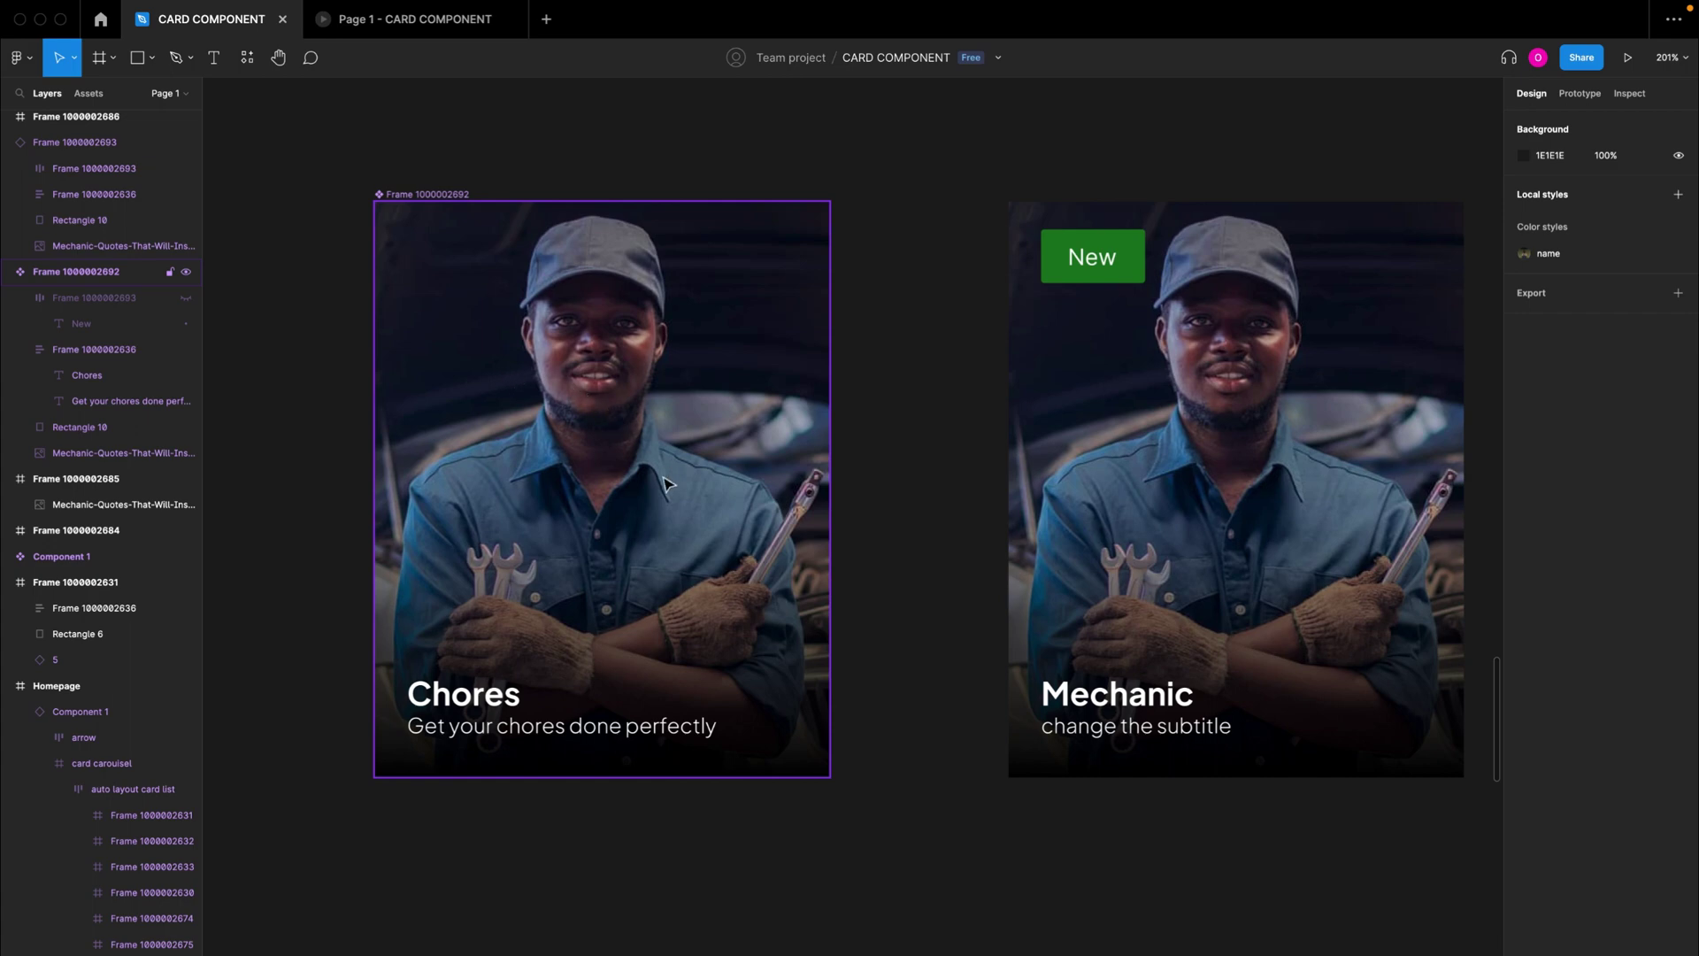
# Review the main Chores component, the Mechanic instance with its New tag, and the service photos above them.
pyautogui.scroll(-5, 665, 483)
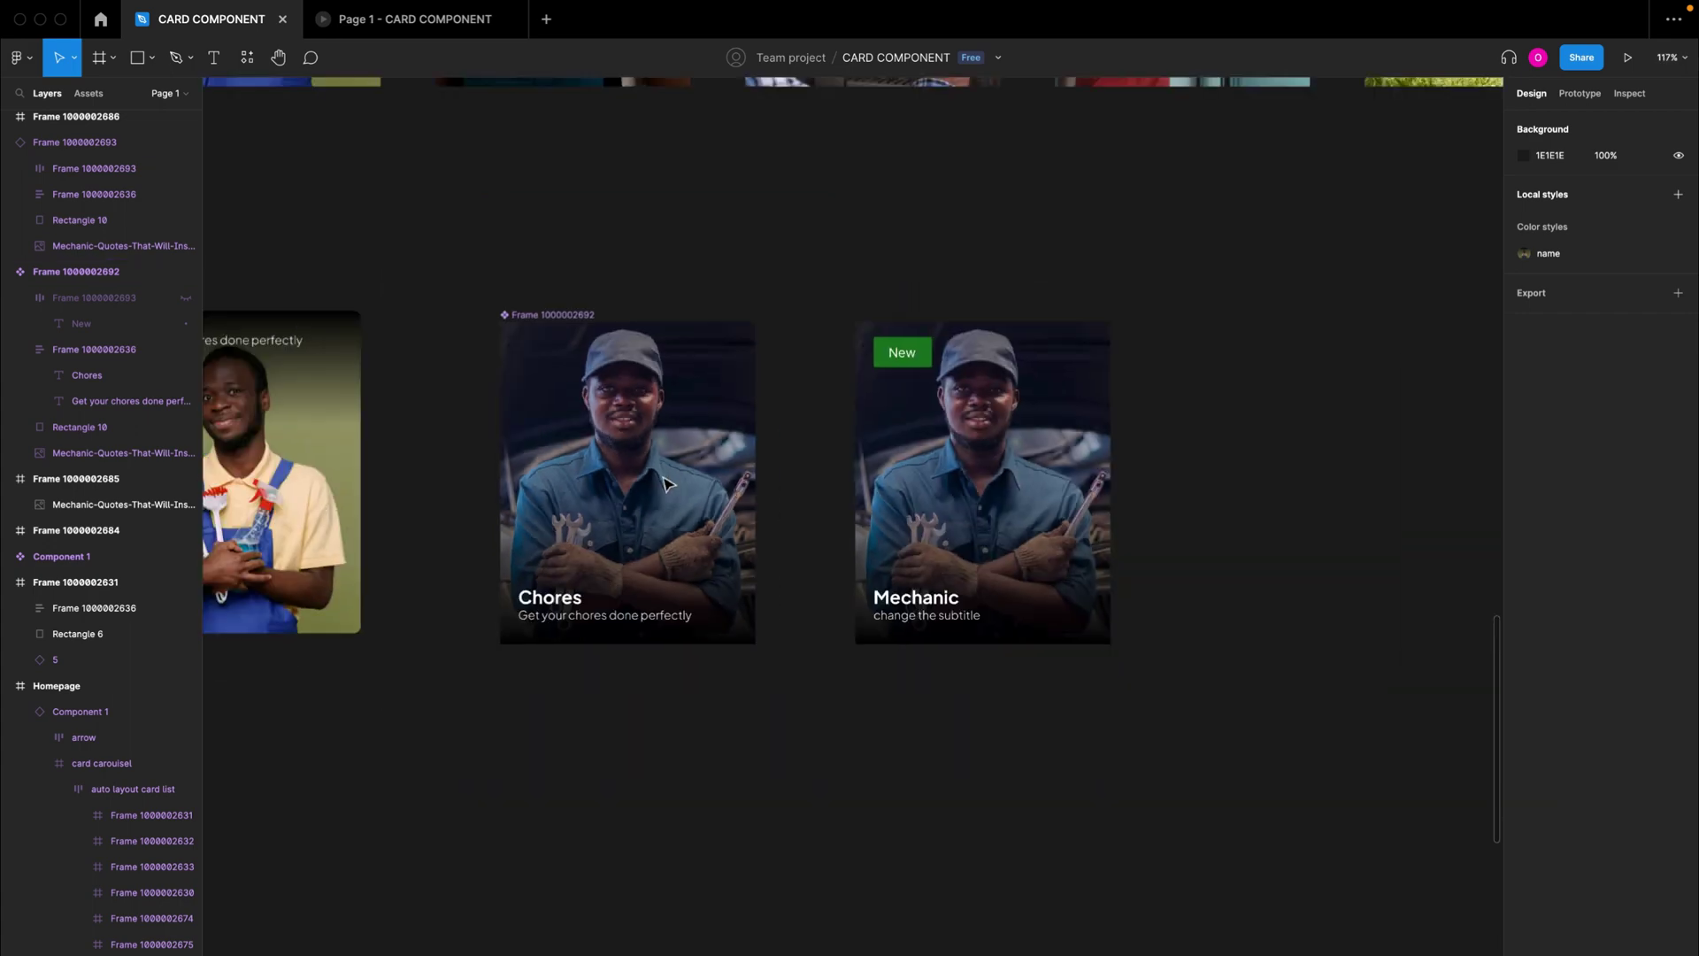
pyautogui.click(768, 503)
pyautogui.click(445, 473)
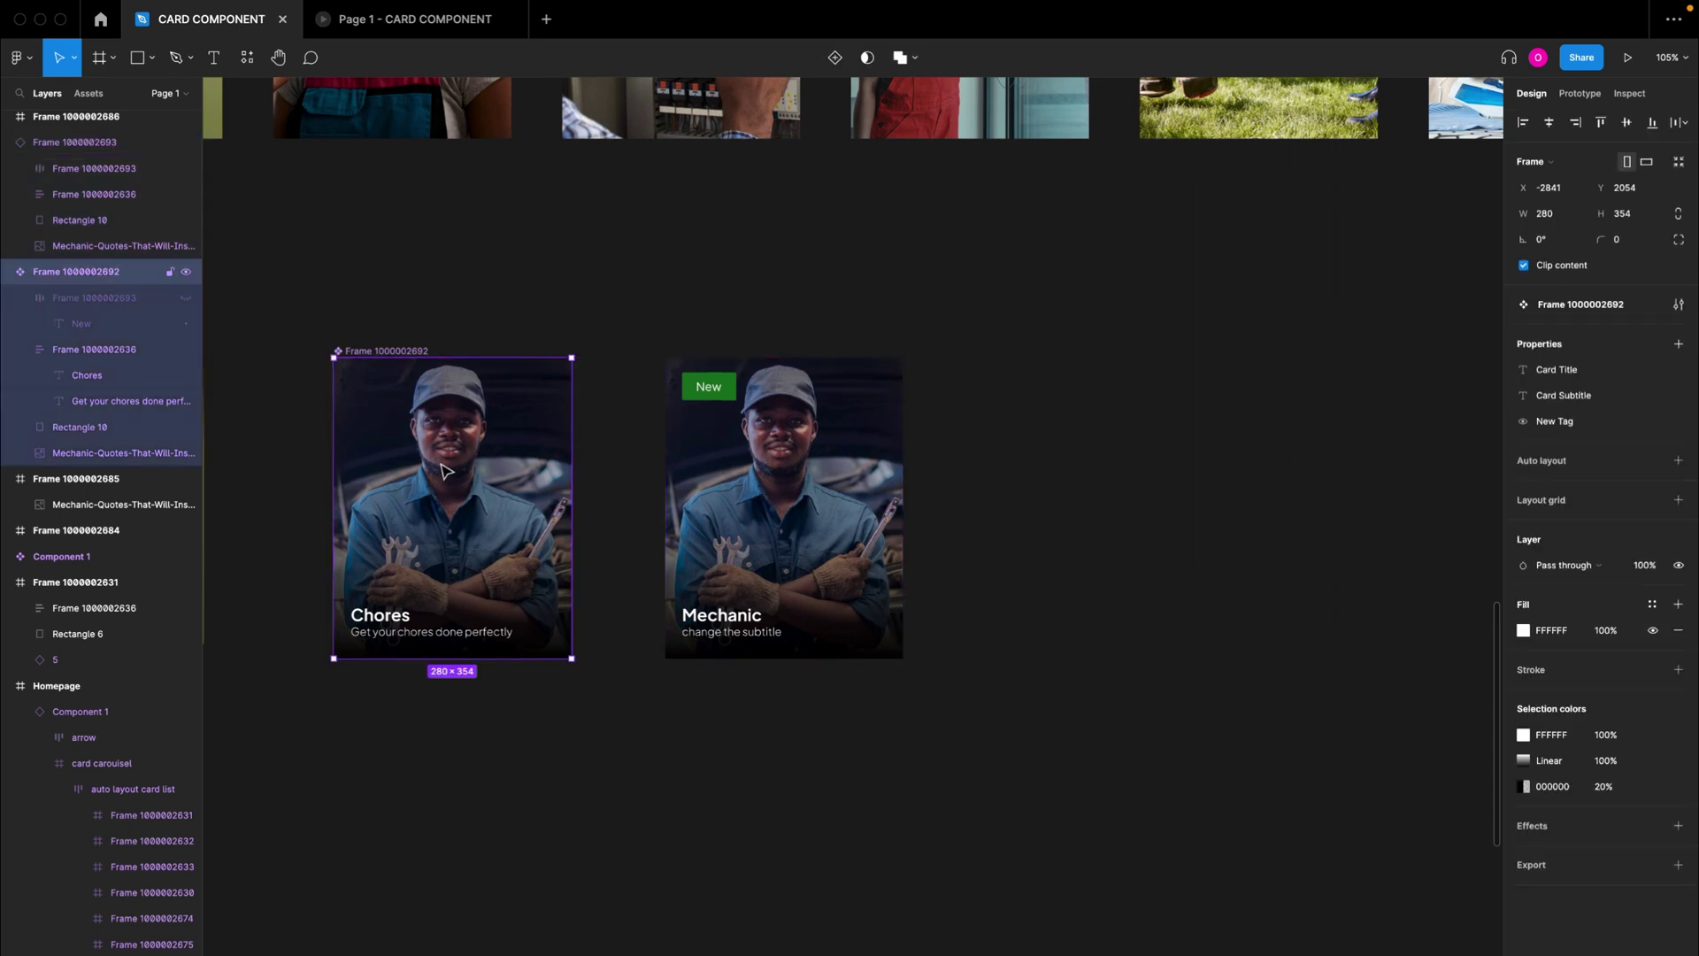
pyautogui.scroll(-2, 611, 480)
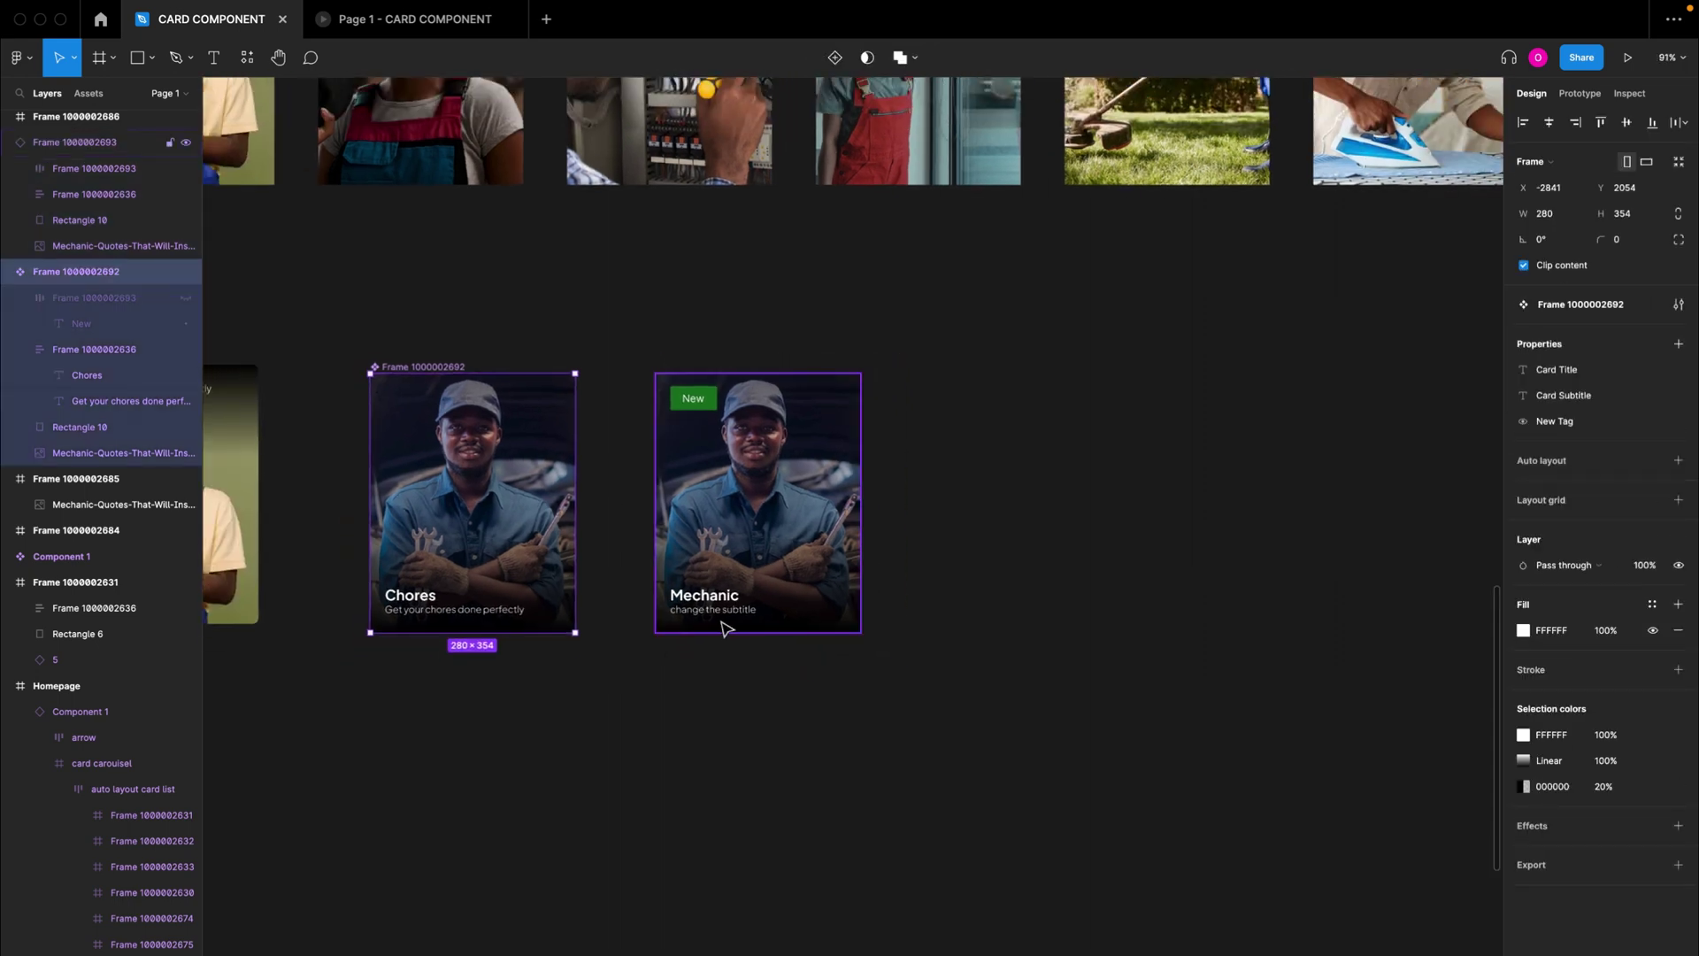
pyautogui.click(721, 612)
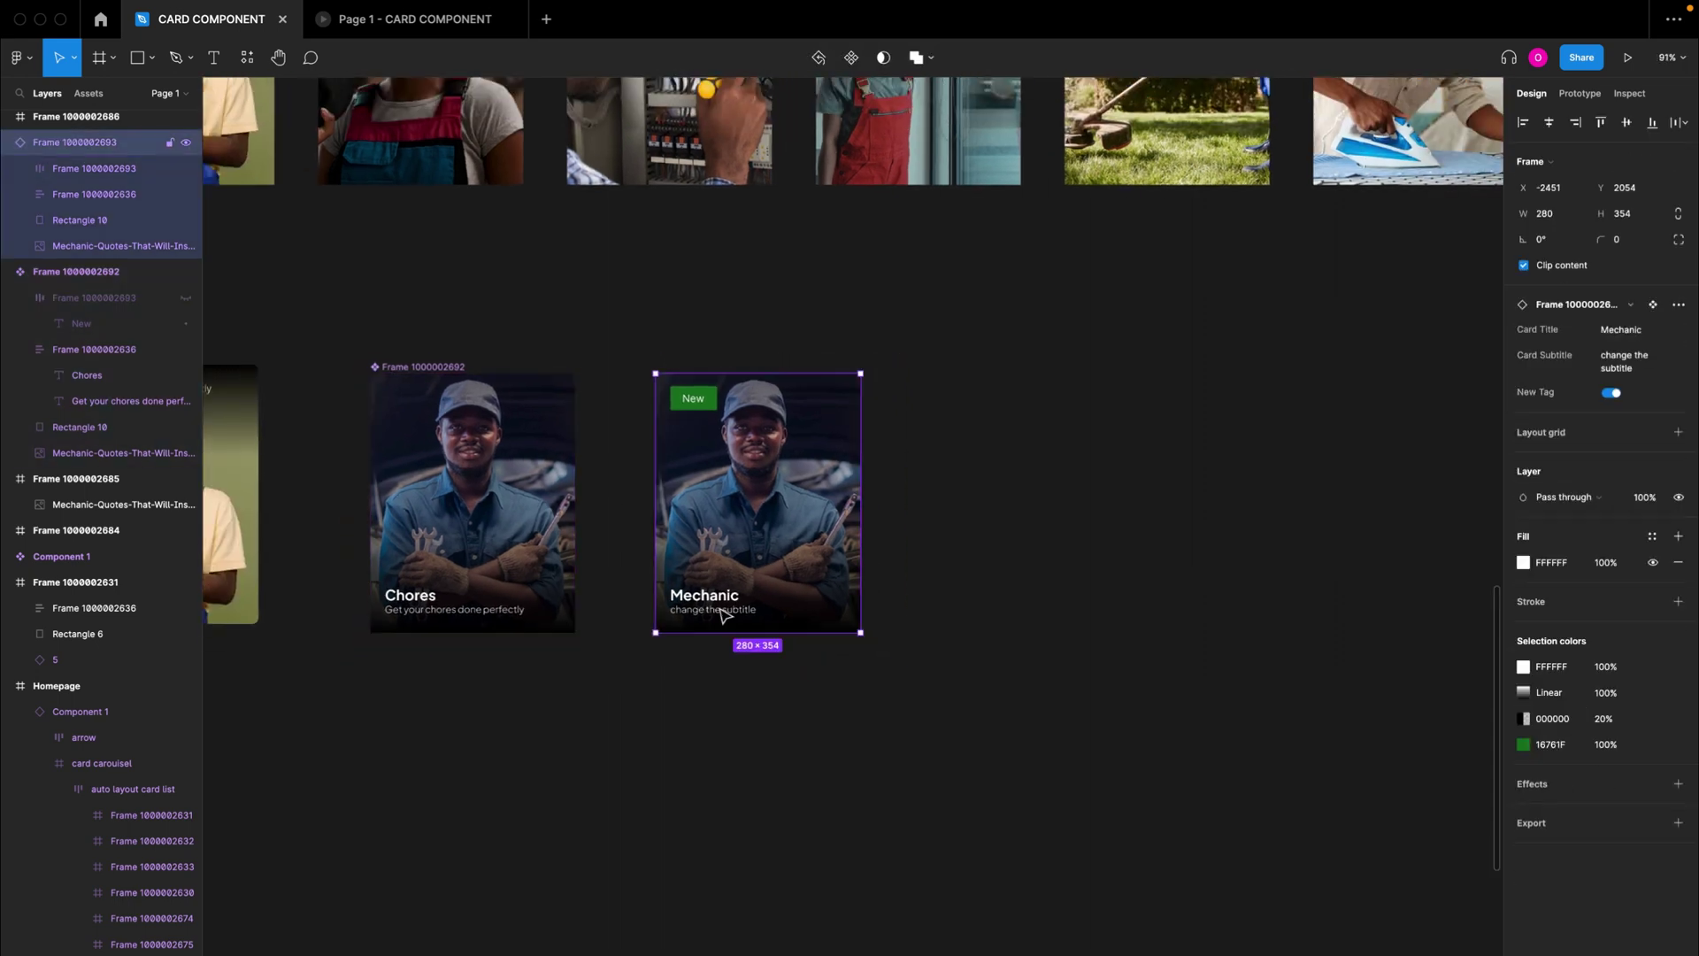
pyautogui.click(697, 405)
pyautogui.scroll(2, 745, 360)
pyautogui.hscroll(-2, 745, 360)
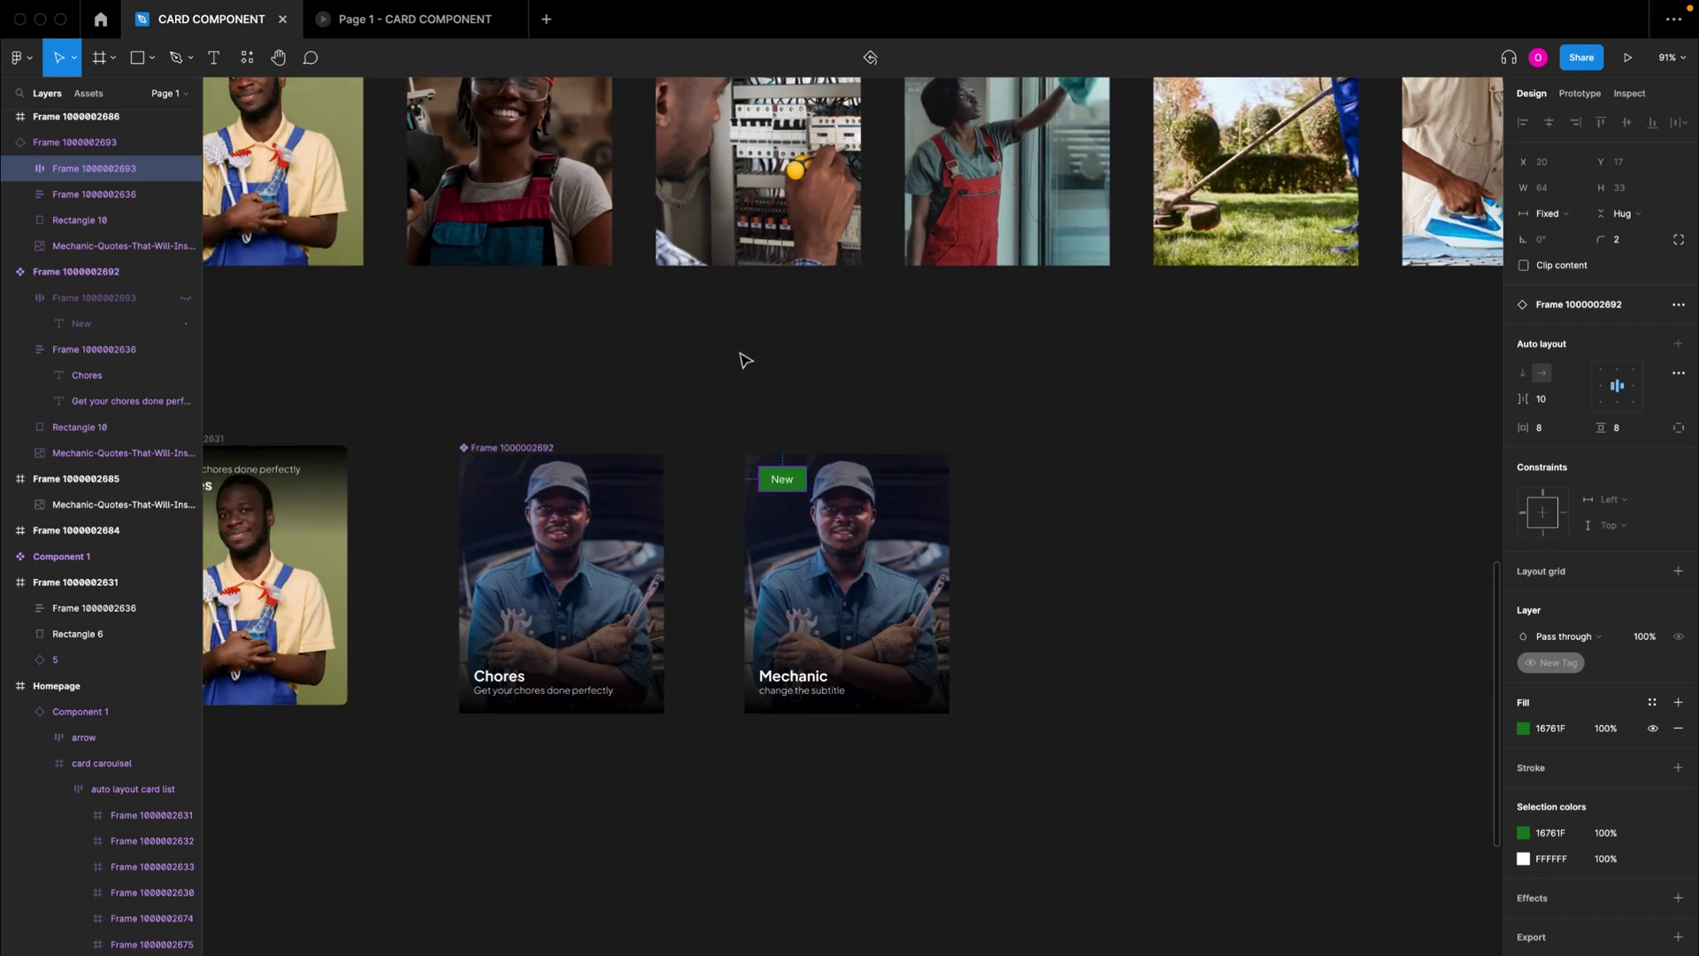
pyautogui.hscroll(-3, 746, 360)
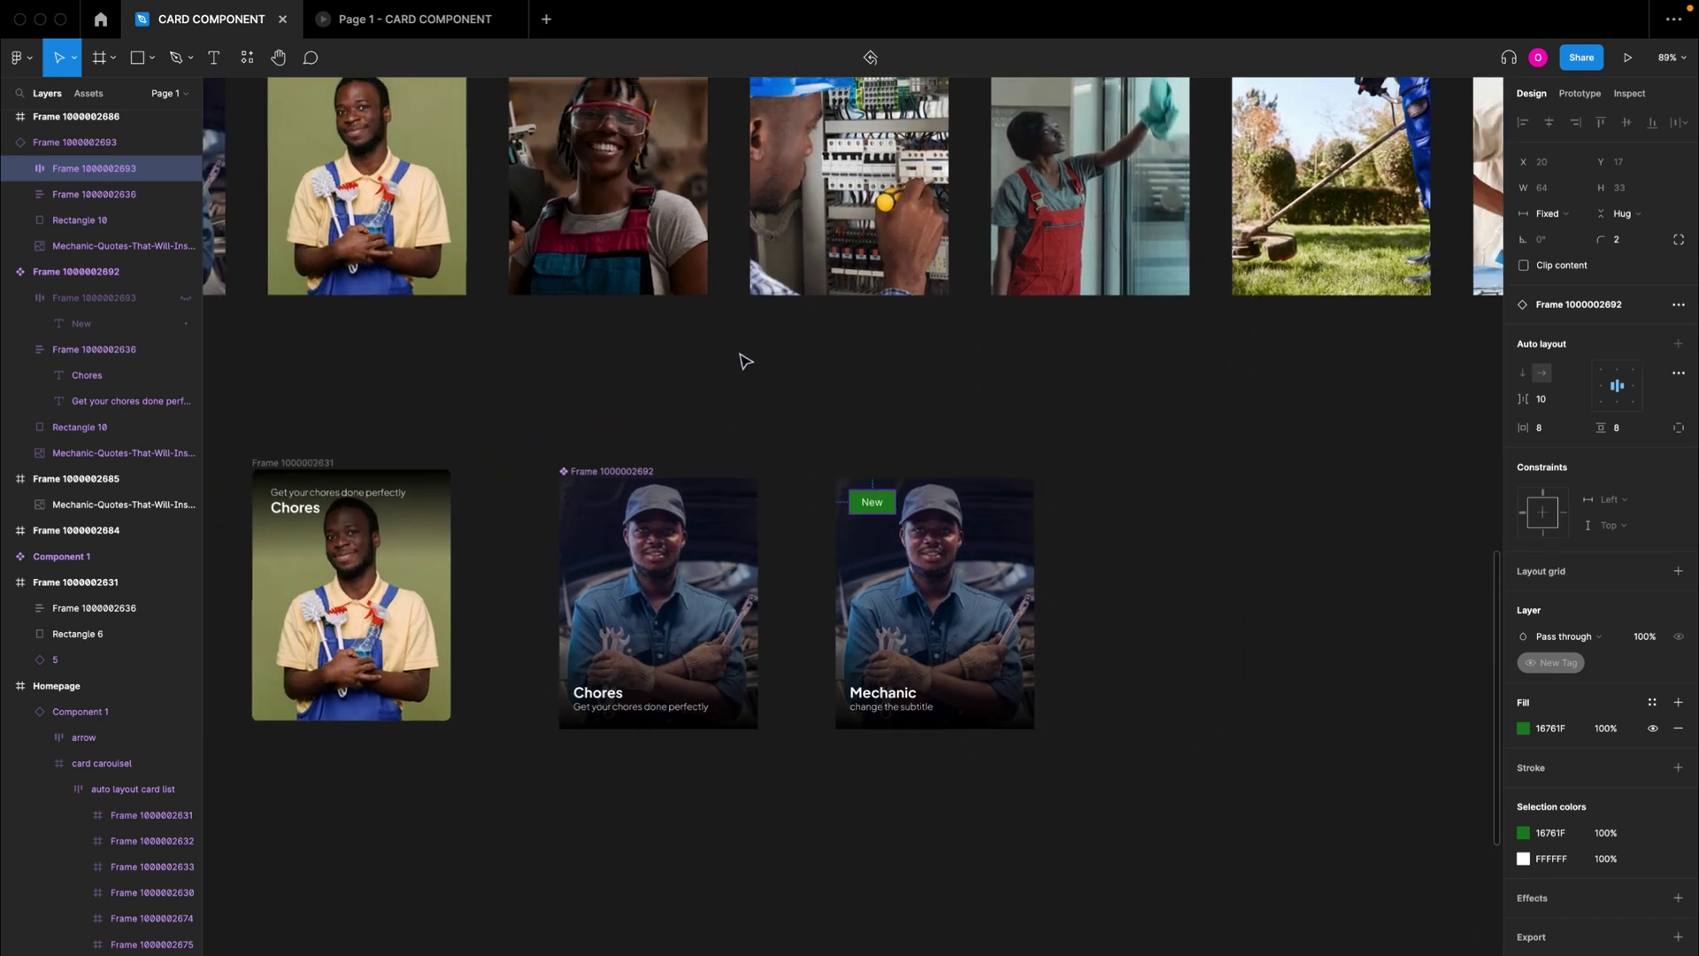
pyautogui.scroll(-2, 747, 381)
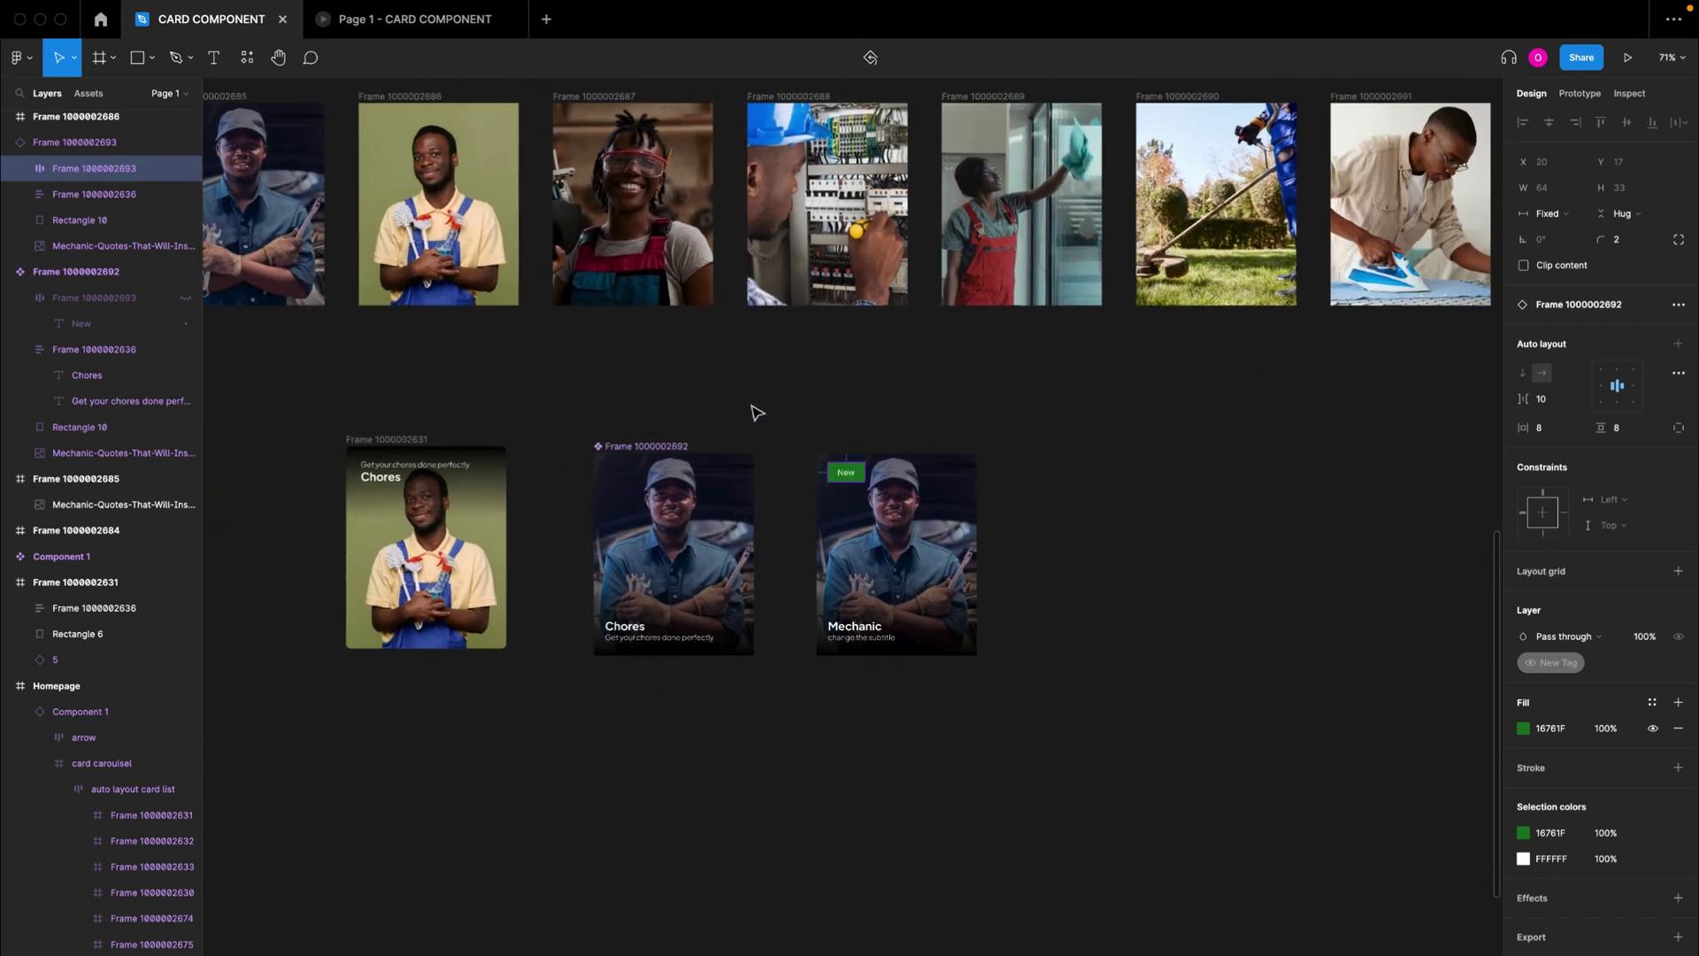
# Convert all seven service photo frames above the cards into separate components in one operation.
pyautogui.scroll(5, 699, 542)
pyautogui.click(699, 541)
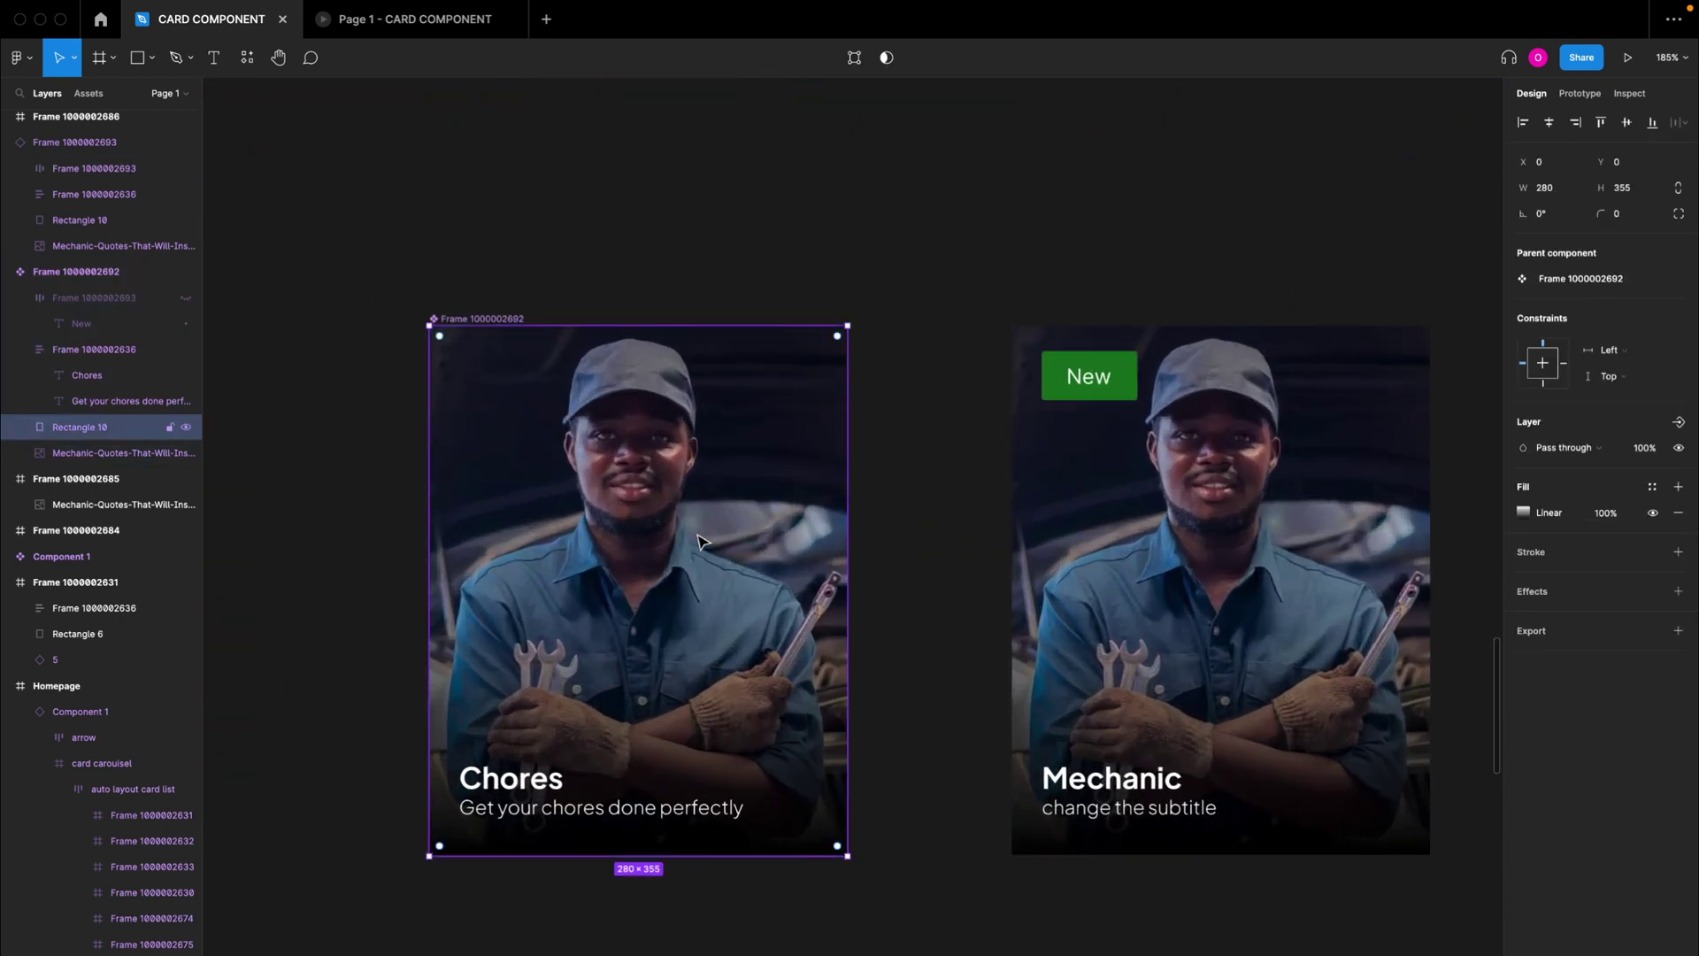
pyautogui.click(100, 452)
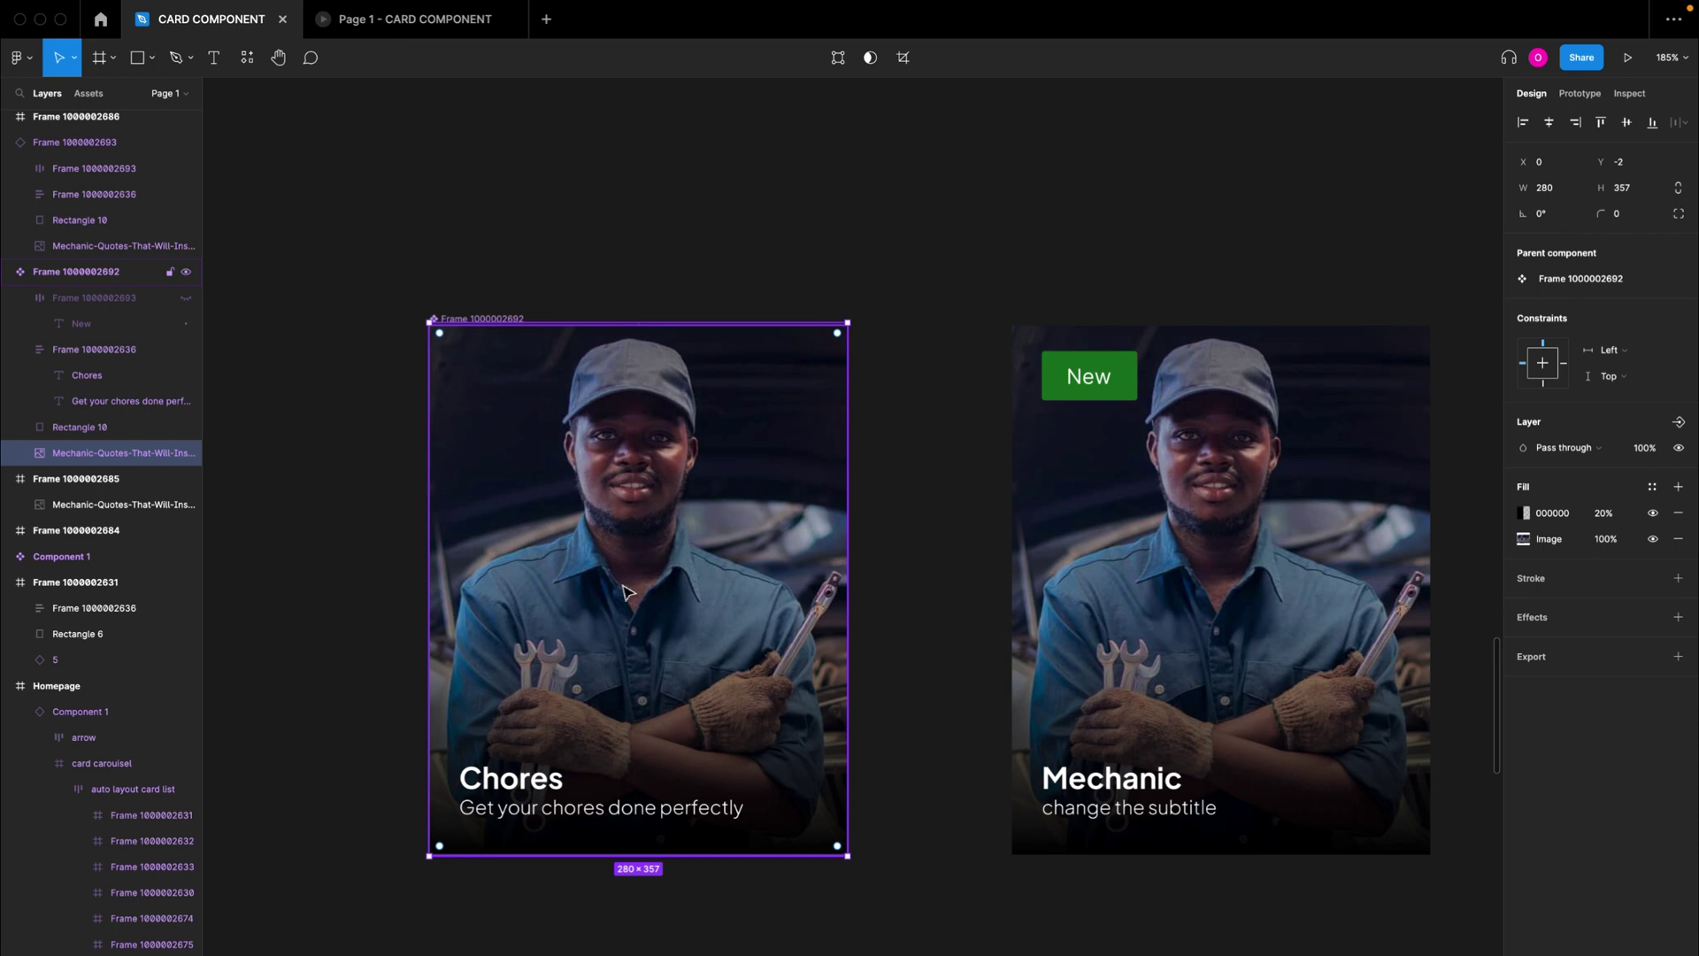
pyautogui.scroll(-10, 624, 591)
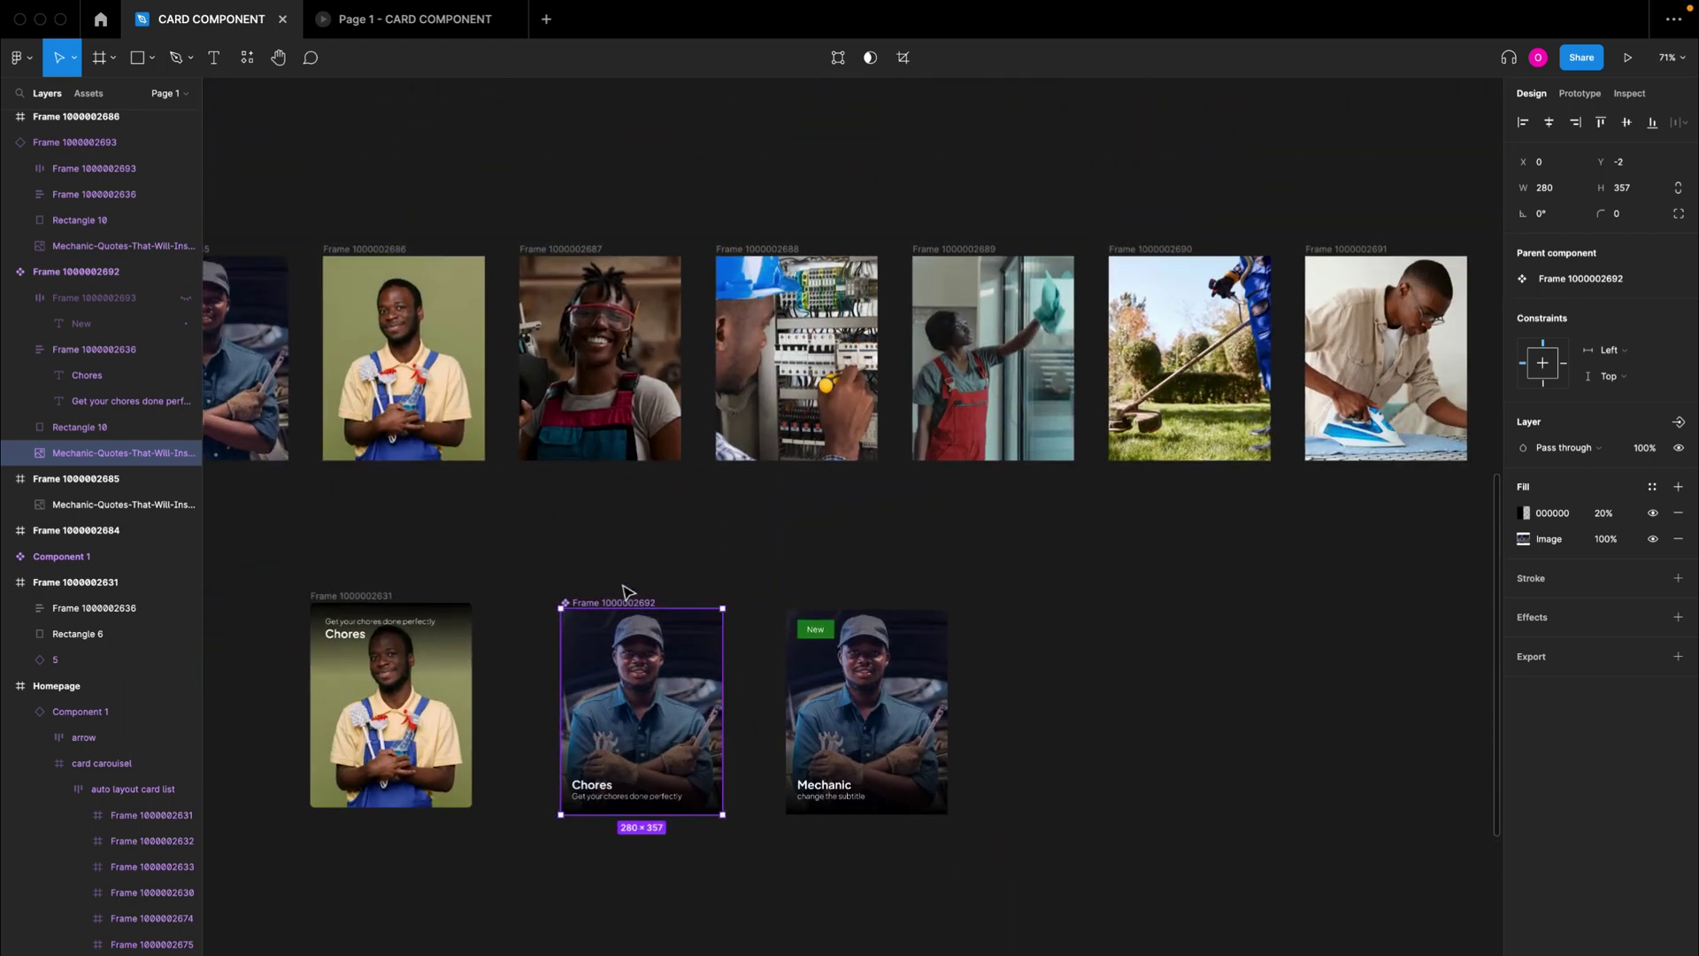
pyautogui.scroll(-1, 624, 591)
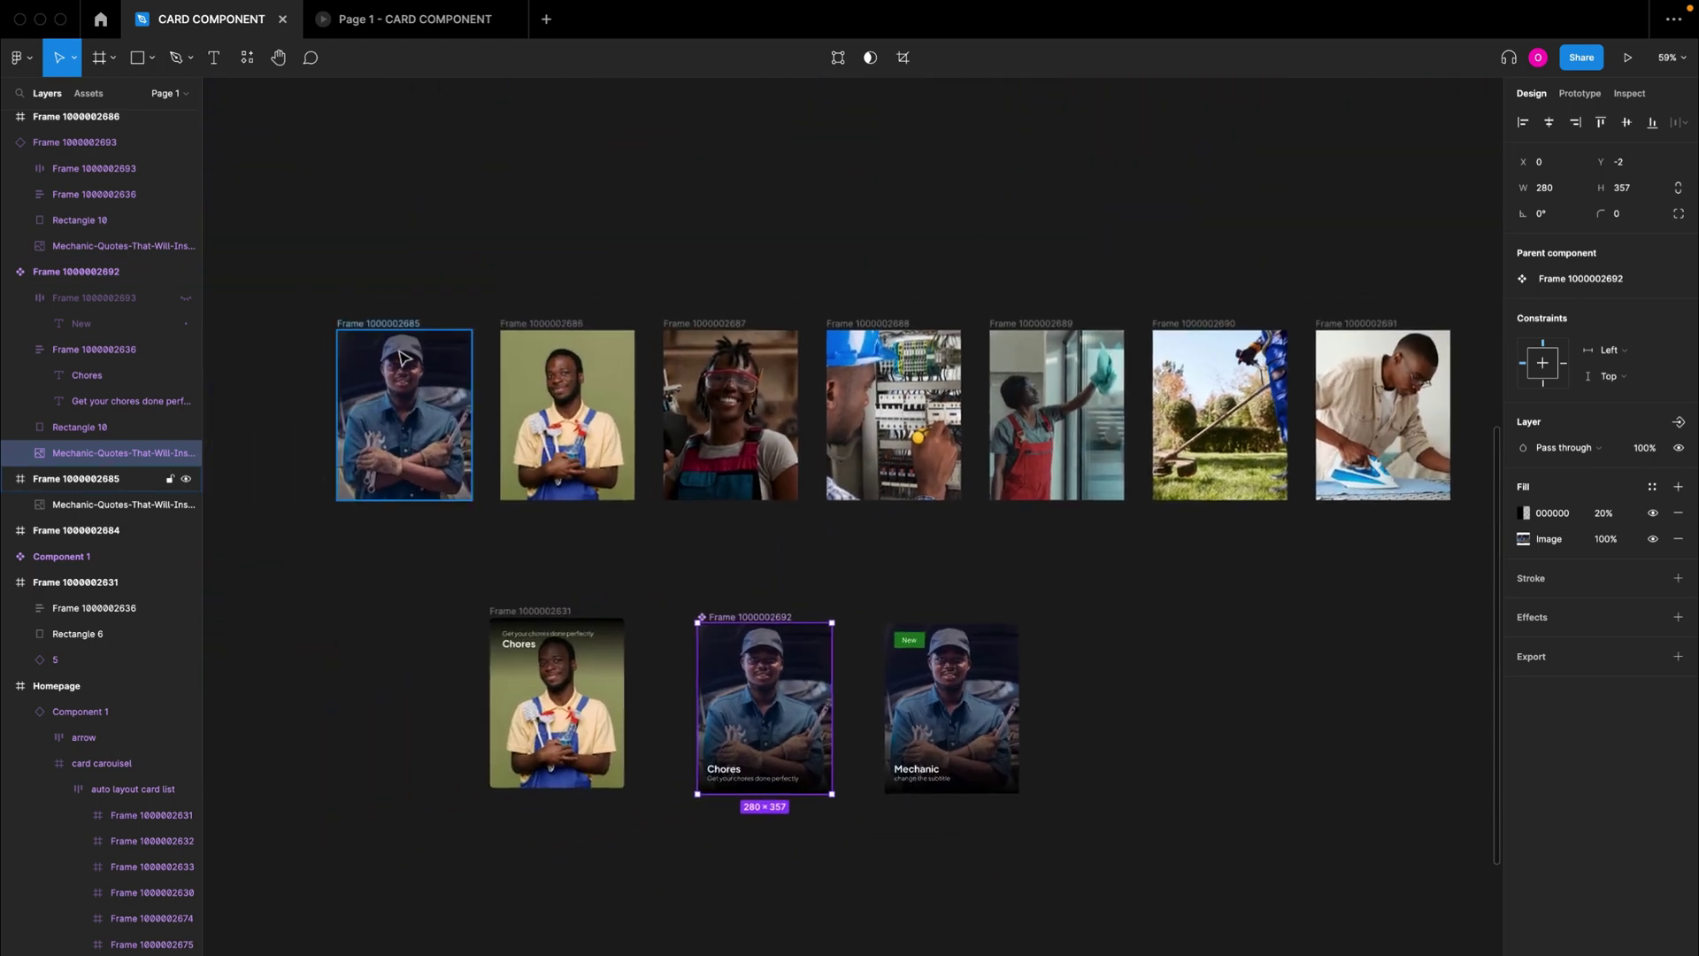
pyautogui.moveTo(258, 266)
pyautogui.mouseDown()
pyautogui.moveTo(1428, 533)
pyautogui.moveTo(1155, 502)
pyautogui.moveTo(278, 274)
pyautogui.mouseUp()
pyautogui.click(1465, 543)
pyautogui.click(847, 63)
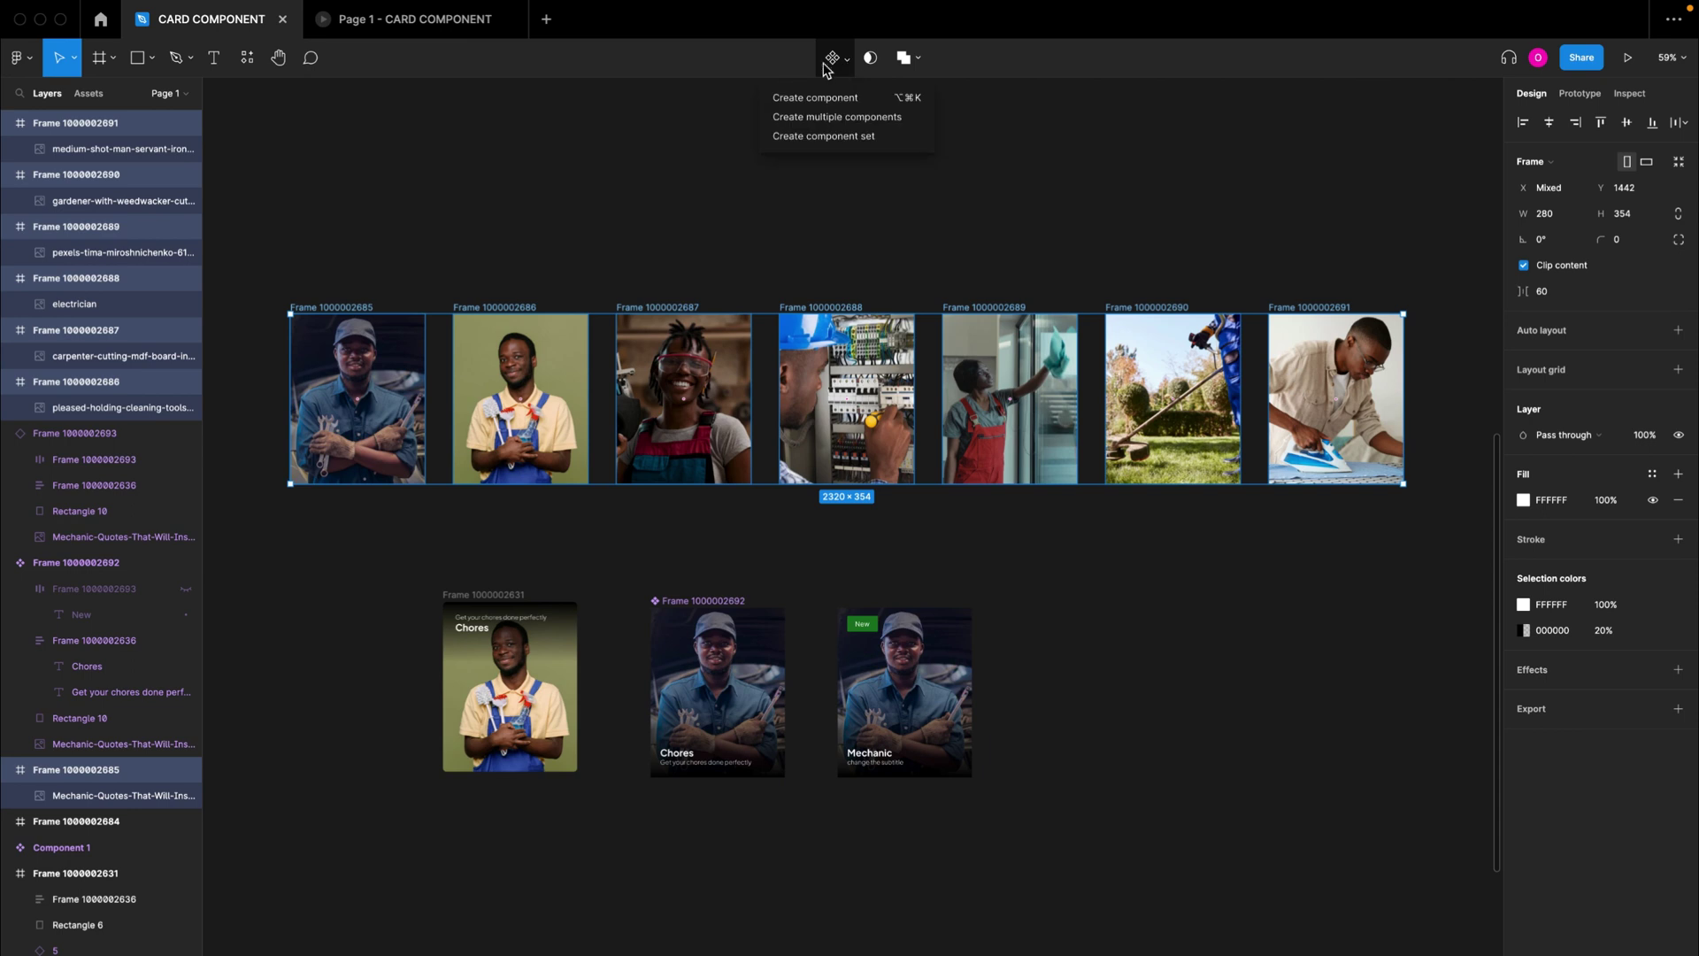
pyautogui.click(835, 123)
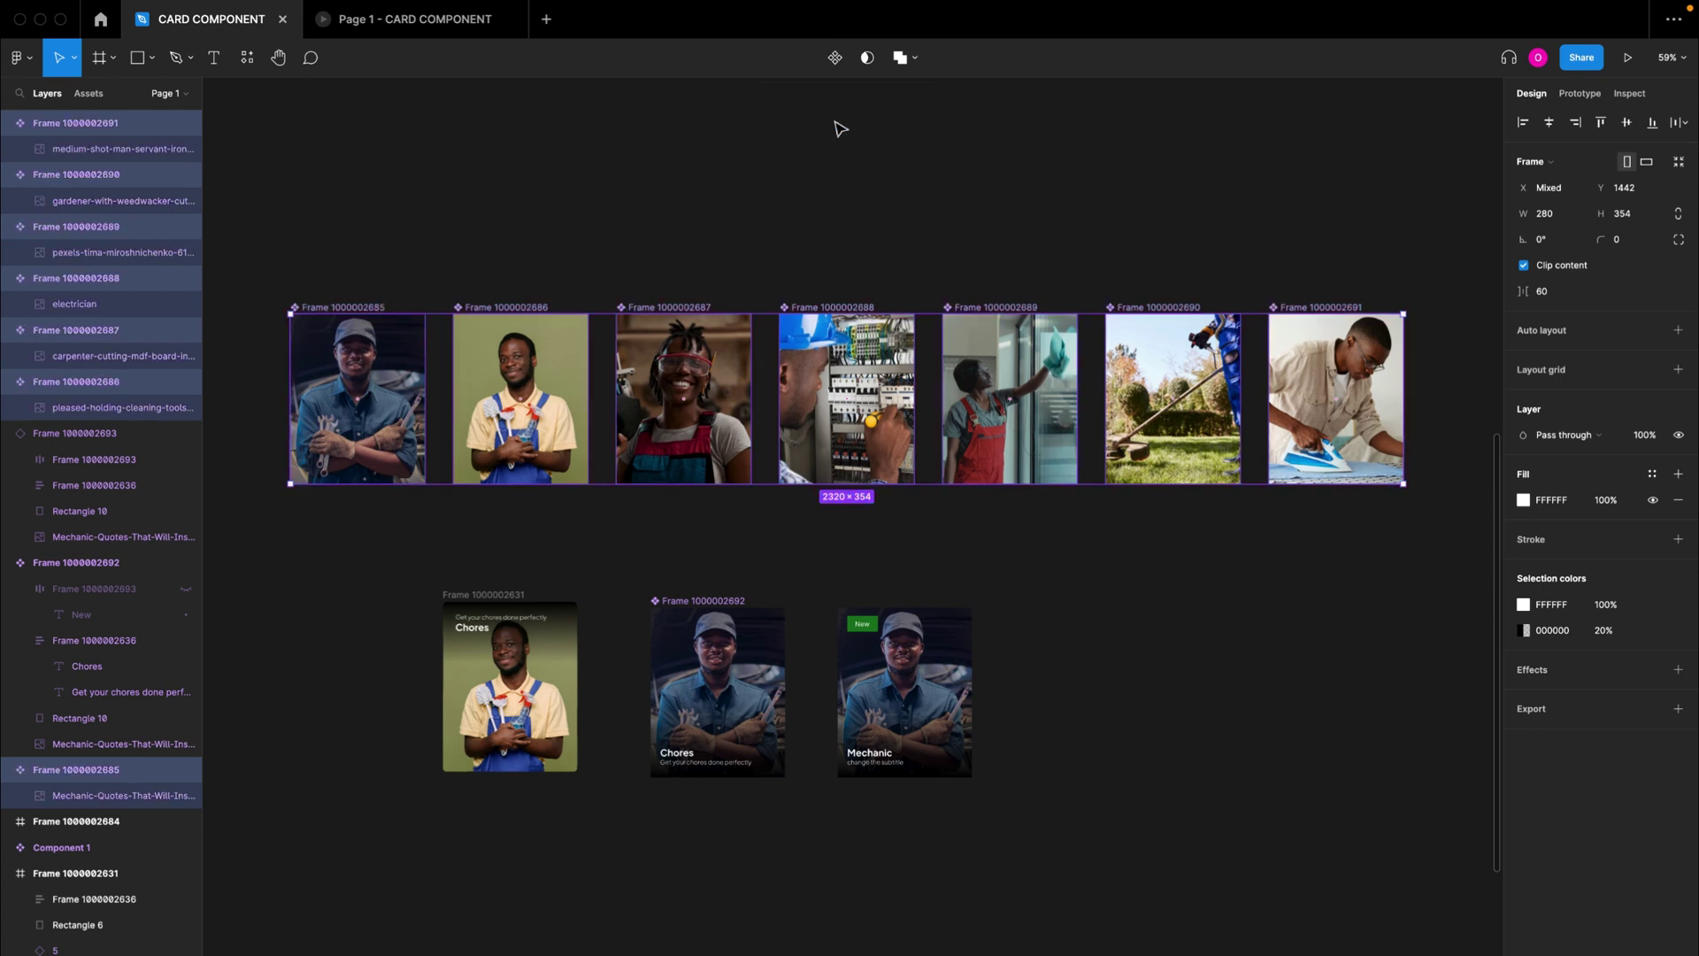
pyautogui.click(961, 252)
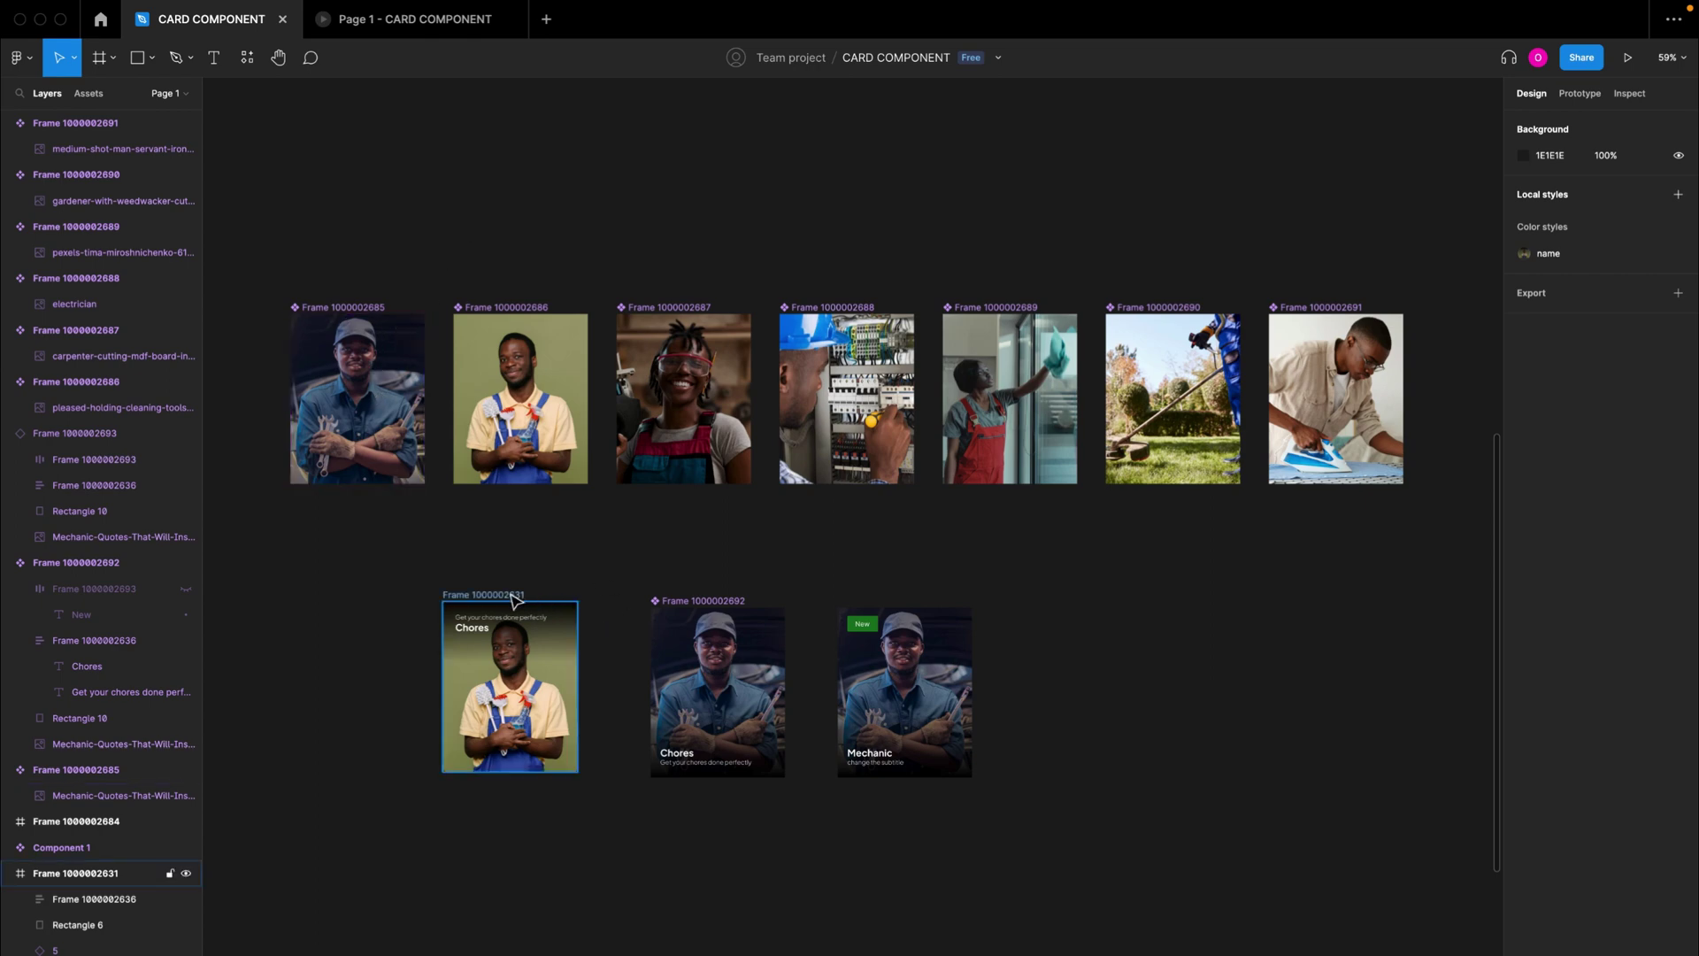
# Examine the main Chores component alongside the older Chores card, the Mechanic instance and the photo components.
pyautogui.keyDown('ctrl'); pyautogui.scroll(5, 708, 672); pyautogui.keyUp('ctrl')
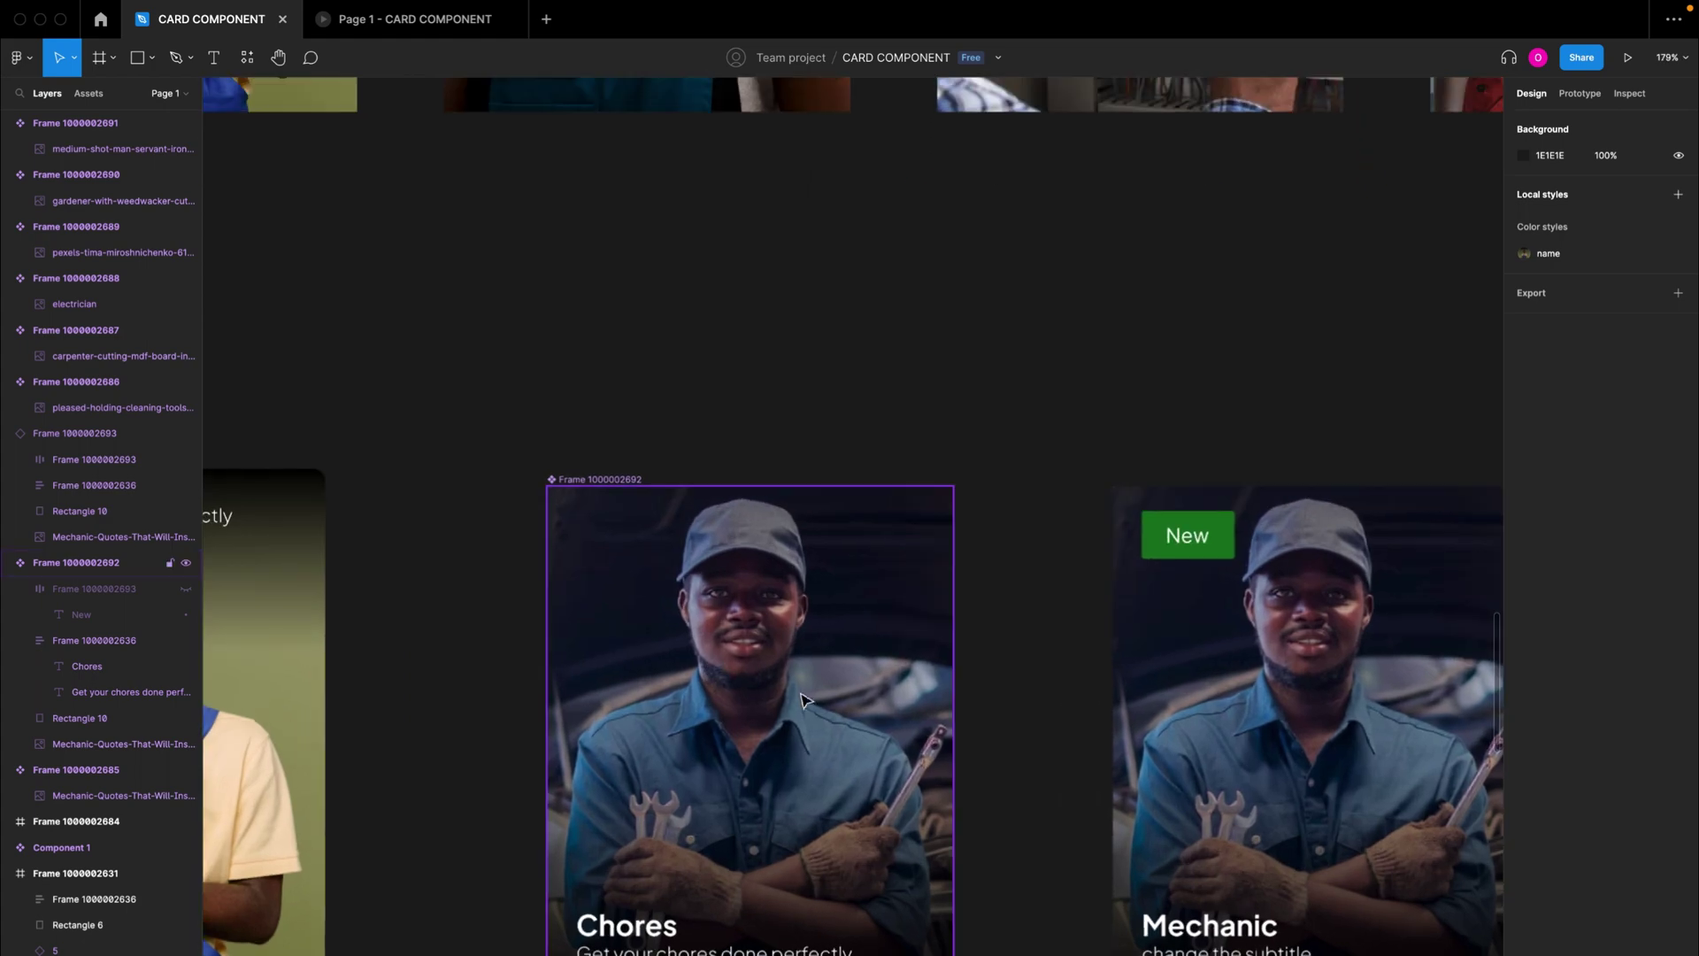
pyautogui.scroll(-3, 841, 689)
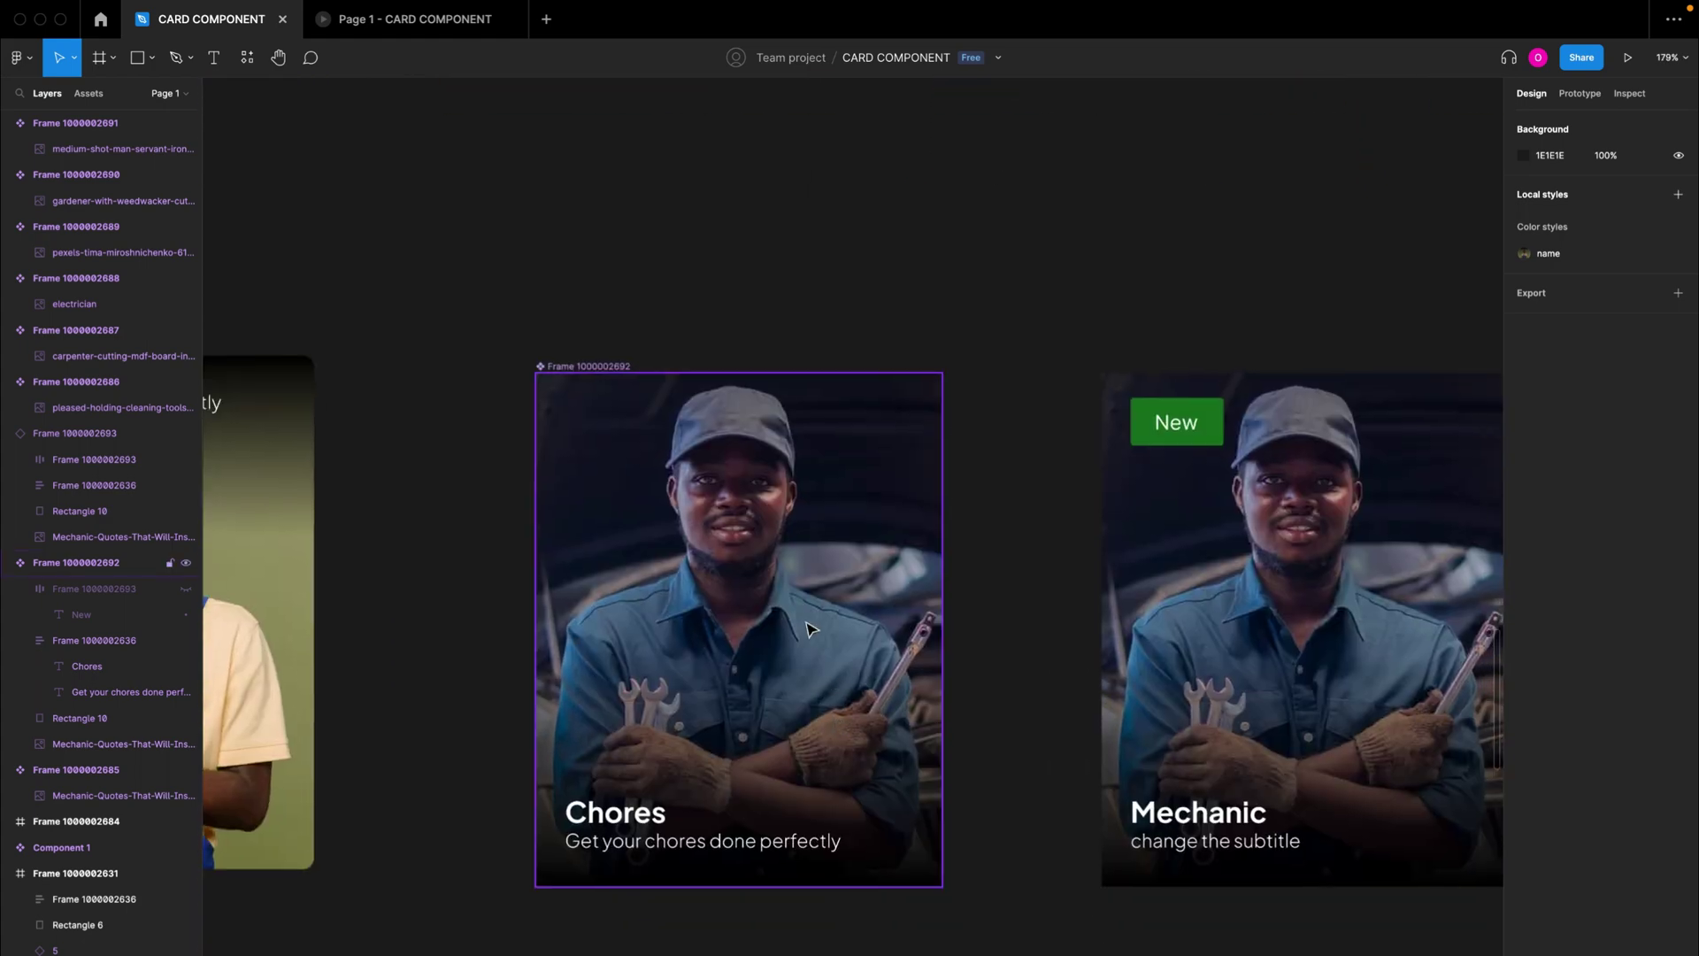
pyautogui.keyDown('ctrl'); pyautogui.scroll(-3, 811, 628); pyautogui.keyUp('ctrl')
pyautogui.hscroll(-3, 811, 628)
pyautogui.scroll(1, 810, 628)
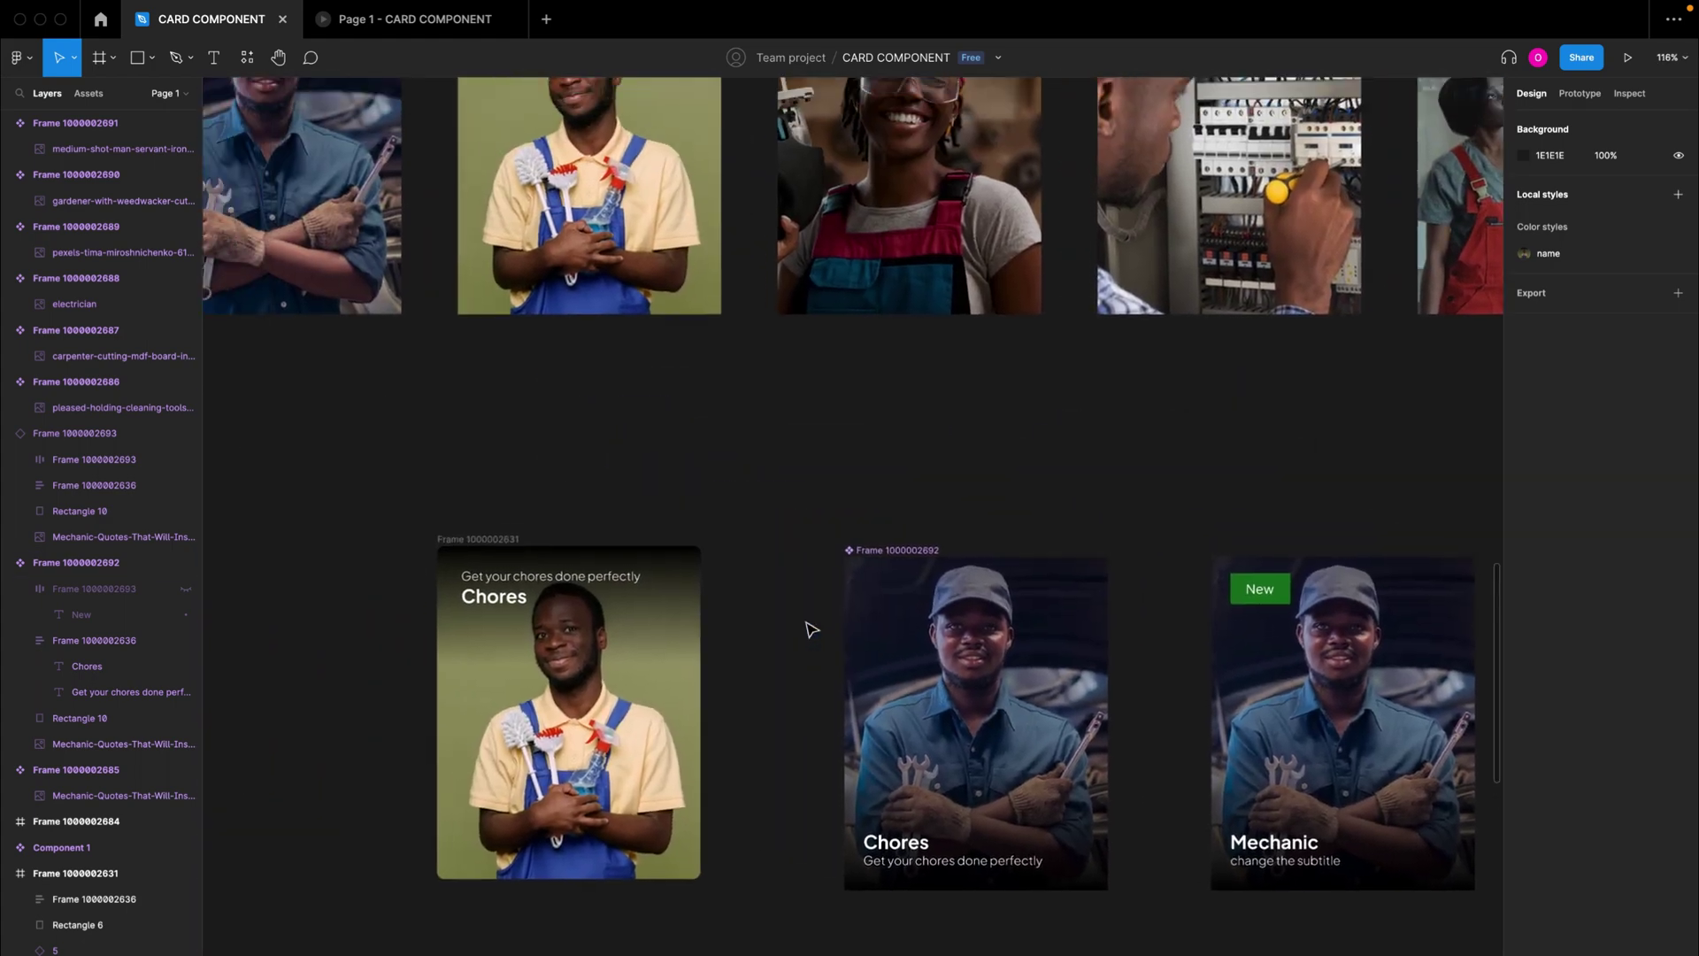
pyautogui.hscroll(-3, 705, 478)
pyautogui.scroll(2, 705, 478)
pyautogui.hscroll(2, 613, 410)
pyautogui.scroll(-1, 613, 410)
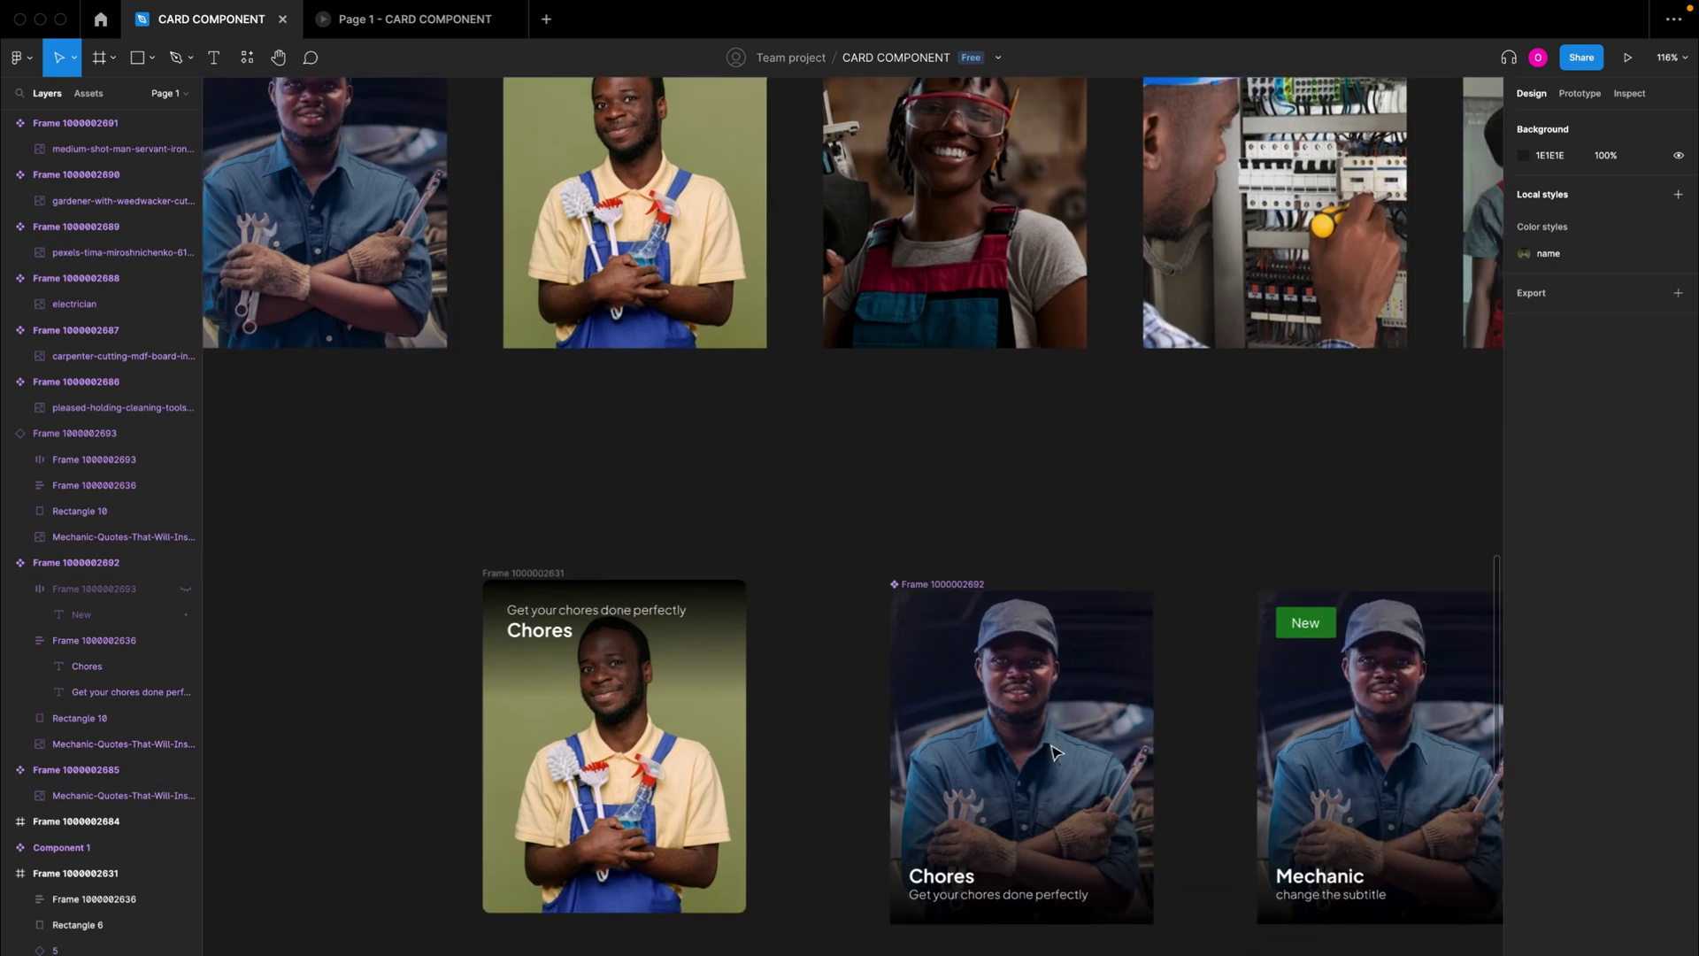
pyautogui.keyDown('ctrl'); pyautogui.scroll(4, 1053, 752); pyautogui.keyUp('ctrl')
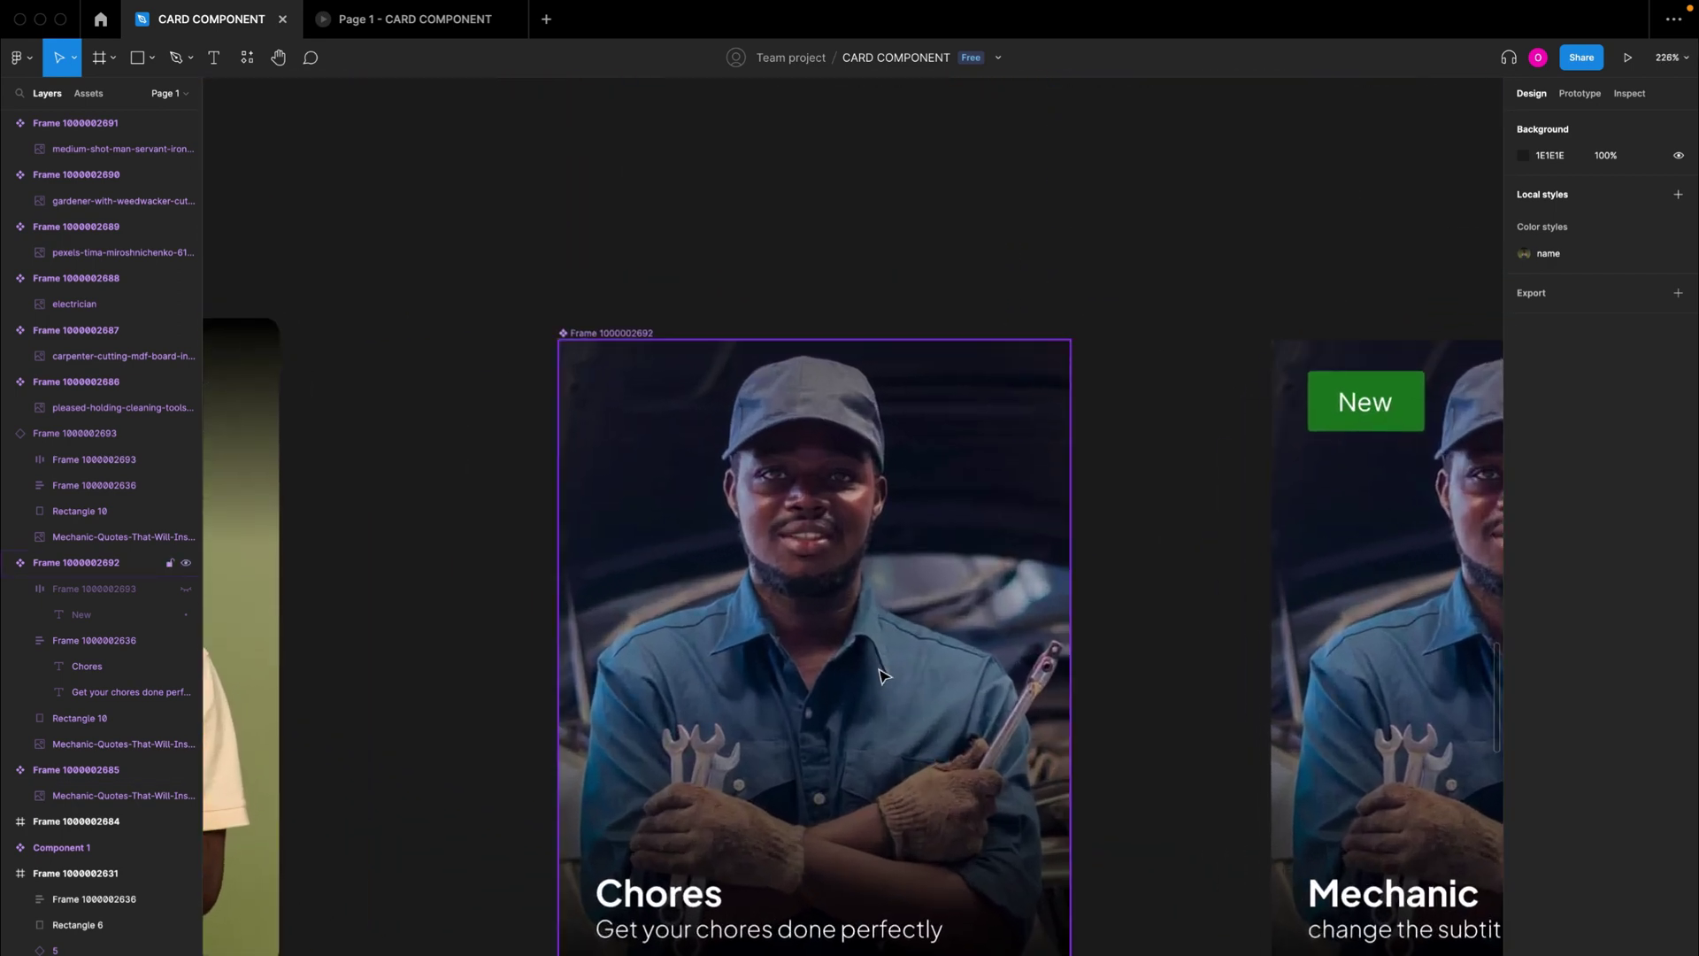
pyautogui.keyDown('ctrl'); pyautogui.scroll(-4, 882, 677); pyautogui.keyUp('ctrl')
pyautogui.keyDown('ctrl'); pyautogui.scroll(-4, 882, 677); pyautogui.keyUp('ctrl')
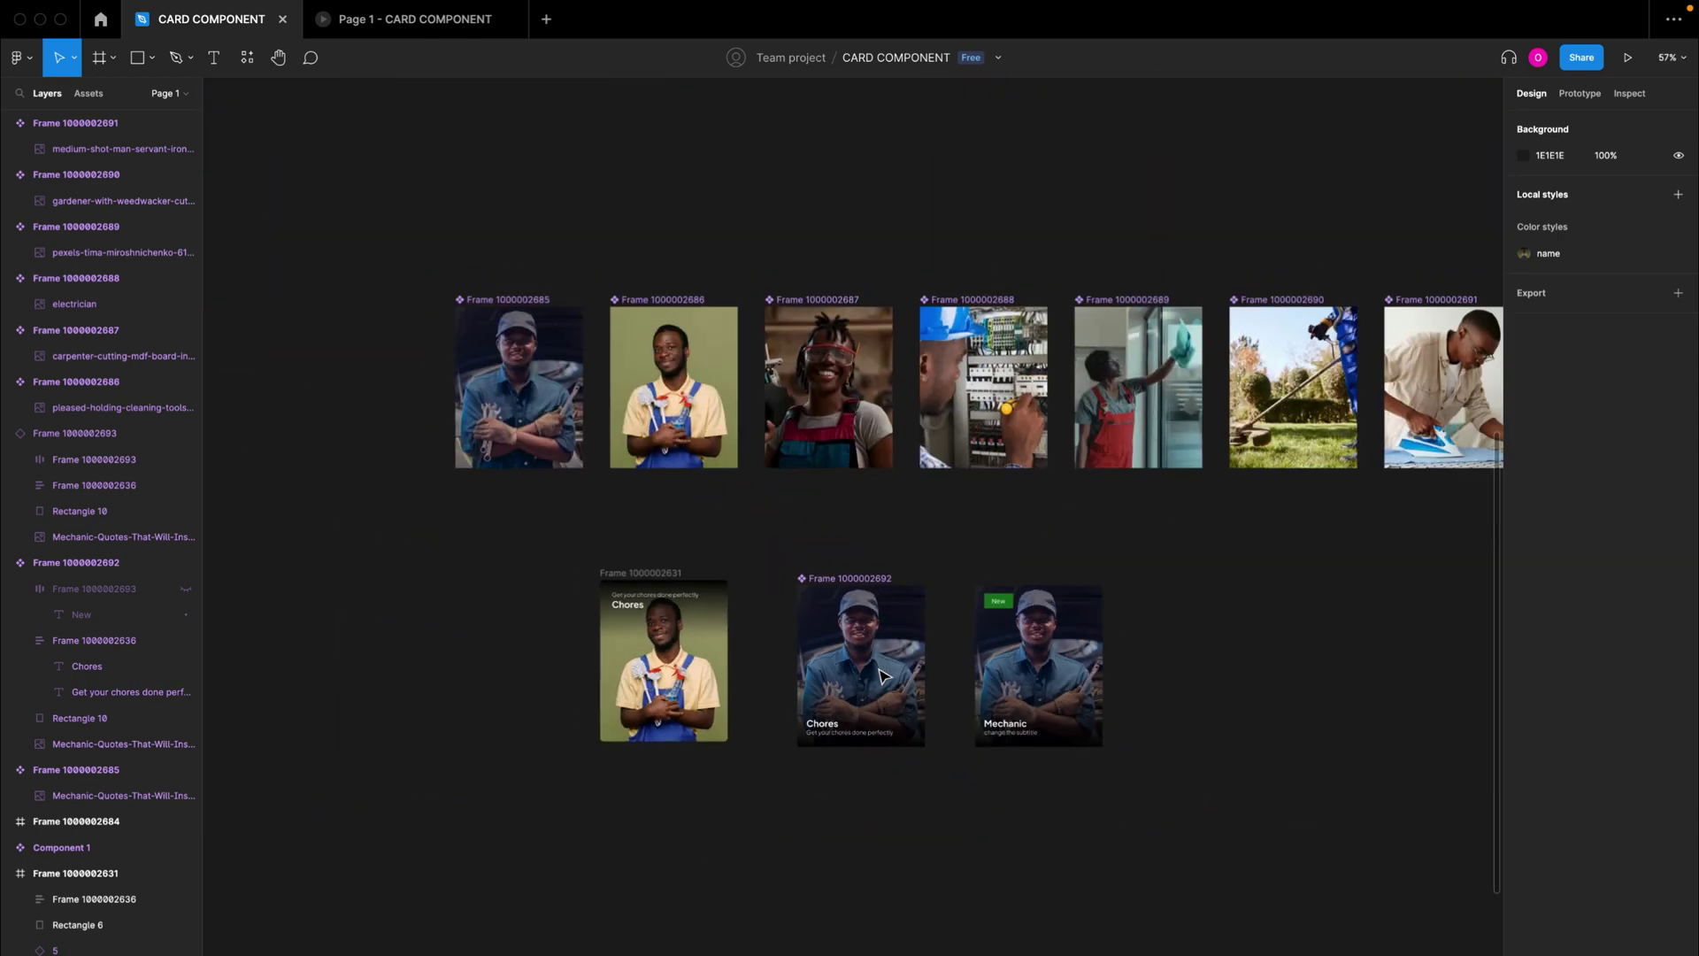
# Delete the old Chores card frame with the green photo background and the title near its upper edge.
pyautogui.scroll(-1, 752, 619)
pyautogui.click(651, 543)
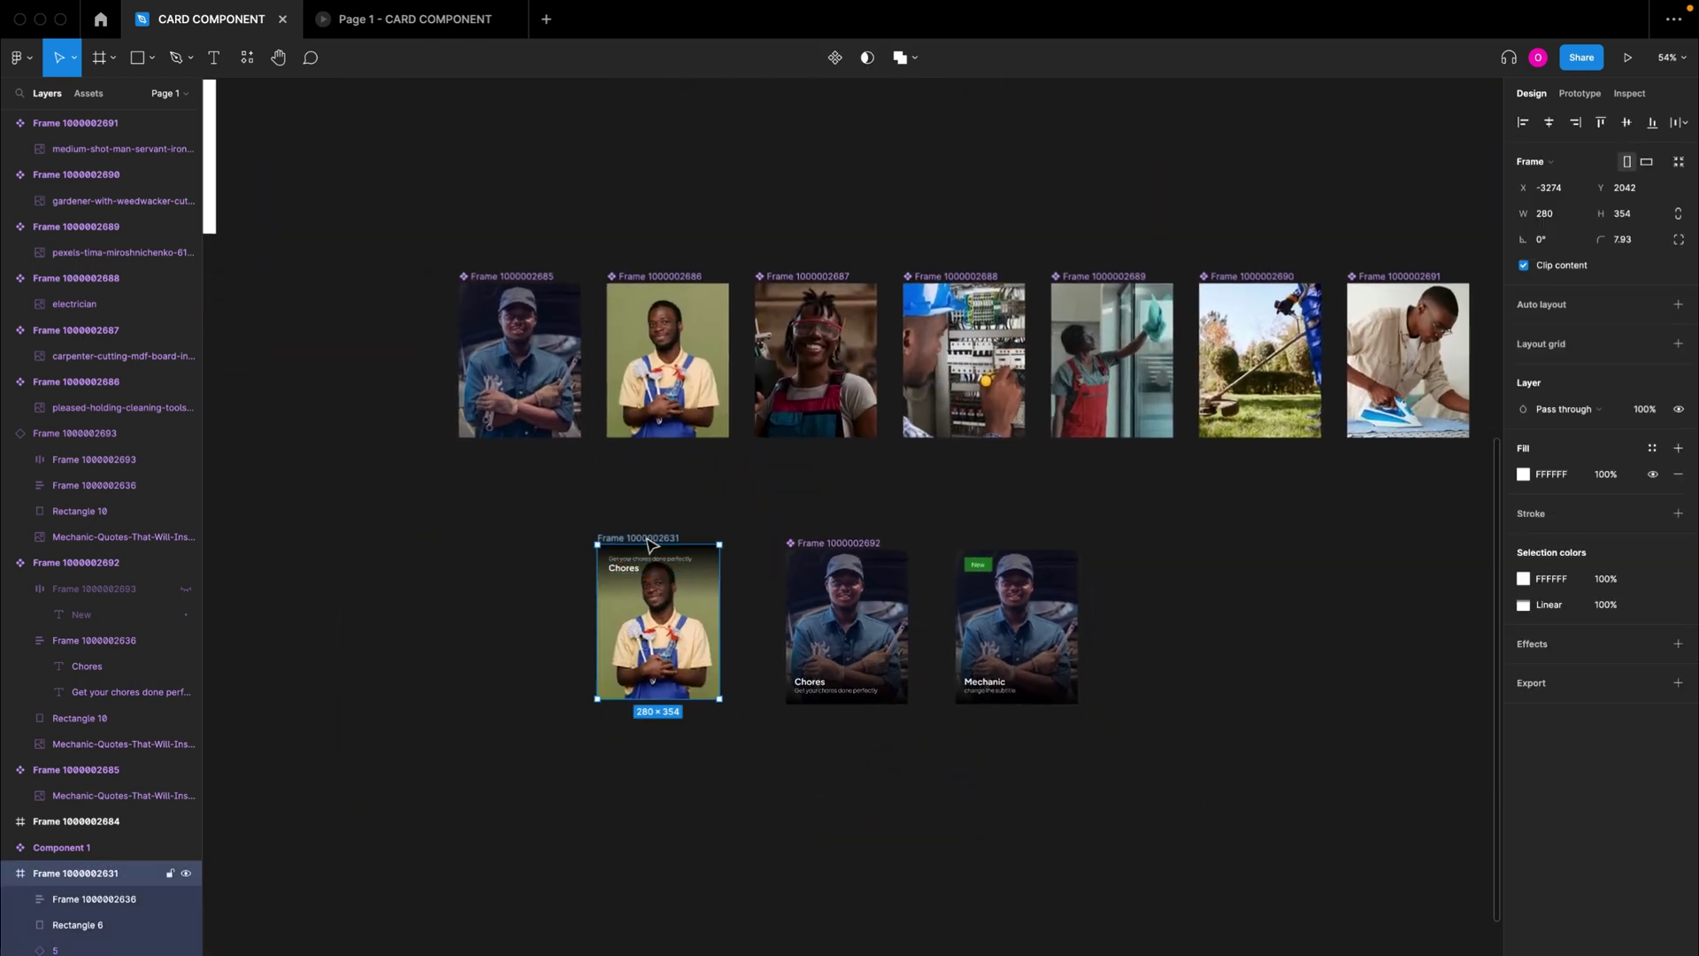
pyautogui.press('Delete')
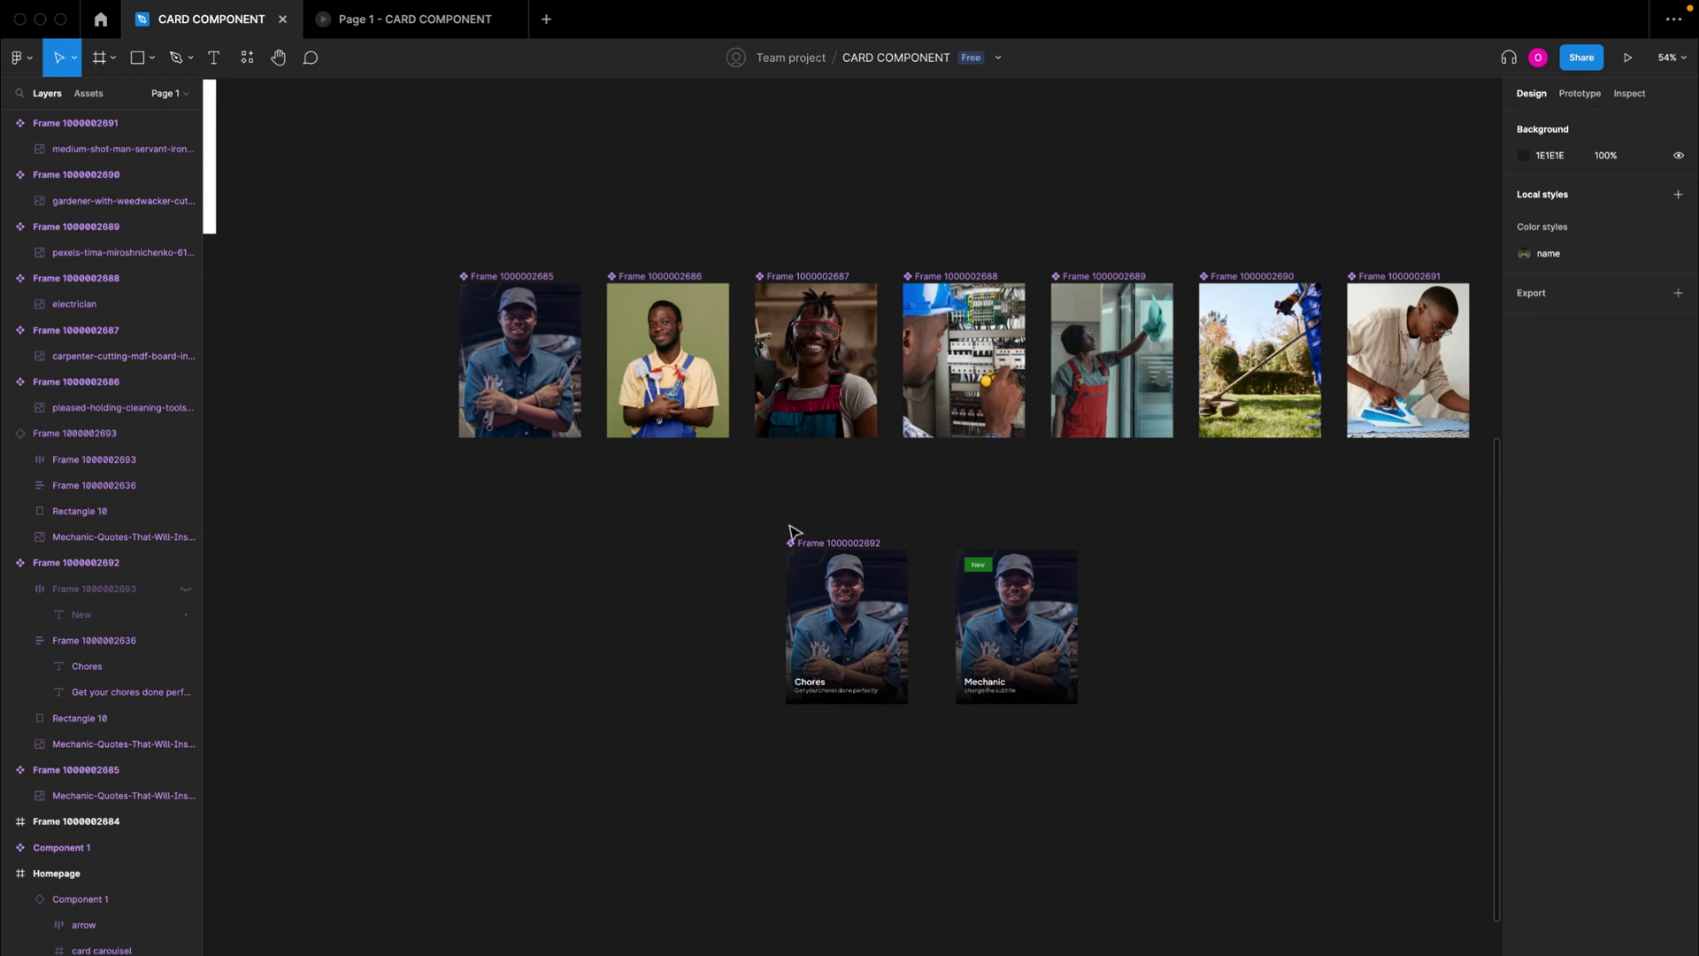
# Move the main Chores component and the Mechanic instance together to Y about 2214, beneath the first photo components.
pyautogui.moveTo(676, 496); pyautogui.dragTo(1186, 780)
pyautogui.moveTo(932, 624); pyautogui.dragTo(601, 694)
pyautogui.scroll(-1, 689, 735)
pyautogui.hscroll(-1, 688, 735)
pyautogui.scroll(5, 688, 735)
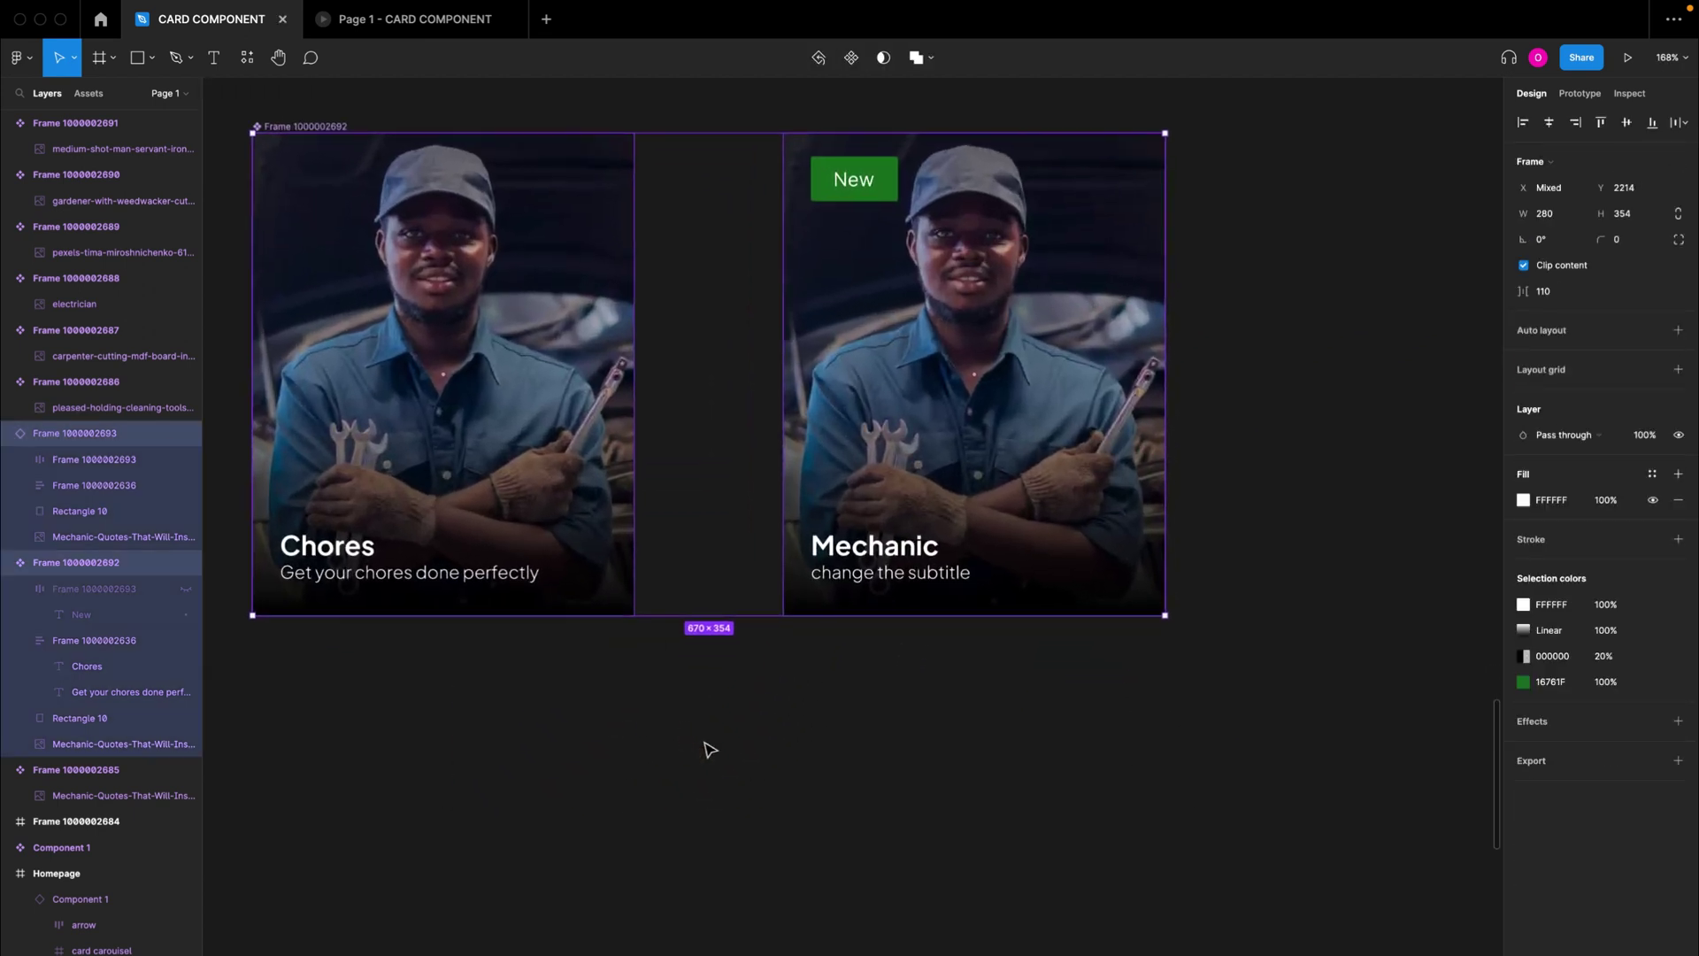
pyautogui.scroll(-4, 804, 647)
pyautogui.scroll(3, 800, 645)
pyautogui.hscroll(2, 800, 646)
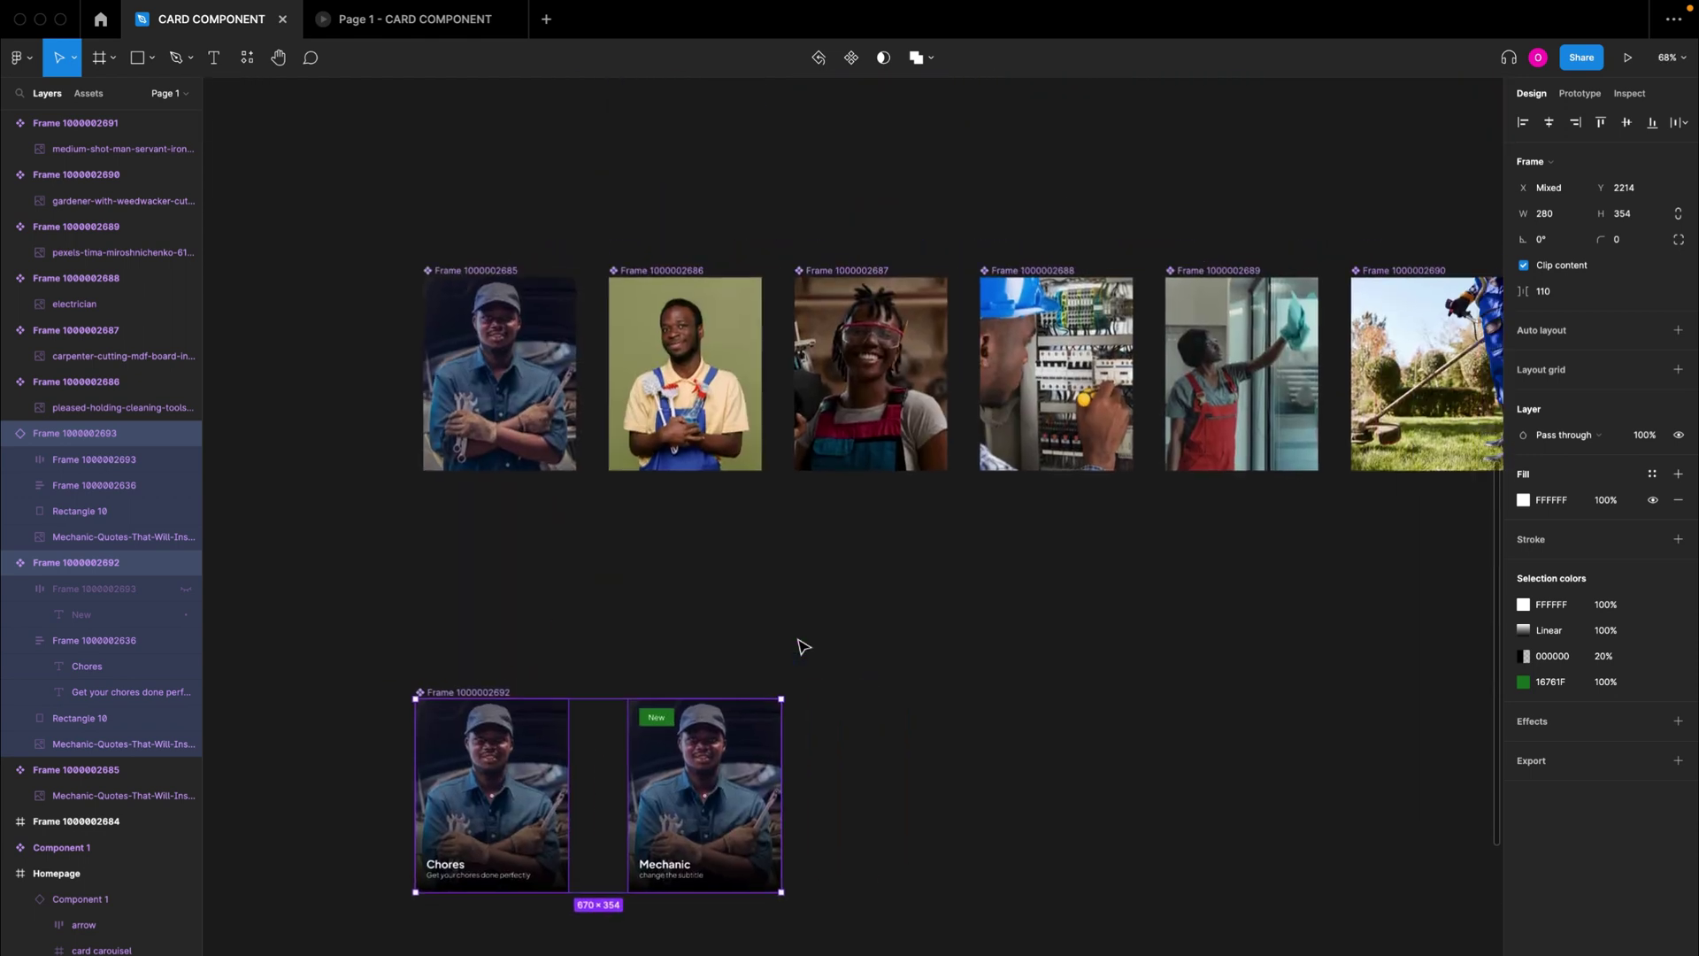
# Place an instance of the mechanic photo component in the empty canvas area to the left of the photo row.
pyautogui.moveTo(396, 254); pyautogui.dragTo(1335, 508)
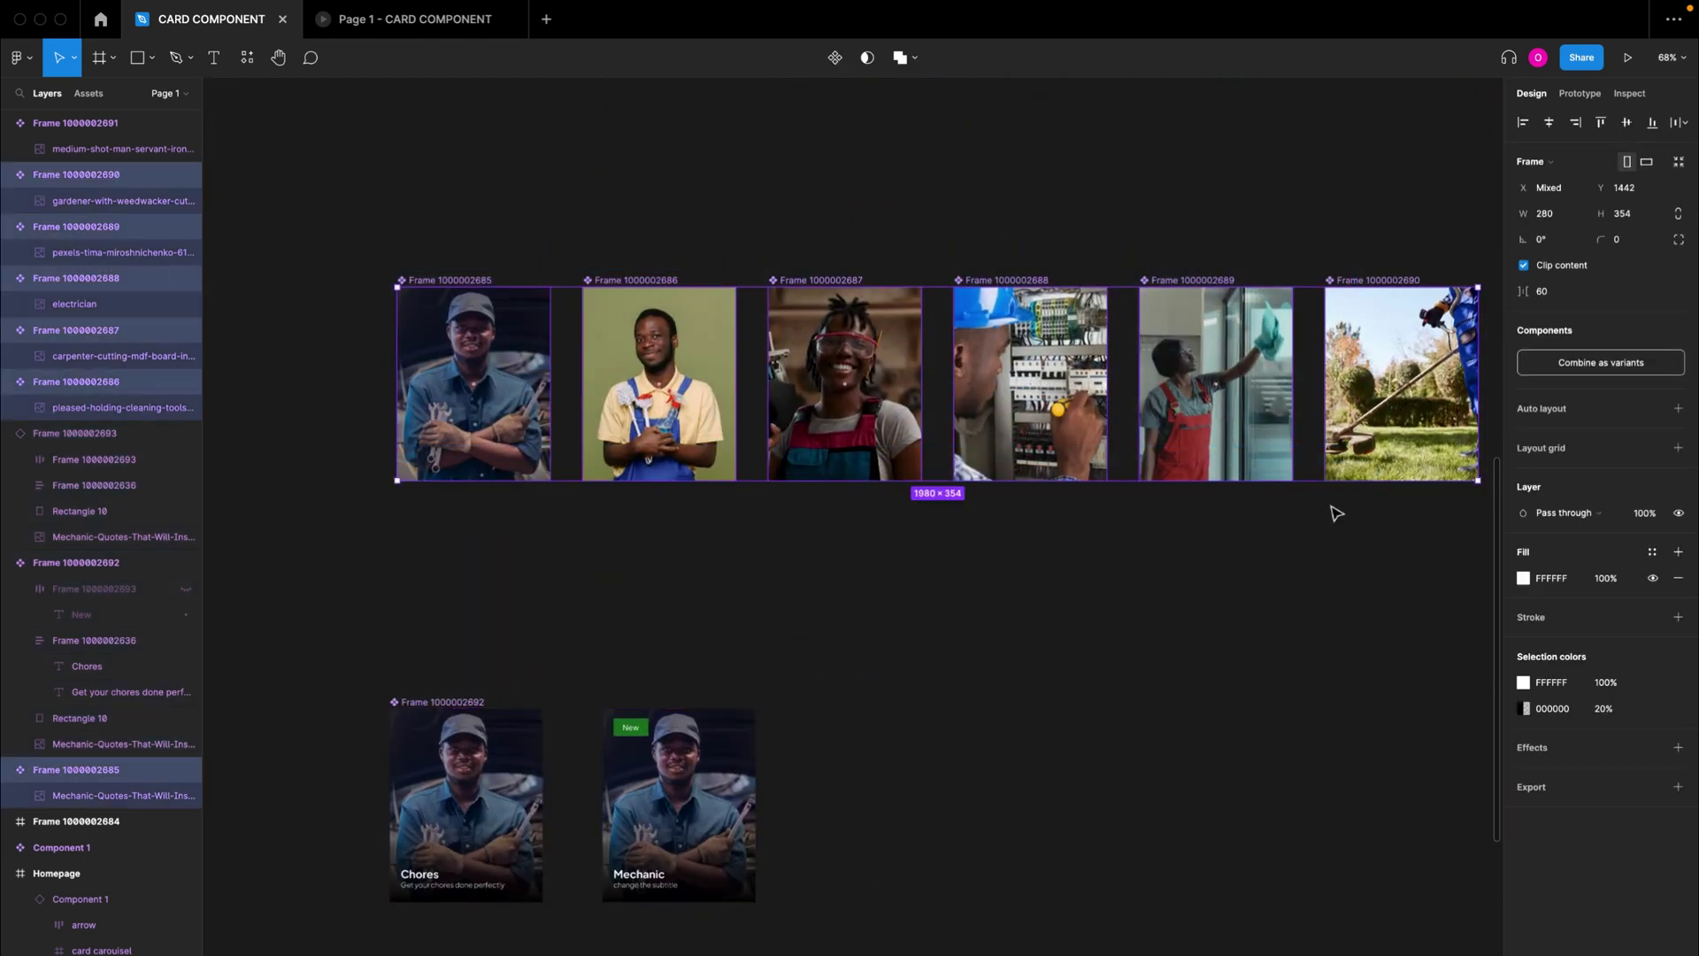
pyautogui.click(830, 561)
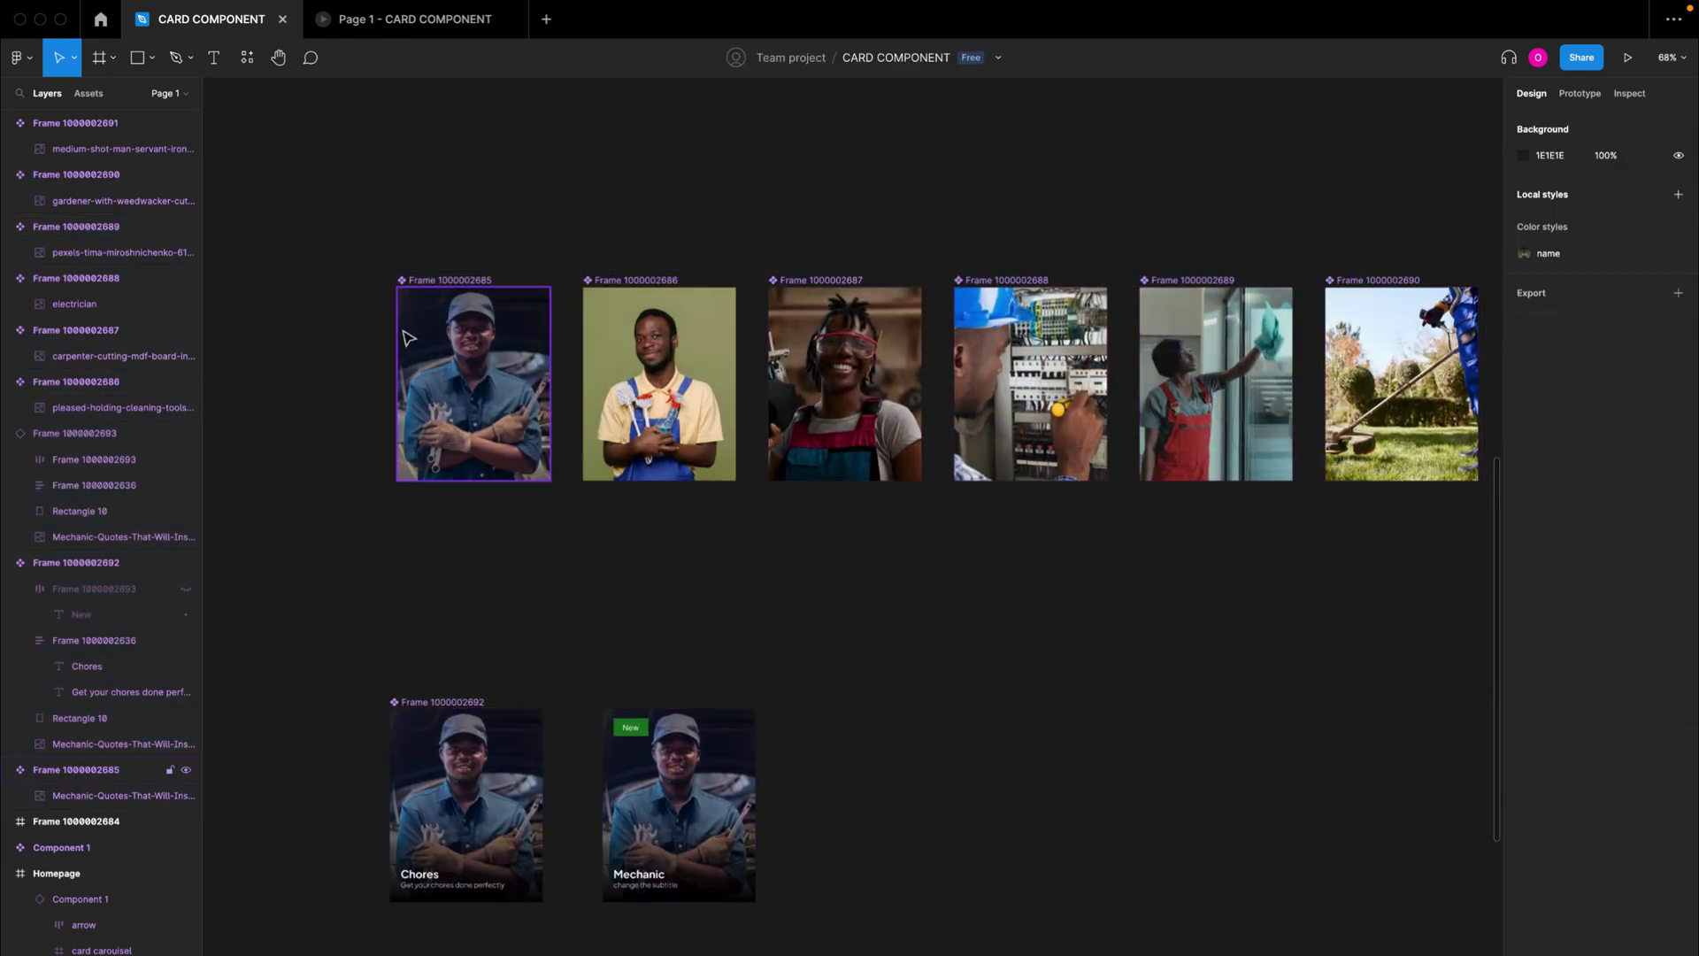
pyautogui.click(458, 281)
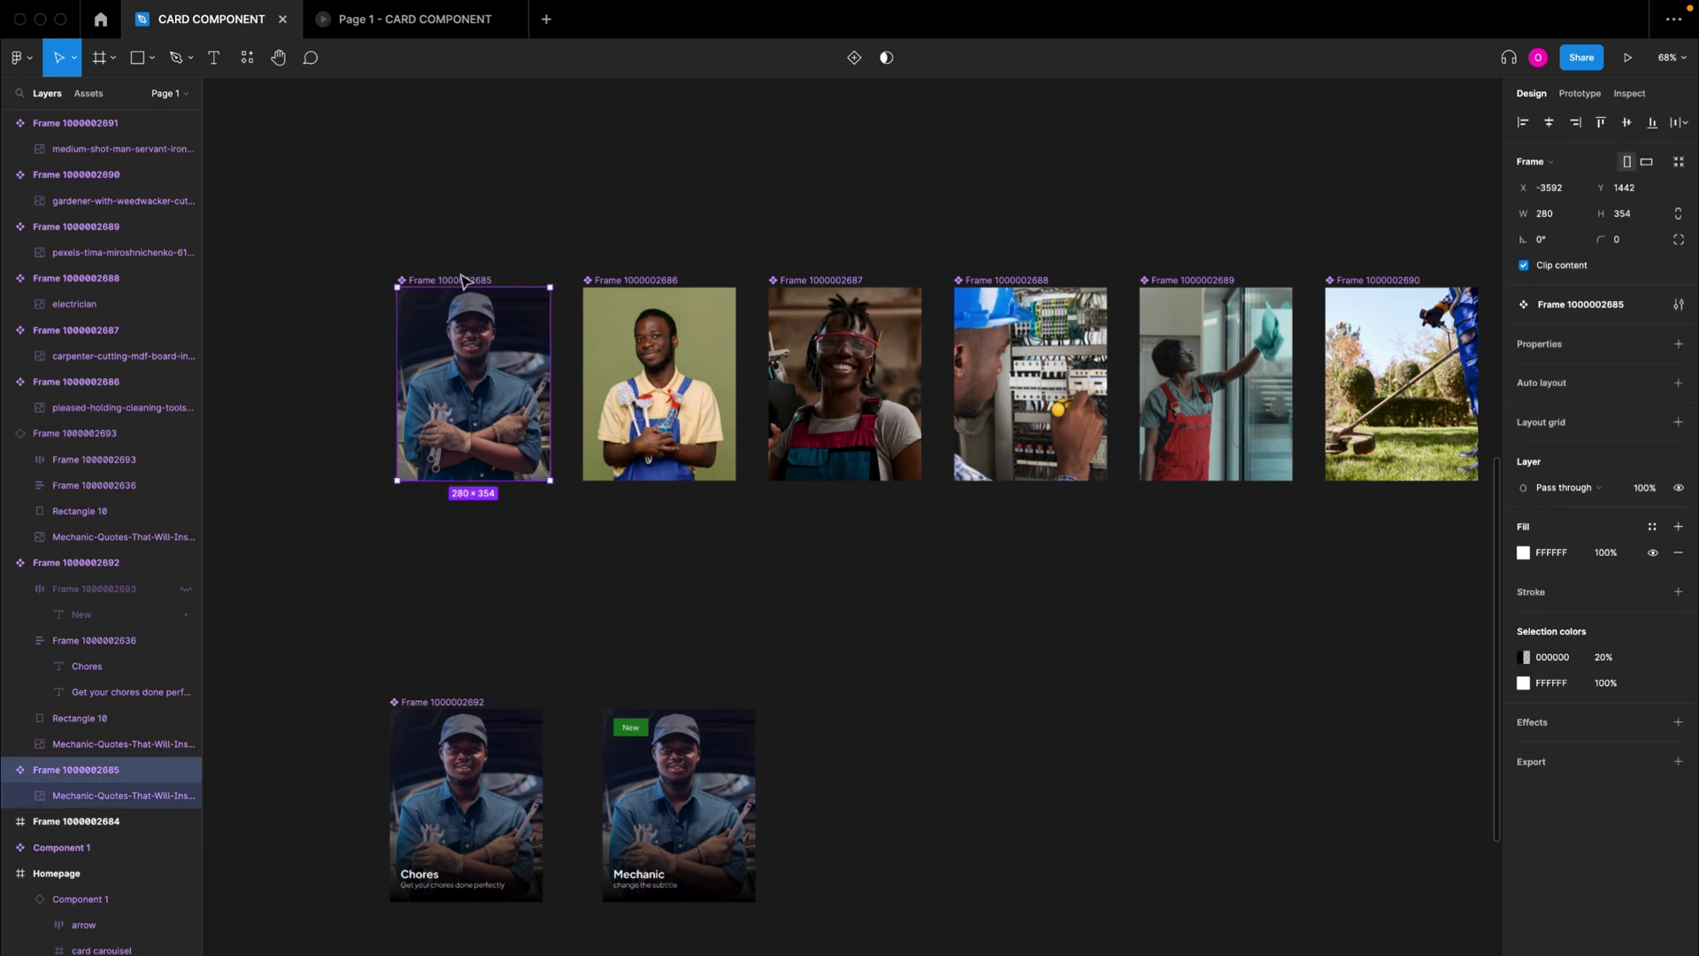
pyautogui.scroll(-2, 513, 389)
pyautogui.hscroll(-3, 513, 390)
pyautogui.hscroll(-3, 503, 306)
pyautogui.scroll(1, 503, 306)
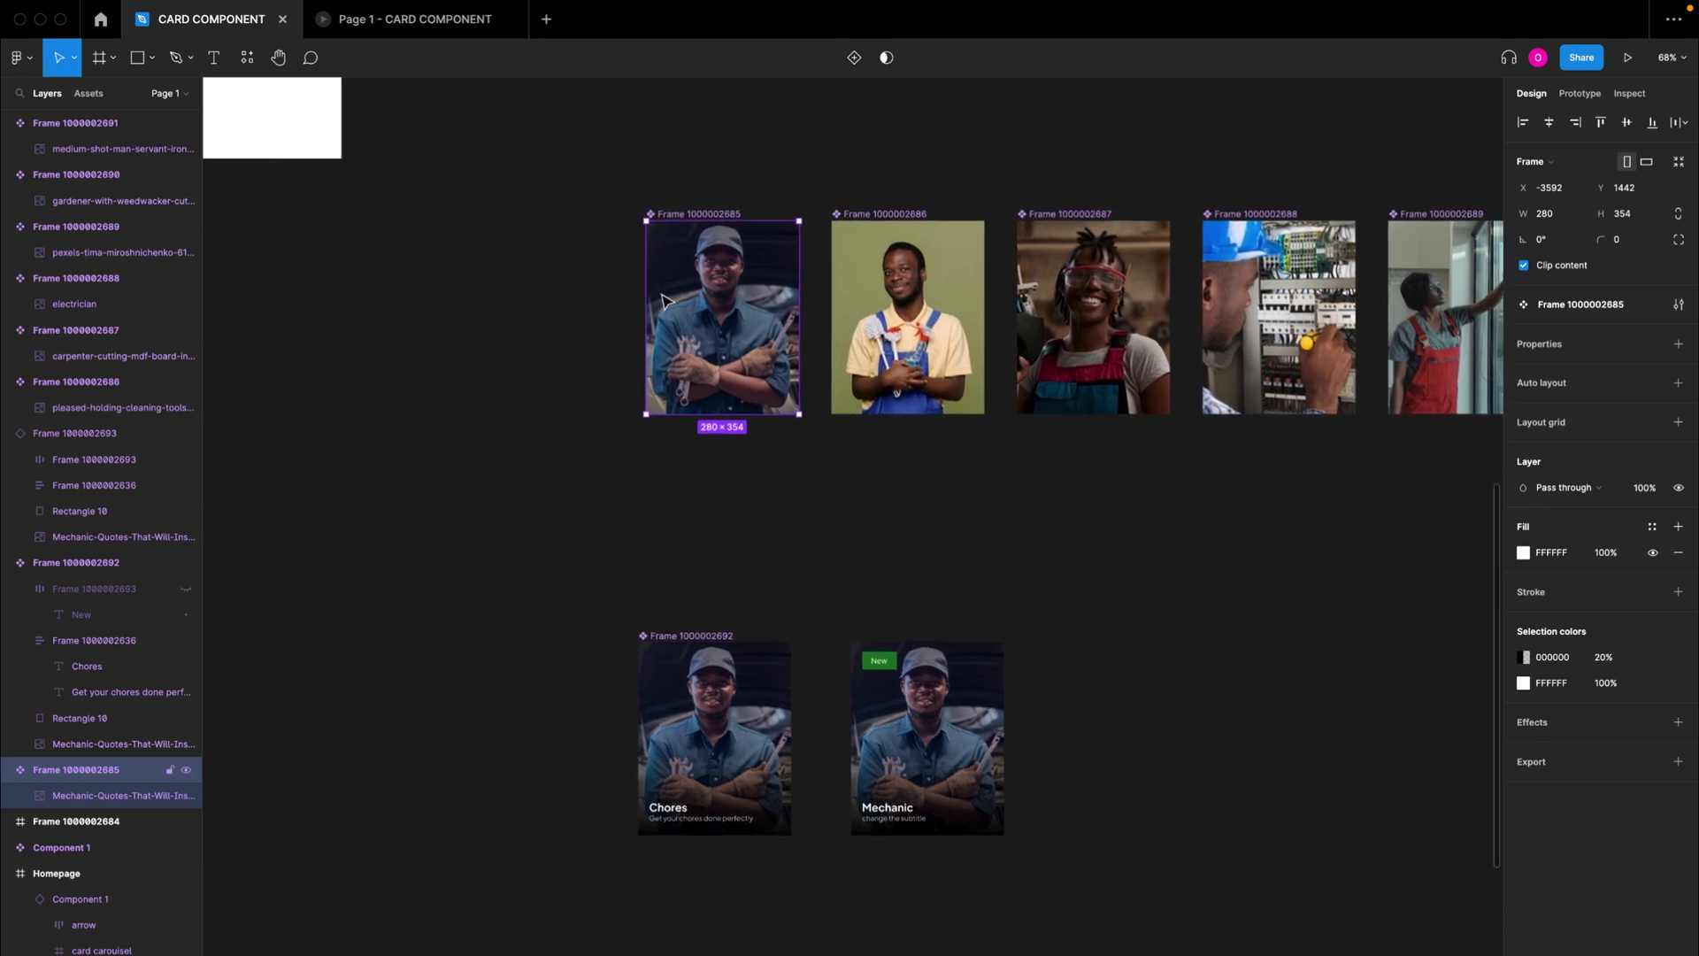
pyautogui.moveTo(721, 292); pyautogui.dragTo(417, 425)
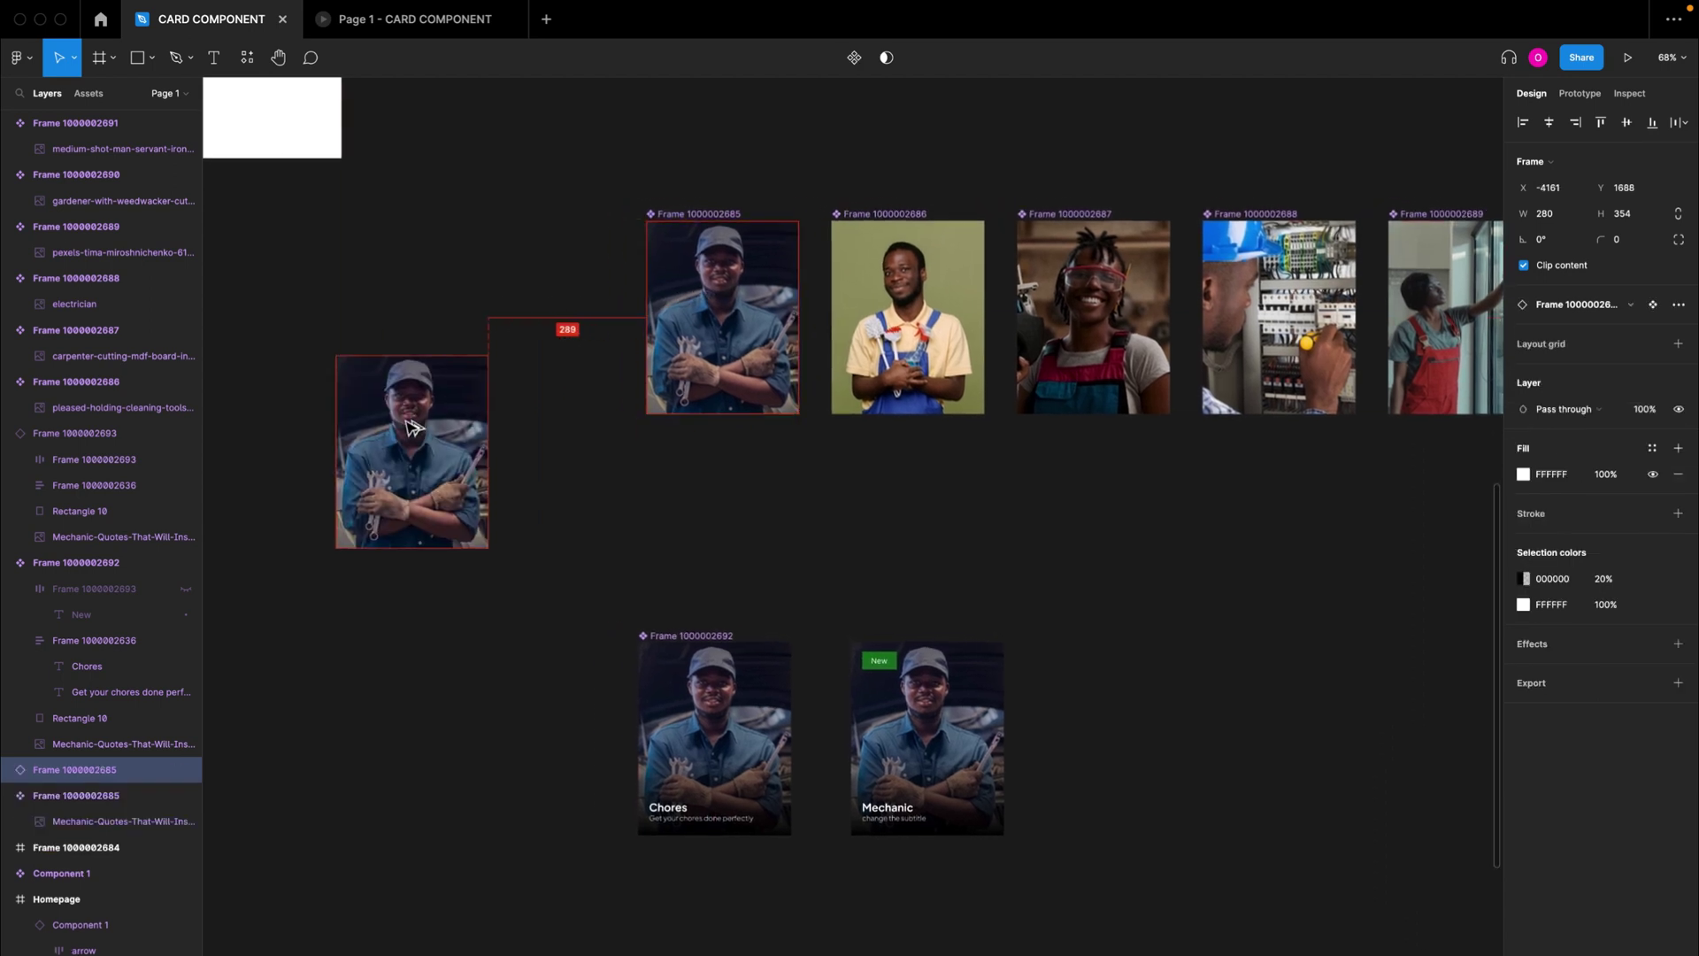
pyautogui.click(640, 288)
pyautogui.click(759, 262)
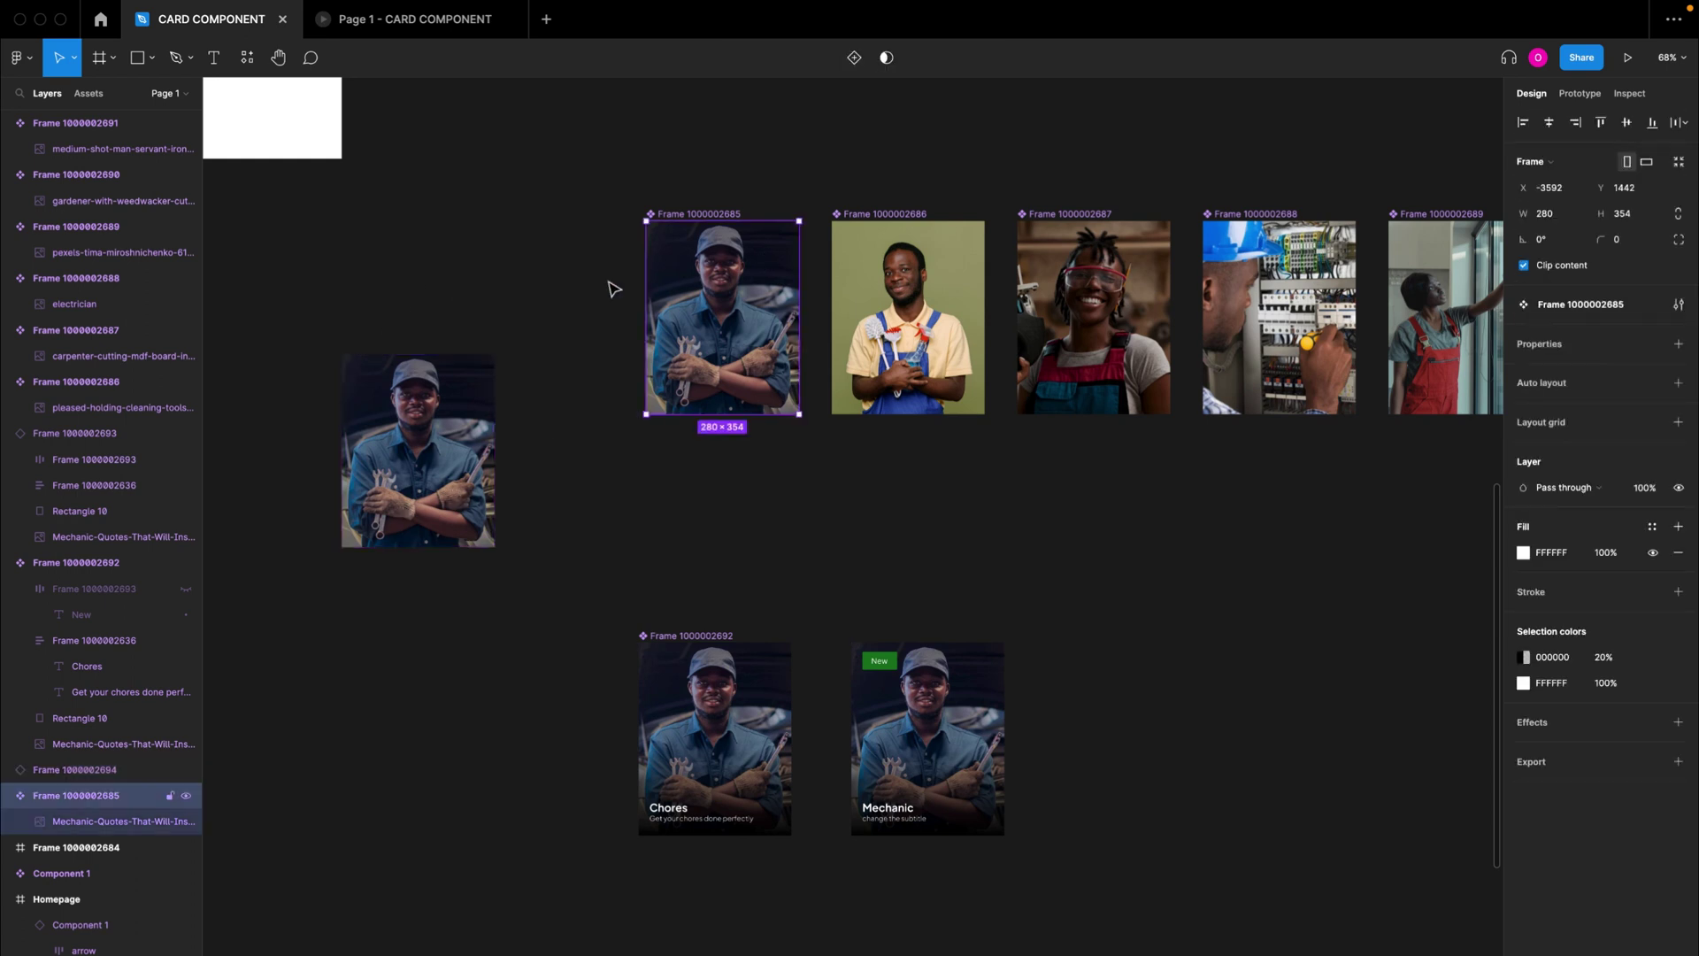
# Cut the new mechanic photo instance and paste it in place of the Mechanic-Quotes image layer in the main Chores component.
pyautogui.click(449, 411)
pyautogui.press('Delete')
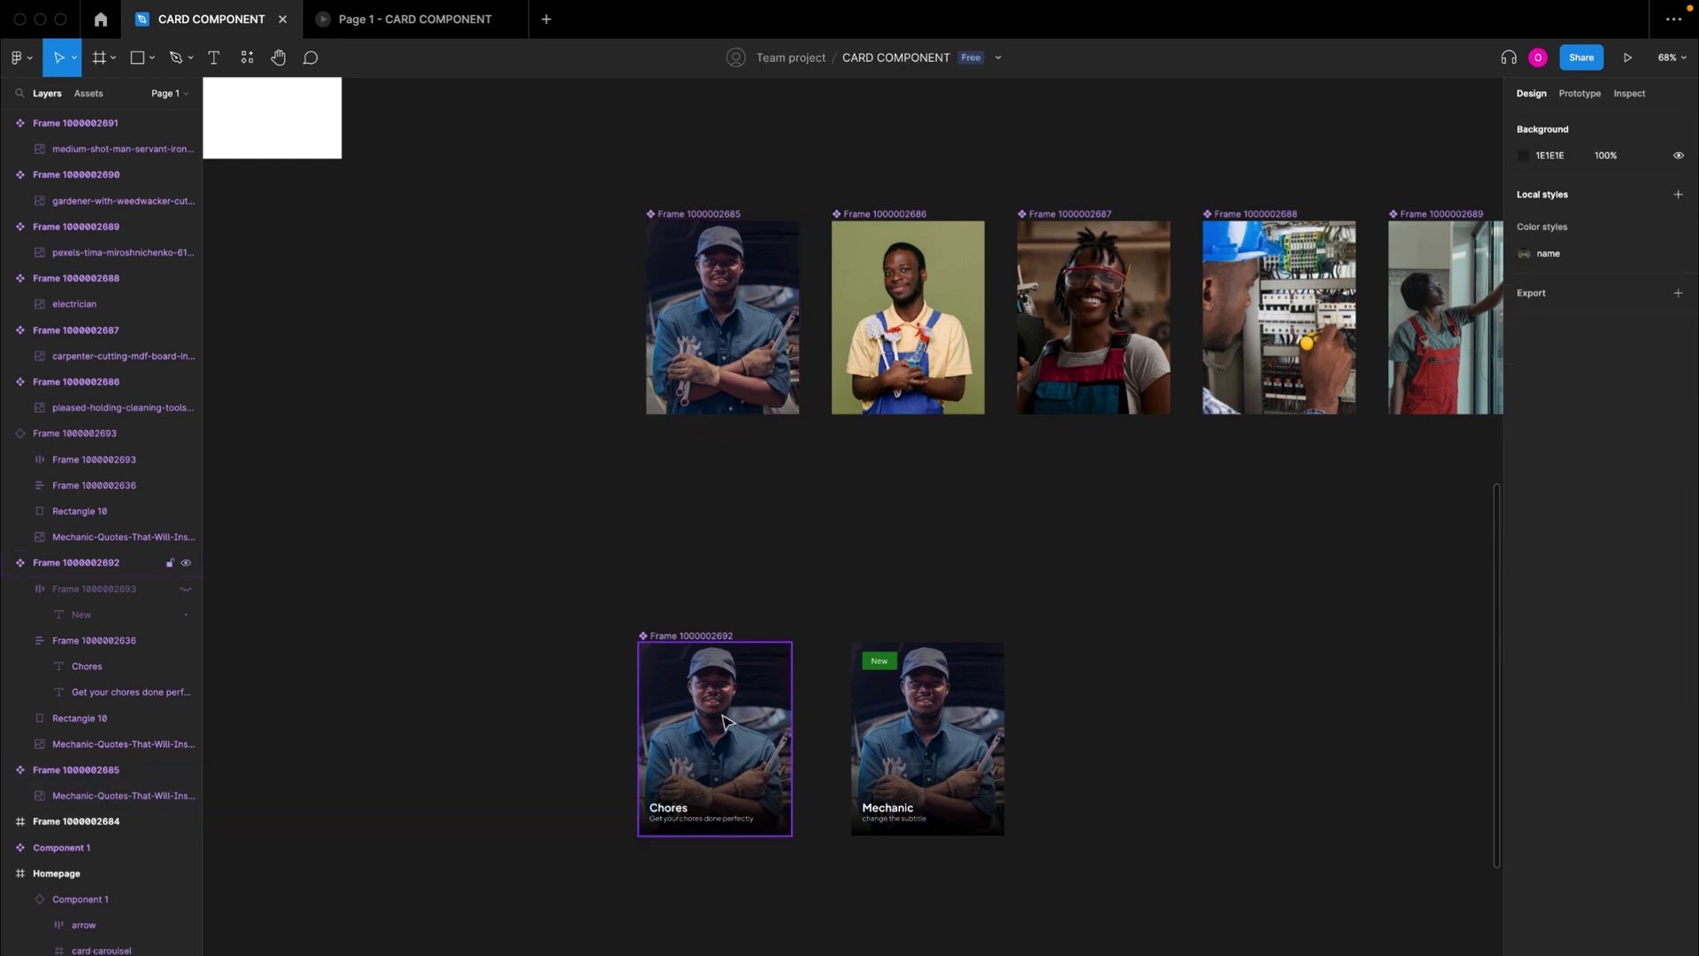
pyautogui.click(725, 721)
pyautogui.scroll(-2, 725, 722)
pyautogui.scroll(5, 726, 722)
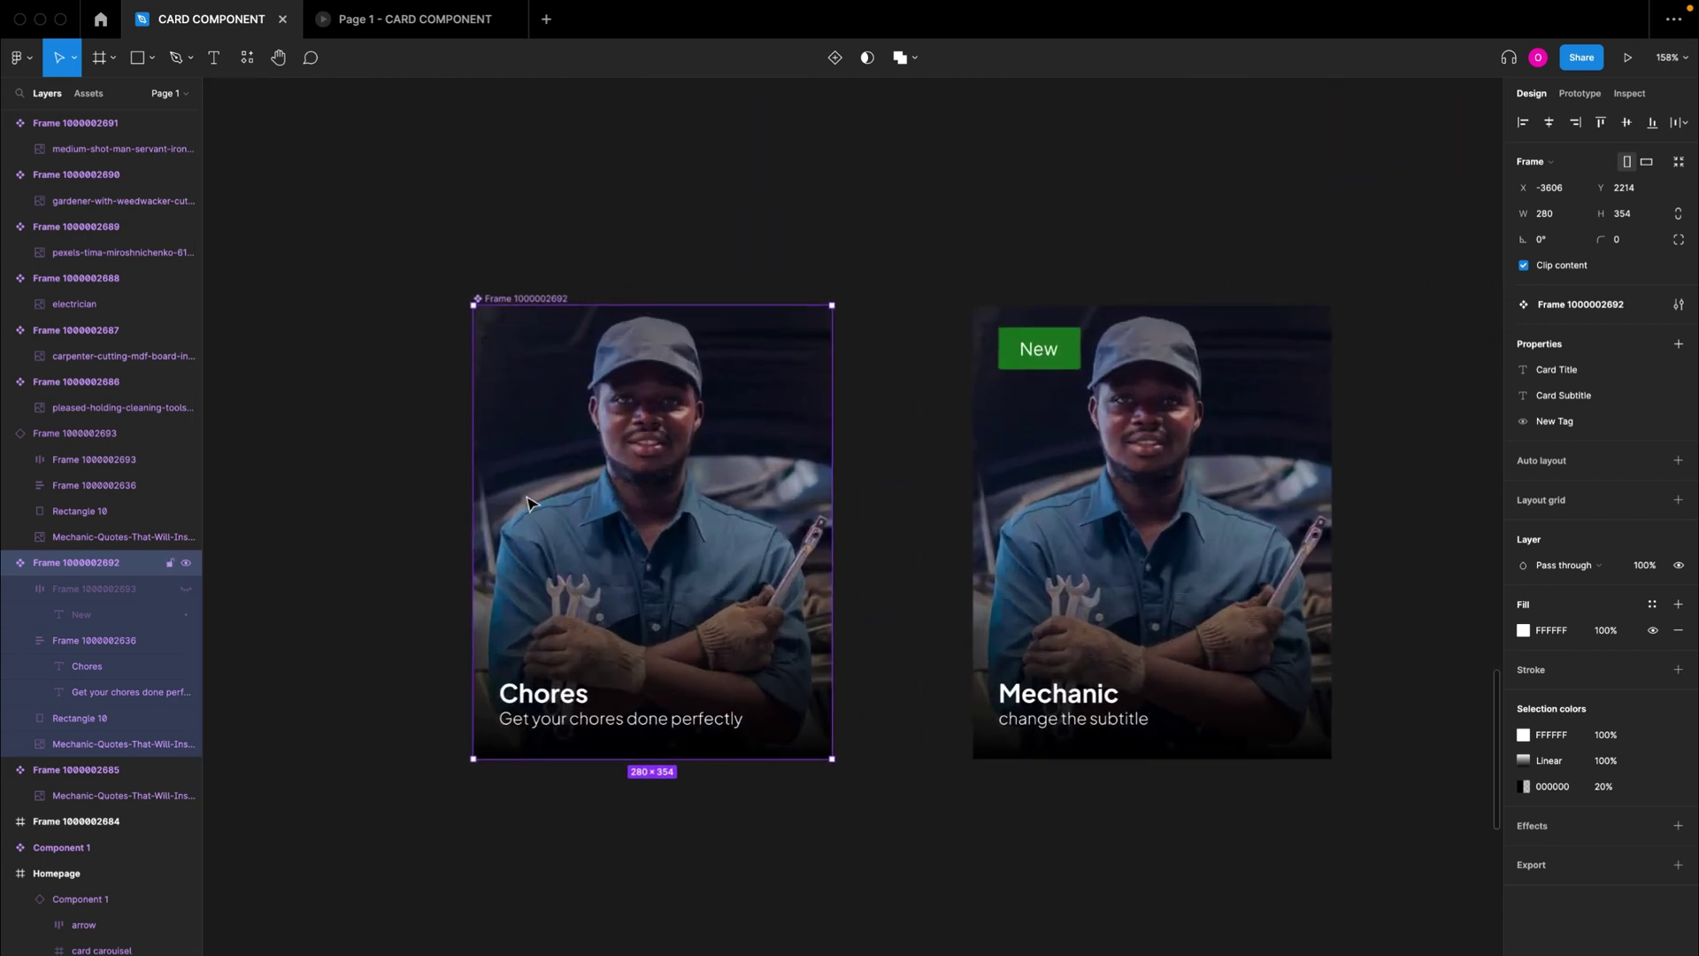
pyautogui.click(97, 743)
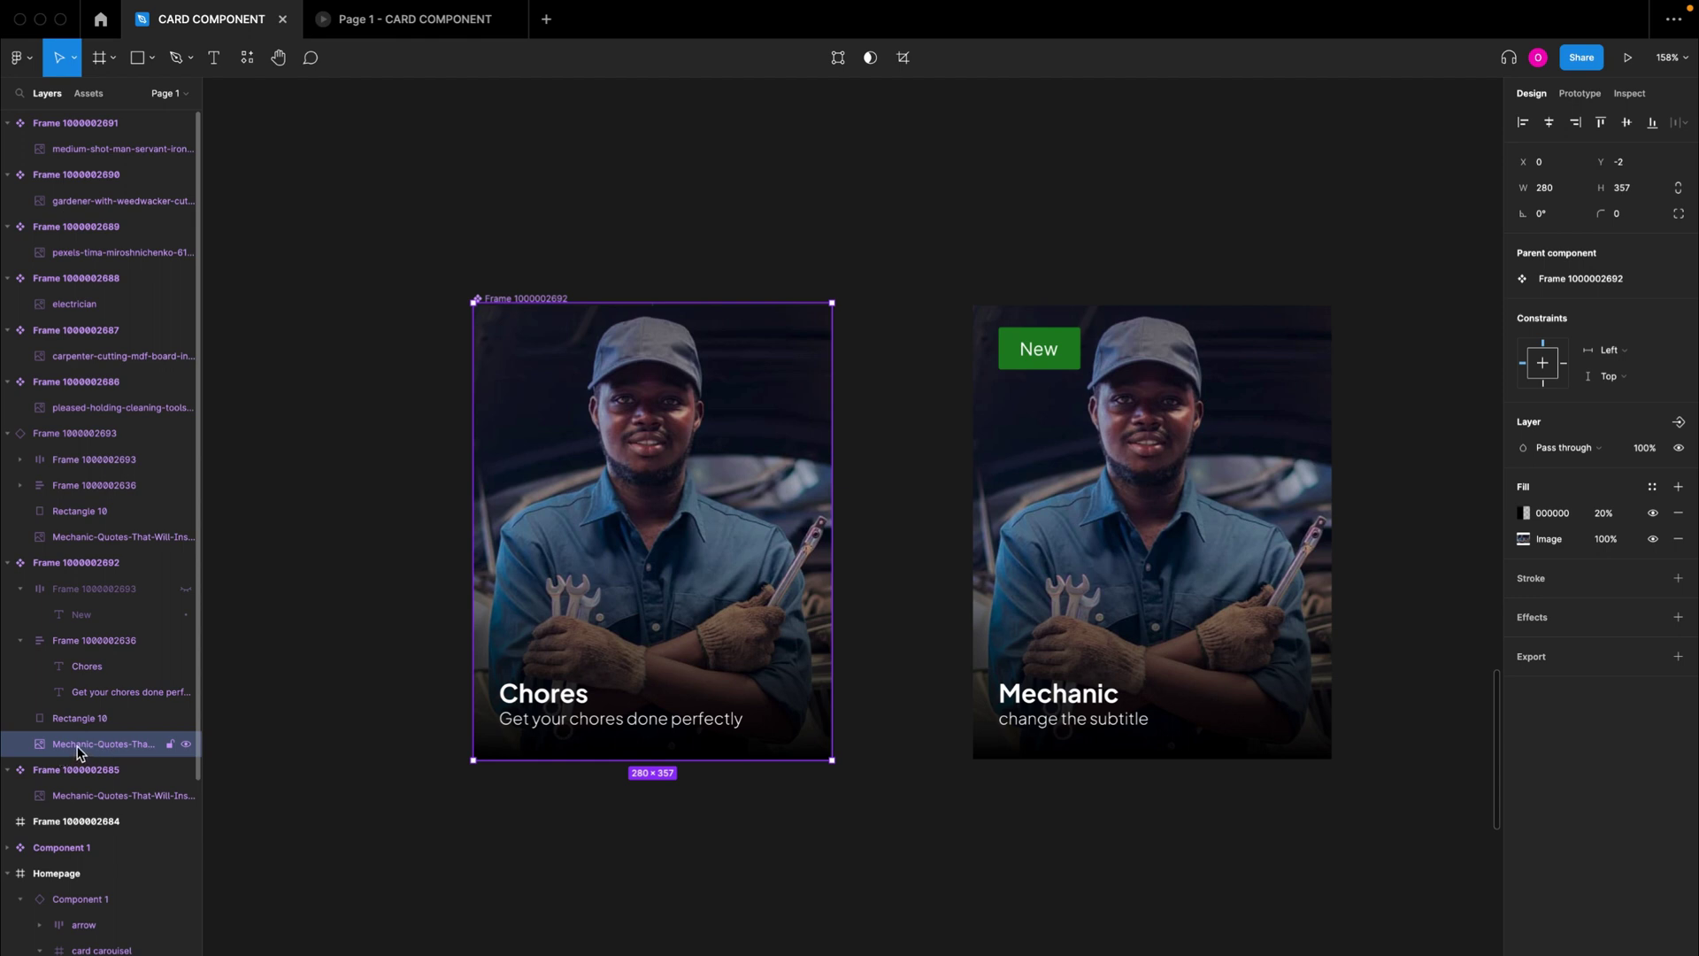
pyautogui.rightClick(78, 751)
pyautogui.click(145, 665)
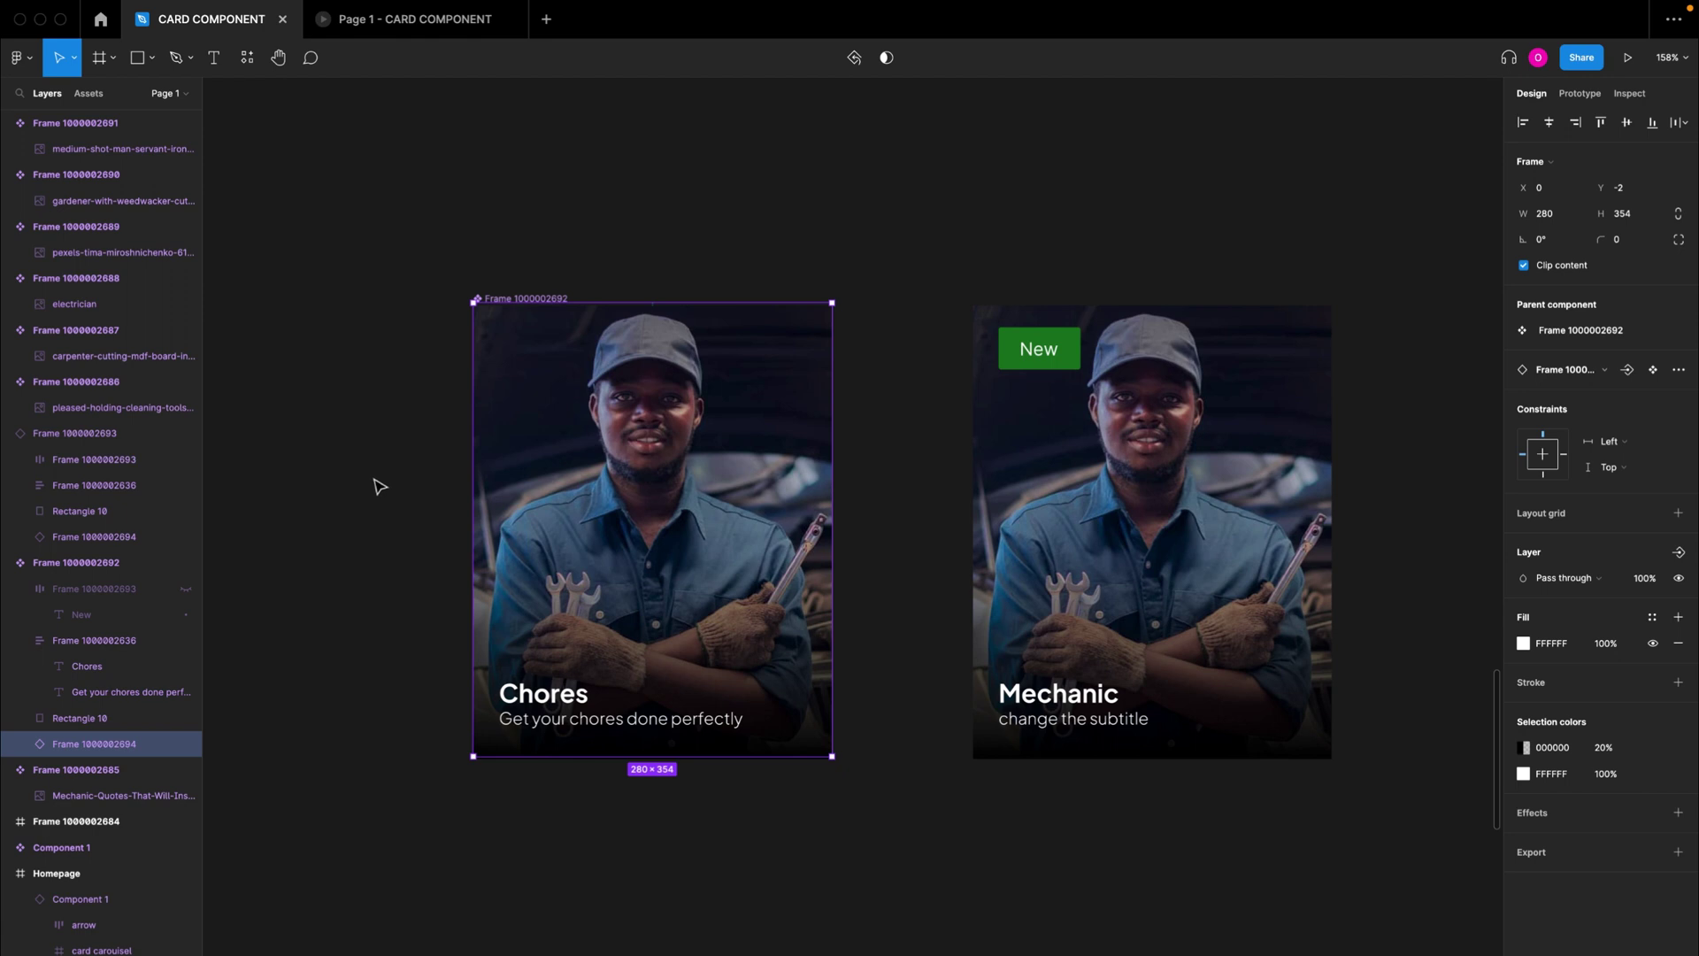
pyautogui.click(672, 263)
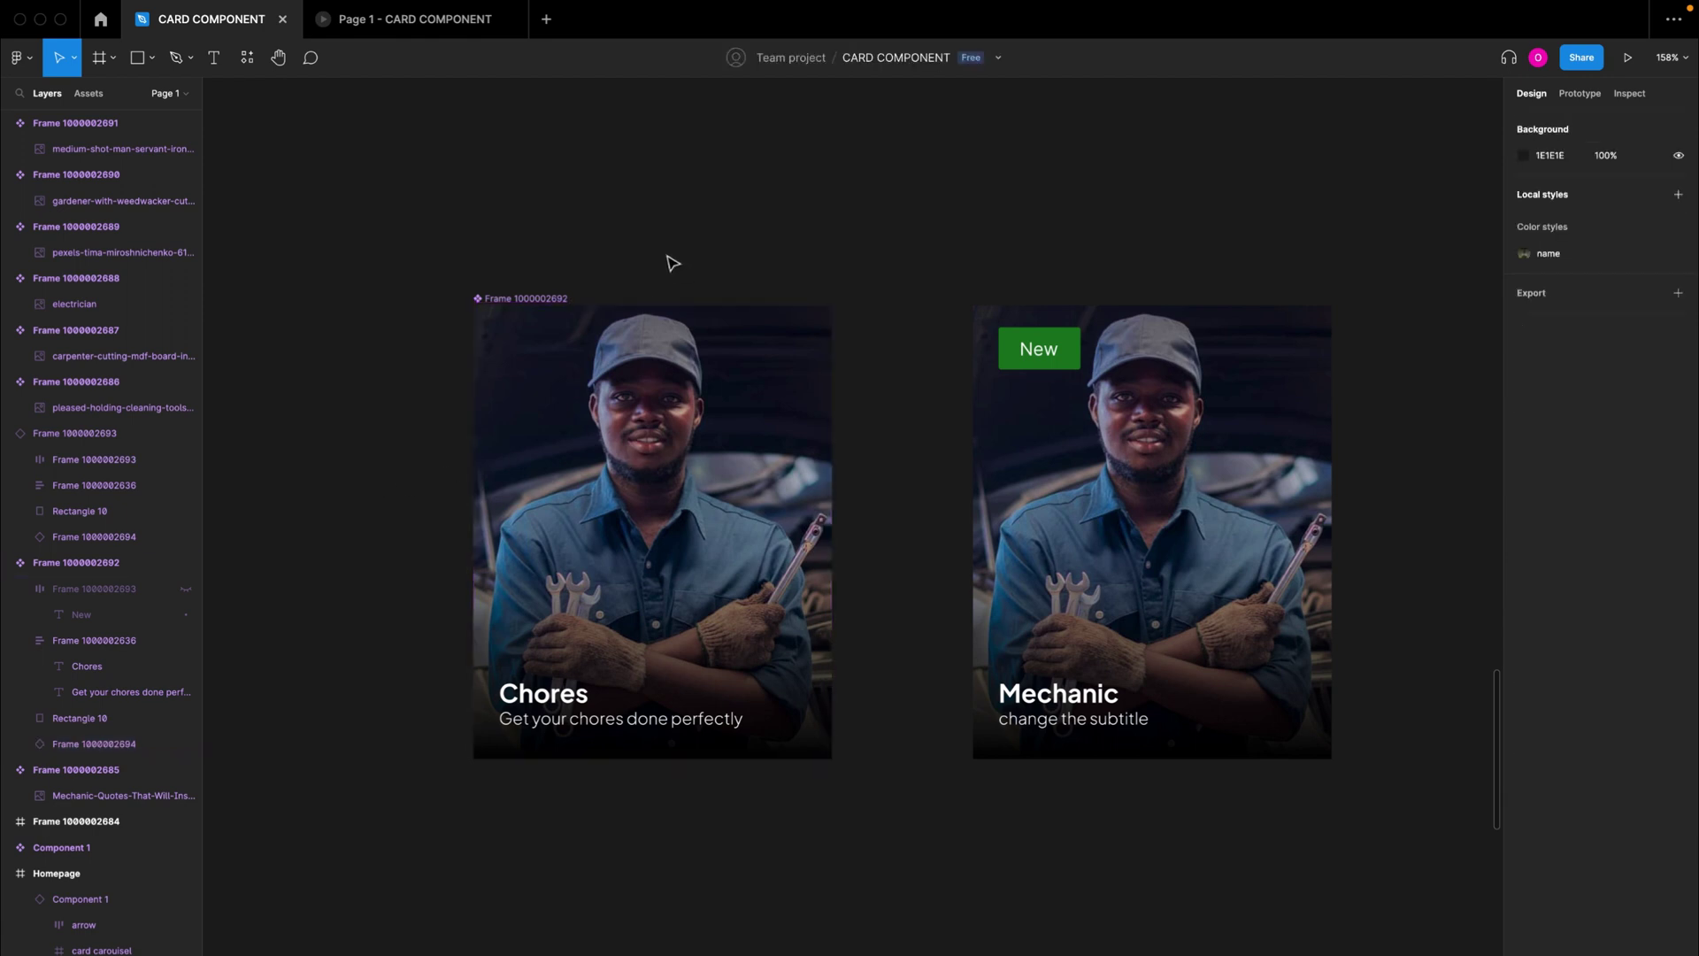
# Inspect the instance swap property settings of the photo instance nested in the main Chores component, and review the available photo components.
pyautogui.doubleClick(573, 469)
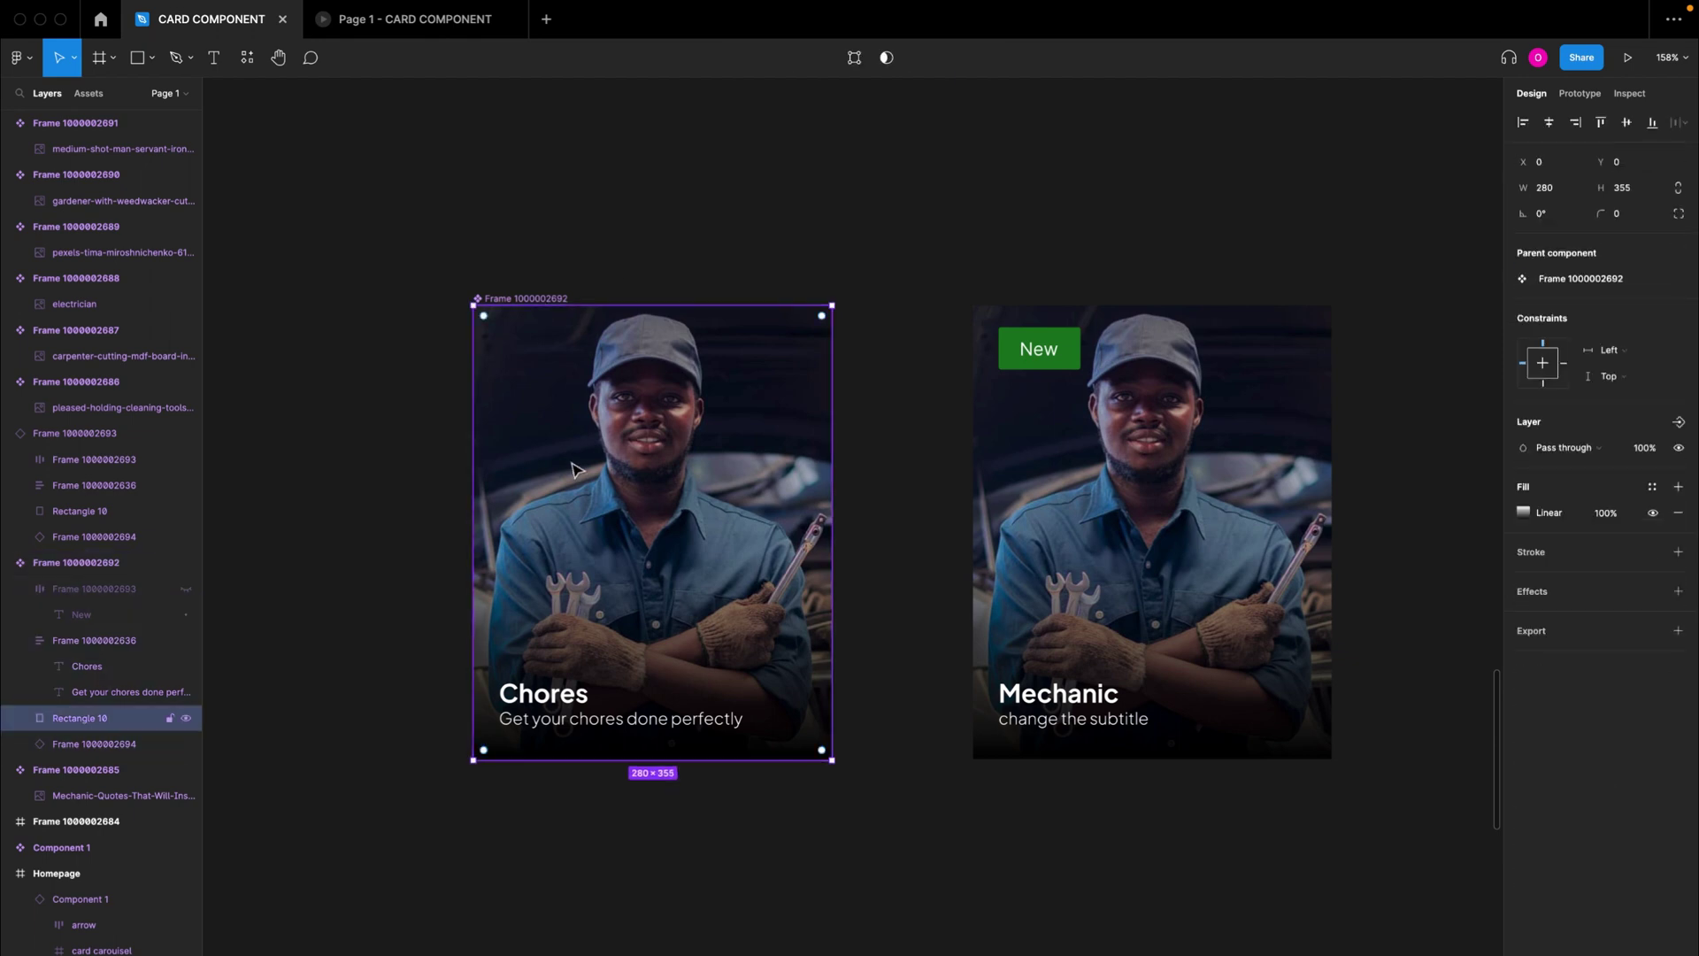
pyautogui.click(96, 744)
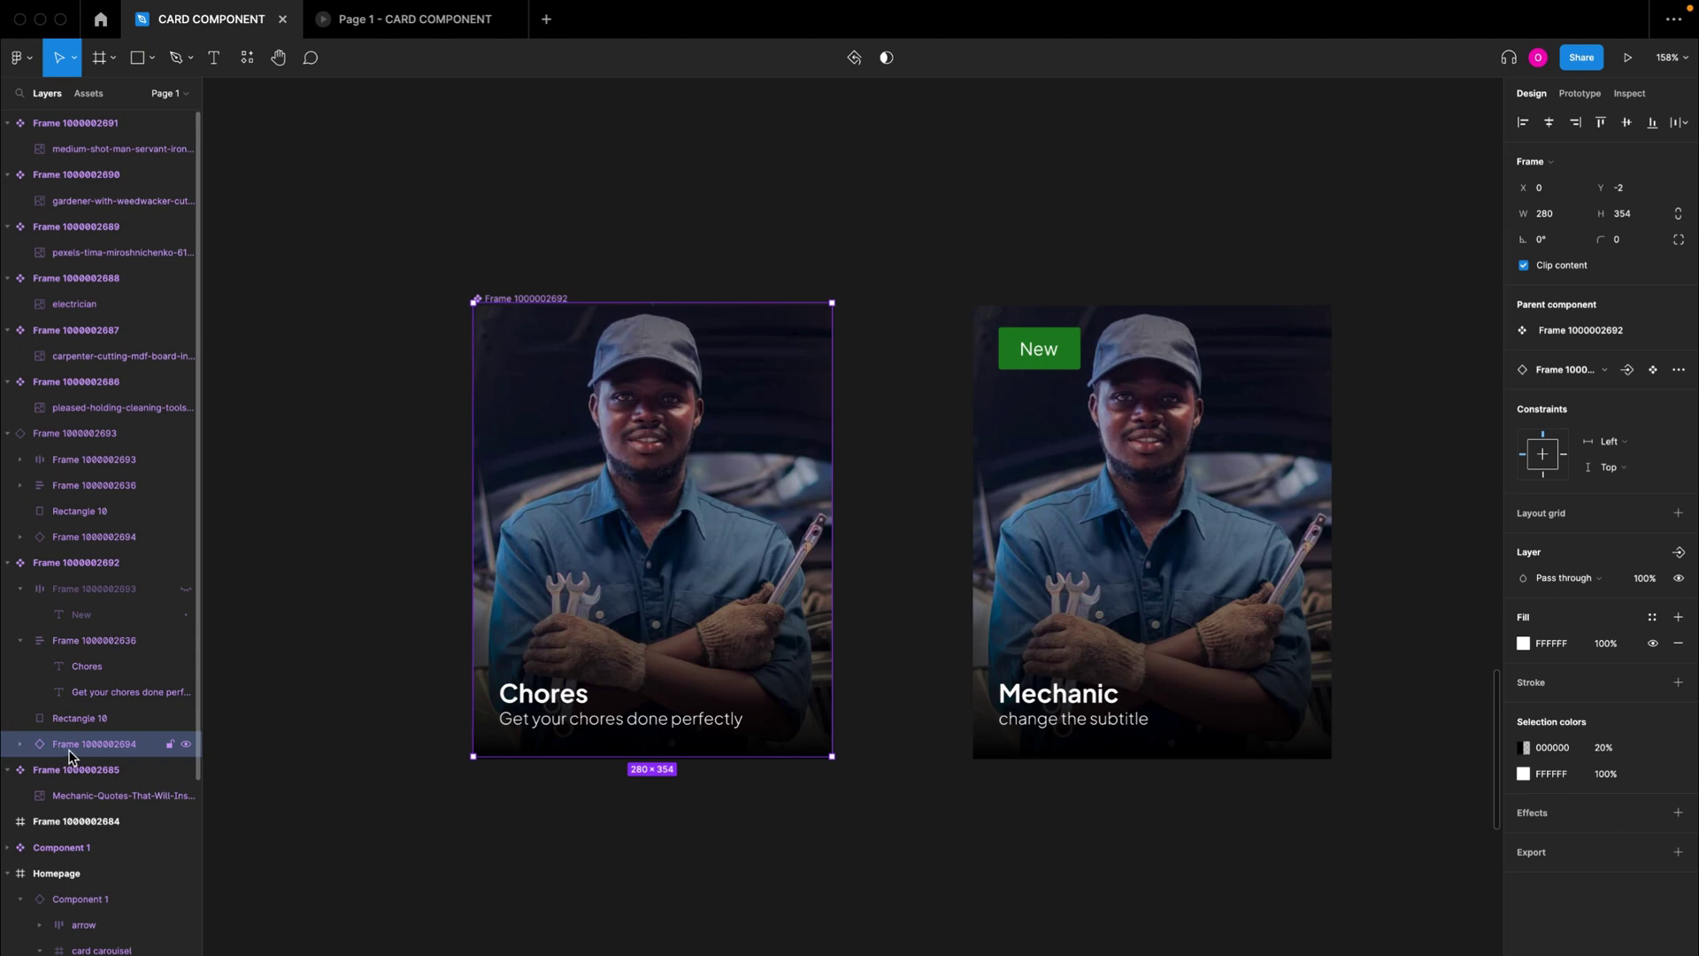
pyautogui.keyDown('ctrl'); pyautogui.scroll(-5, 565, 617); pyautogui.keyUp('ctrl')
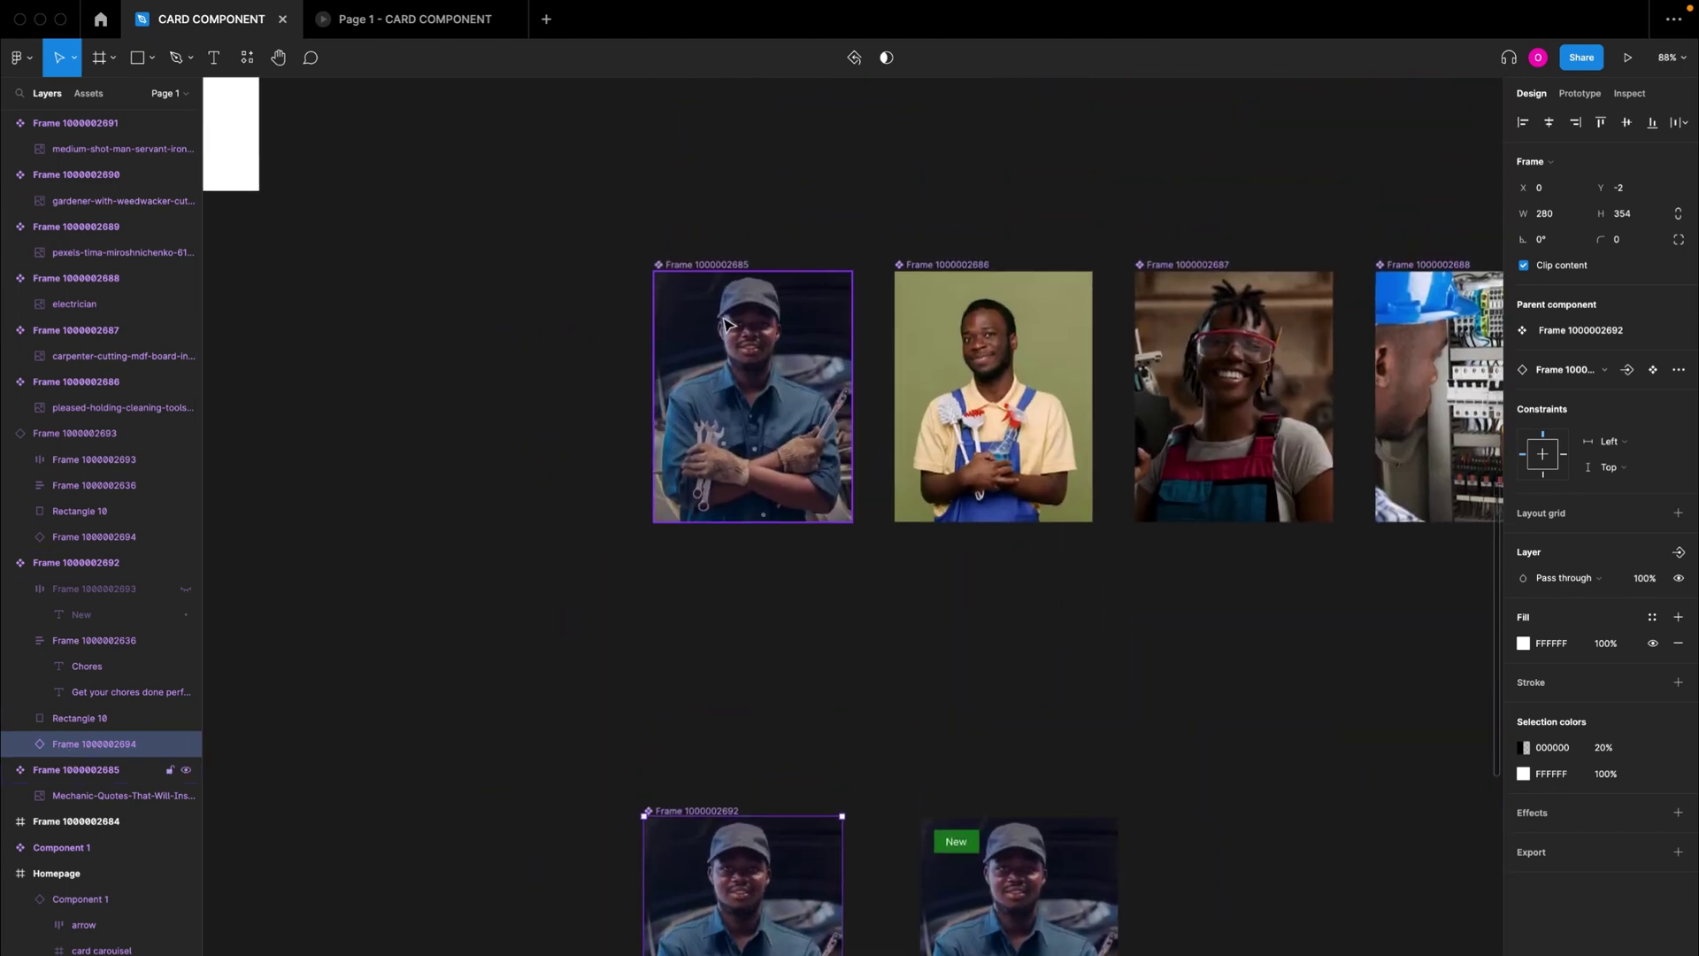
pyautogui.scroll(-3, 682, 895)
pyautogui.keyDown('ctrl'); pyautogui.scroll(5, 684, 894); pyautogui.keyUp('ctrl')
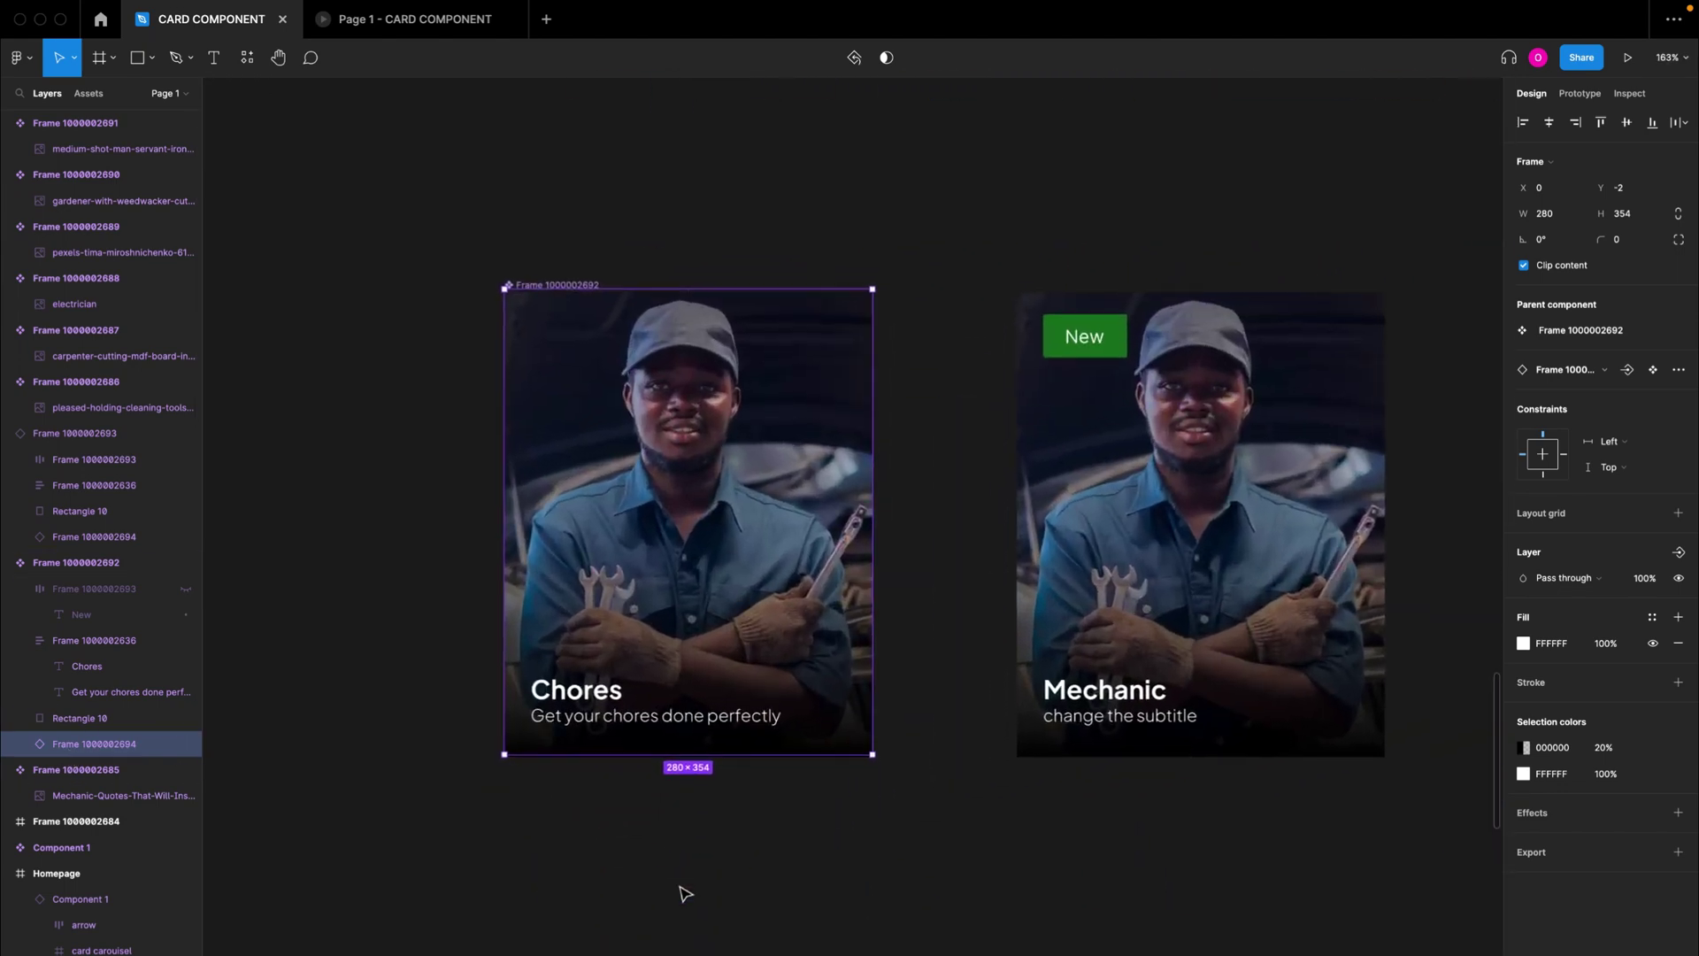
pyautogui.keyDown('ctrl'); pyautogui.scroll(2, 705, 706); pyautogui.keyUp('ctrl')
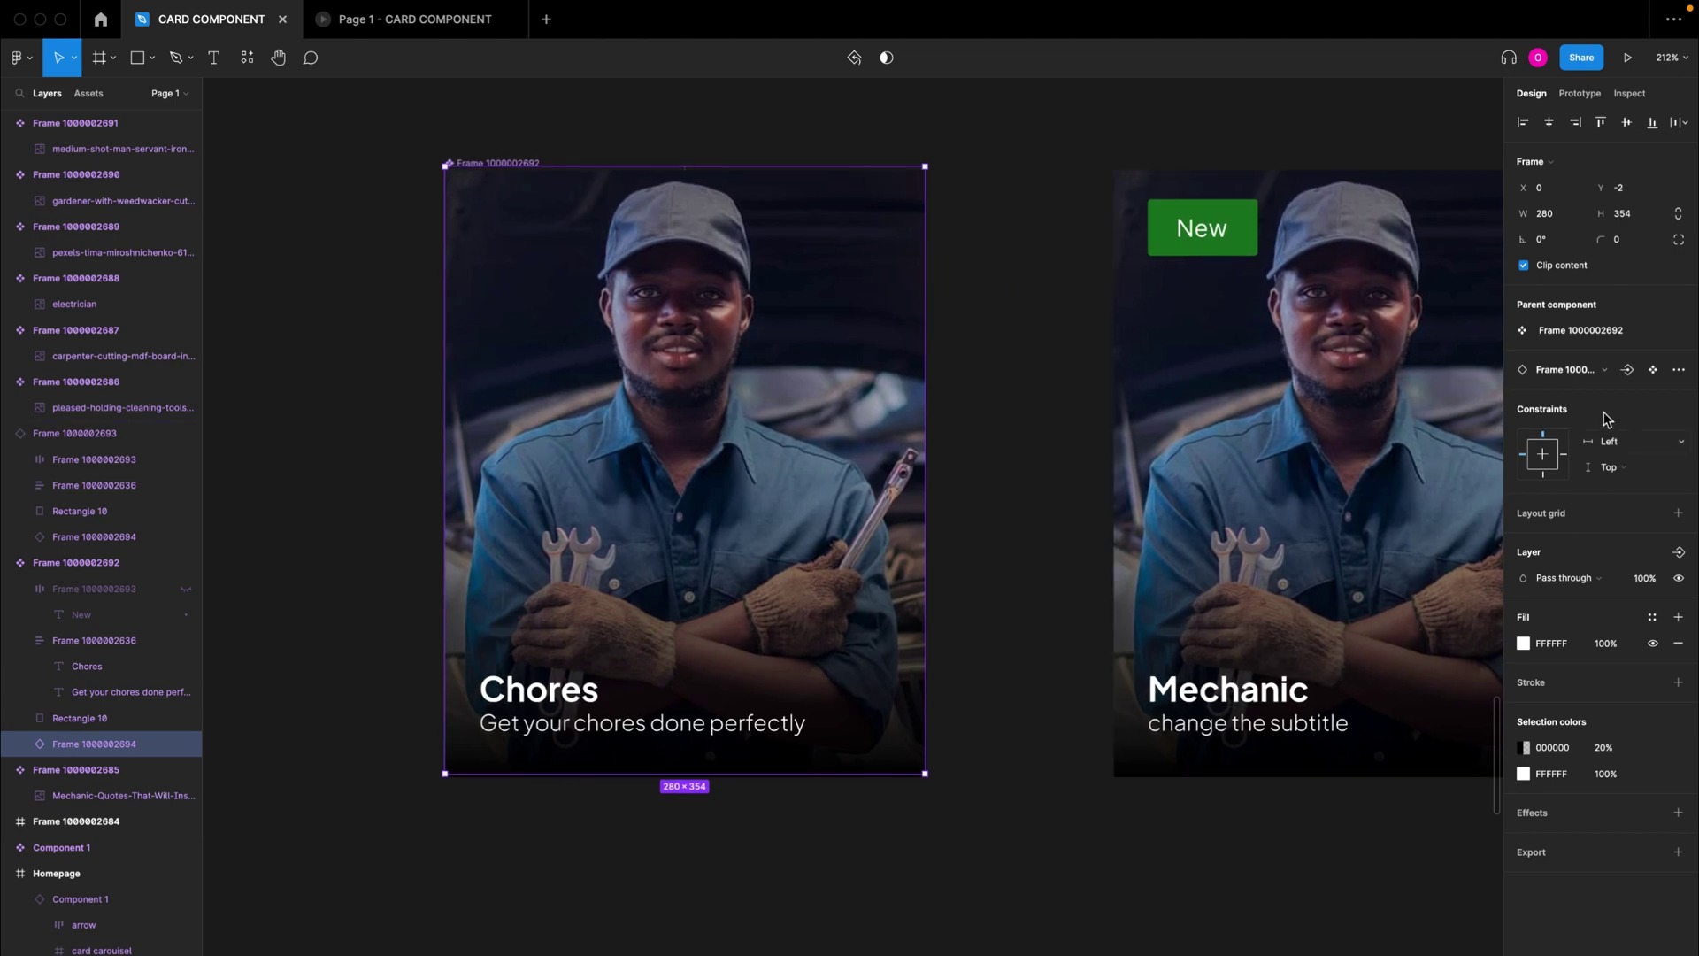
pyautogui.click(1630, 372)
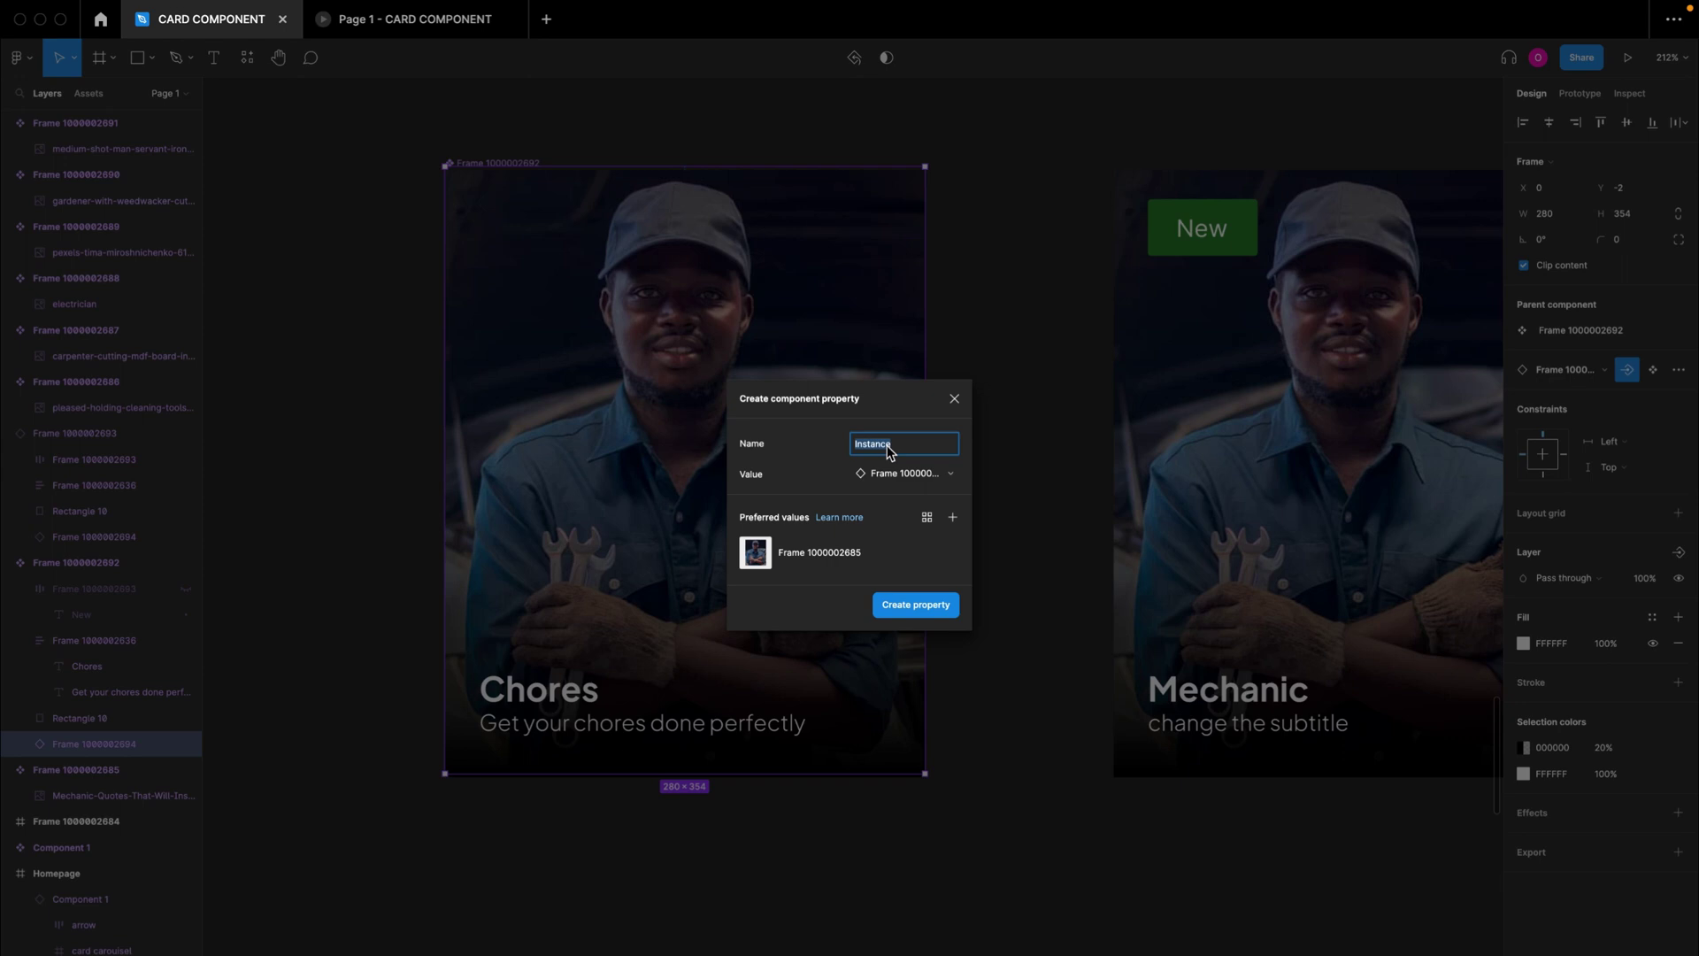
pyautogui.click(954, 398)
pyautogui.scroll(-5, 955, 417)
pyautogui.scroll(-3, 958, 418)
pyautogui.hscroll(3, 958, 417)
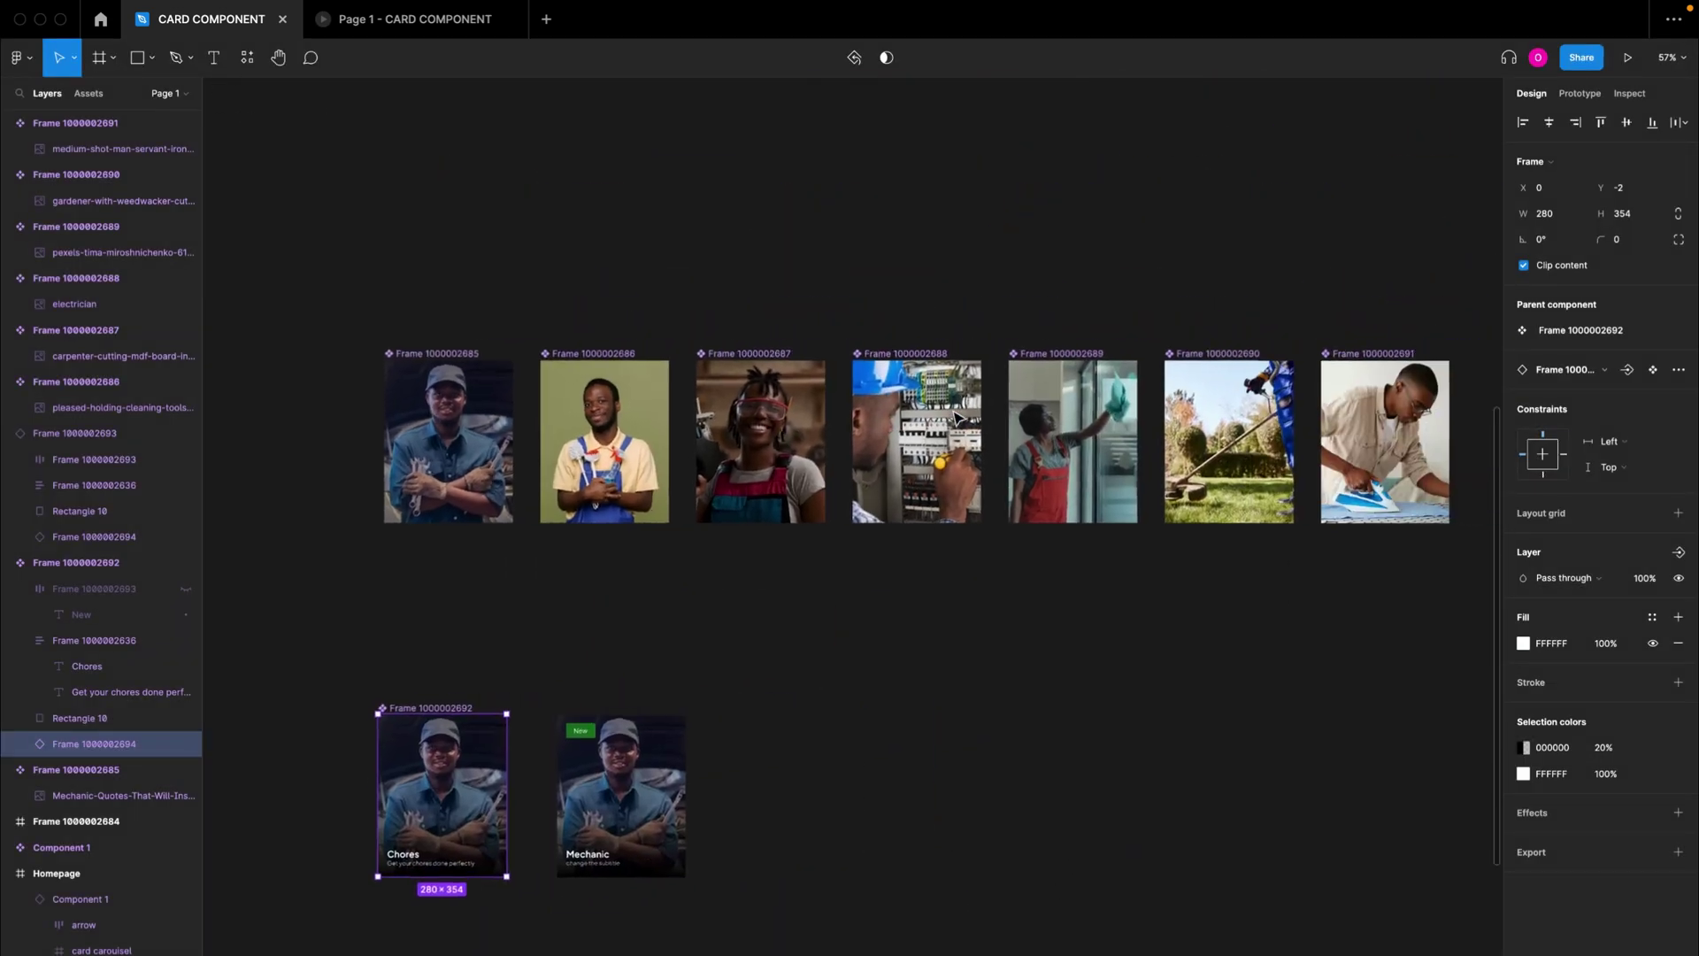
# Start an instance swap property named Card Image for the photo instance nested in the main Chores component.
pyautogui.moveTo(405, 320); pyautogui.dragTo(1426, 588)
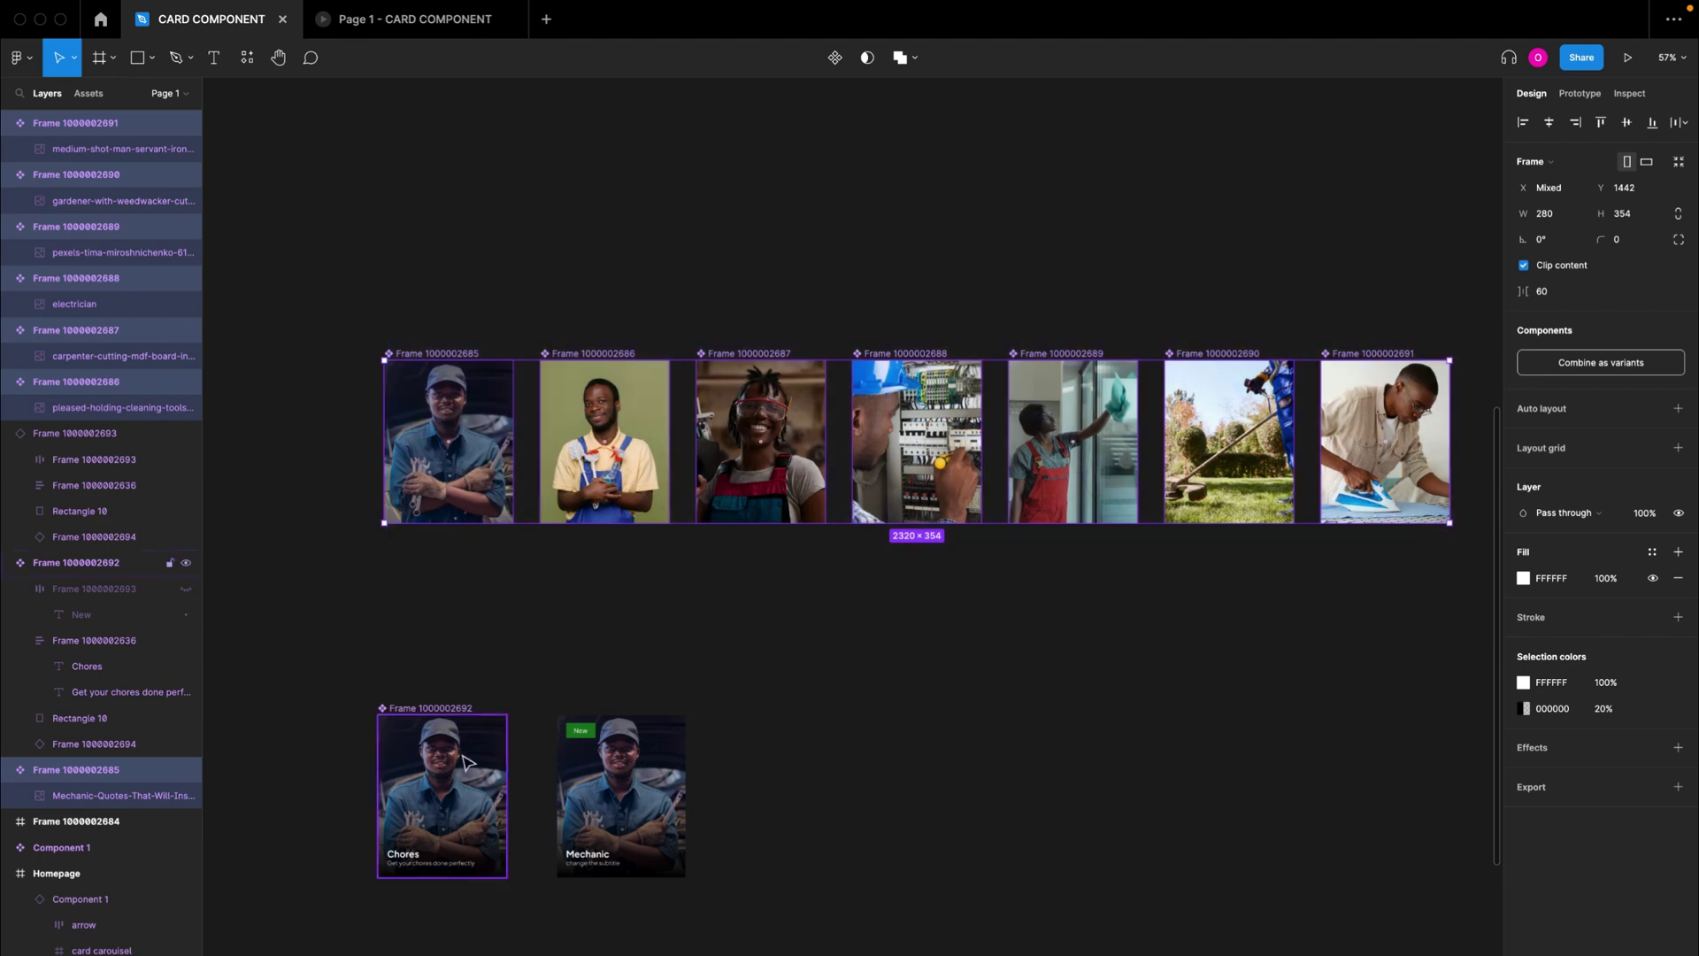
pyautogui.scroll(5, 428, 842)
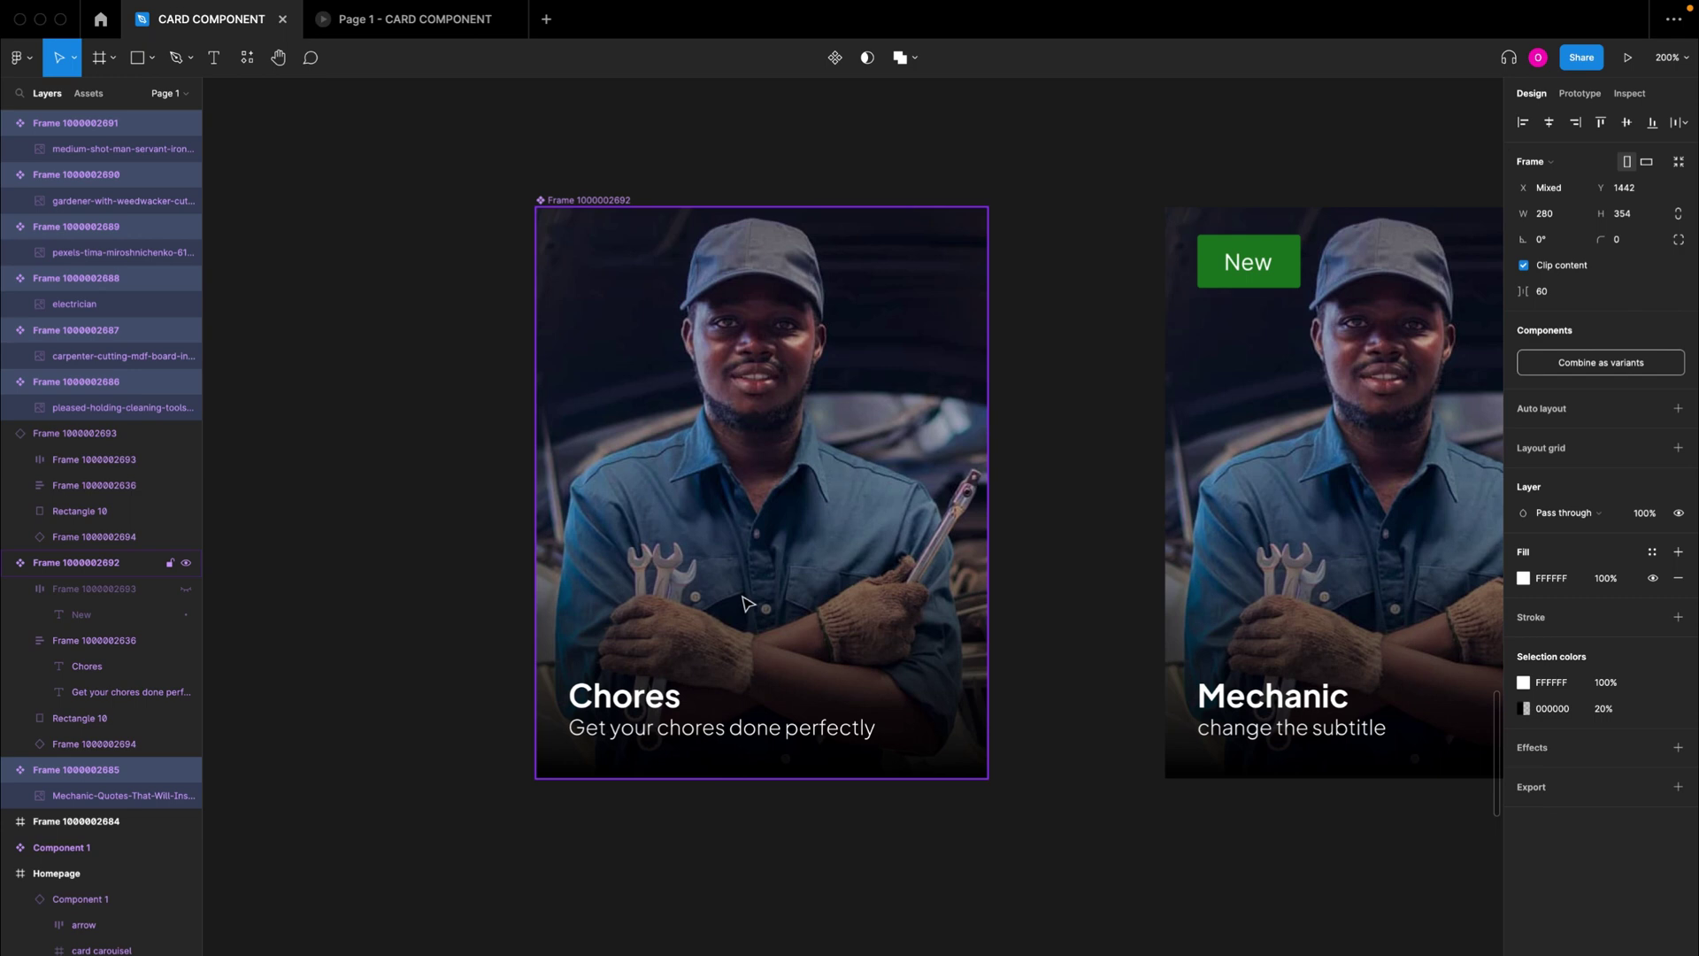
pyautogui.click(746, 603)
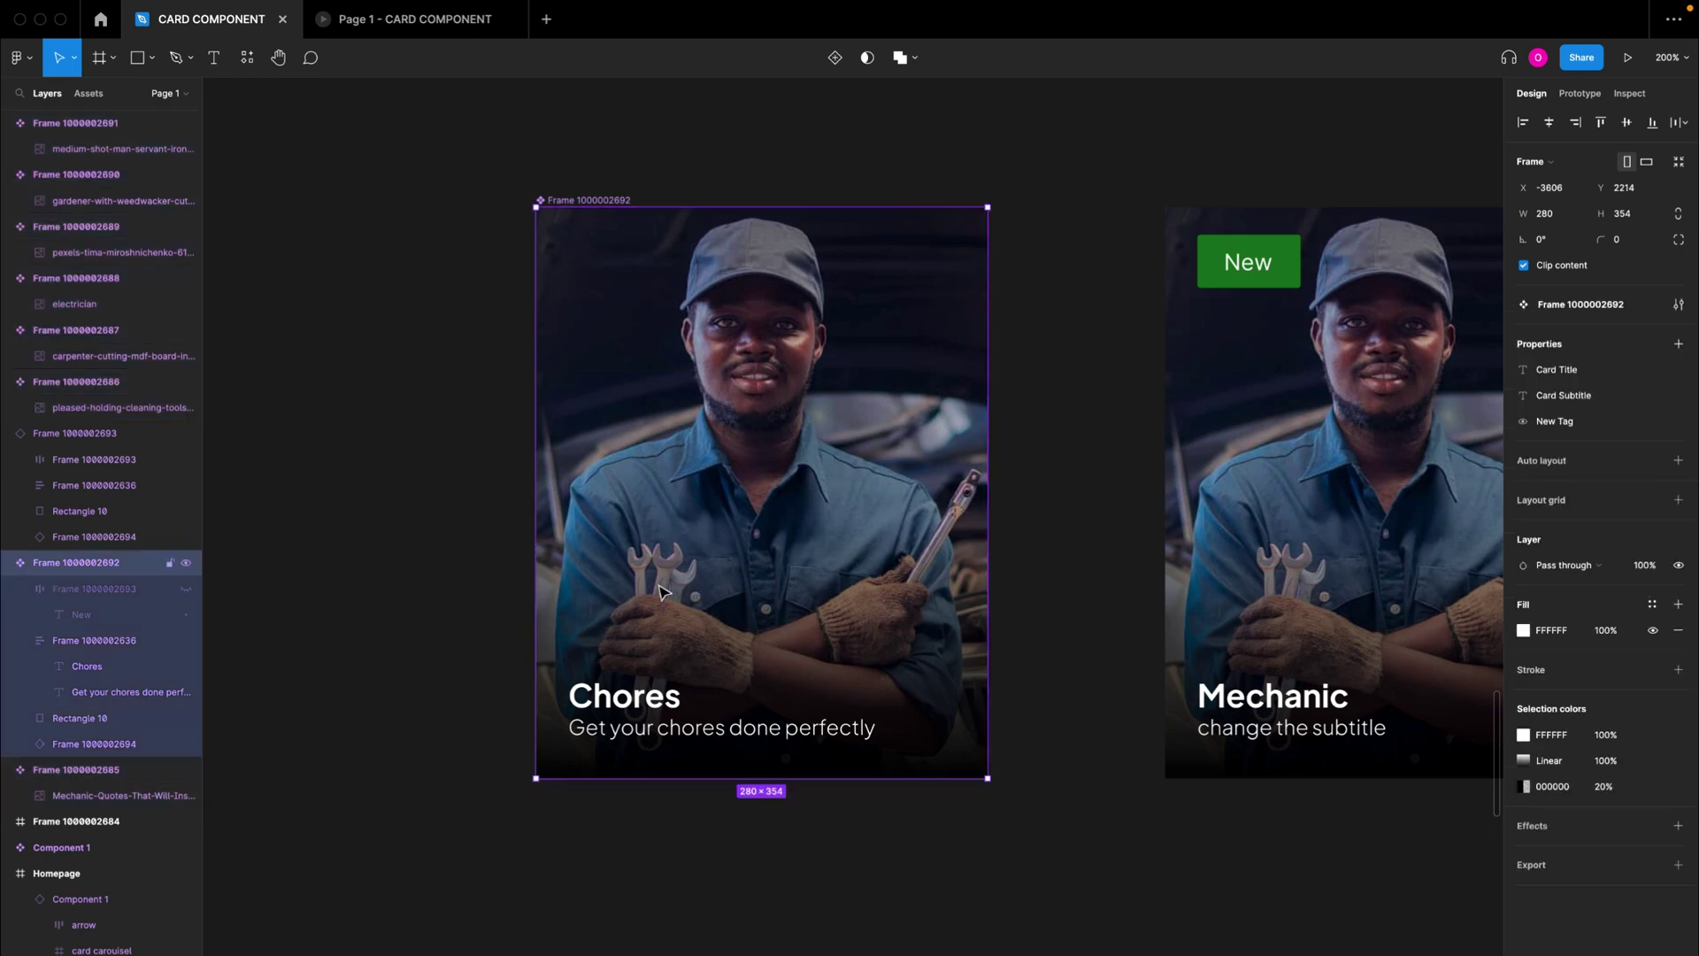
pyautogui.click(78, 740)
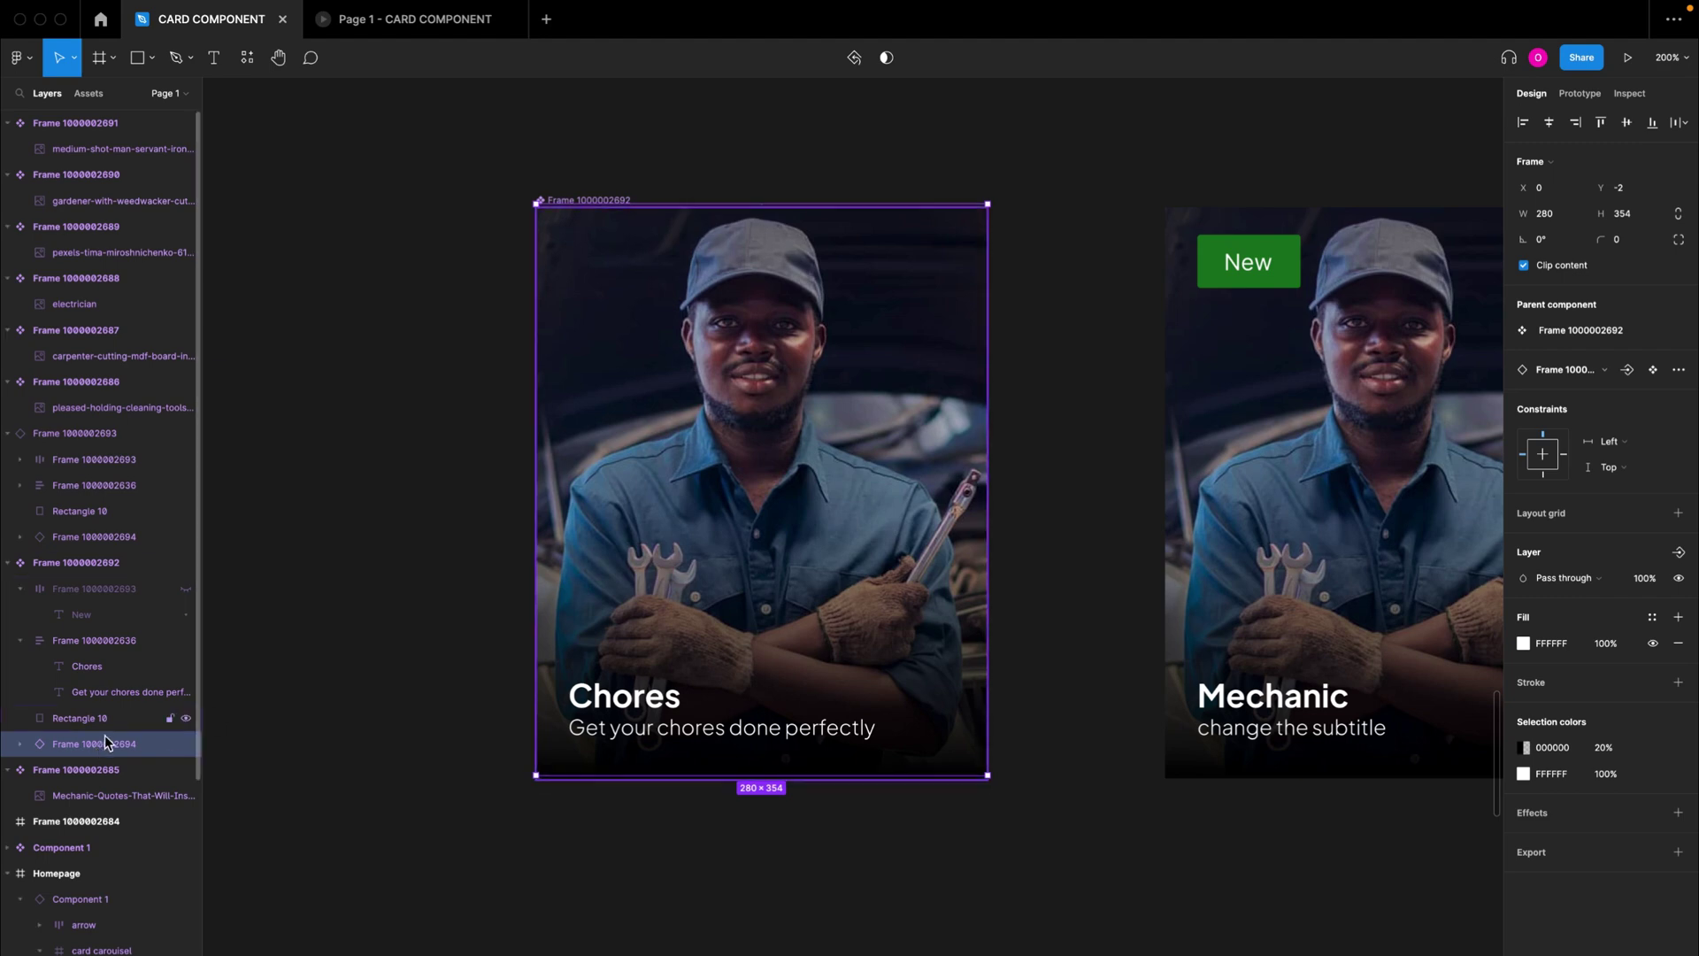
pyautogui.scroll(5, 870, 416)
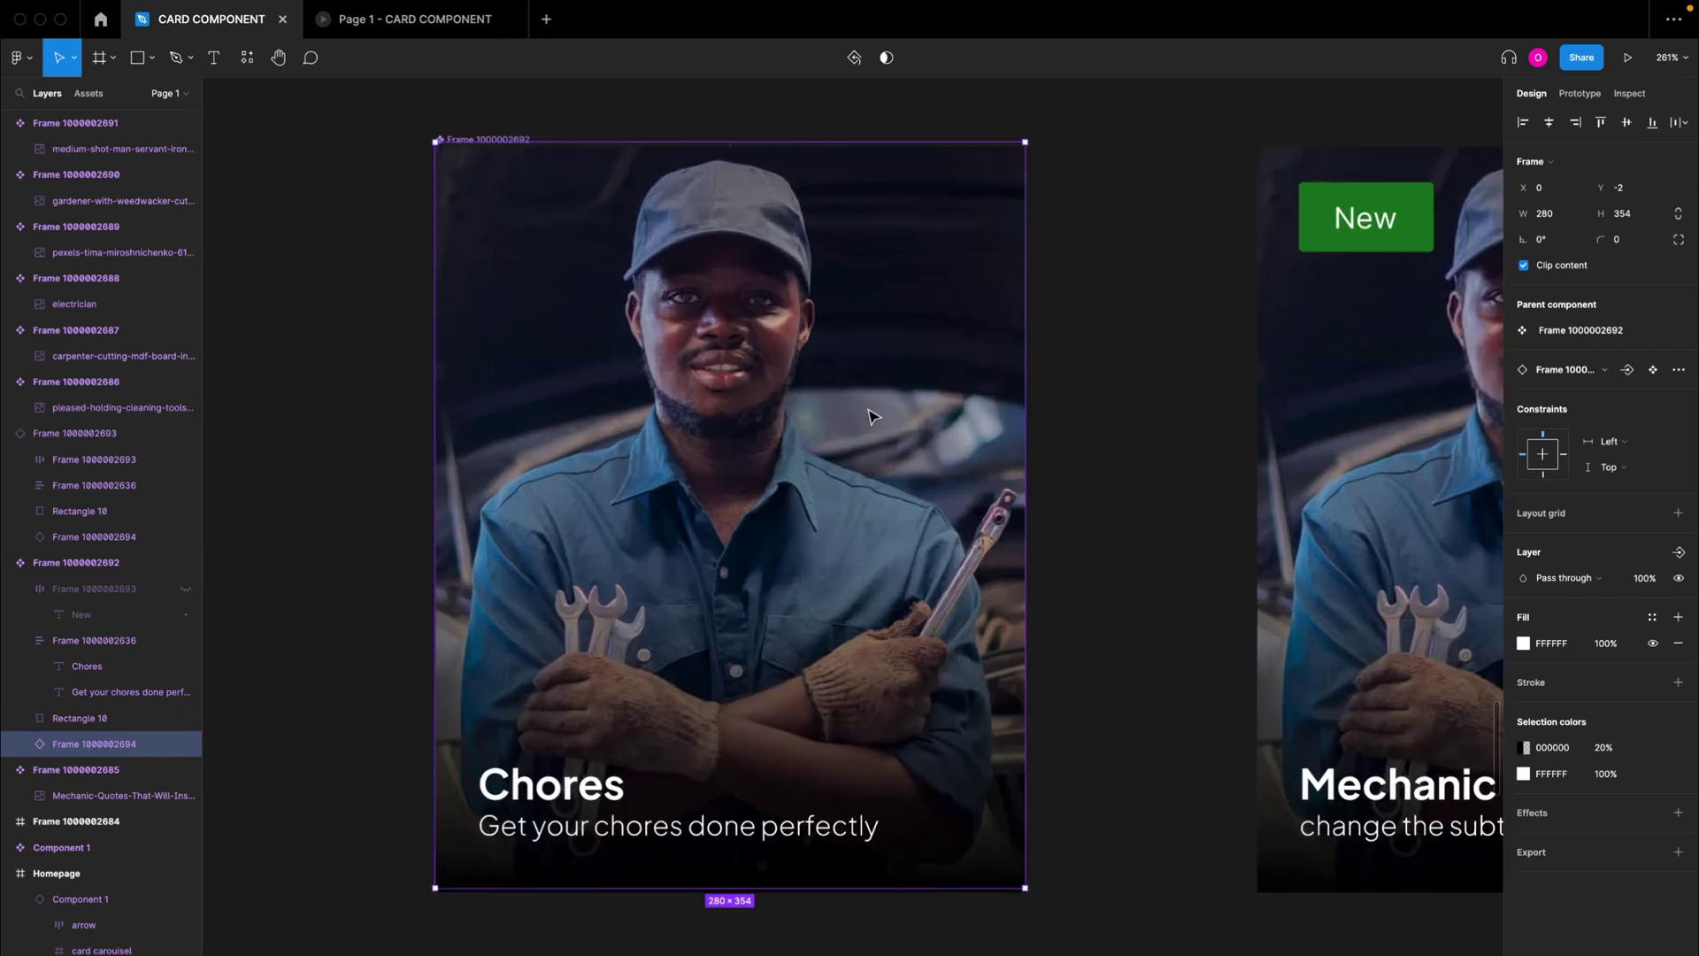
pyautogui.scroll(1, 982, 429)
pyautogui.hscroll(-1, 982, 428)
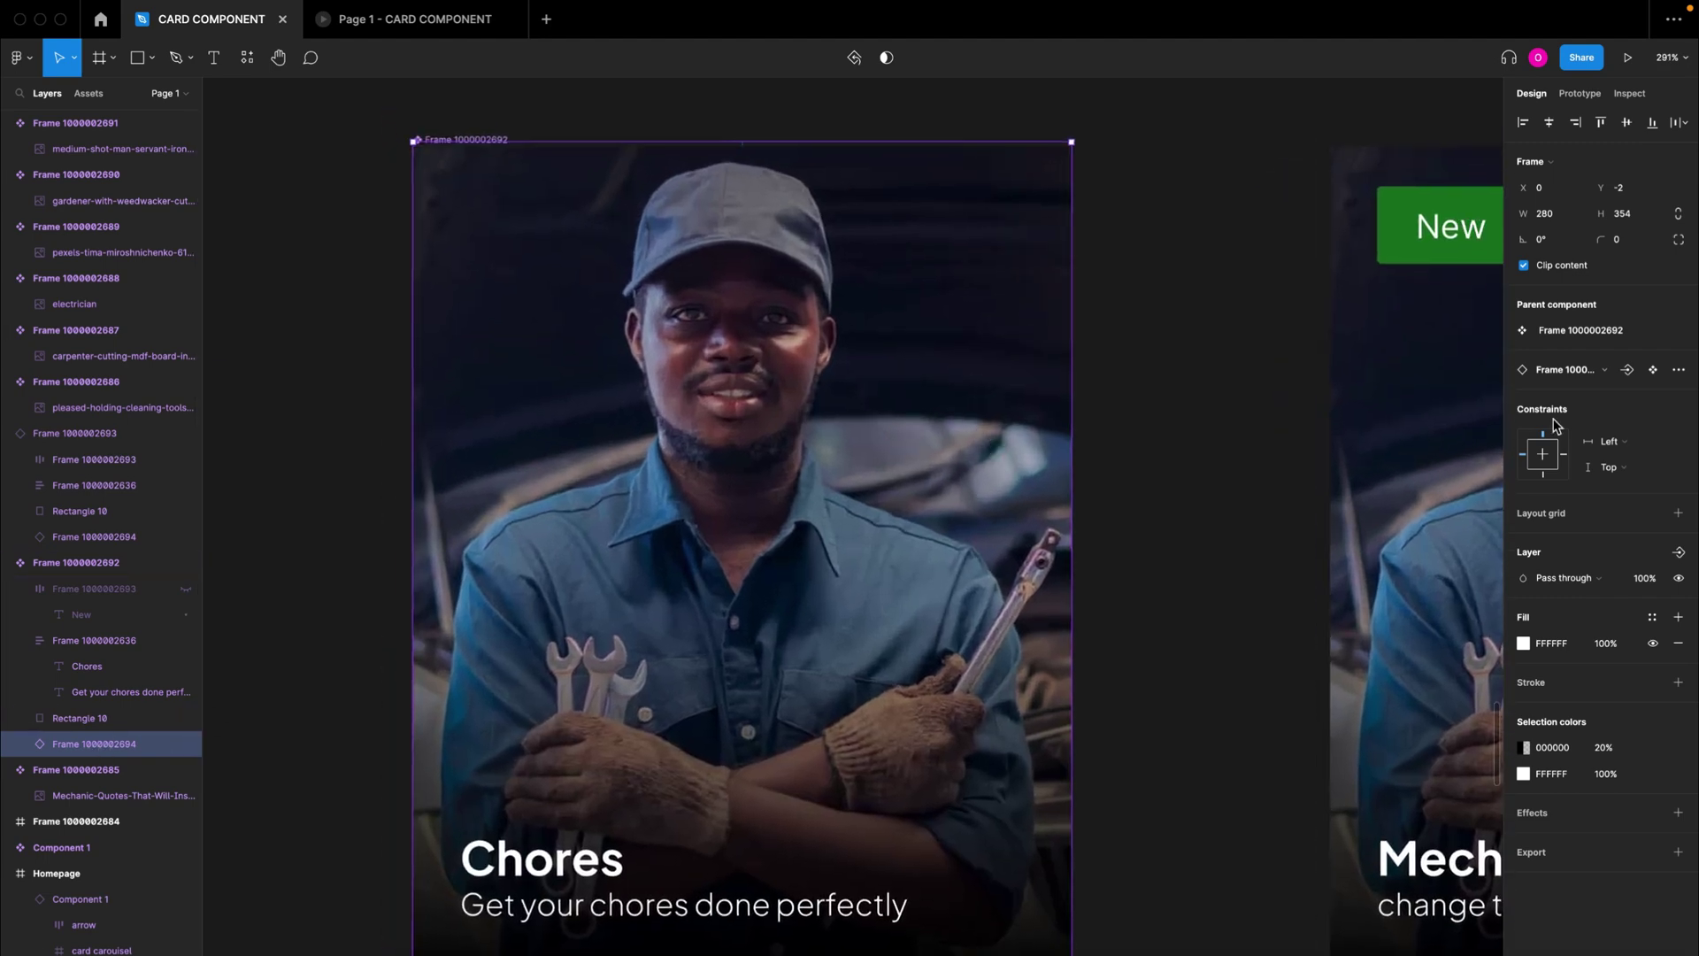
pyautogui.click(1626, 370)
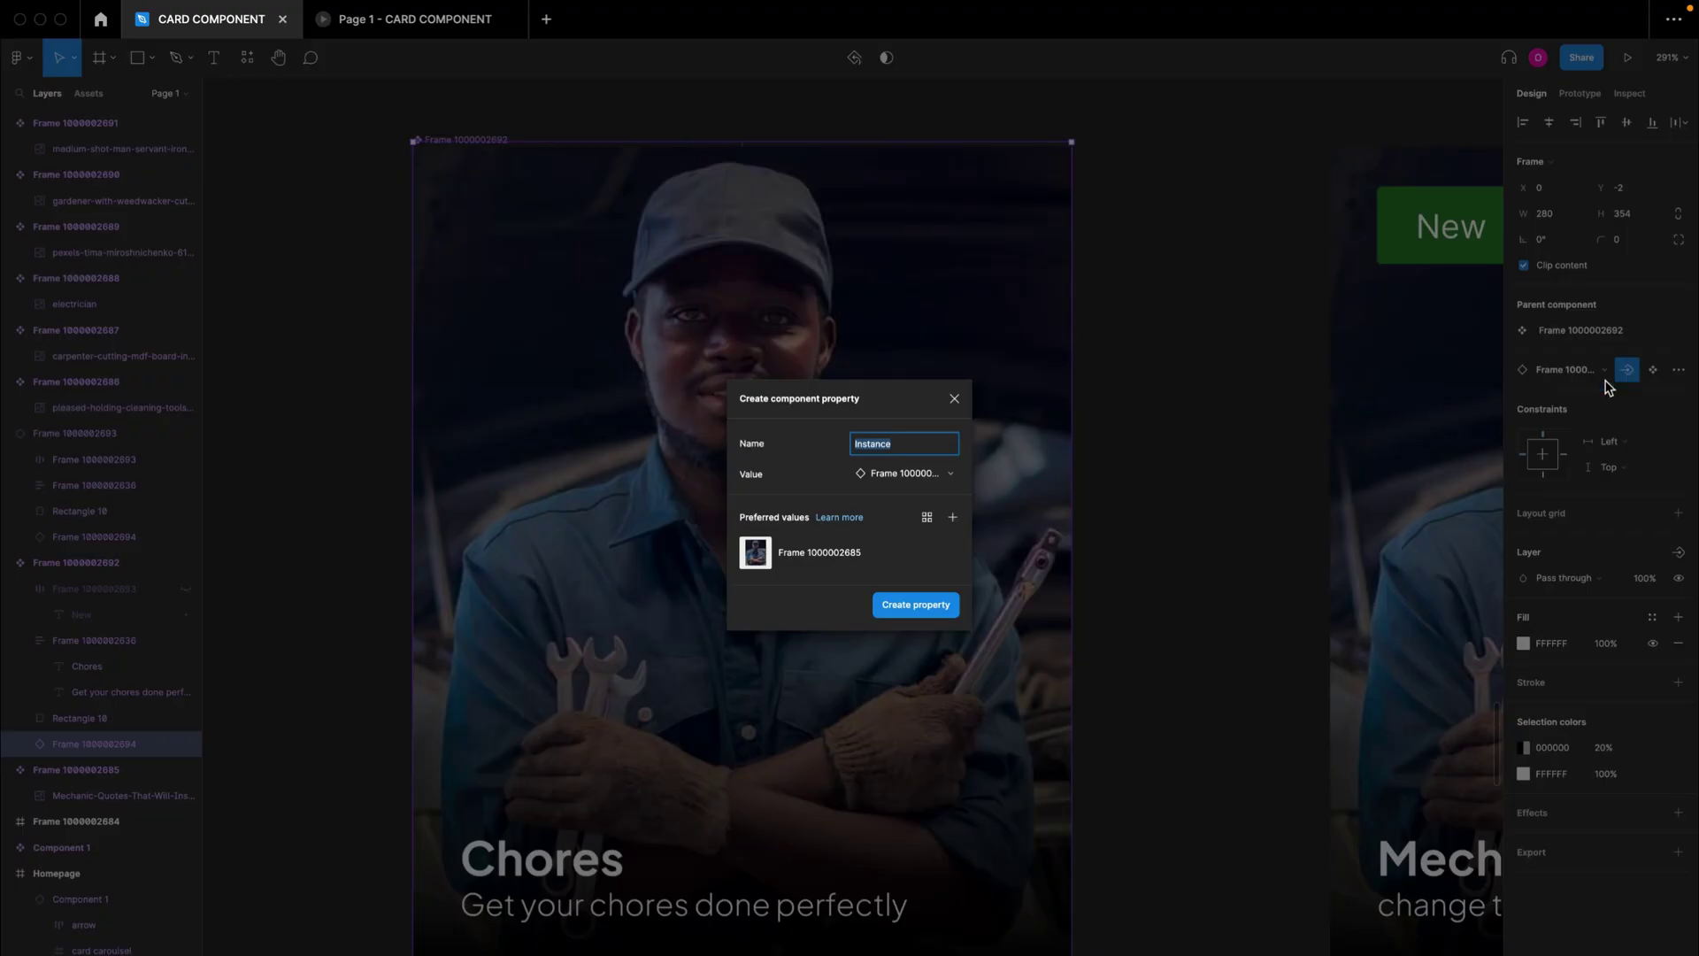
pyautogui.click(898, 449)
pyautogui.doubleClick(888, 451)
pyautogui.write('Car')
pyautogui.press('BackSpace')
pyautogui.press('BackSpace')
pyautogui.press('BackSpace')
pyautogui.write('mage')
pyautogui.moveTo(741, 521); pyautogui.dragTo(822, 529)
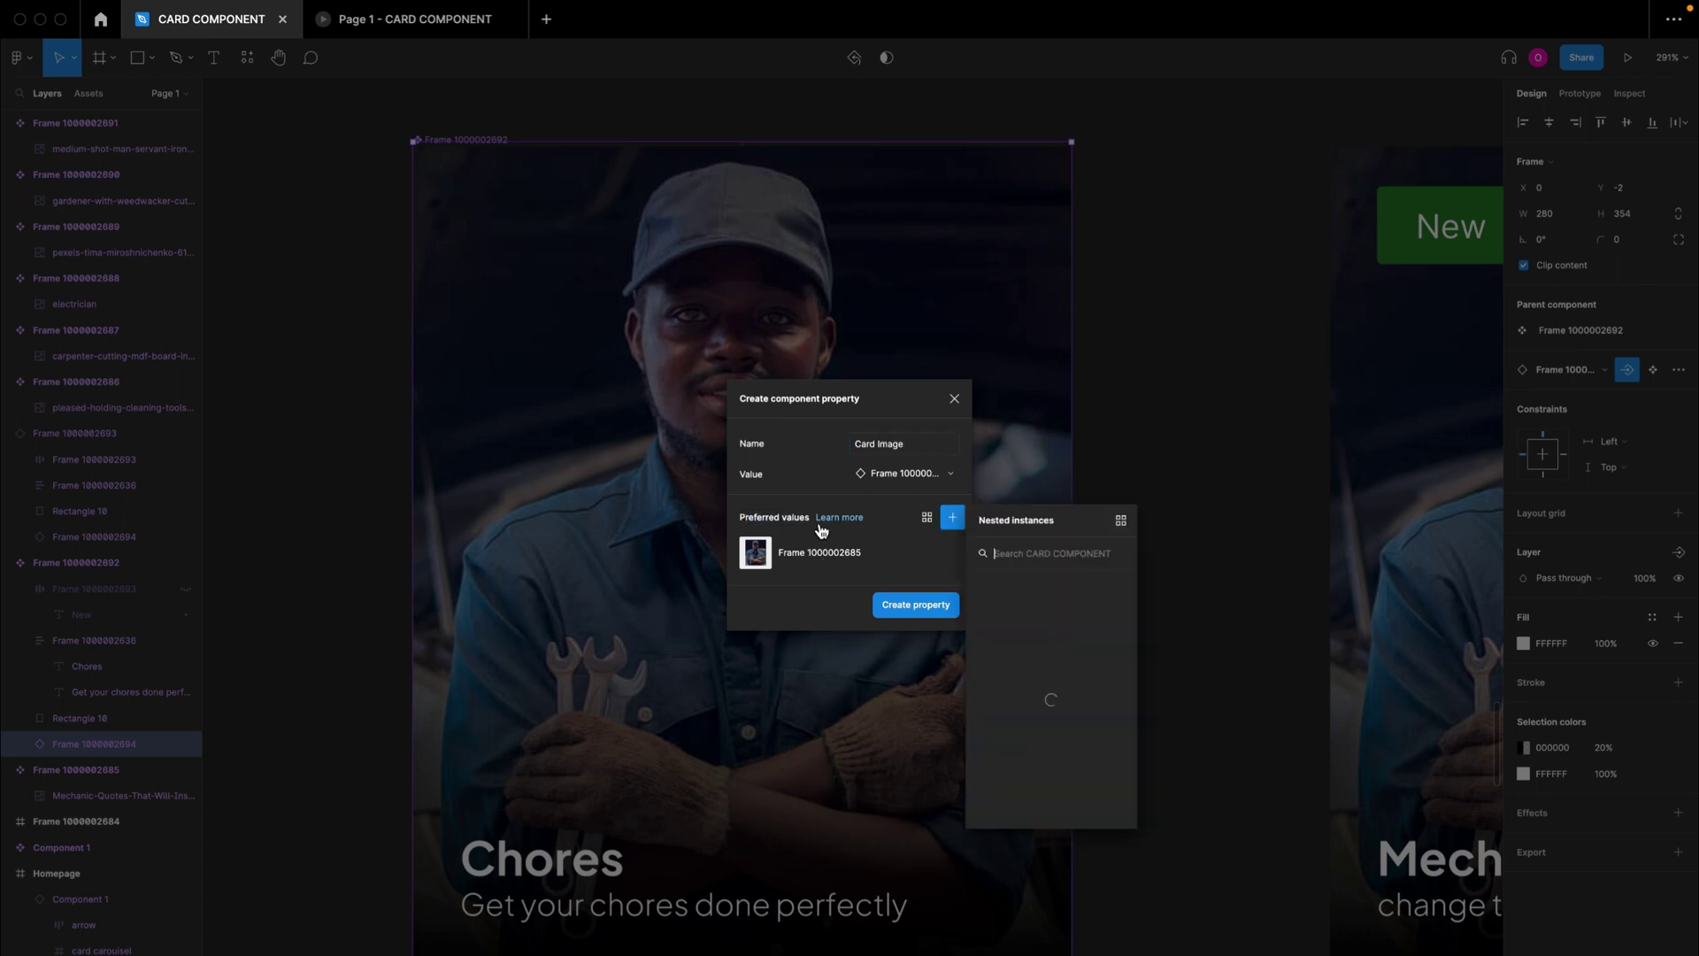
pyautogui.click(889, 544)
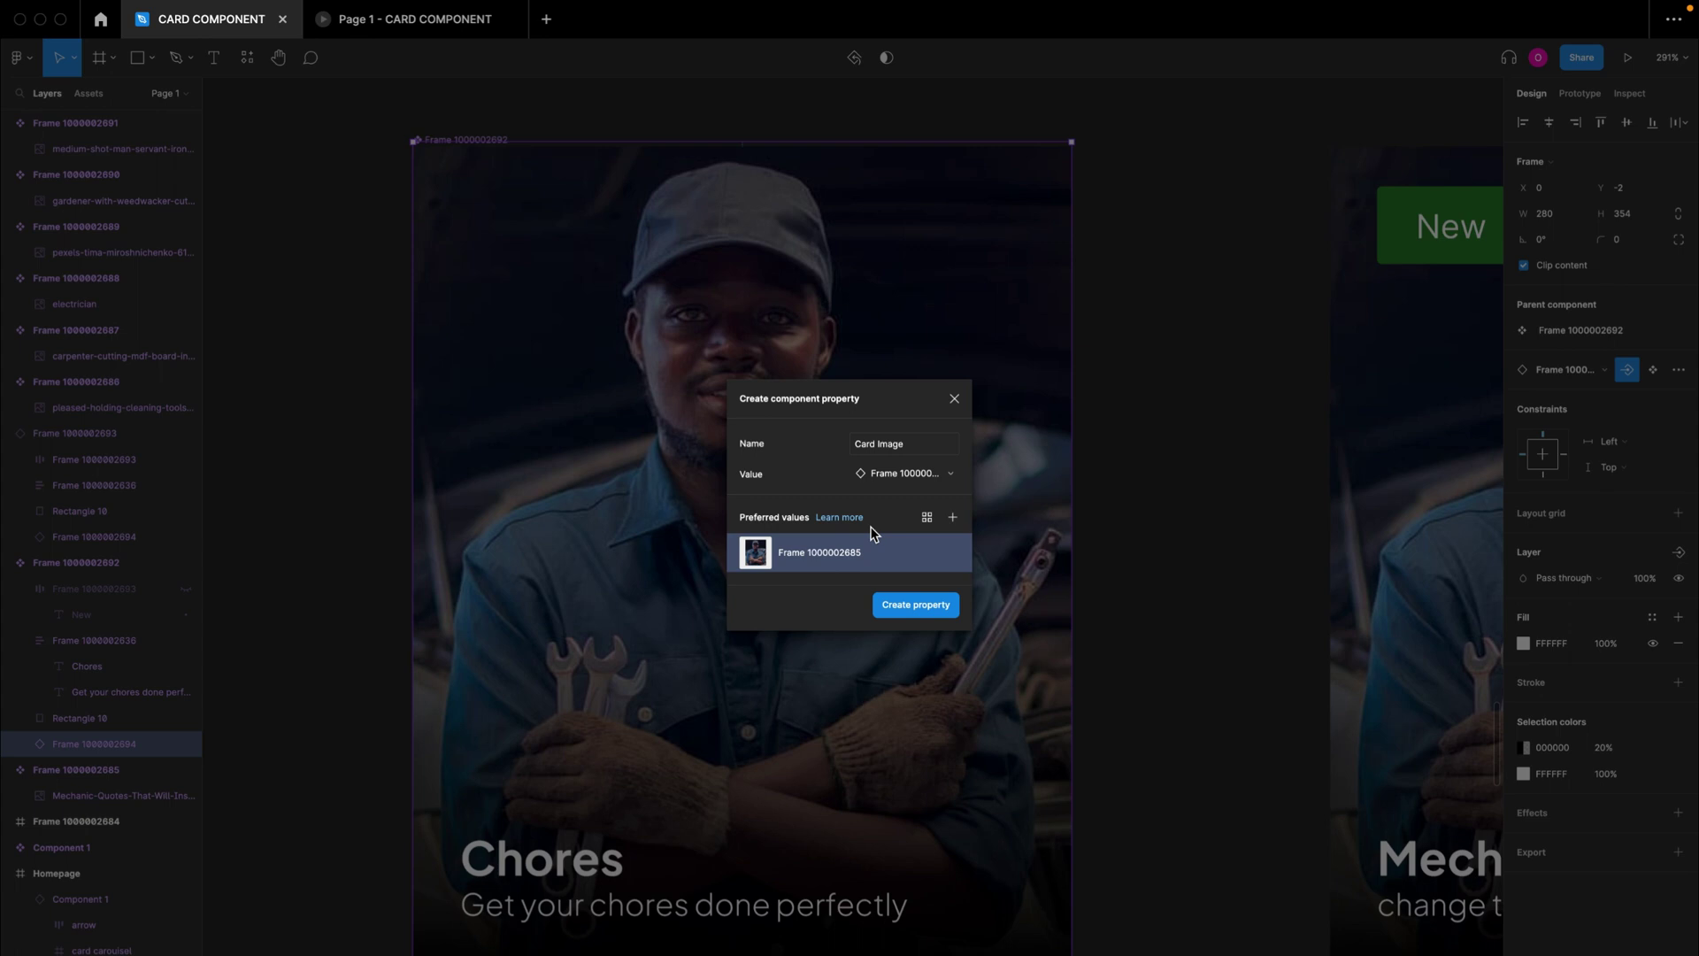
pyautogui.click(952, 519)
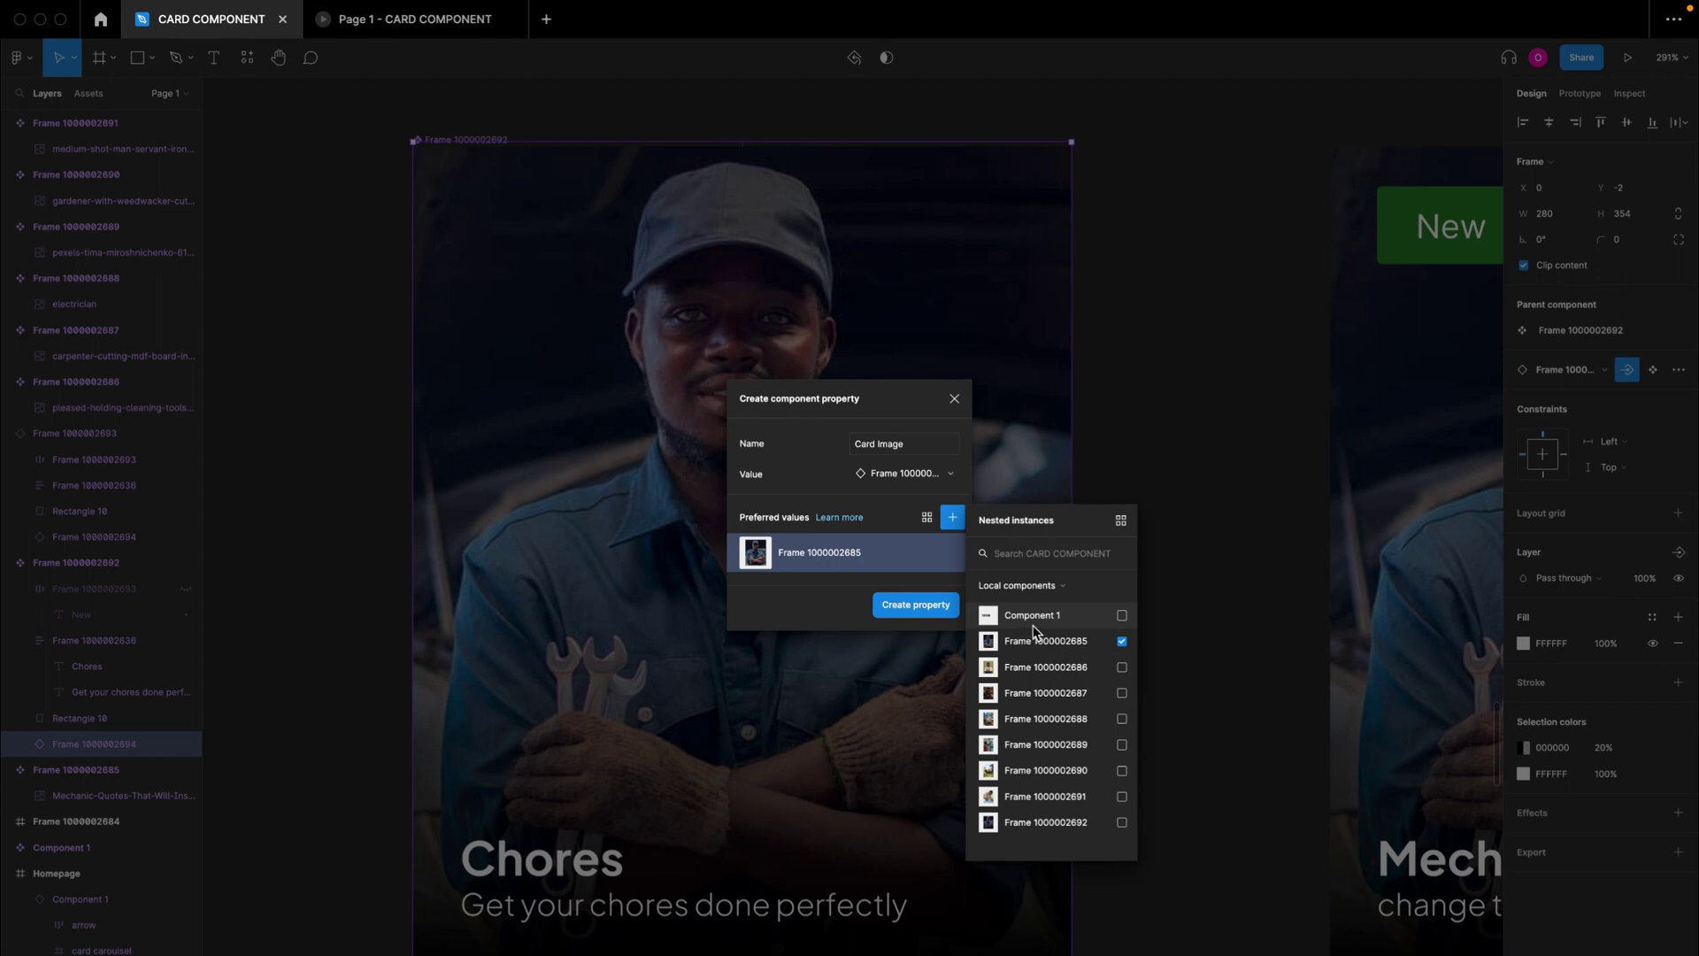
pyautogui.click(1123, 670)
pyautogui.click(1122, 694)
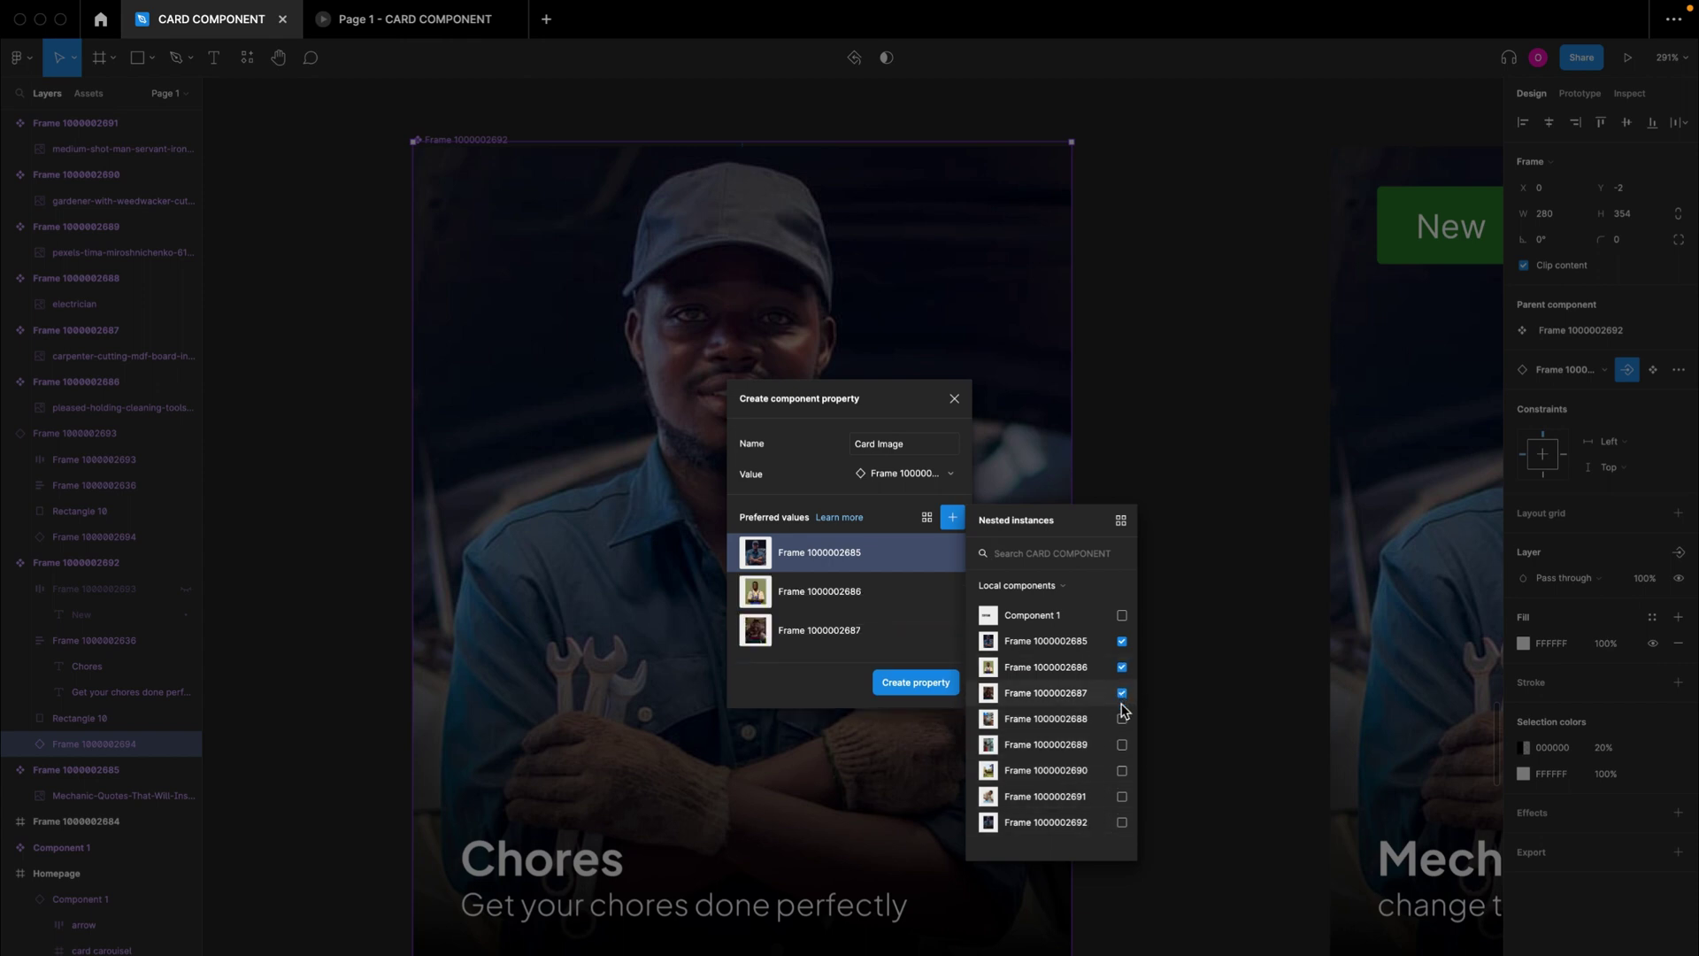
pyautogui.click(1122, 719)
pyautogui.click(1124, 745)
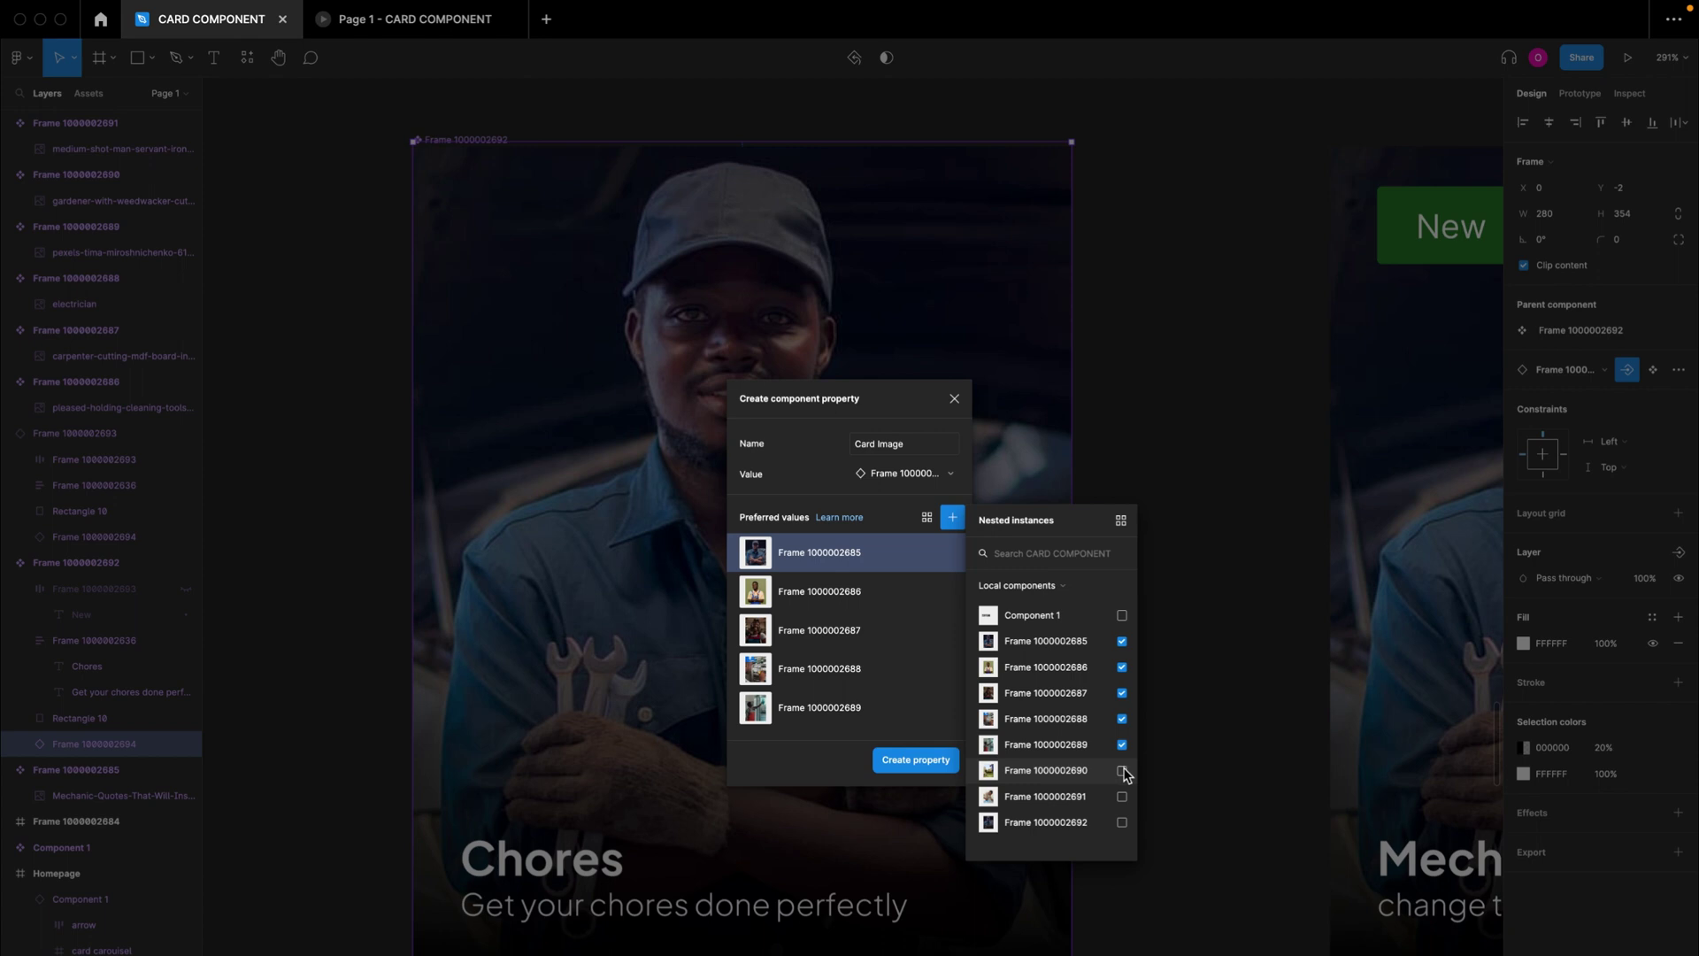
pyautogui.click(1123, 771)
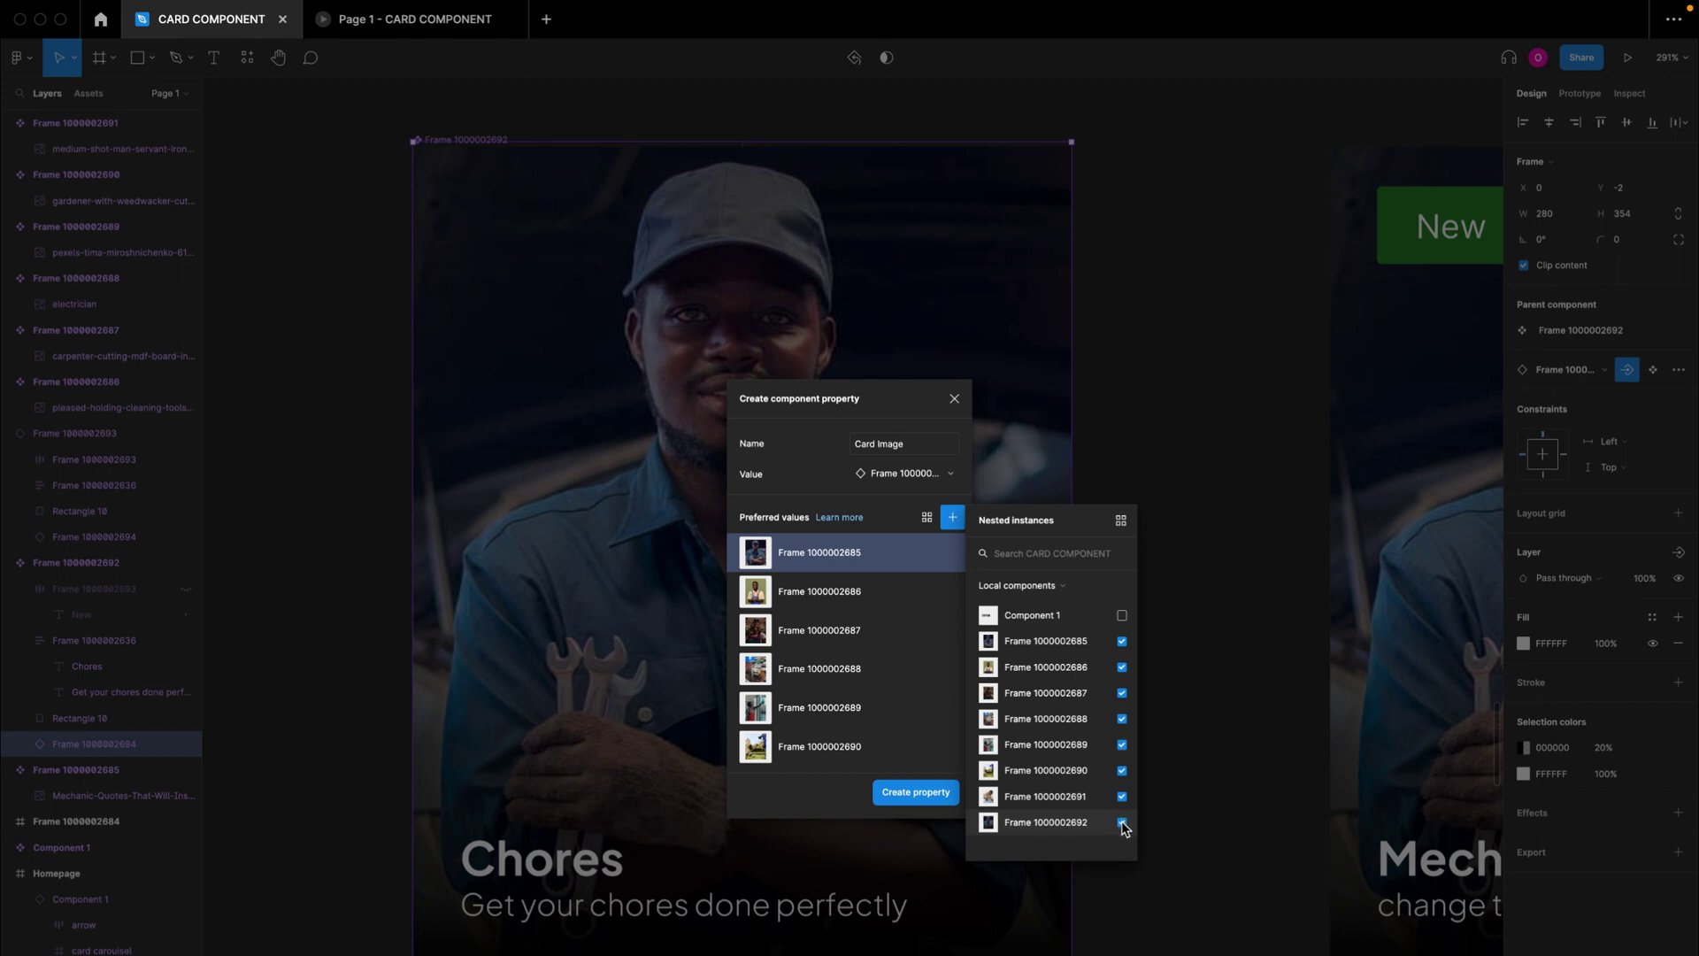
pyautogui.click(1122, 692)
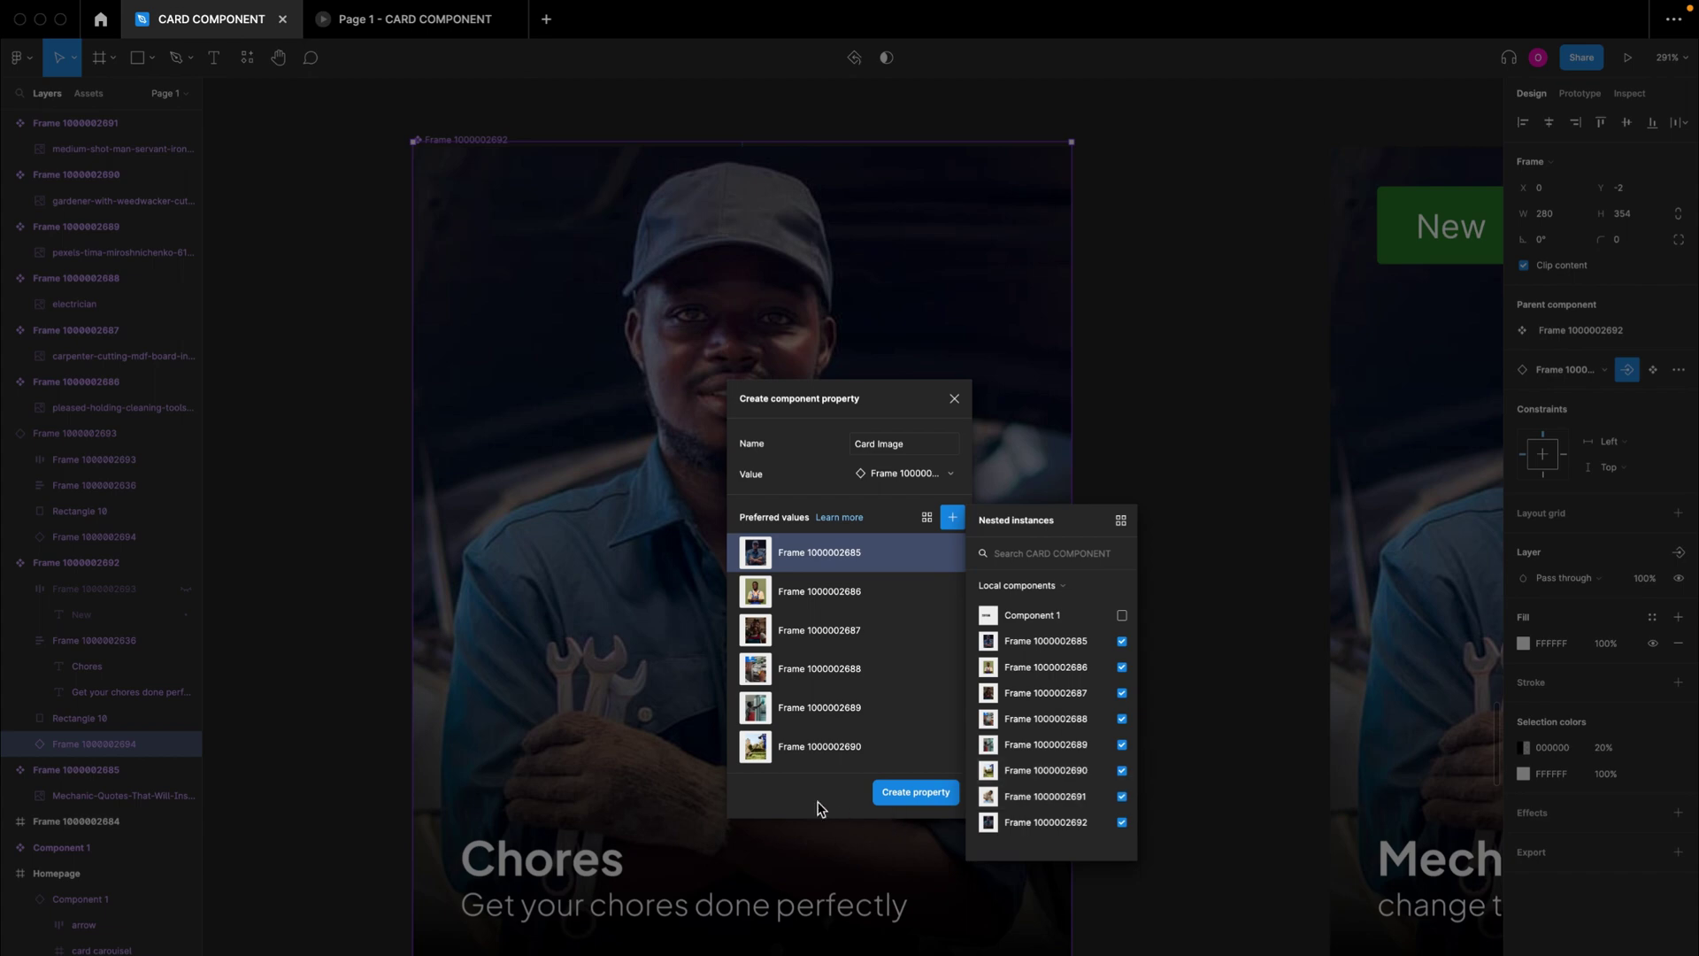
pyautogui.click(915, 794)
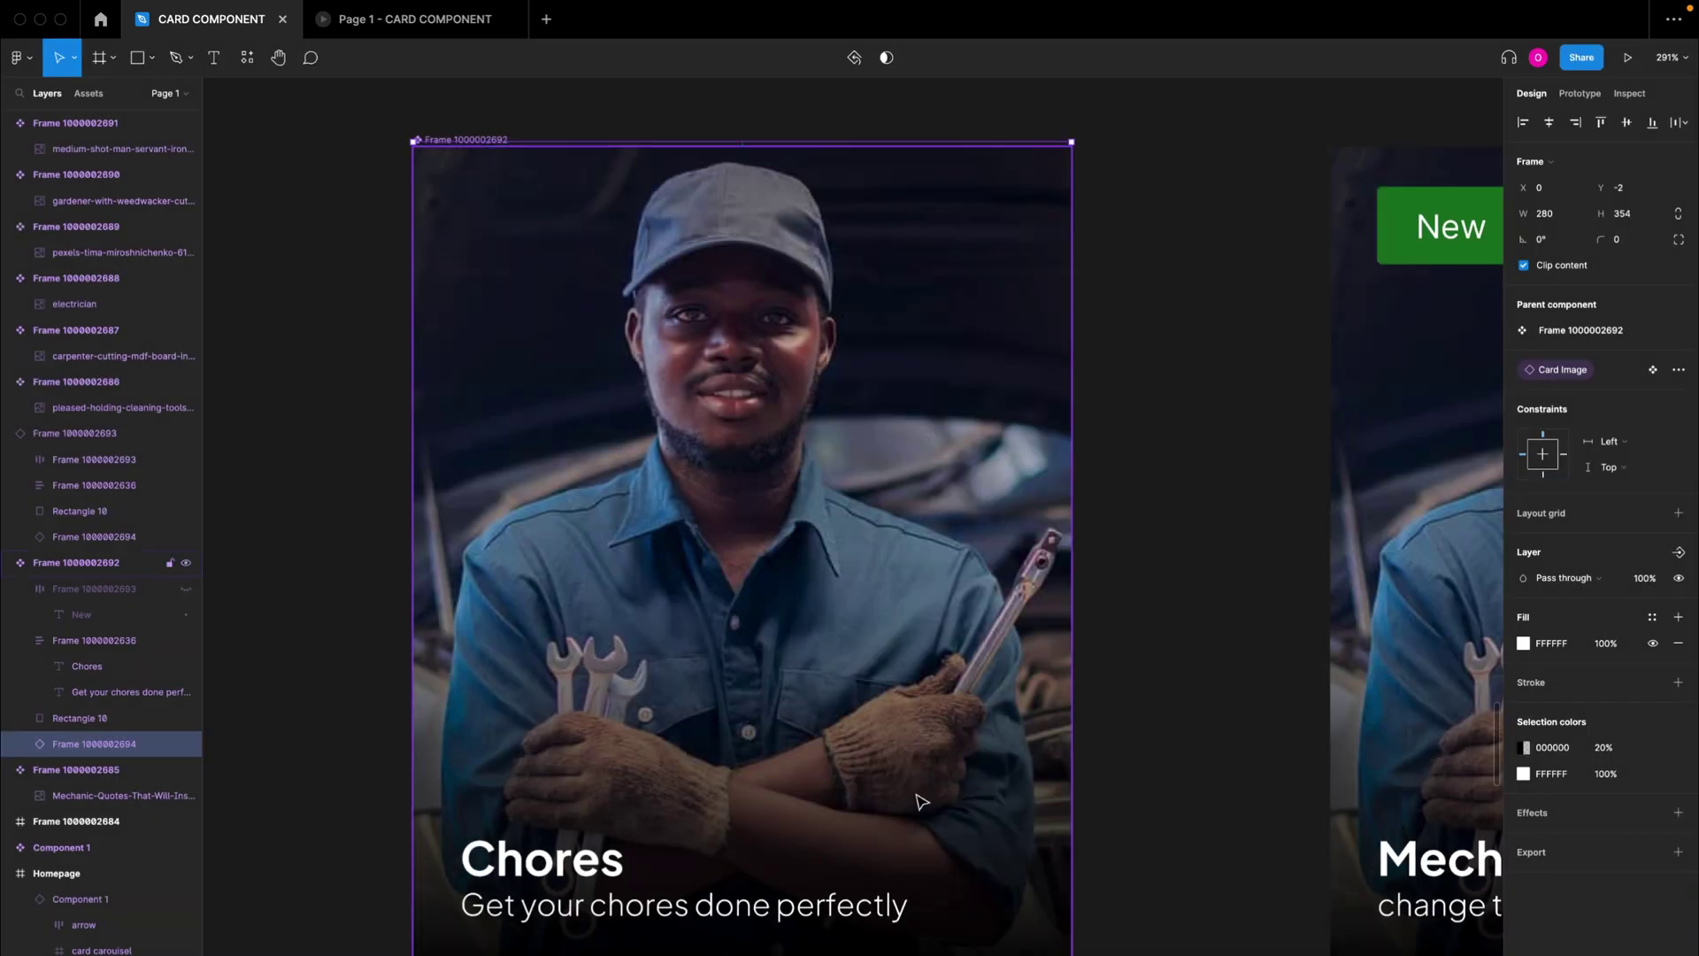
pyautogui.scroll(-5, 899, 794)
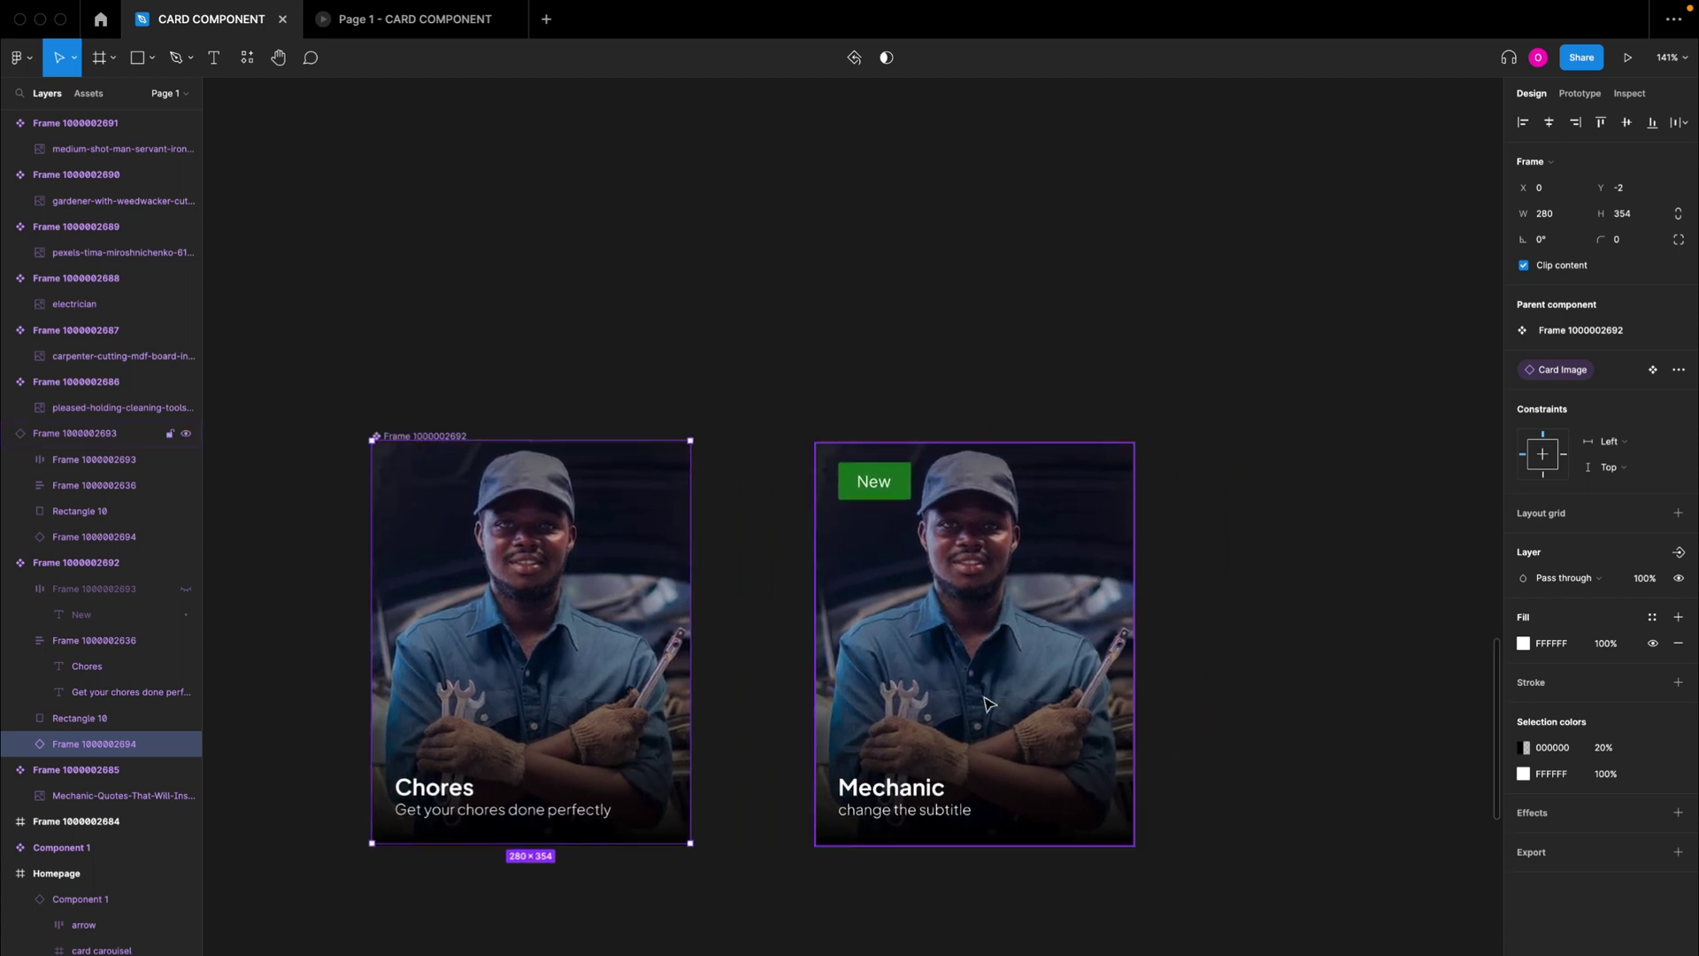
pyautogui.click(988, 704)
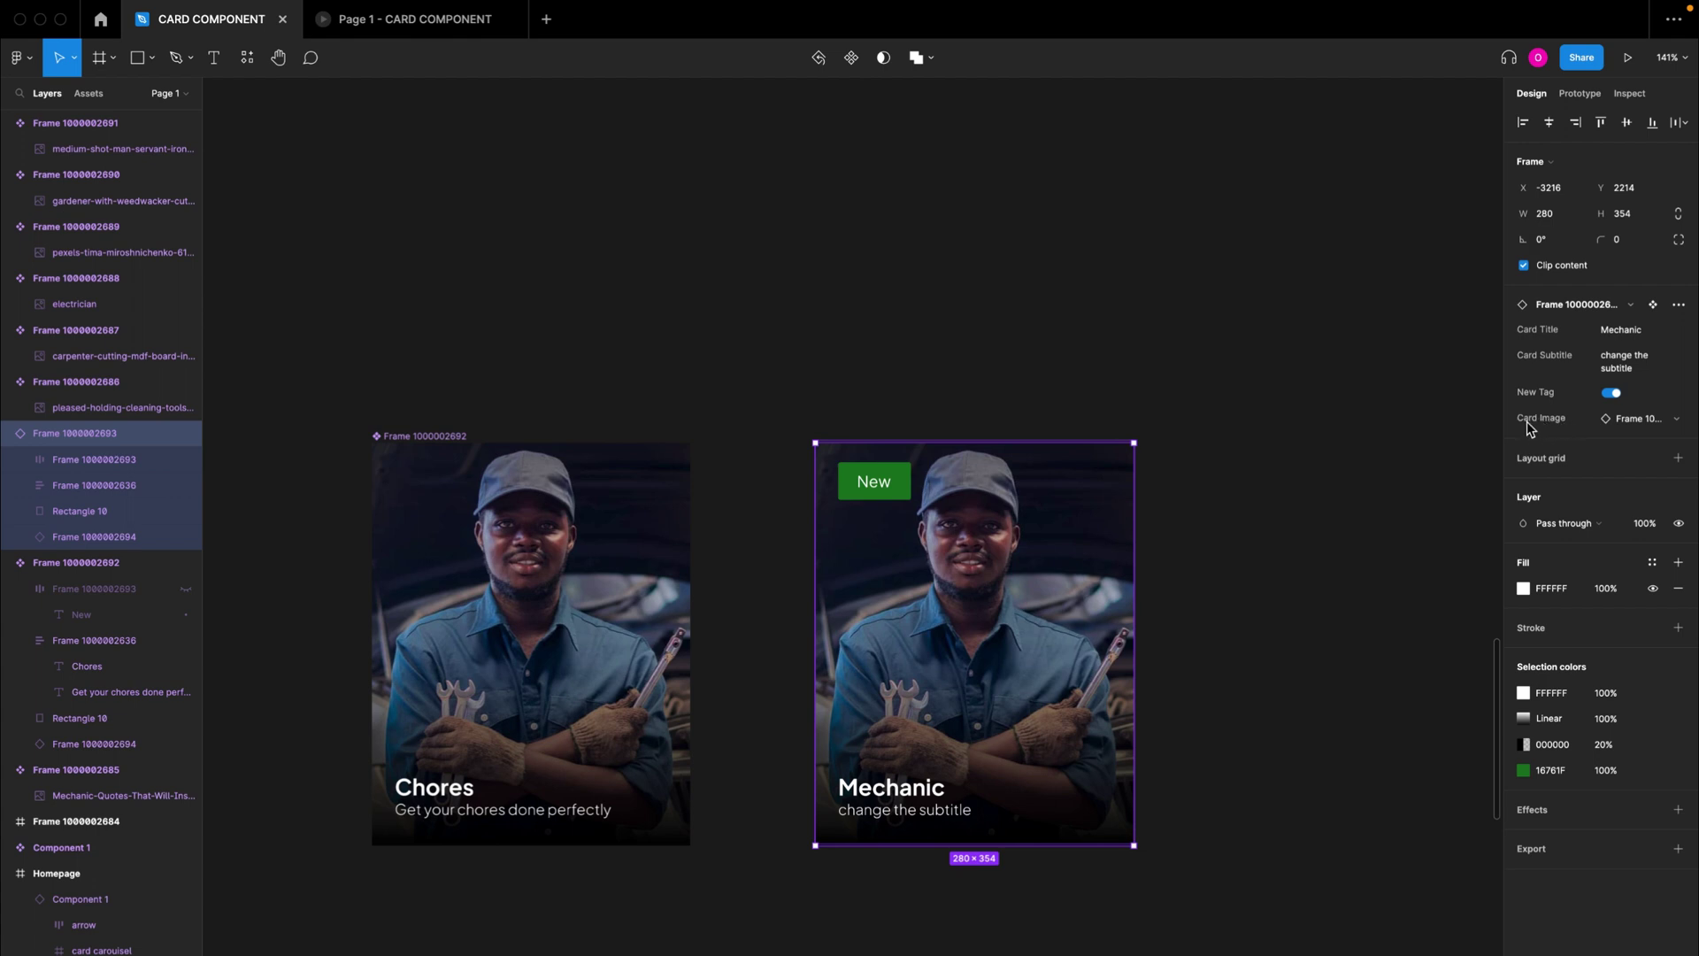
pyautogui.click(1646, 422)
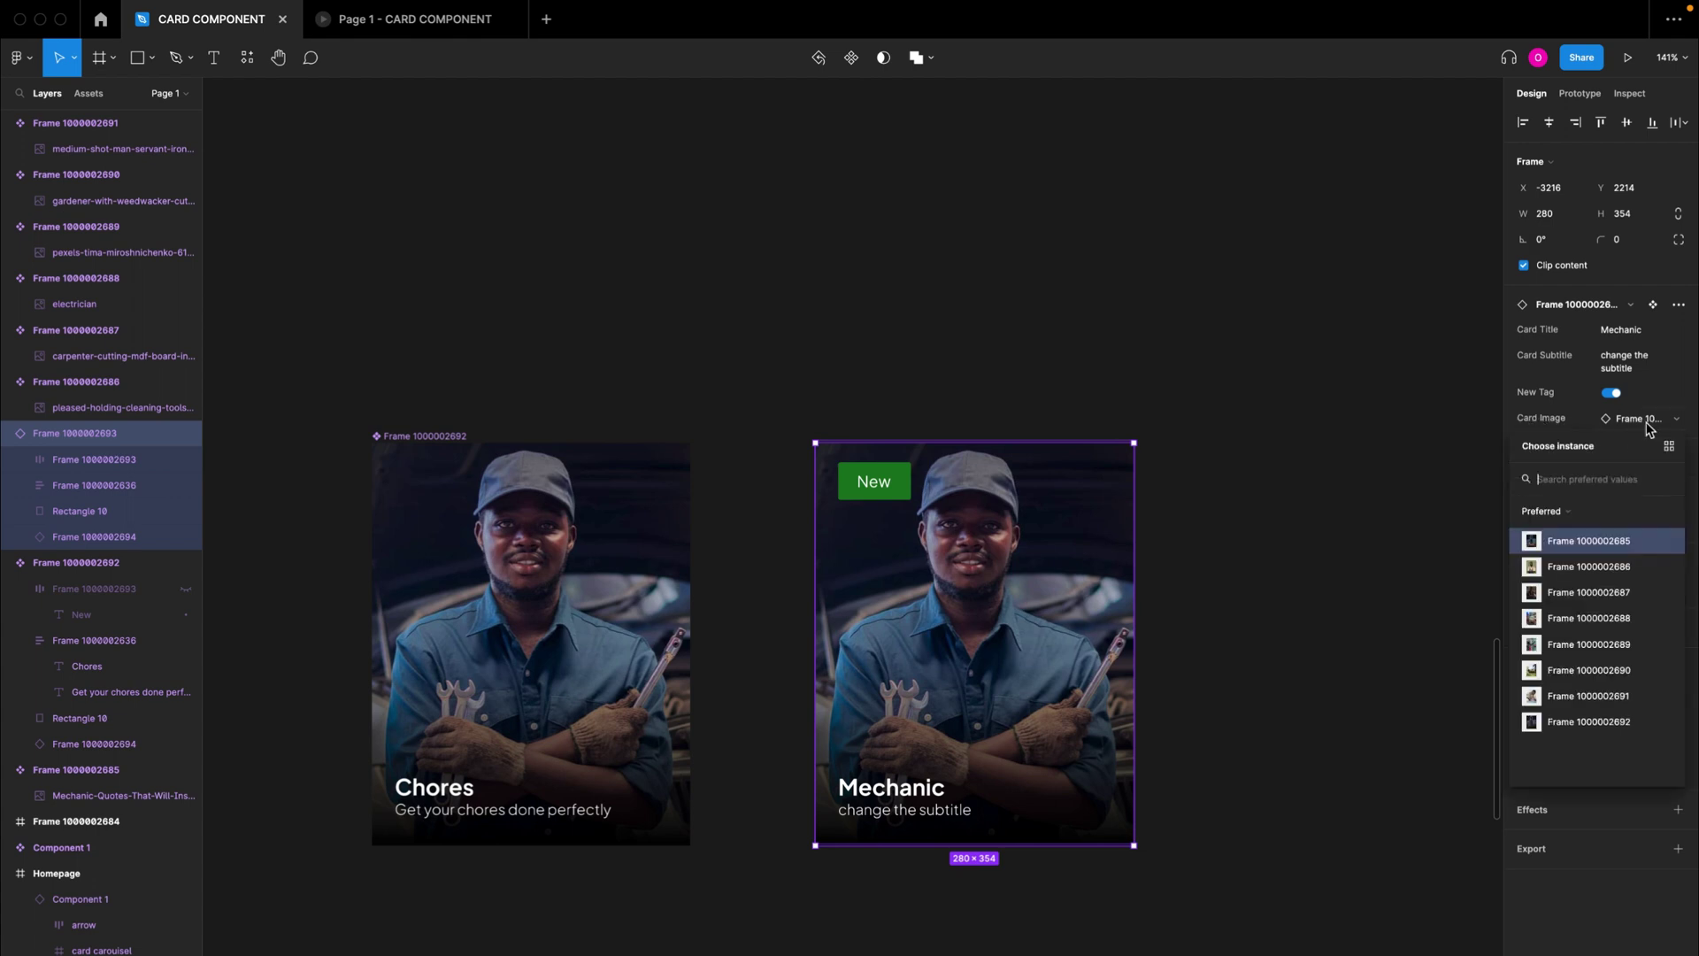
pyautogui.click(1584, 571)
pyautogui.hscroll(5, 1313, 619)
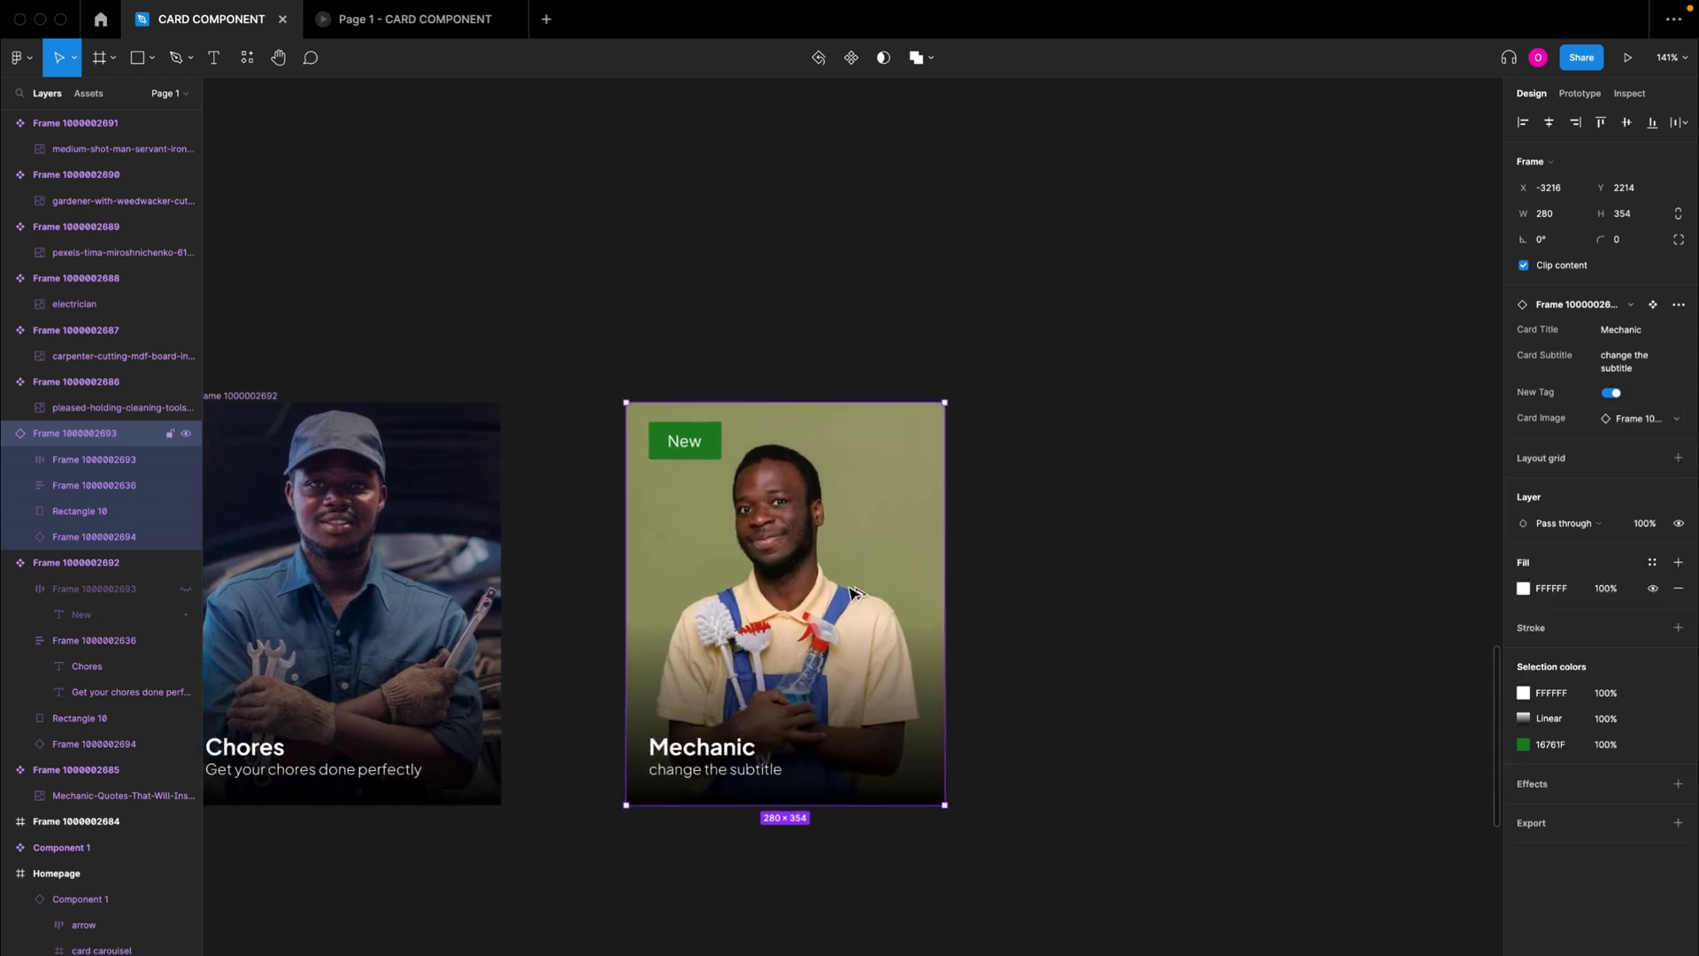
pyautogui.moveTo(853, 591); pyautogui.dragTo(1243, 593)
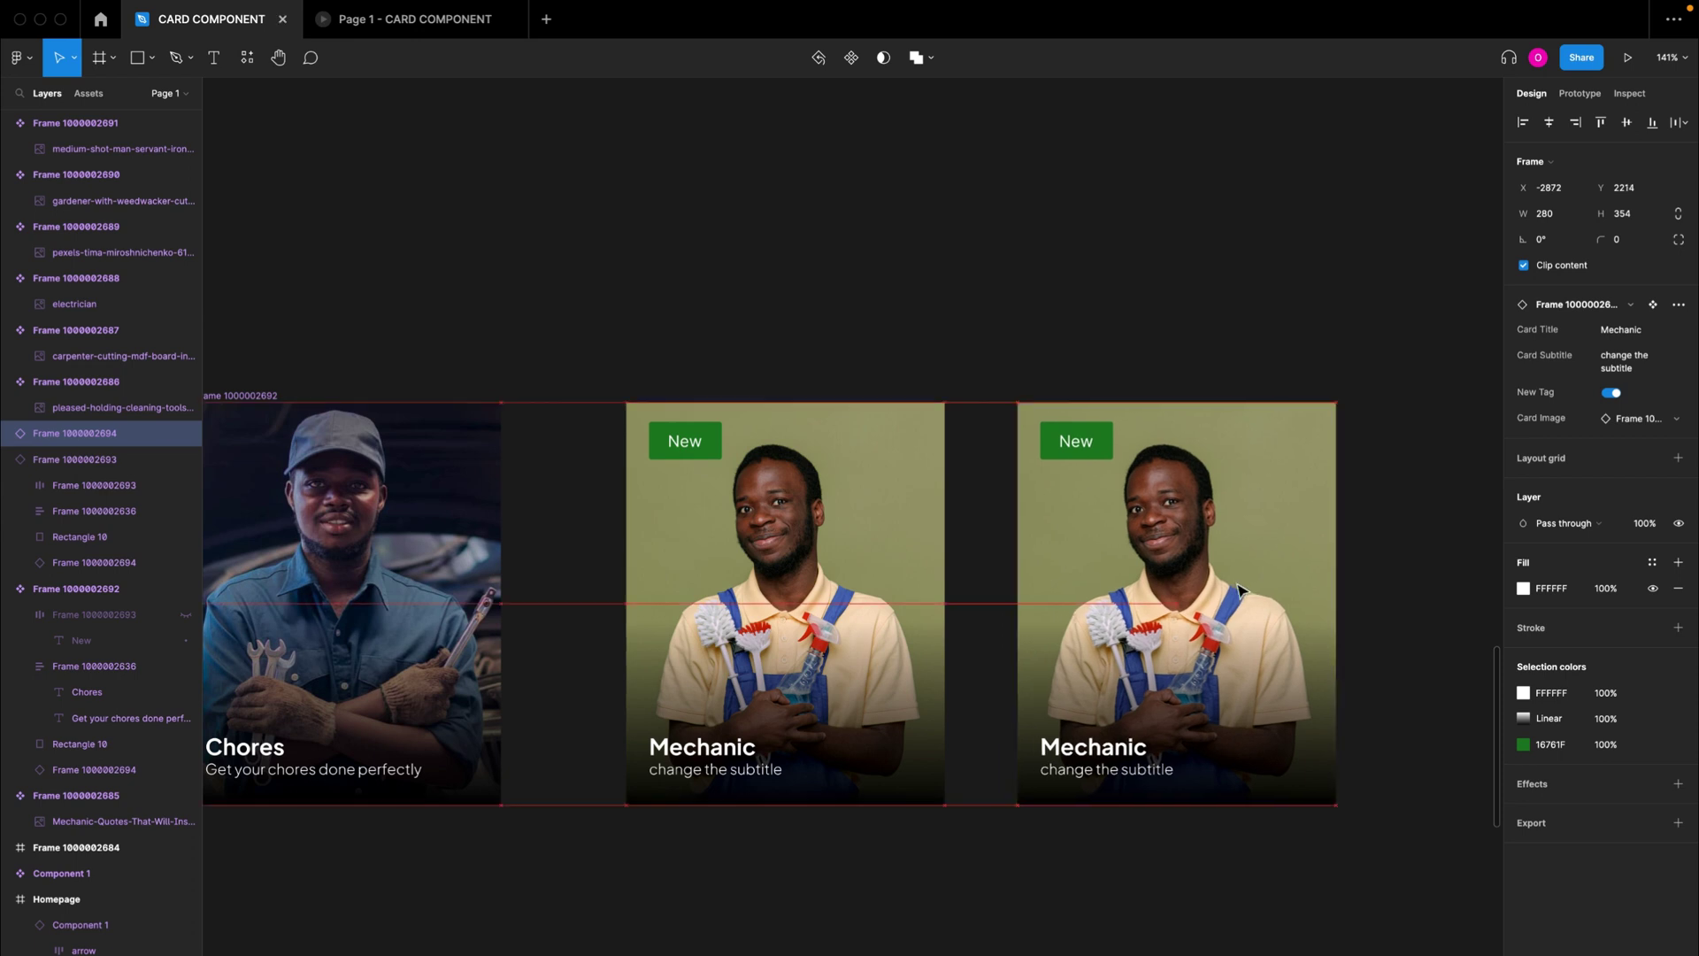
pyautogui.click(1650, 425)
pyautogui.click(1605, 588)
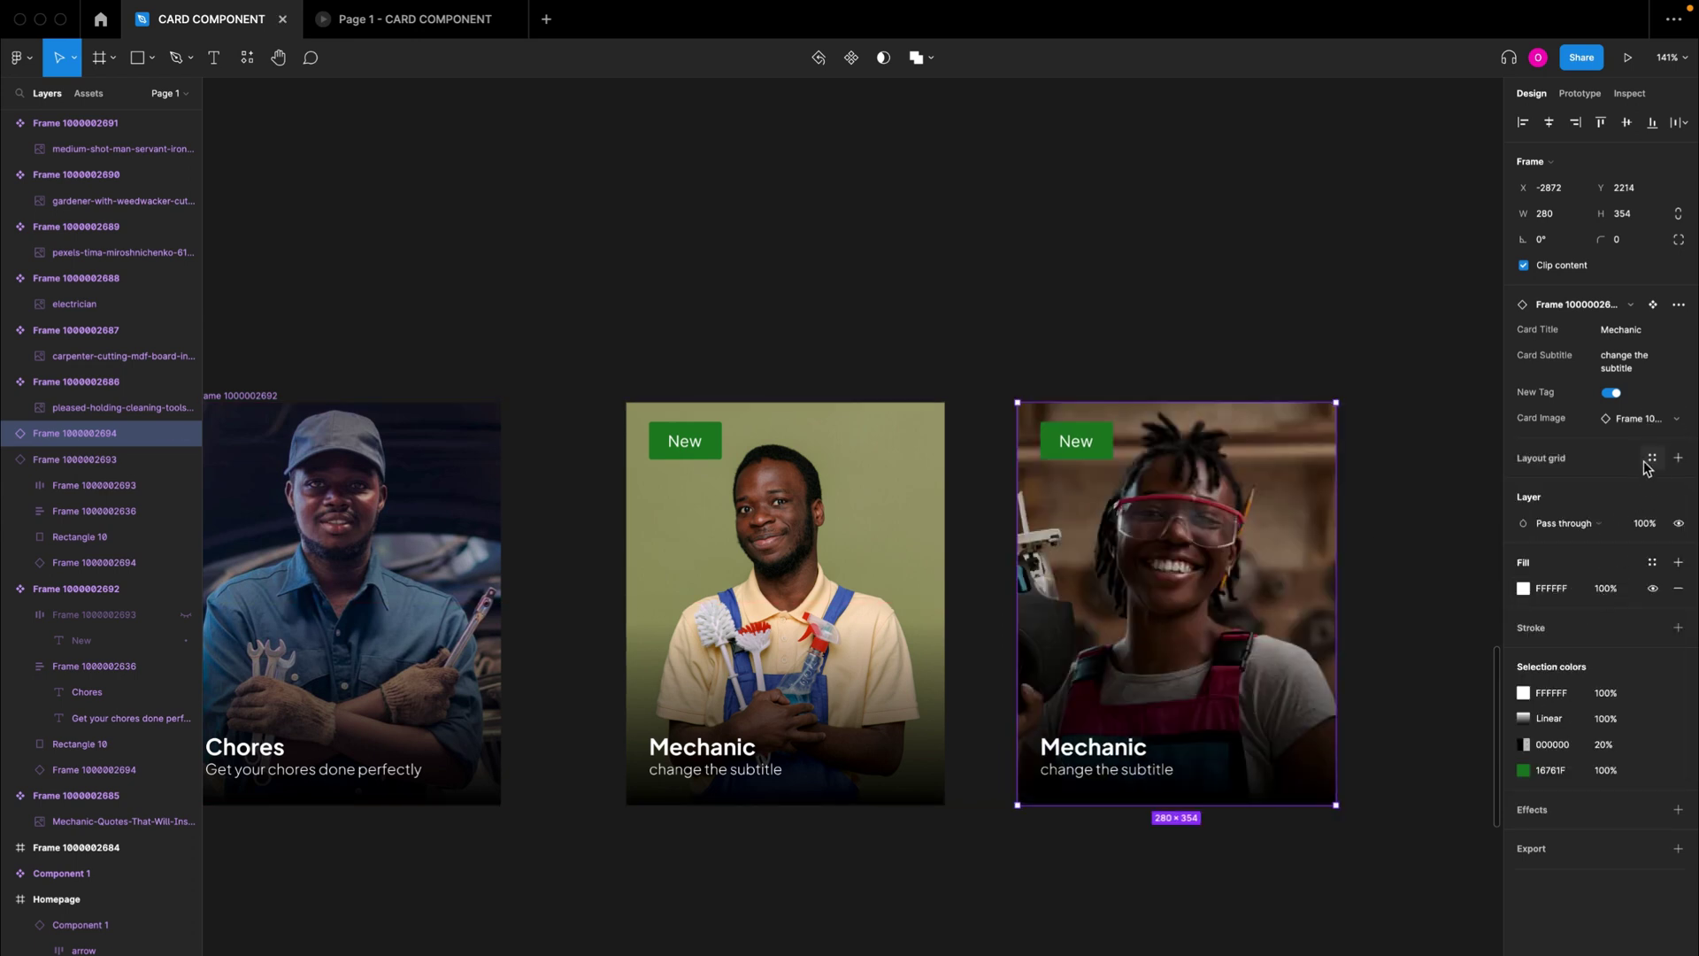
pyautogui.click(1650, 428)
pyautogui.click(1606, 617)
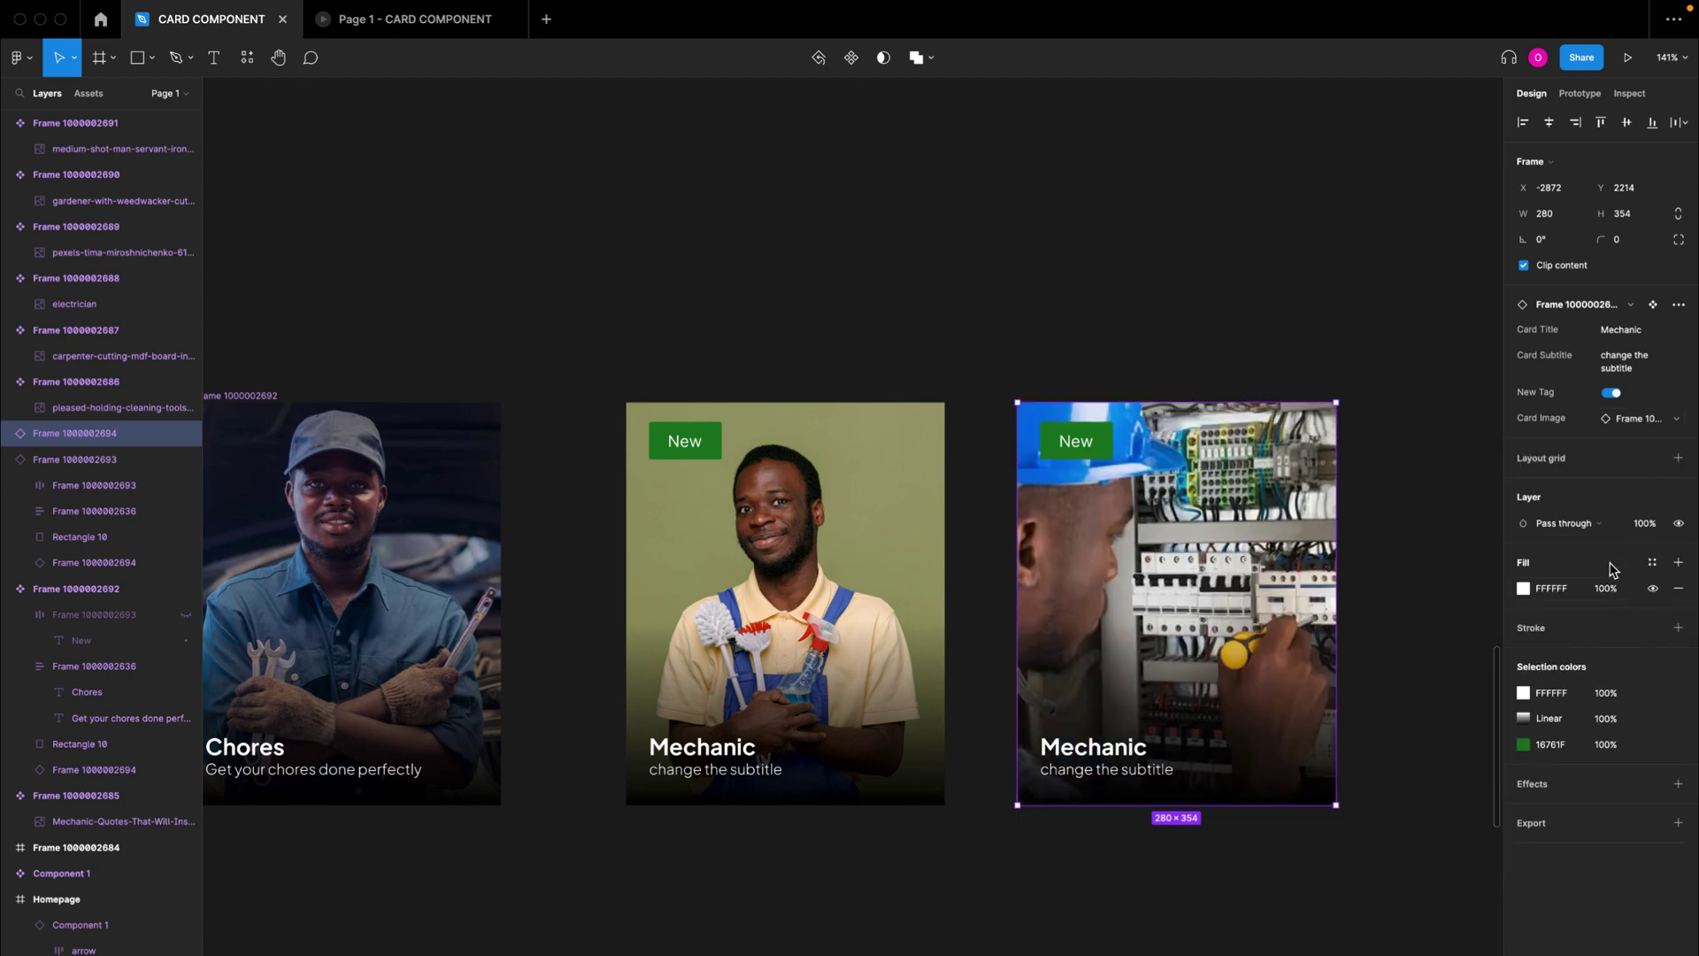
pyautogui.click(1650, 425)
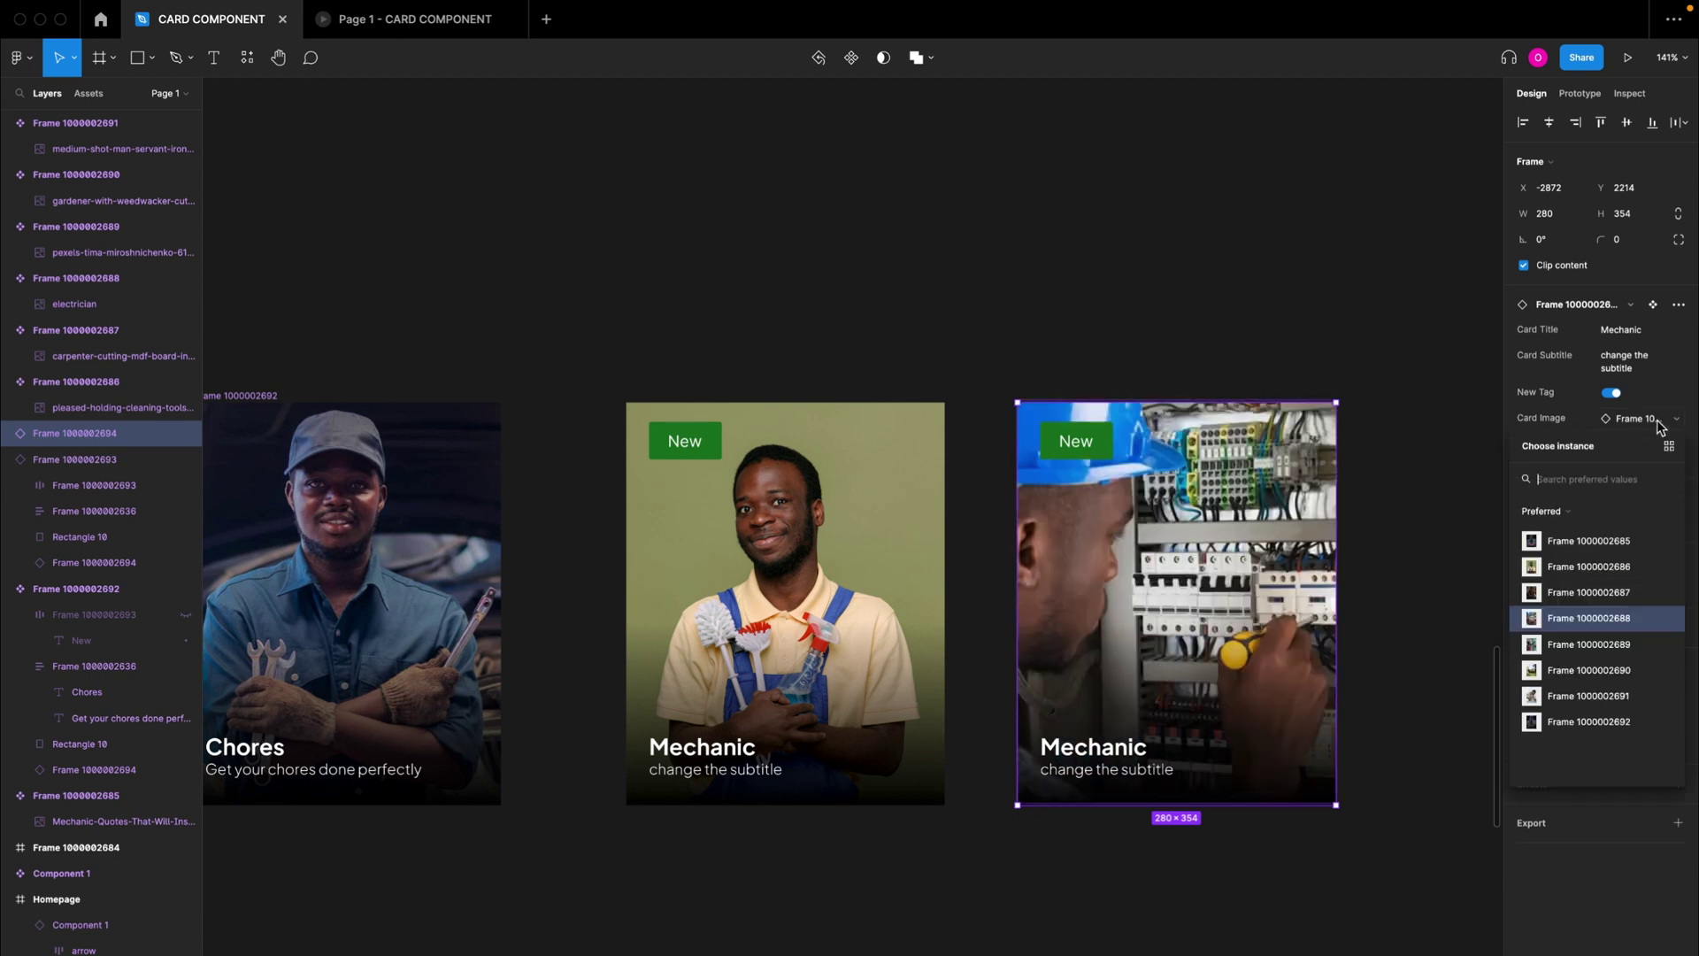
pyautogui.click(1594, 650)
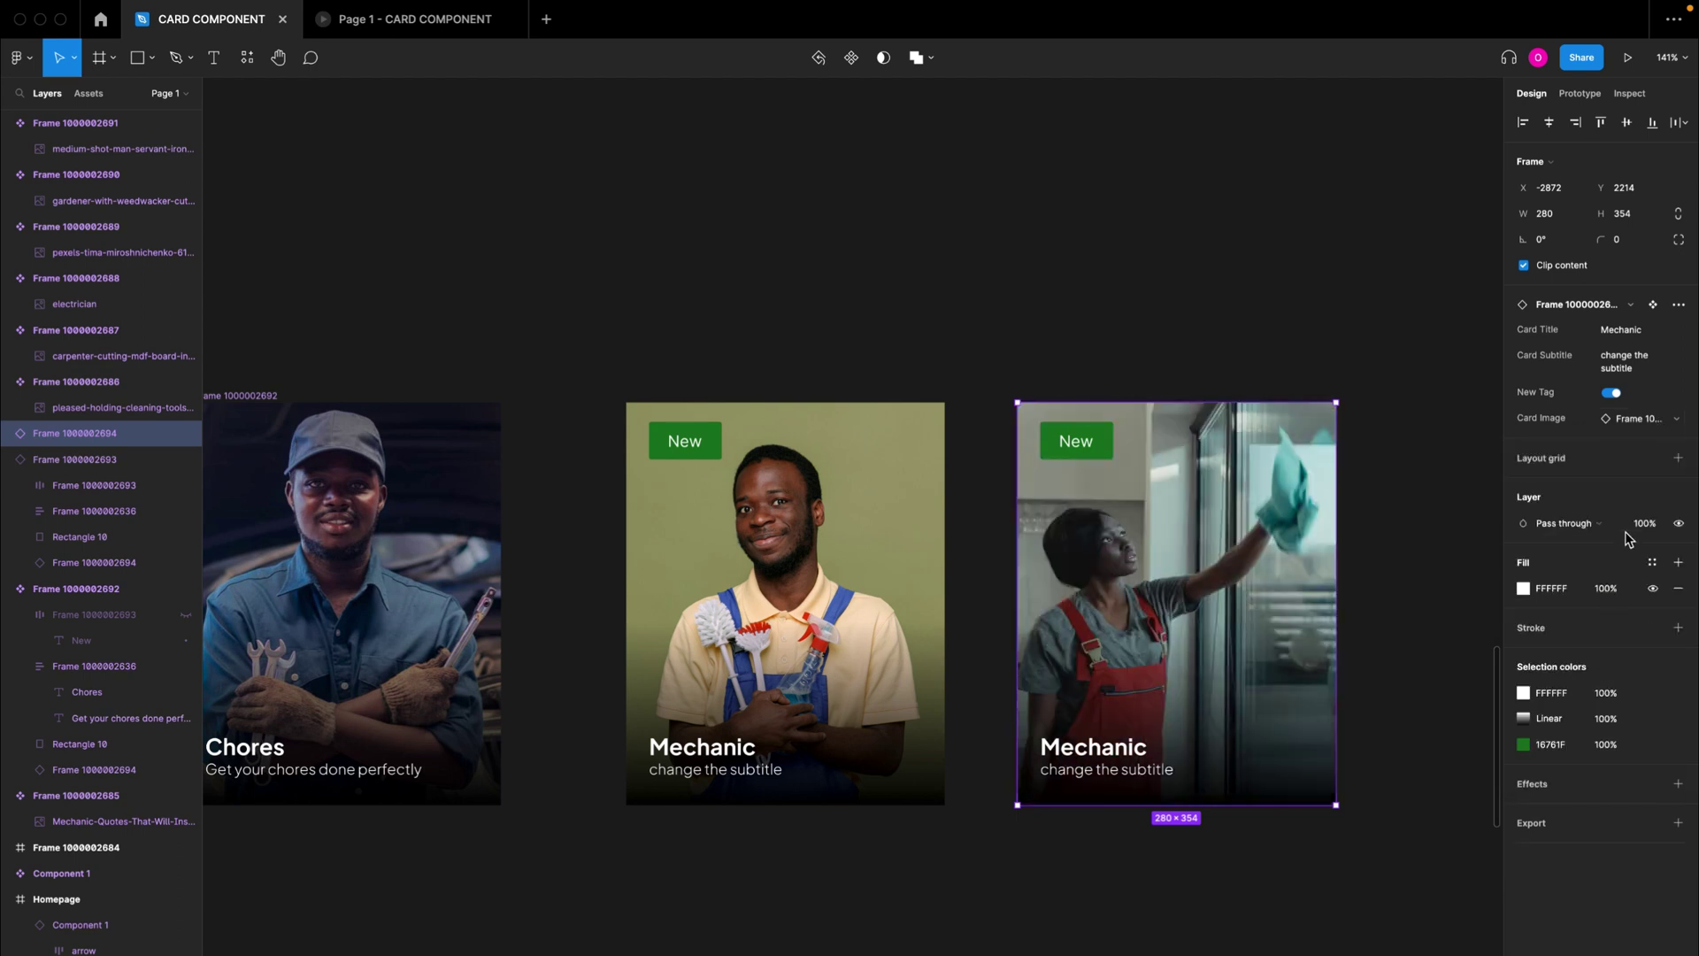
pyautogui.click(1650, 425)
pyautogui.click(1593, 676)
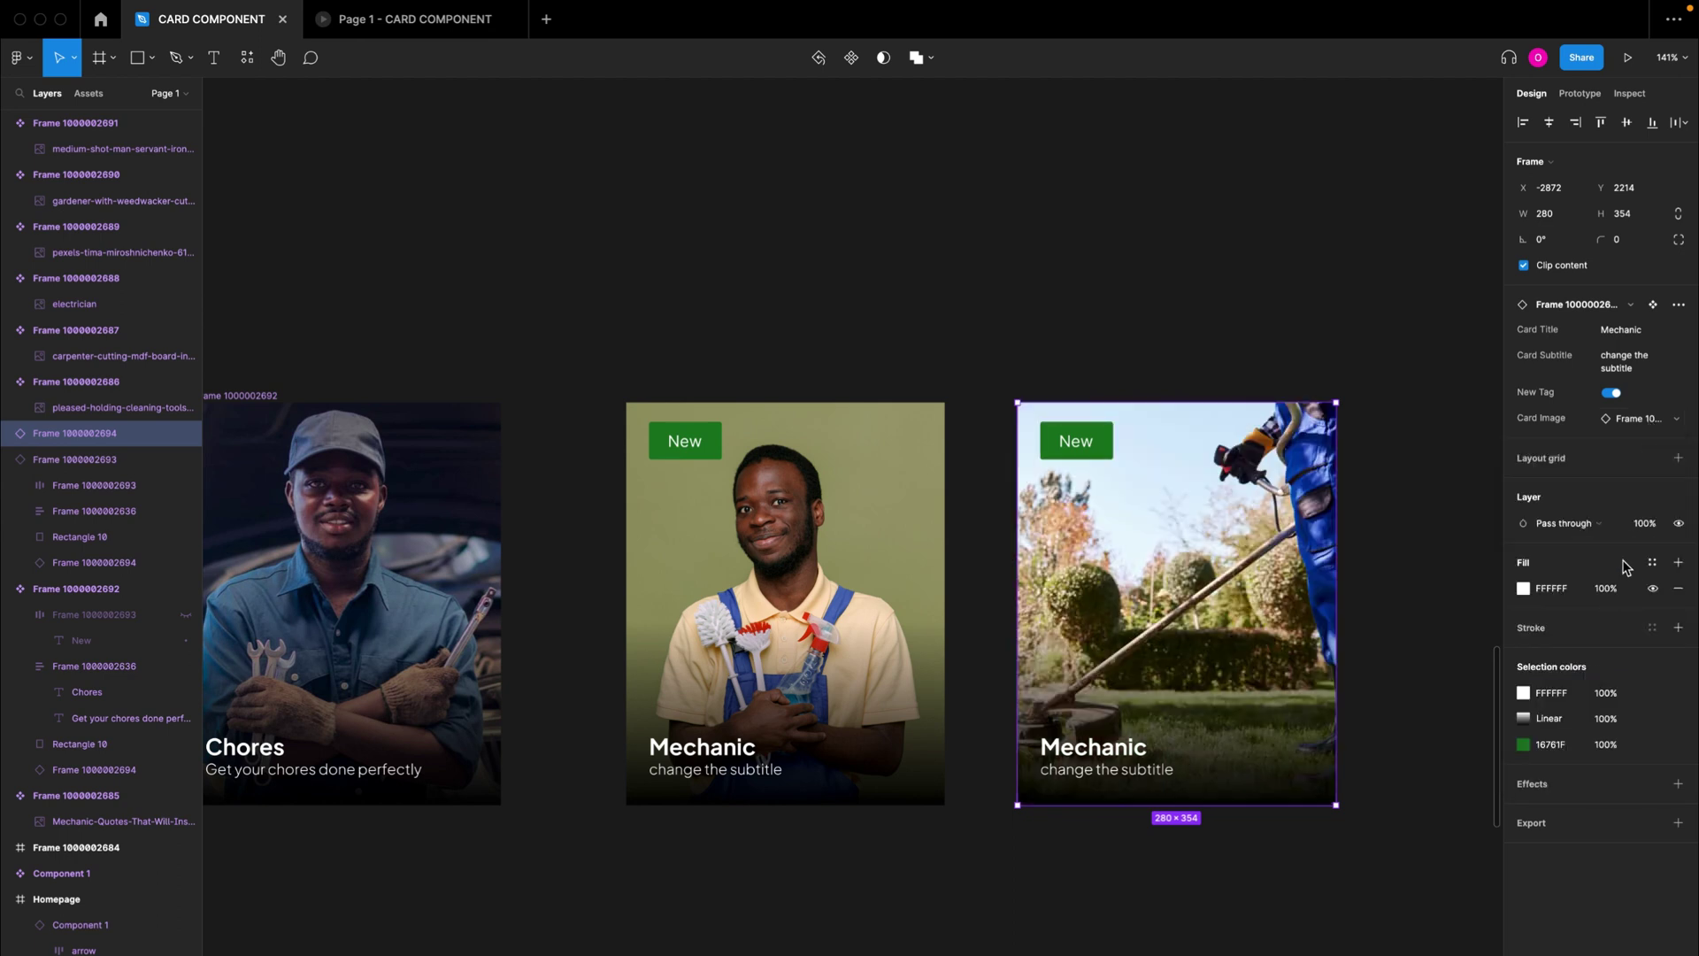
pyautogui.click(1651, 426)
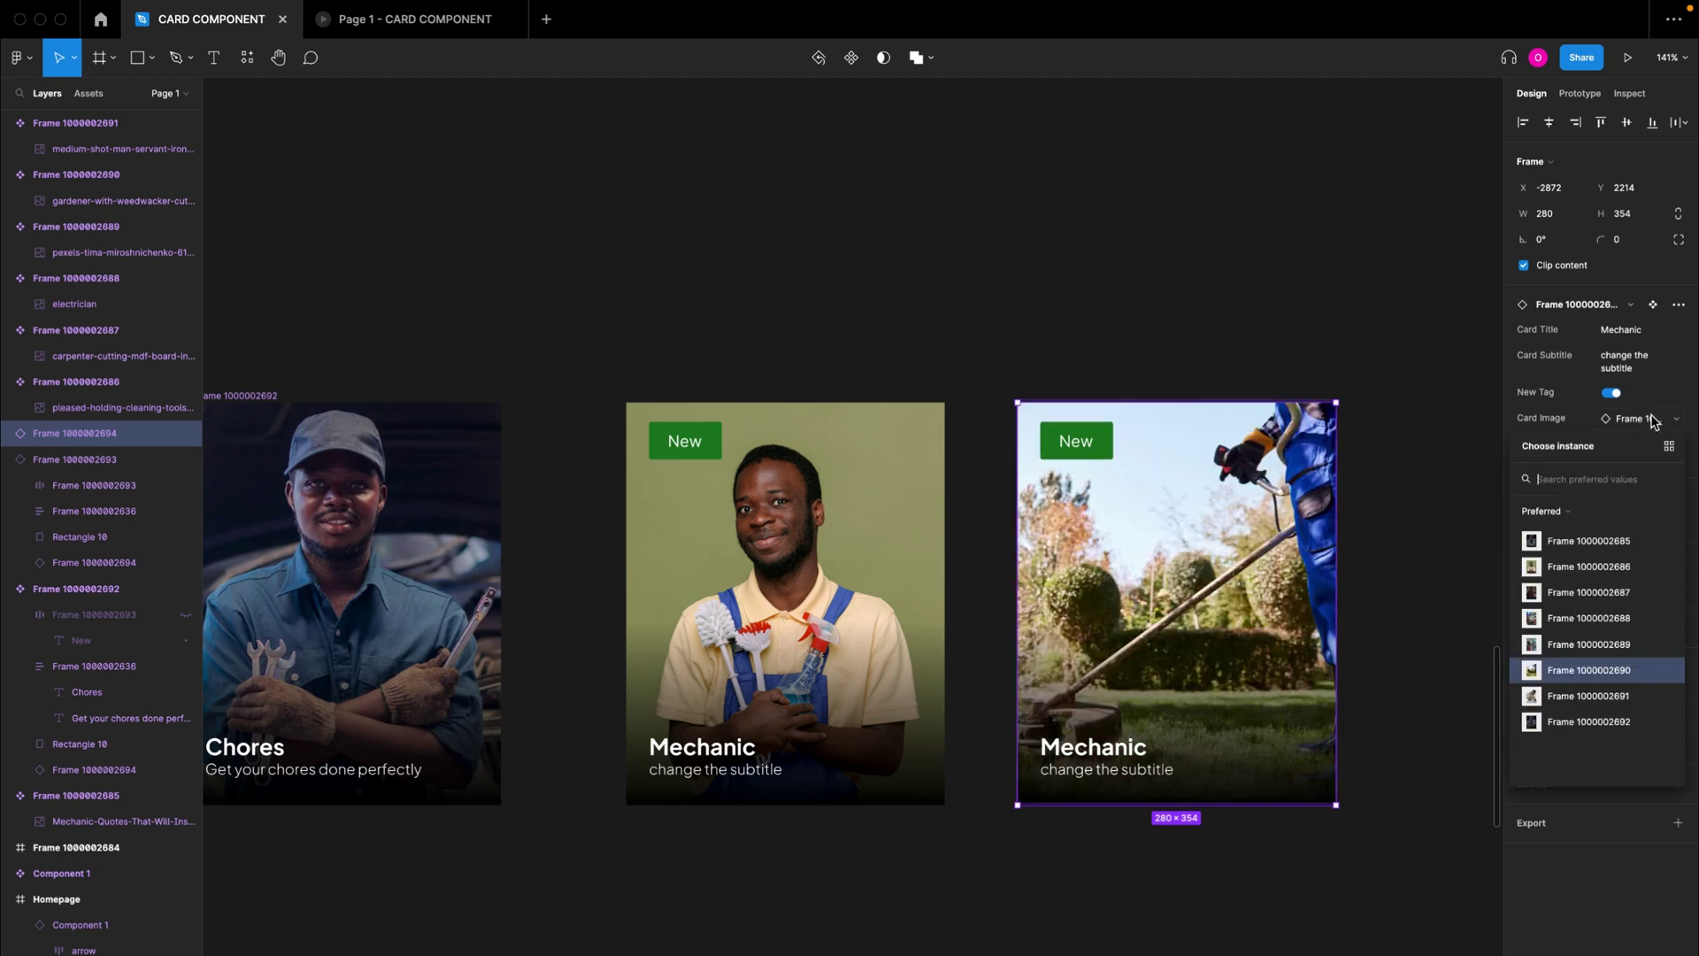
pyautogui.click(1586, 697)
pyautogui.click(1639, 425)
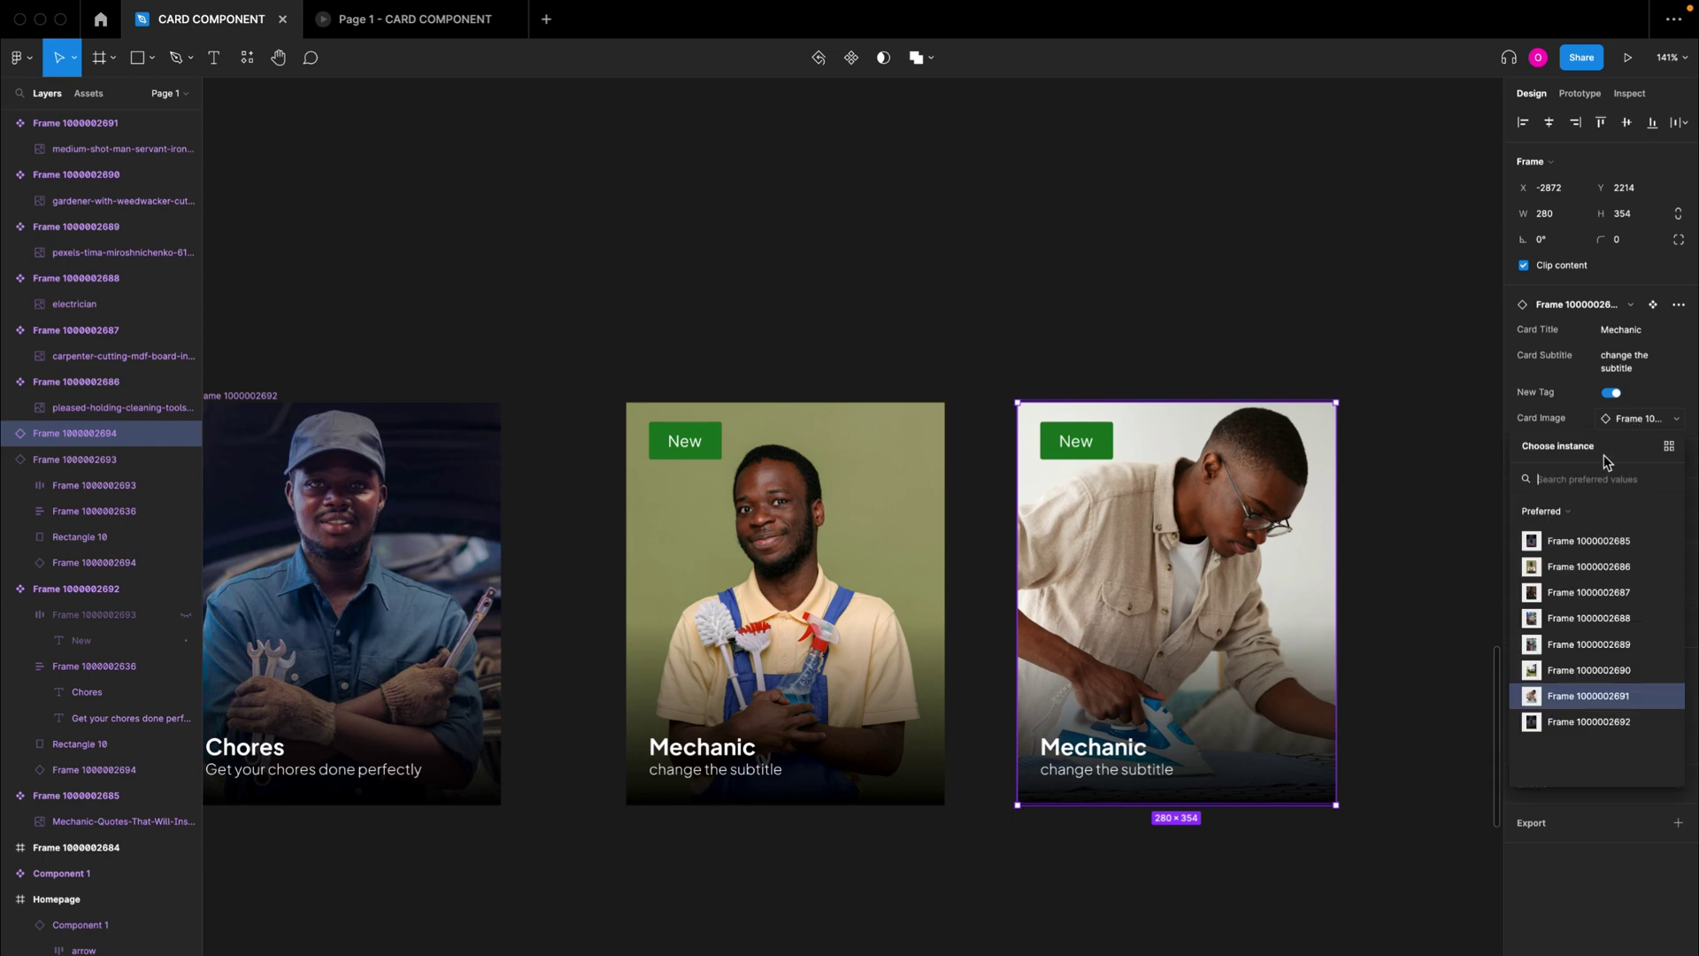
pyautogui.click(1569, 624)
pyautogui.click(1413, 622)
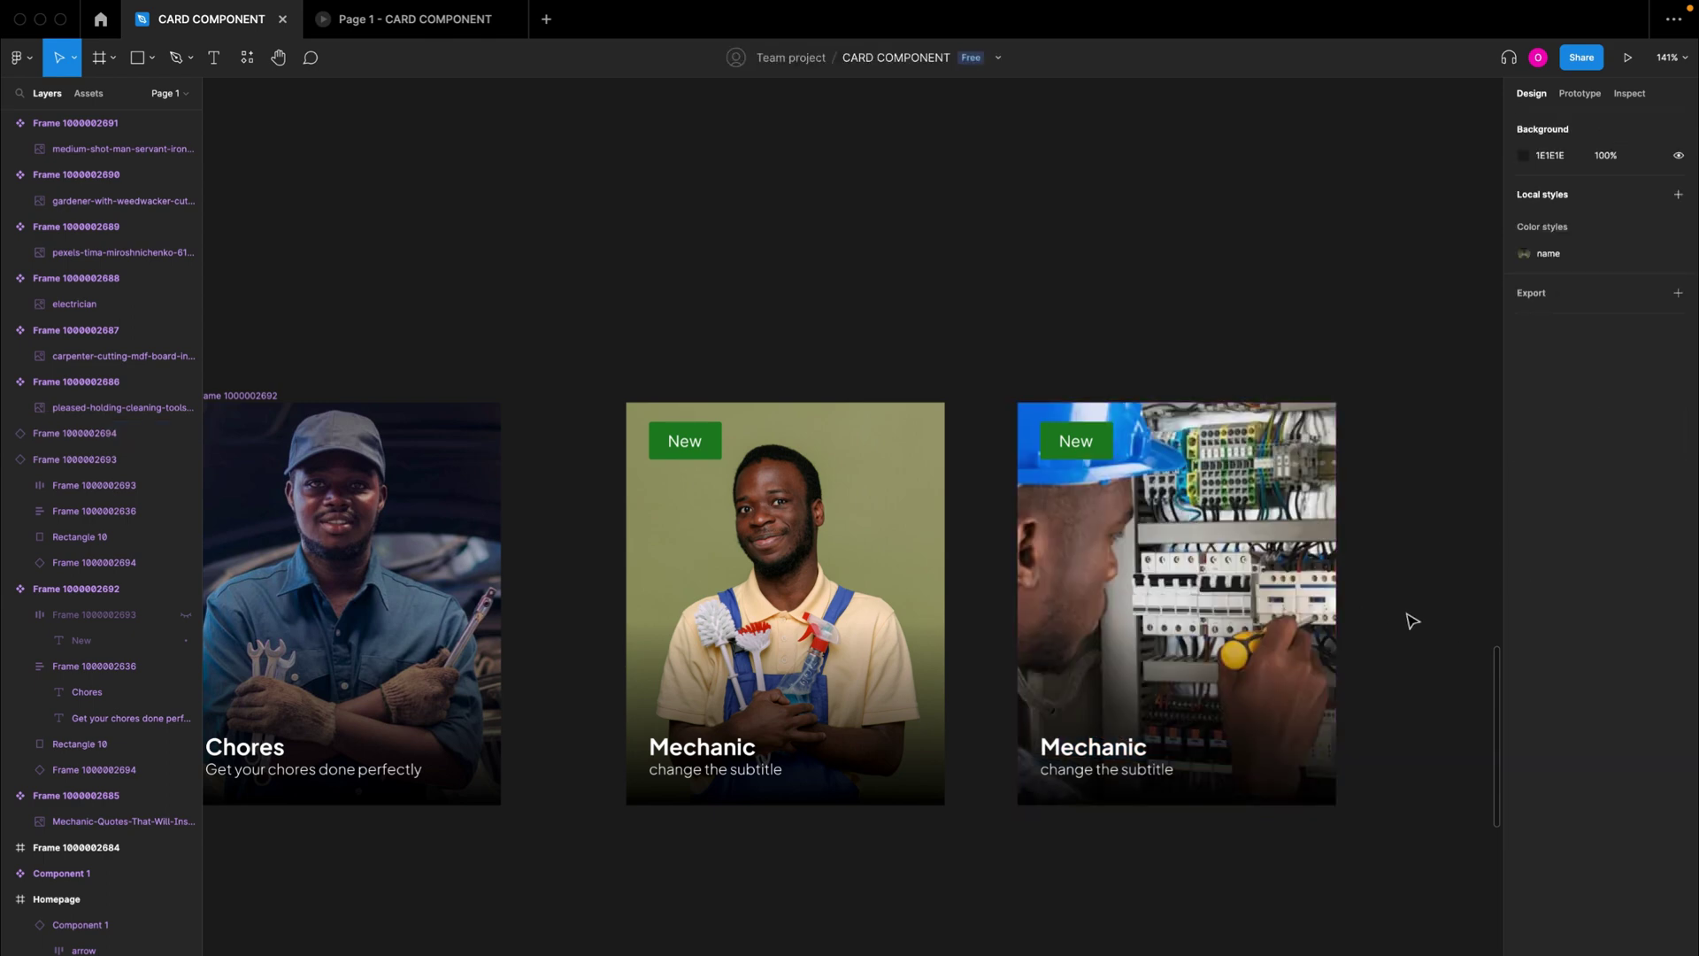
pyautogui.click(718, 751)
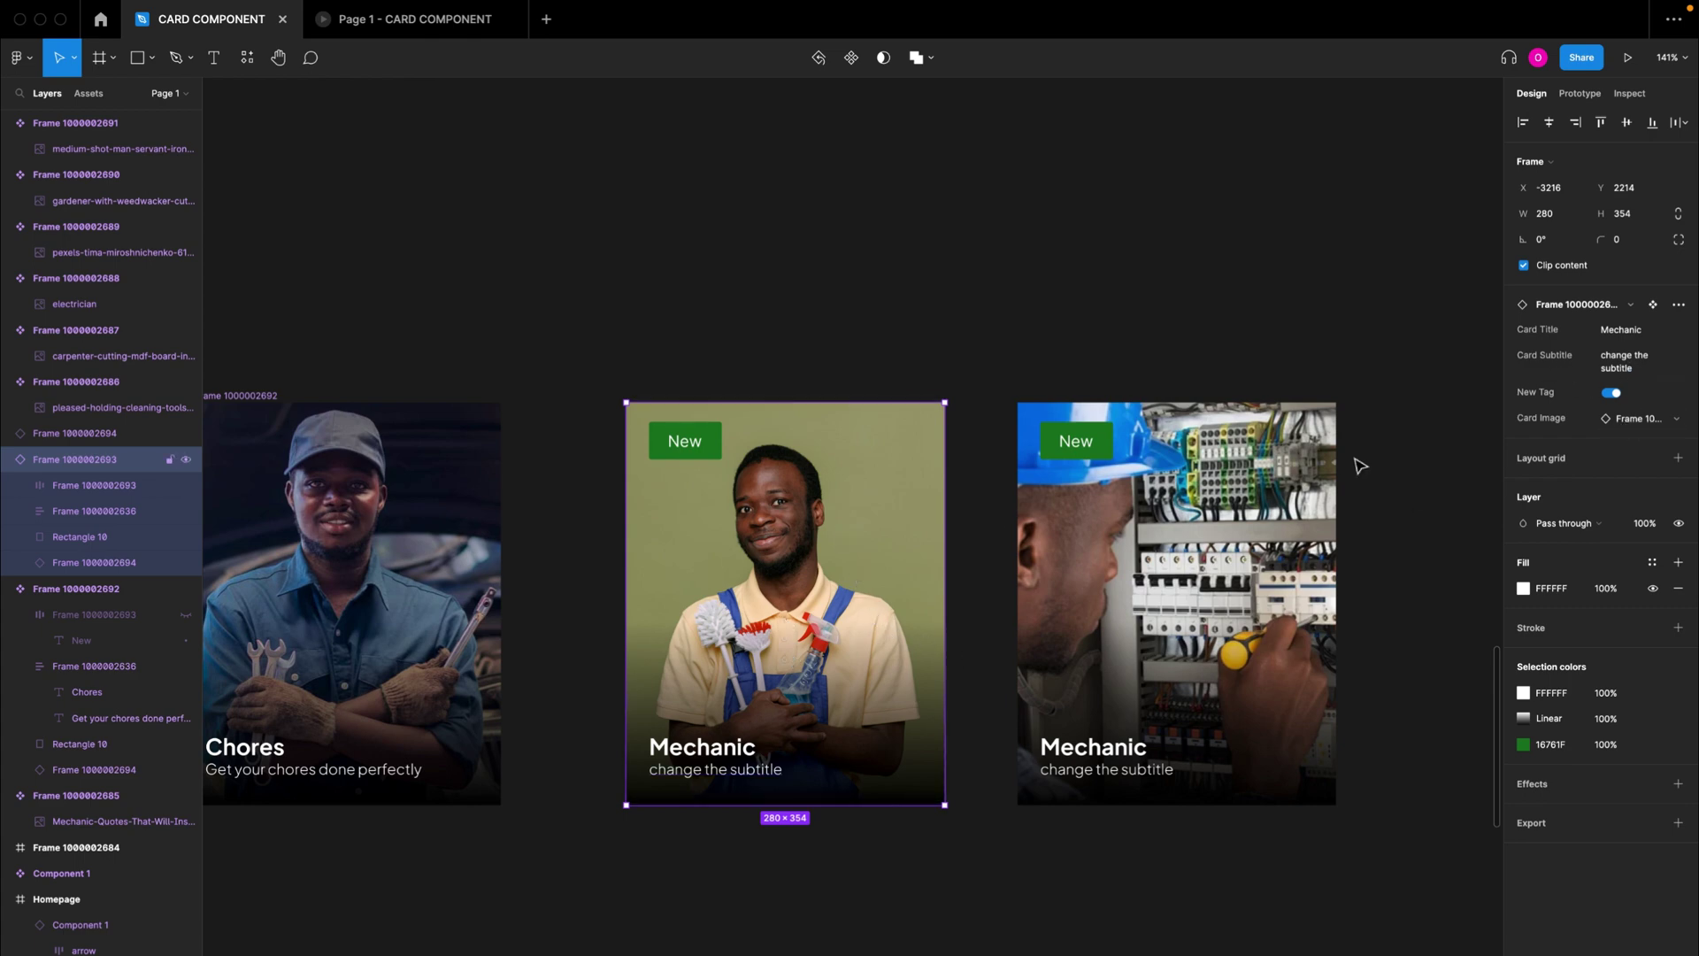
pyautogui.click(1672, 422)
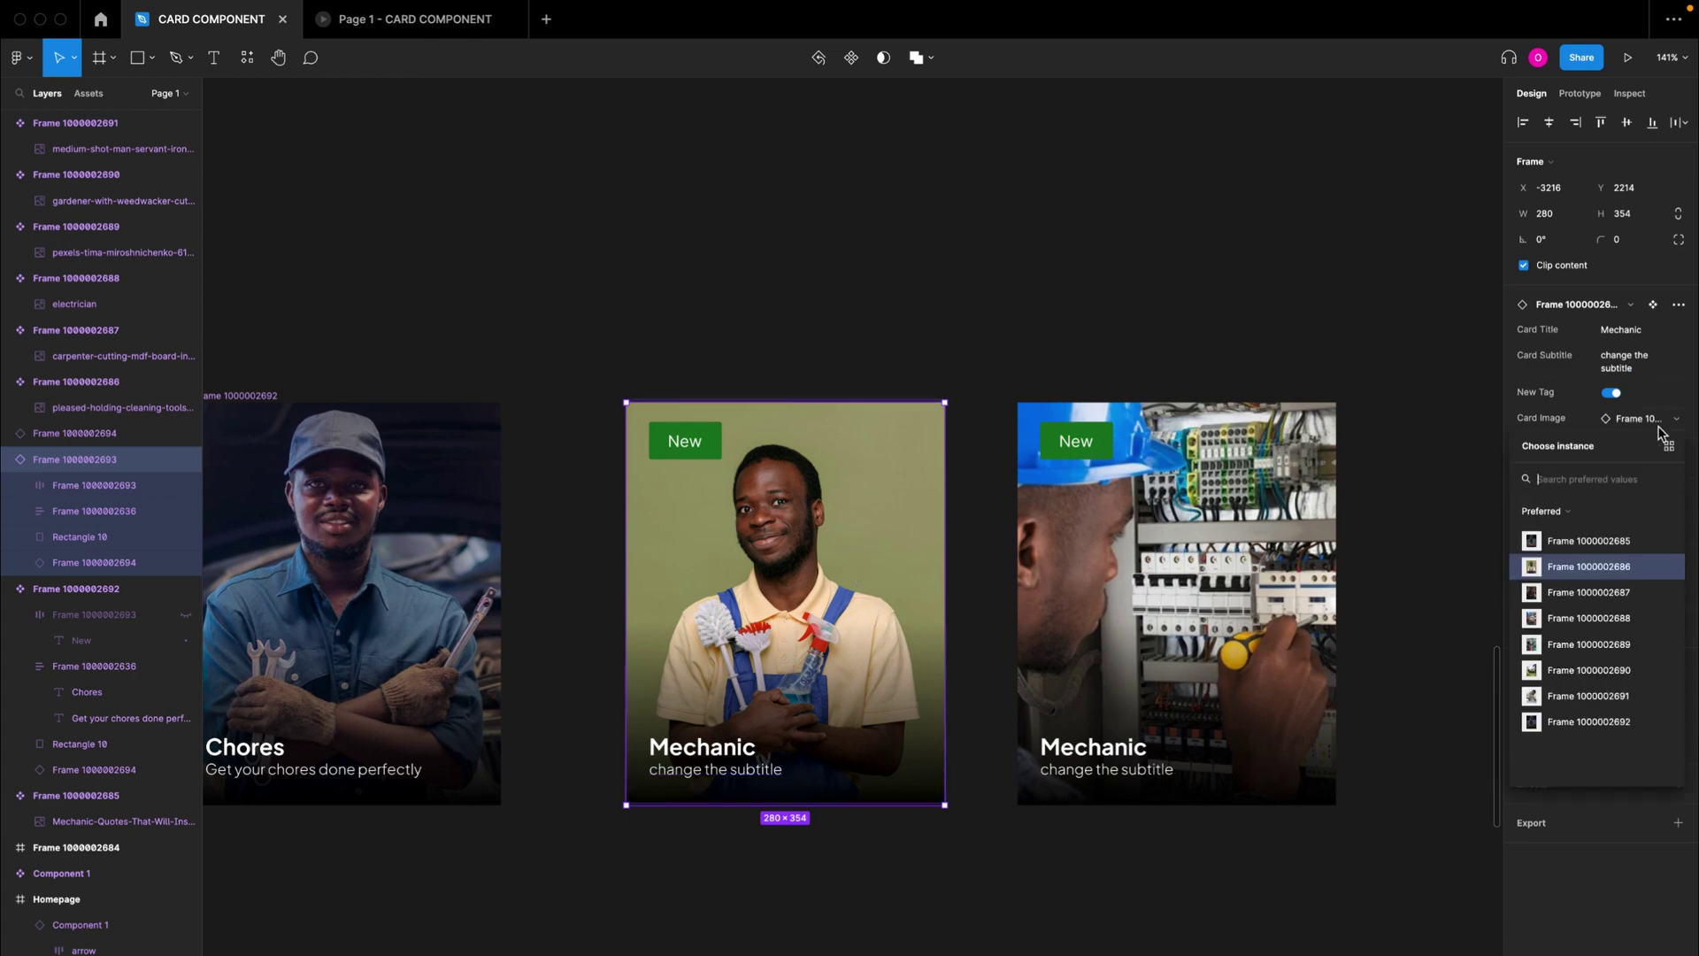
pyautogui.click(1586, 542)
pyautogui.hscroll(3, 1011, 604)
pyautogui.scroll(-1, 1012, 604)
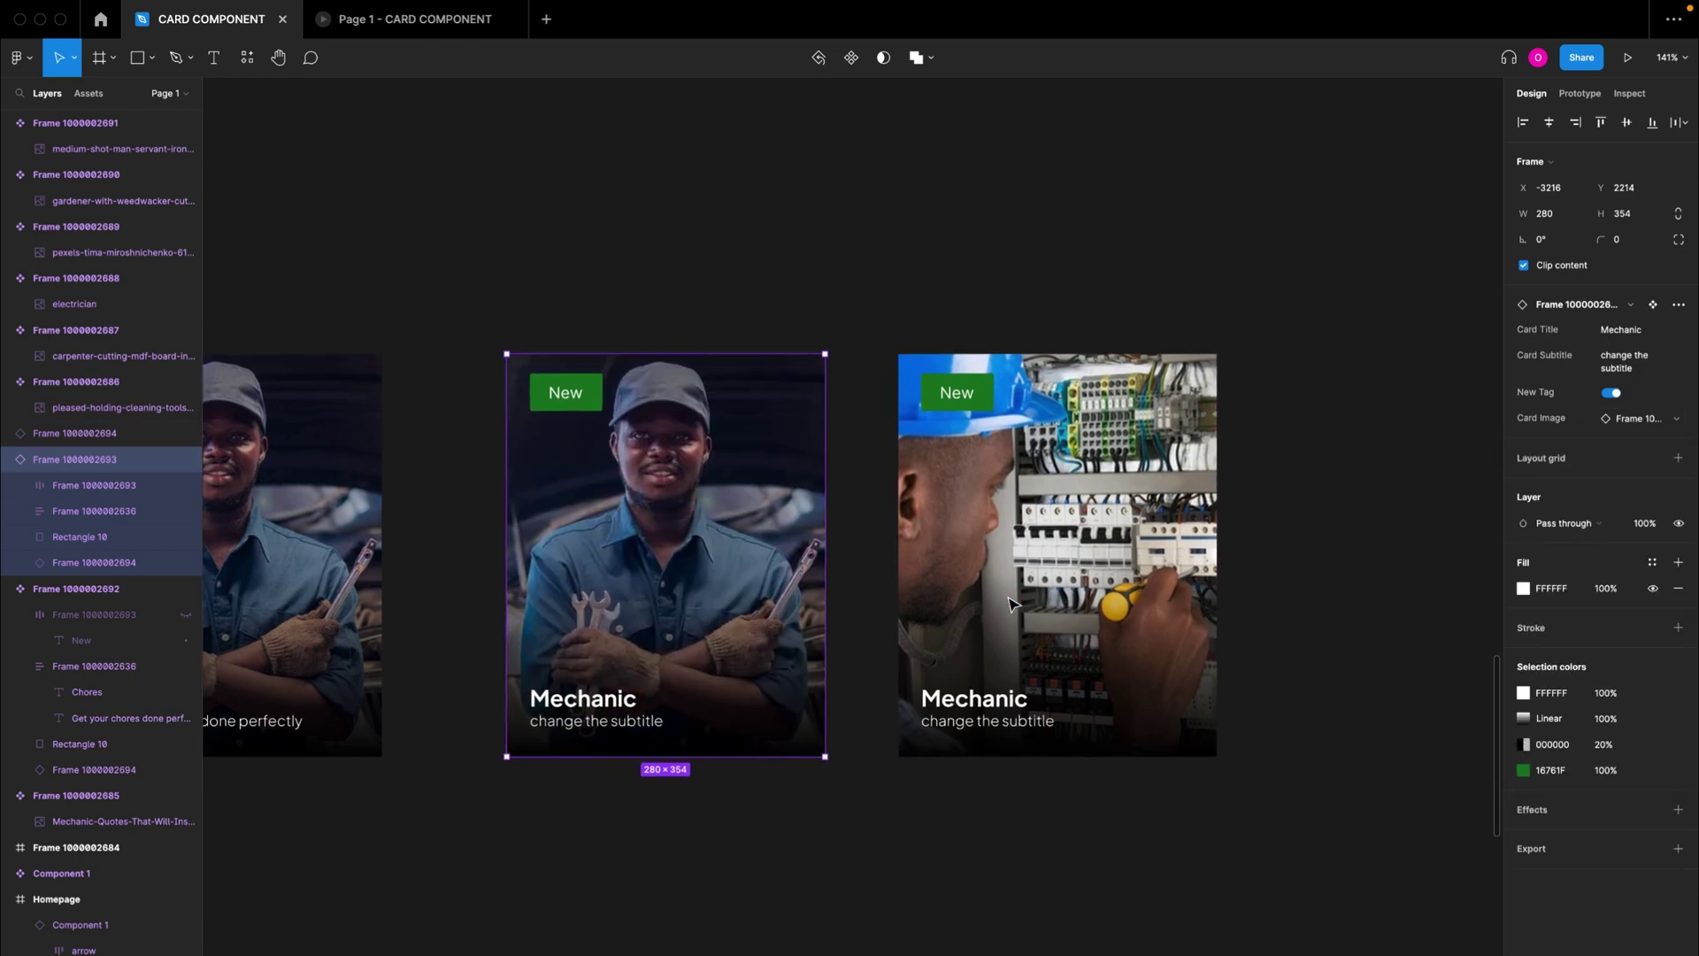
# Set the Card Title of the card with the electrician photo to "Electyrician", keeping its existing subtitle.
pyautogui.hscroll(4, 850, 586)
pyautogui.scroll(-1, 850, 587)
pyautogui.click(857, 567)
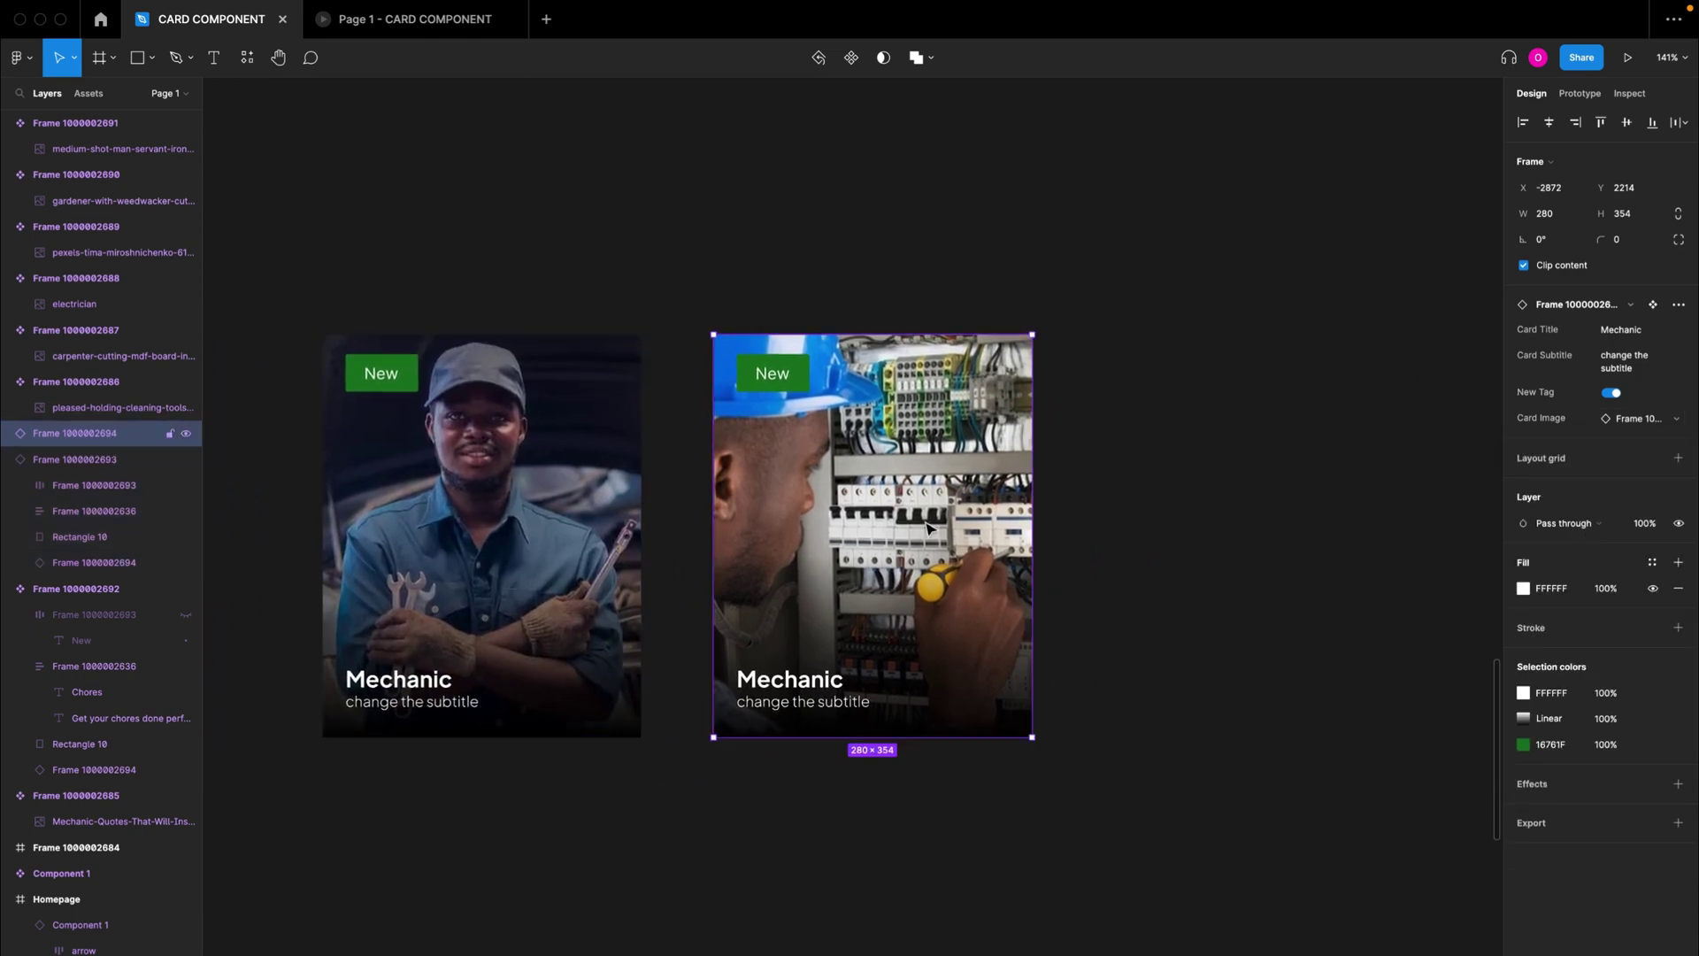
pyautogui.click(1634, 335)
pyautogui.write('Electyrici')
pyautogui.click(1651, 370)
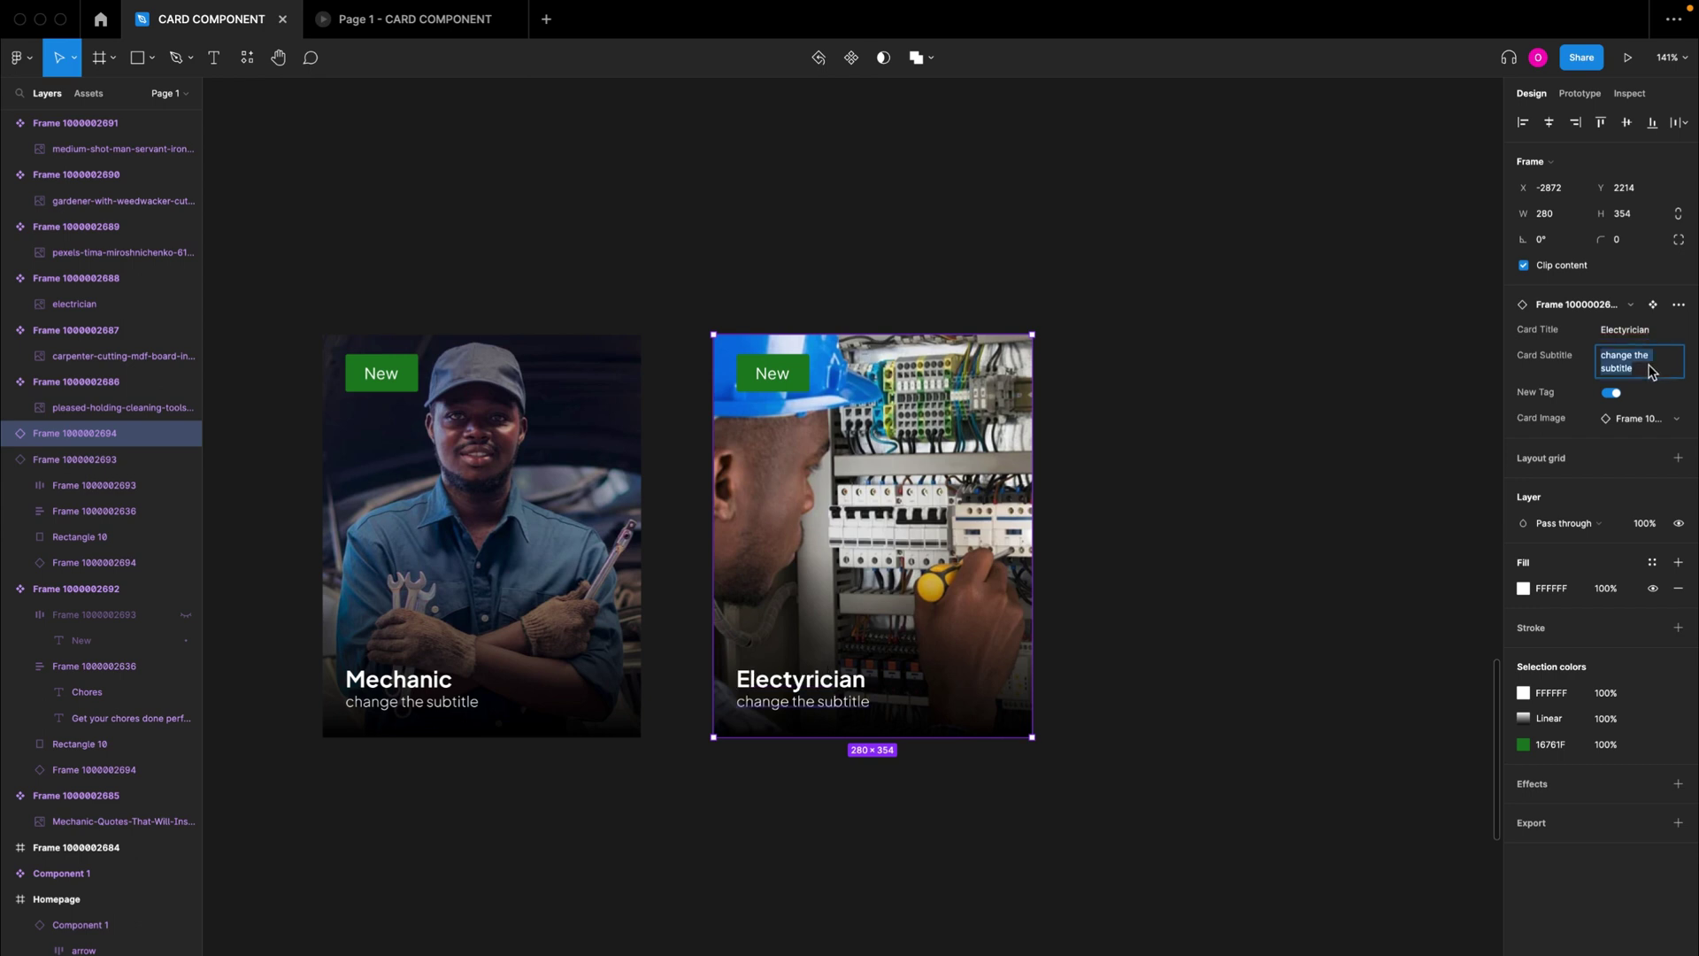
pyautogui.click(993, 526)
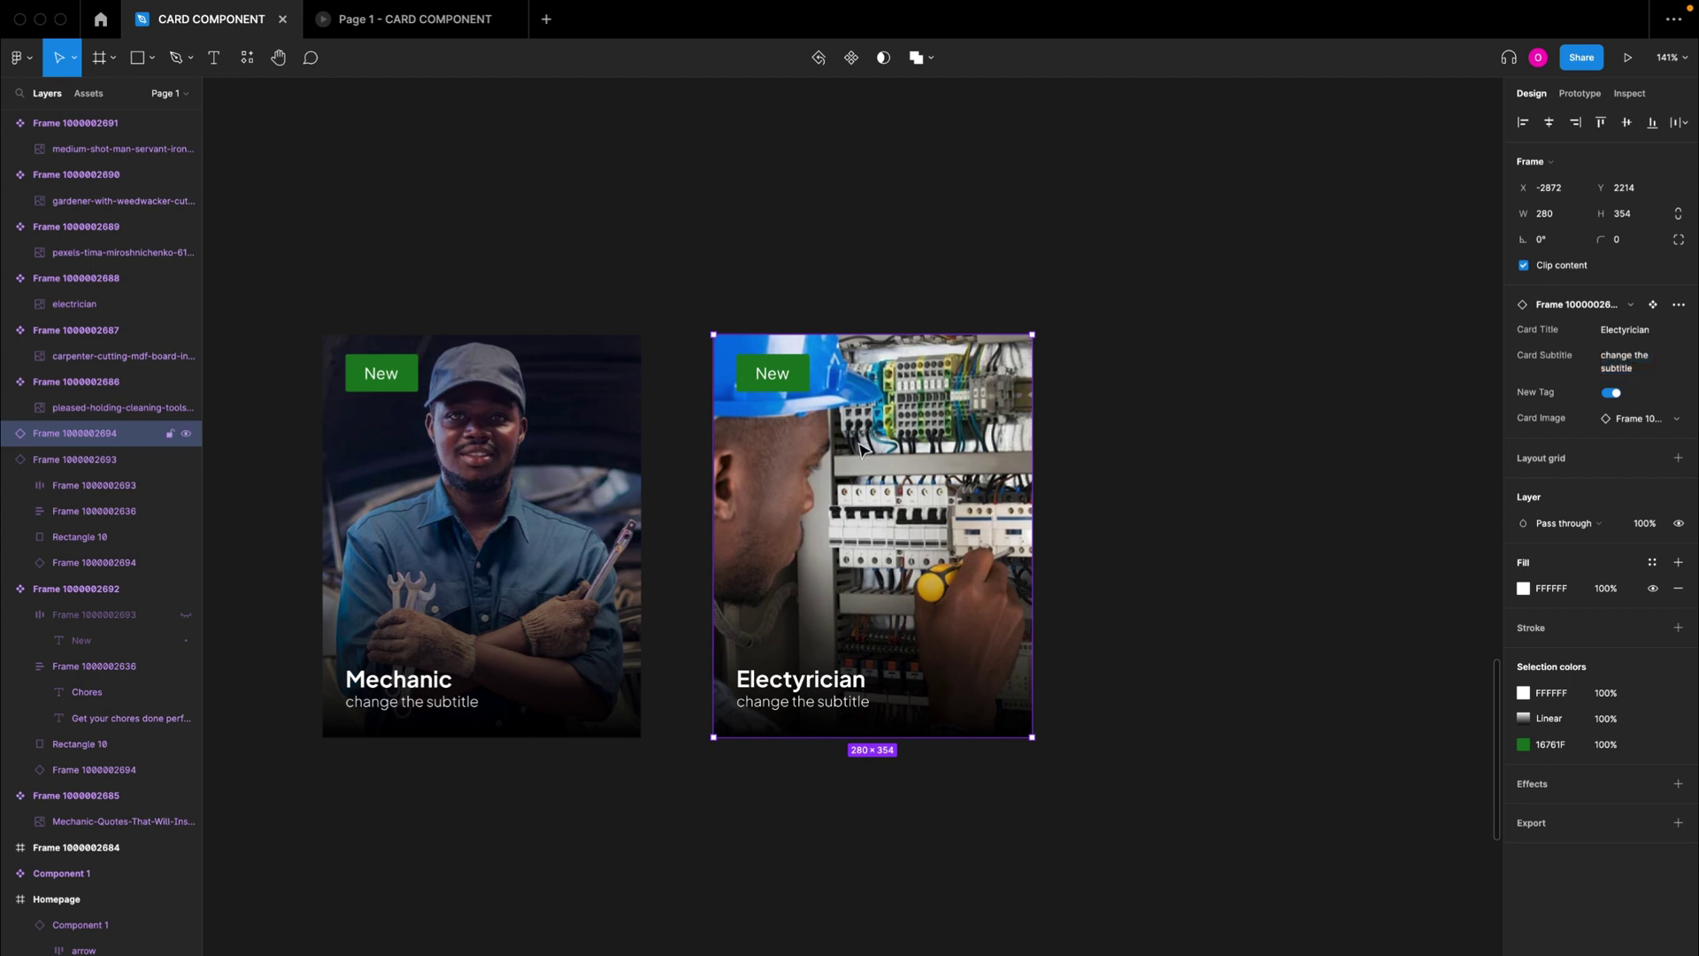
# Duplicate the Electyrician card beside the original at X about -2485, level with the other cards.
pyautogui.moveTo(863, 449); pyautogui.dragTo(1310, 447)
pyautogui.hscroll(3, 1253, 441)
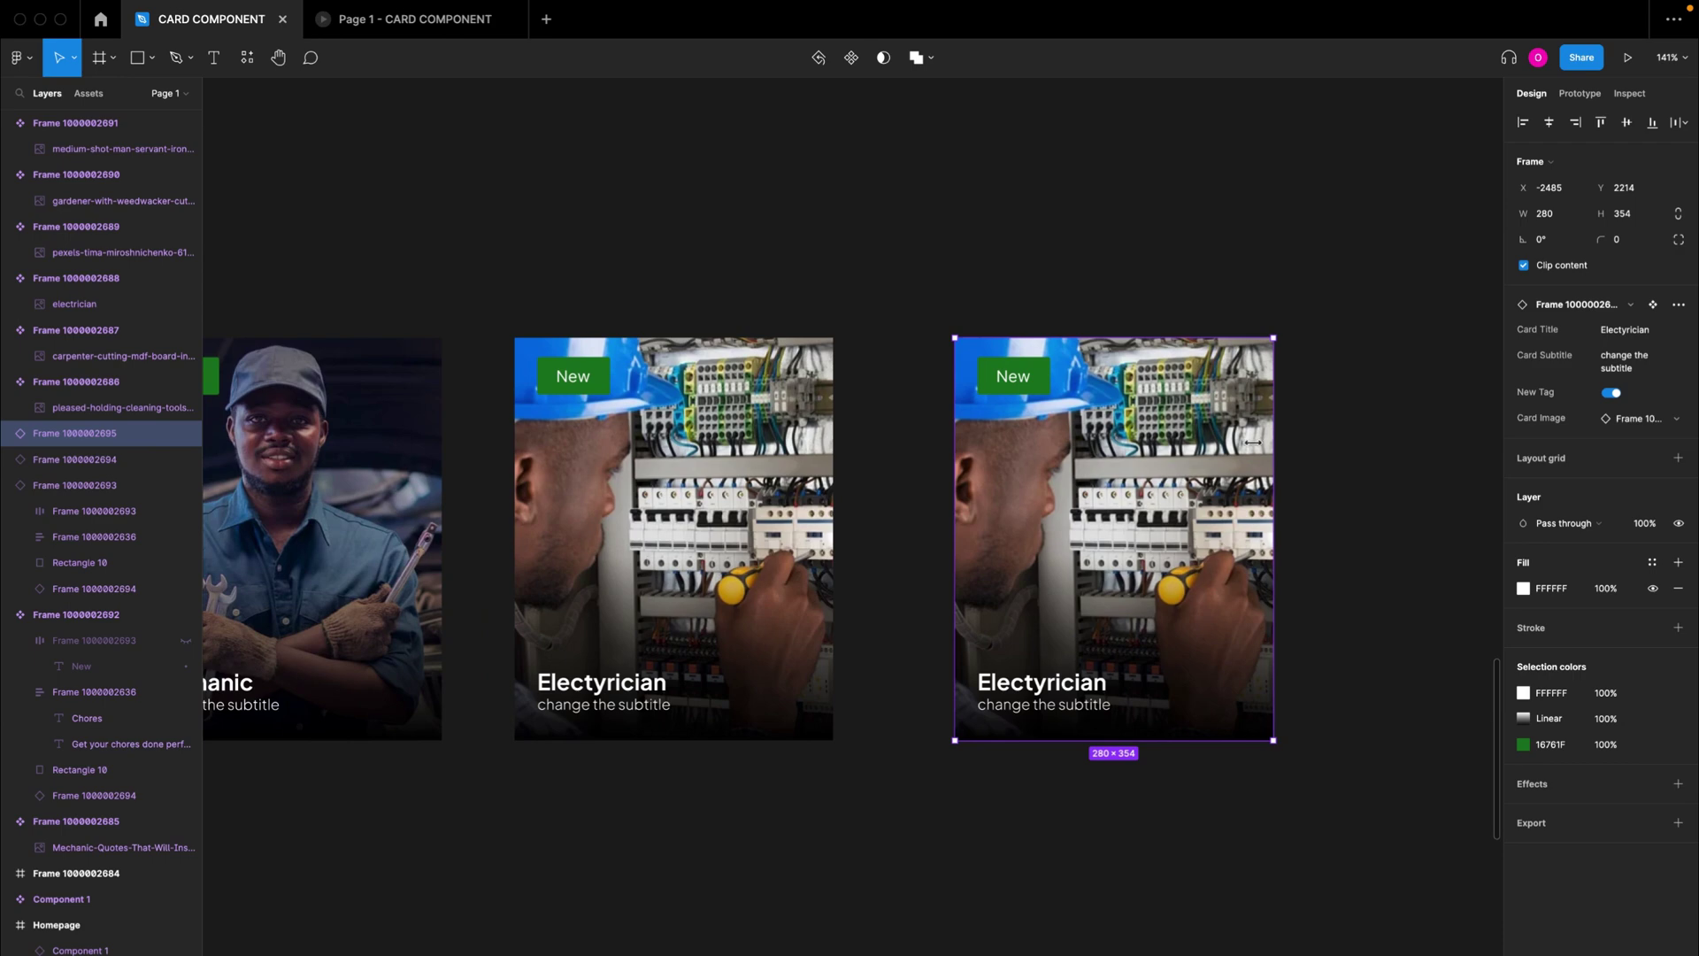
# Swap the duplicate card's Card Image to the window cleaner photo and set its Card Title to "Cleaner".
pyautogui.click(1645, 420)
pyautogui.click(1592, 647)
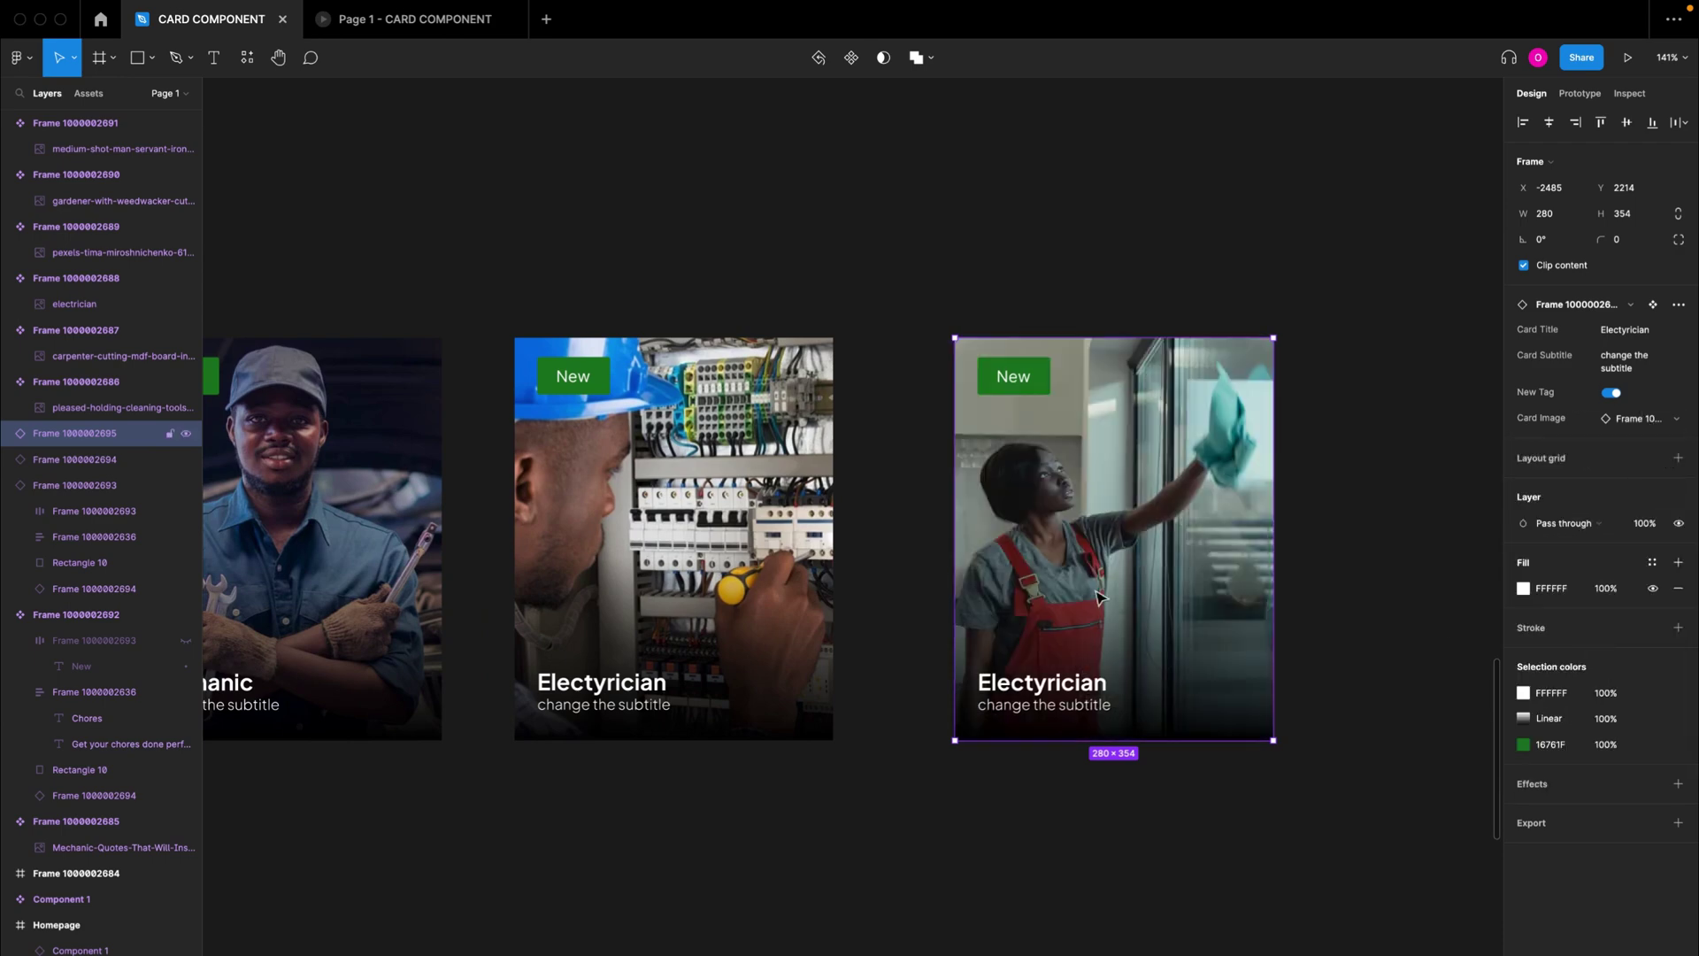
pyautogui.click(1641, 331)
pyautogui.write('Cleaner')
pyautogui.press('Return')
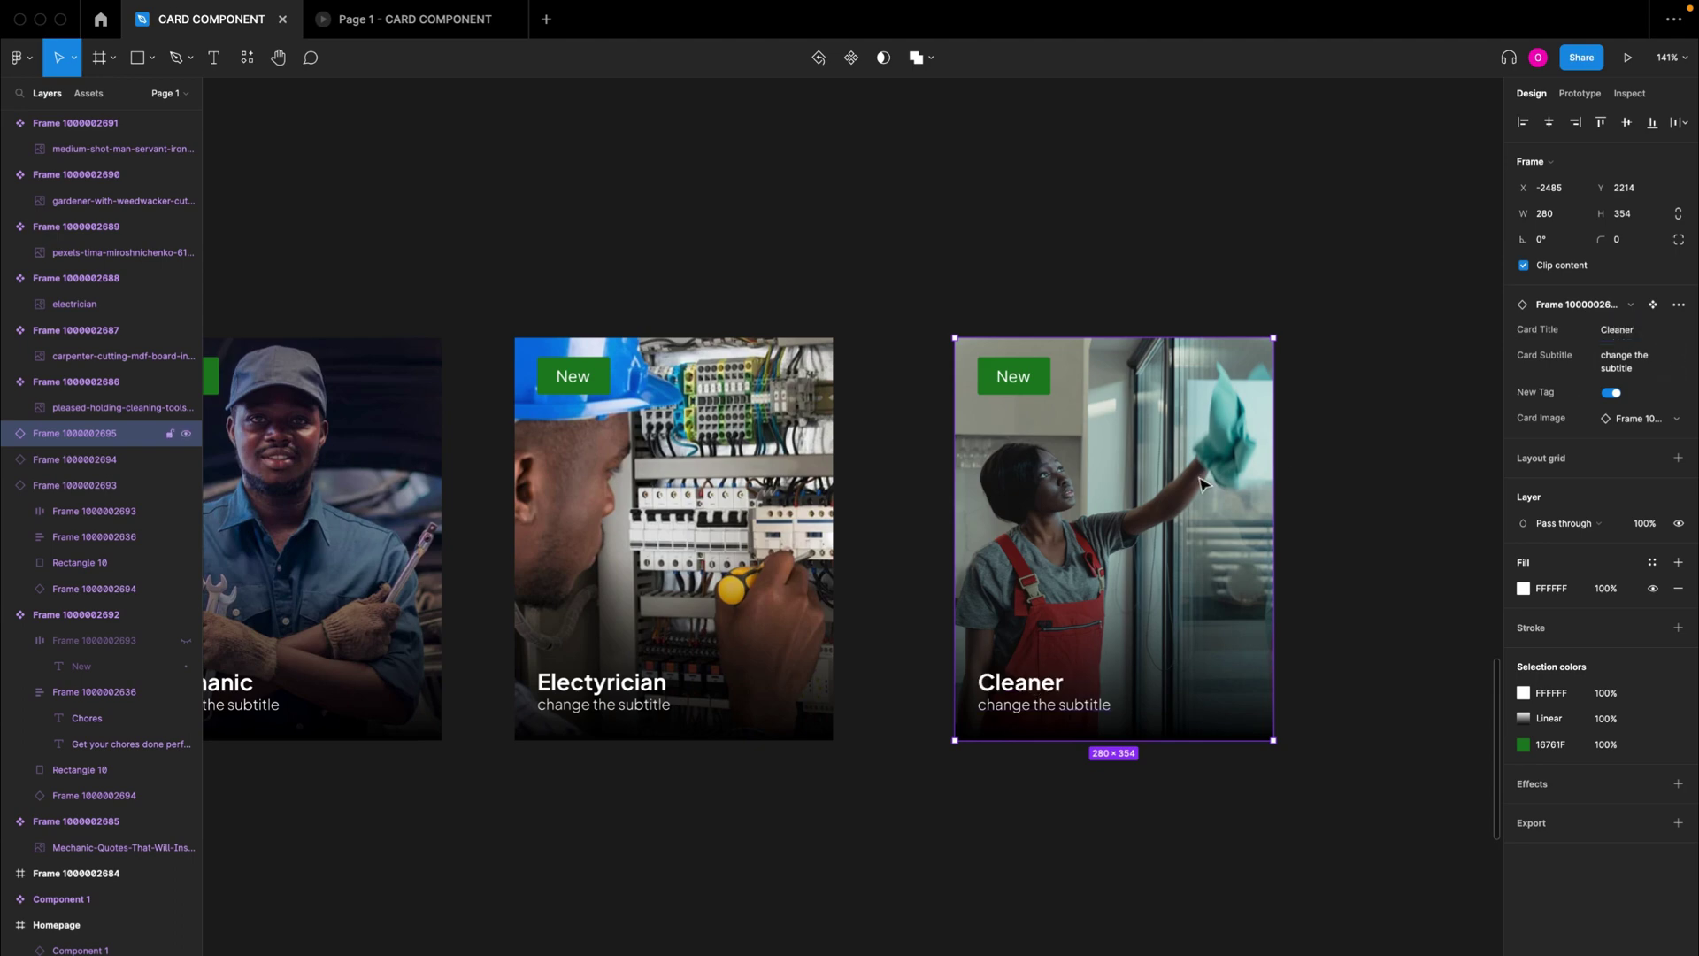
# Turn off the New Tag on the Cleaner card.
pyautogui.click(1610, 392)
pyautogui.click(1338, 437)
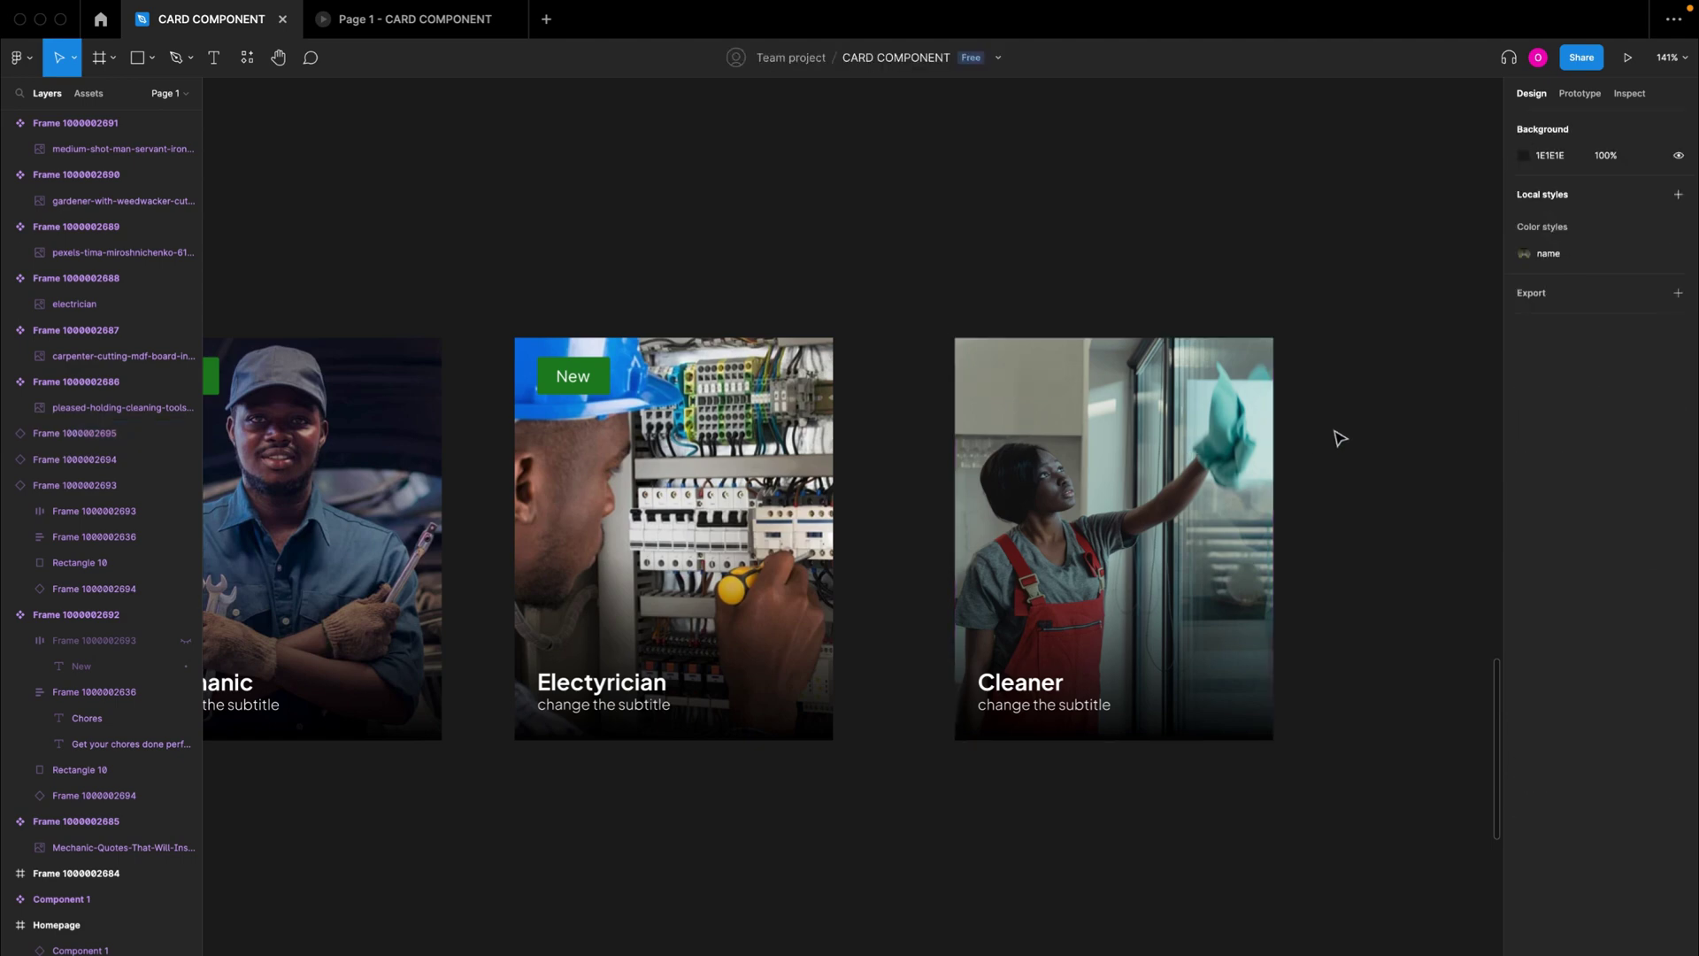
# Duplicate the Cleaner card to the end of the row, level with the other cards.
pyautogui.hscroll(2, 1331, 439)
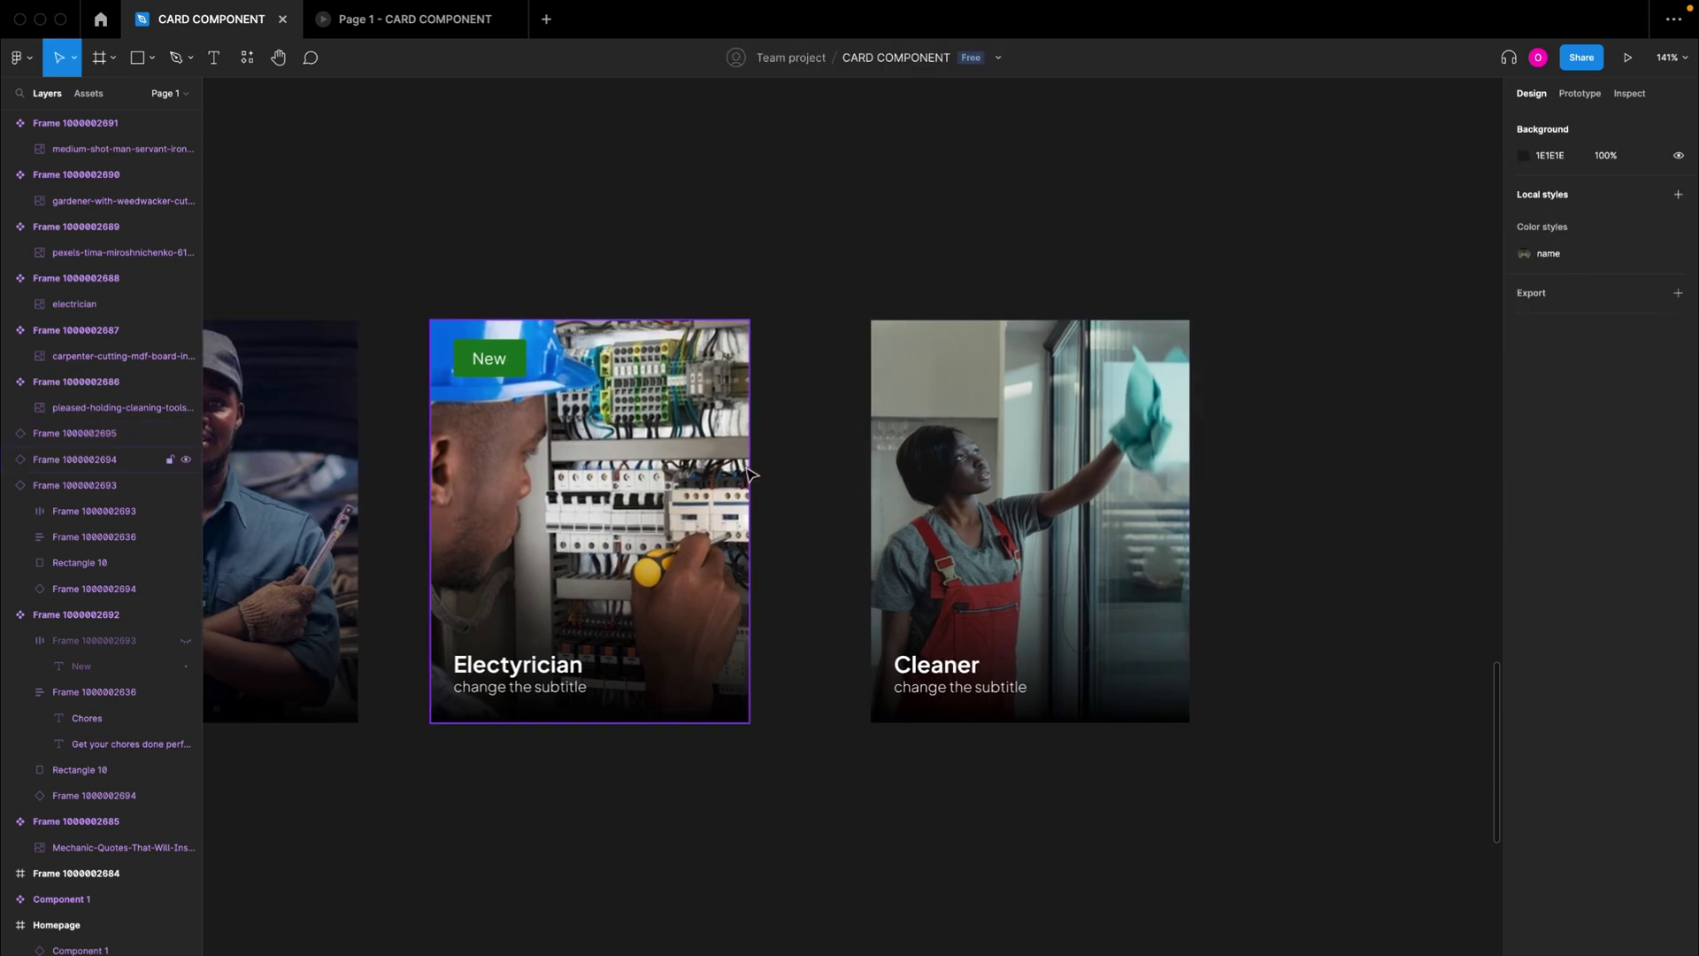
pyautogui.scroll(-5, 746, 464)
pyautogui.hscroll(-3, 748, 475)
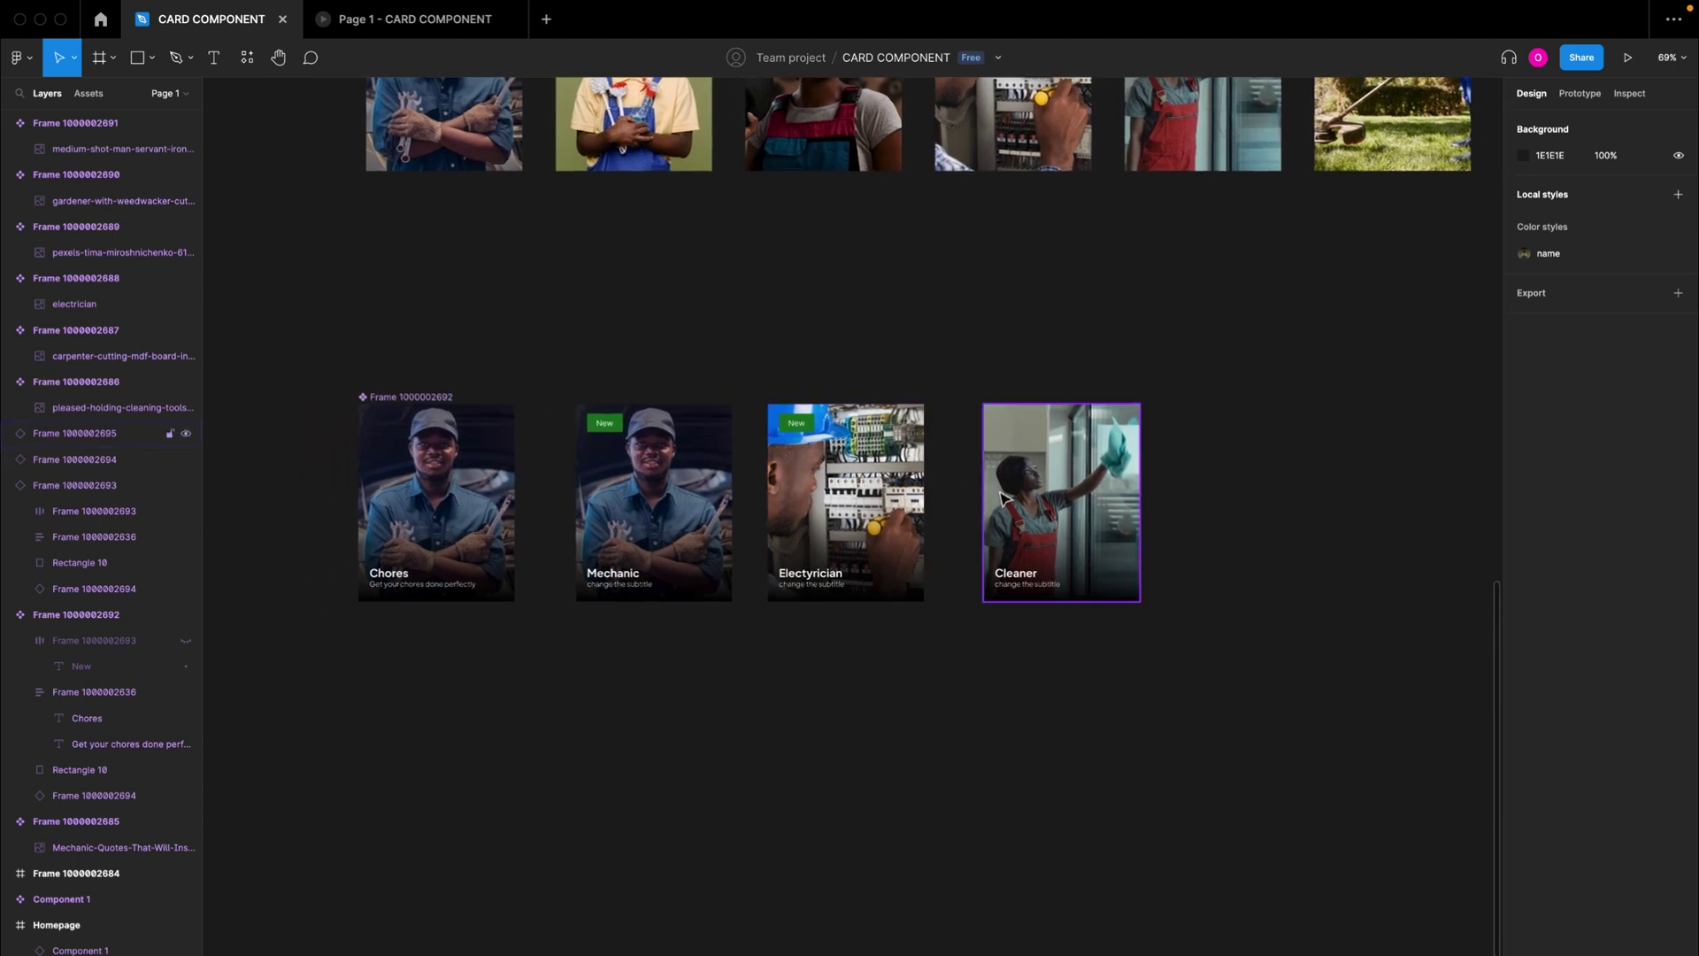
pyautogui.click(1025, 505)
pyautogui.moveTo(1025, 505); pyautogui.dragTo(1228, 505)
pyautogui.click(571, 358)
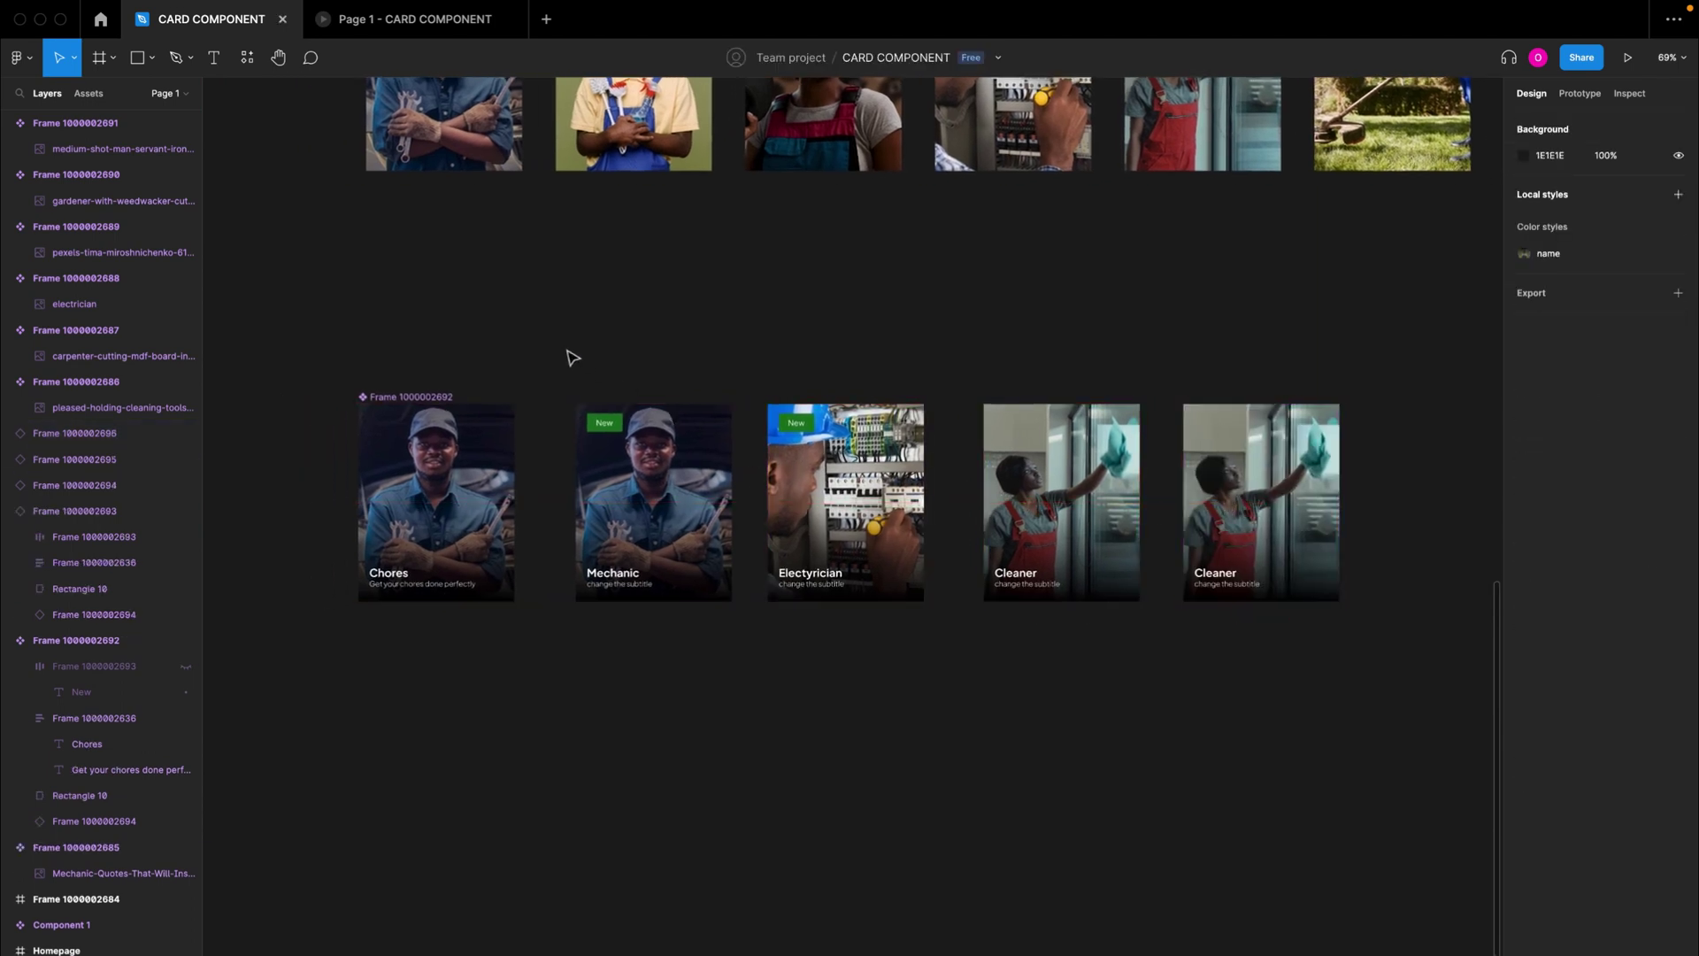
# Select the row of five cards to review it as a set, clear the selection, and examine the Chores component card closely.
pyautogui.moveTo(345, 346); pyautogui.dragTo(1366, 664)
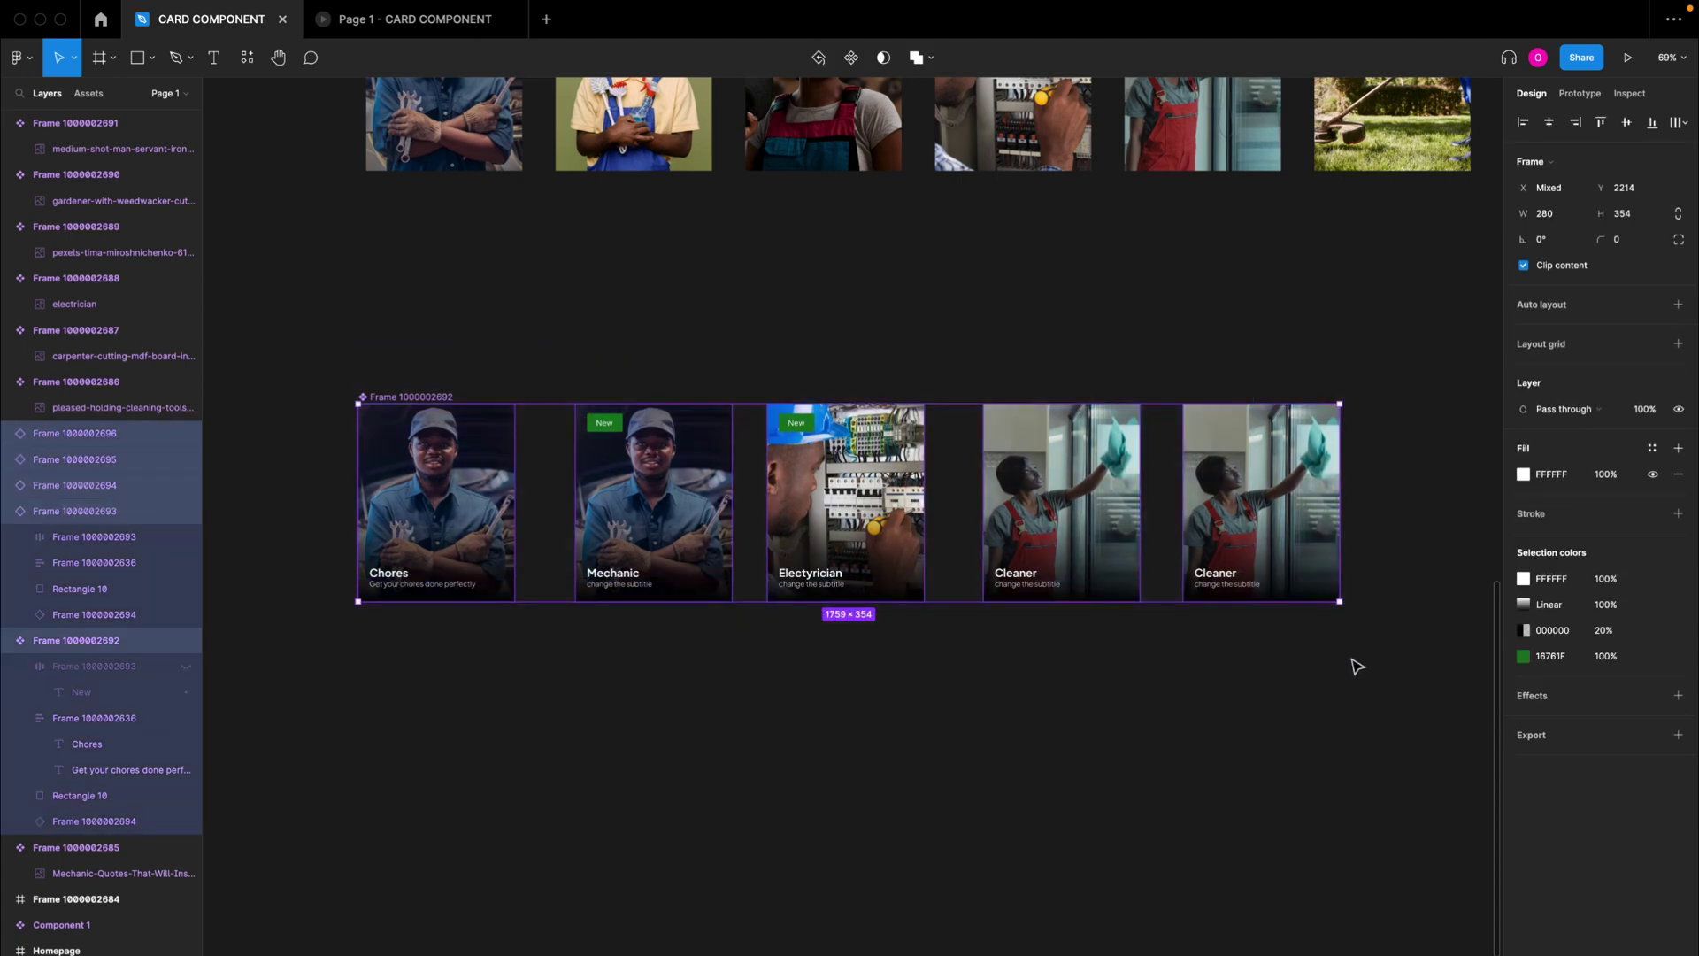
pyautogui.click(1357, 665)
pyautogui.hscroll(-5, 797, 680)
pyautogui.scroll(6, 780, 562)
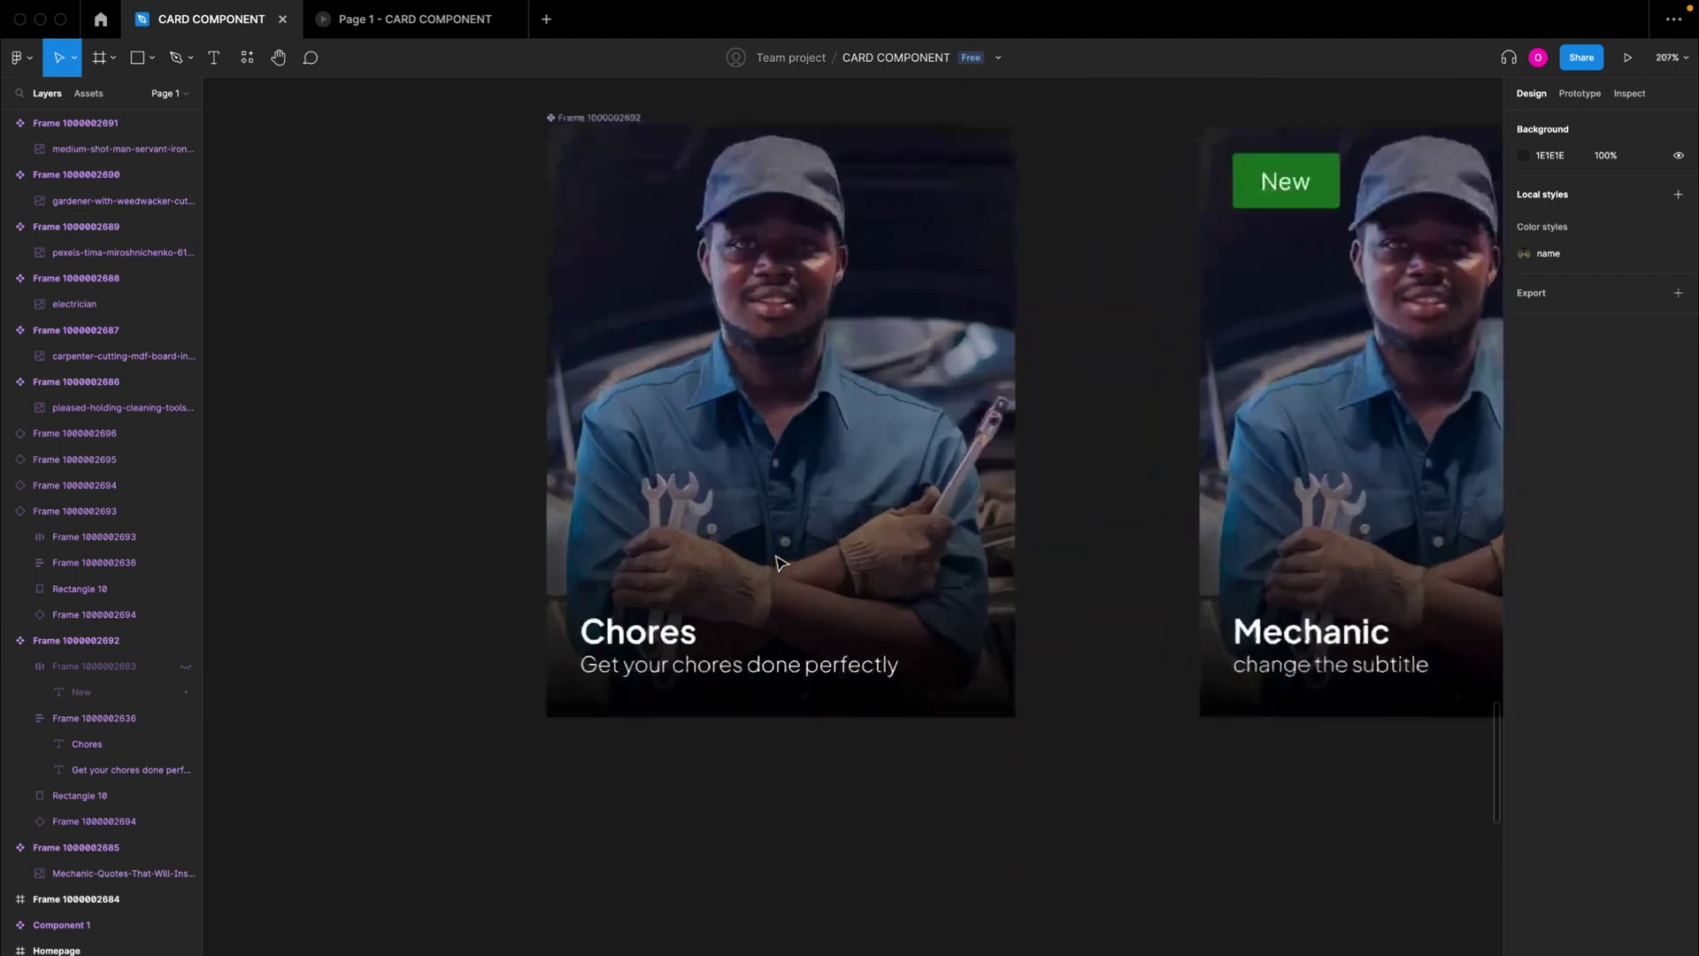